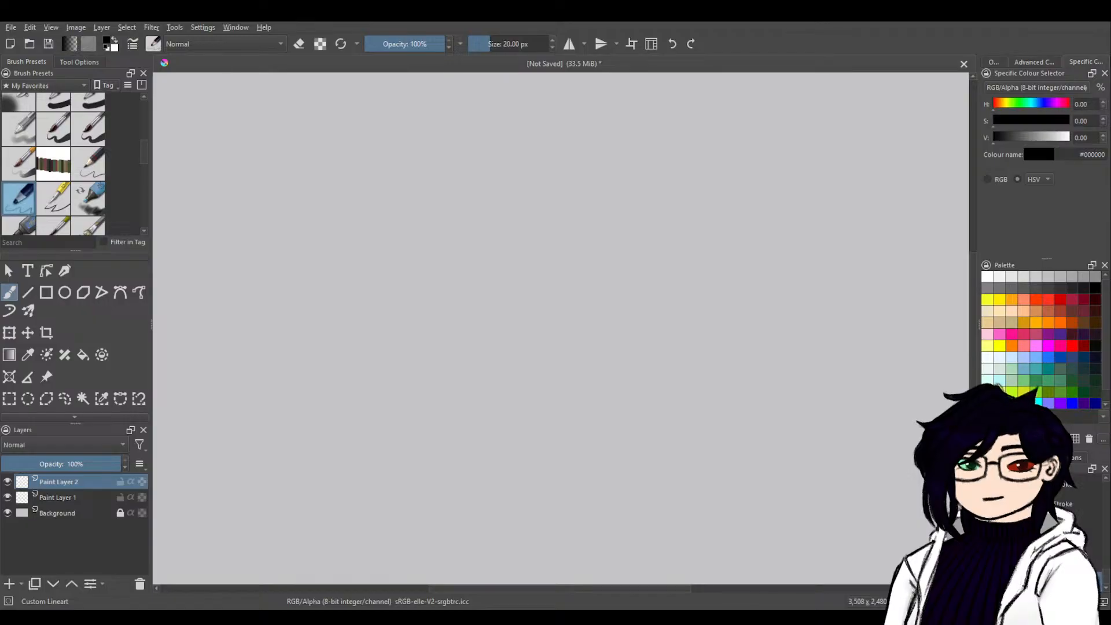
Paste the framed castle painting as a new layer and place it directly beneath Paint Layer 1.
left_click(104, 498)
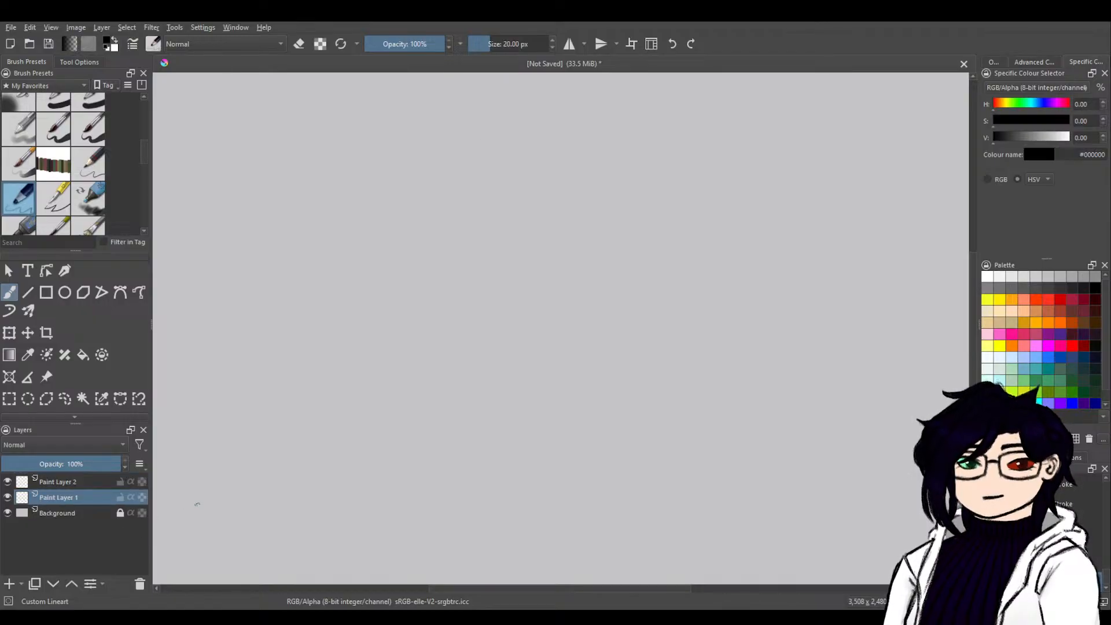
key("ctrl+v")
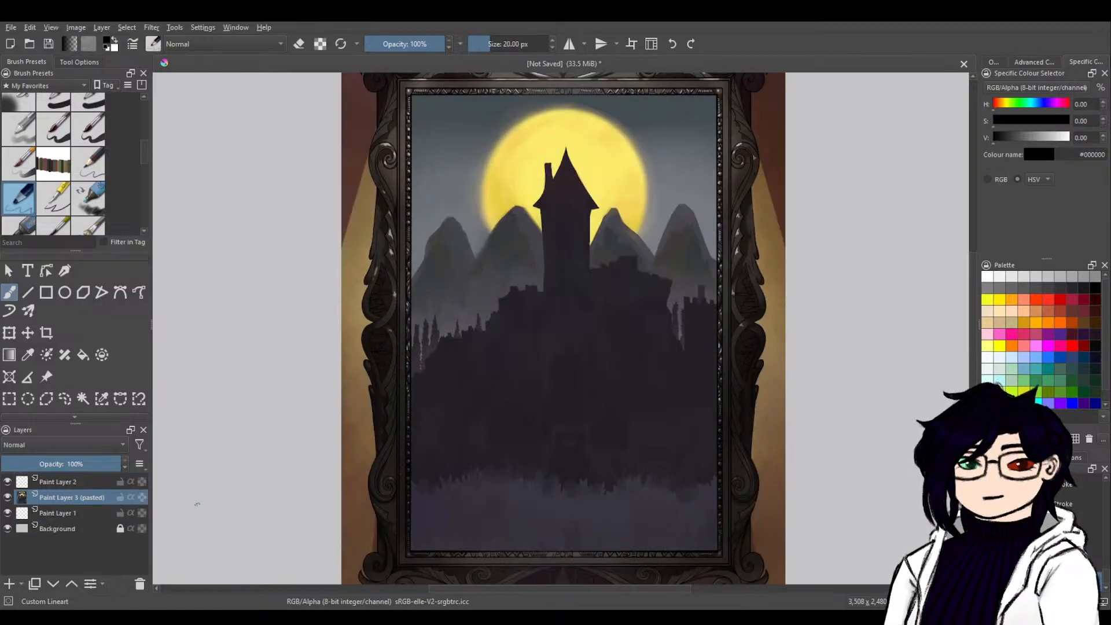
scroll(646, 456, "down", 1)
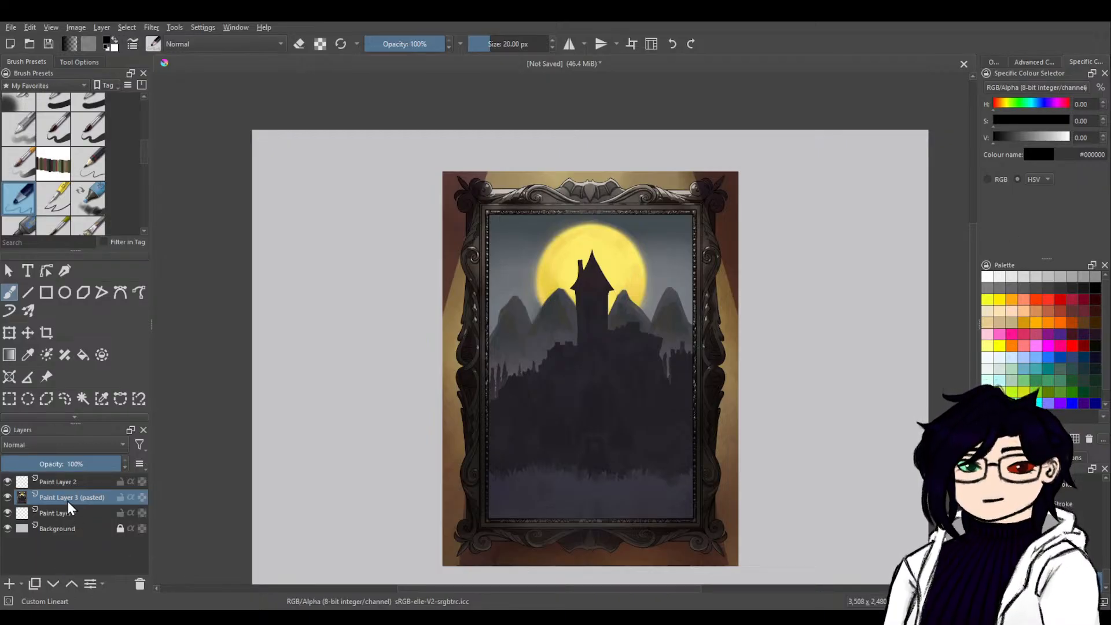
mouse_move(67, 501)
left_mouse_down()
mouse_move(68, 526)
mouse_move(66, 515)
left_mouse_up()
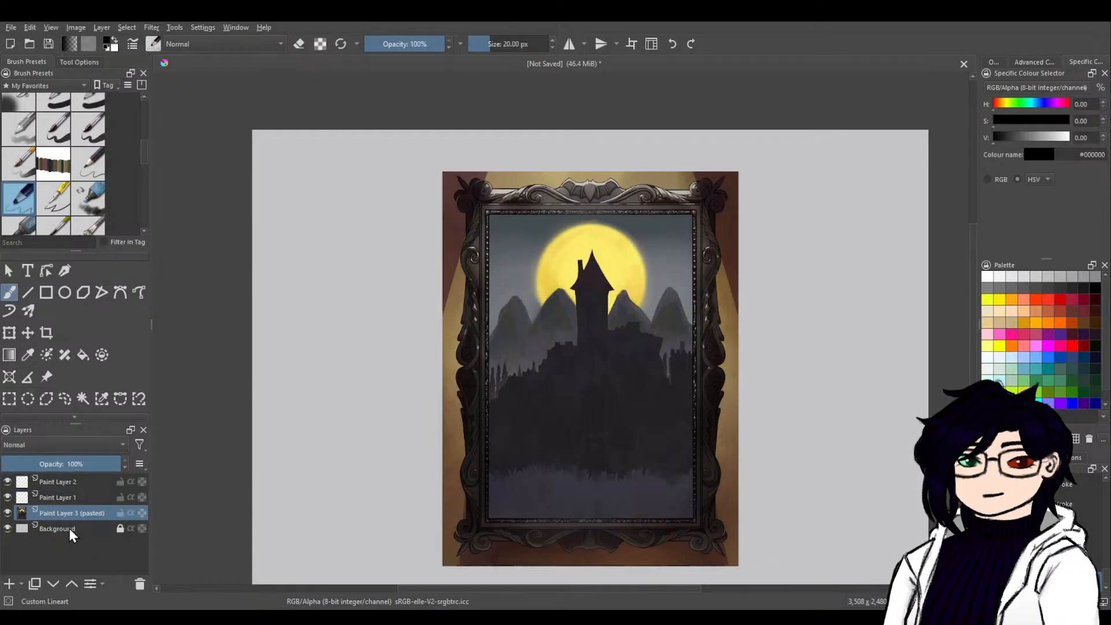
Move the castle painting to the left half of the canvas with the Transform tool and lock its layer.
left_click(45, 492)
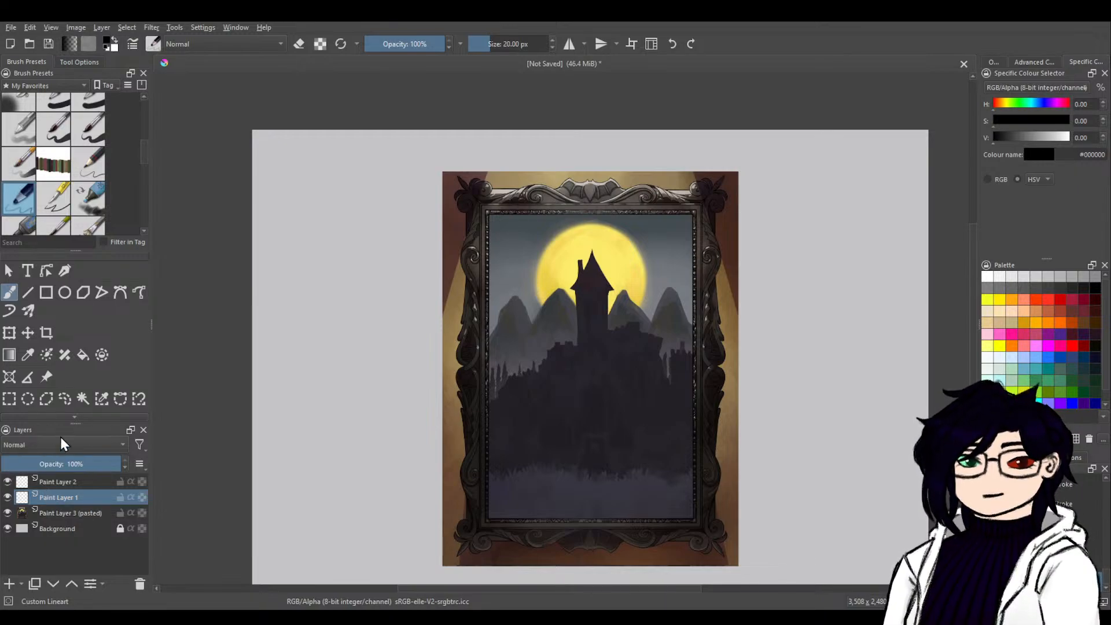
left_click(9, 334)
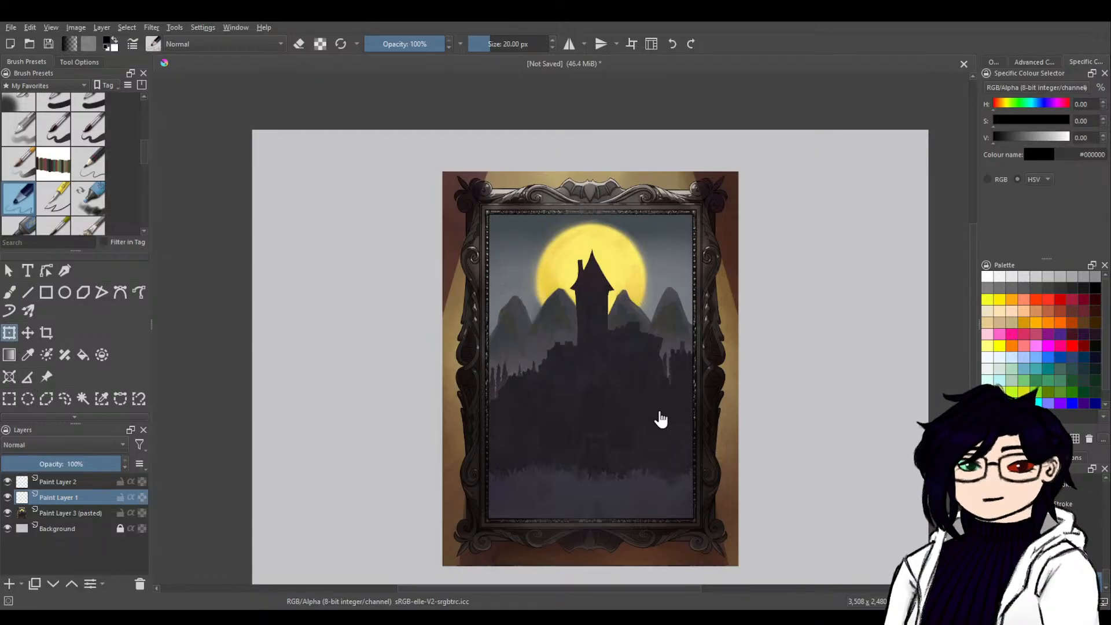
left_click(104, 513)
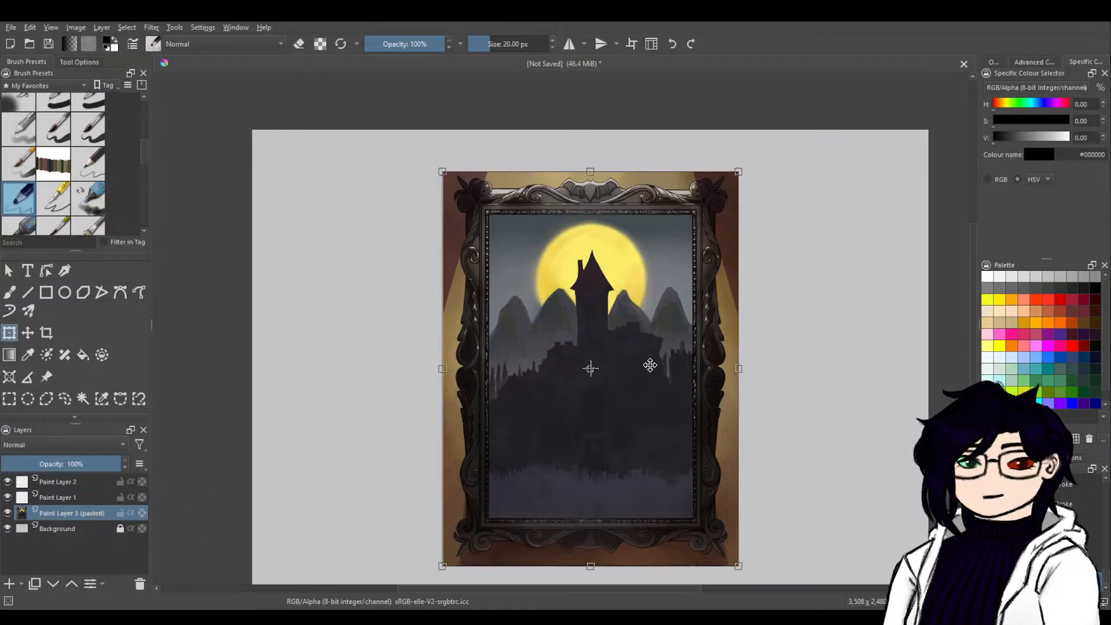
left_click_drag(673, 390, 521, 397)
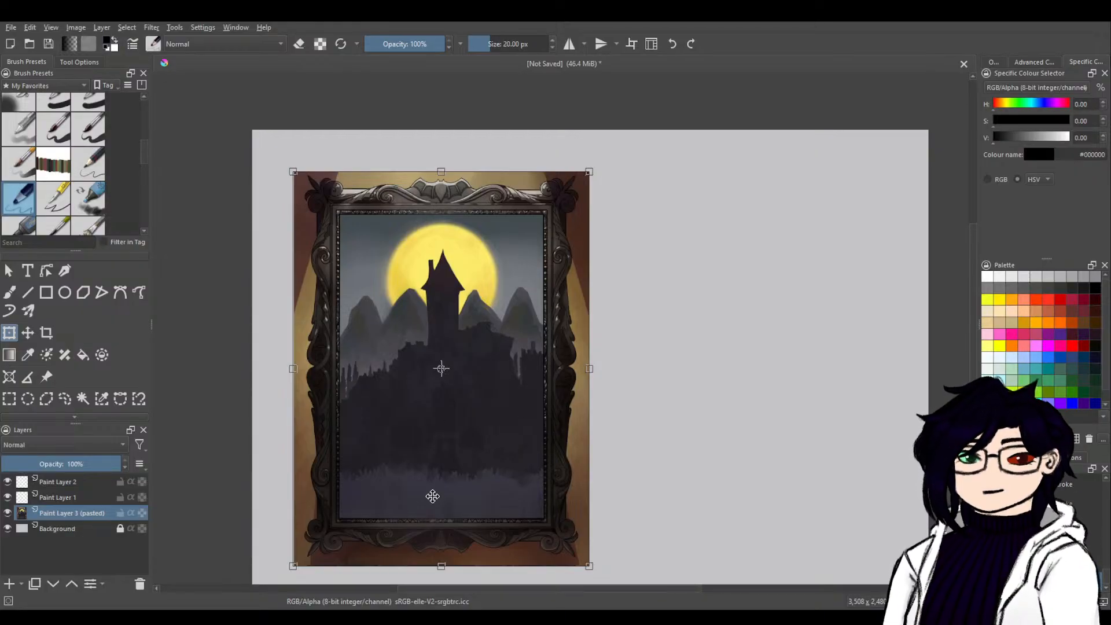
left_click(8, 294)
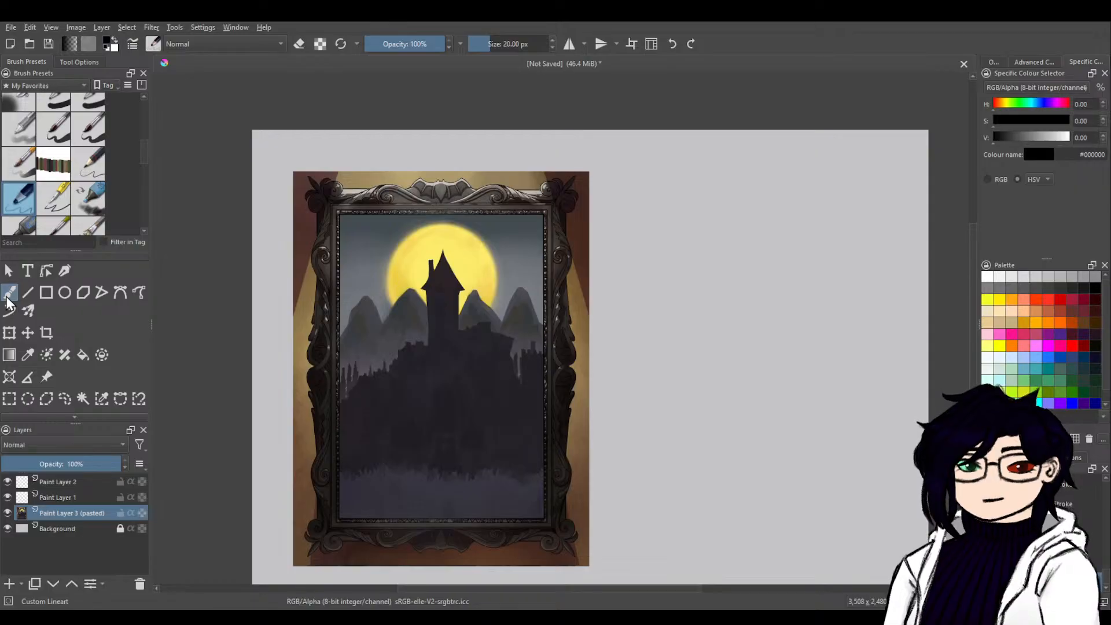
left_click_drag(662, 494, 716, 471)
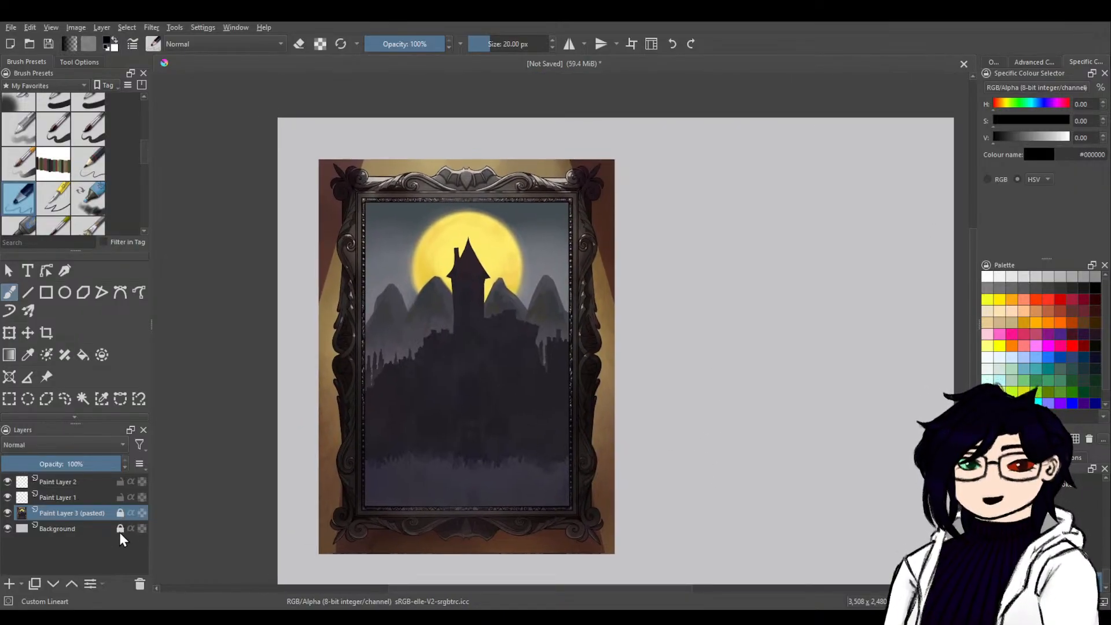
Paste the blocky character image above Paint Layer 1, enlarge it, and position it on the canvas right of the castle painting.
left_click(107, 498)
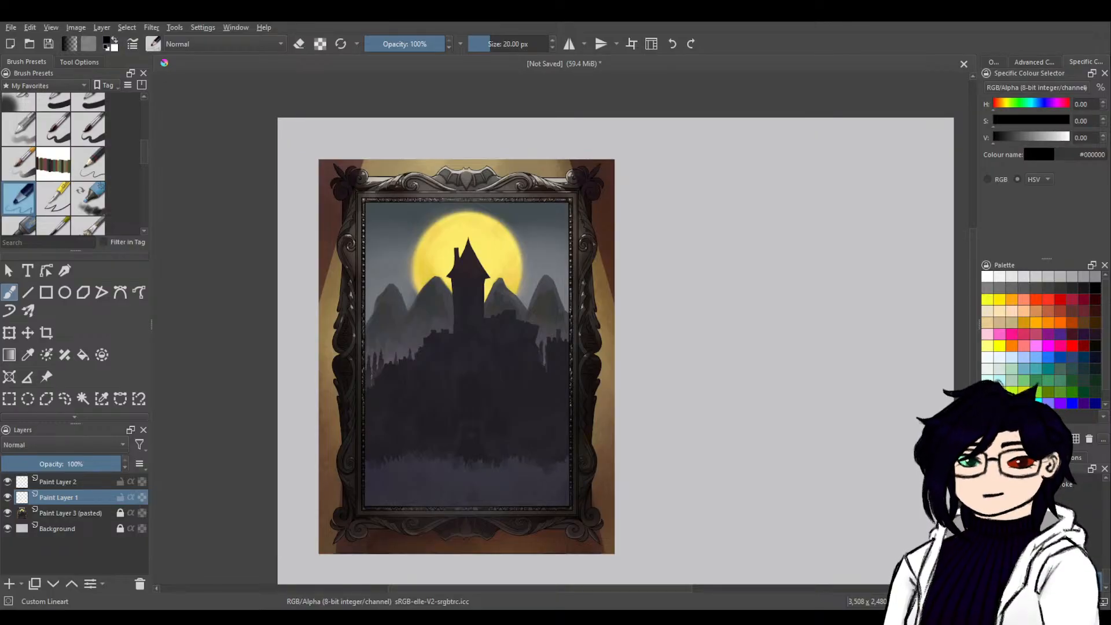
key("ctrl+v")
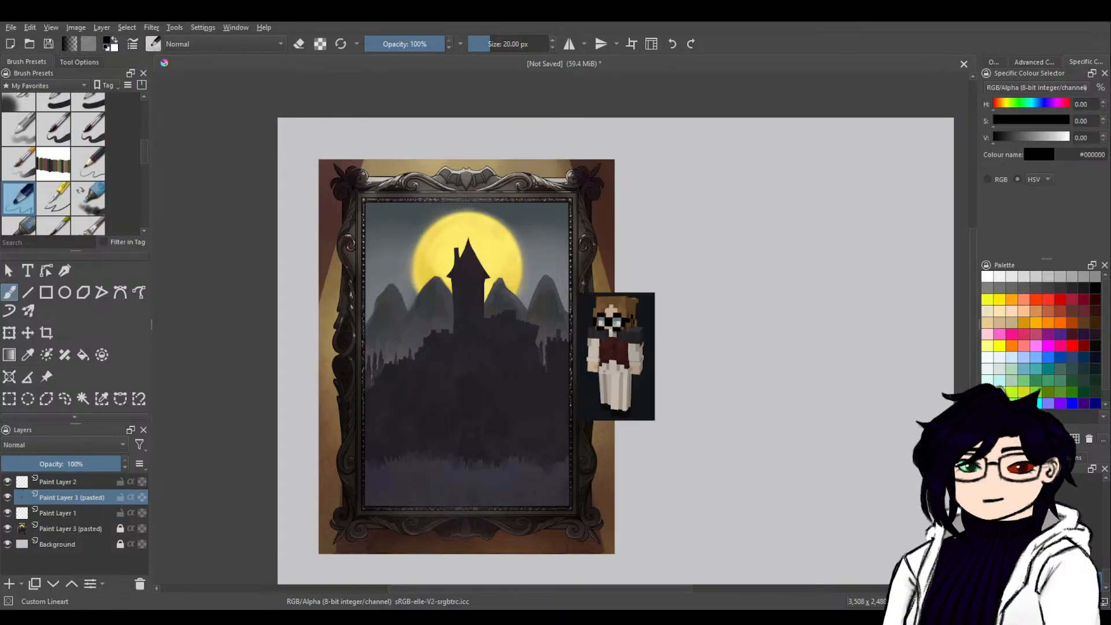
left_click(9, 333)
left_click_drag(617, 398, 602, 446)
left_click_drag(714, 391, 808, 369)
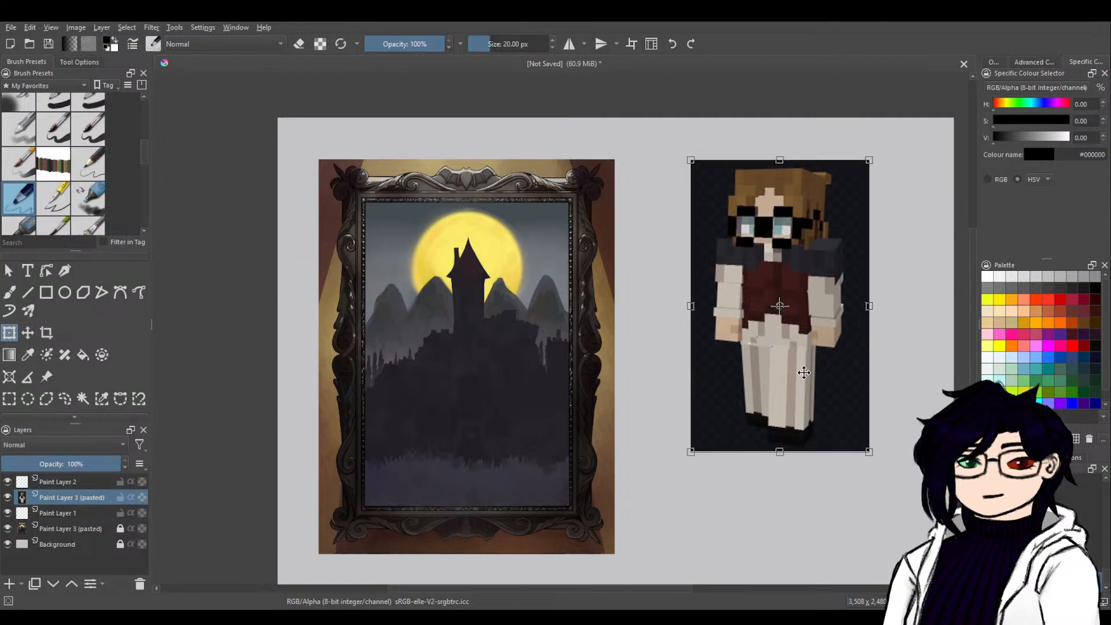
left_click_drag(689, 457, 676, 481)
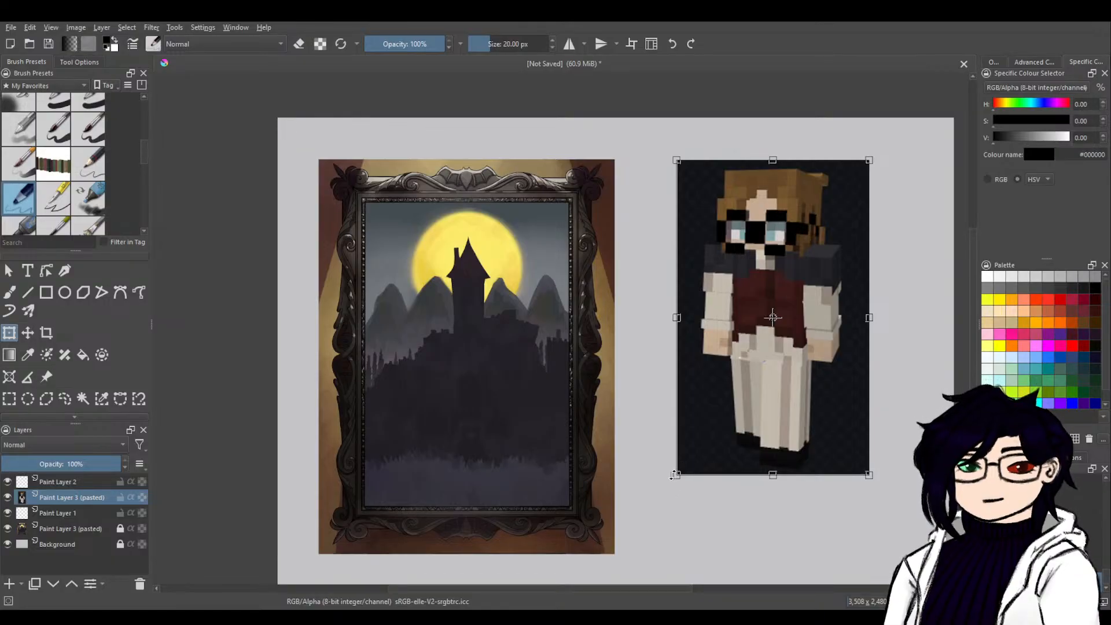
left_click_drag(676, 476, 708, 424)
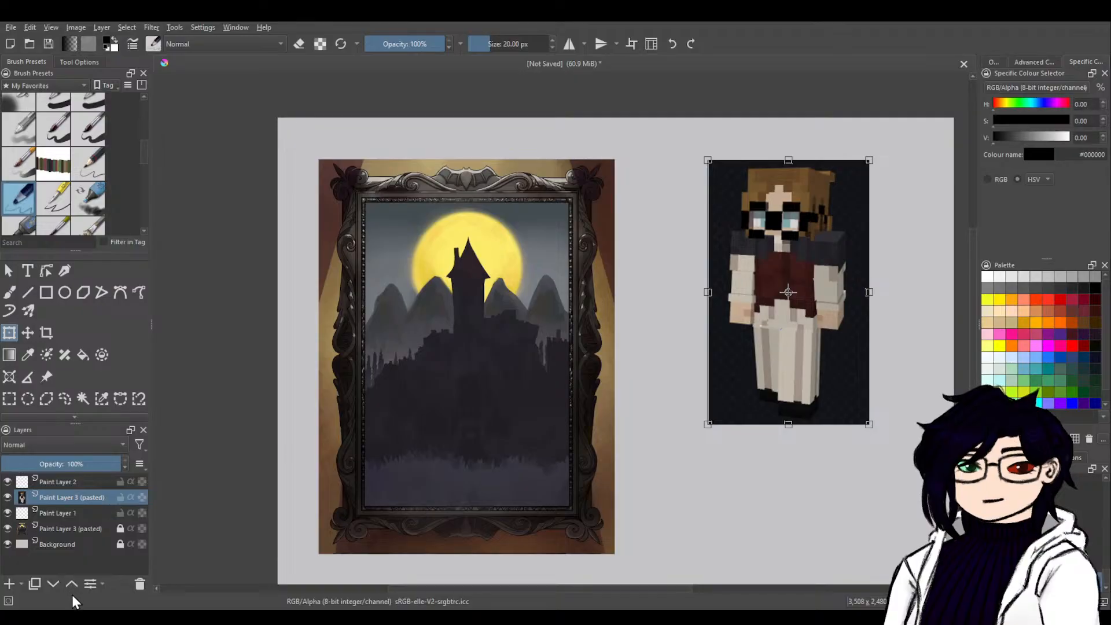
Move the character image's layer beneath Paint Layer 1 and return to the Freehand Brush tool.
left_click(58, 582)
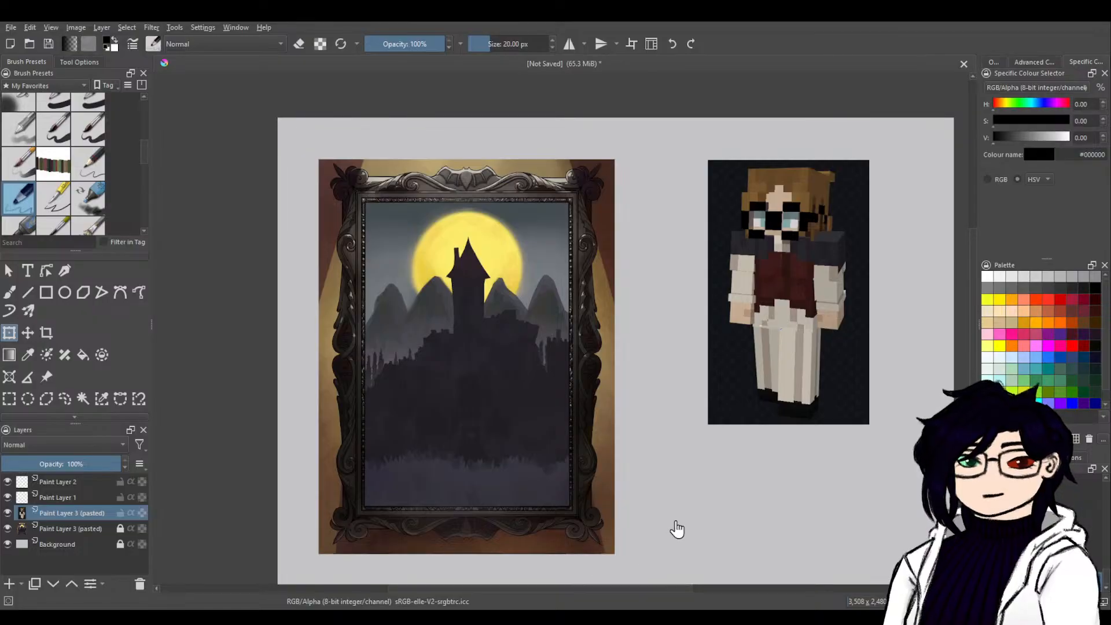
left_click_drag(669, 529, 575, 496)
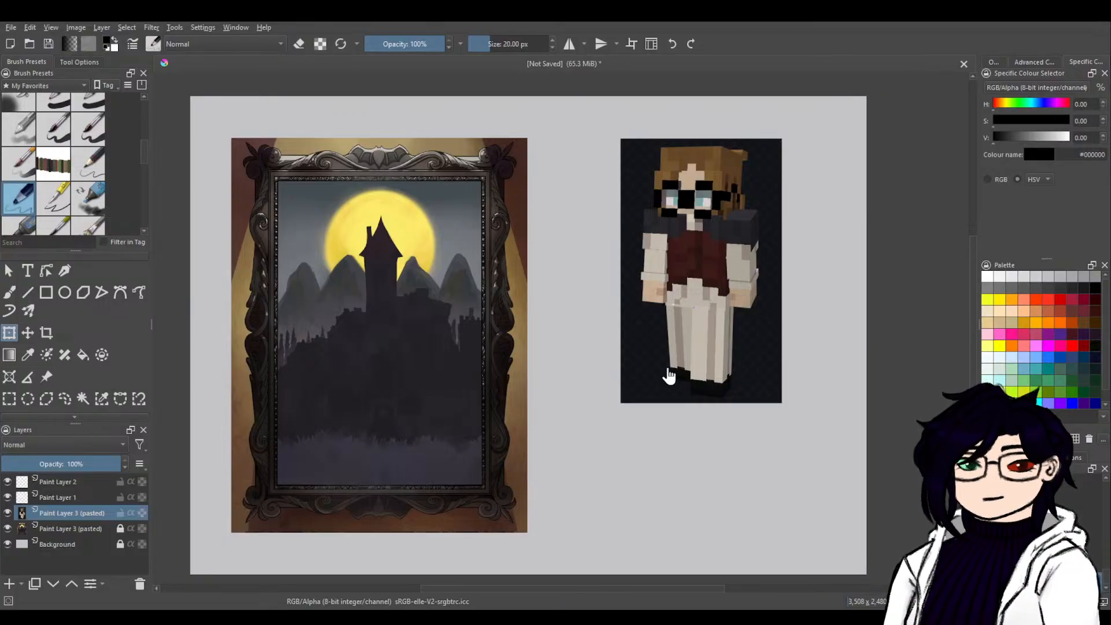
left_click(712, 270)
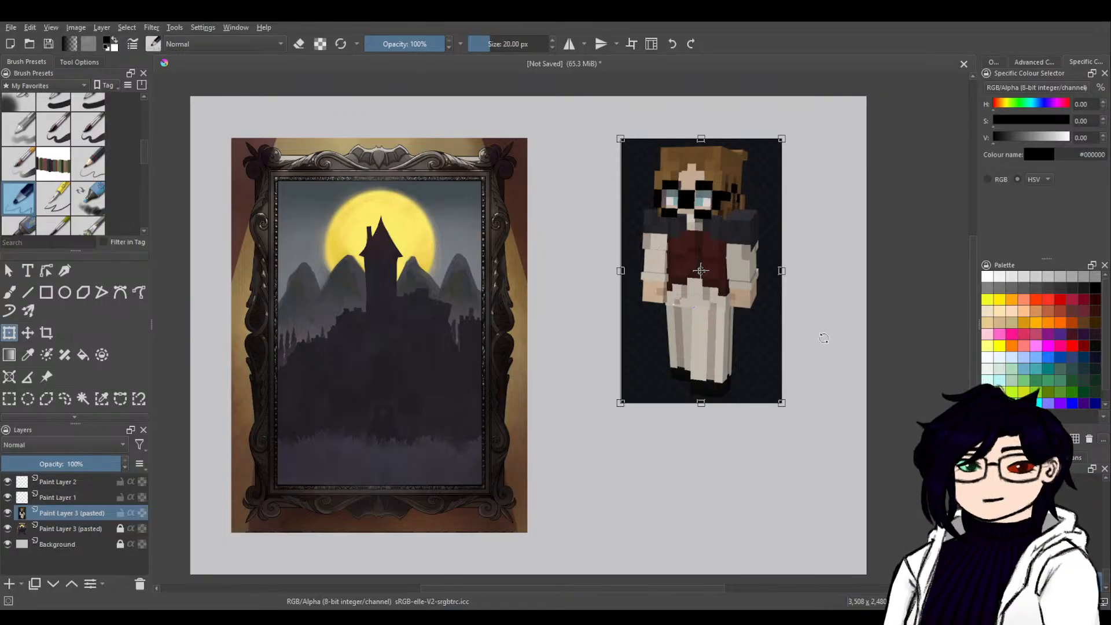
left_click(16, 295)
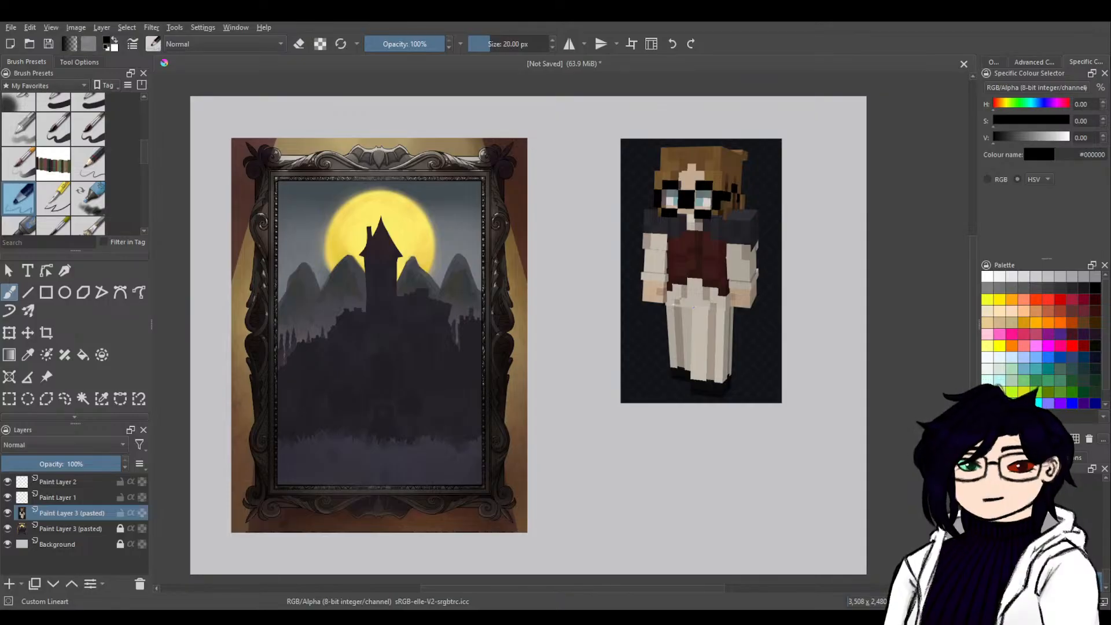
Make Paint Layer 1 active and set the brush colour to fully saturated red.
left_click(88, 502)
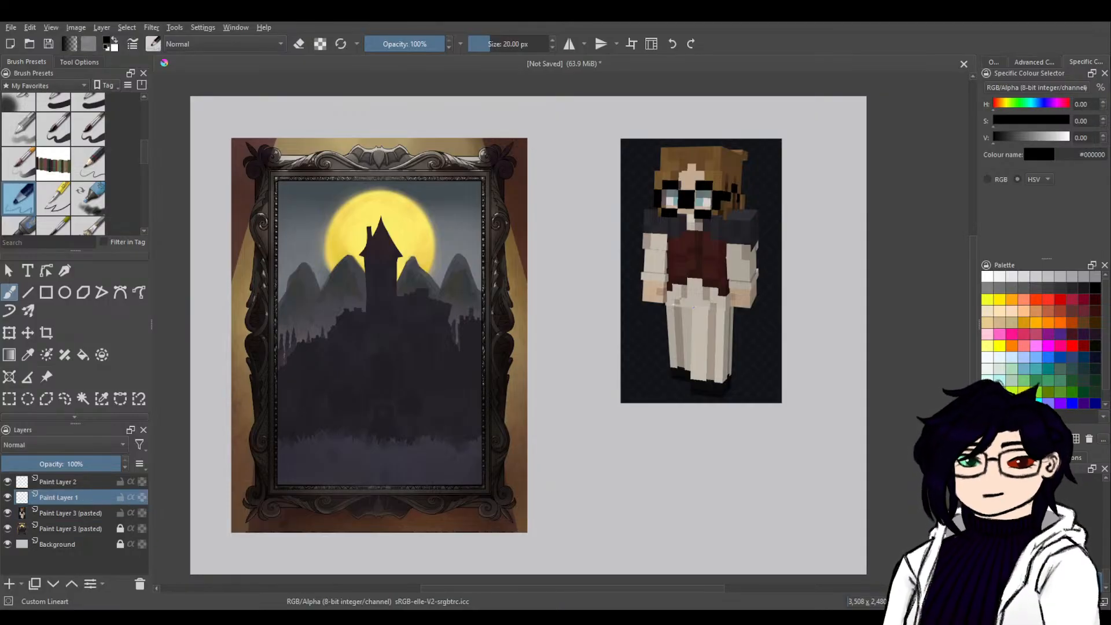
left_click(1034, 61)
left_click(1082, 176)
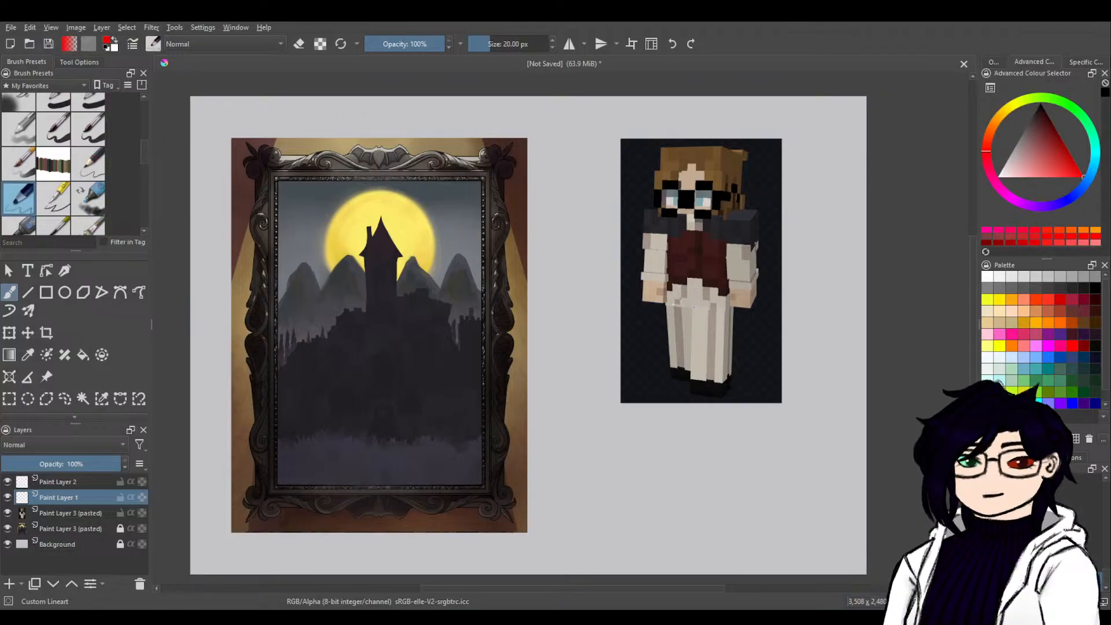
Rename the character image's layer as Reference.
double_click(84, 513)
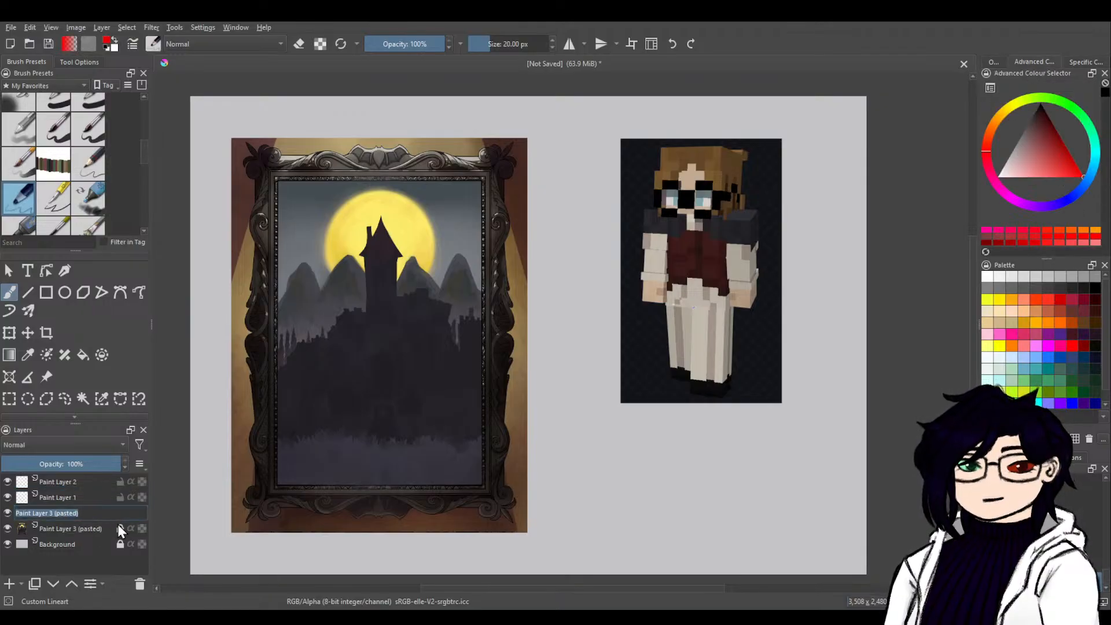
type("Refere")
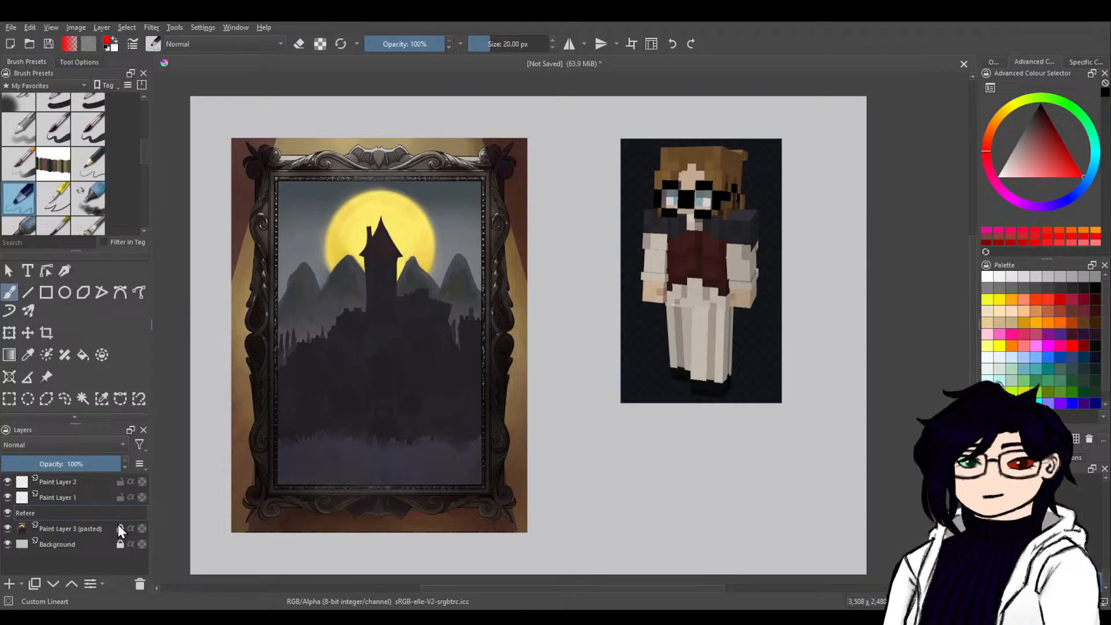
type("nce")
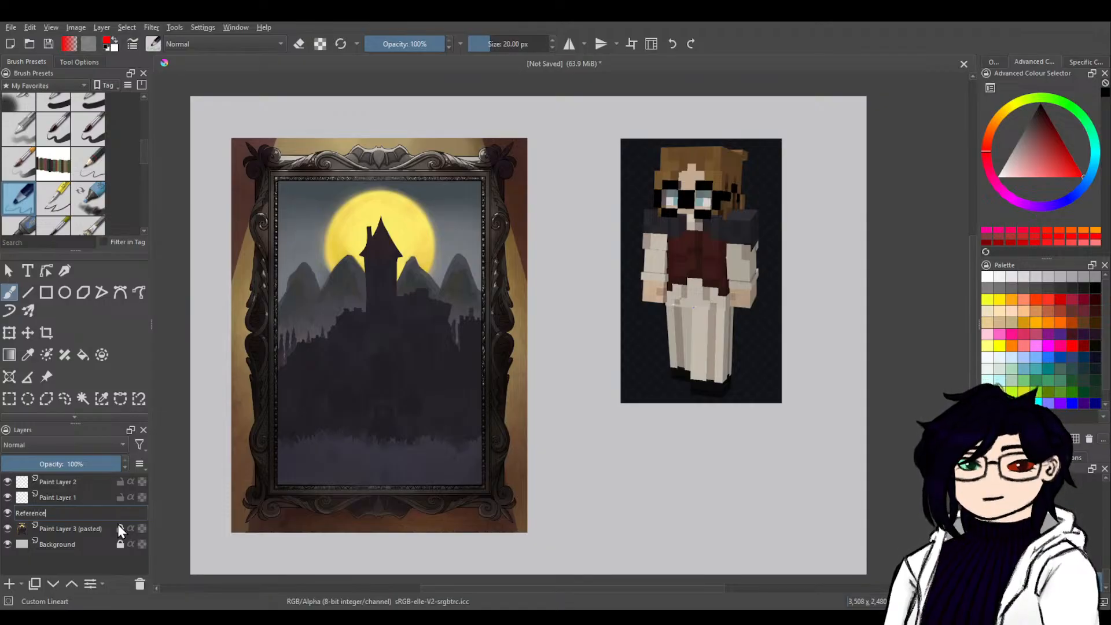
key("Return")
Rename the castle painting's layer as Background.
left_click(94, 531)
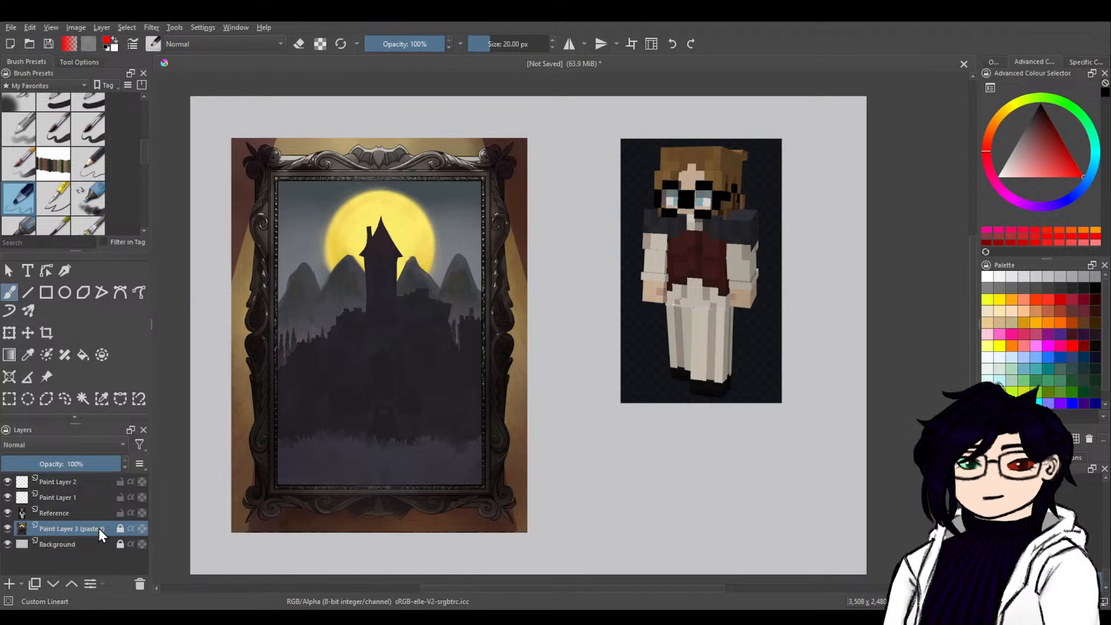
double_click(99, 528)
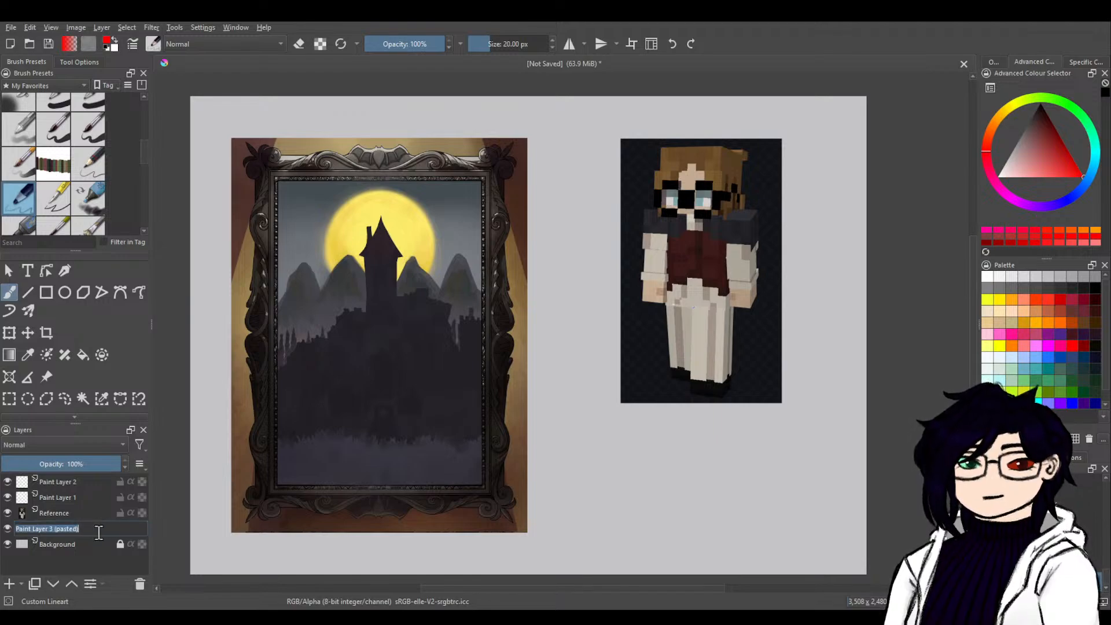
type("Ba")
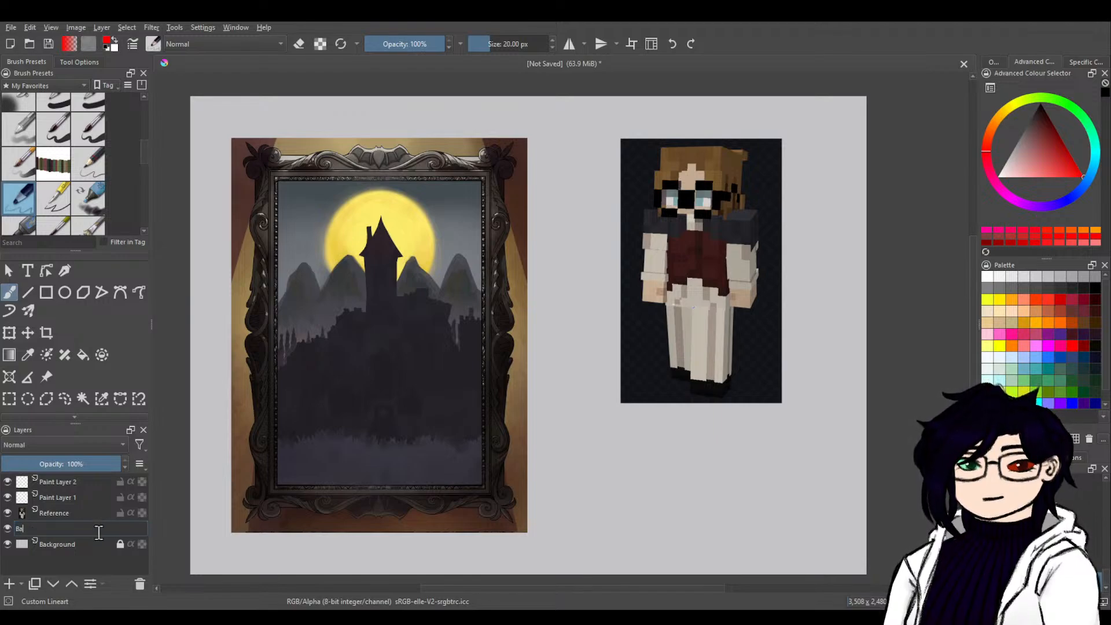
type("ckground")
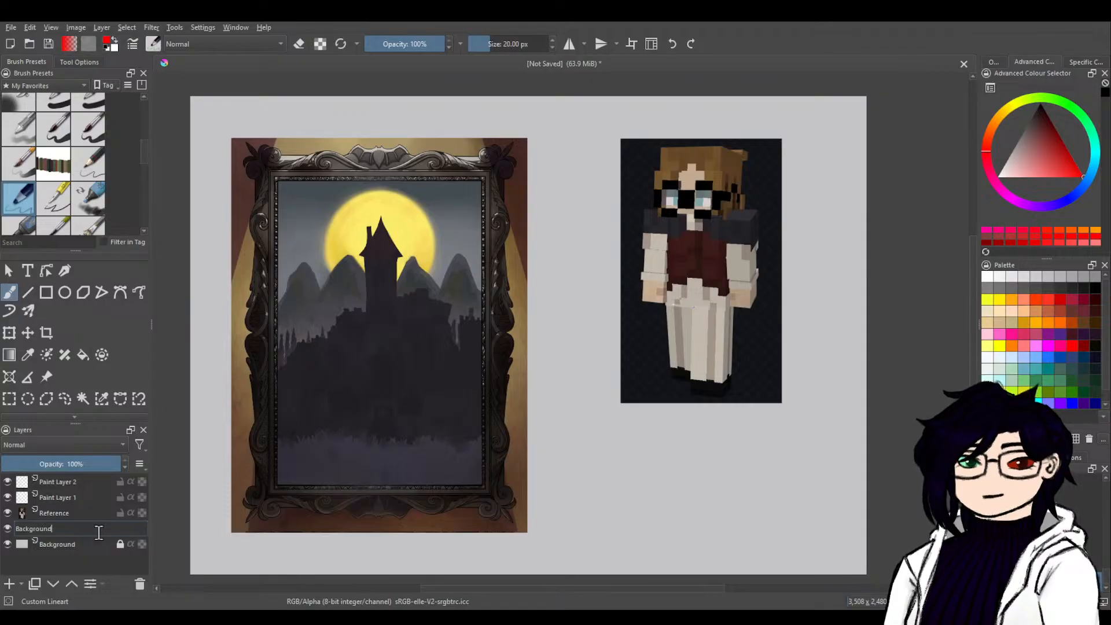
key("Return")
Rename Paint Layer 1 as Rough Sketch.
double_click(80, 497)
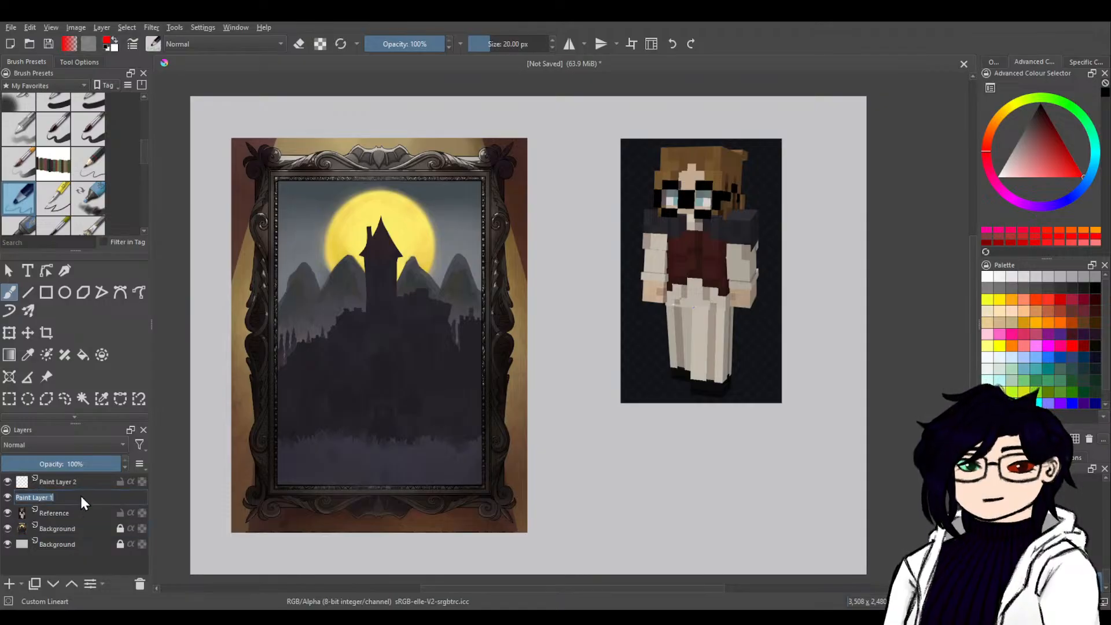
type("Ske")
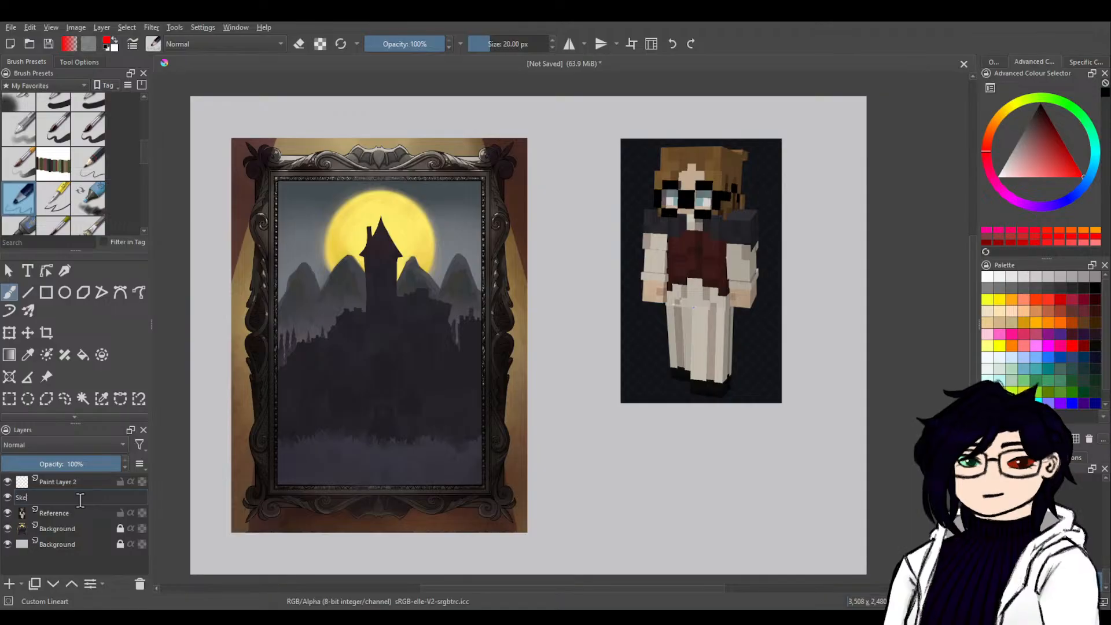
type("tch")
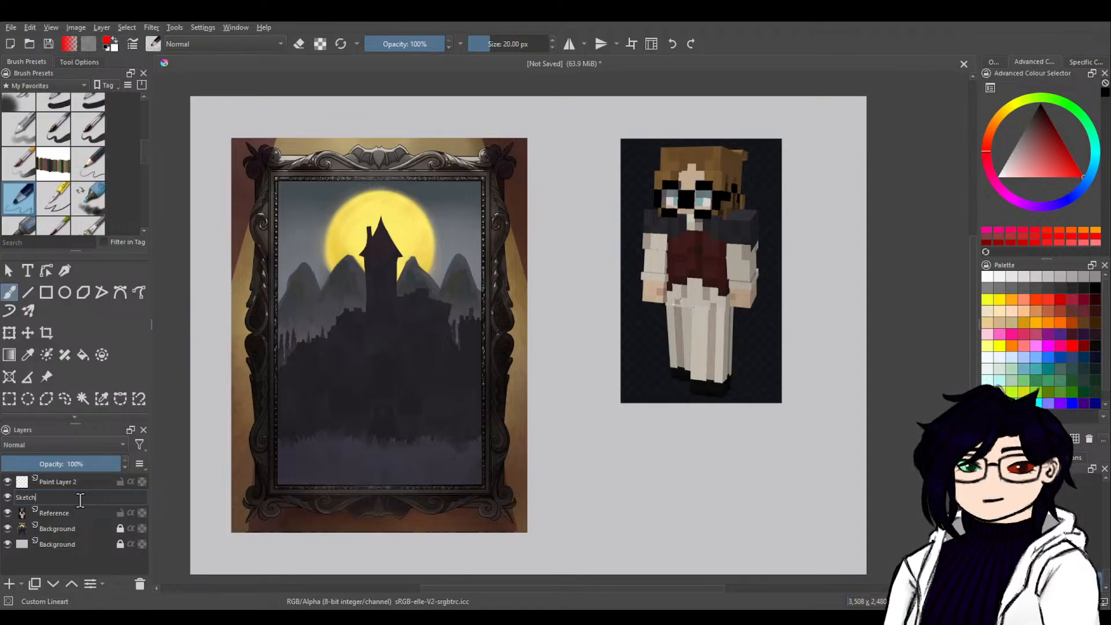
key("Home")
type("Rough")
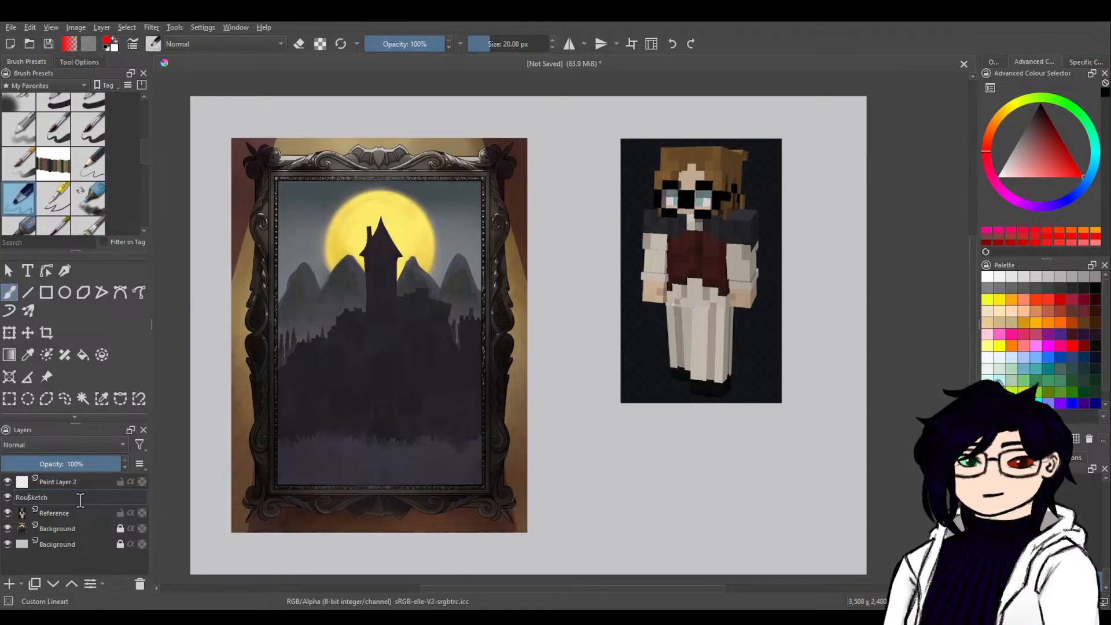
key("Return")
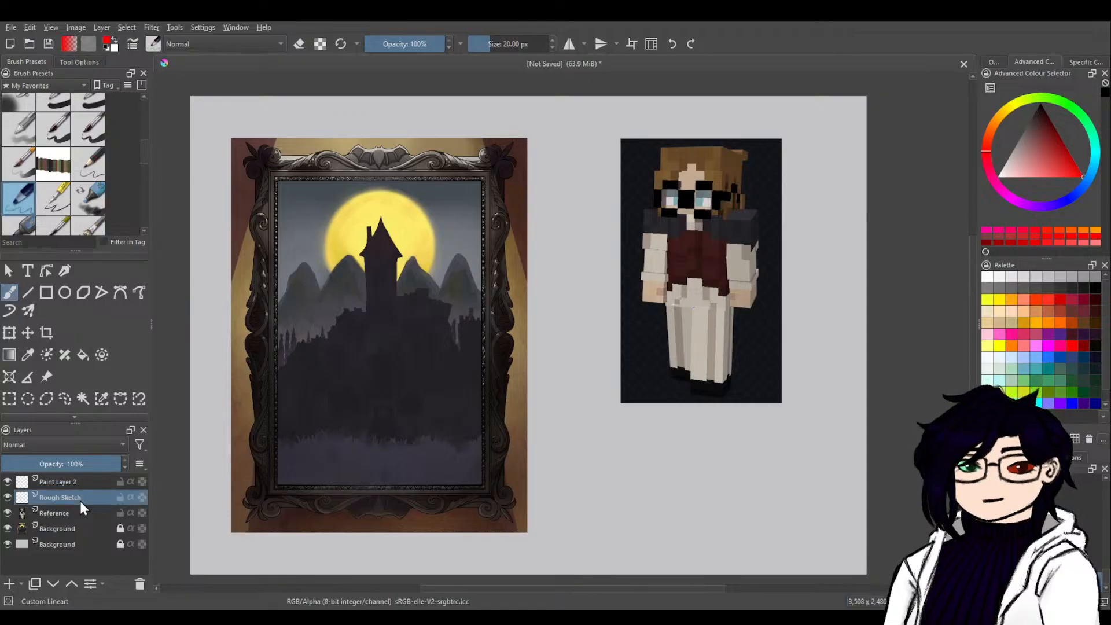
Rename Paint Layer 2 as Refined Sketch.
double_click(78, 483)
double_click(86, 483)
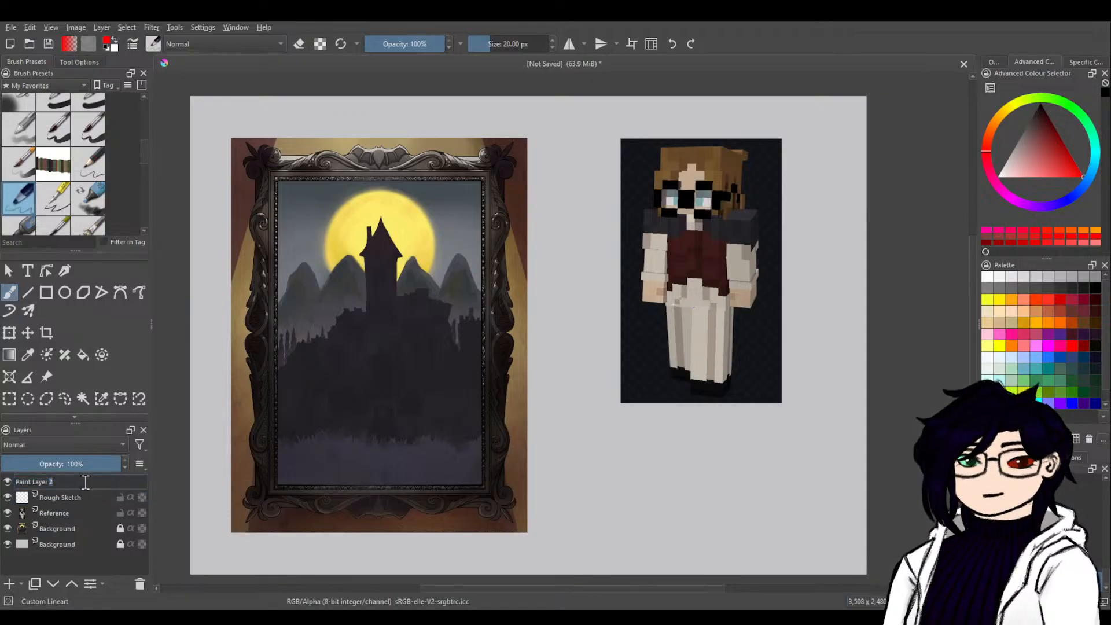
key("Left")
key("ctrl+BackSpace")
key("ctrl+BackSpace")
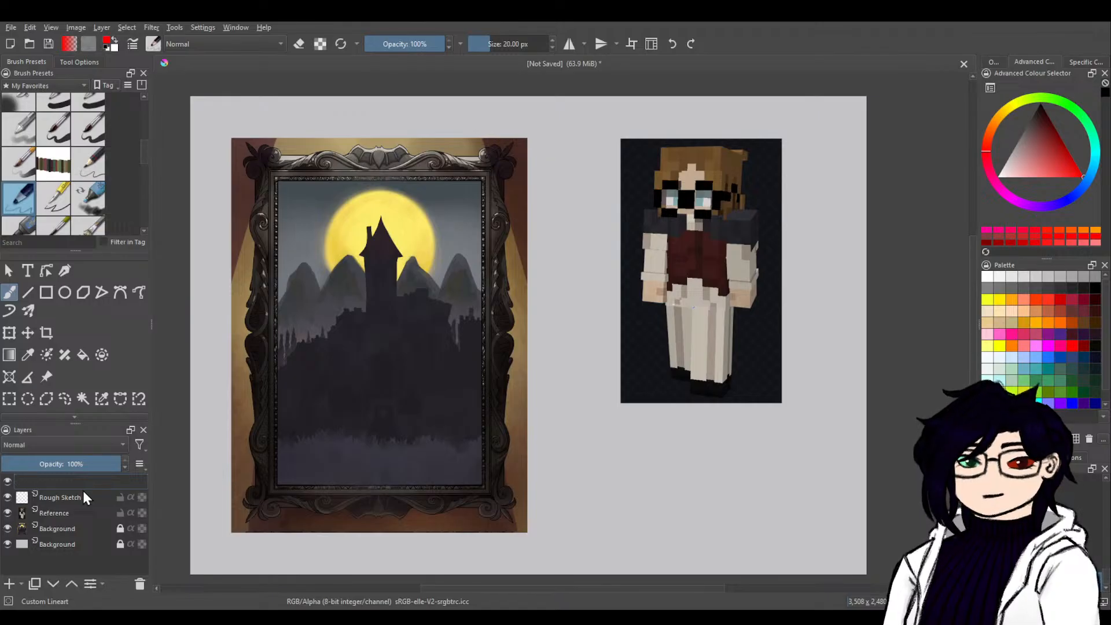
type("Refined Sketch")
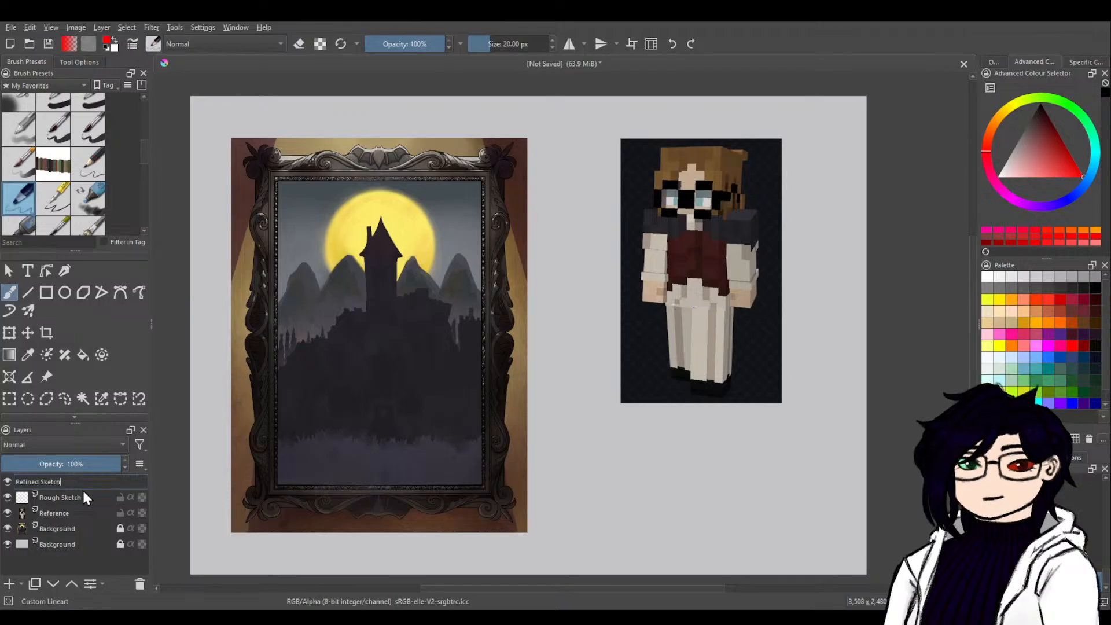
key("Return")
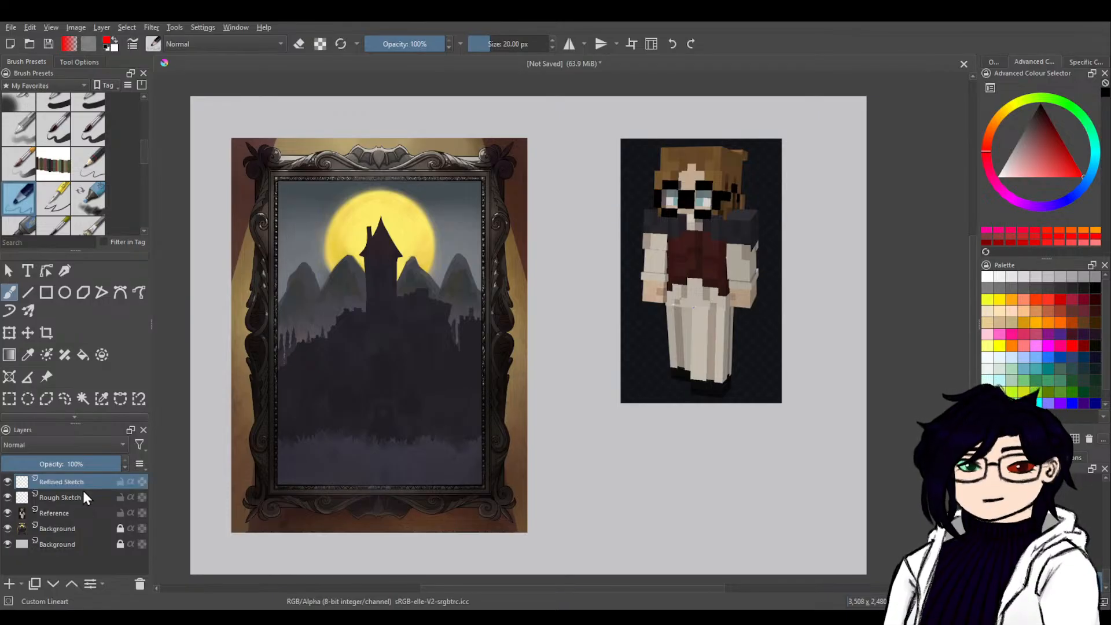
On the Rough Sketch layer, sketch the head over the castle tower as a circle with a tapered jaw, face centre line and back-of-neck line.
left_click(73, 499)
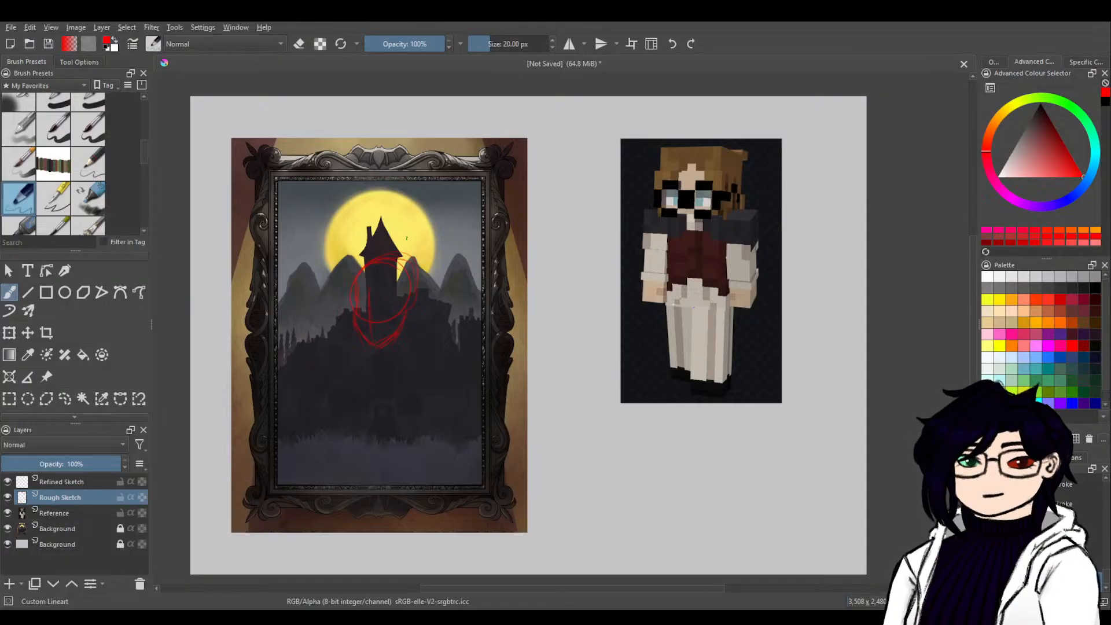
key("ctrl+plus")
key("ctrl+plus")
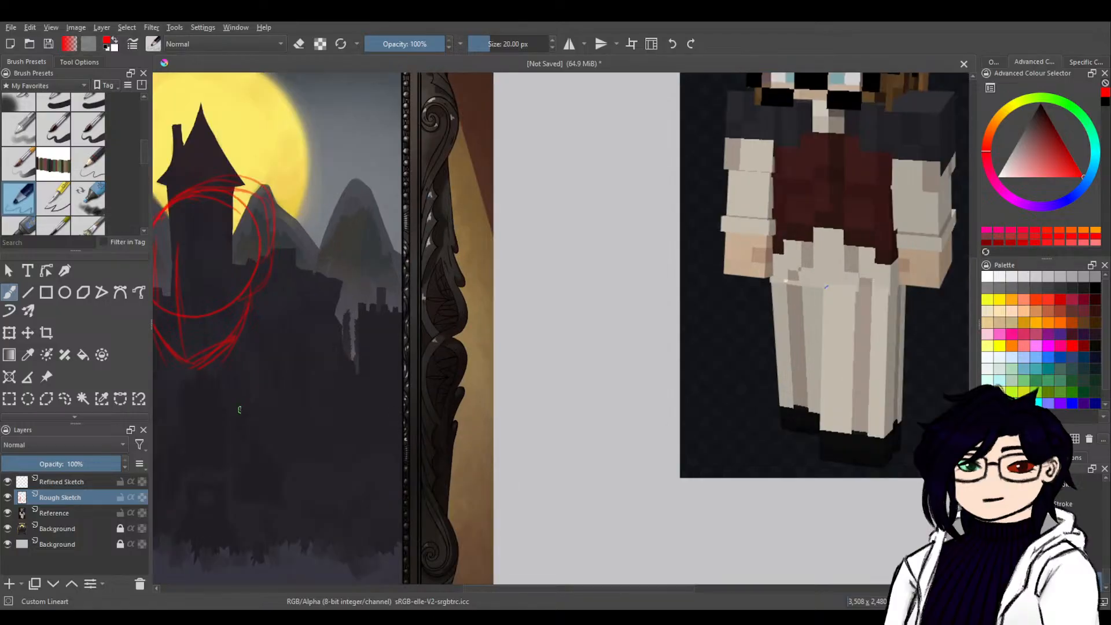
mouse_move(410, 356)
left_mouse_down()
mouse_move(519, 325)
mouse_move(709, 328)
left_mouse_up()
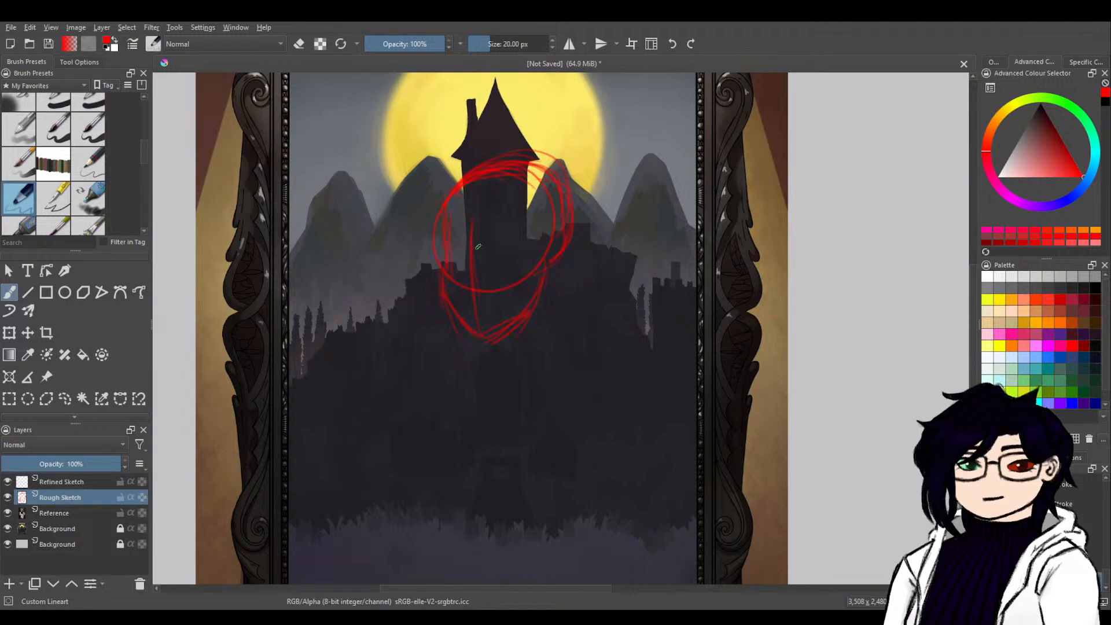
scroll(545, 387, "down", 3)
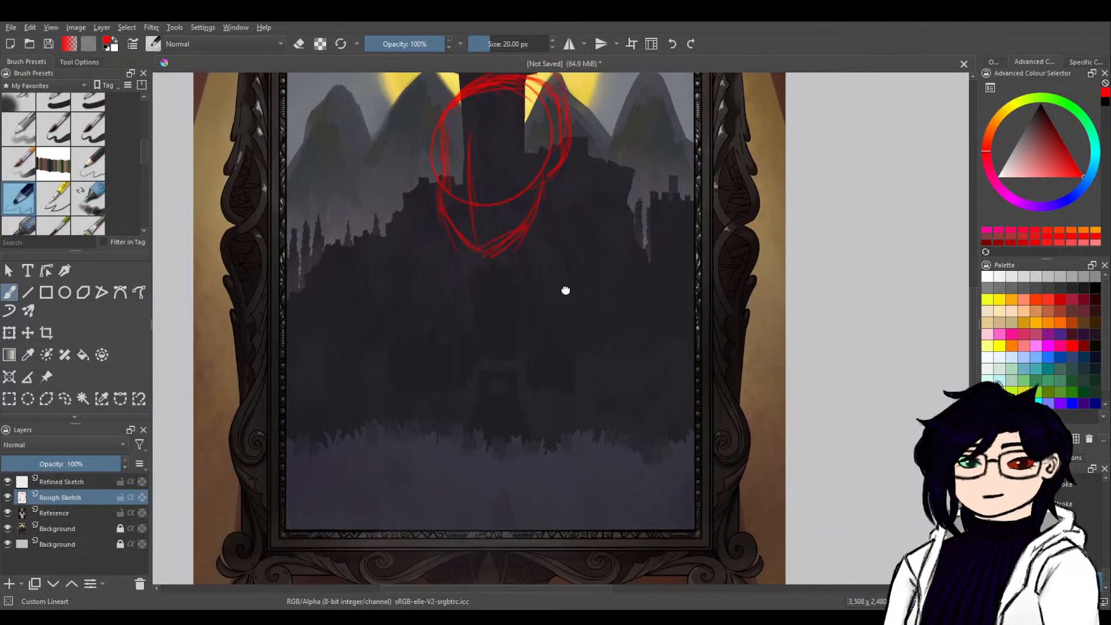
scroll(566, 290, "up", 1)
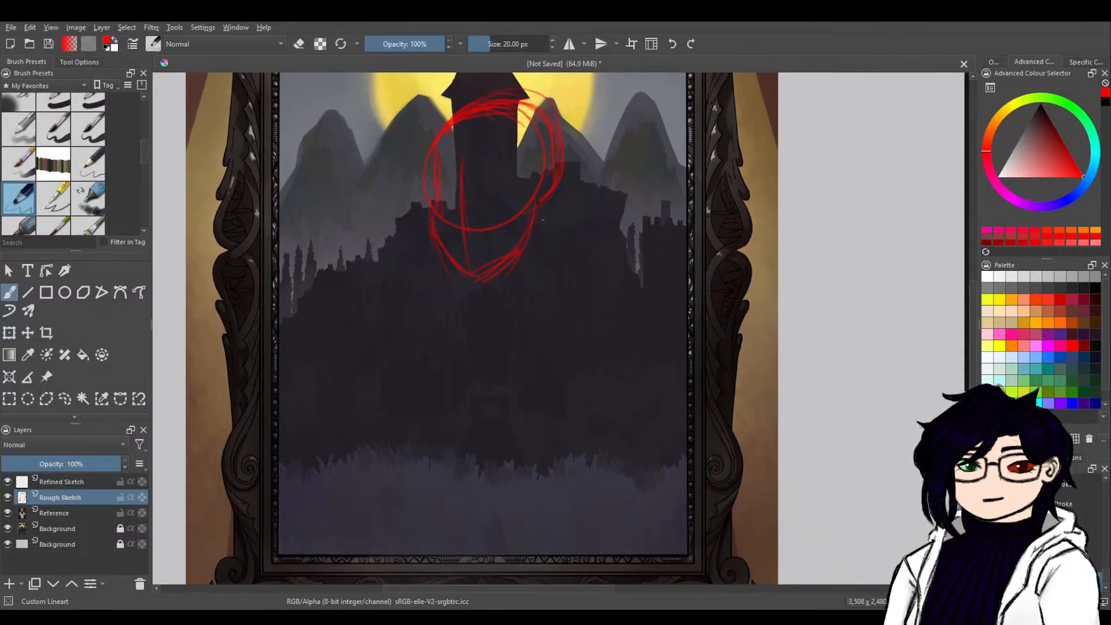
mouse_move(540, 205)
left_mouse_down()
mouse_move(543, 275)
mouse_move(541, 262)
mouse_move(533, 283)
mouse_move(538, 205)
mouse_move(487, 271)
left_mouse_up()
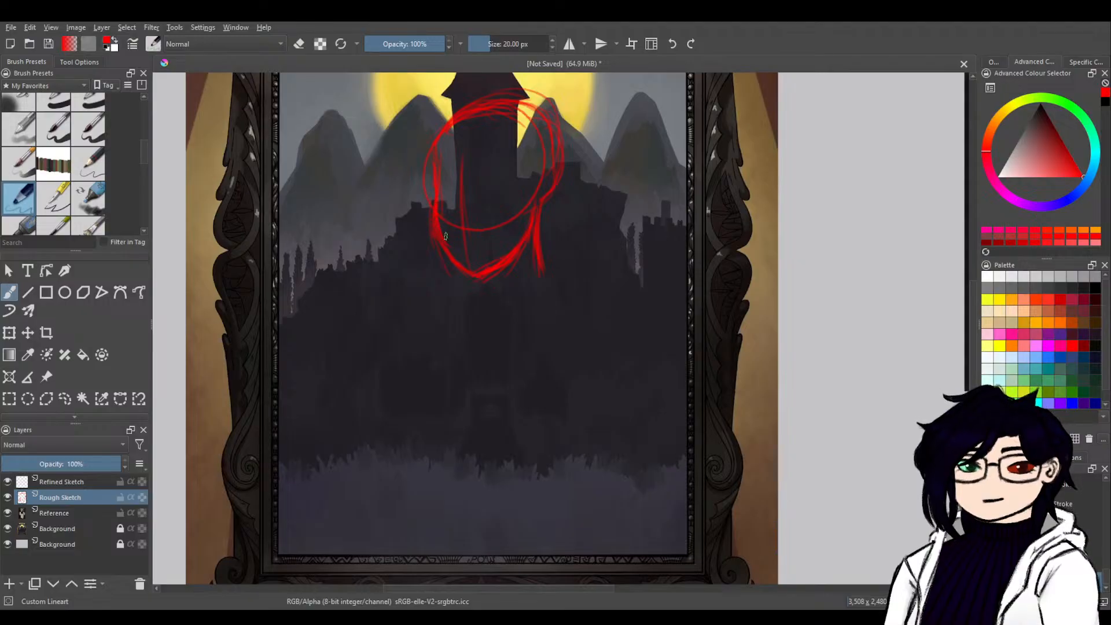
Erase the stray sketch lines around the jaw and chin to leave a cleaner contour.
key("e")
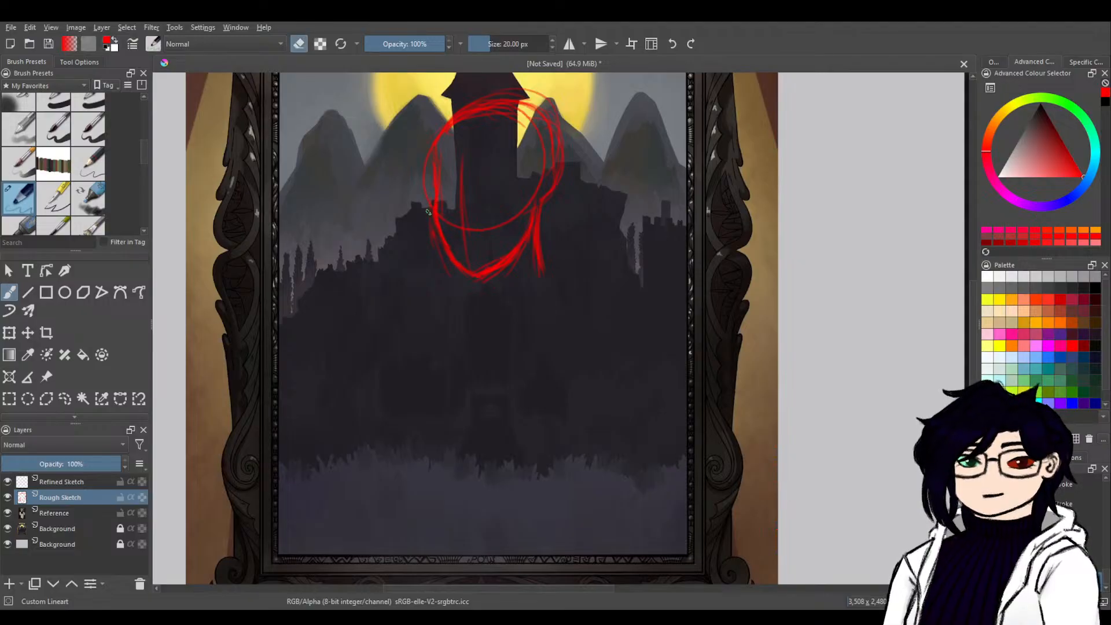
key("e")
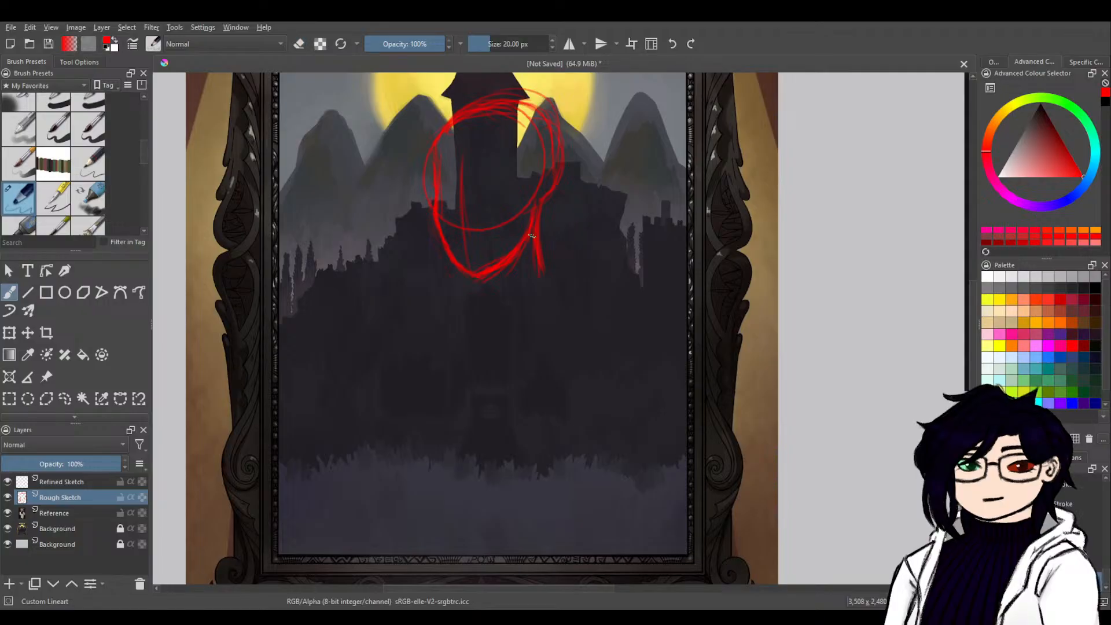
key("e")
left_click_drag(502, 273, 528, 255)
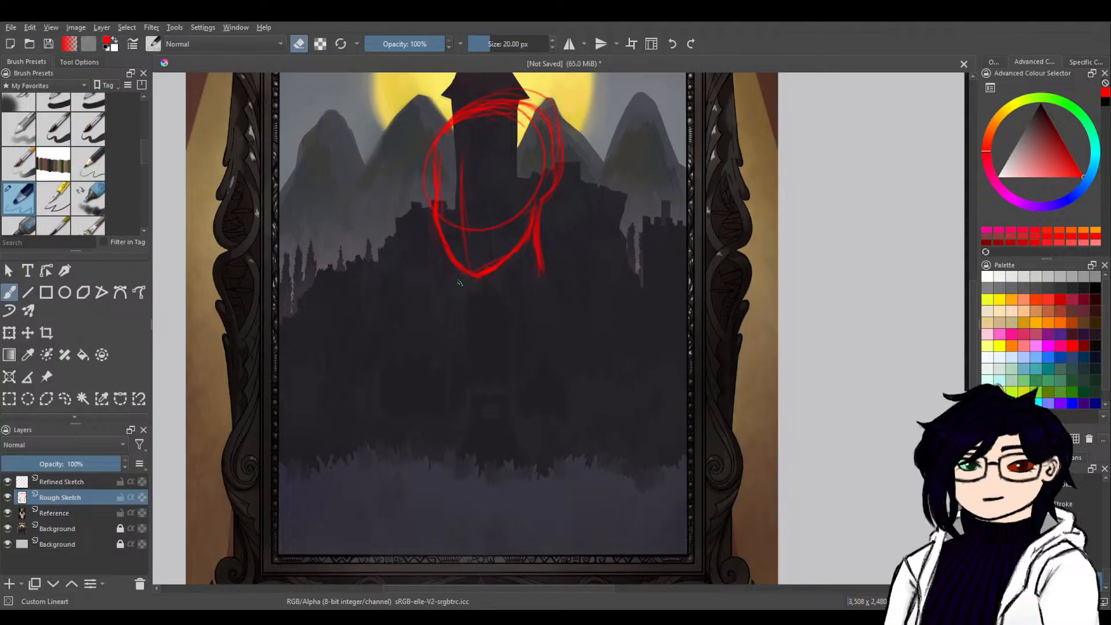
Sketch both sides of the neck below the jaw, the collarbone line and the sloping shoulder lines.
key("e")
left_click_drag(460, 268, 461, 288)
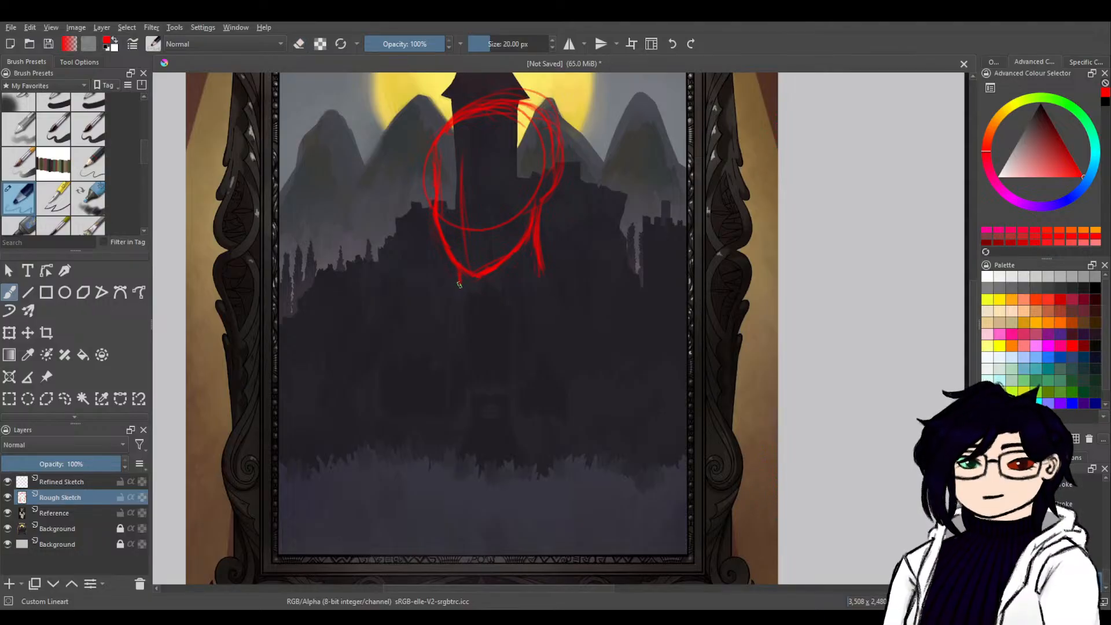
key("ctrl+z")
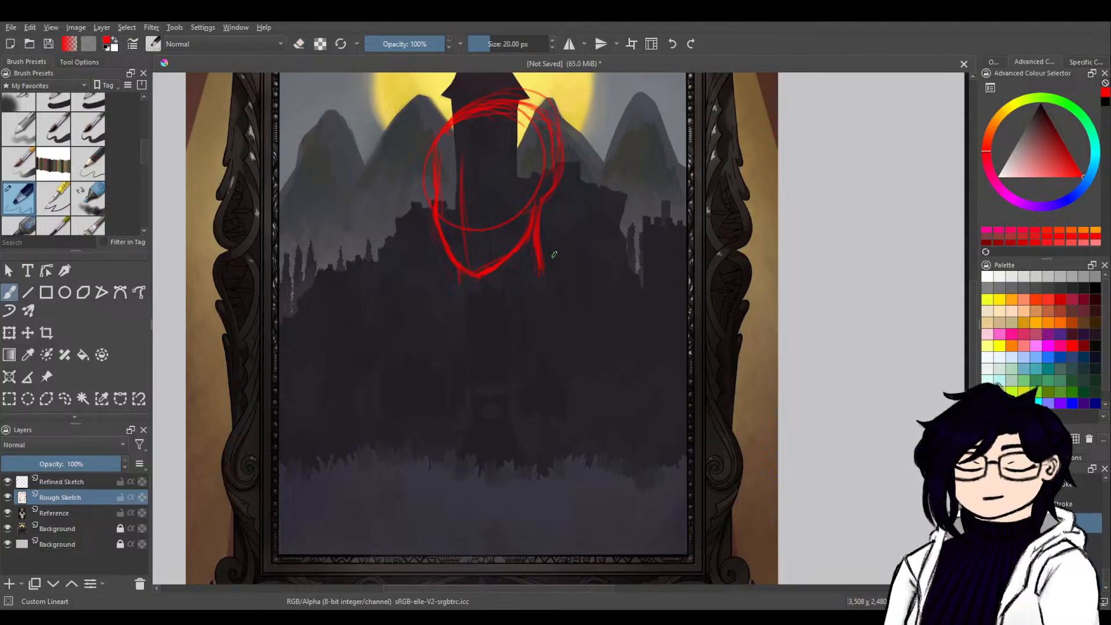
mouse_move(542, 217)
left_mouse_down()
mouse_move(536, 282)
mouse_move(472, 286)
left_mouse_up()
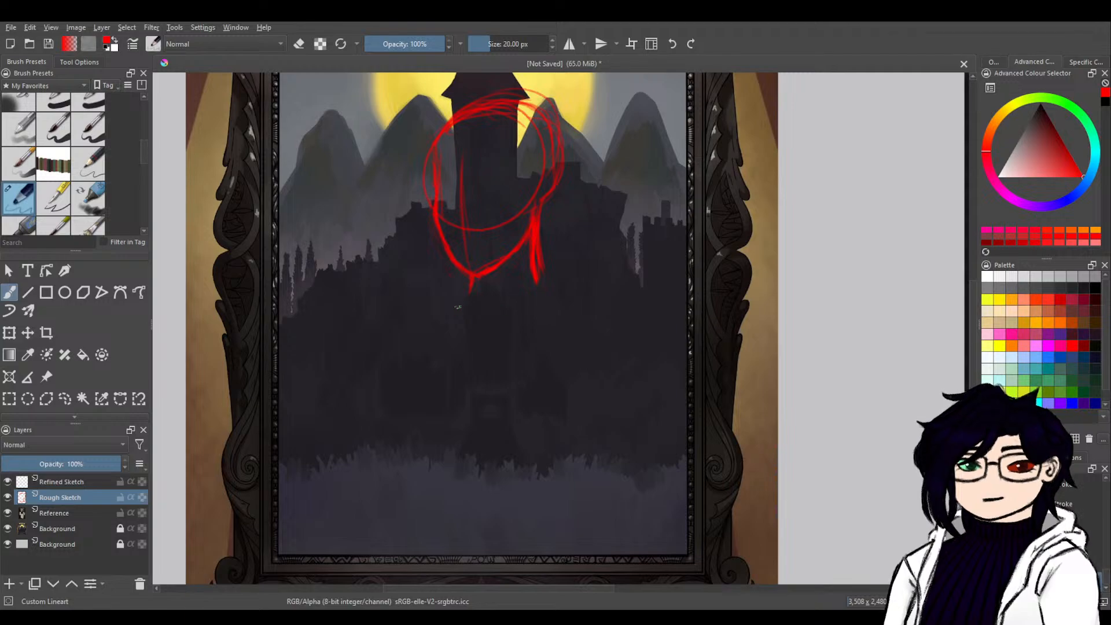
mouse_move(456, 304)
left_mouse_down()
mouse_move(478, 302)
mouse_move(428, 297)
left_mouse_up()
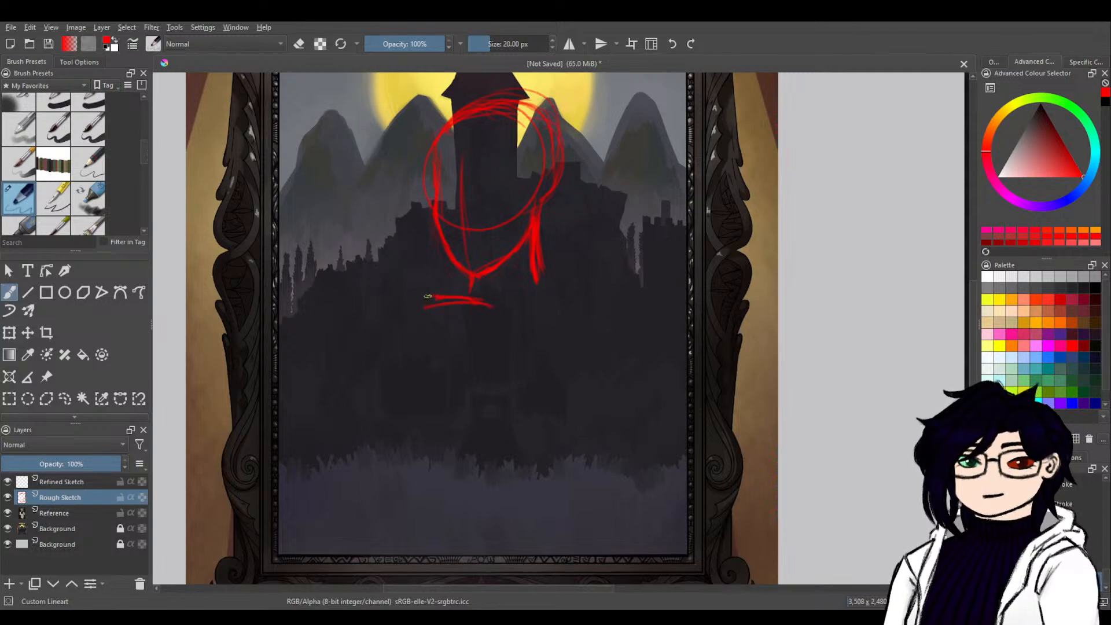
mouse_move(499, 304)
left_mouse_down()
mouse_move(557, 298)
mouse_move(513, 309)
mouse_move(545, 278)
mouse_move(609, 331)
left_mouse_up()
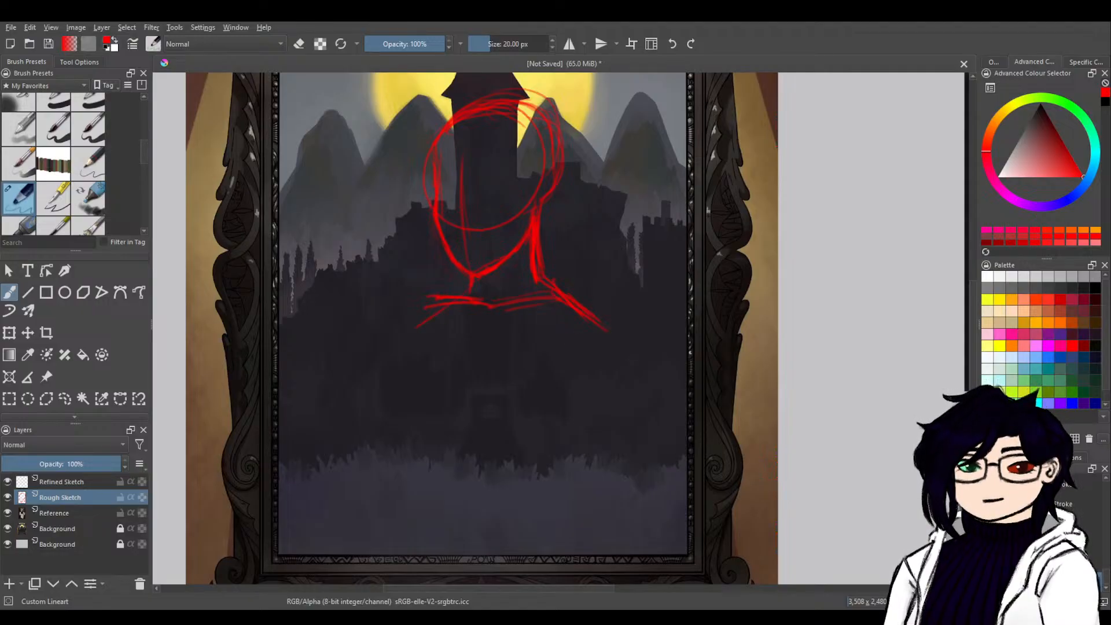
left_click_drag(468, 285, 413, 328)
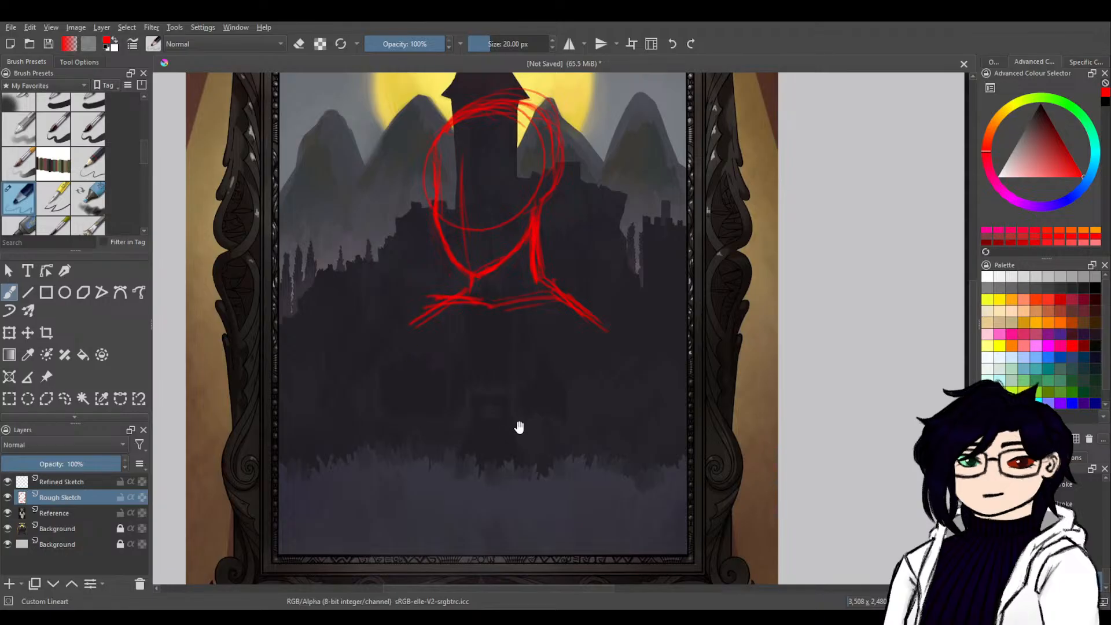
Sketch the torso's two tapering sides down from the shoulders and an arched rib-cage opening along its lower edge.
left_click_drag(503, 483, 558, 350)
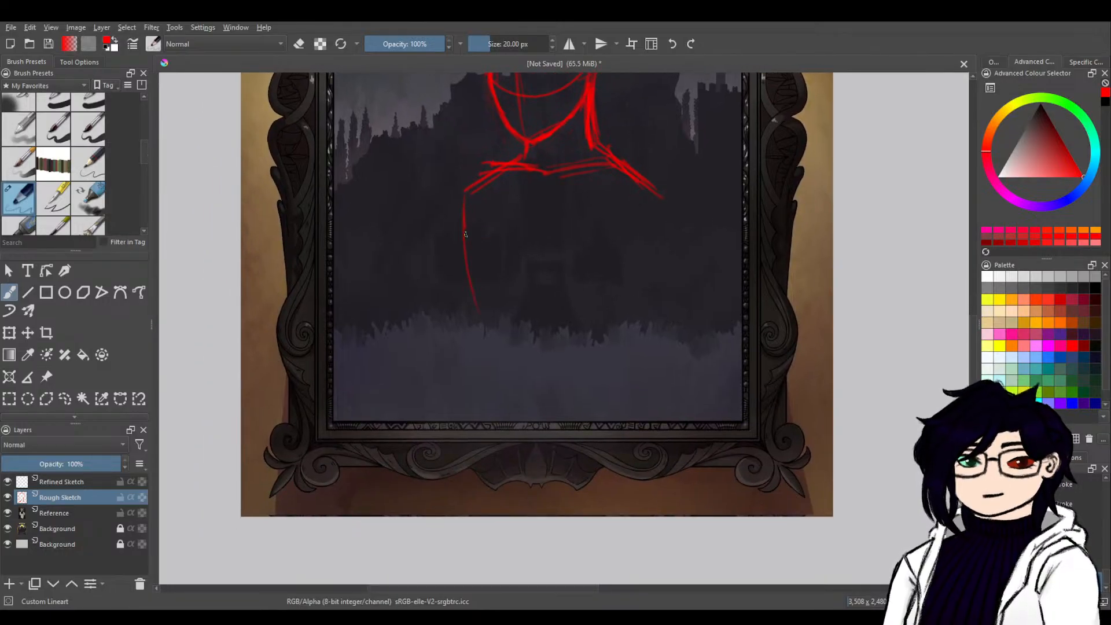
left_click_drag(465, 198, 498, 368)
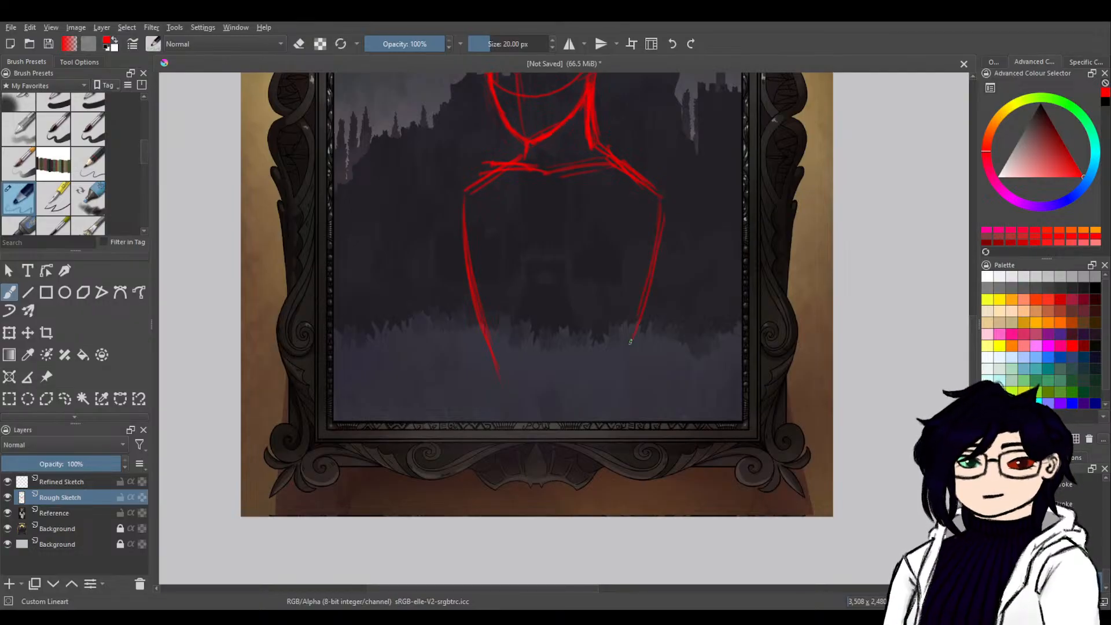
left_click_drag(648, 318, 617, 370)
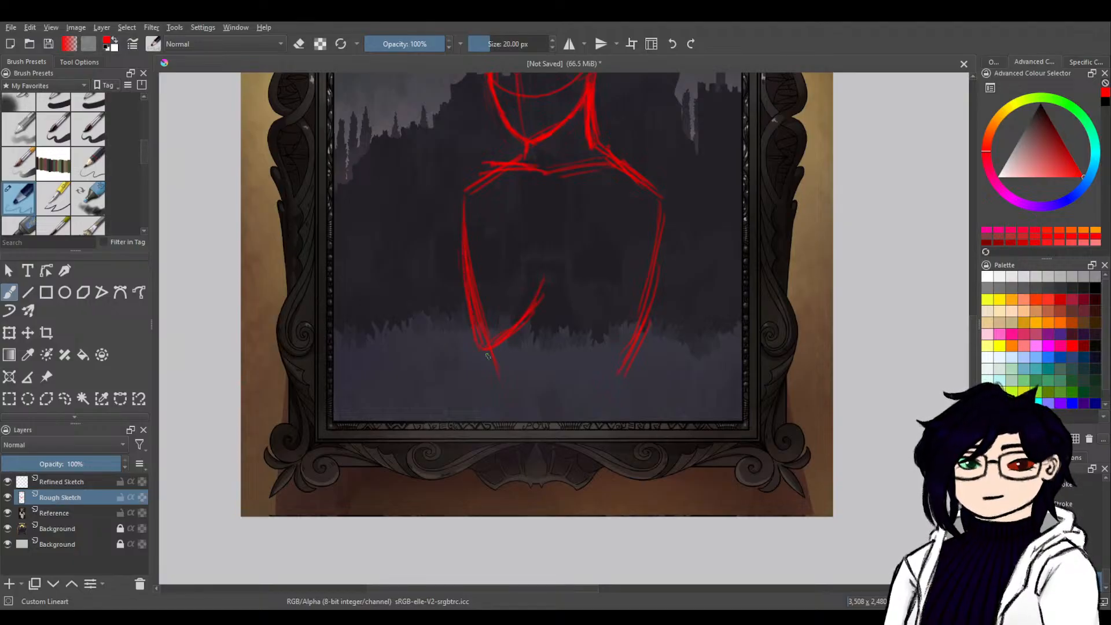
left_click_drag(548, 278, 602, 347)
scroll(625, 373, "up", 5)
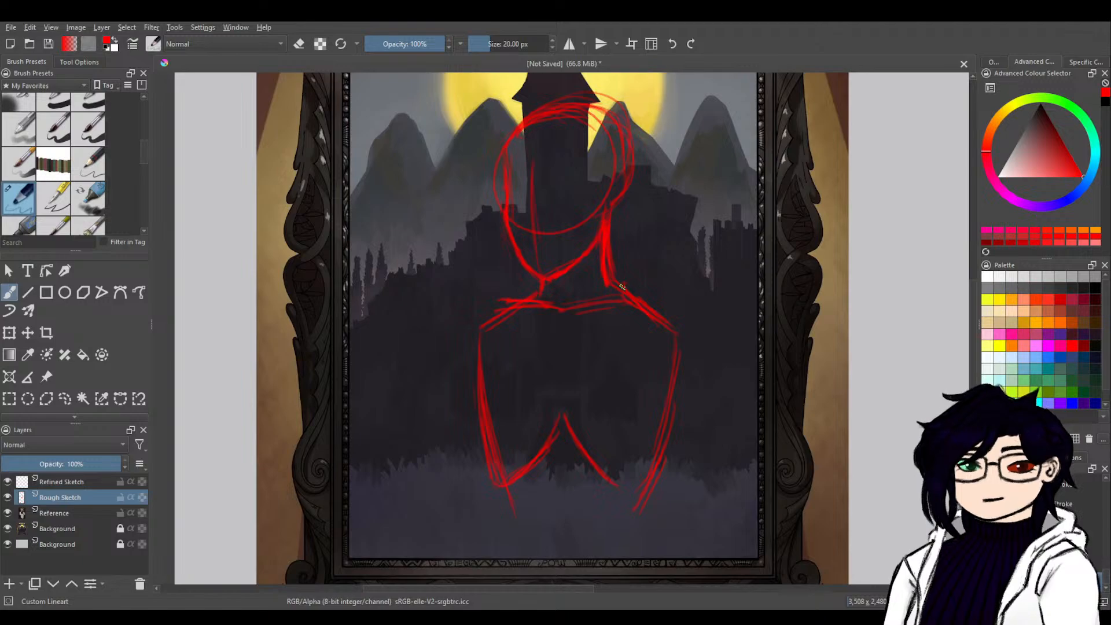
left_click_drag(612, 478, 640, 487)
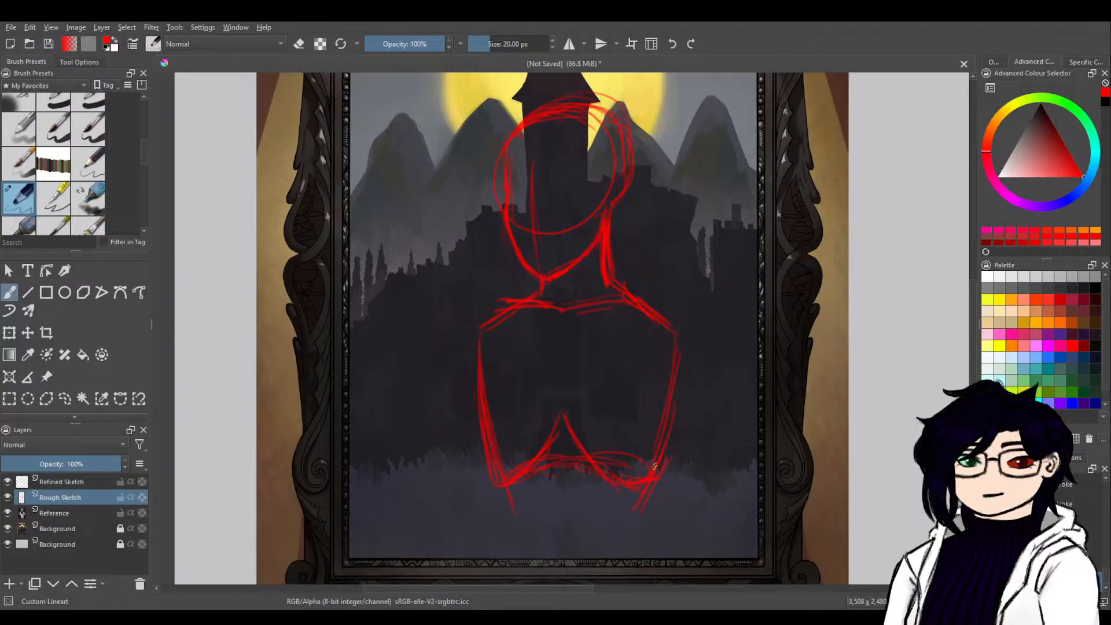
Sketch rounded ovals over both shoulder joints and start the outer line of the right-hand upper arm.
mouse_move(664, 338)
left_mouse_down()
mouse_move(660, 381)
mouse_move(672, 397)
left_mouse_up()
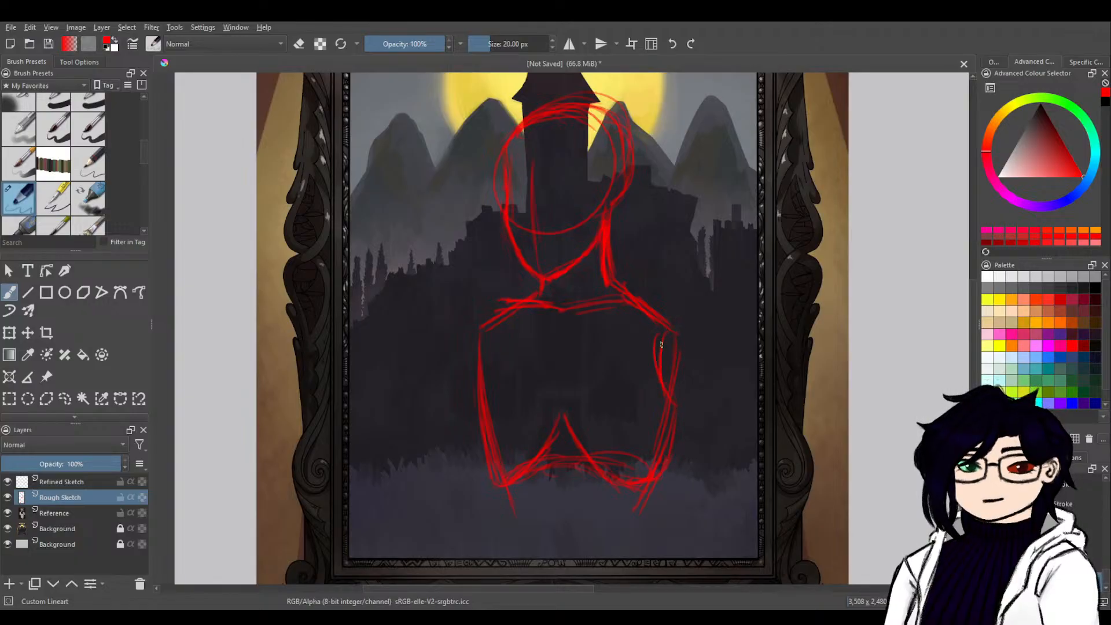
mouse_move(674, 323)
left_mouse_down()
mouse_move(703, 361)
mouse_move(685, 456)
left_mouse_up()
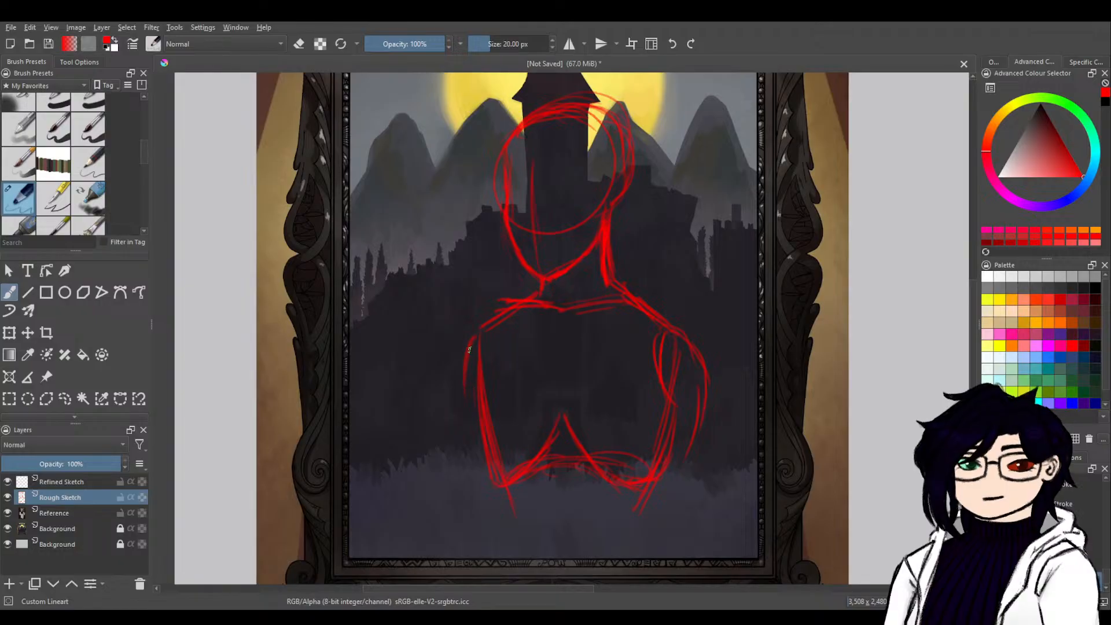
left_click_drag(485, 326, 451, 393)
mouse_move(465, 356)
left_mouse_down()
mouse_move(461, 408)
mouse_move(480, 420)
left_mouse_up()
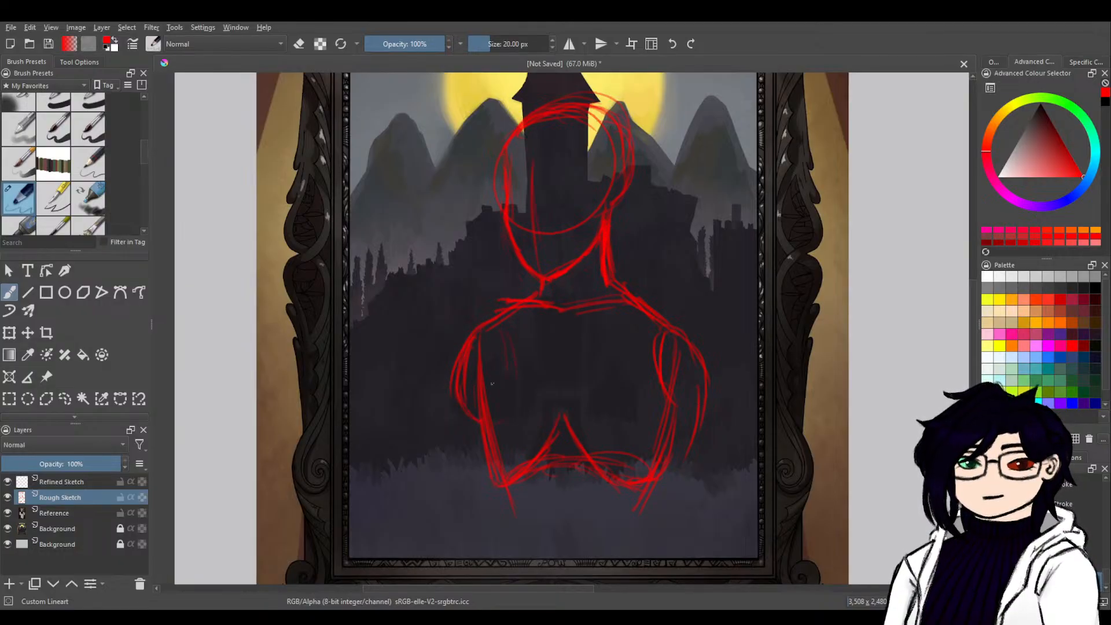
left_click_drag(482, 335, 512, 333)
left_click_drag(647, 313, 627, 370)
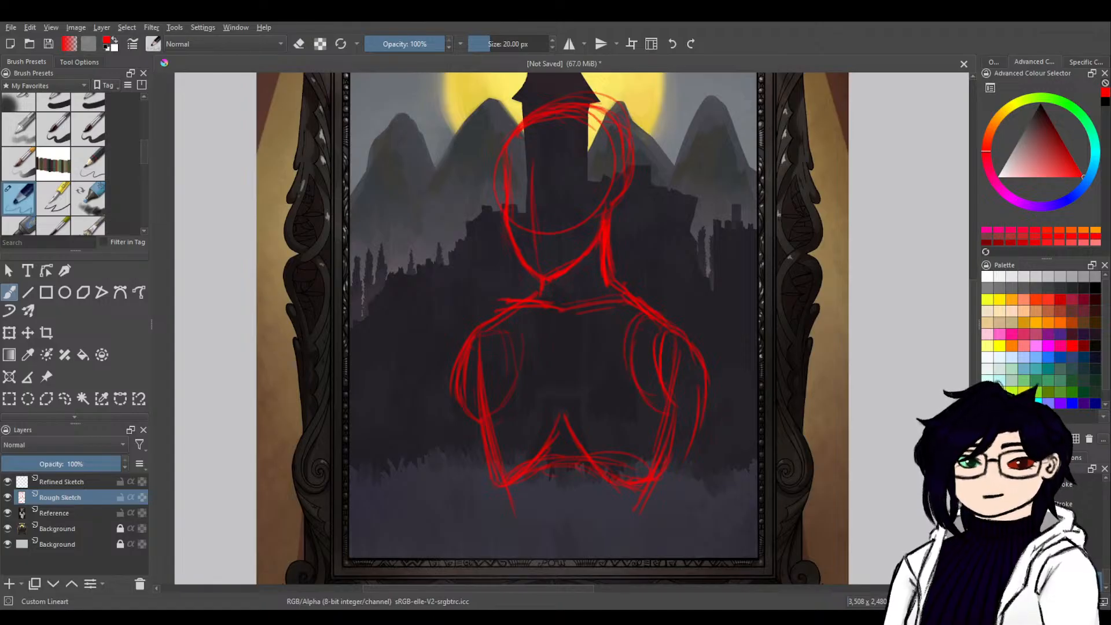
Sketch the left-hand arm down from its shoulder with an oval joint at its lower end, undoing the misplaced strokes.
left_click_drag(639, 481, 699, 306)
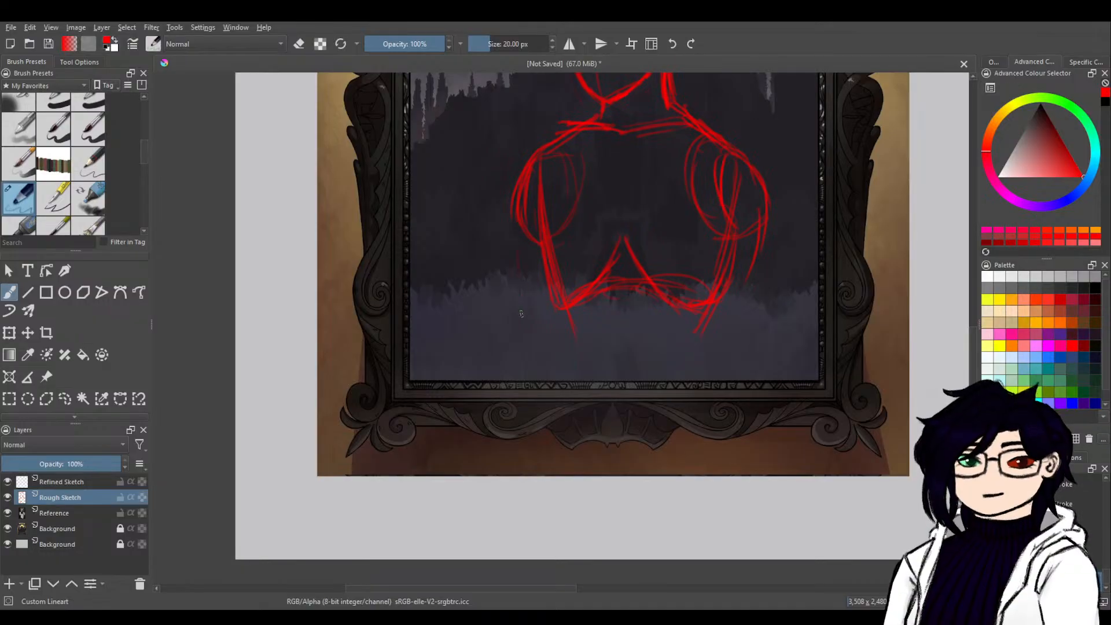
left_click_drag(522, 338, 524, 351)
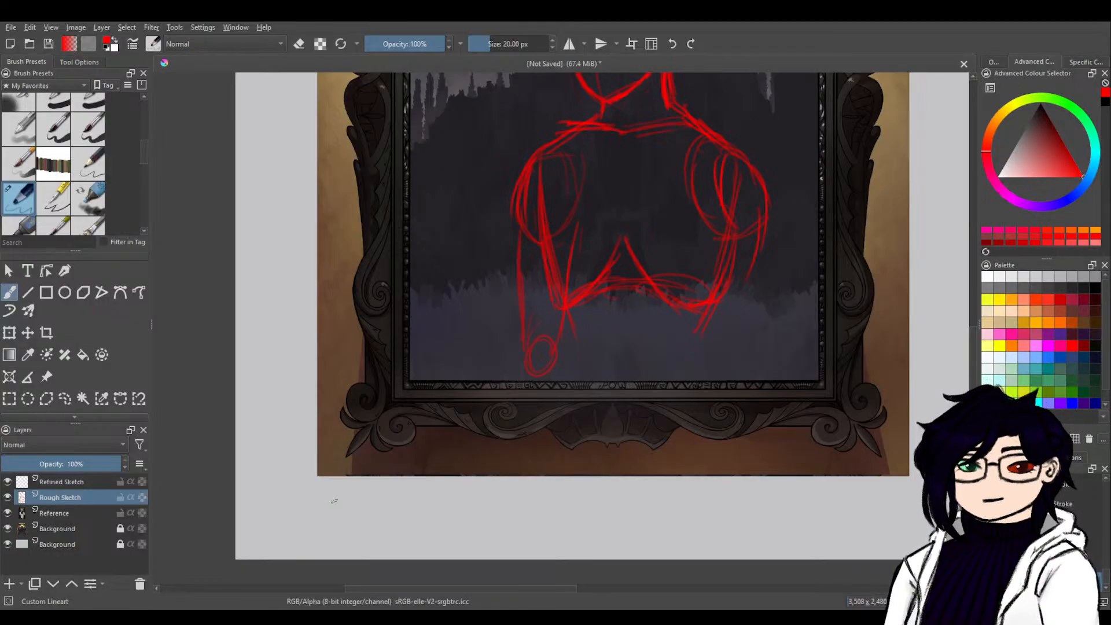
key("ctrl+z")
key("ctrl+z")
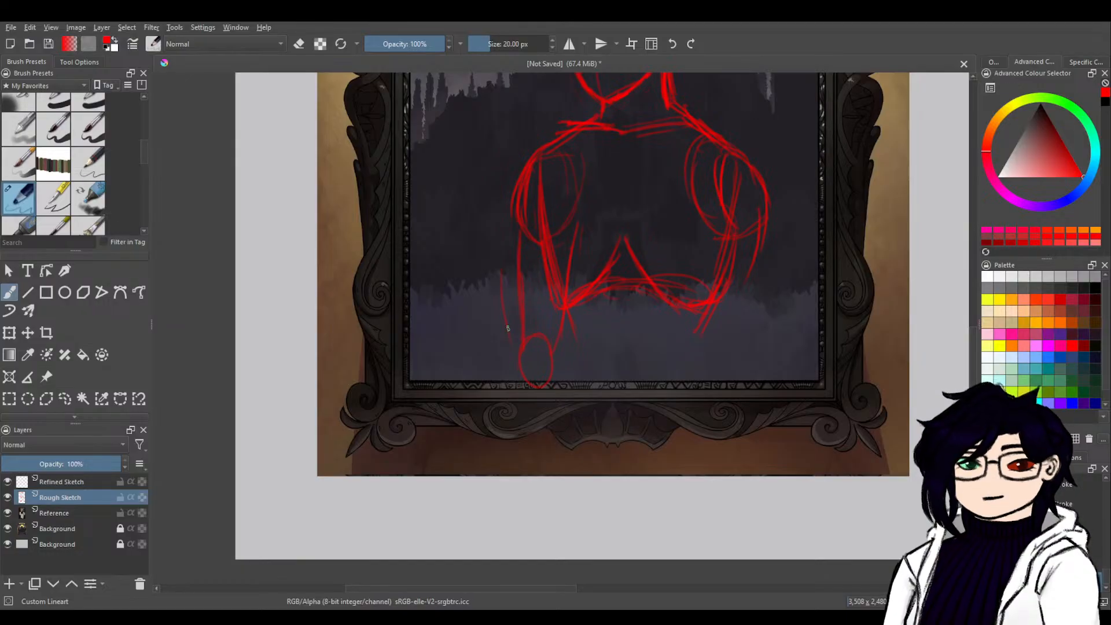
key("ctrl+z")
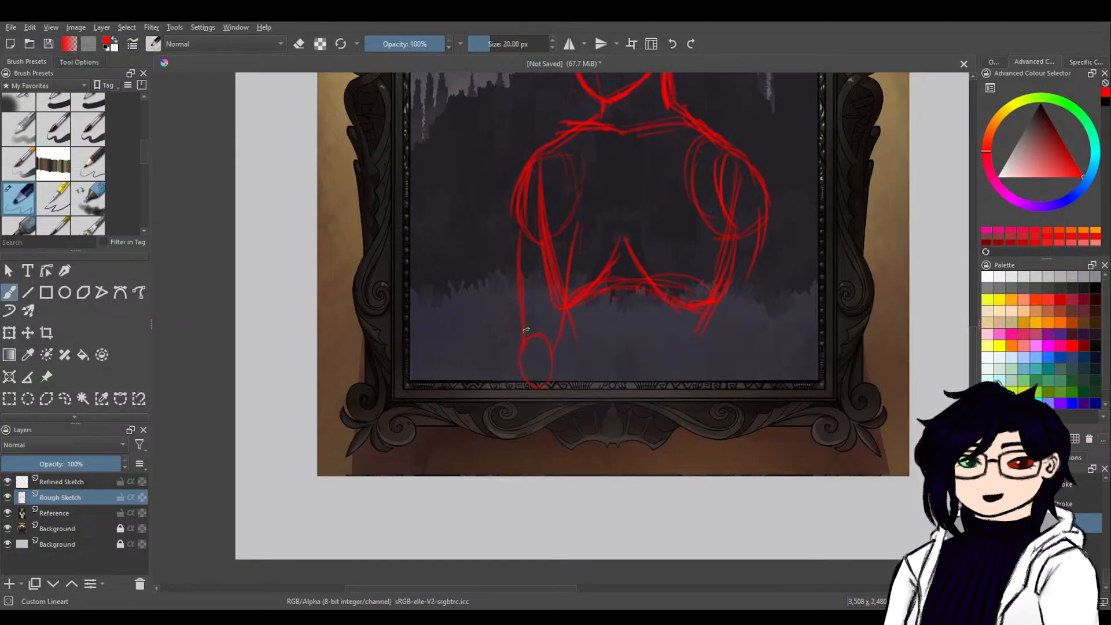
Sketch the waist's two sides below the rib cage and join them with a shallow V-shaped hip line over the frame's lower edge.
left_click_drag(569, 305, 571, 368)
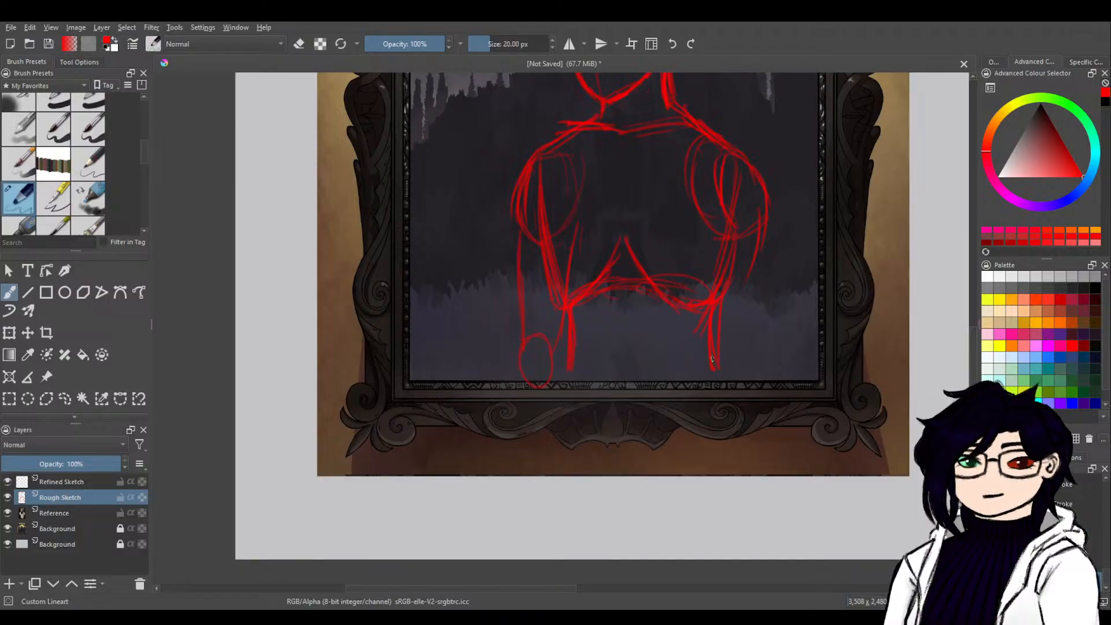
left_click_drag(701, 318, 710, 374)
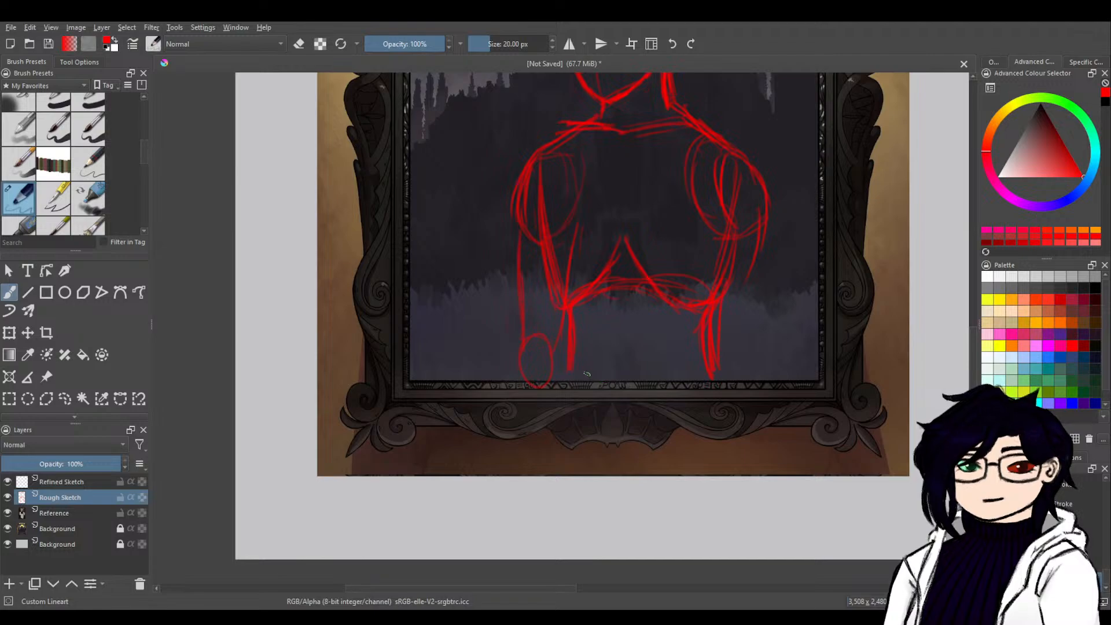
mouse_move(595, 389)
left_mouse_down()
mouse_move(633, 402)
mouse_move(709, 366)
left_mouse_up()
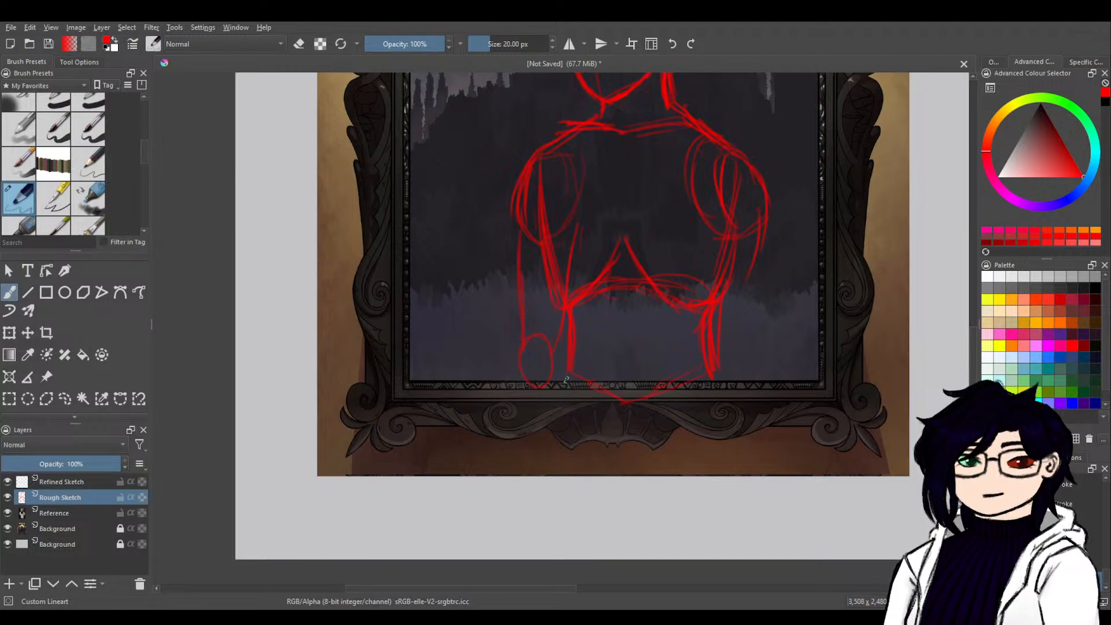
Sketch the outer thigh lines down from both hips and the right-hand arm with an oval joint at its lower end.
left_click_drag(533, 454, 553, 389)
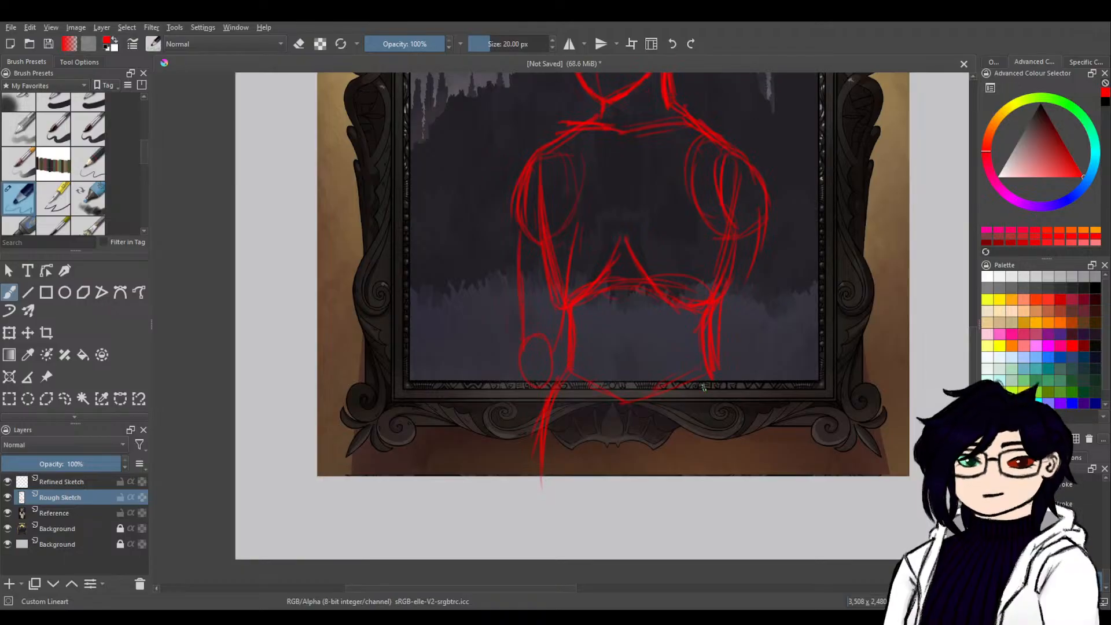
left_click_drag(723, 408, 732, 487)
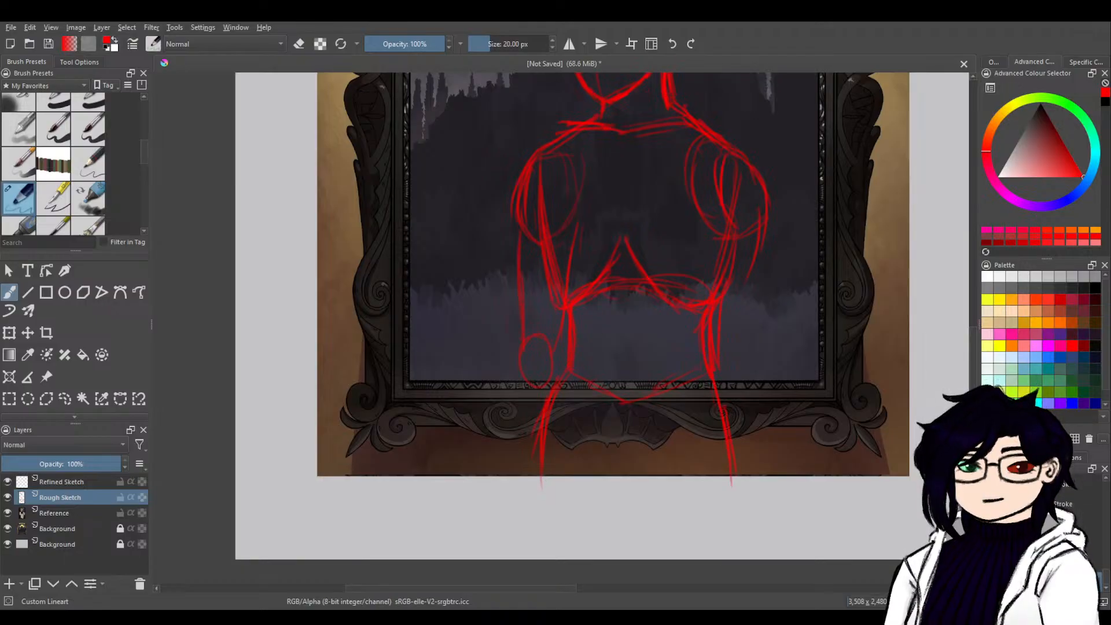
left_click_drag(731, 313, 670, 453)
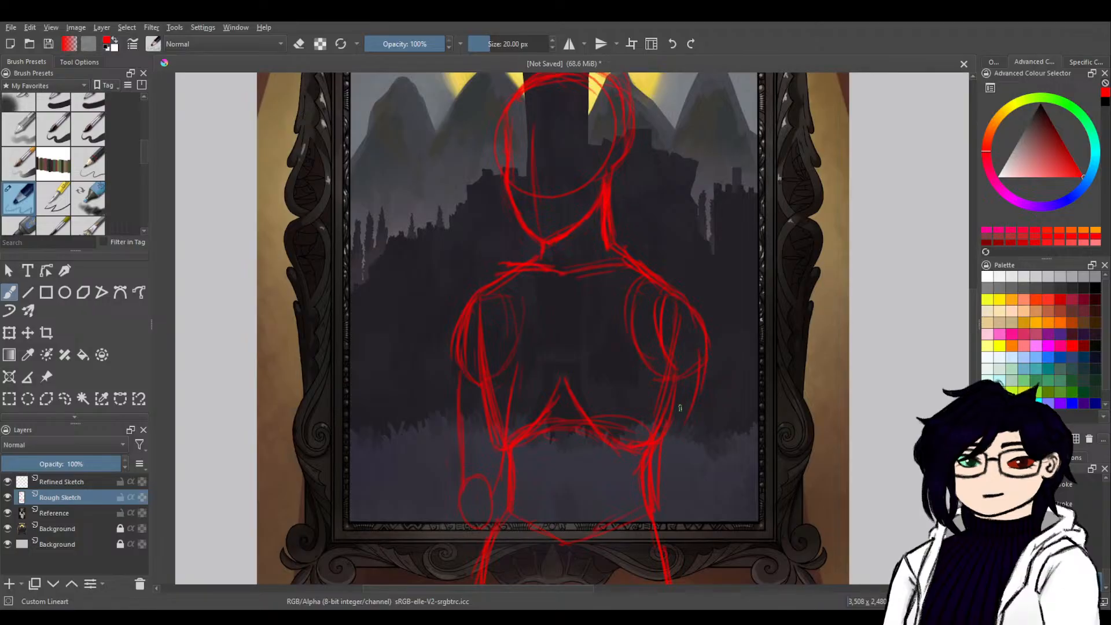
left_click_drag(658, 350, 673, 468)
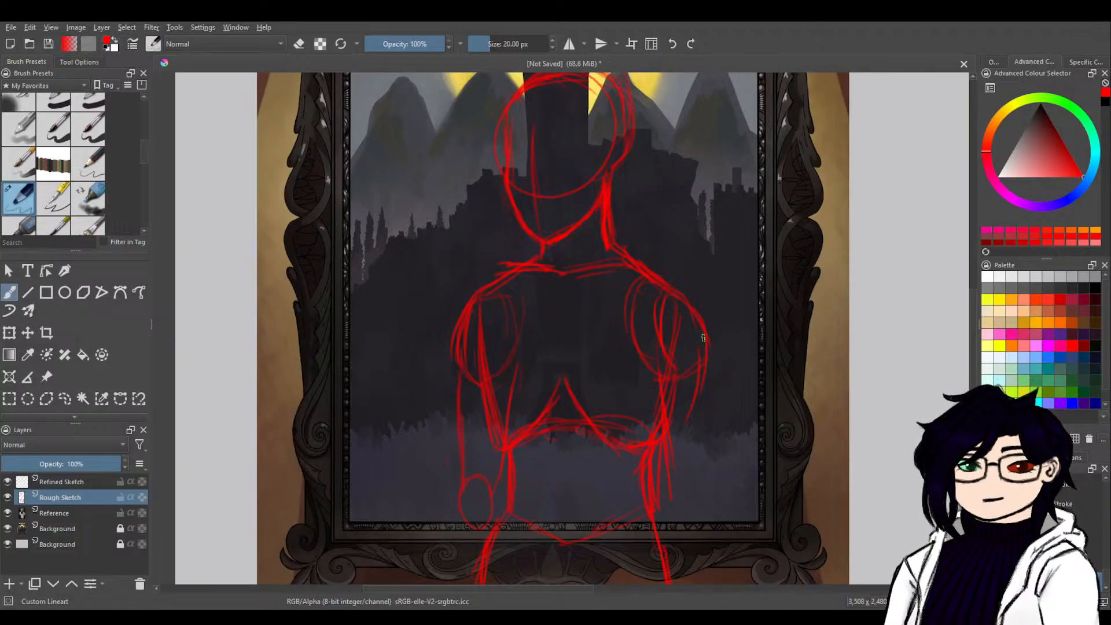
mouse_move(705, 339)
left_mouse_down()
mouse_move(692, 521)
mouse_move(676, 516)
mouse_move(691, 481)
mouse_move(691, 527)
mouse_move(674, 530)
mouse_move(678, 547)
mouse_move(678, 498)
left_mouse_up()
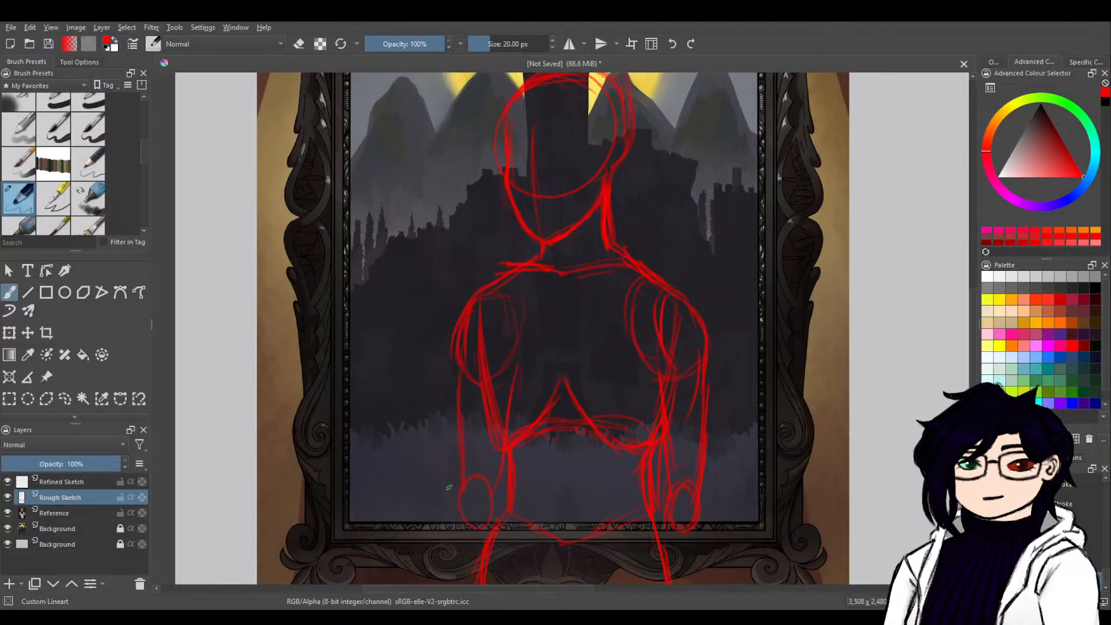
Sketch the left-hand forearm raised outward from its elbow oval, with a round wrist joint and a flat, outstretched hand shape.
mouse_move(716, 374)
left_mouse_down()
mouse_move(721, 397)
mouse_move(635, 399)
mouse_move(579, 429)
mouse_move(672, 300)
mouse_move(586, 295)
mouse_move(488, 325)
mouse_move(722, 186)
mouse_move(781, 130)
left_mouse_up()
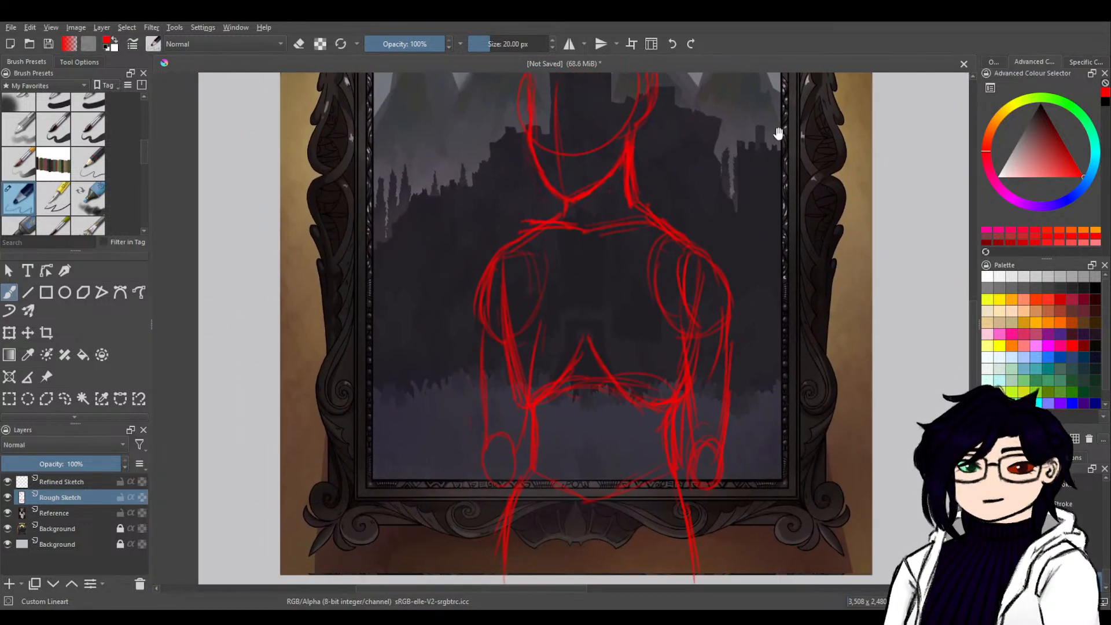
mouse_move(653, 229)
left_mouse_down()
mouse_move(766, 293)
mouse_move(743, 340)
left_mouse_up()
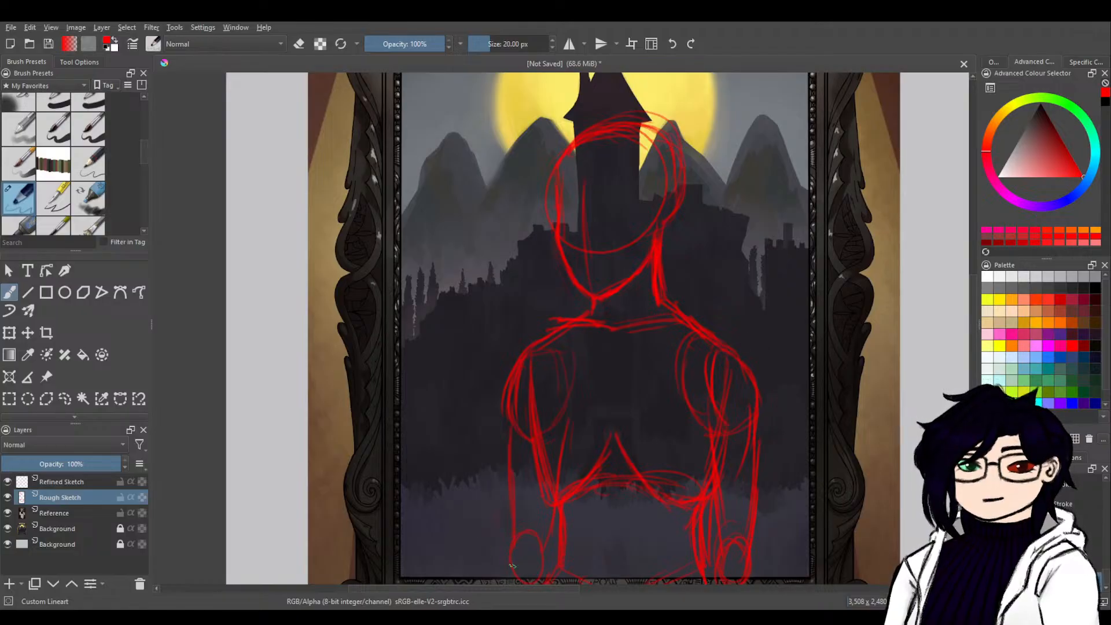
left_click_drag(593, 525, 616, 389)
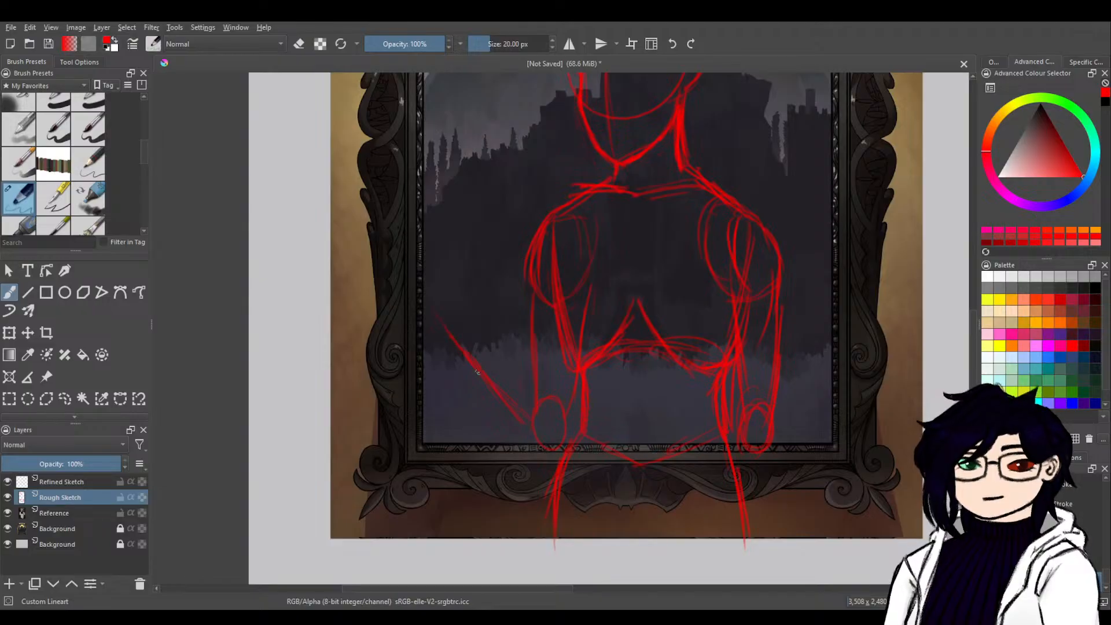
left_click_drag(478, 372, 529, 432)
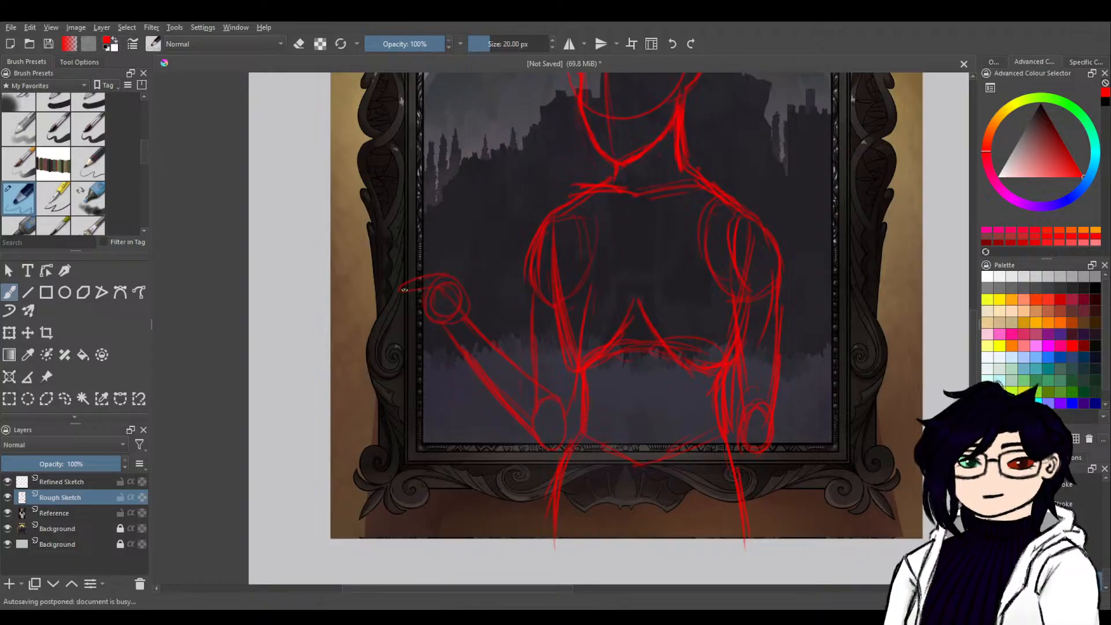
left_click_drag(436, 282, 392, 292)
mouse_move(441, 327)
left_mouse_down()
mouse_move(380, 296)
mouse_move(428, 326)
mouse_move(424, 294)
mouse_move(446, 307)
mouse_move(391, 296)
mouse_move(438, 302)
left_mouse_up()
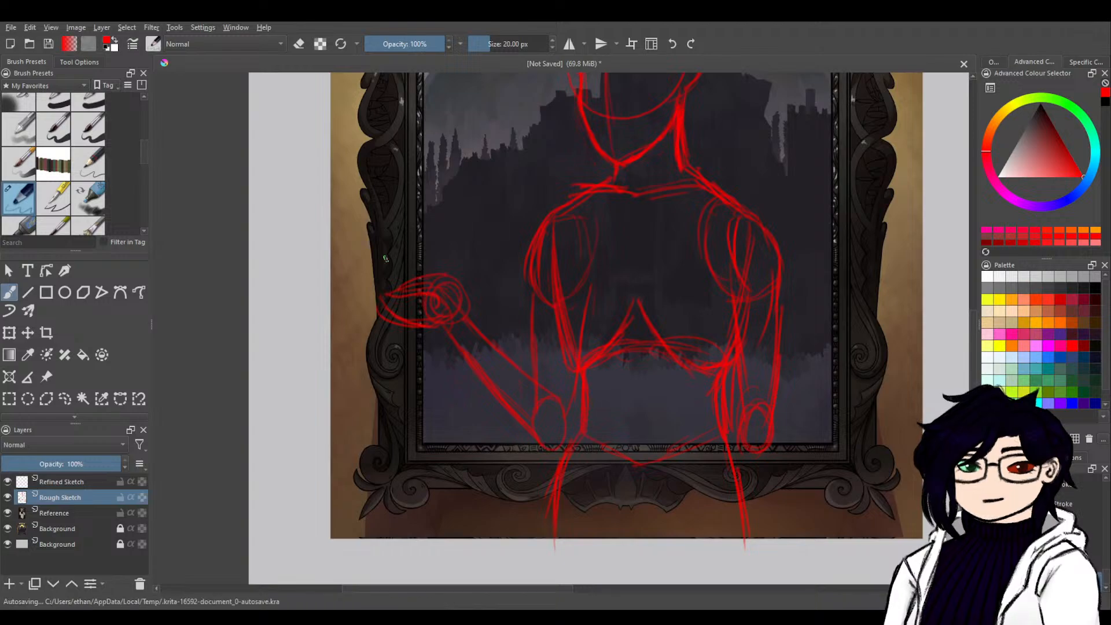
Sketch a long, pointed leaf-shaped form extending from the raised hand outward past the picture frame.
left_click_drag(296, 264, 365, 266)
left_click_drag(279, 273, 371, 253)
left_click_drag(295, 276, 373, 294)
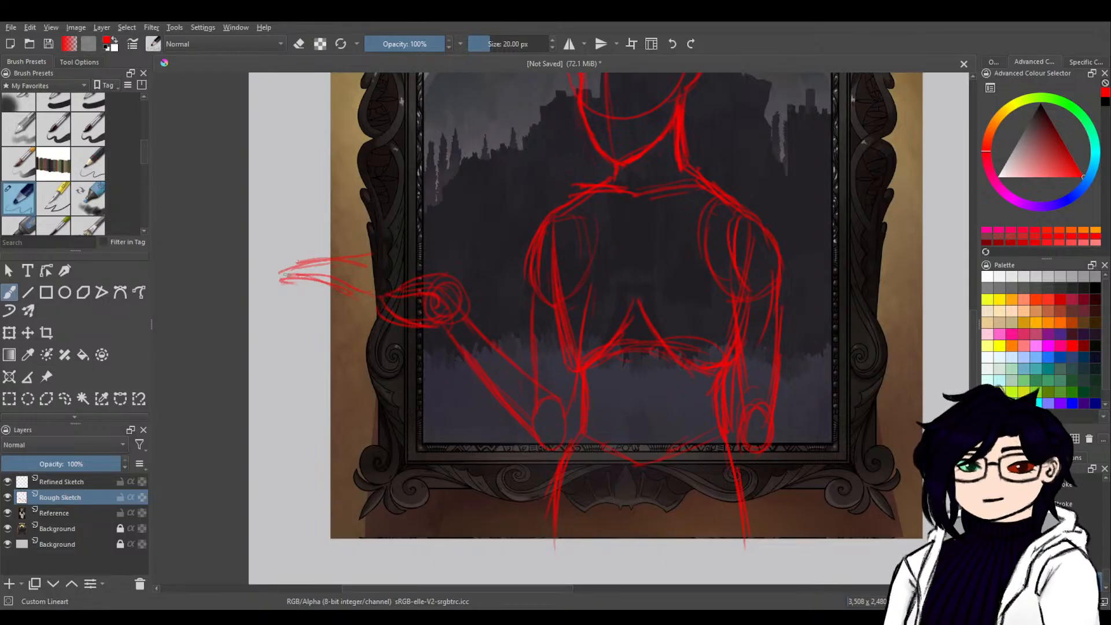
mouse_move(287, 292)
left_mouse_down()
mouse_move(360, 299)
mouse_move(269, 286)
mouse_move(295, 271)
mouse_move(330, 285)
left_mouse_up()
left_click_drag(287, 282, 377, 297)
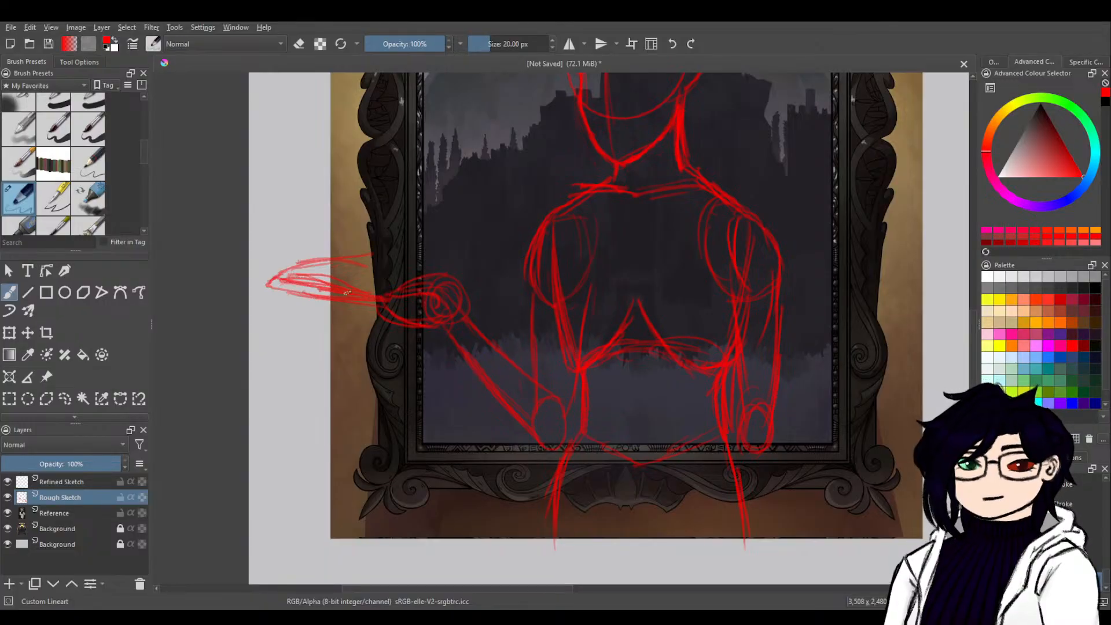
Sketch a matching pointed form over the palm toward the torso, joining the outer one like an open book.
mouse_move(291, 270)
left_mouse_down()
mouse_move(393, 254)
mouse_move(411, 273)
mouse_move(366, 284)
mouse_move(418, 266)
mouse_move(383, 275)
mouse_move(480, 283)
left_mouse_up()
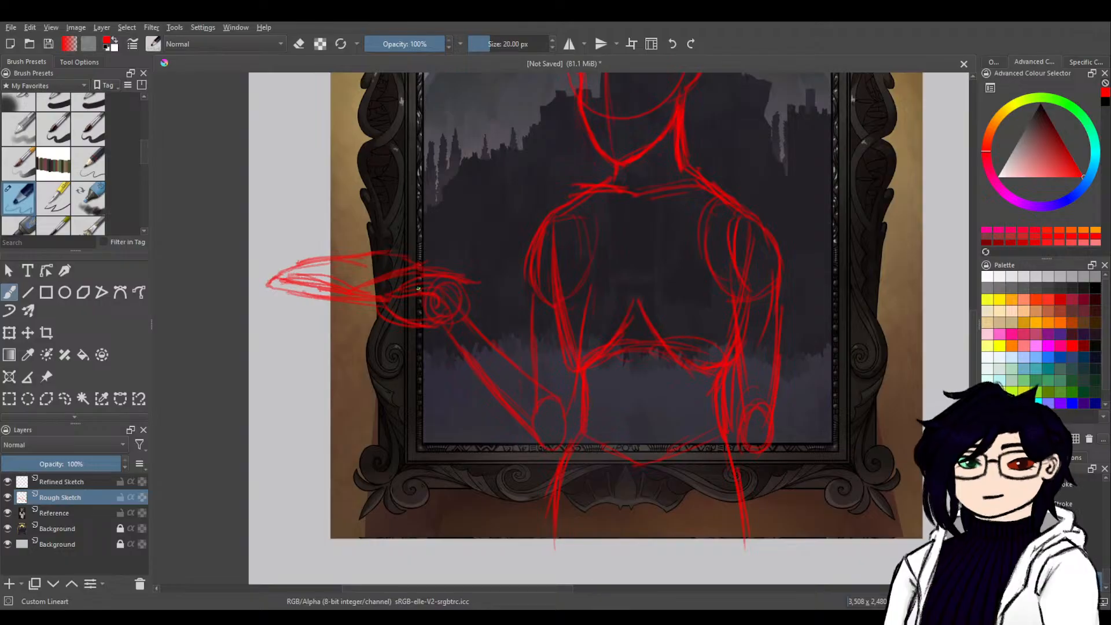
mouse_move(398, 301)
left_mouse_down()
mouse_move(492, 287)
mouse_move(516, 270)
left_mouse_up()
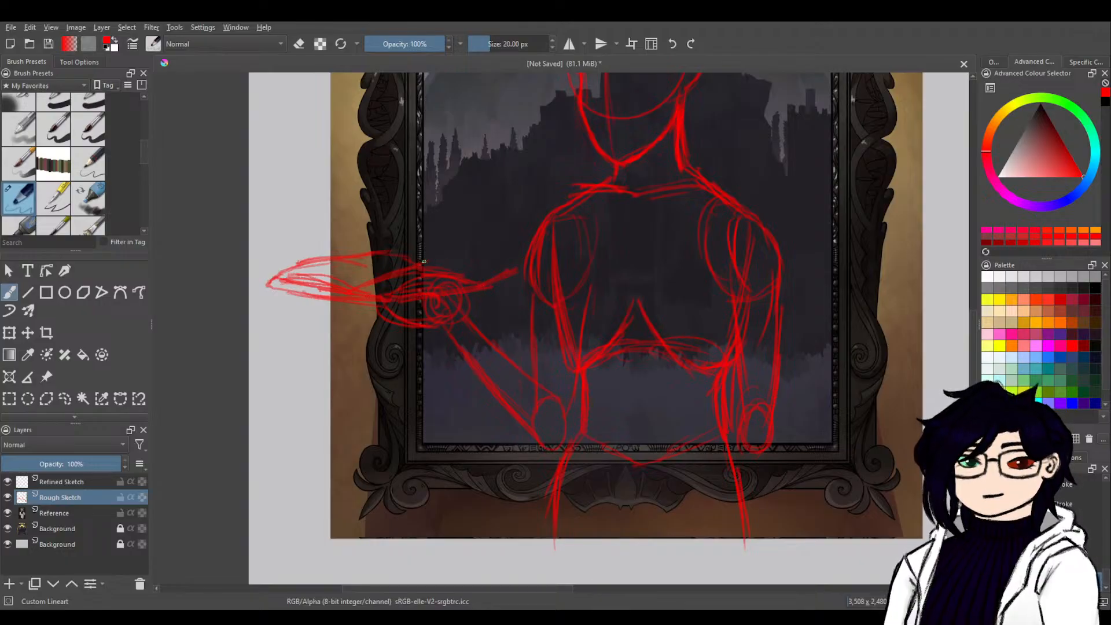
mouse_move(418, 264)
left_mouse_down()
mouse_move(510, 266)
mouse_move(415, 266)
mouse_move(366, 289)
left_mouse_up()
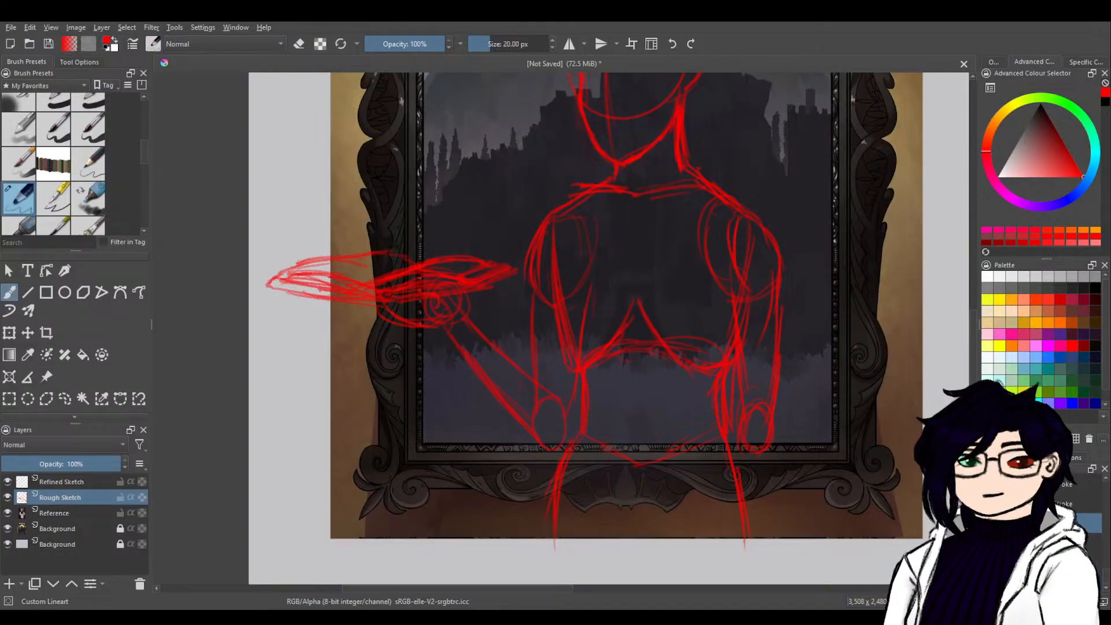
Thicken the right-hand thigh line below the hip and reinforce the raised hand's strokes.
left_click_drag(798, 247, 776, 365)
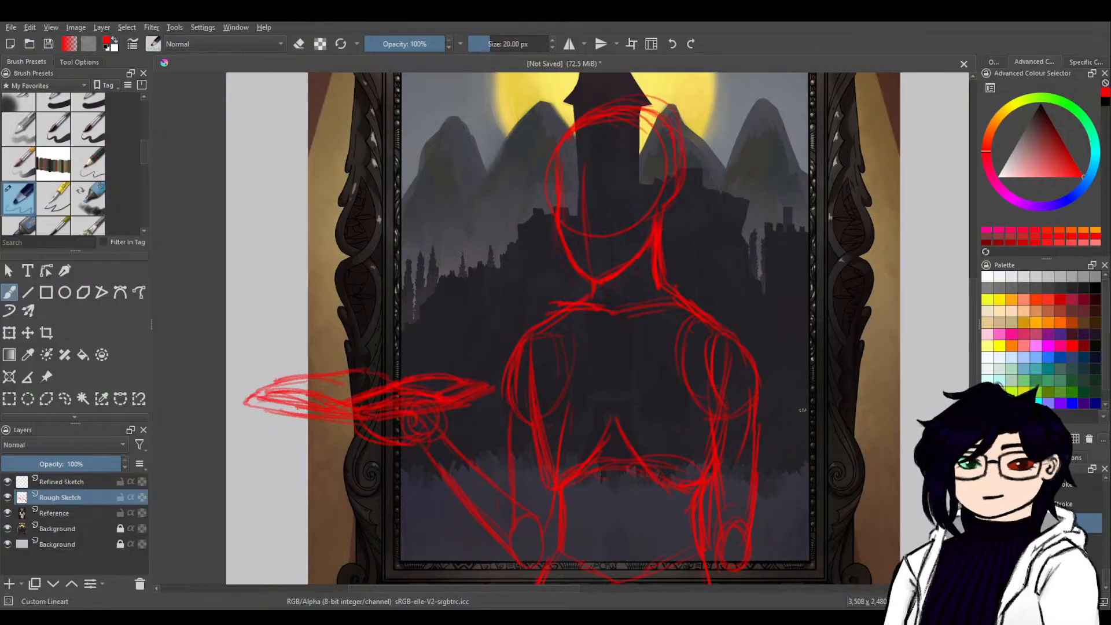
mouse_move(803, 410)
left_mouse_down()
mouse_move(585, 355)
mouse_move(426, 502)
mouse_move(603, 311)
mouse_move(476, 477)
mouse_move(610, 397)
mouse_move(630, 506)
mouse_move(614, 526)
left_mouse_up()
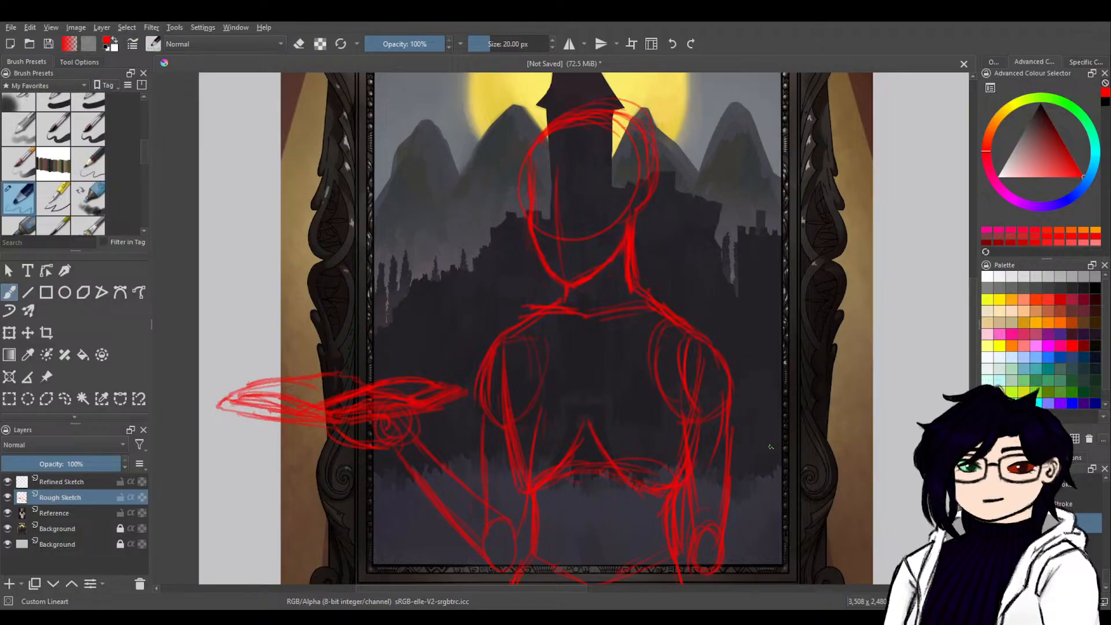
mouse_move(770, 447)
left_mouse_down()
mouse_move(745, 310)
mouse_move(742, 338)
left_mouse_up()
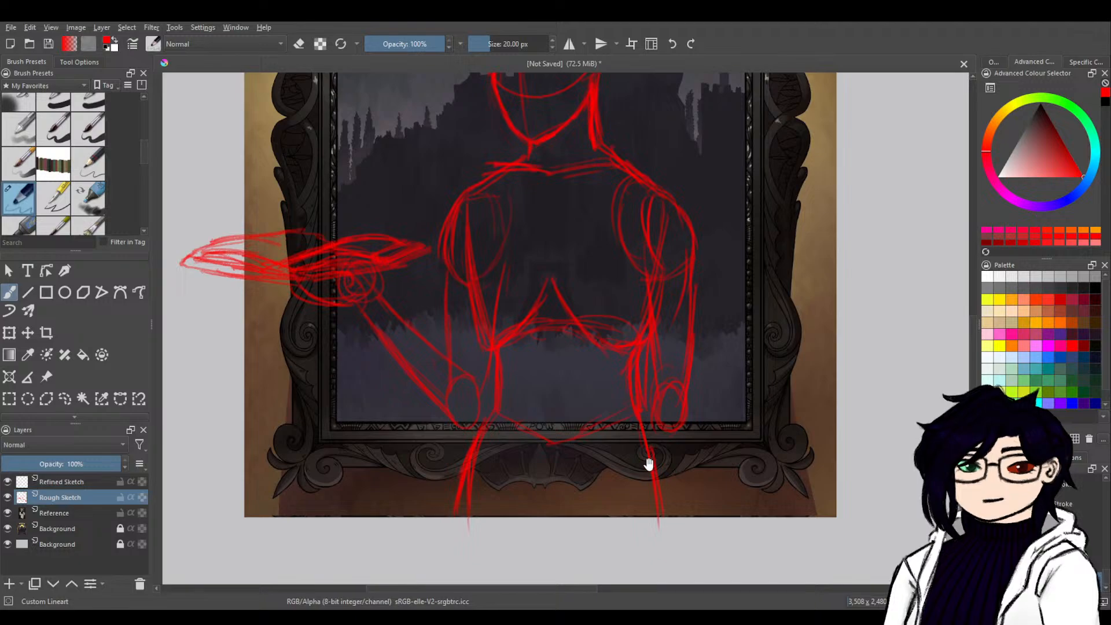
mouse_move(649, 465)
left_mouse_down()
mouse_move(668, 524)
mouse_move(679, 472)
mouse_move(638, 405)
left_mouse_up()
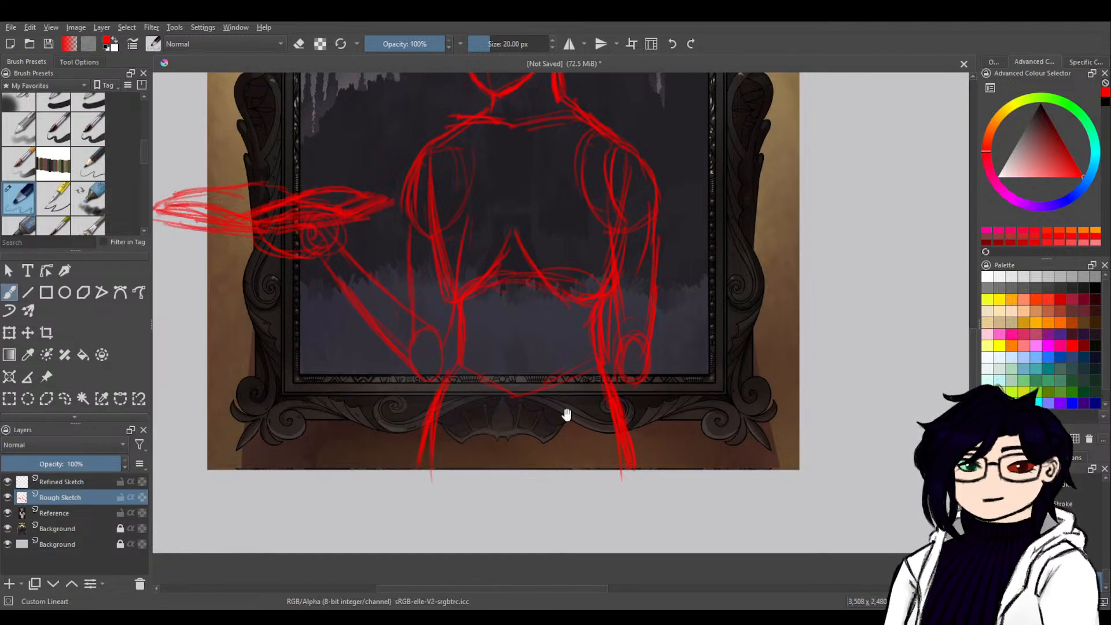
left_click_drag(611, 314, 629, 442)
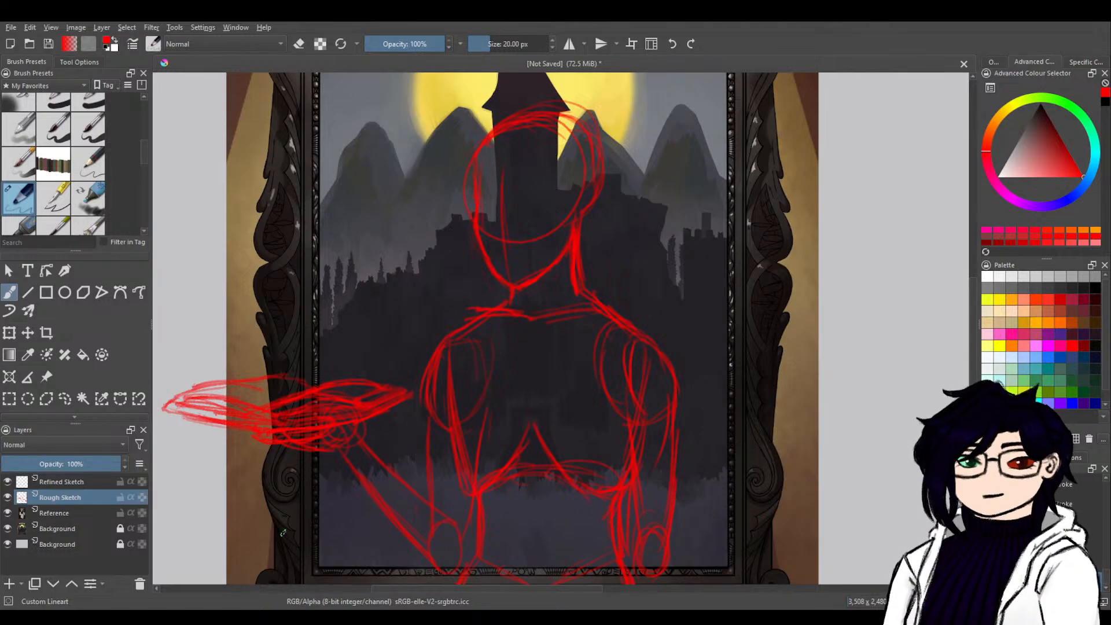
Reinforce the outer tip of the book-like shape and the upper edge of its inner half.
left_click_drag(180, 394, 156, 408)
left_click_drag(181, 393, 171, 407)
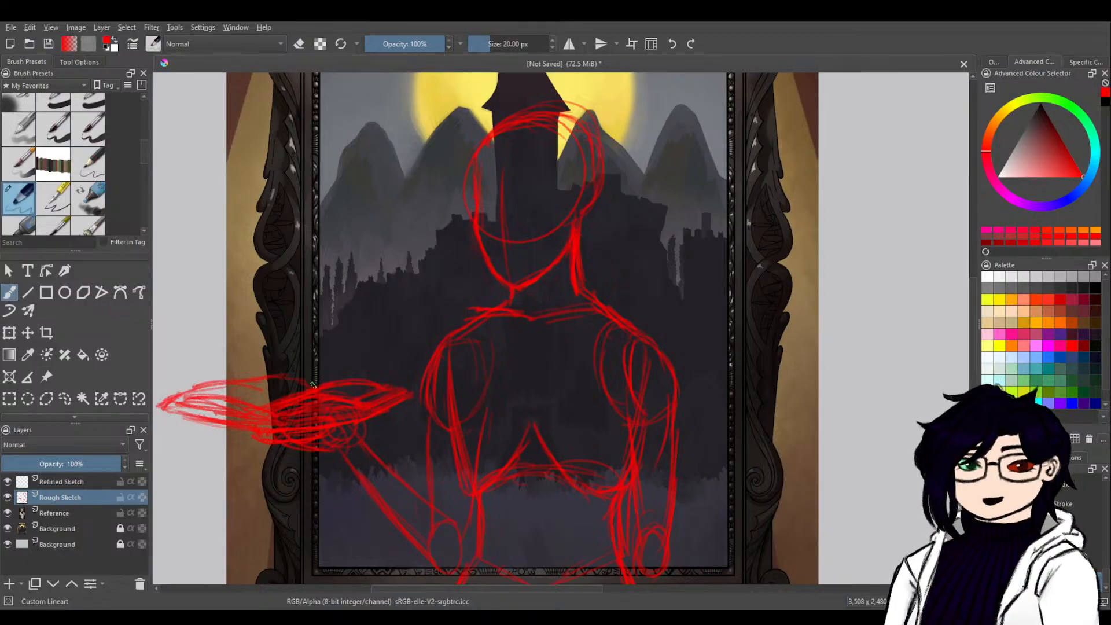
key("e")
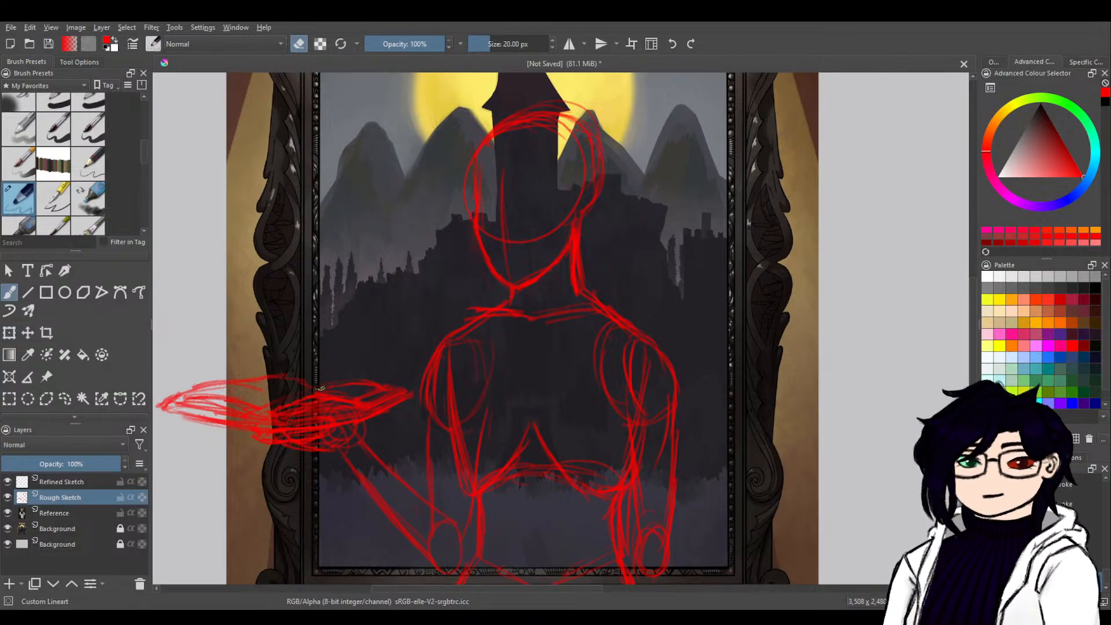
key("e")
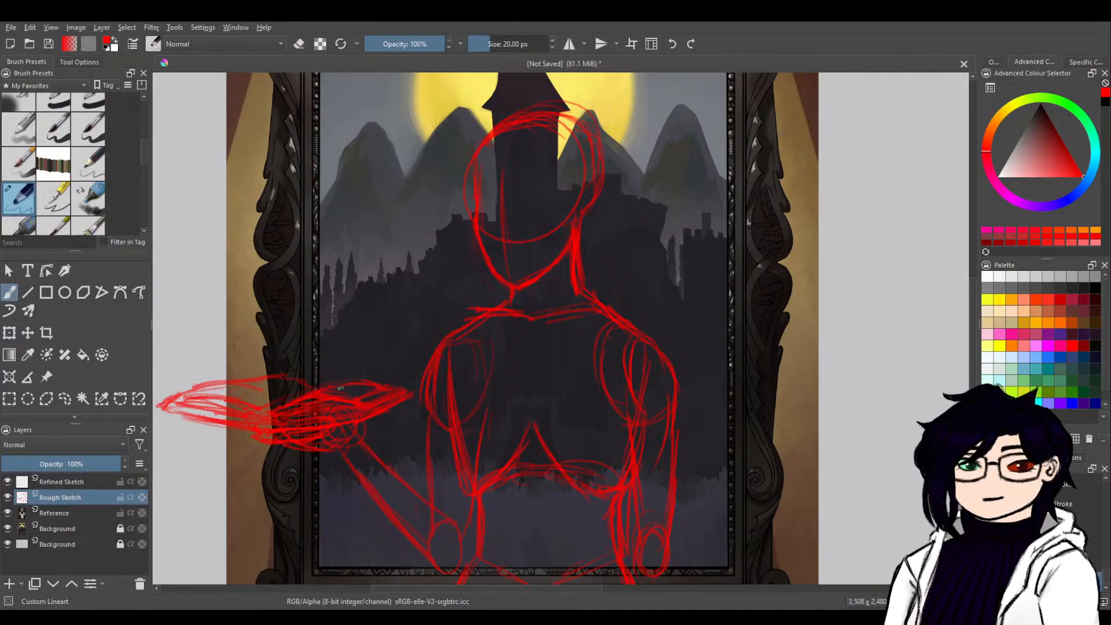
left_click_drag(364, 382, 396, 389)
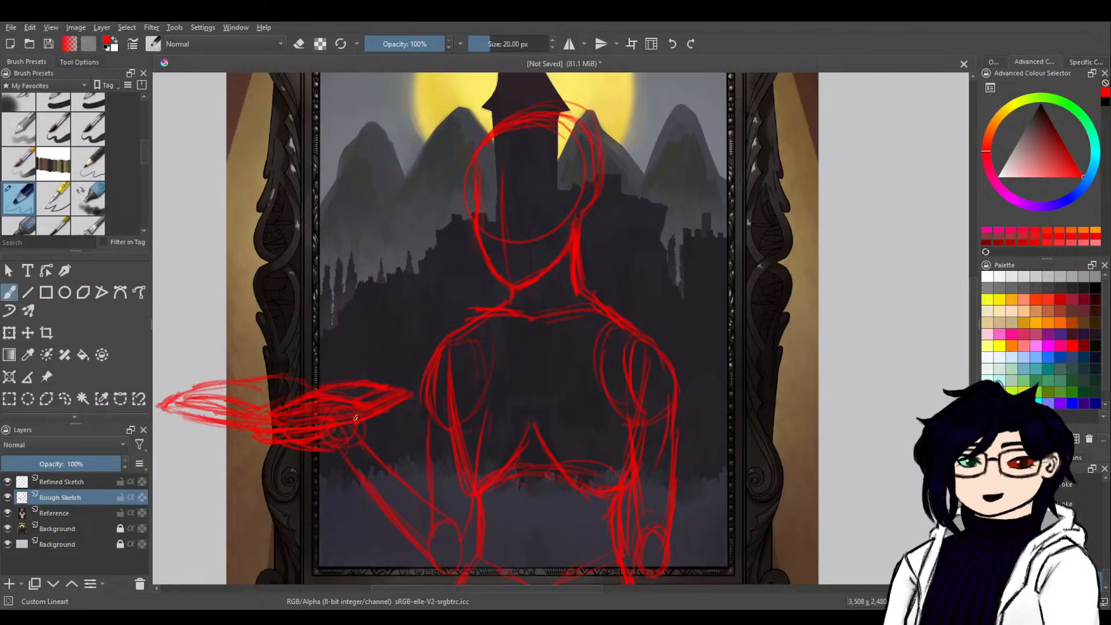
Erase the upper edge of the book shape's inner half, redraw it as one curve, and tidy where the halves meet.
key("e")
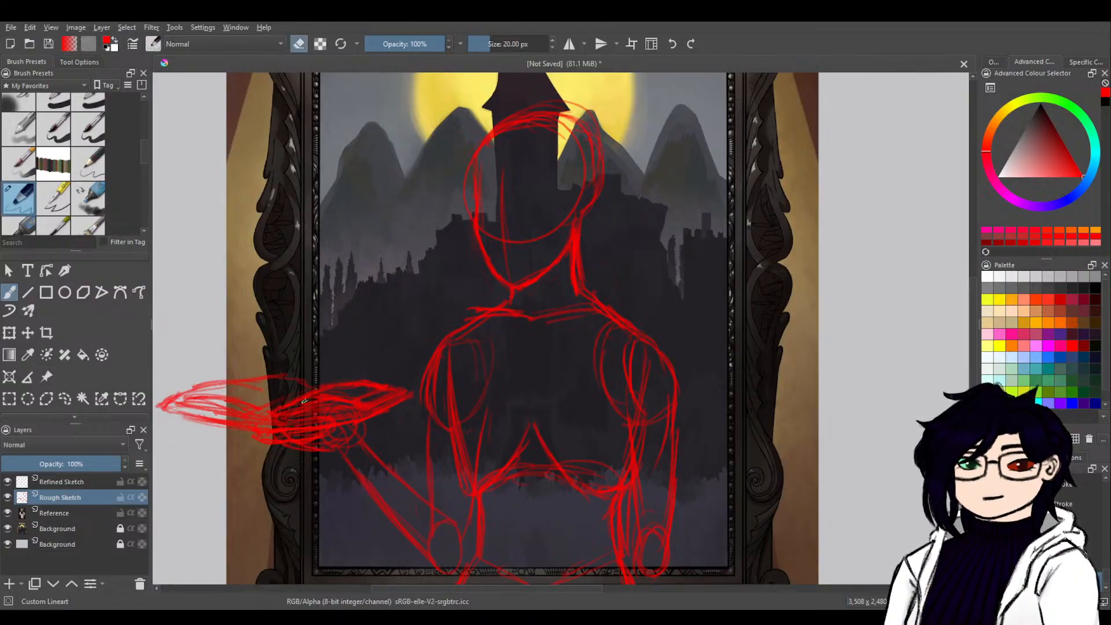
left_click_drag(306, 395, 356, 384)
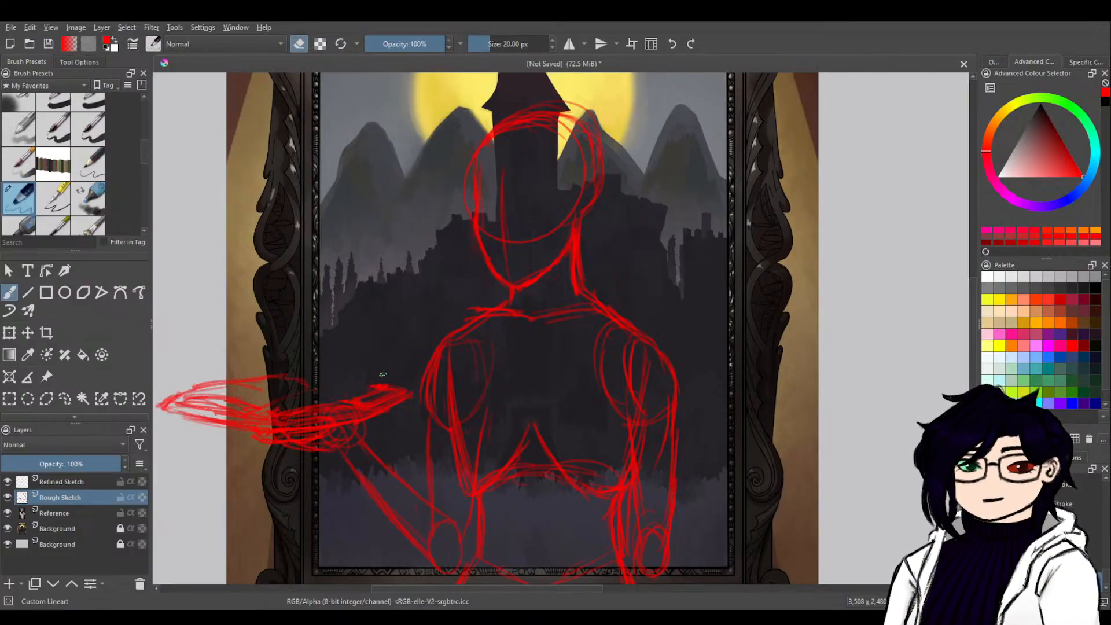
key("e")
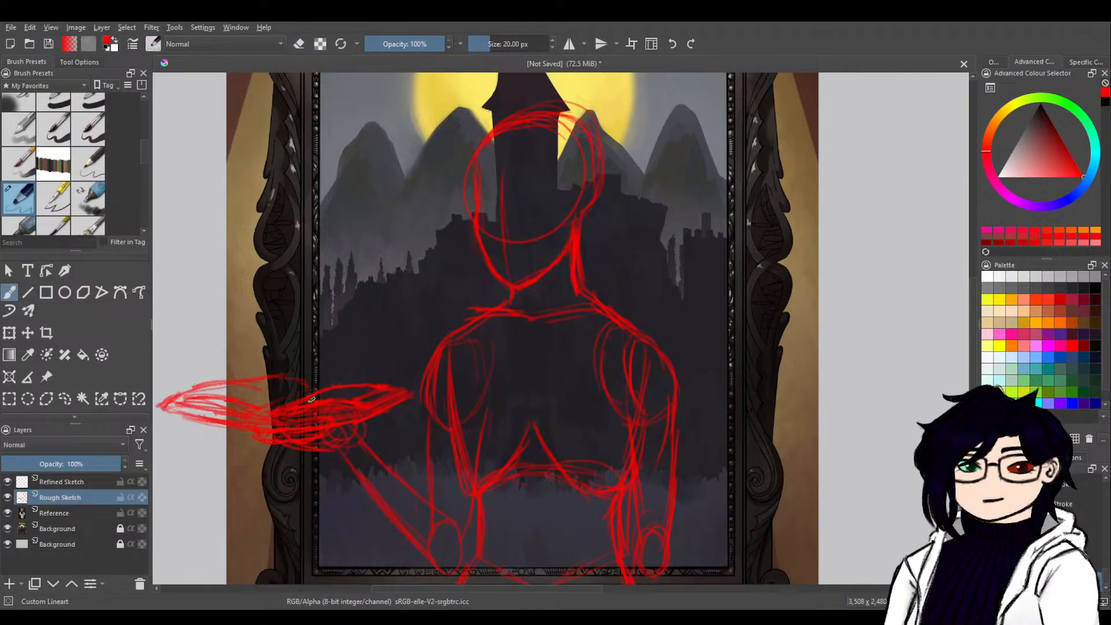
key("e")
mouse_move(289, 412)
left_mouse_down()
mouse_move(321, 406)
mouse_move(309, 408)
left_mouse_up()
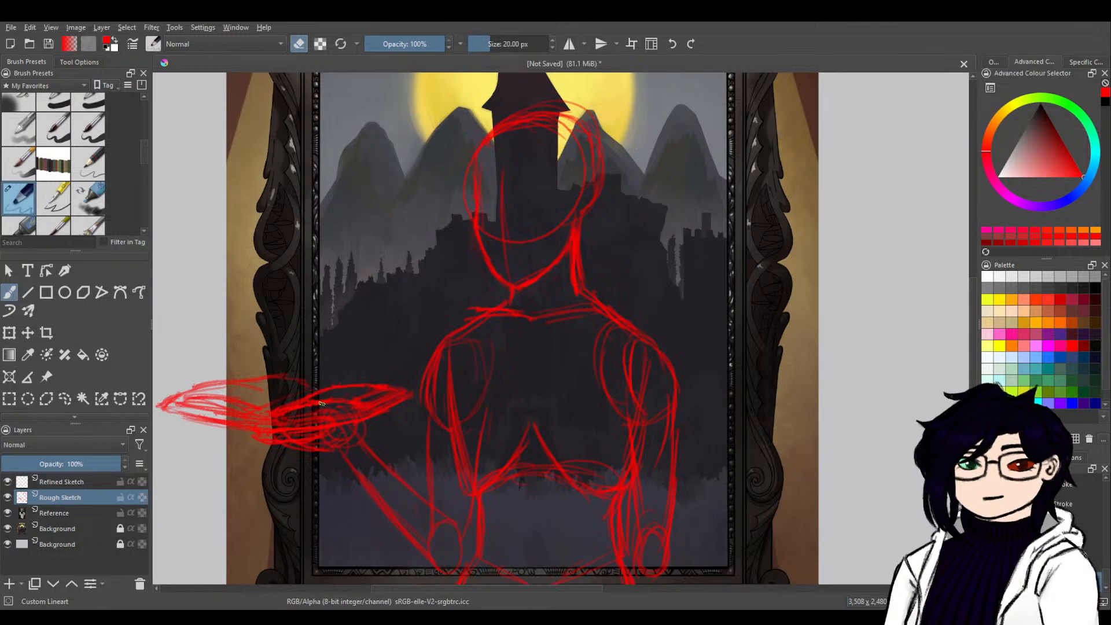
key("e")
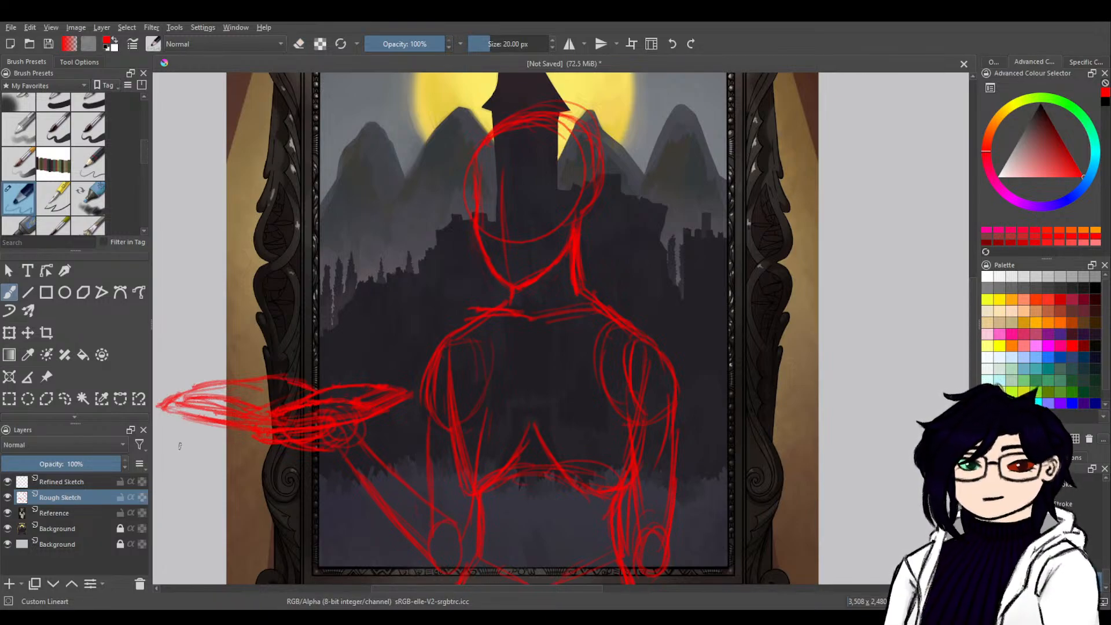
Sketch outward-bulging curves along both sides of the chest, from the armpits down to the rib cage's lower corners.
left_click_drag(698, 432, 663, 315)
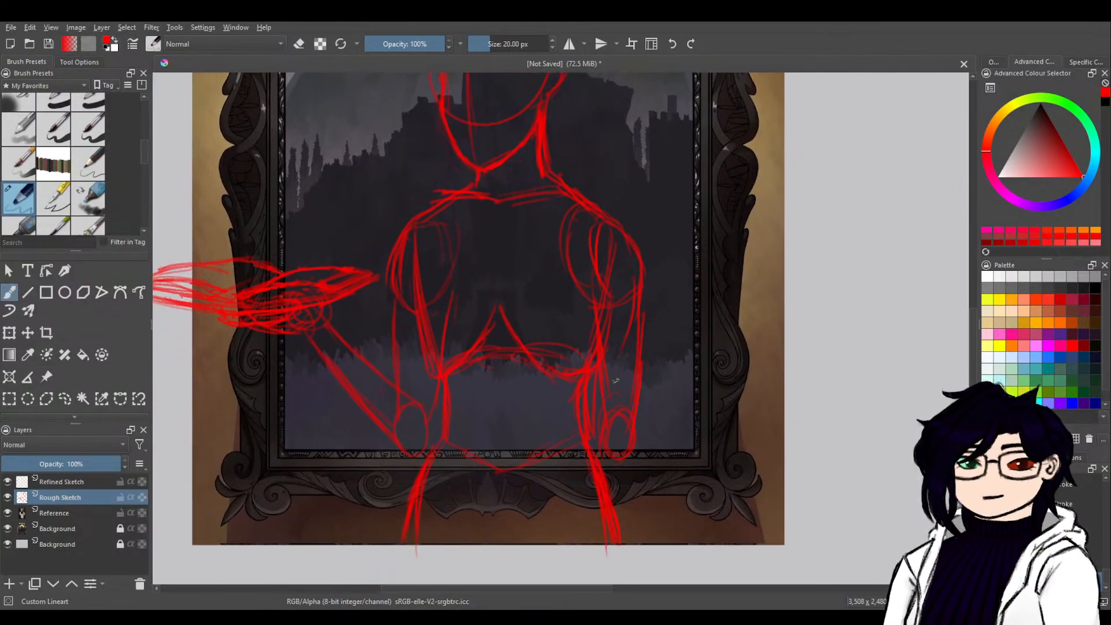
left_click_drag(711, 418, 744, 422)
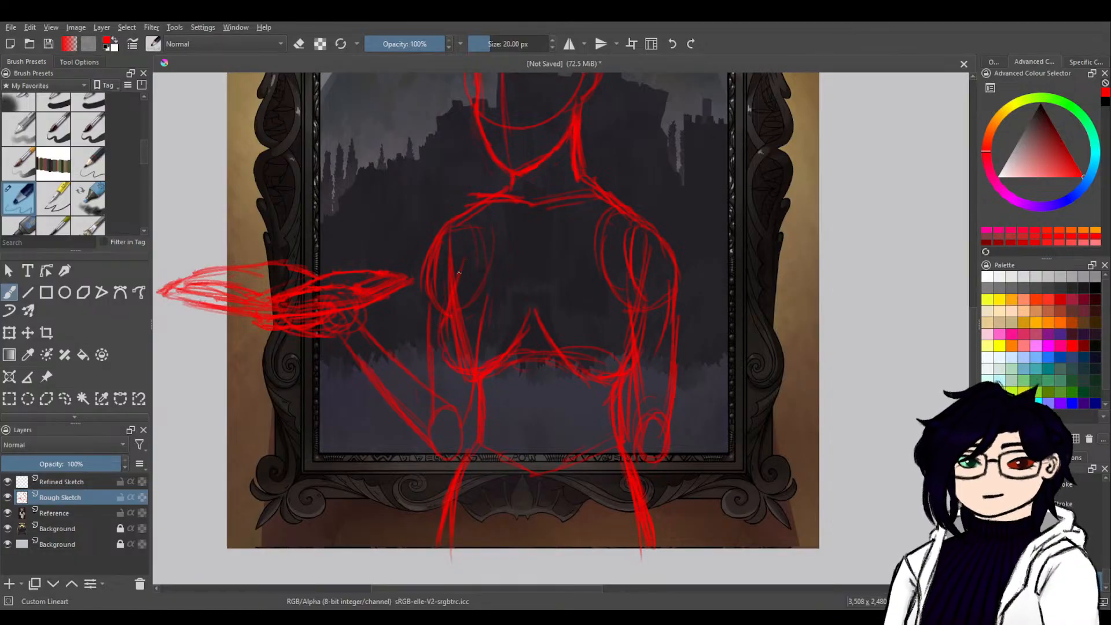
mouse_move(460, 265)
left_mouse_down()
mouse_move(440, 333)
mouse_move(453, 369)
left_mouse_up()
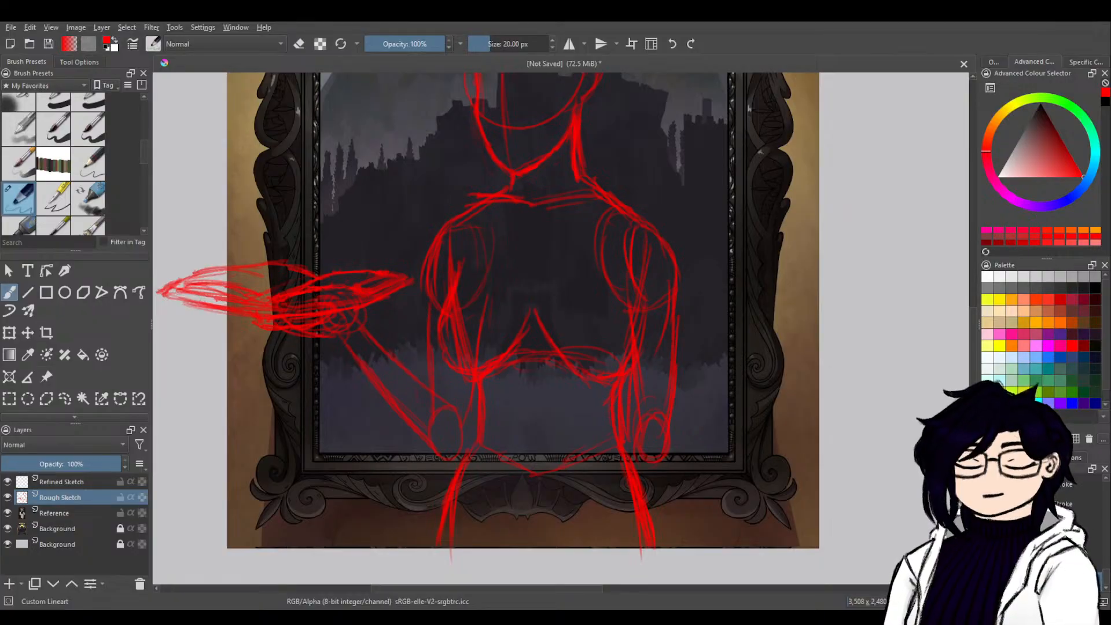
mouse_move(627, 279)
left_mouse_down()
mouse_move(648, 337)
mouse_move(625, 368)
left_mouse_up()
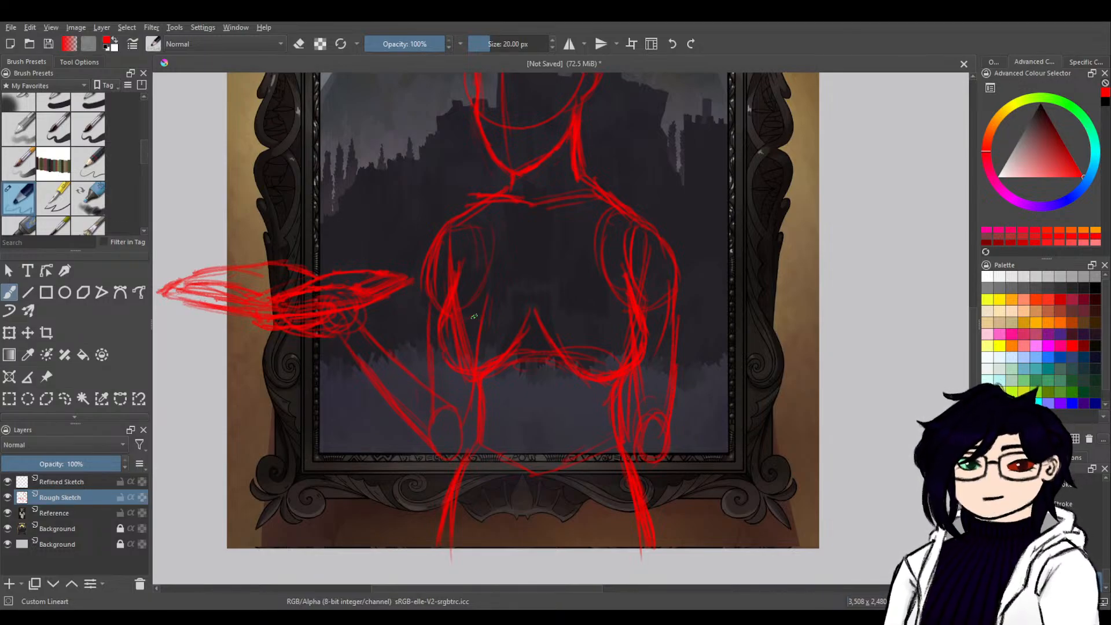
Sketch a small curved ear on the right-hand side of the head, just above the jaw and neck.
mouse_move(670, 451)
left_mouse_down()
mouse_move(679, 457)
mouse_move(367, 538)
mouse_move(352, 568)
left_mouse_up()
mouse_move(490, 459)
left_mouse_down()
mouse_move(532, 597)
mouse_move(833, 353)
left_mouse_up()
left_click_drag(555, 439, 831, 355)
mouse_move(754, 380)
left_mouse_down()
mouse_move(830, 367)
mouse_move(682, 422)
mouse_move(674, 377)
mouse_move(662, 402)
mouse_move(623, 417)
left_mouse_up()
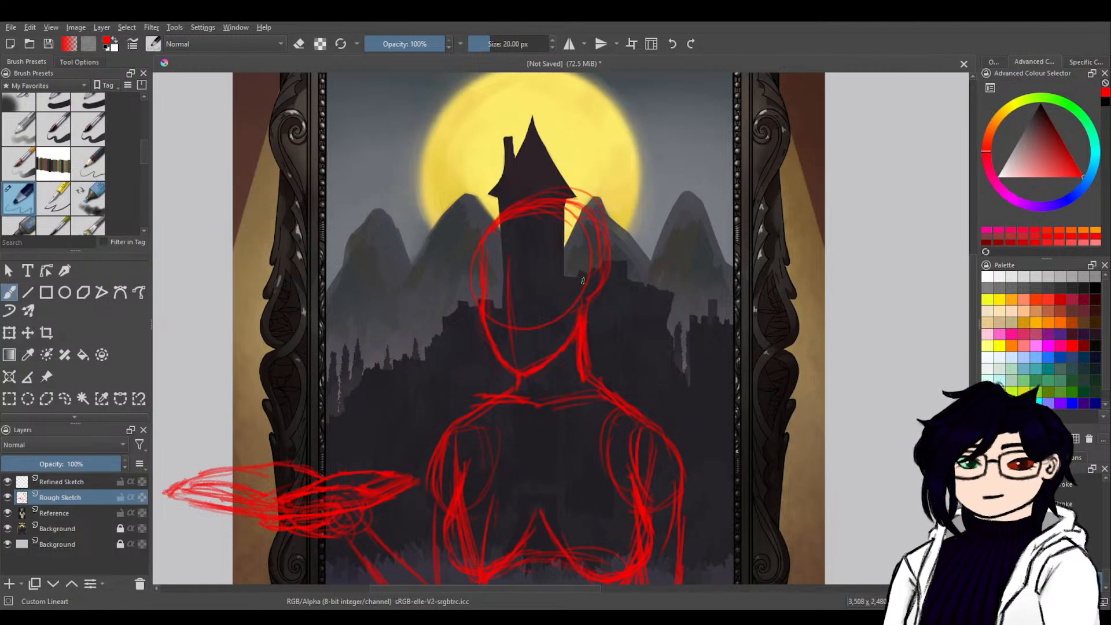
mouse_move(591, 275)
left_mouse_down()
mouse_move(601, 280)
mouse_move(587, 311)
left_mouse_up()
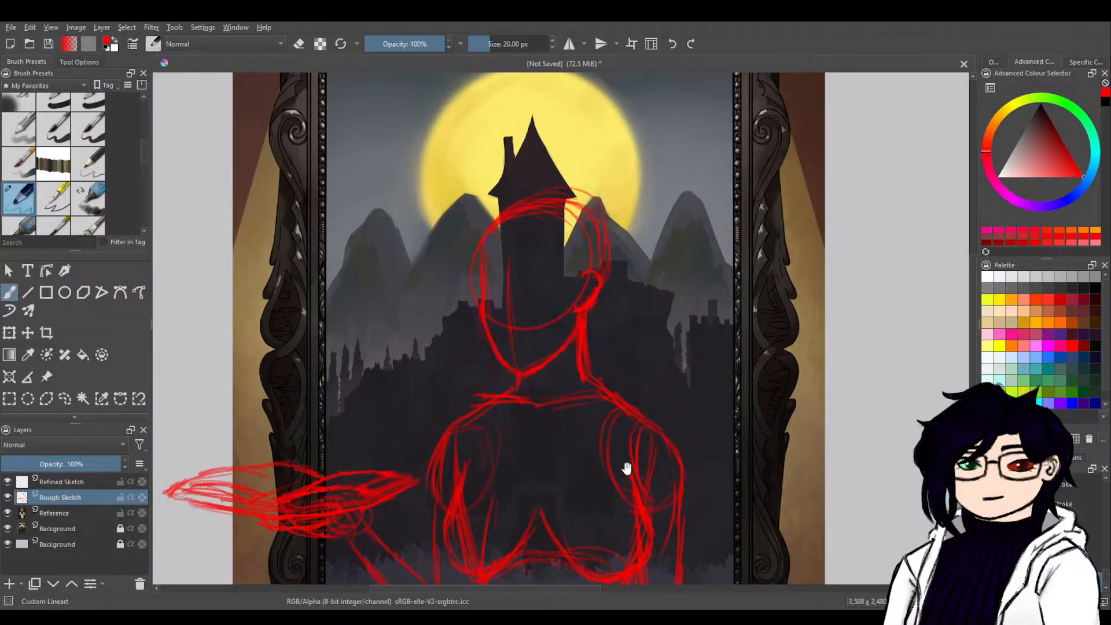
On the Refined Sketch layer, trace the face outline, jaw and ear in blue over the red head sketch.
left_click_drag(625, 466, 617, 270)
mouse_move(635, 417)
left_mouse_down()
mouse_move(606, 307)
mouse_move(613, 474)
mouse_move(509, 446)
mouse_move(449, 528)
mouse_move(516, 426)
mouse_move(676, 363)
left_mouse_up()
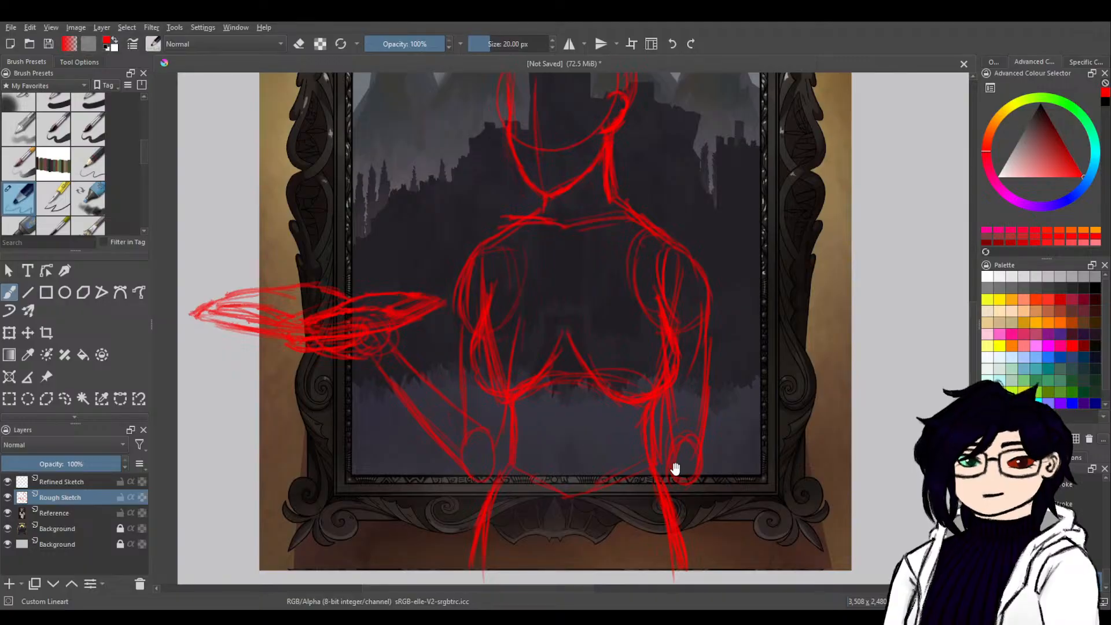
left_click(64, 483)
mouse_move(631, 168)
left_mouse_down()
mouse_move(642, 367)
mouse_move(629, 358)
left_mouse_up()
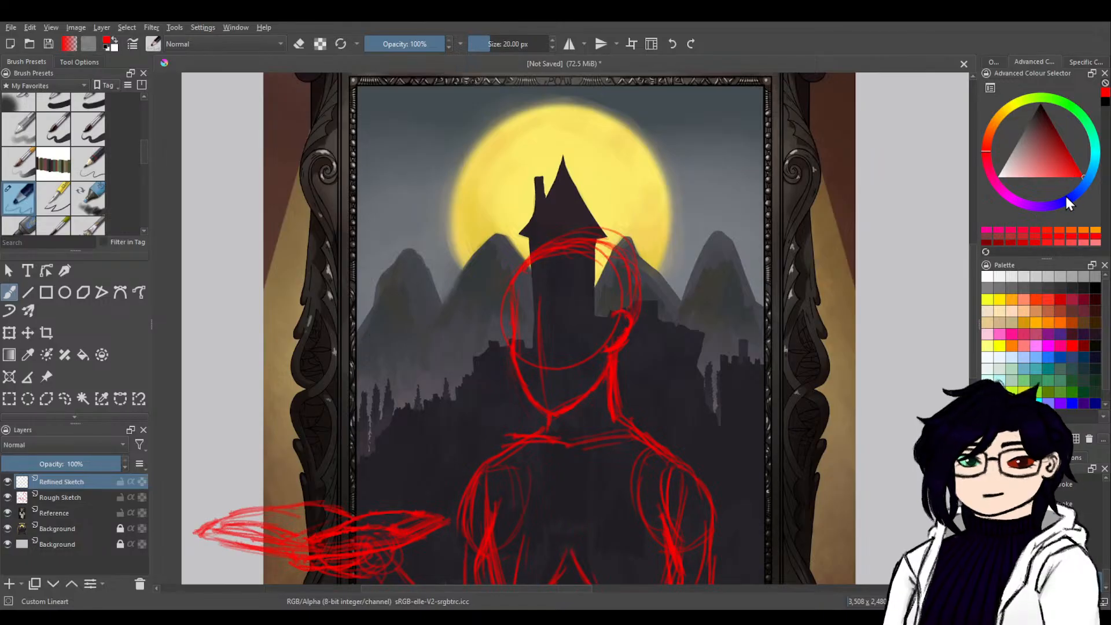
left_click_drag(1066, 198, 1078, 206)
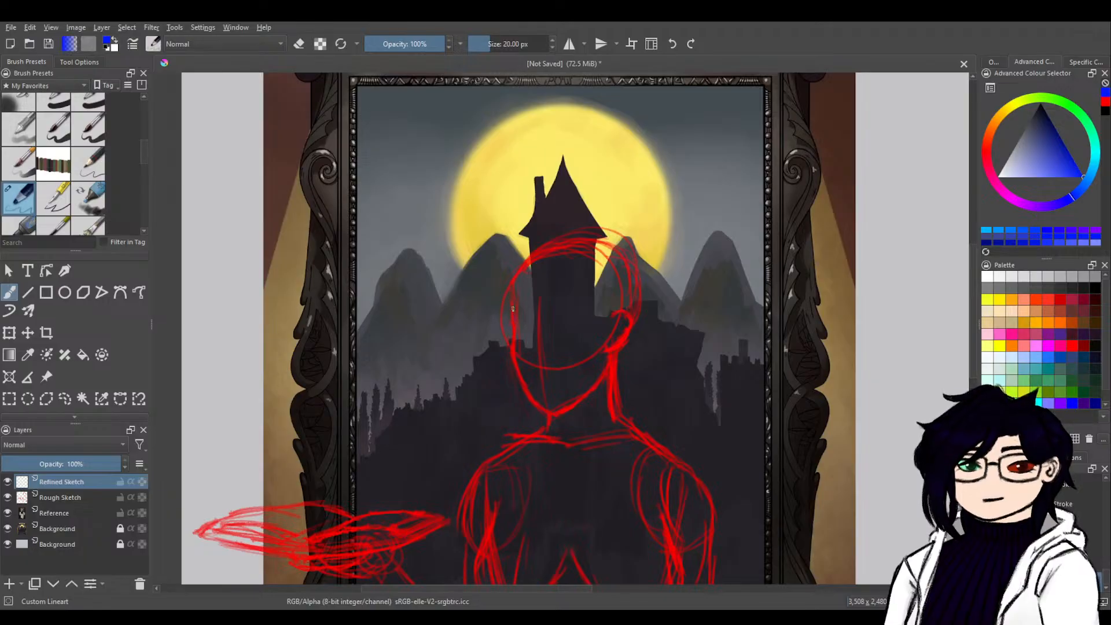
mouse_move(513, 321)
left_mouse_down()
mouse_move(554, 401)
mouse_move(525, 355)
mouse_move(512, 356)
mouse_move(546, 411)
mouse_move(577, 401)
mouse_move(604, 360)
left_mouse_up()
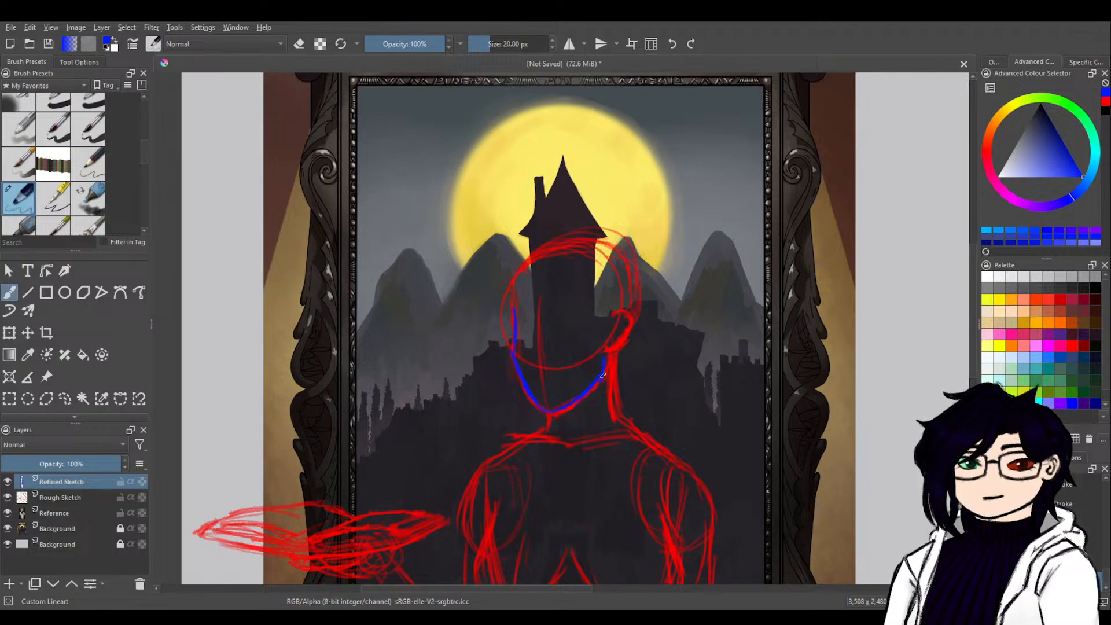
left_click_drag(564, 410, 604, 371)
left_click_drag(612, 315, 628, 317)
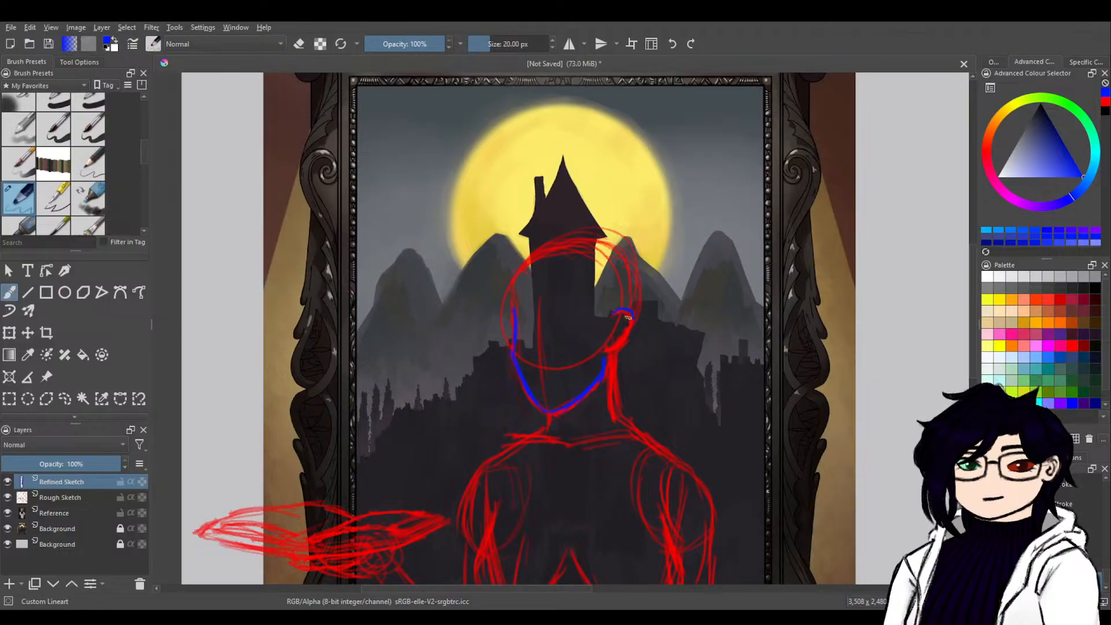
Draw the nose line in blue and sketch a short mouth beneath it, undoing and redrawing the mouth strokes.
mouse_move(700, 360)
left_mouse_down()
mouse_move(486, 434)
mouse_move(548, 425)
mouse_move(598, 390)
mouse_move(717, 357)
mouse_move(738, 281)
left_mouse_up()
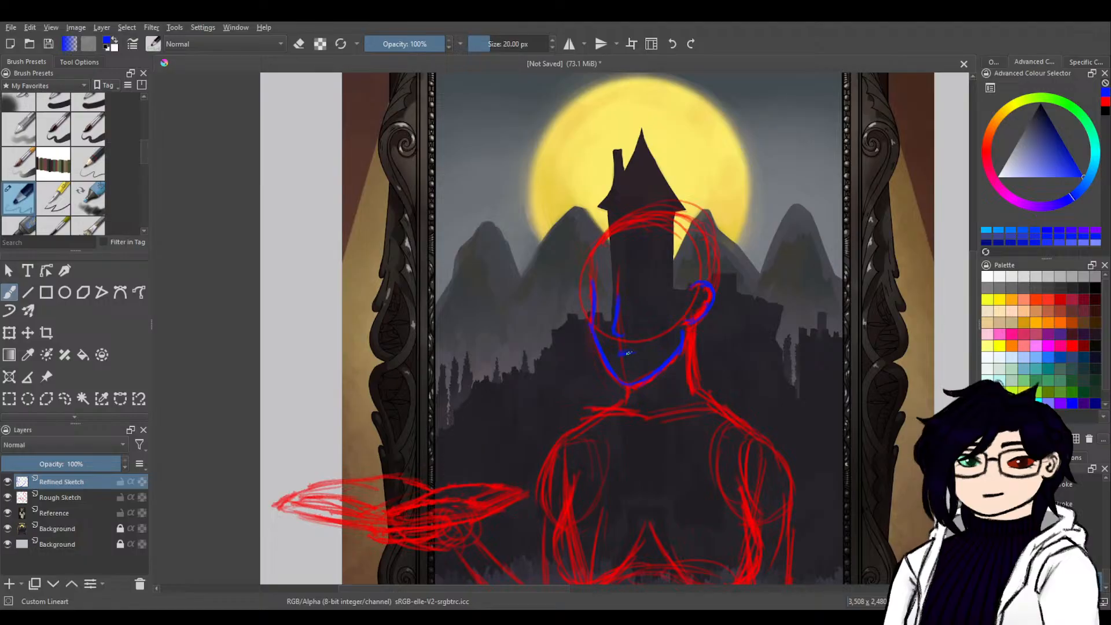
key("ctrl+z")
key("ctrl+z")
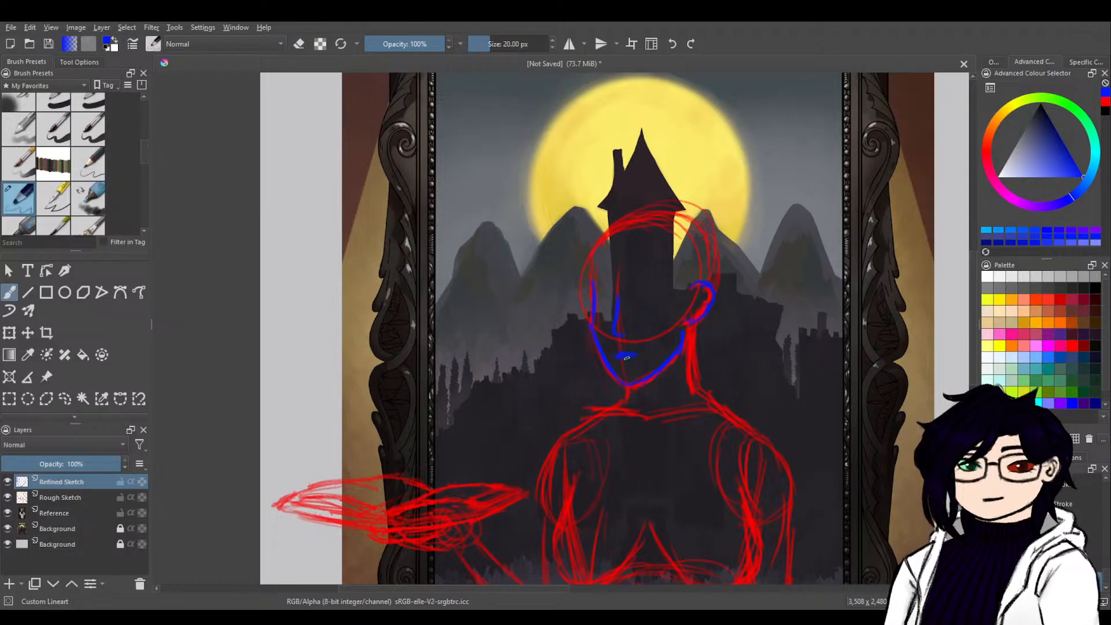
key("ctrl+z")
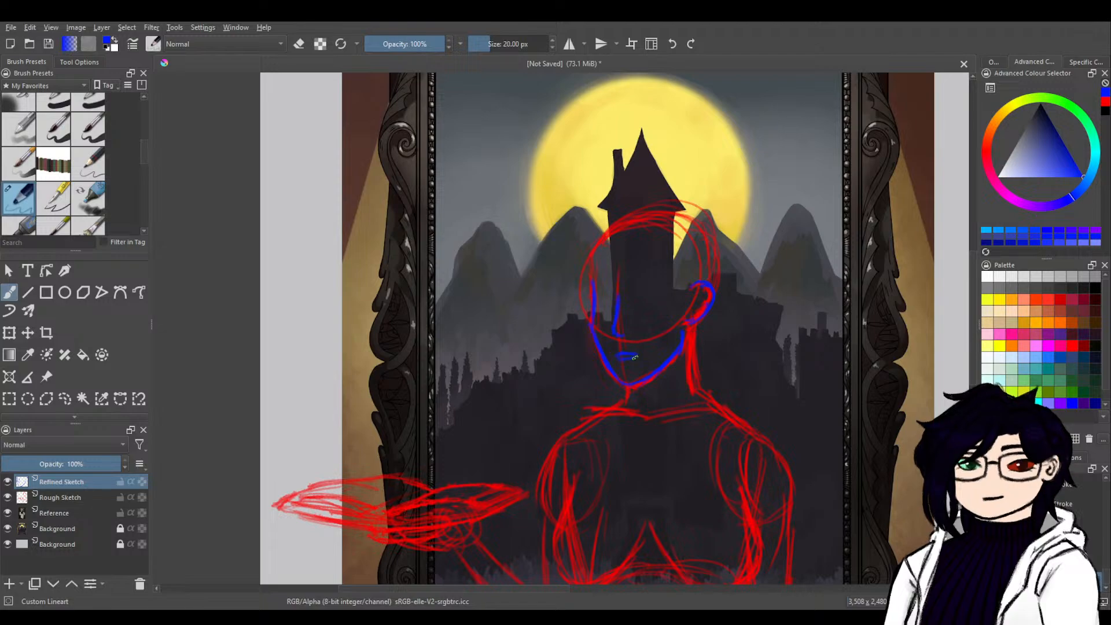
key("ctrl+z")
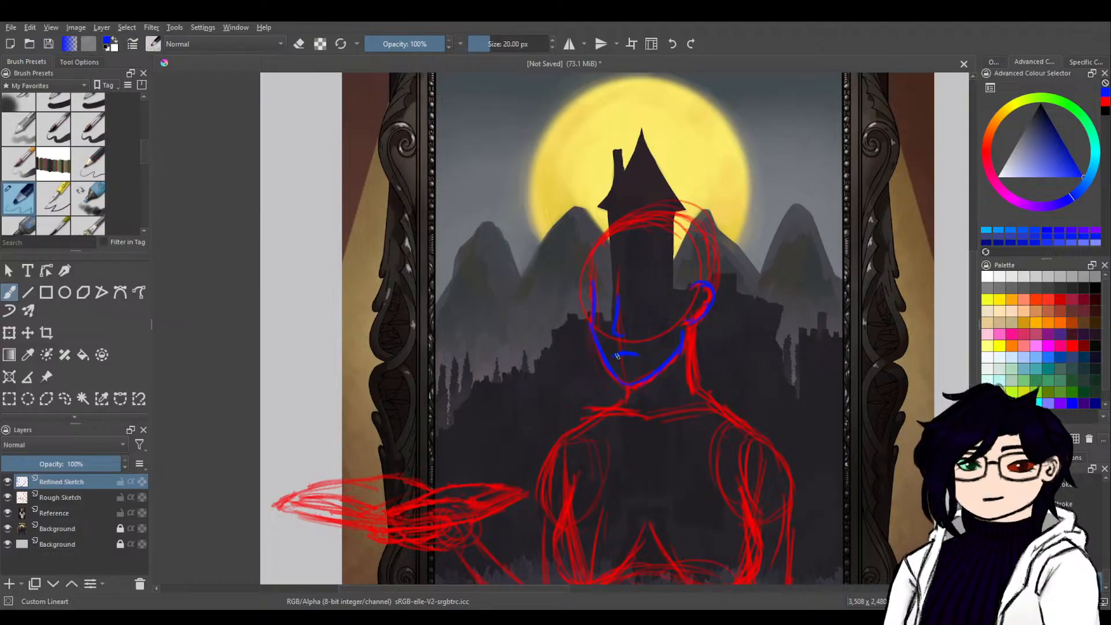
key("ctrl+z")
key("ctrl+z")
key("ctrl+z")
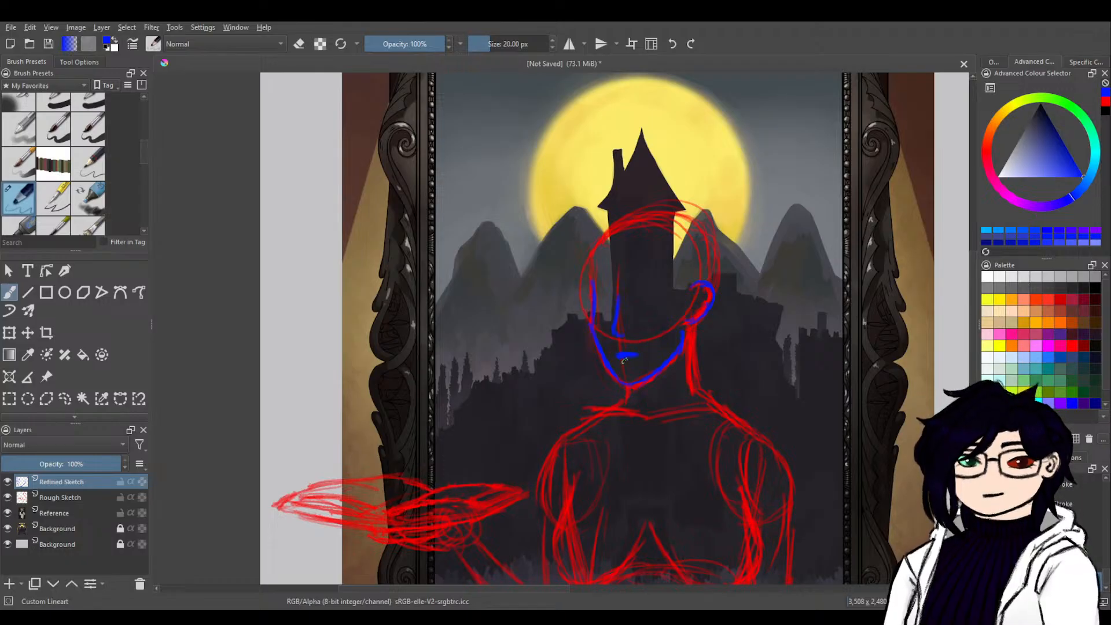
Erase the excess around the mouth and add a shorter lower-lip line beneath it.
key("e")
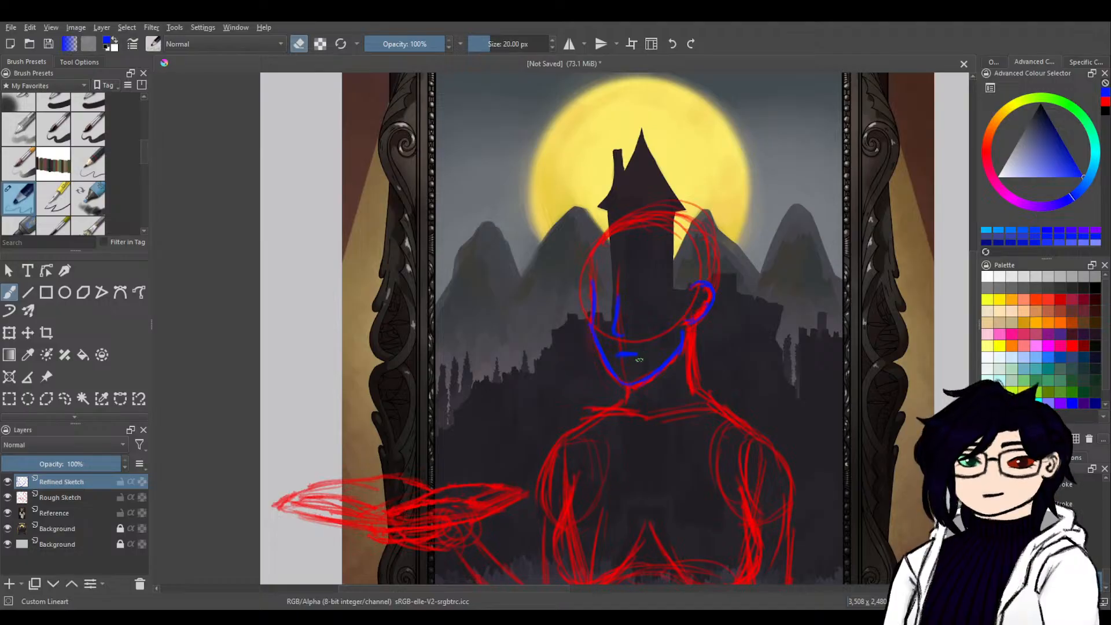
key("e")
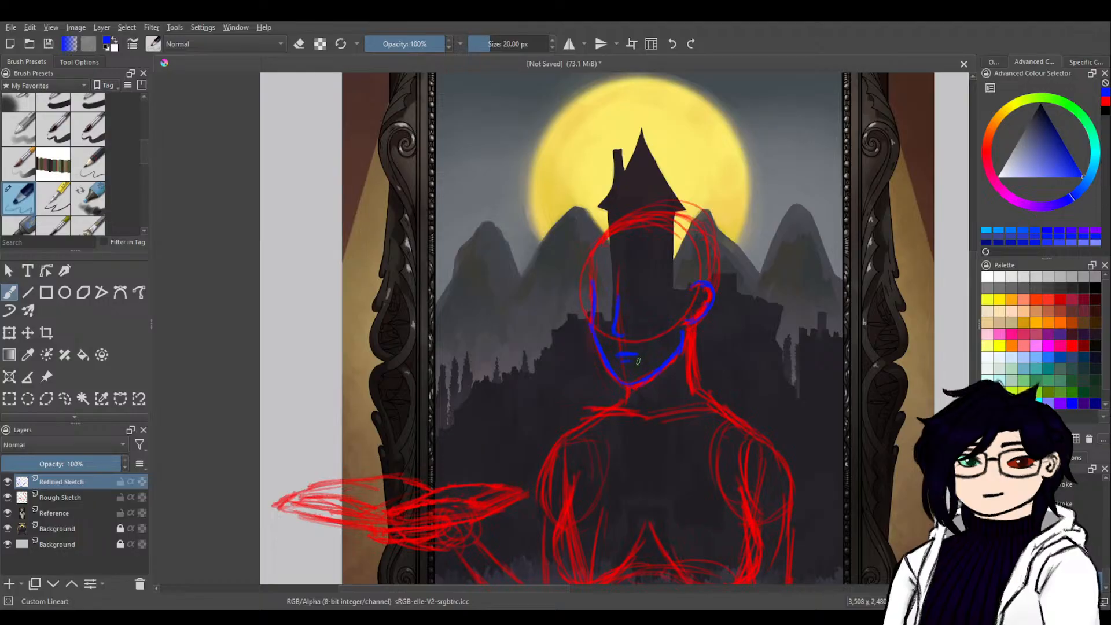
key("e")
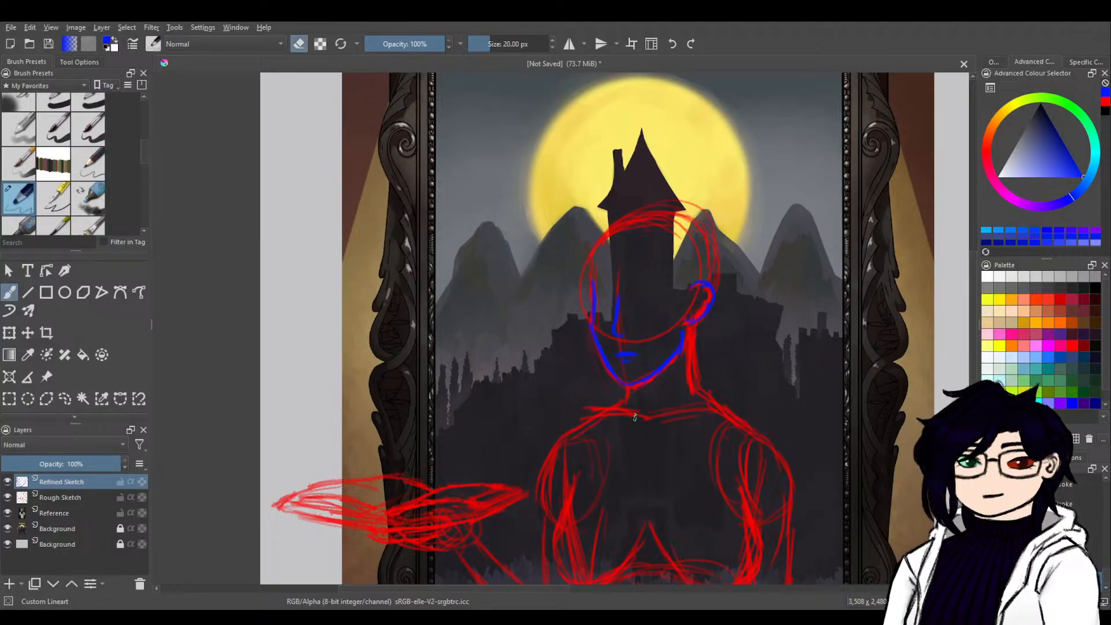
mouse_move(602, 372)
left_mouse_down()
mouse_move(603, 404)
mouse_move(636, 399)
mouse_move(624, 417)
left_mouse_up()
key("e")
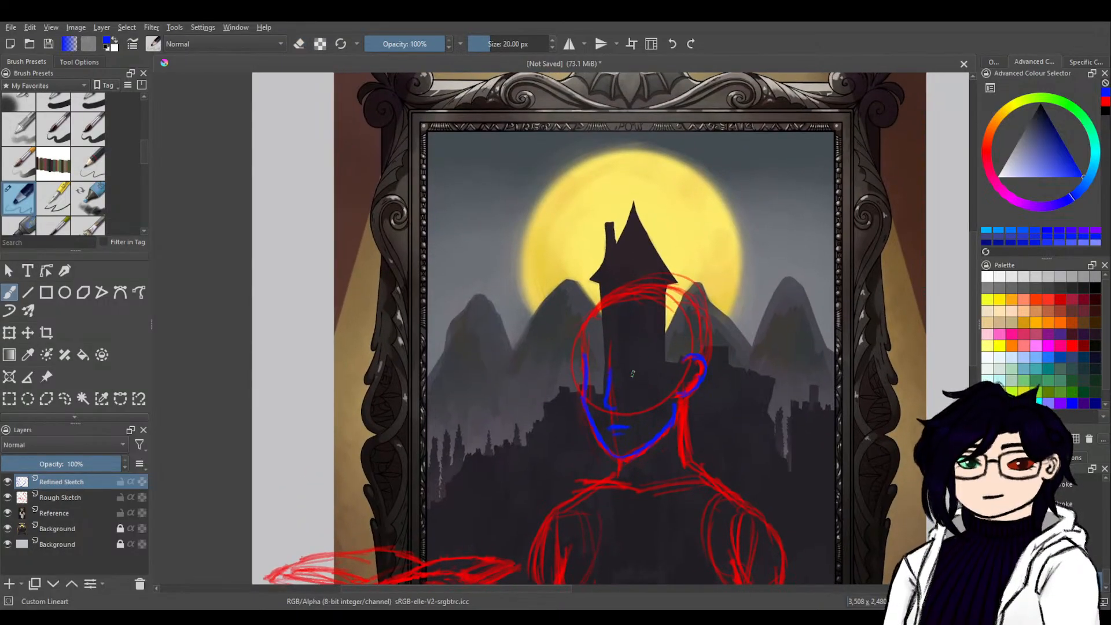
Draw both eyes in blue with arched upper lids, round irises and outer lash tips, one on each side of the nose.
mouse_move(857, 346)
left_mouse_down()
mouse_move(444, 444)
mouse_move(367, 491)
mouse_move(721, 361)
mouse_move(821, 345)
left_mouse_up()
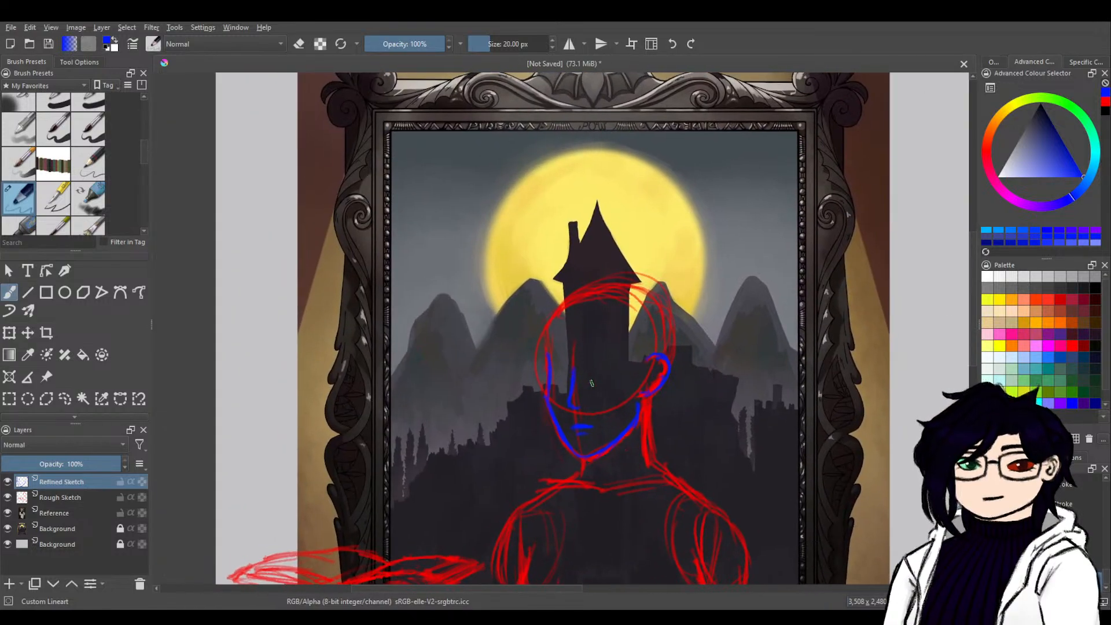
left_click_drag(589, 384, 604, 379)
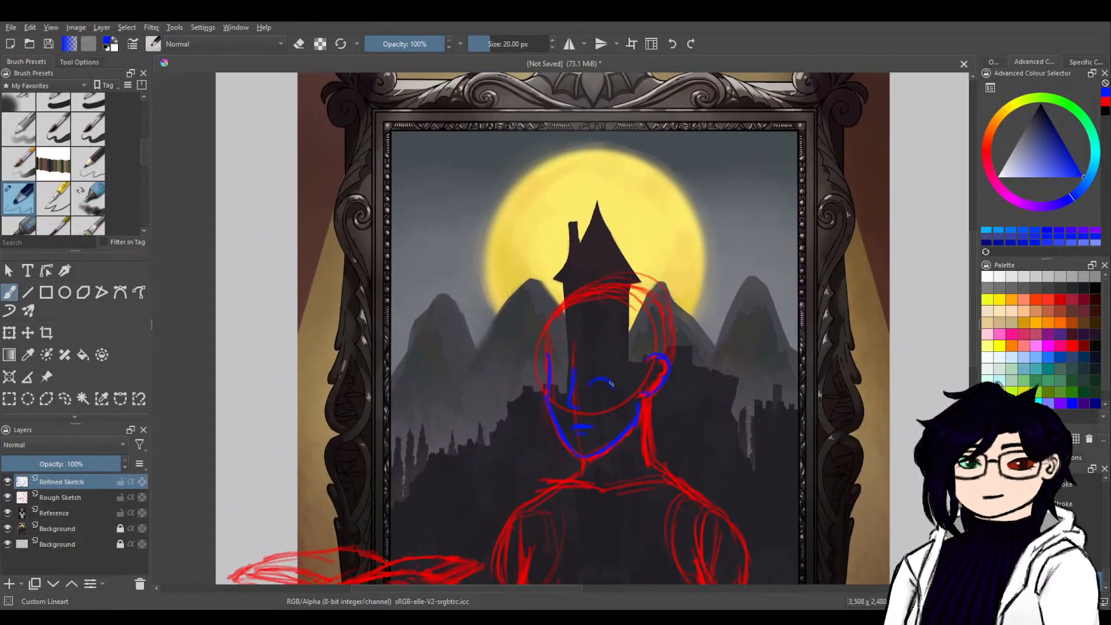
left_click_drag(607, 381, 623, 388)
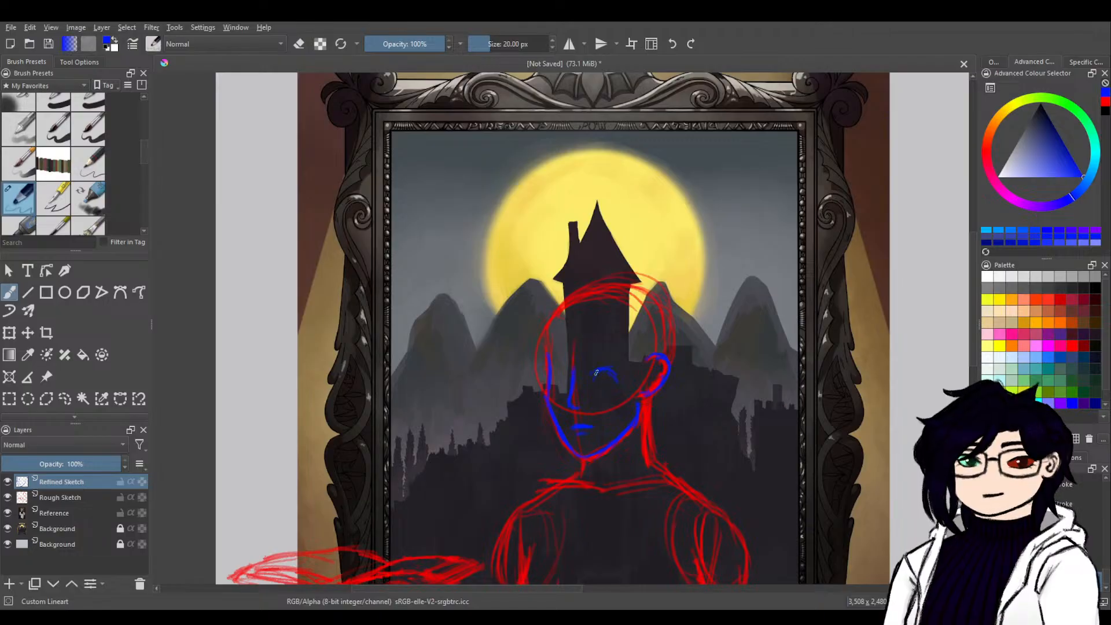
left_click_drag(625, 380, 603, 372)
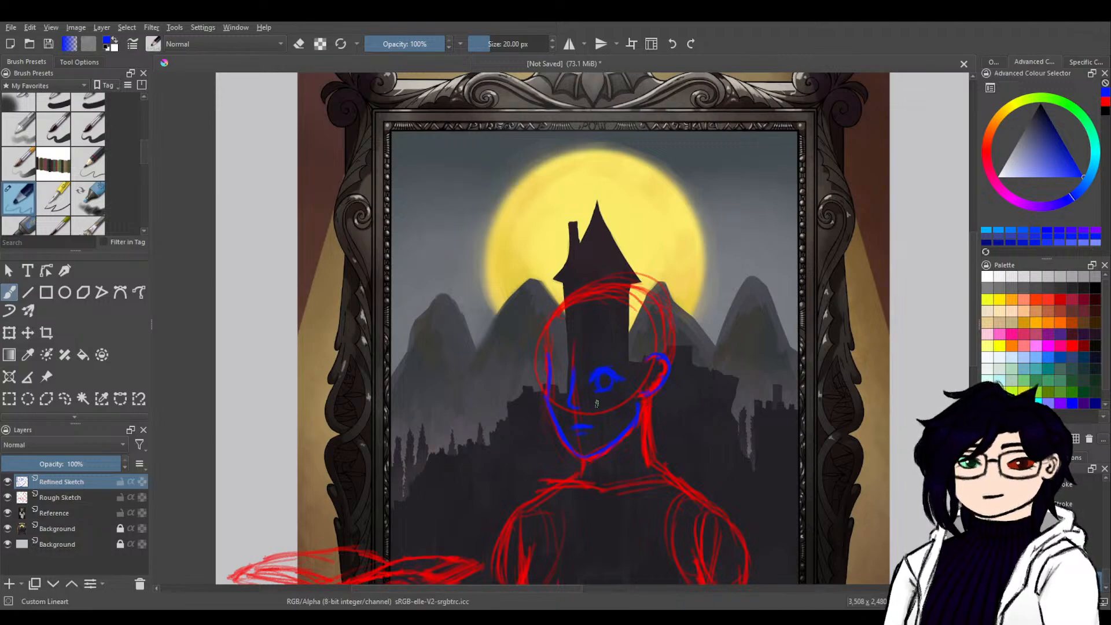
left_click_drag(565, 376, 550, 377)
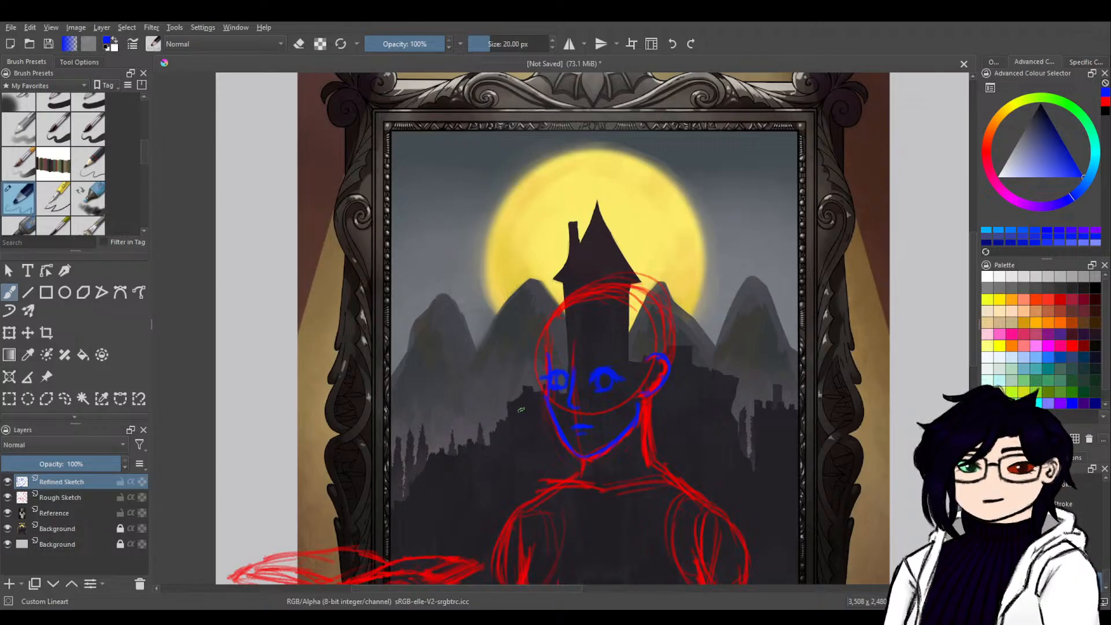
Trace both sides of the neck in blue from the jaw and ear down to the shoulder line.
mouse_move(703, 446)
left_mouse_down()
mouse_move(745, 367)
mouse_move(688, 289)
left_mouse_up()
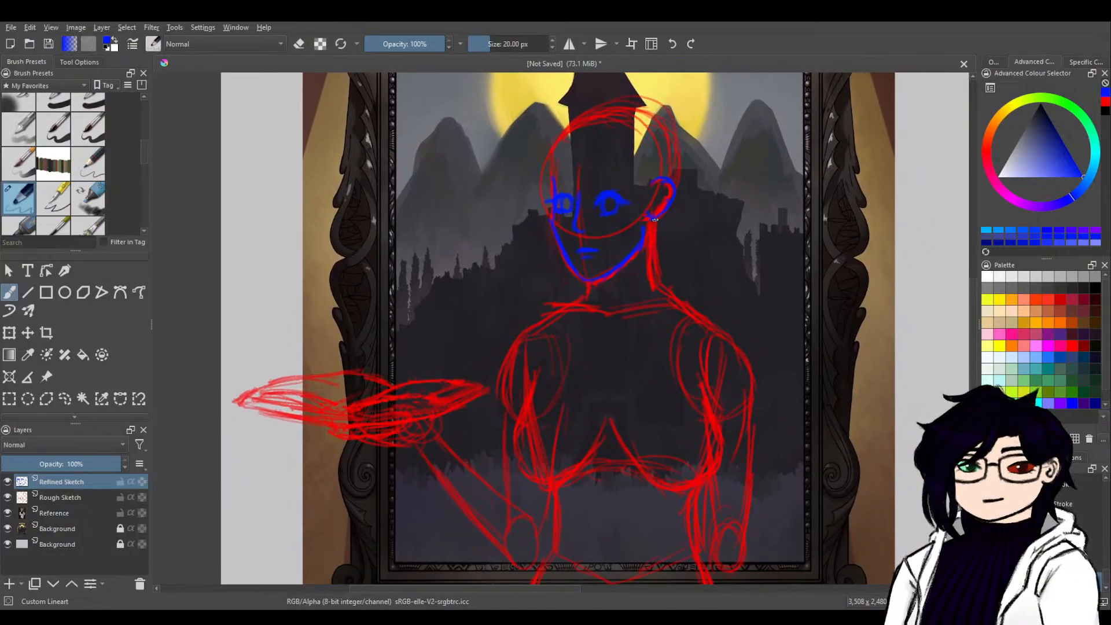
mouse_move(708, 252)
left_mouse_down()
mouse_move(645, 375)
mouse_move(642, 292)
left_mouse_up()
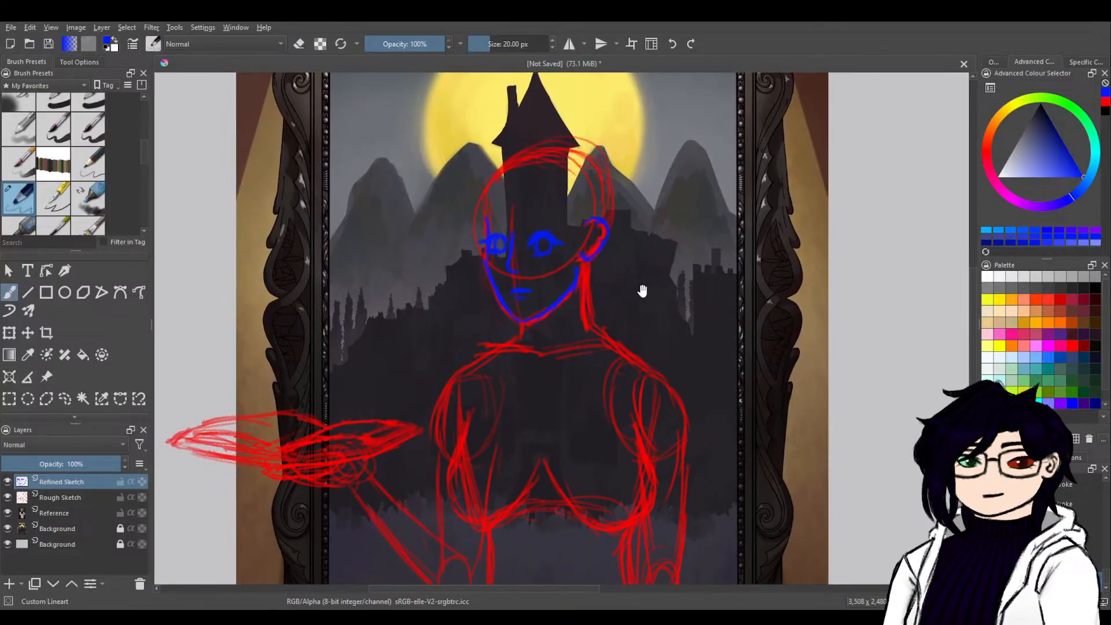
left_click_drag(586, 266, 594, 331)
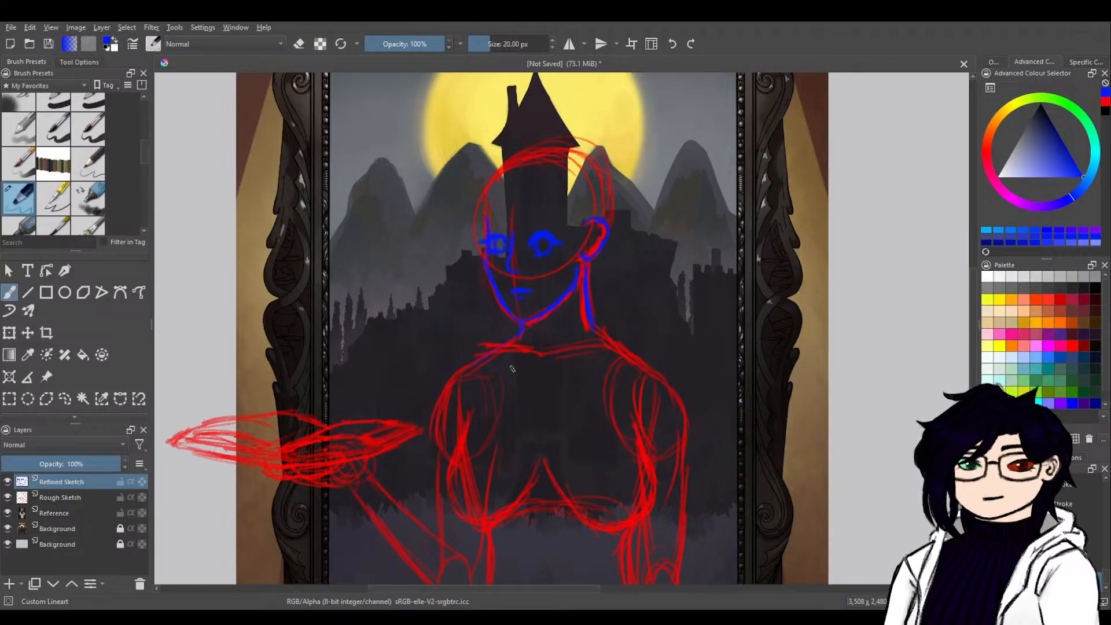
Draw a curved collar line around the base of the neck with a pointed teardrop pendant at its centre.
mouse_move(674, 376)
left_mouse_down()
mouse_move(687, 233)
mouse_move(335, 486)
mouse_move(268, 516)
left_mouse_up()
mouse_move(379, 464)
left_mouse_down()
mouse_move(370, 523)
mouse_move(874, 296)
left_mouse_up()
left_click_drag(588, 369, 714, 305)
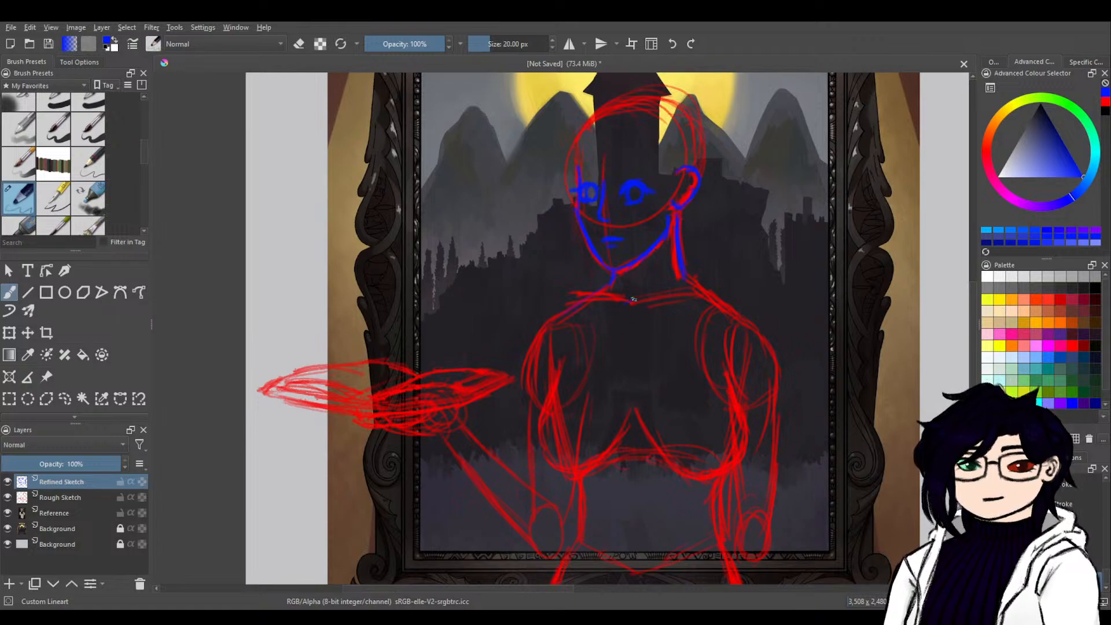
mouse_move(633, 300)
left_mouse_down()
mouse_move(618, 316)
mouse_move(623, 346)
mouse_move(632, 300)
left_mouse_up()
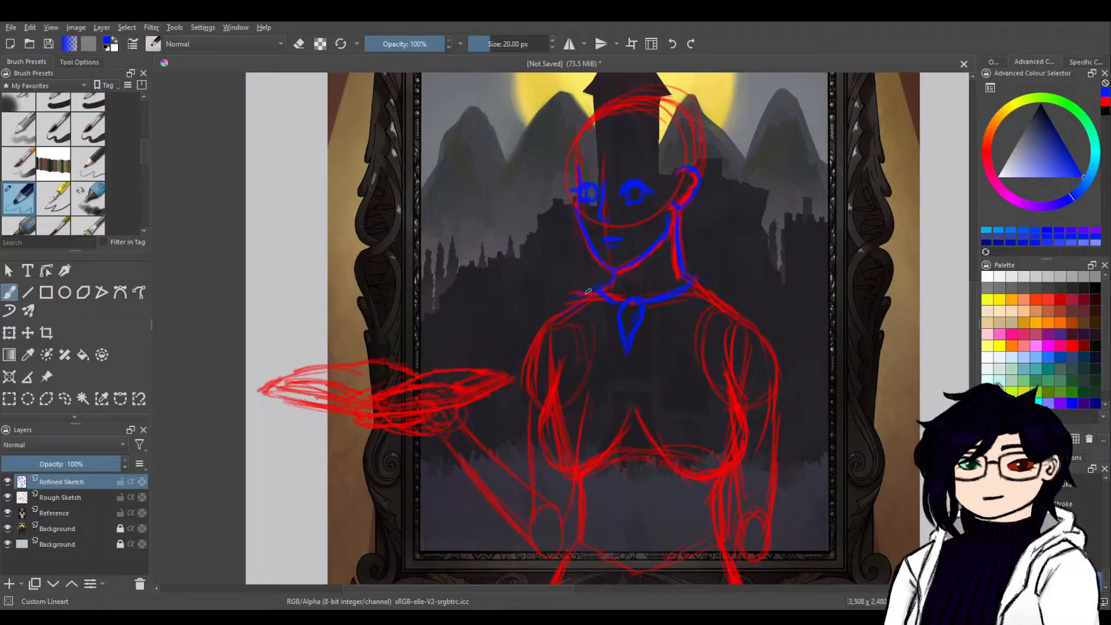
Outline the cape over the shoulder of the raised arm, with its lower edge running from the pendant to the outer arm.
left_click_drag(588, 291, 525, 349)
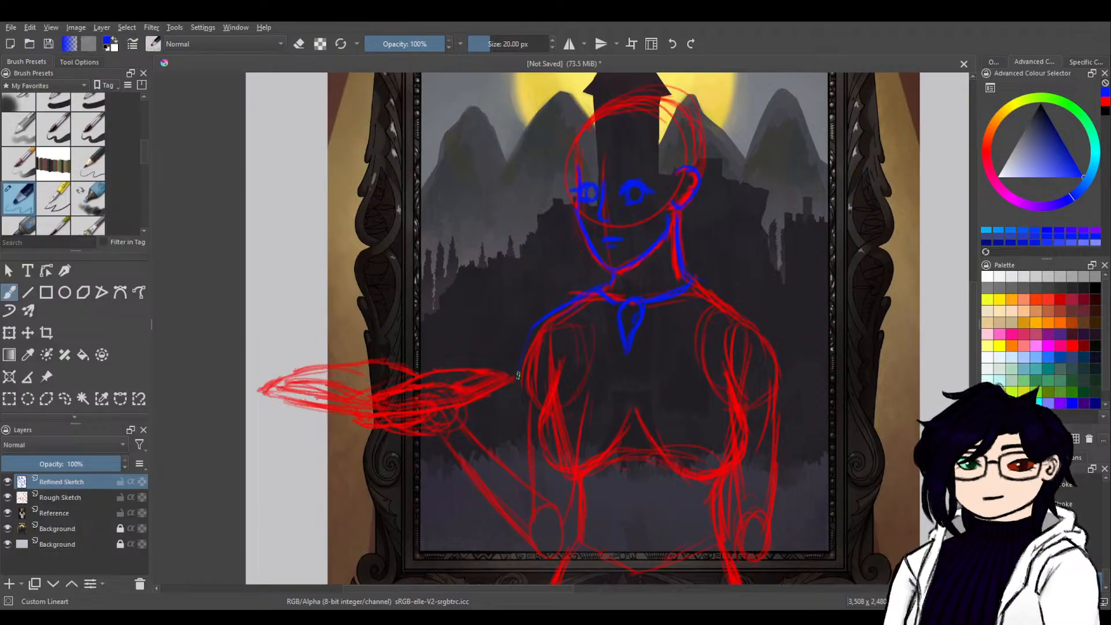
left_click_drag(740, 421, 441, 466)
mouse_move(644, 377)
left_mouse_down()
mouse_move(419, 563)
mouse_move(643, 379)
left_mouse_up()
mouse_move(449, 475)
left_mouse_down()
mouse_move(632, 398)
mouse_move(834, 351)
left_mouse_up()
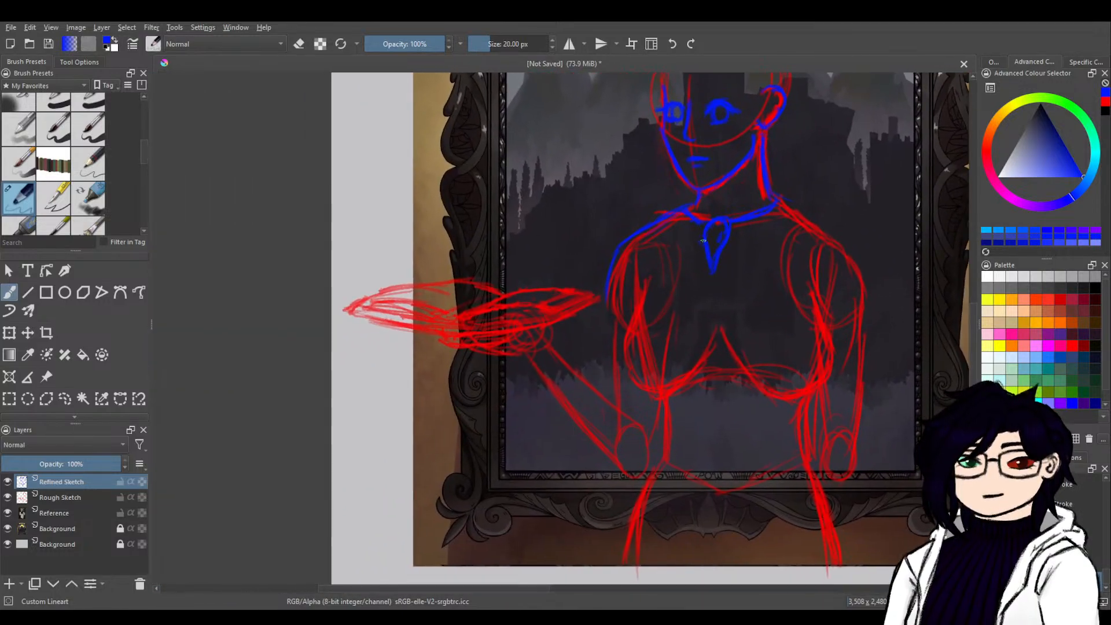
mouse_move(648, 269)
left_mouse_down()
mouse_move(689, 245)
mouse_move(608, 317)
left_mouse_up()
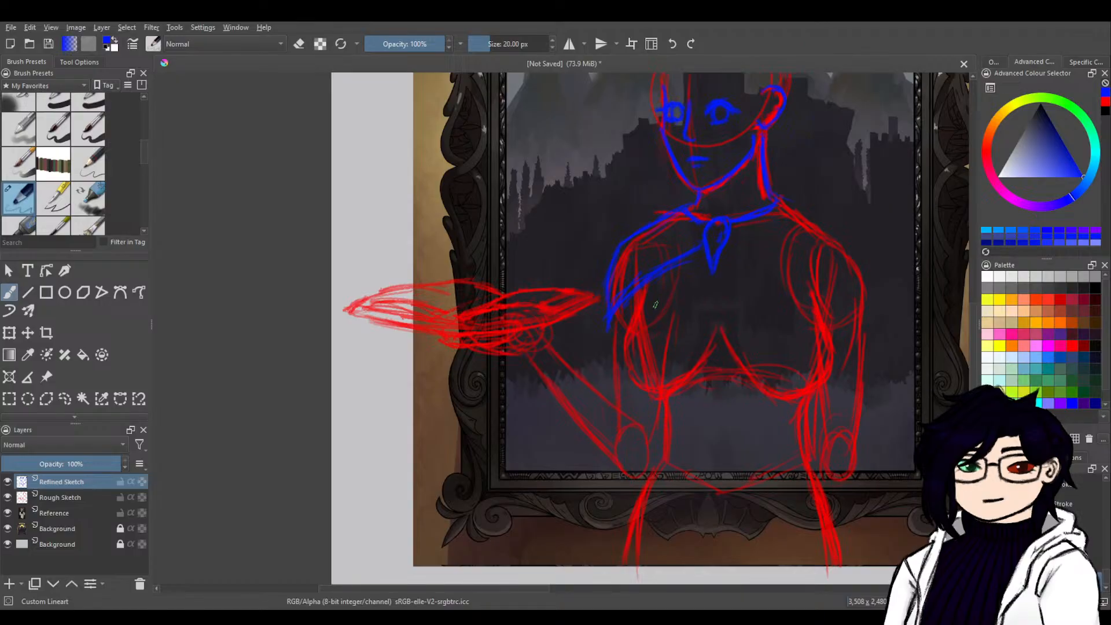
Outline the cape over the lowered arm's shoulder and close it with an edge running back to the pendant.
left_click_drag(765, 270, 563, 336)
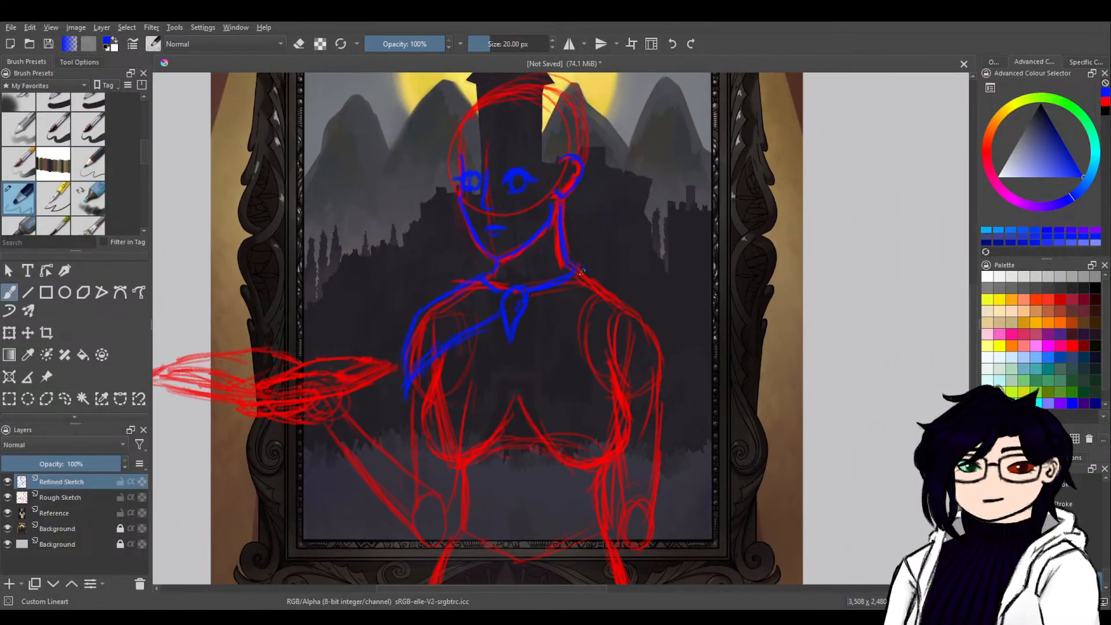
mouse_move(629, 305)
left_mouse_down()
mouse_move(664, 347)
mouse_move(666, 391)
left_mouse_up()
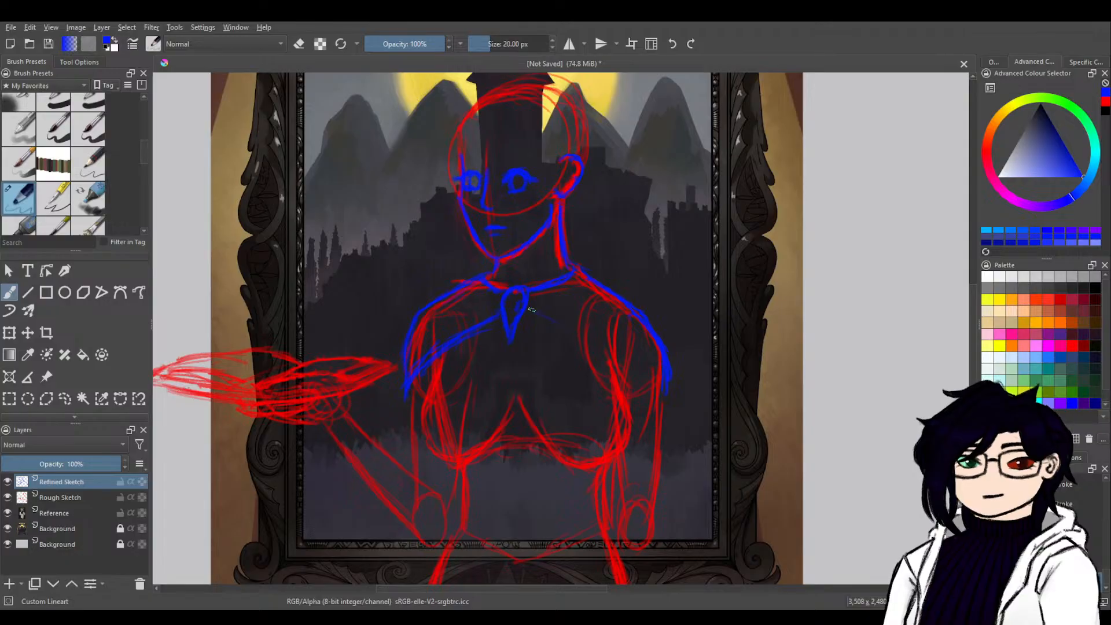
left_click_drag(596, 346, 658, 386)
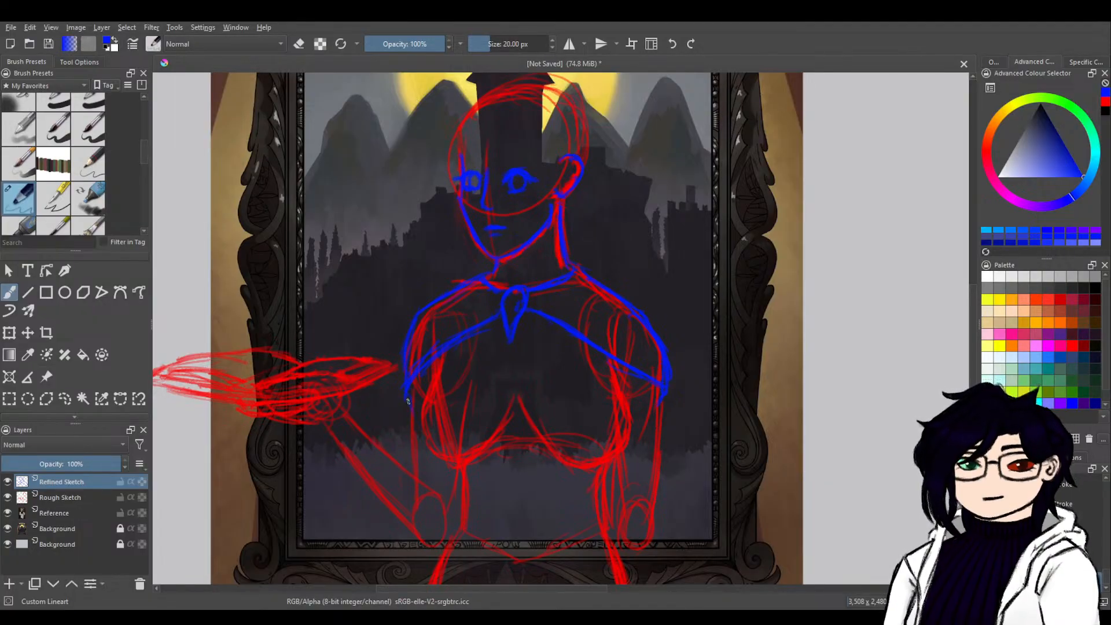
Outline the raised arm in blue from the cape edge around the bent elbow to the wrist, with a cuff band.
left_click_drag(726, 365, 355, 539)
mouse_move(551, 415)
left_mouse_down()
mouse_move(494, 489)
mouse_move(578, 446)
mouse_move(685, 347)
mouse_move(555, 389)
mouse_move(598, 332)
mouse_move(564, 324)
mouse_move(559, 350)
mouse_move(577, 389)
left_mouse_up()
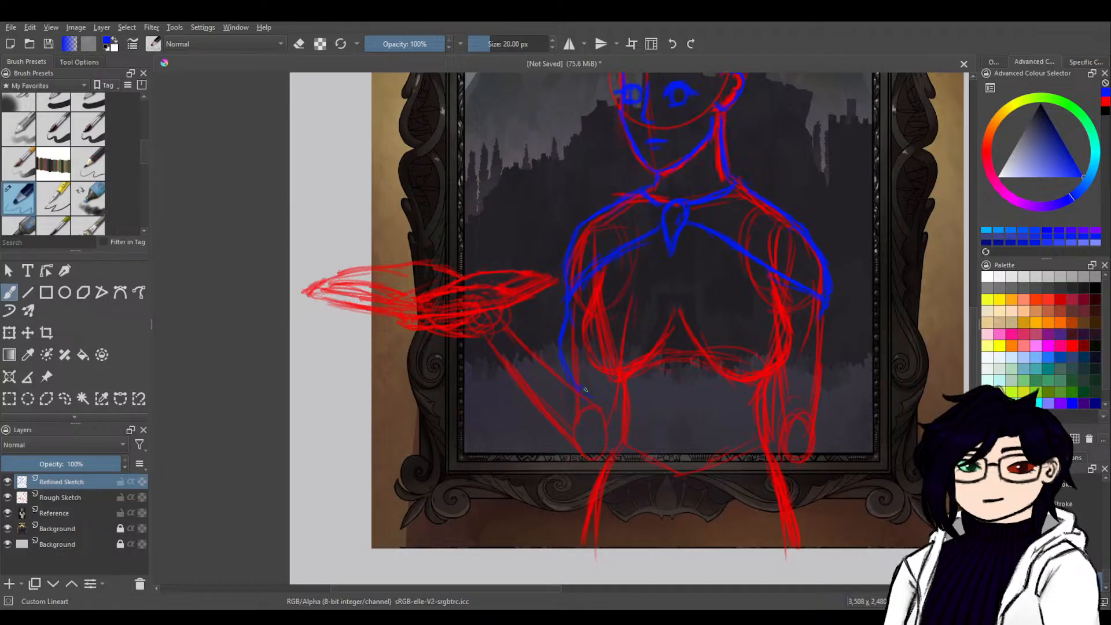
mouse_move(582, 389)
left_mouse_down()
mouse_move(592, 409)
mouse_move(518, 320)
left_mouse_up()
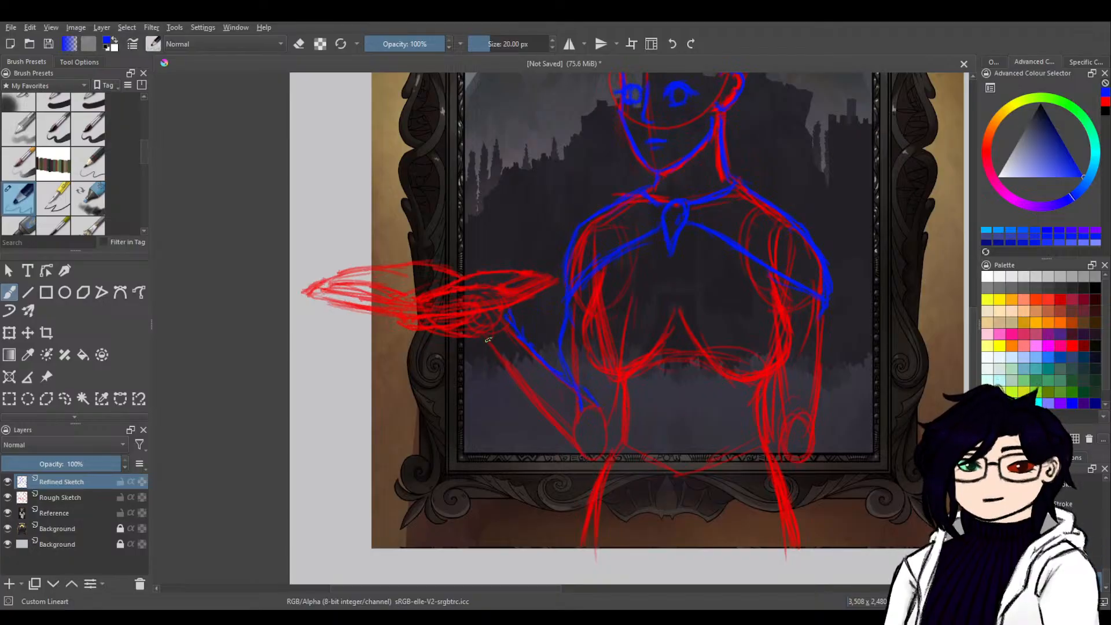
left_click_drag(471, 343, 489, 351)
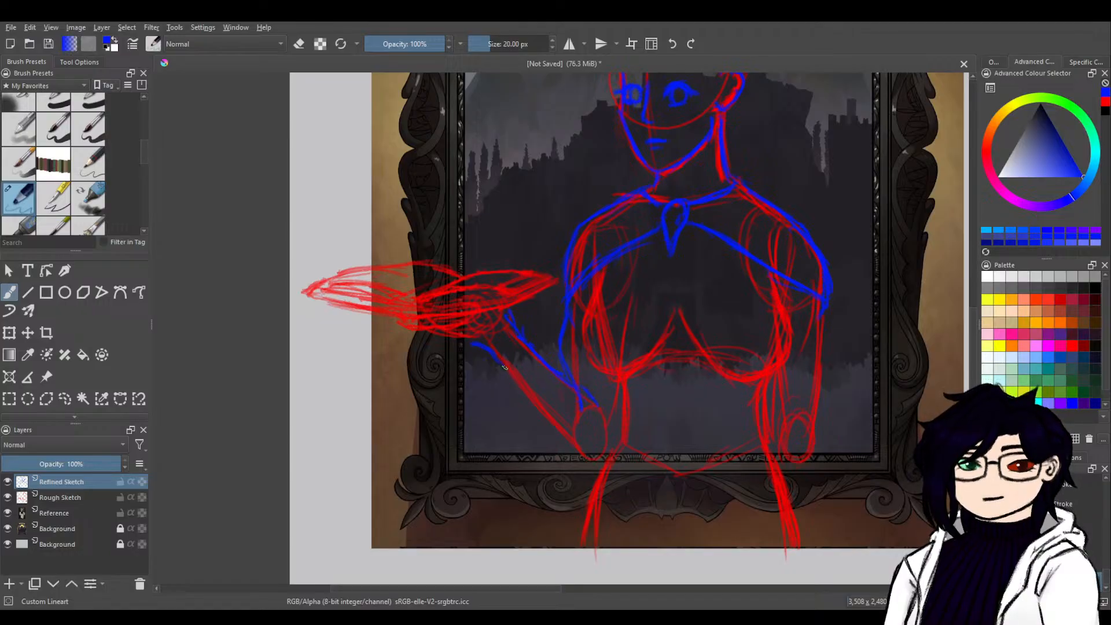
mouse_move(505, 367)
left_mouse_down()
mouse_move(571, 449)
mouse_move(608, 444)
left_mouse_up()
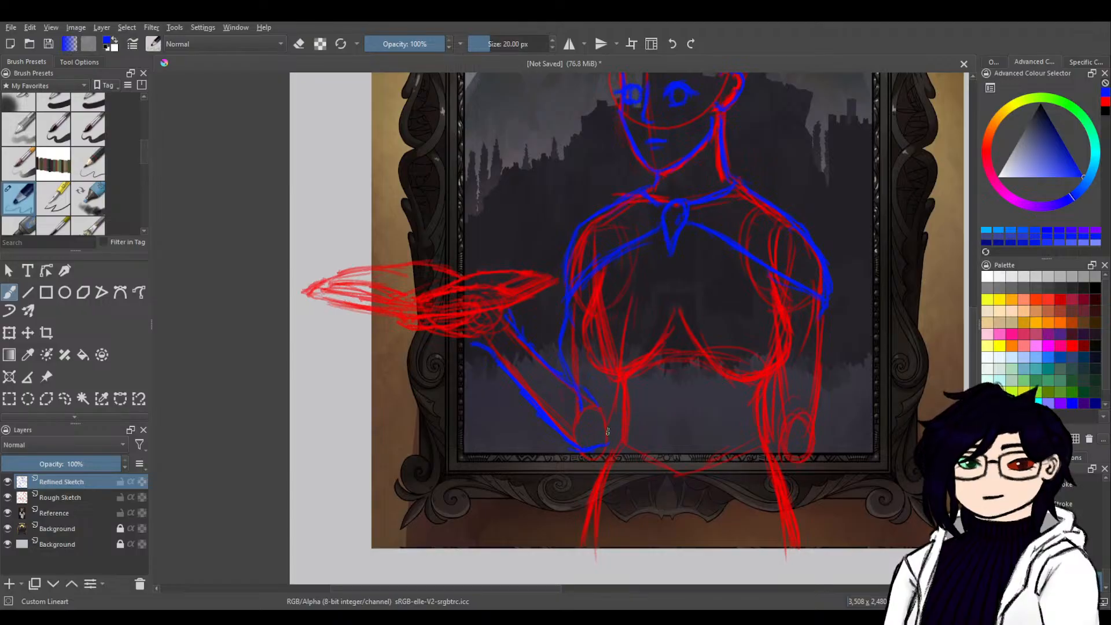
left_click_drag(621, 389, 620, 395)
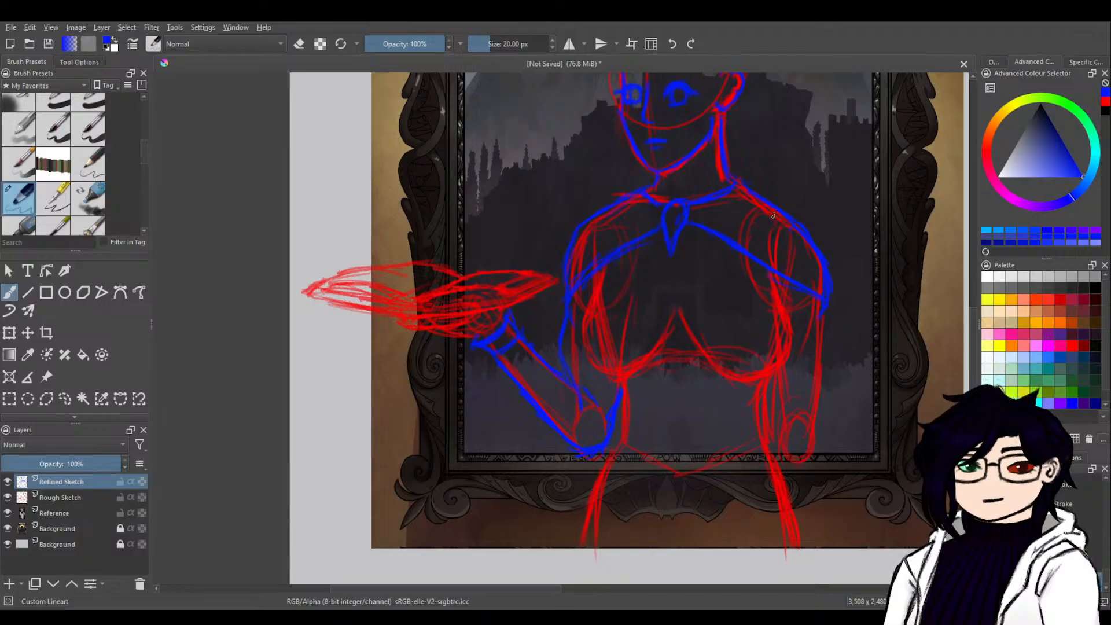
Outline the torso side beneath the raised arm in blue and flare it into a pointed garment hem over the hip.
left_click_drag(739, 396, 424, 520)
mouse_move(573, 436)
left_mouse_down()
mouse_move(436, 548)
mouse_move(789, 297)
mouse_move(780, 289)
left_mouse_up()
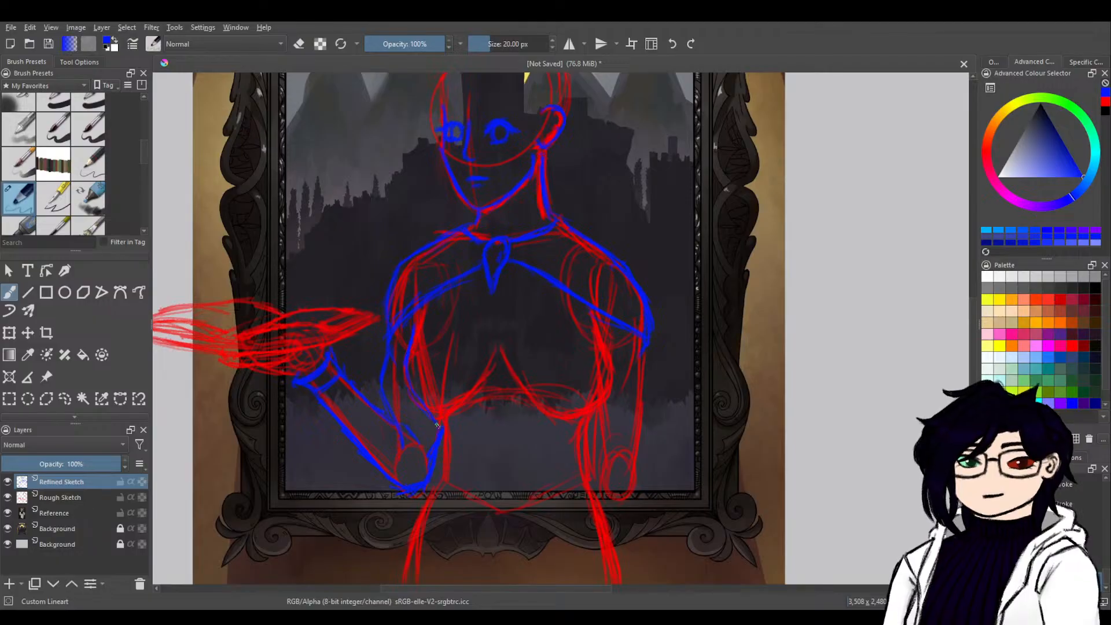
left_click_drag(445, 454, 446, 485)
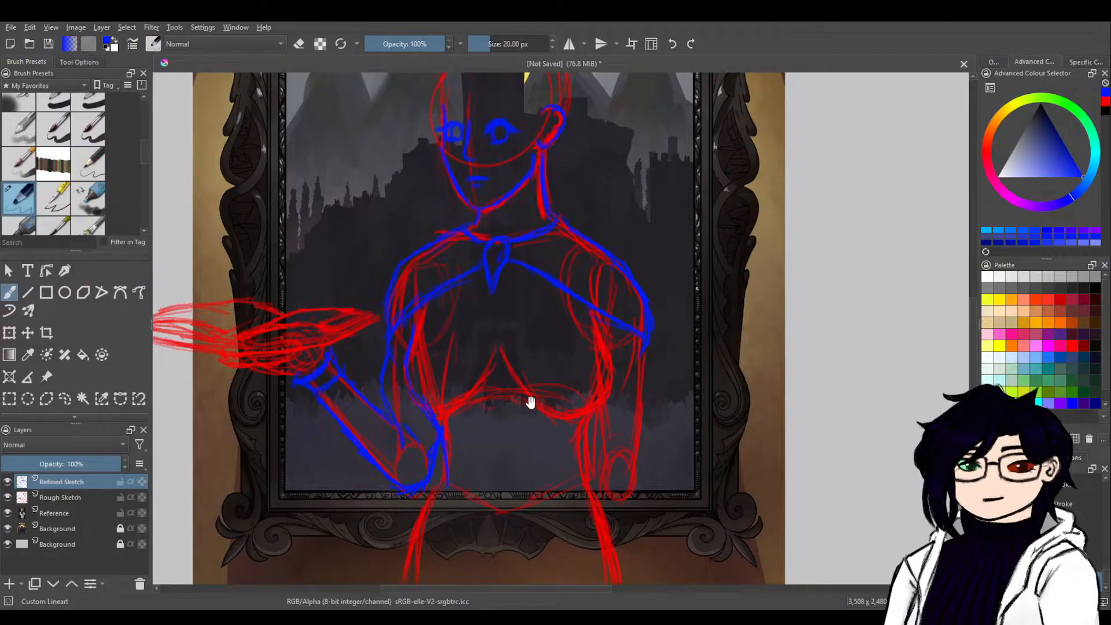
mouse_move(529, 402)
left_mouse_down()
mouse_move(633, 315)
mouse_move(539, 380)
left_mouse_up()
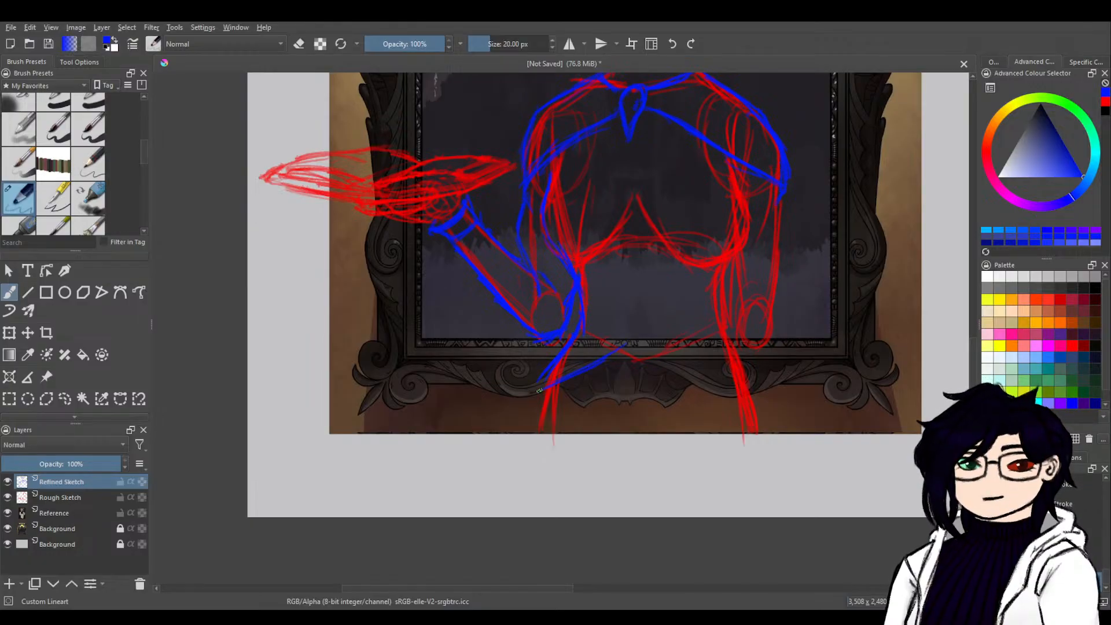
left_click_drag(562, 378, 536, 412)
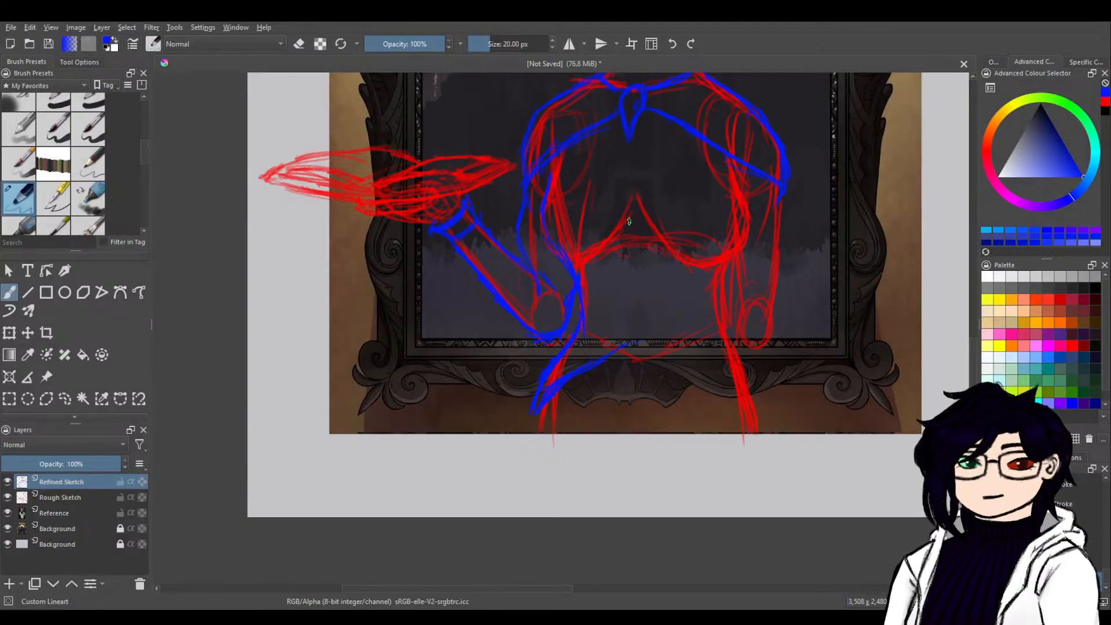
Draw the garment's vertical centre line from chest to waist, and add the matching pointed hem over the opposite hip, checking against the reference.
left_click_drag(626, 241, 622, 306)
left_click_drag(734, 287, 568, 449)
mouse_move(766, 346)
left_mouse_down()
mouse_move(548, 407)
mouse_move(437, 491)
mouse_move(732, 290)
left_mouse_up()
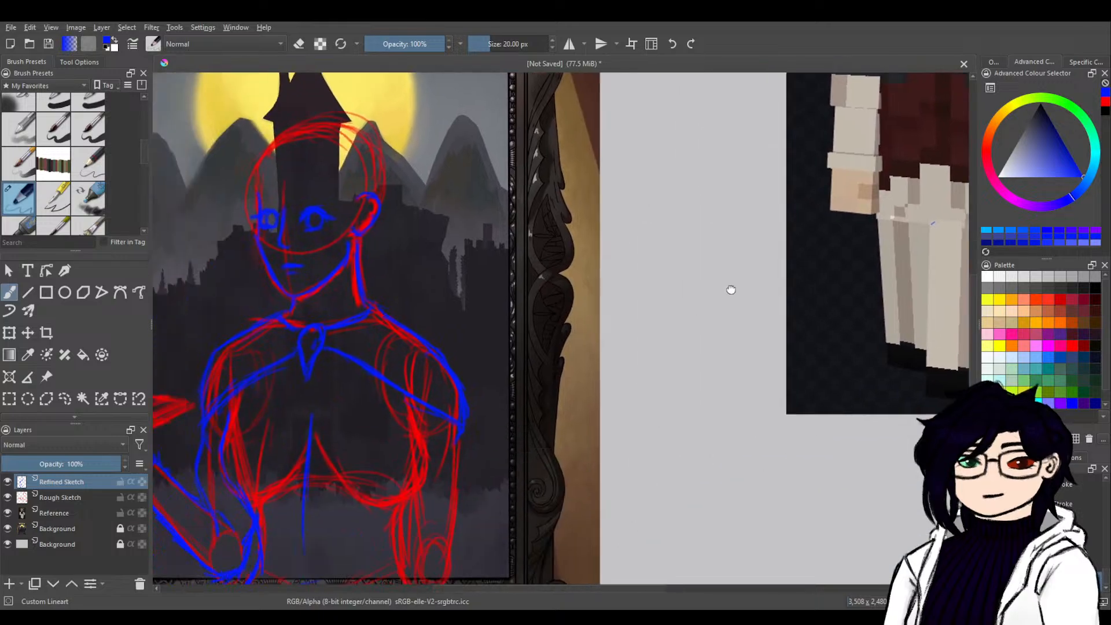
left_click_drag(589, 384, 732, 315)
mouse_move(652, 375)
left_mouse_down()
mouse_move(732, 353)
mouse_move(725, 380)
left_mouse_up()
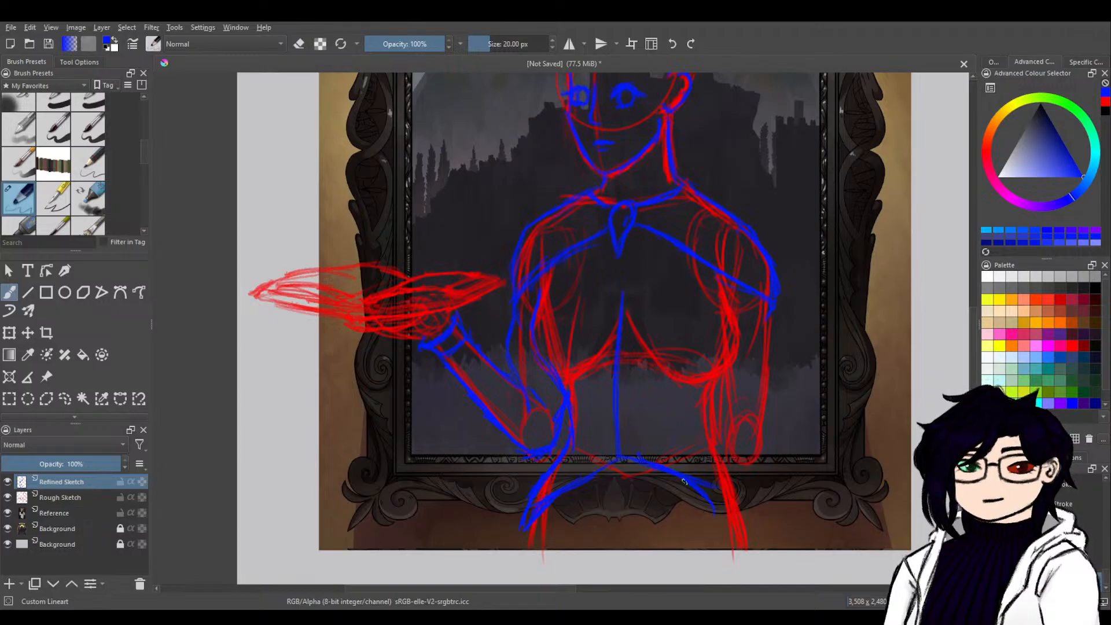
left_click_drag(718, 514, 741, 521)
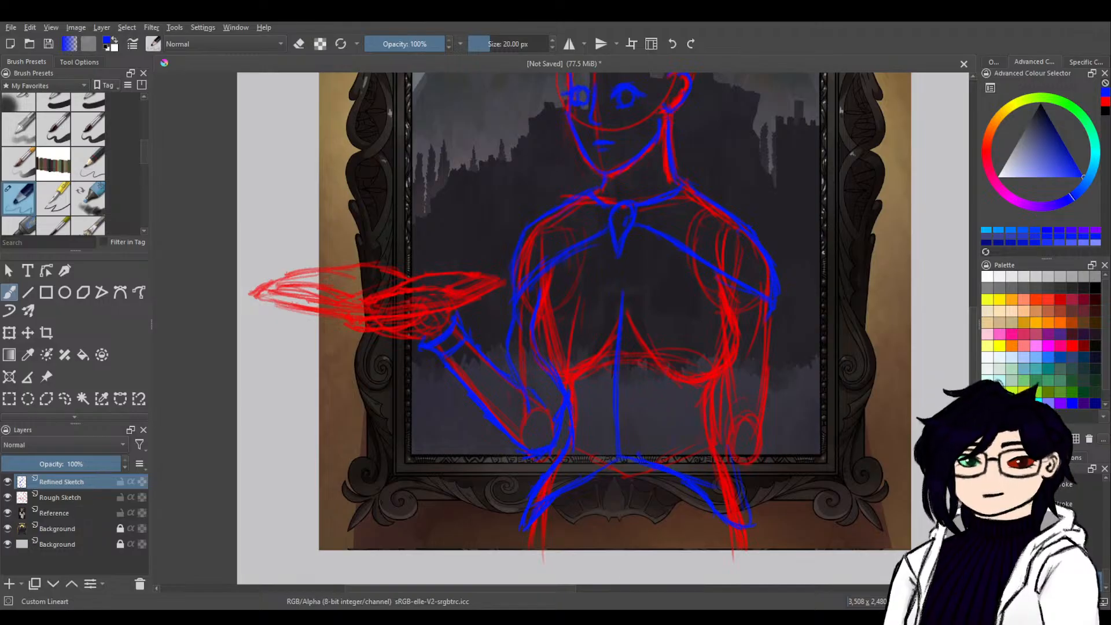
Outline the torso side beside the lowered arm from the cape to the hem point, erasing the stray lines at the waist.
mouse_move(721, 384)
left_mouse_down()
mouse_move(724, 445)
mouse_move(733, 317)
mouse_move(735, 338)
left_mouse_up()
mouse_move(726, 298)
left_mouse_down()
mouse_move(732, 315)
mouse_move(711, 408)
mouse_move(736, 486)
left_mouse_up()
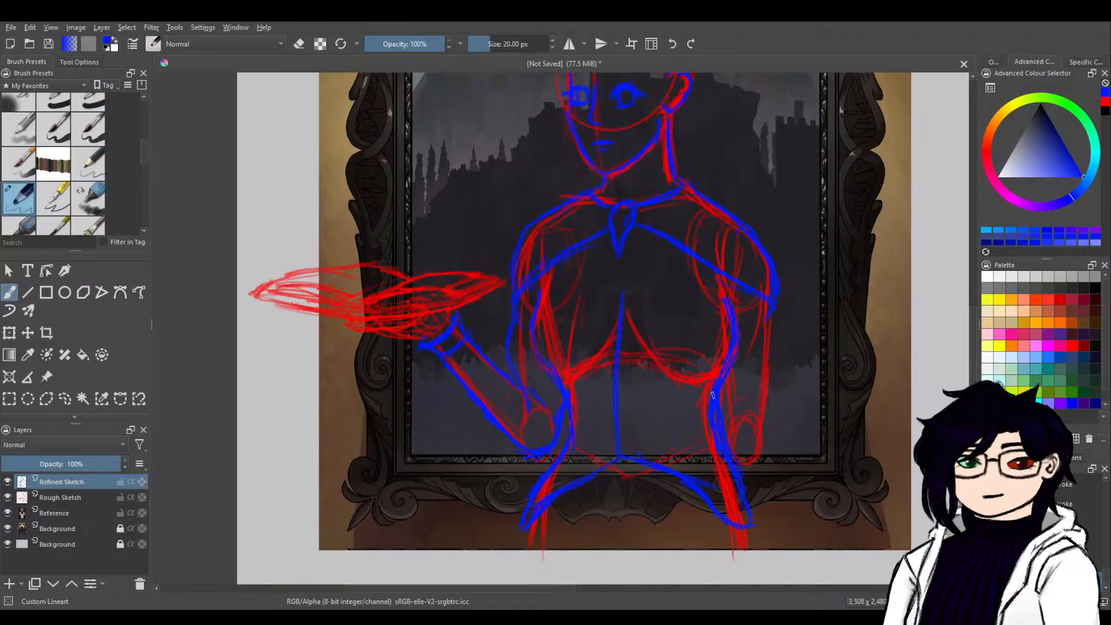
left_click_drag(712, 396, 726, 354)
key("e")
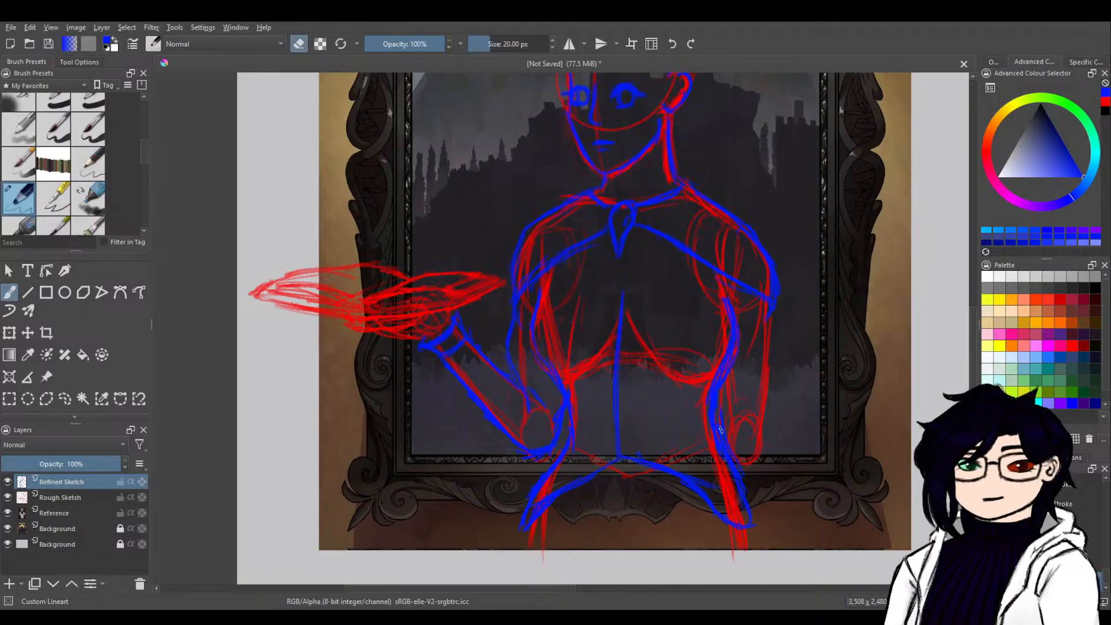
mouse_move(720, 395)
left_mouse_down()
mouse_move(731, 358)
mouse_move(719, 380)
left_mouse_up()
key("e")
key("e")
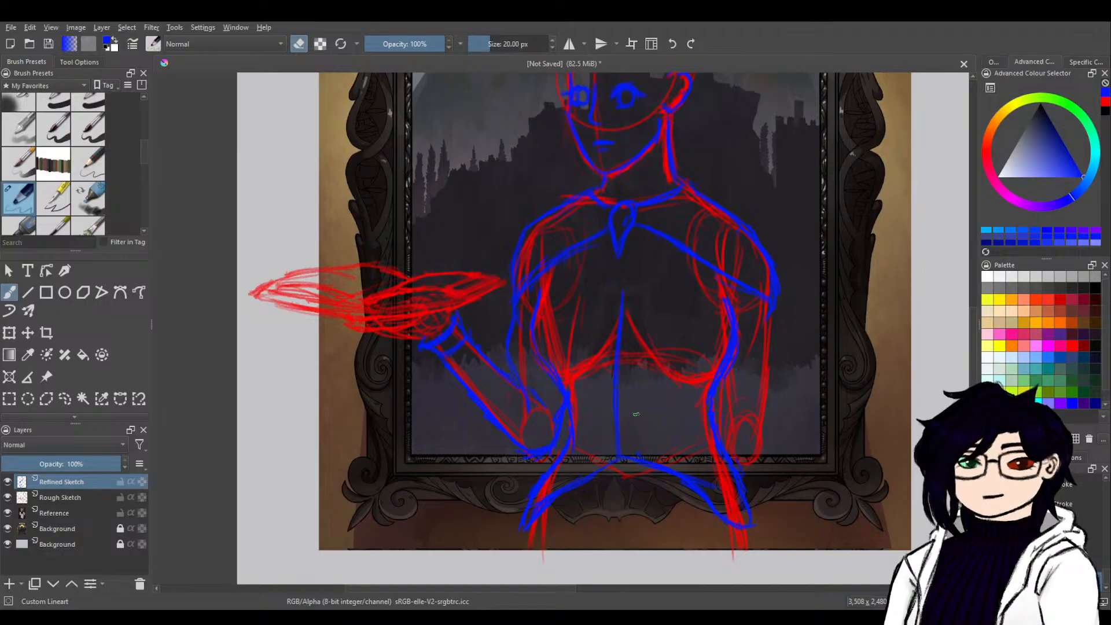
key("e")
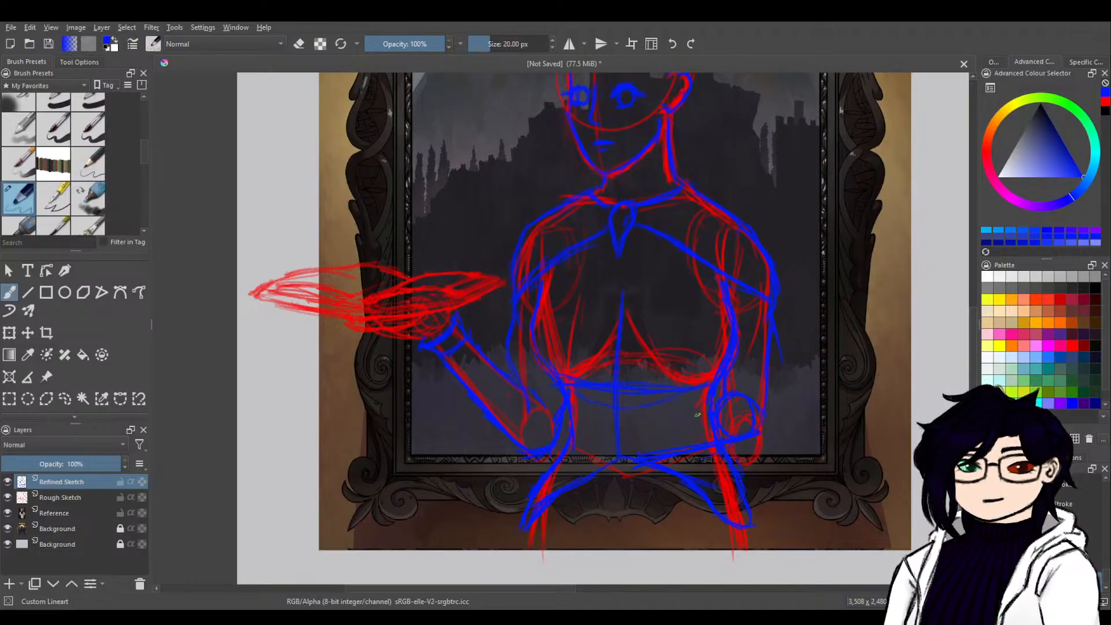
Draw the upper edge of the forearm crossing the waist from the elbow circle to the hand.
left_click_drag(713, 415, 620, 433)
left_click_drag(620, 428, 692, 414)
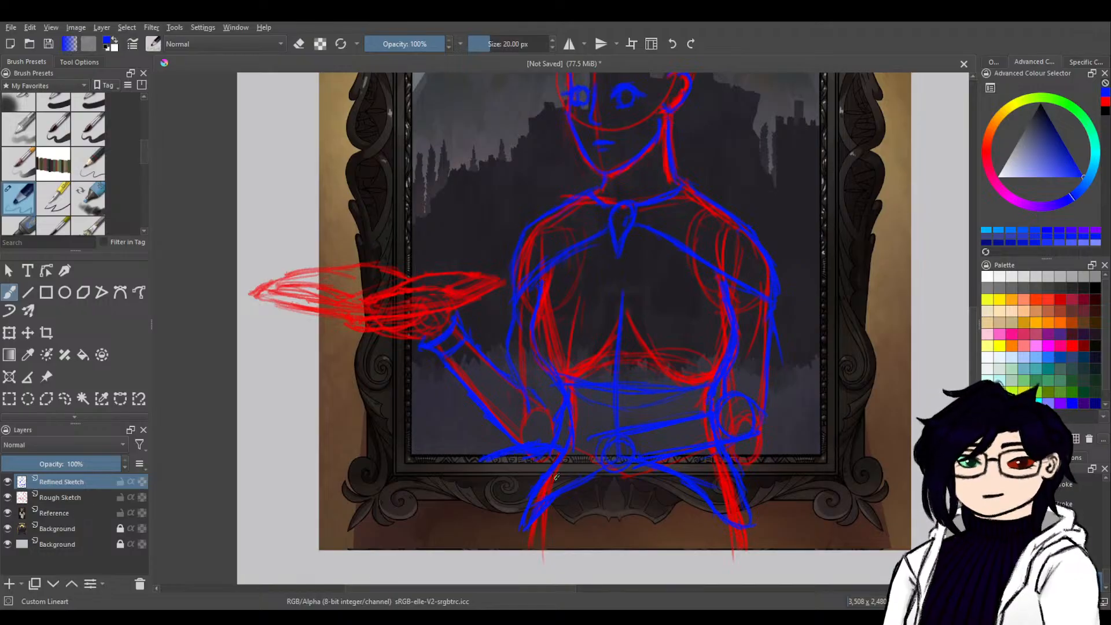
Sketch an angular shape like an open book in red across the hips, beneath the hand and the raised arm's elbow.
left_click(1106, 102)
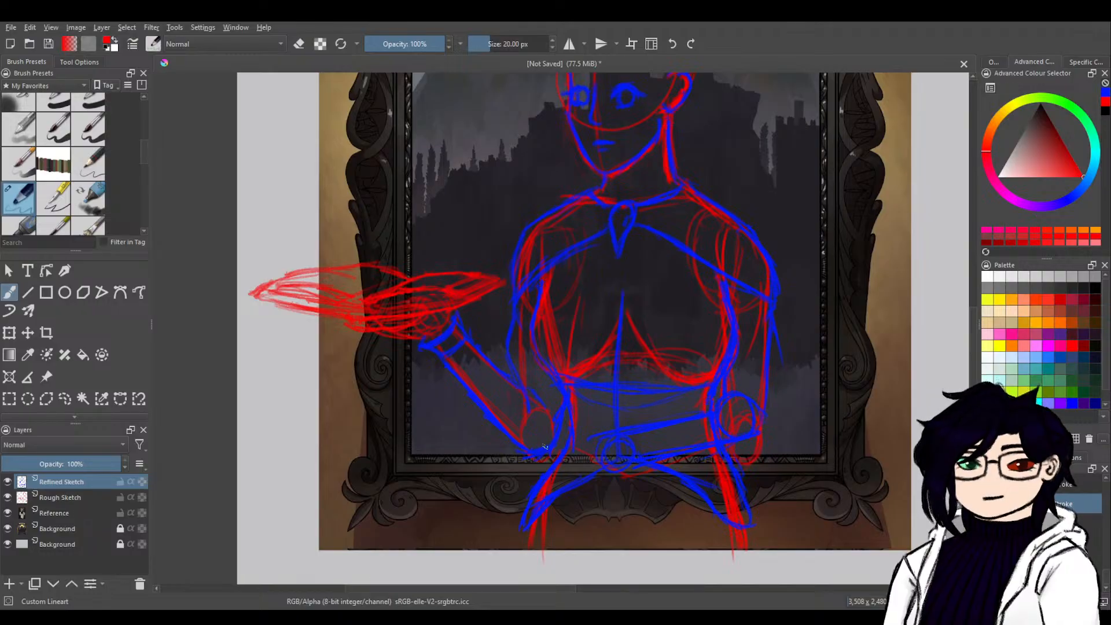
left_click_drag(551, 453, 541, 455)
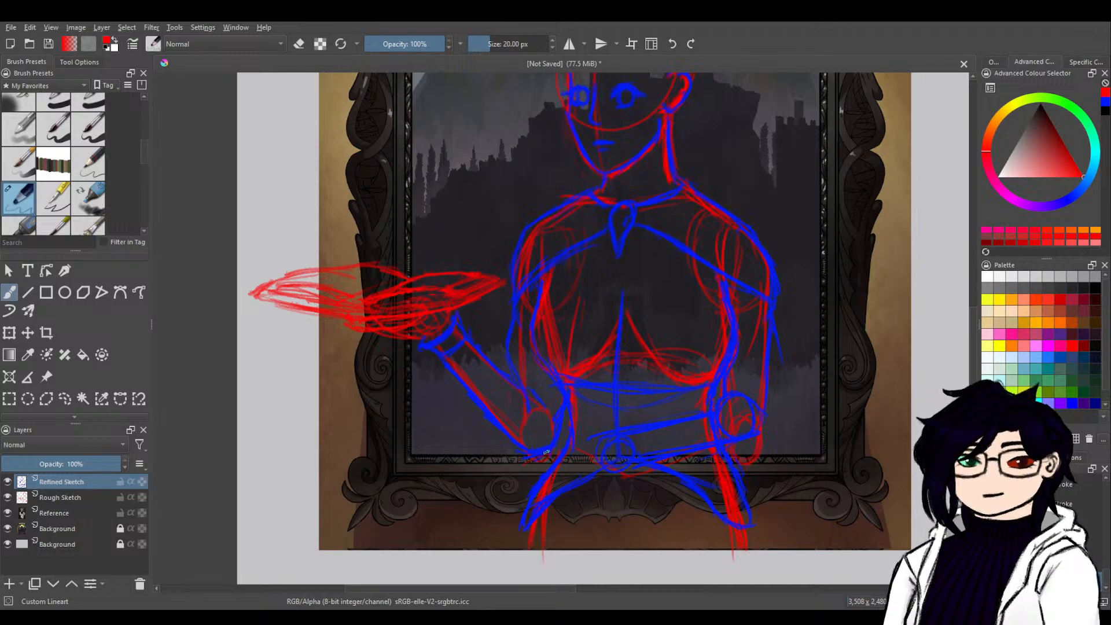
left_click_drag(546, 453, 466, 480)
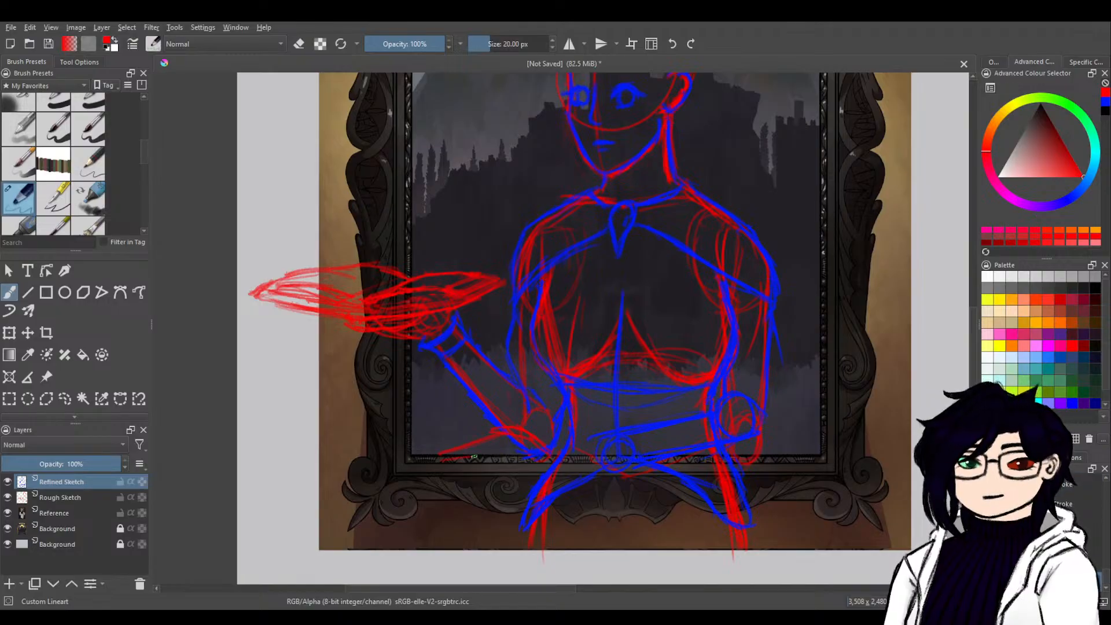
mouse_move(471, 466)
left_mouse_down()
mouse_move(513, 484)
mouse_move(548, 464)
mouse_move(492, 490)
mouse_move(572, 461)
mouse_move(560, 461)
mouse_move(602, 498)
left_mouse_up()
key("ctrl+z")
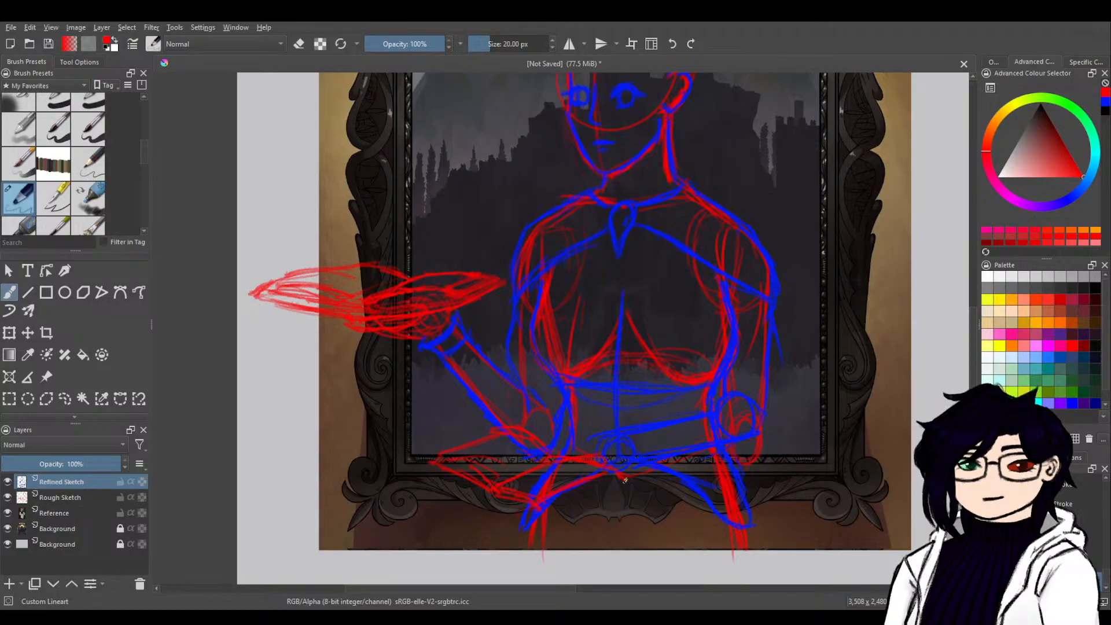
left_click_drag(623, 481, 543, 509)
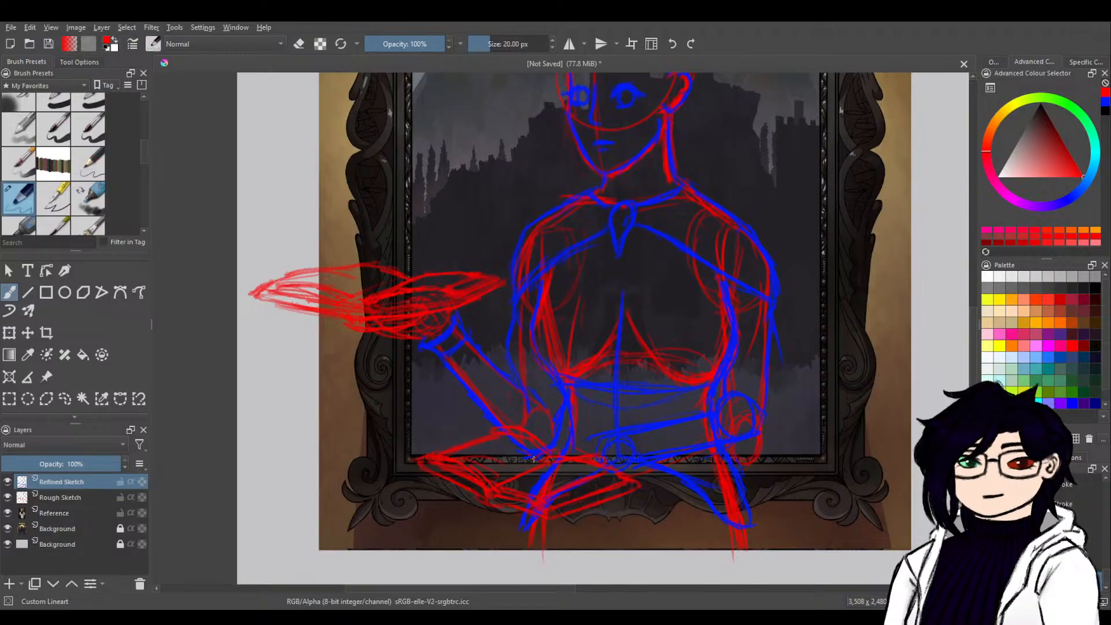
Define the hand at the waist in blue and outline the bent arm's outer edge around the elbow into the forearm.
left_click(1106, 102)
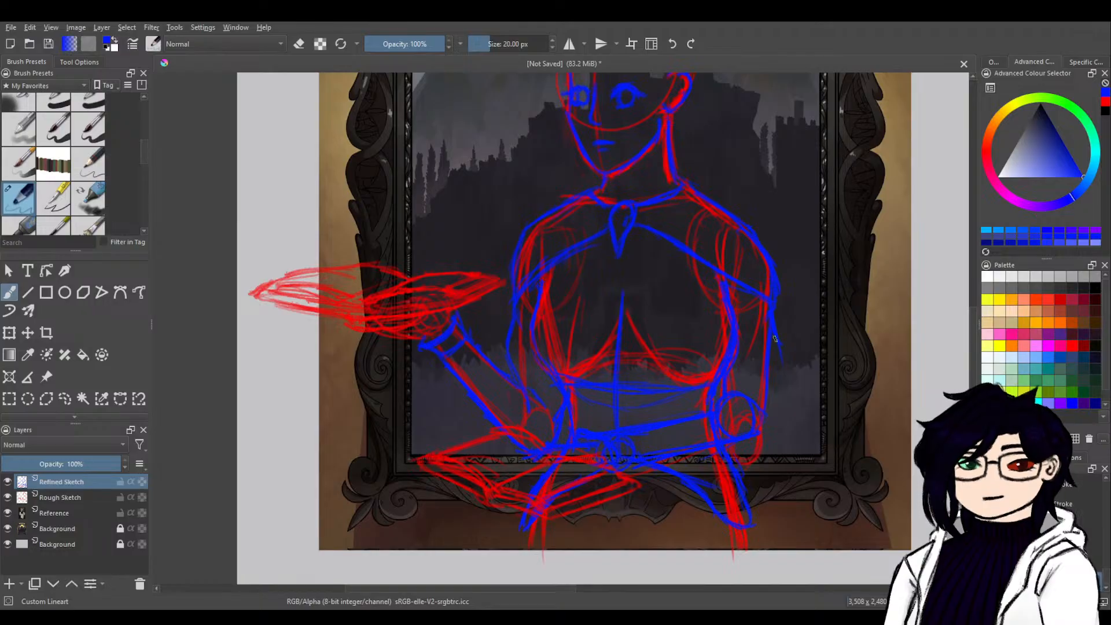
left_click_drag(783, 369, 766, 415)
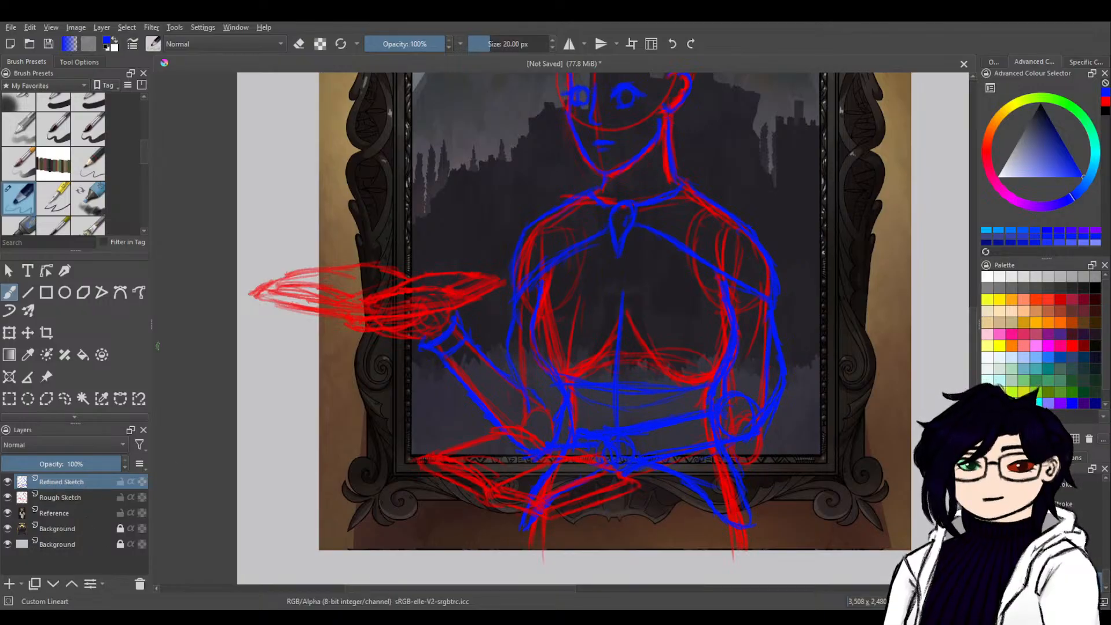
Clear all the artwork from the Refined Sketch and Rough Sketch layers.
key("Delete")
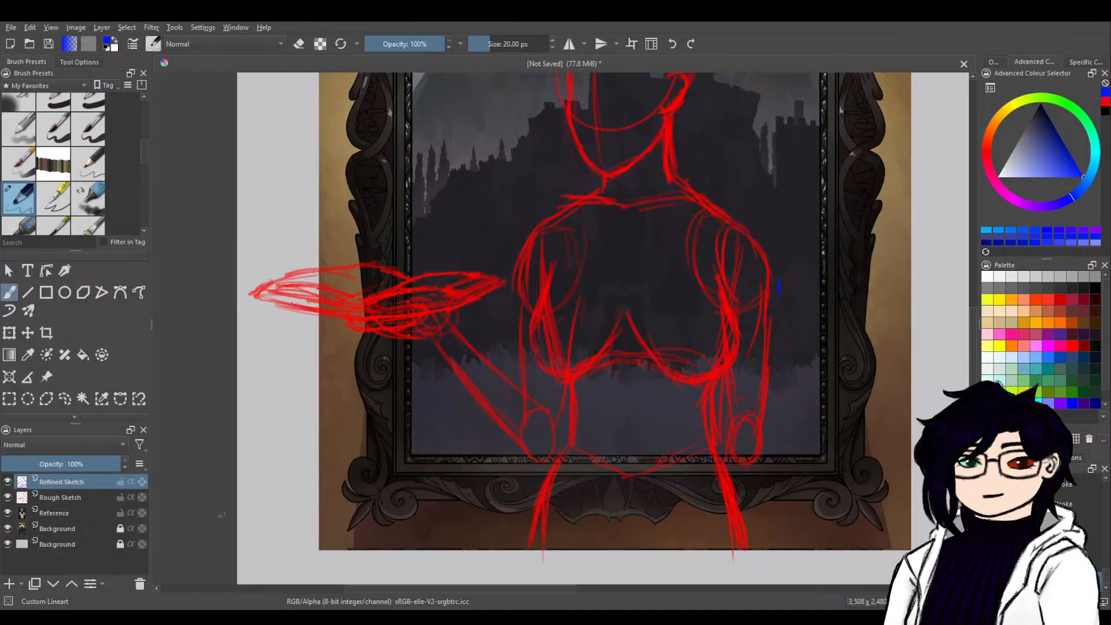
left_click(99, 497)
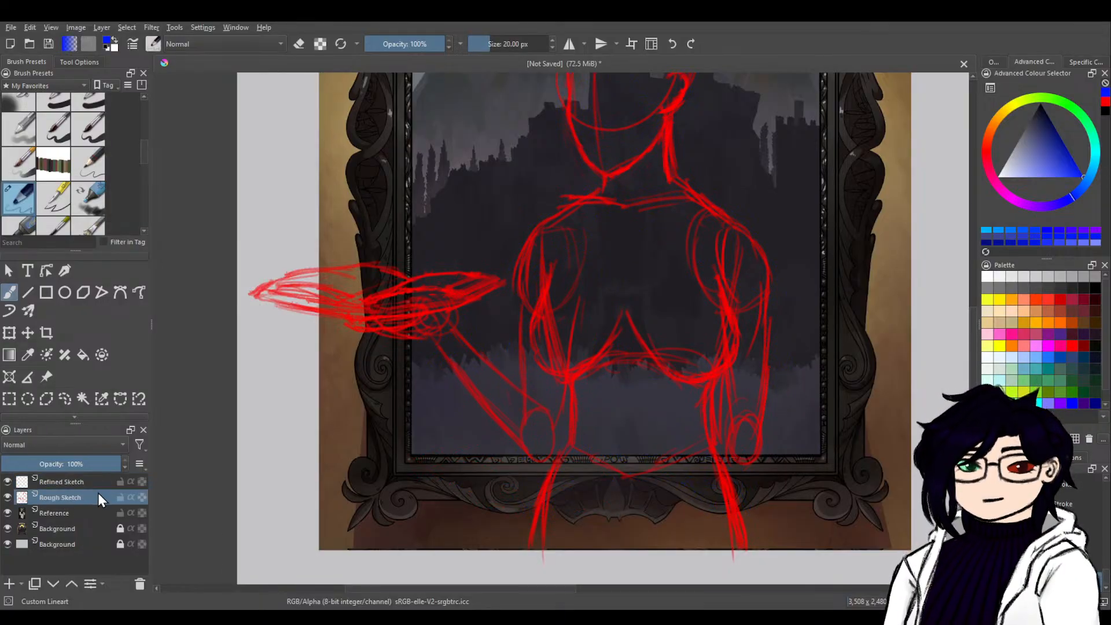
key("Delete")
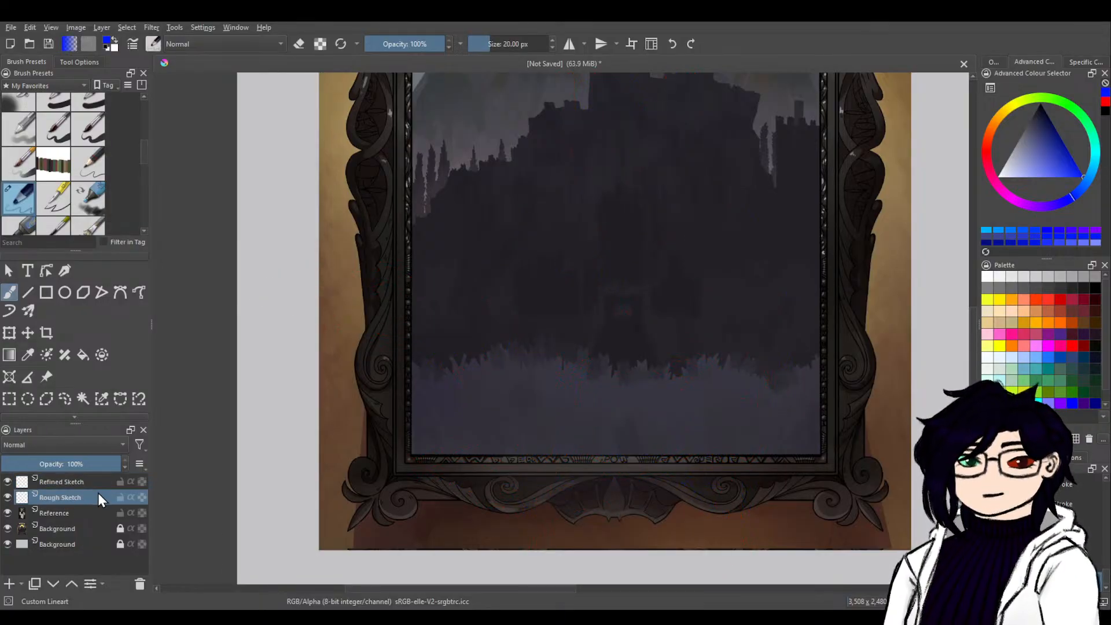
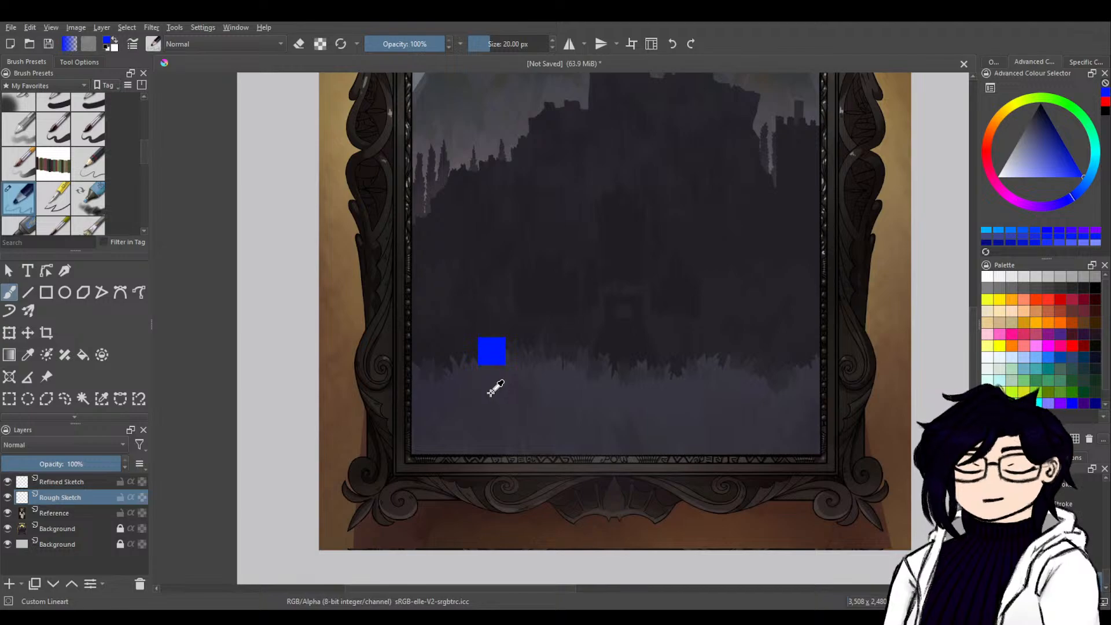
Paste the posed figure reference, place its layer beneath Rough Sketch, and move the figure over the framed castle background.
key("ctrl+v")
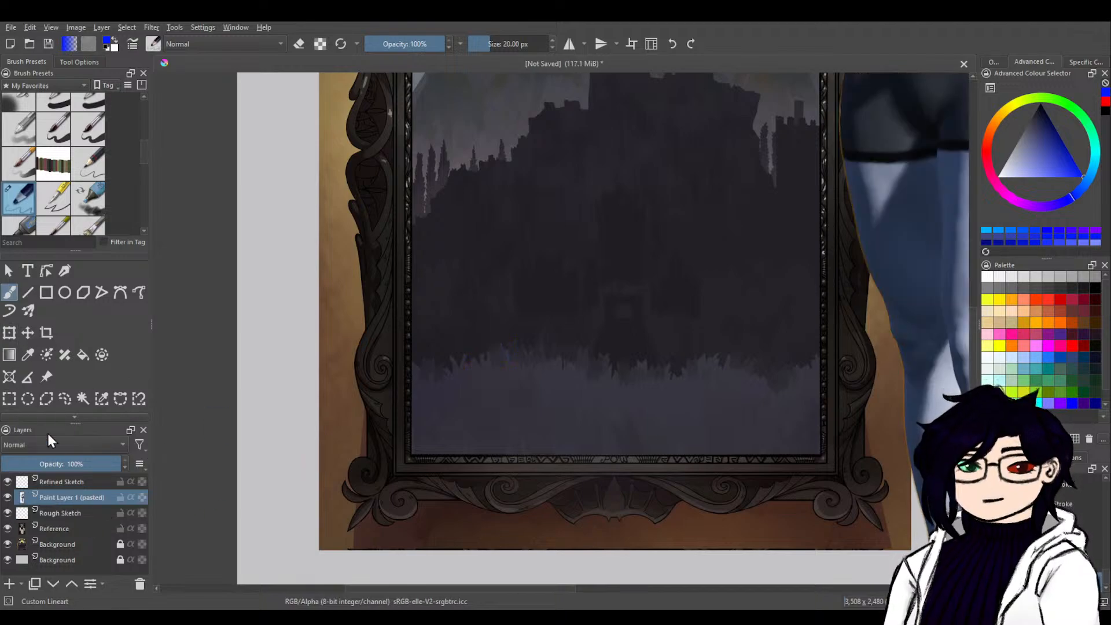
left_click_drag(59, 495, 58, 520)
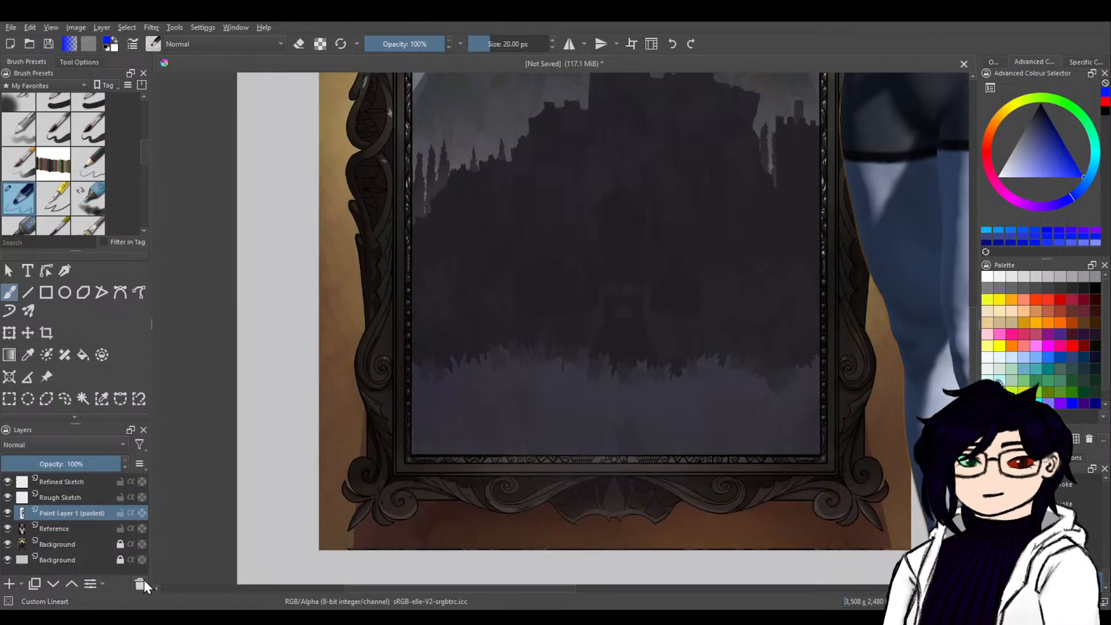
scroll(492, 364, "down", 5)
scroll(628, 301, "up", 3)
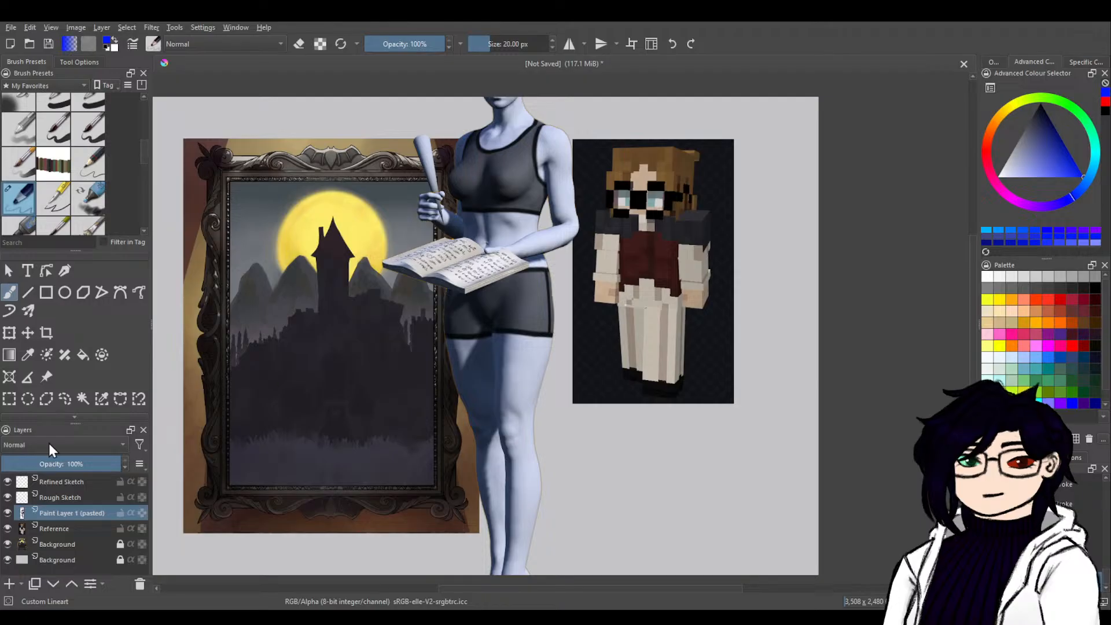
left_click(10, 333)
left_click_drag(504, 235, 335, 445)
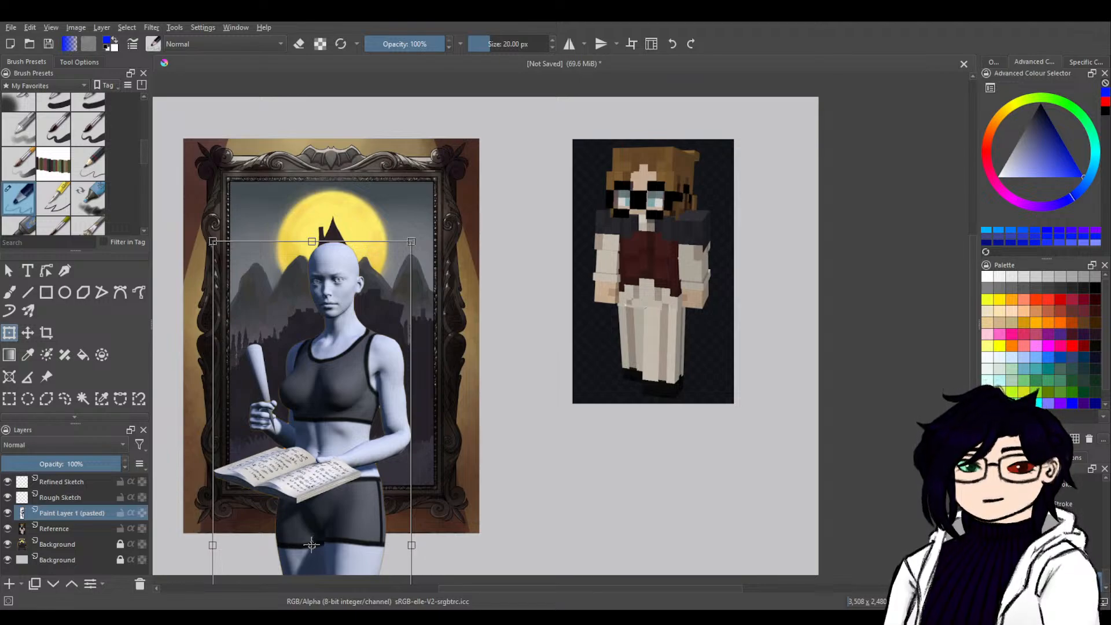
Sketch the head shape and facial guidelines in red over the pasted figure on the Rough Sketch layer.
left_click(73, 497)
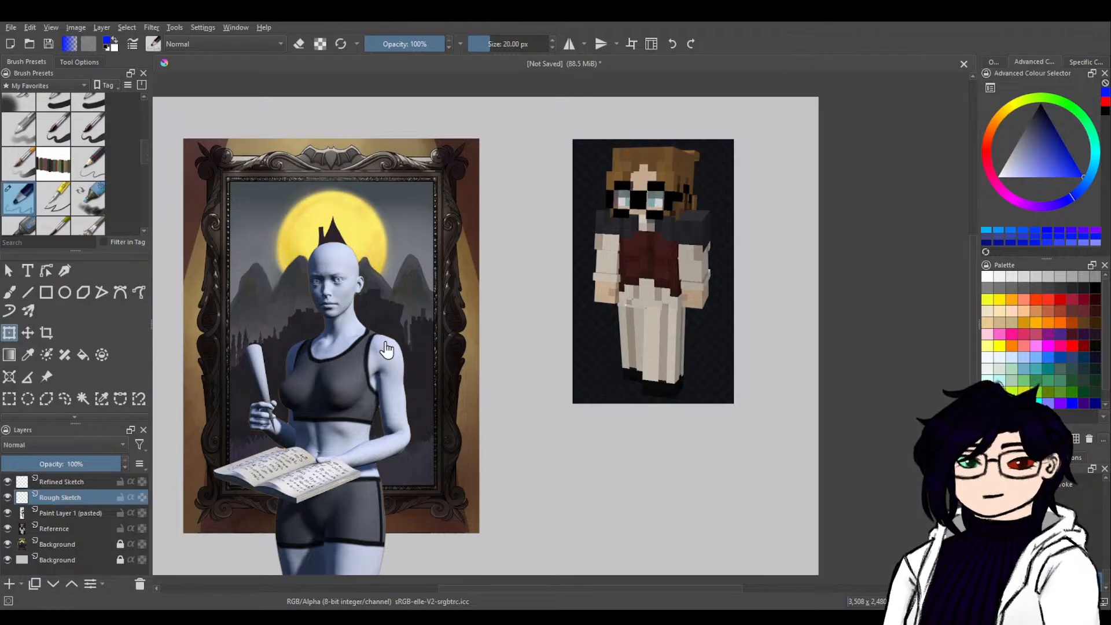
key("b")
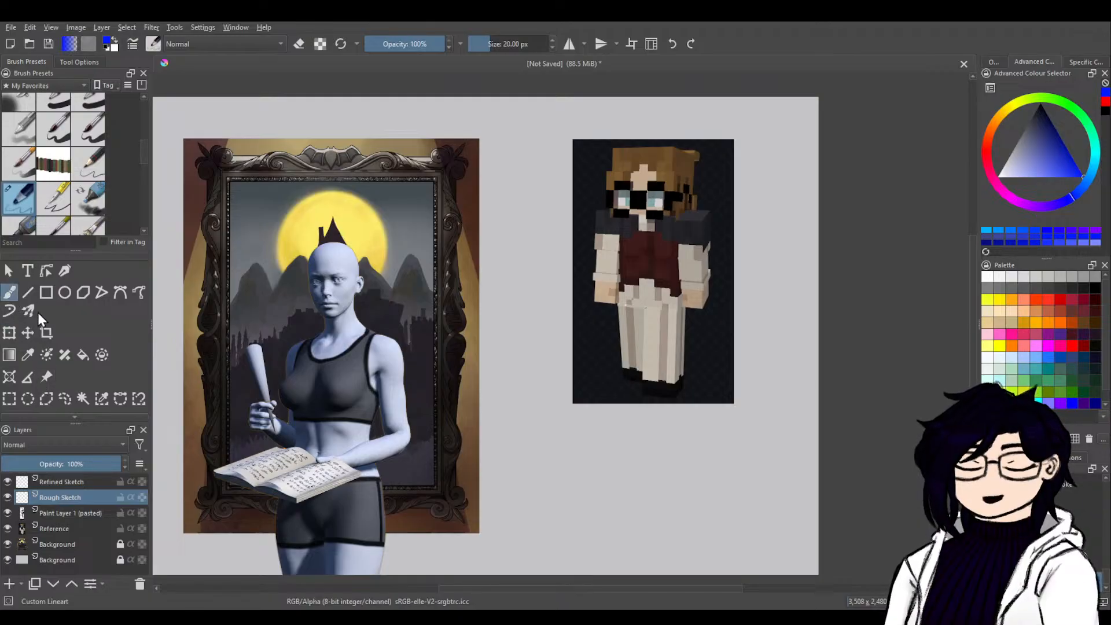
left_click(1105, 103)
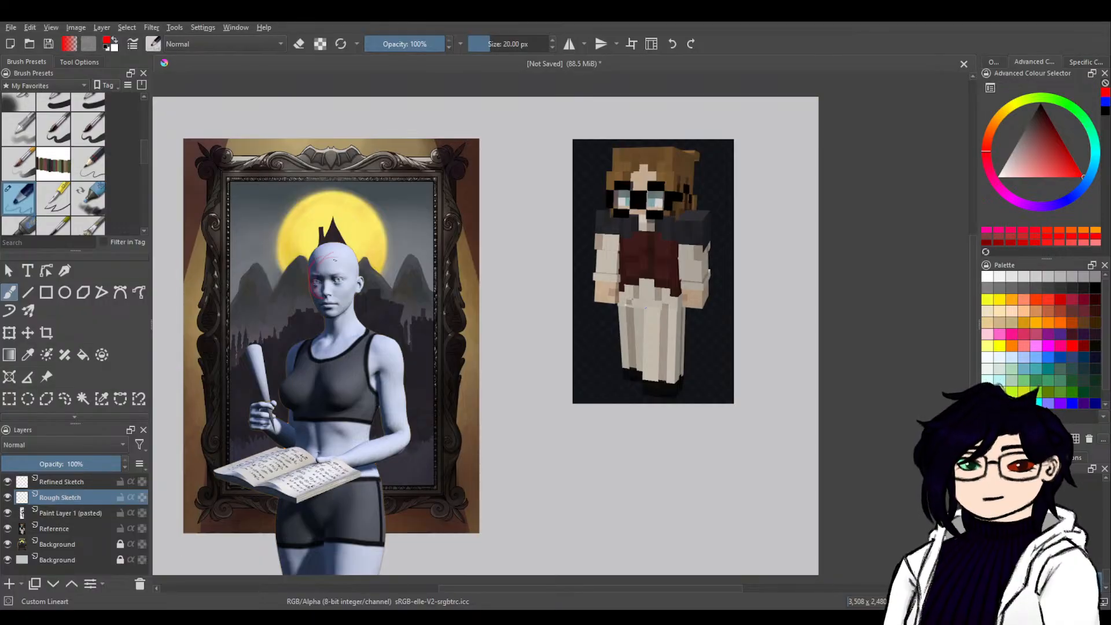
mouse_move(329, 253)
left_mouse_down()
mouse_move(358, 264)
mouse_move(330, 299)
left_mouse_up()
left_click_drag(340, 258, 346, 294)
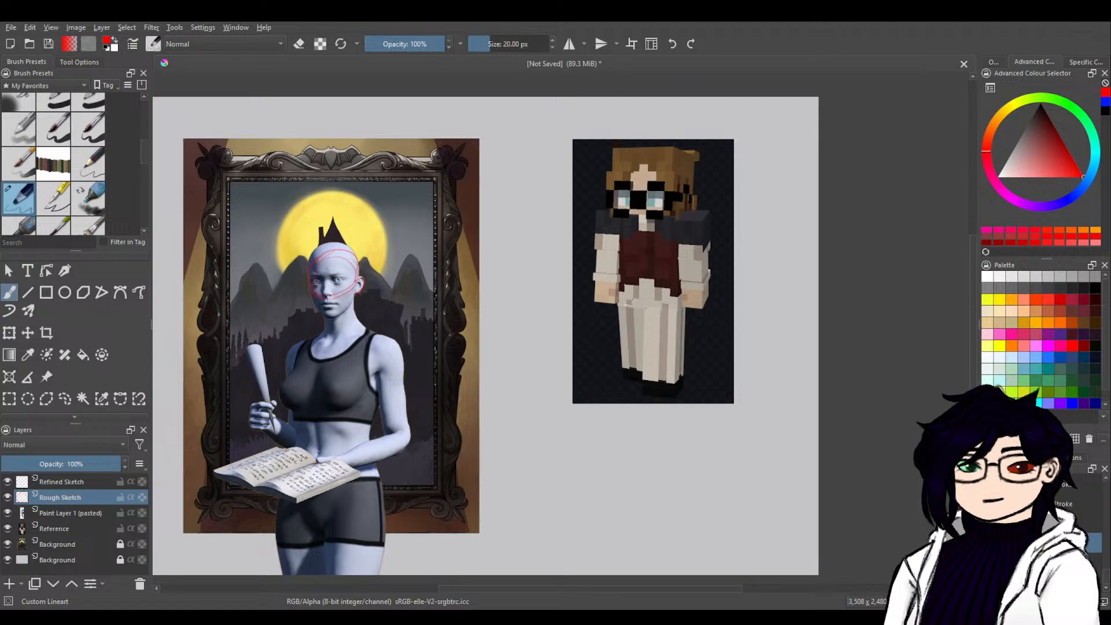
left_click_drag(328, 280, 328, 302)
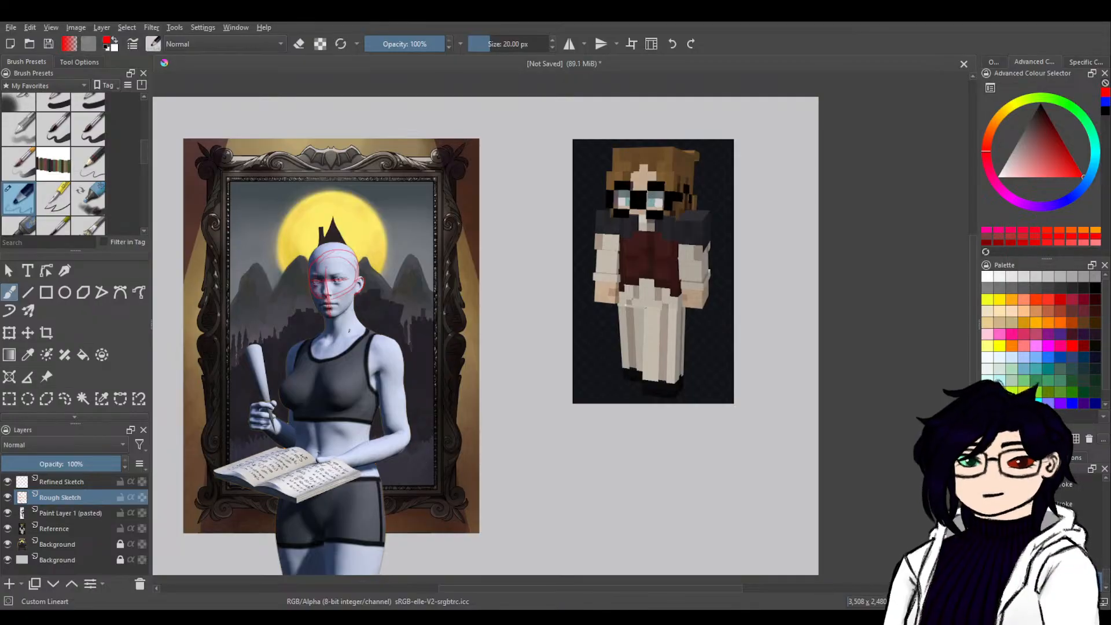
Mark the figure's neck base, shoulders, hips, elbows and hands with red circles and ovals.
left_click_drag(327, 334, 364, 328)
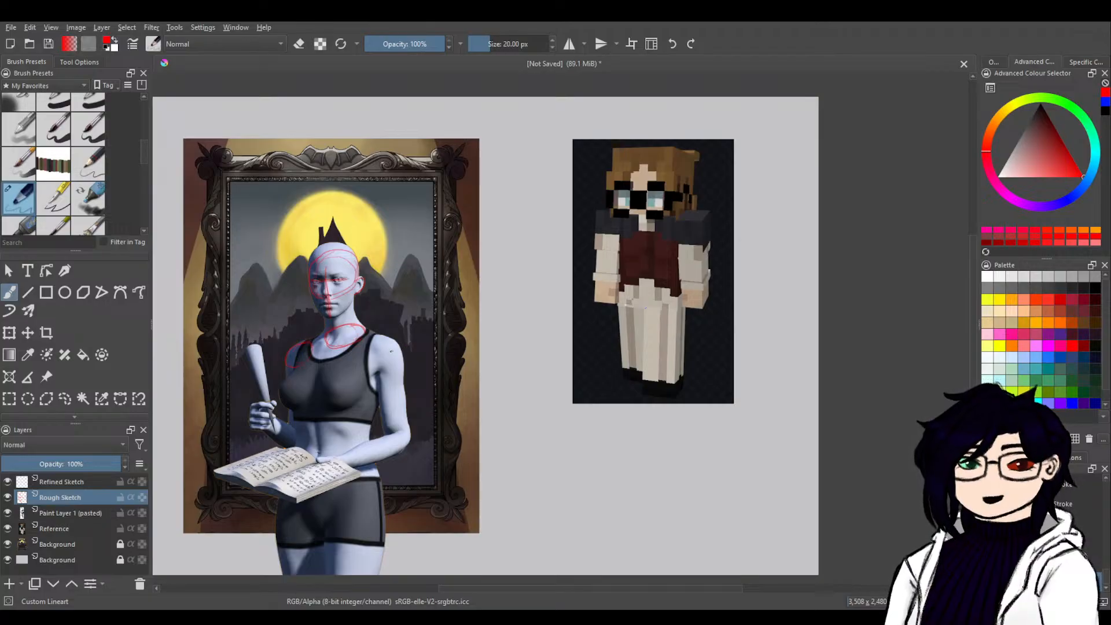
mouse_move(391, 343)
left_mouse_down()
mouse_move(372, 347)
mouse_move(397, 358)
left_mouse_up()
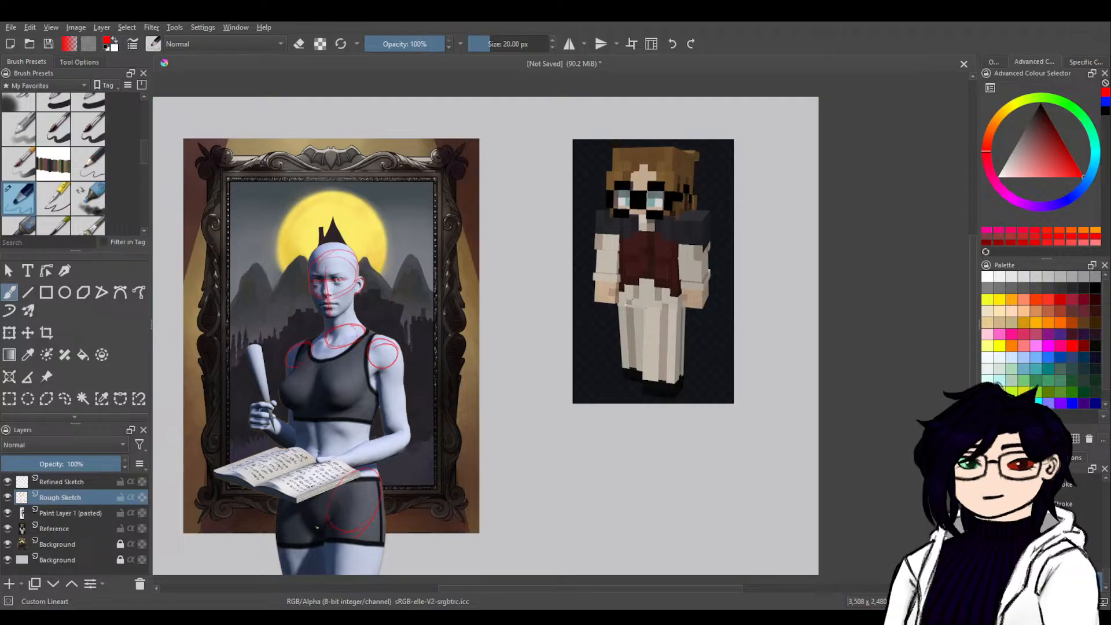
mouse_move(288, 465)
left_mouse_down()
mouse_move(290, 498)
mouse_move(314, 538)
left_mouse_up()
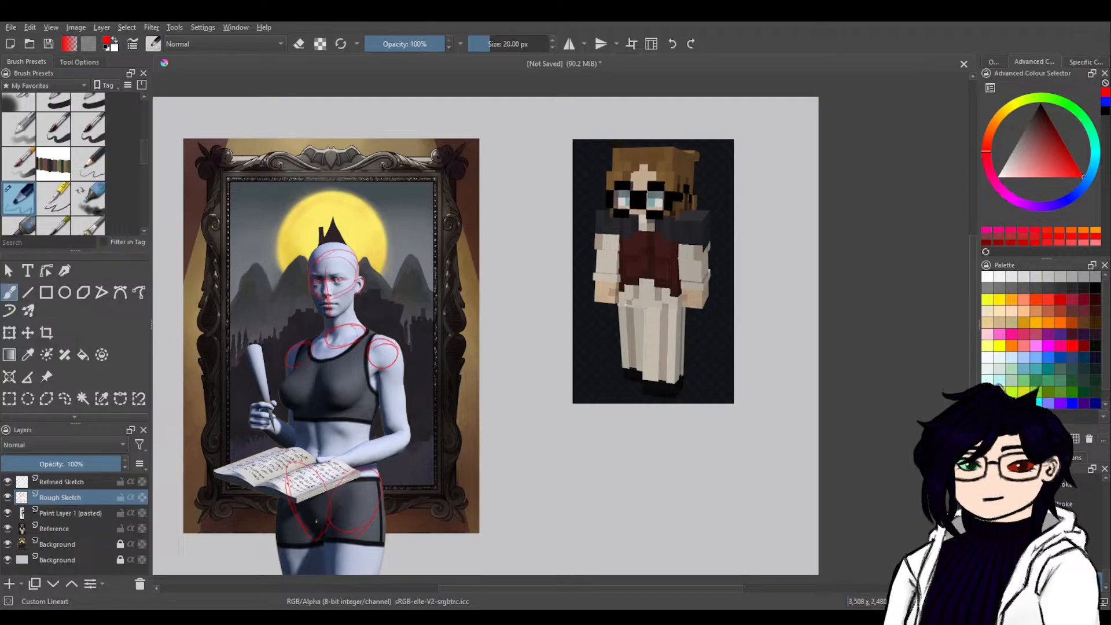
mouse_move(396, 428)
left_mouse_down()
mouse_move(410, 439)
mouse_move(387, 441)
mouse_move(347, 474)
left_mouse_up()
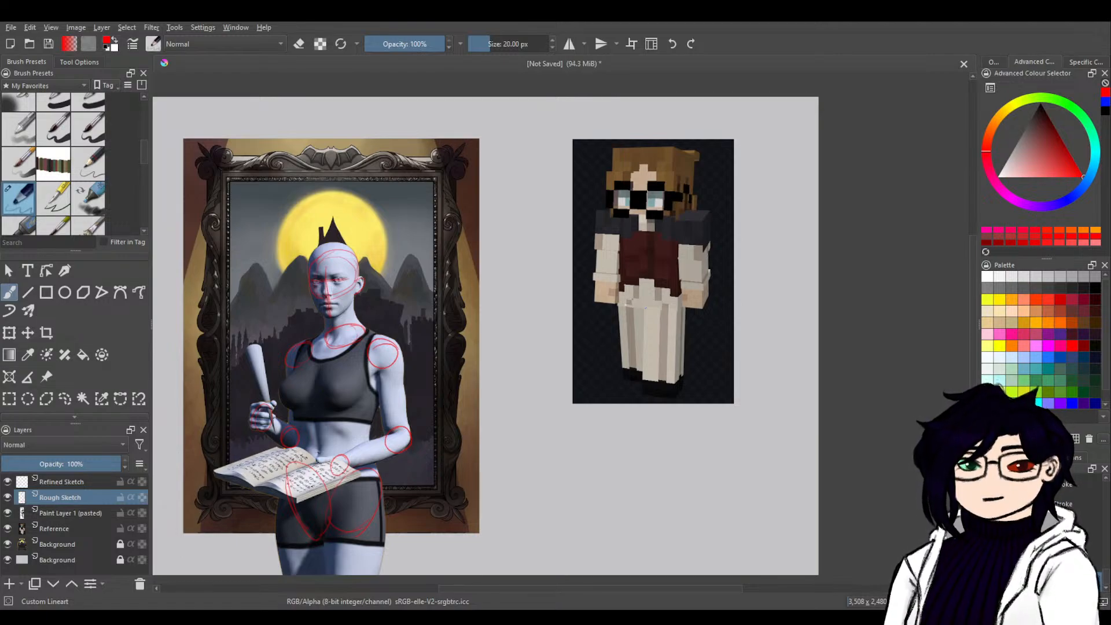
Trace the open book in red, including its outer edges, centre fold and page thickness.
left_click_drag(304, 466, 253, 489)
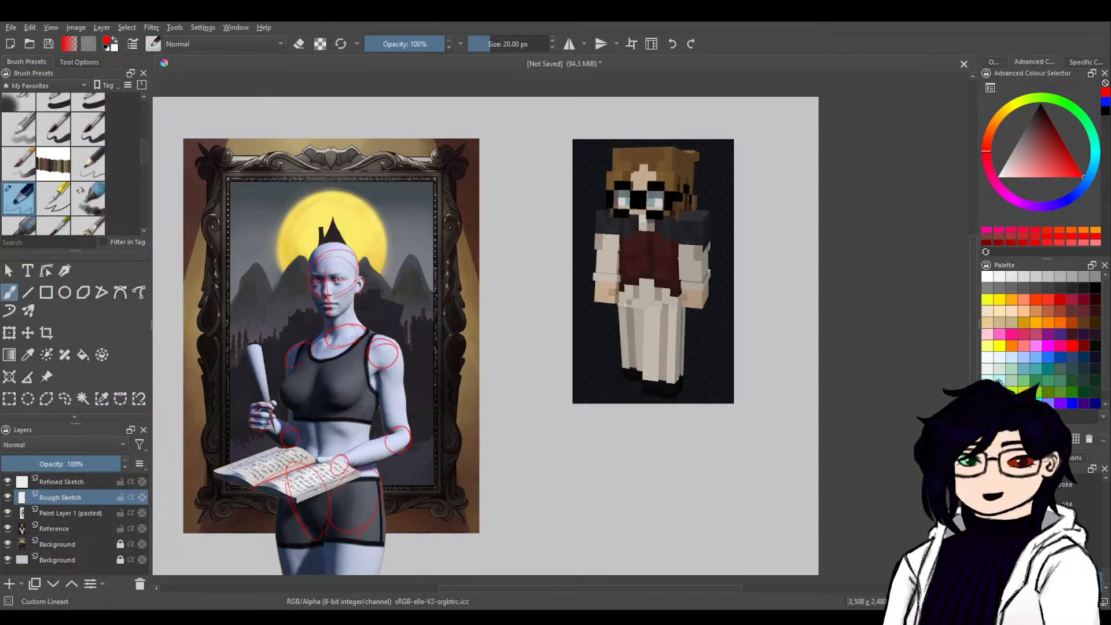
key("ctrl+plus")
key("ctrl+plus")
left_click_drag(345, 410, 662, 188)
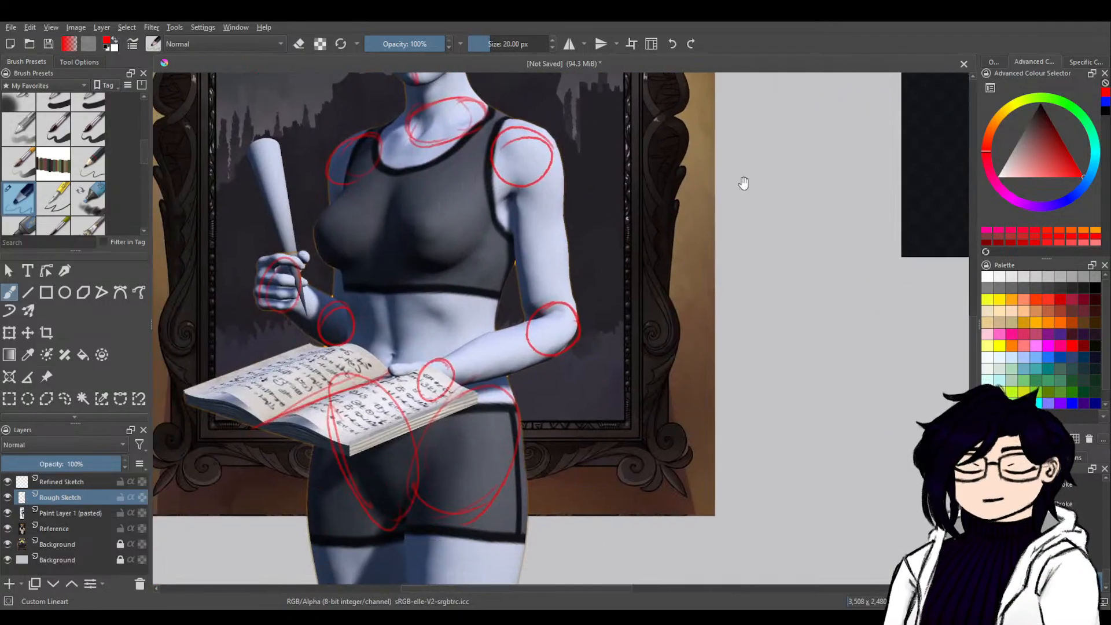
left_click_drag(495, 428, 648, 337)
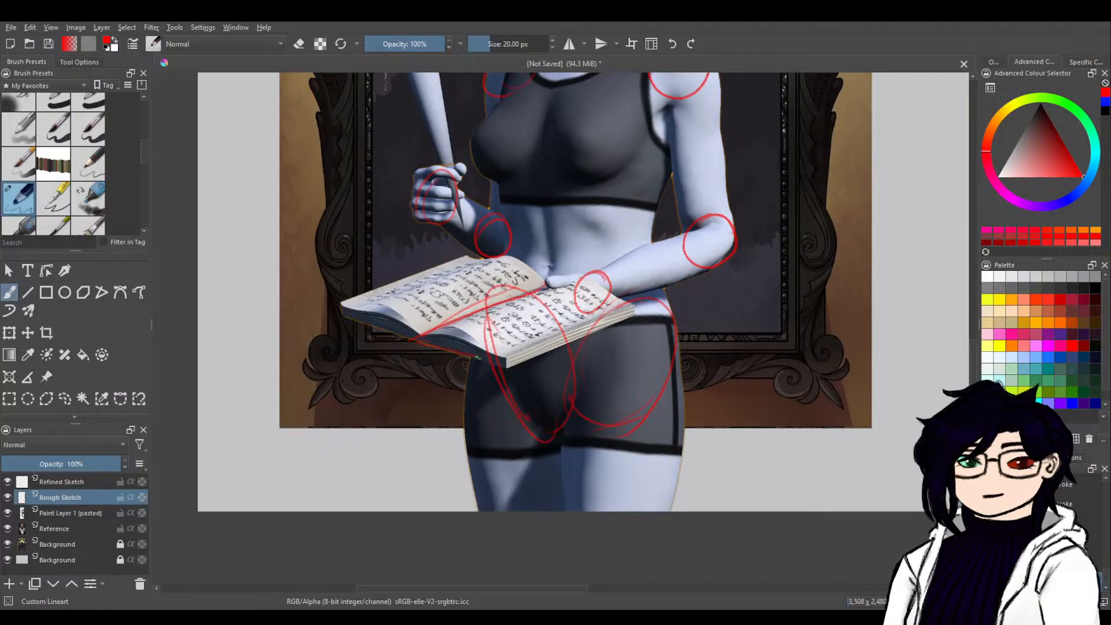
mouse_move(500, 367)
left_mouse_down()
mouse_move(637, 315)
mouse_move(588, 279)
mouse_move(556, 287)
mouse_move(497, 254)
mouse_move(464, 255)
mouse_move(340, 306)
mouse_move(420, 334)
mouse_move(354, 324)
left_mouse_up()
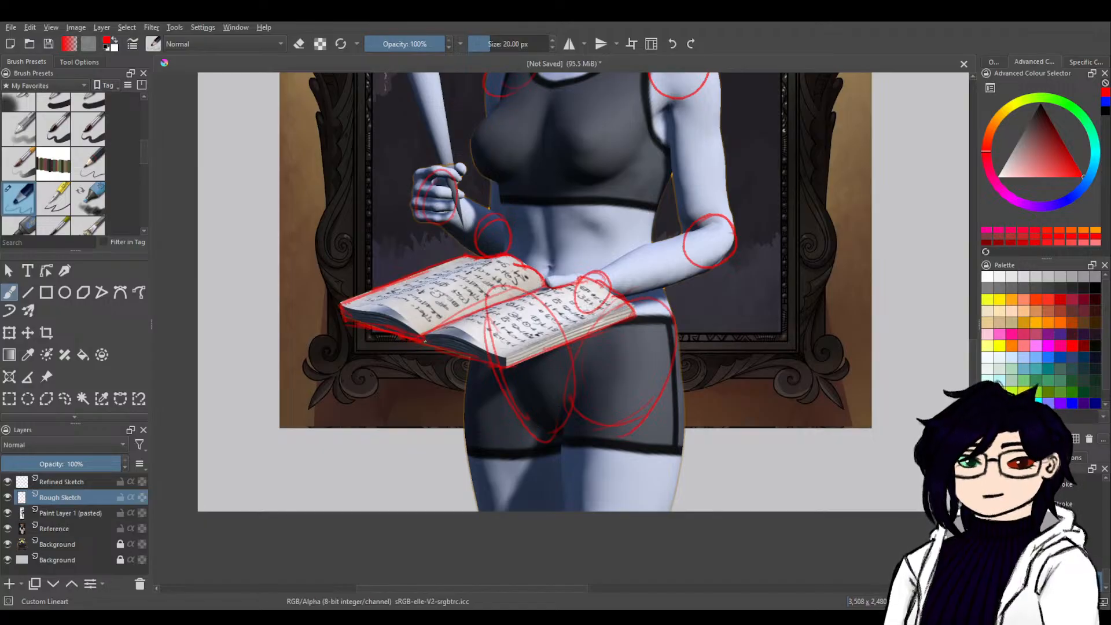
mouse_move(422, 337)
left_mouse_down()
mouse_move(376, 304)
mouse_move(337, 304)
mouse_move(505, 357)
mouse_move(633, 306)
left_mouse_up()
mouse_move(510, 360)
left_mouse_down()
mouse_move(445, 326)
mouse_move(418, 337)
left_mouse_up()
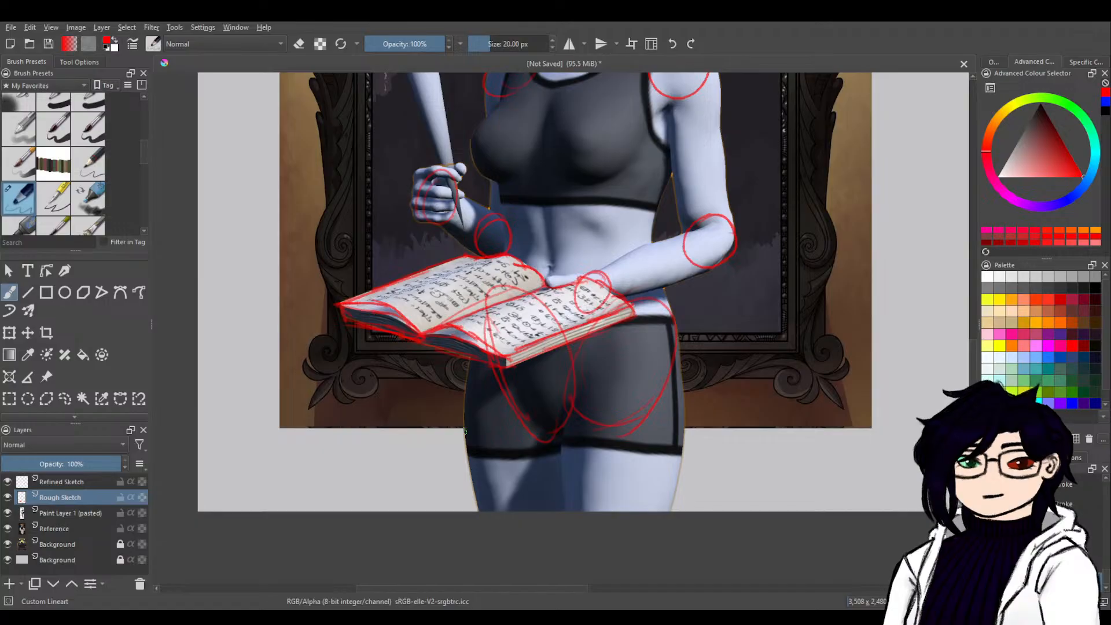
Outline the raised fist with its finger divisions and the hand resting on the open book in red.
left_click_drag(671, 306, 641, 436)
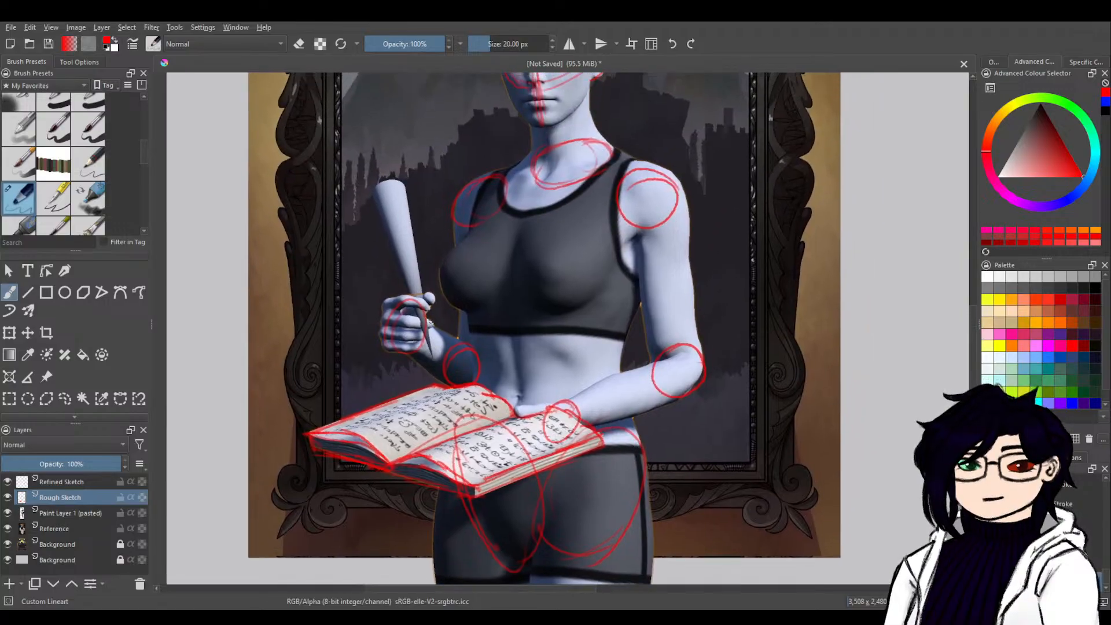
left_click_drag(426, 315, 431, 349)
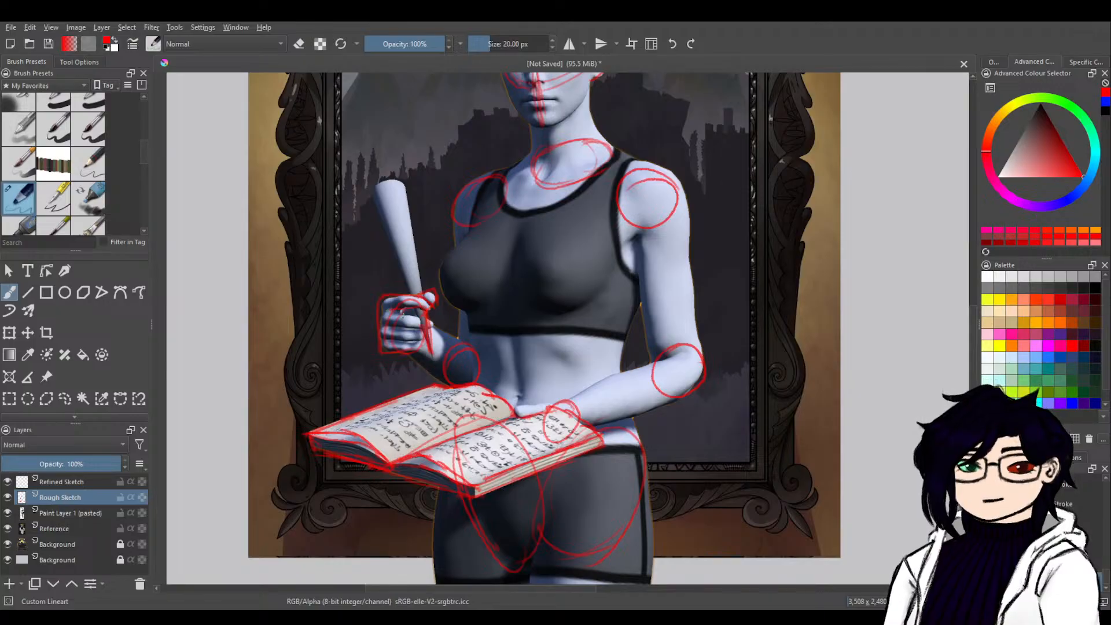
mouse_move(393, 316)
left_mouse_down()
mouse_move(421, 316)
mouse_move(404, 341)
mouse_move(424, 343)
left_mouse_up()
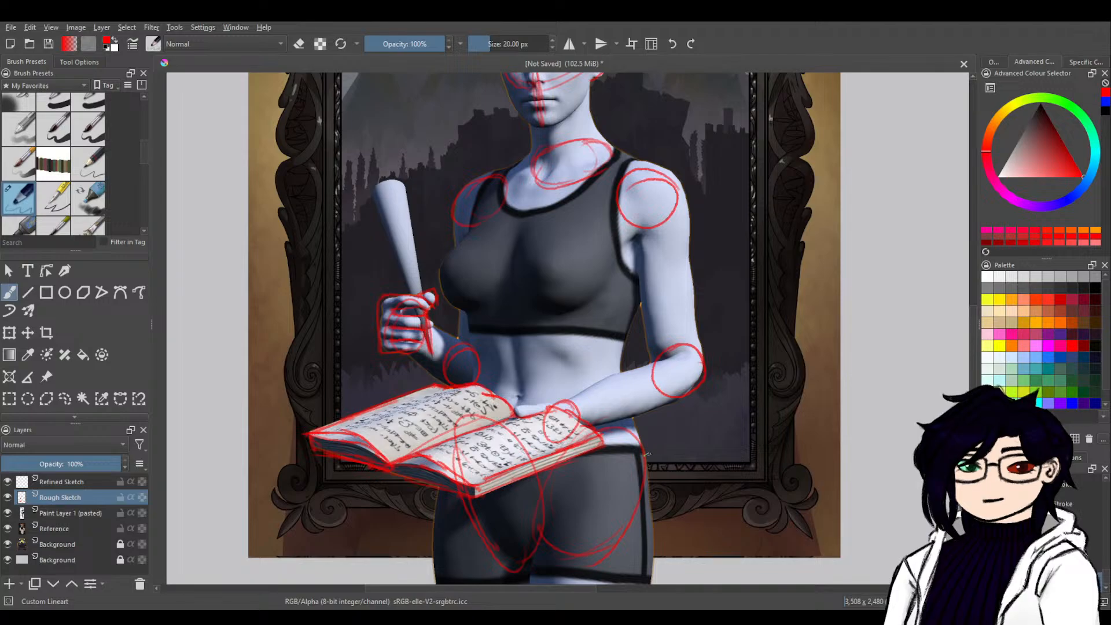
left_click_drag(566, 403, 517, 408)
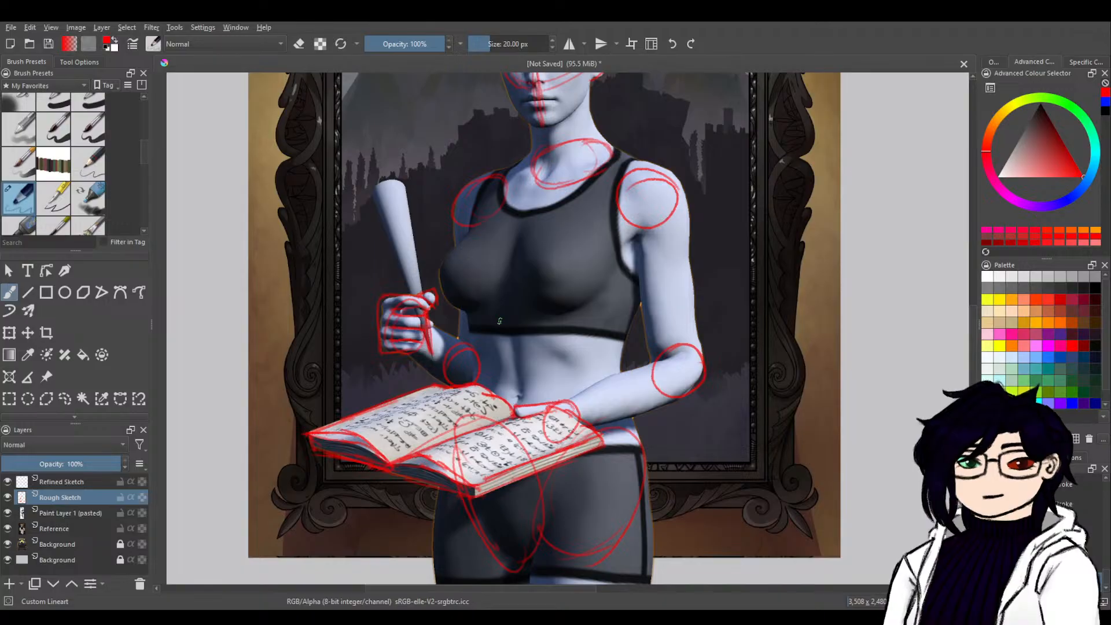
Draw a horizontal guideline under the chest and a centre line from the neck base down to the book.
left_click_drag(464, 313, 577, 321)
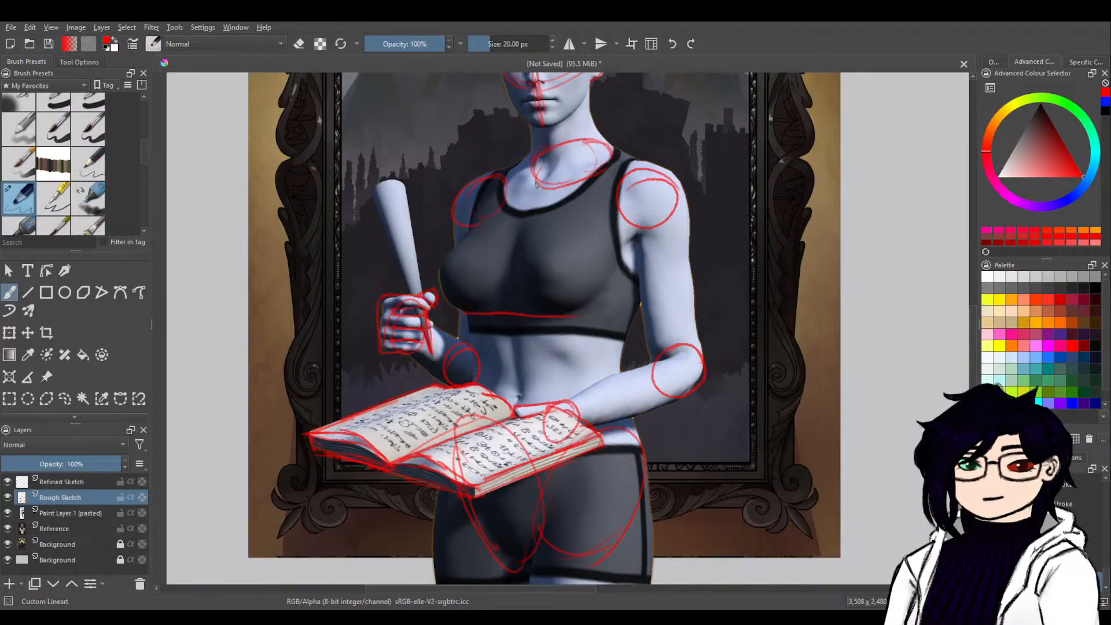
mouse_move(536, 184)
left_mouse_down()
mouse_move(506, 281)
mouse_move(512, 370)
left_mouse_up()
left_click_drag(501, 324, 518, 412)
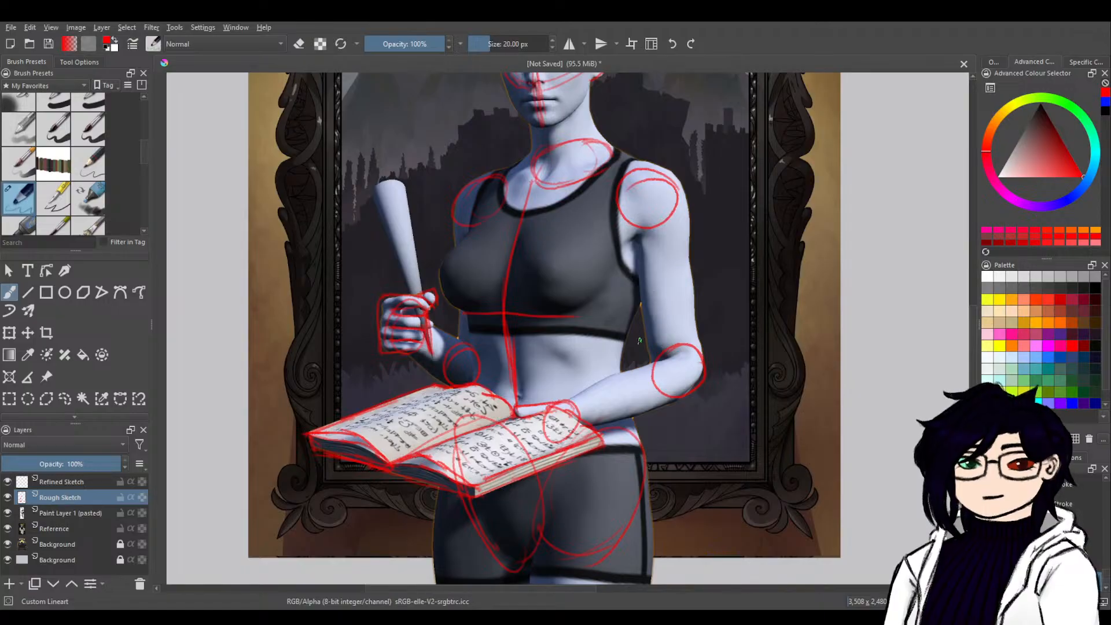
Hide the pasted figure layer and sketch both sides of the ribcage and the waist line down to the hip.
left_click(7, 513)
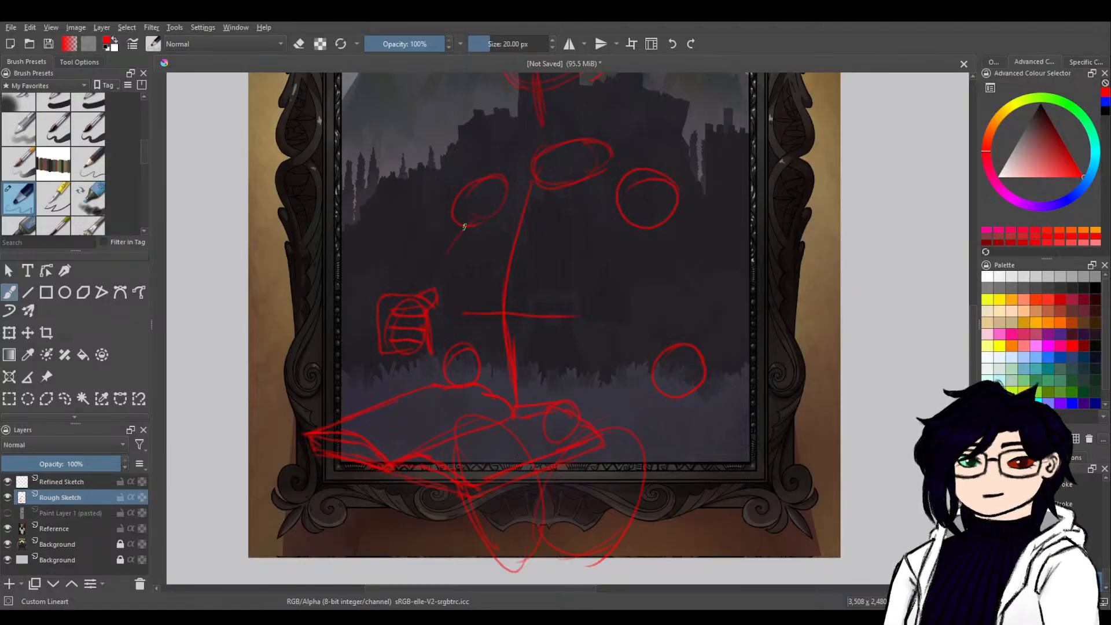
mouse_move(461, 230)
left_mouse_down()
mouse_move(440, 261)
mouse_move(450, 248)
mouse_move(461, 315)
left_mouse_up()
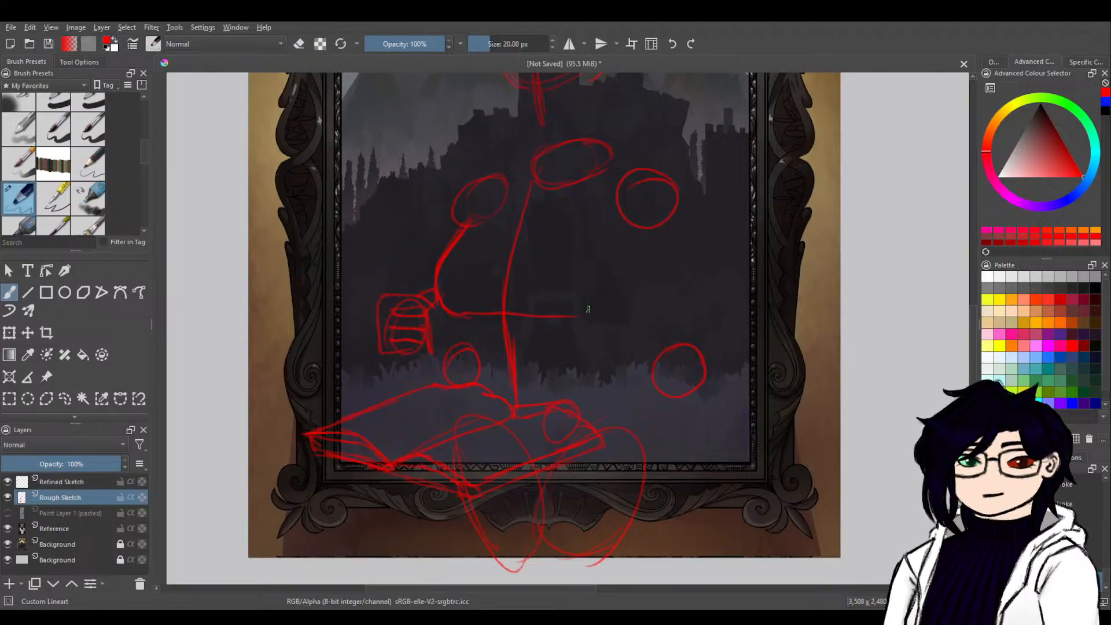
mouse_move(607, 219)
left_mouse_down()
mouse_move(608, 290)
mouse_move(563, 314)
left_mouse_up()
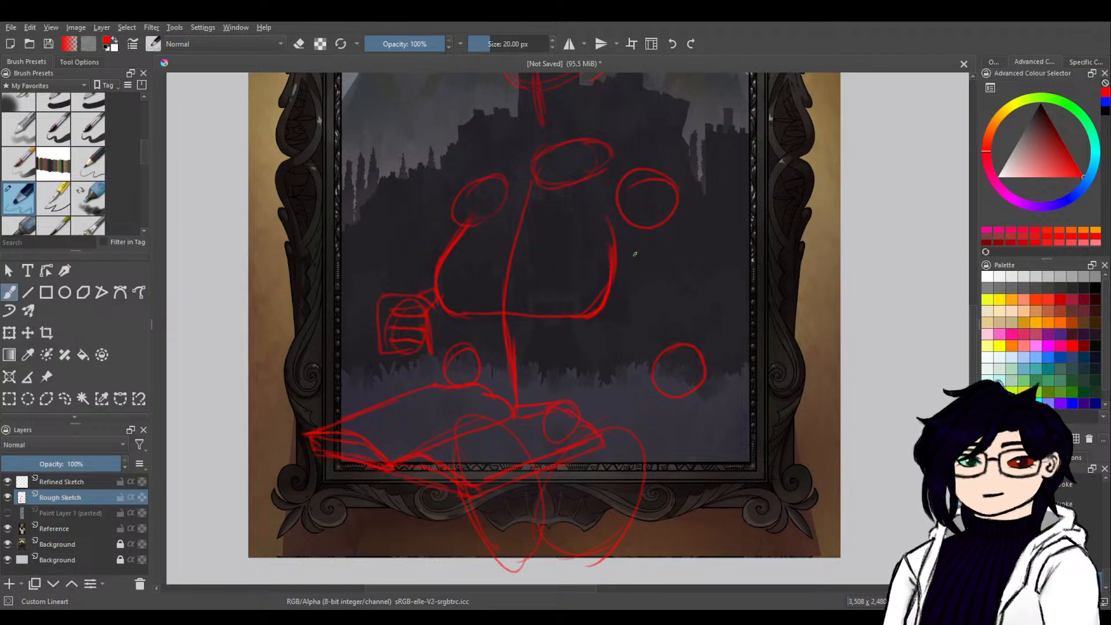
mouse_move(633, 244)
left_mouse_down()
mouse_move(621, 361)
mouse_move(621, 293)
mouse_move(637, 437)
mouse_move(639, 440)
left_mouse_up()
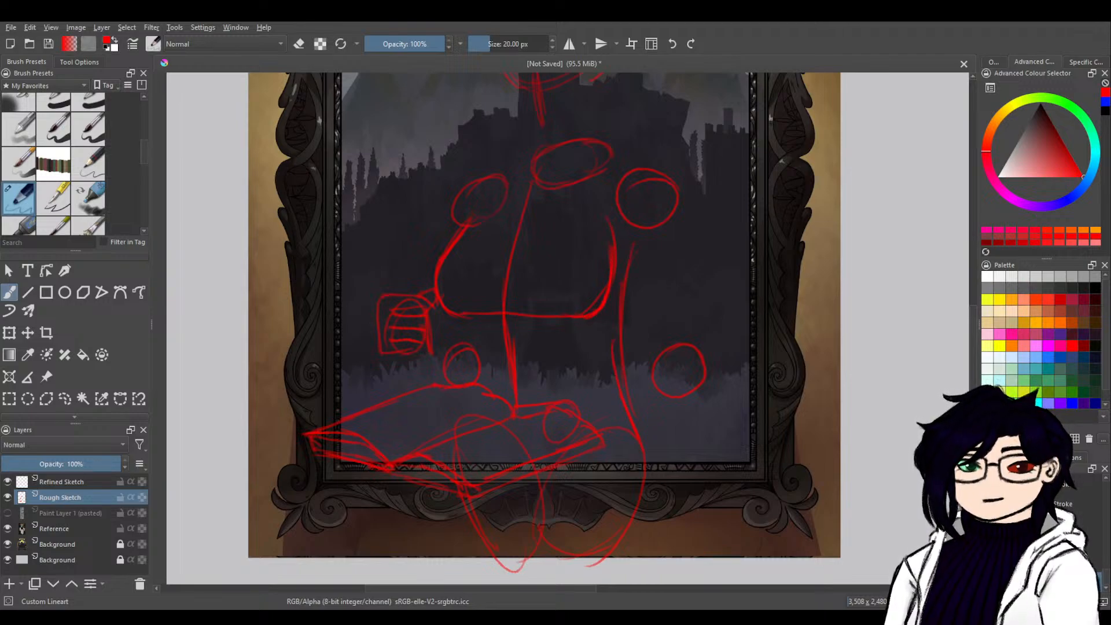
Draw the forearm crossing the waist to the book and both edges of its upper arm between shoulder and elbow circles.
left_click_drag(675, 346, 571, 397)
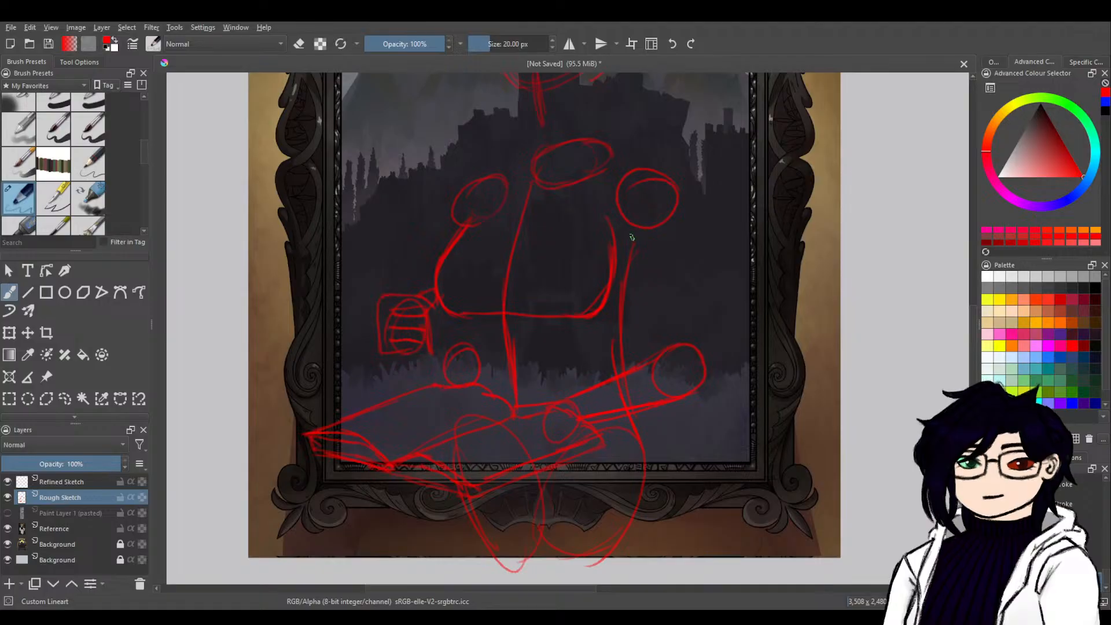
left_click_drag(642, 294, 654, 351)
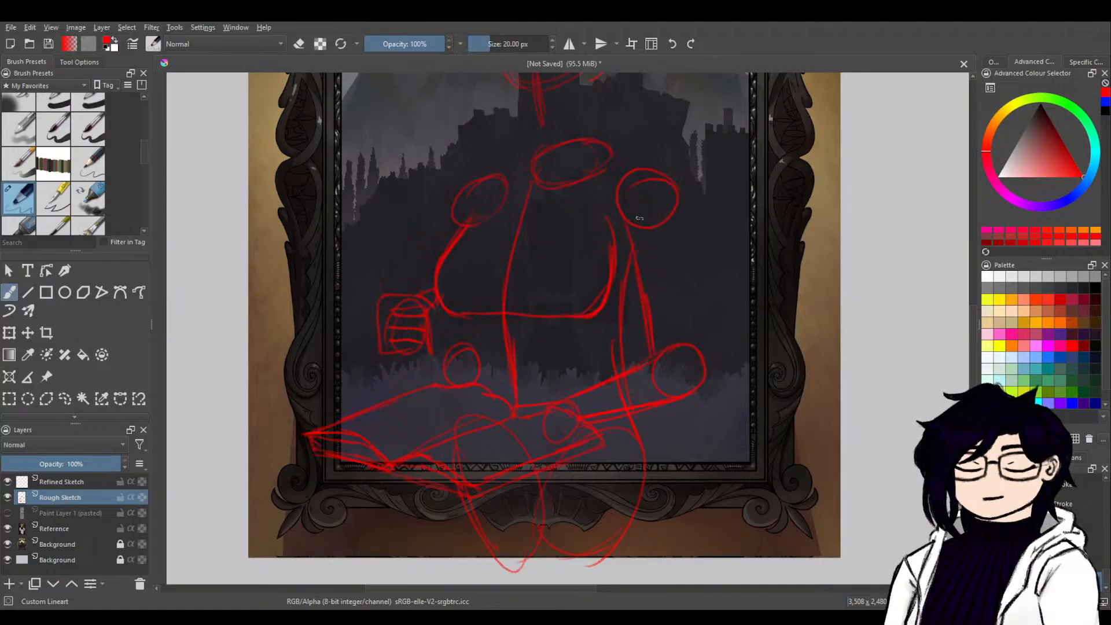
key("ctrl+z")
left_click_drag(625, 223, 650, 346)
left_click_drag(644, 297, 653, 354)
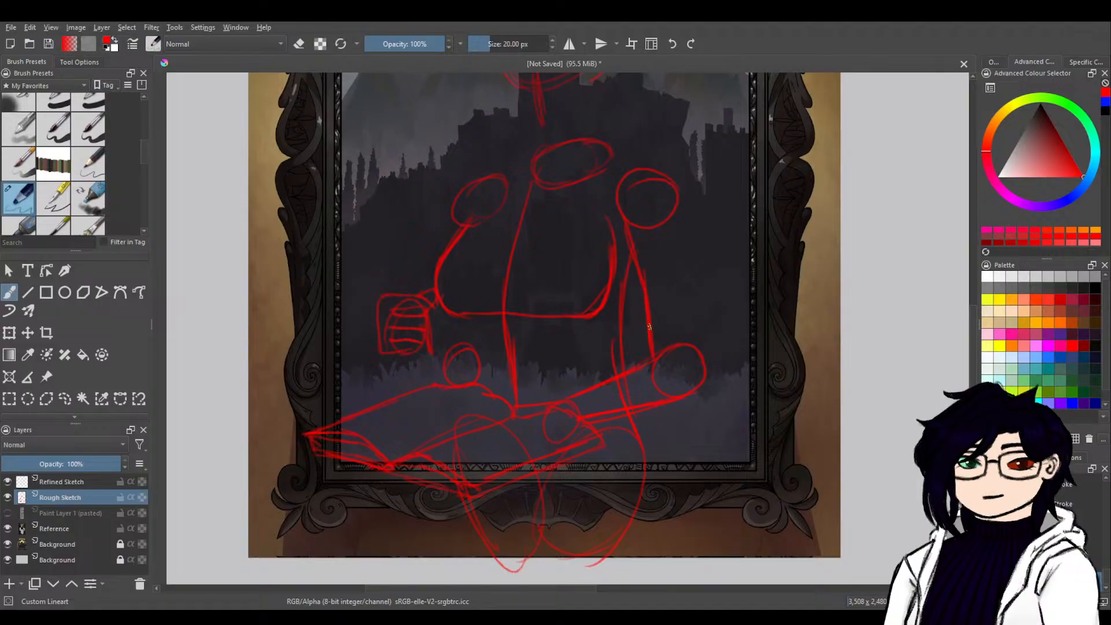
left_click_drag(679, 196, 699, 341)
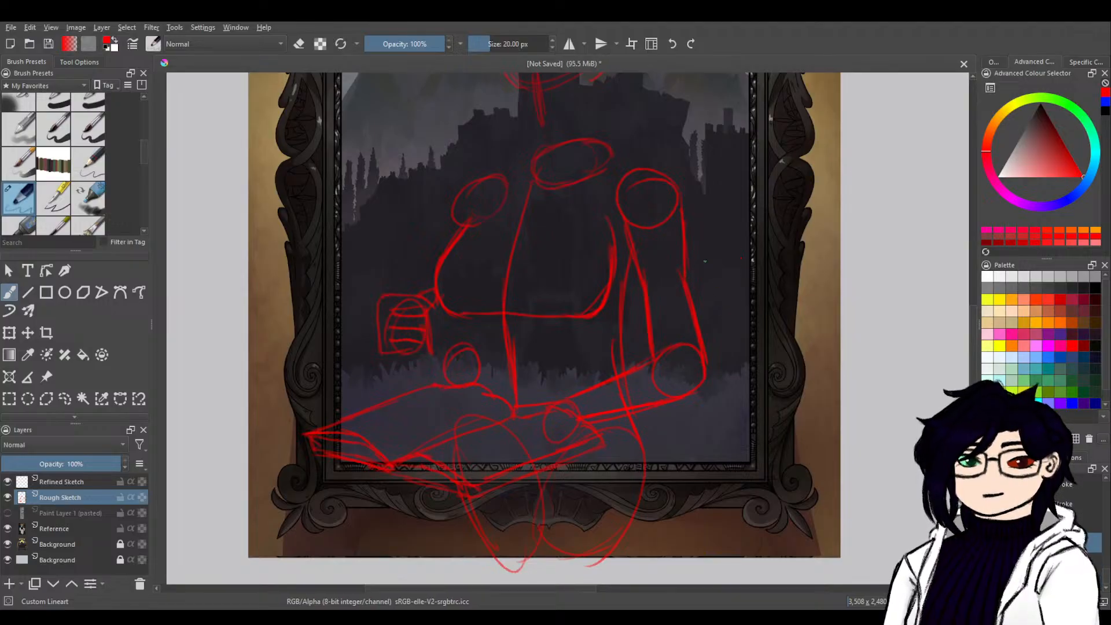
left_click_drag(653, 294, 642, 269)
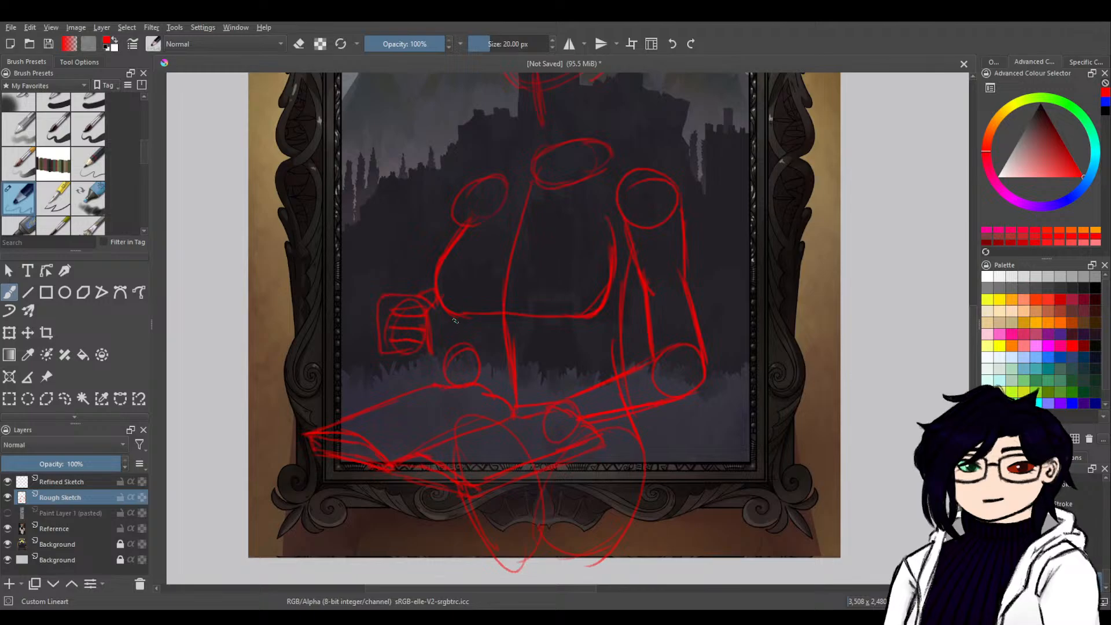
Connect the raised hand's forearm and upper arm to its elbow circle, and sketch a quill-like shape rising from the fist.
mouse_move(458, 320)
left_mouse_down()
mouse_move(456, 349)
mouse_move(483, 347)
left_mouse_up()
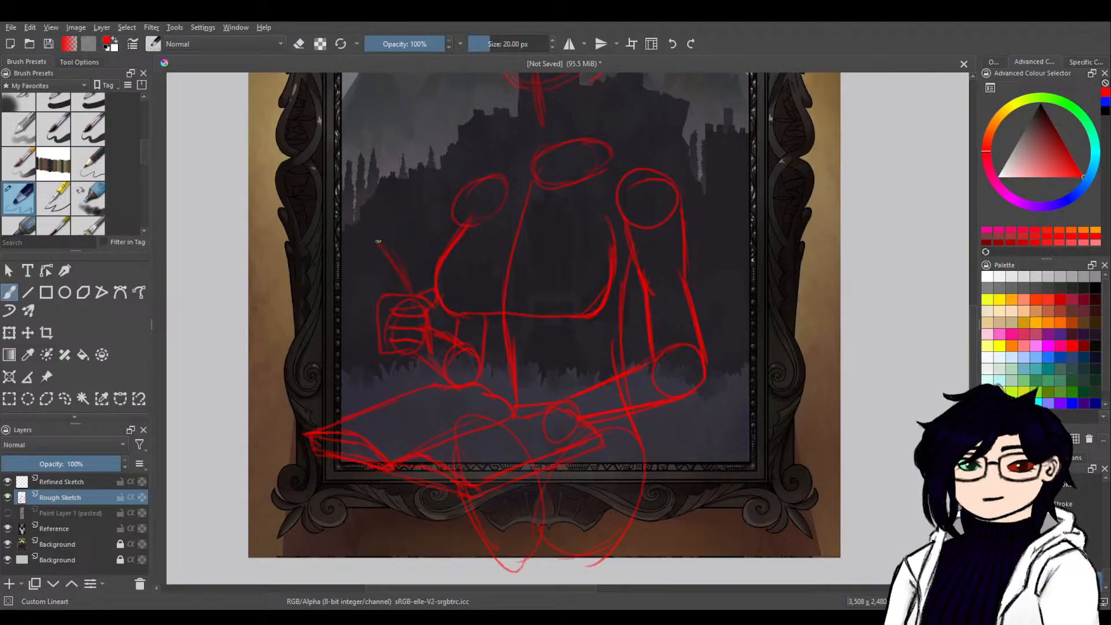
left_click_drag(377, 236, 408, 278)
left_click_drag(397, 241, 421, 298)
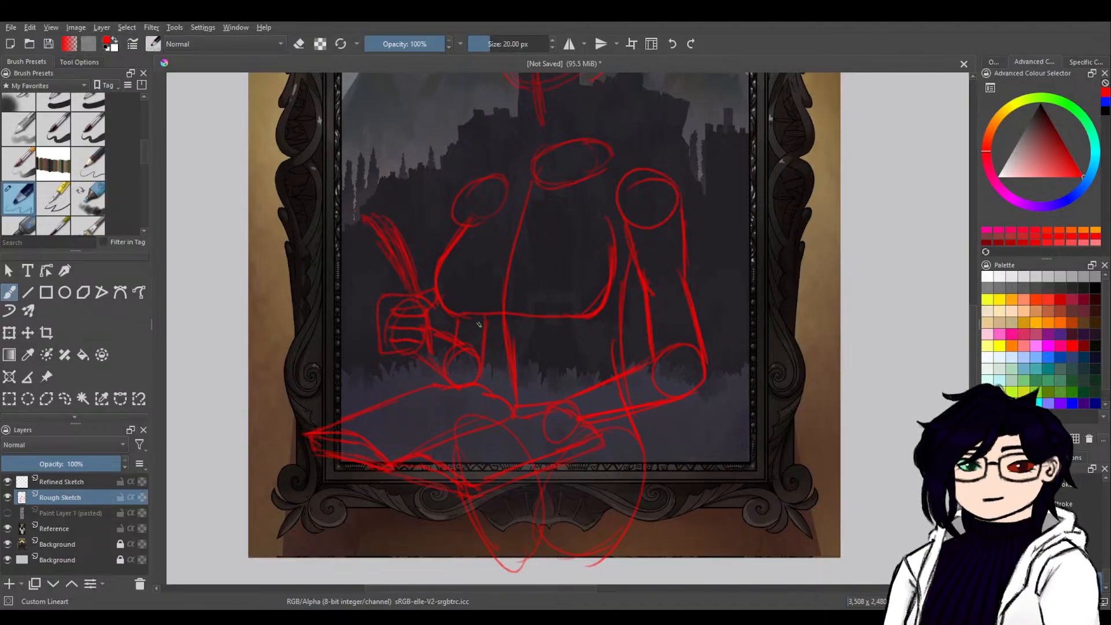
Reinforce the waist line beside the raised arm's elbow and extend both outer hip lines down past the picture frame's lower edge.
left_click_drag(487, 331, 485, 355)
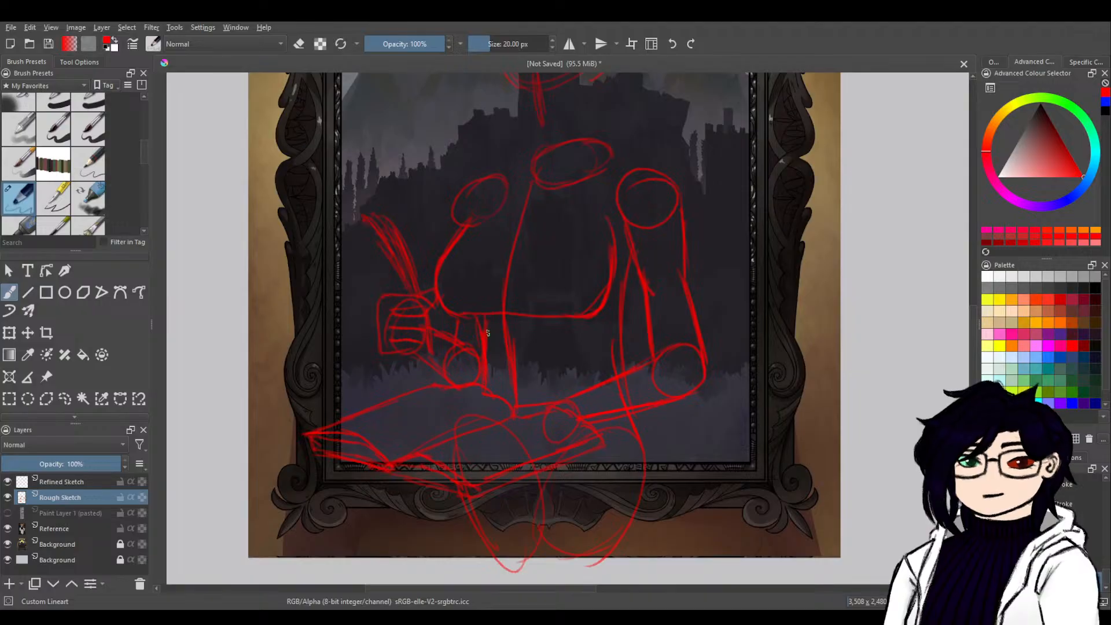
left_click_drag(477, 313, 483, 351)
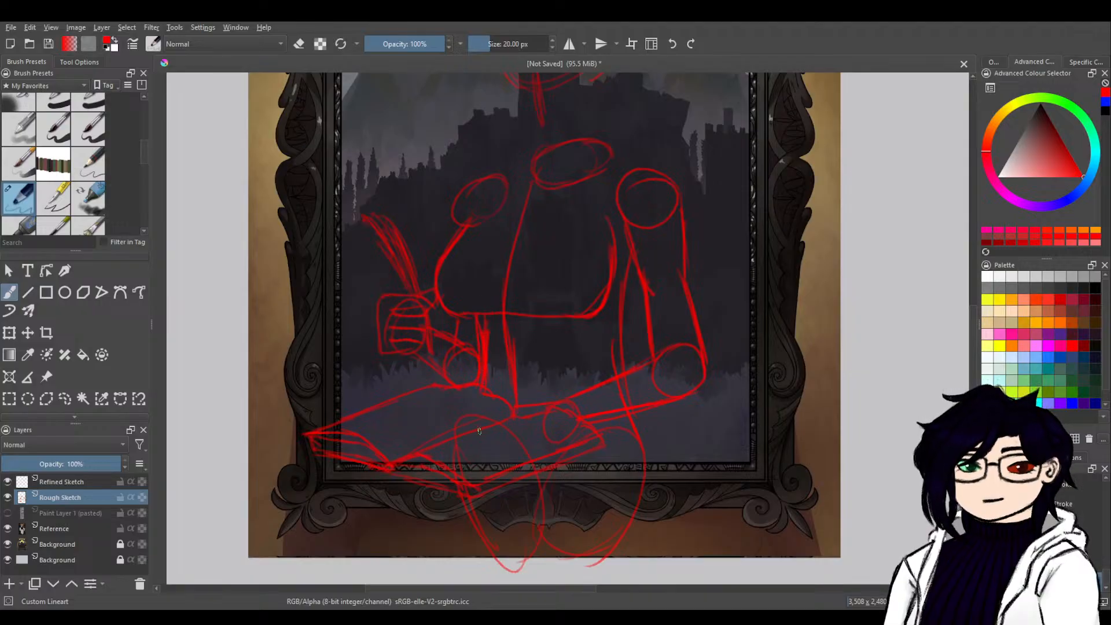
left_click_drag(453, 484, 447, 572)
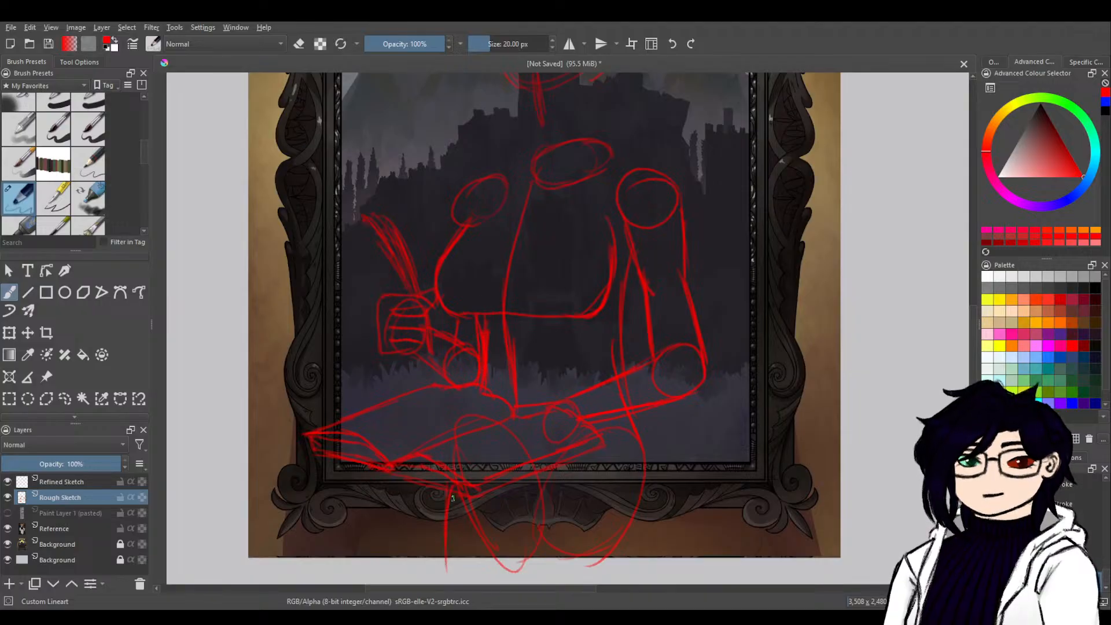
left_click_drag(451, 443, 447, 576)
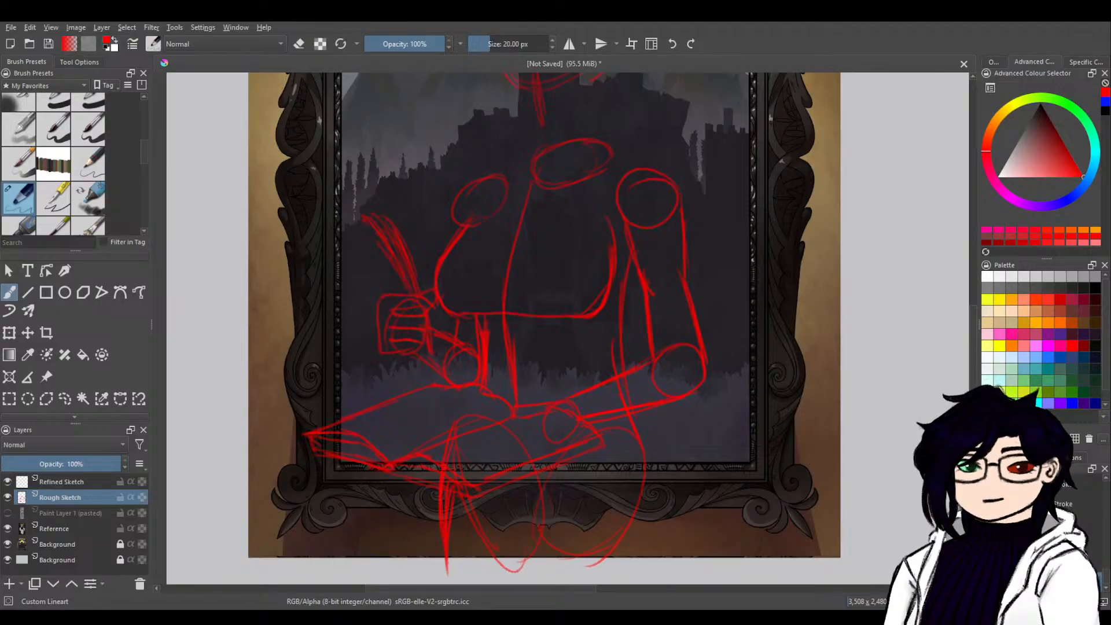
left_click_drag(640, 442, 645, 556)
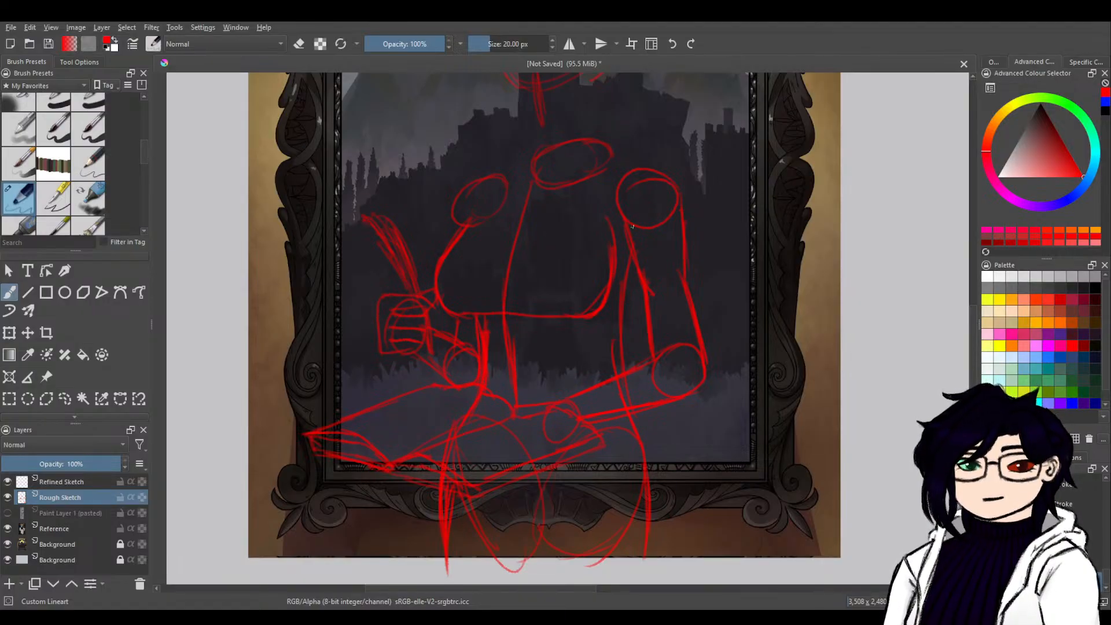
Sketch the jaw down to a pointed chin, both sides of the neck, and the shoulder slopes out to the shoulder circles.
left_click_drag(645, 178, 698, 388)
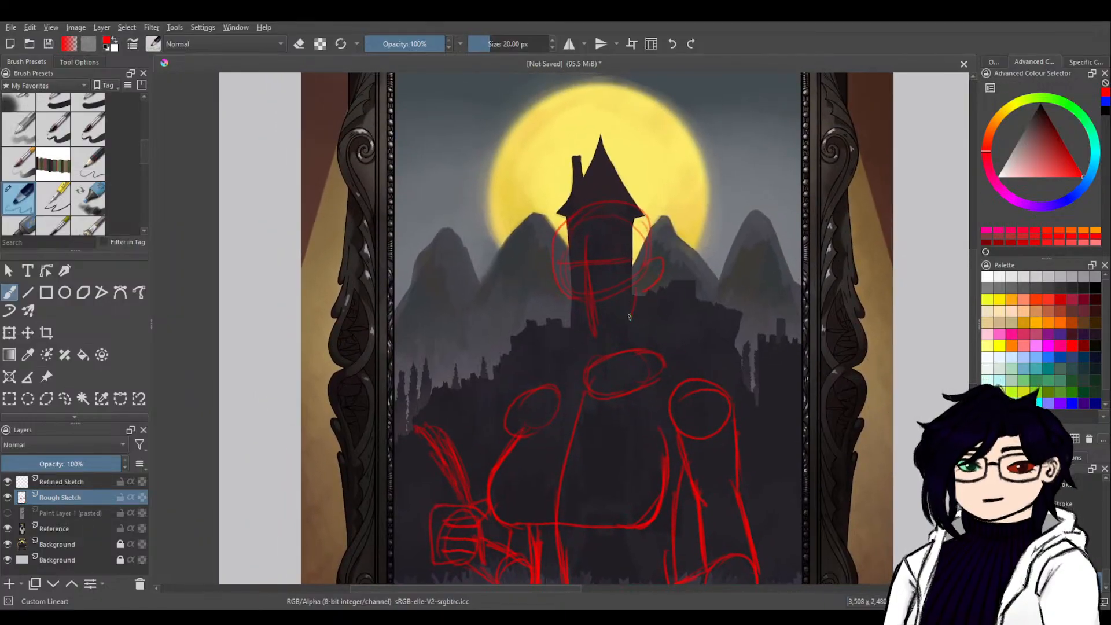
mouse_move(639, 294)
left_mouse_down()
mouse_move(630, 322)
mouse_move(594, 346)
left_mouse_up()
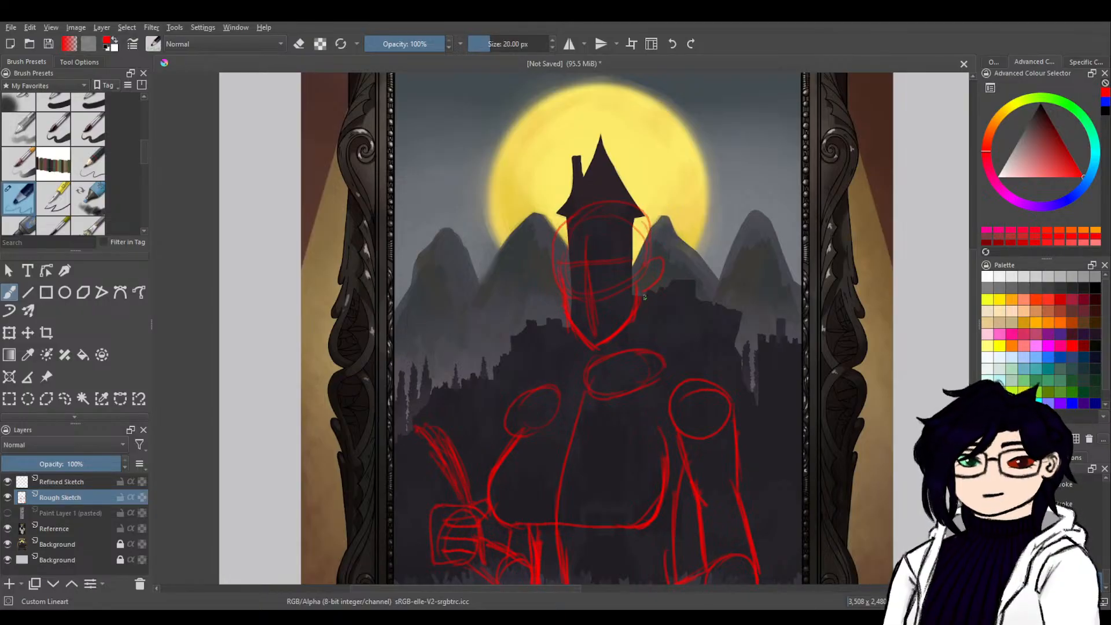
left_click_drag(642, 304, 665, 365)
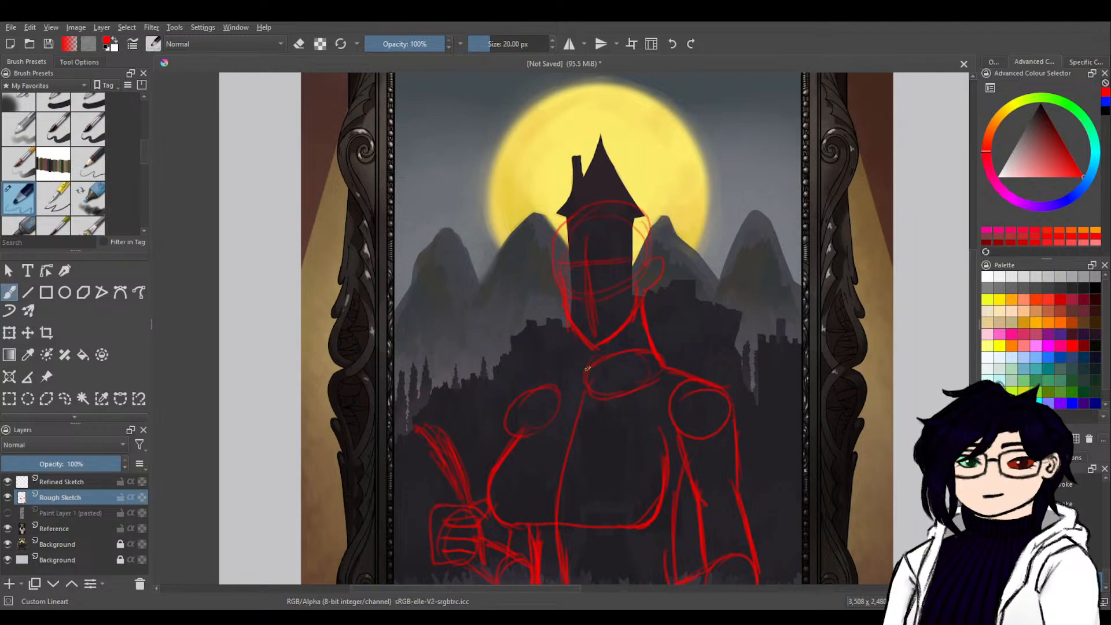
left_click_drag(587, 368, 518, 399)
mouse_move(586, 342)
left_mouse_down()
mouse_move(587, 377)
mouse_move(588, 364)
left_mouse_up()
Add short strokes between the thigh ovals at the lower edge of the picture.
mouse_move(714, 501)
left_mouse_down()
mouse_move(787, 312)
mouse_move(693, 434)
left_mouse_up()
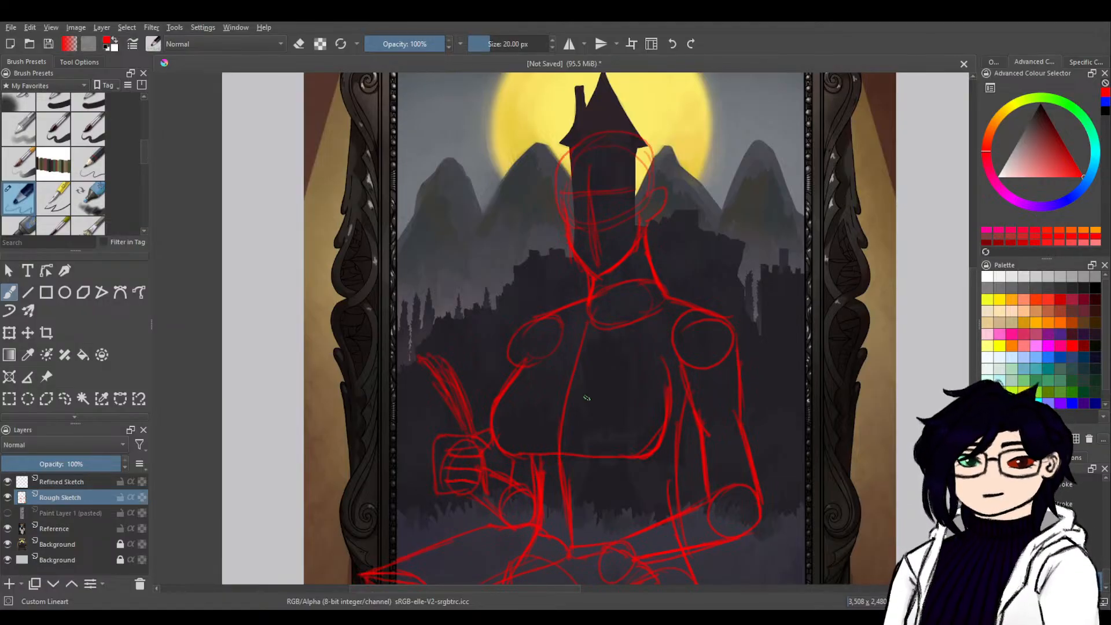
left_click_drag(728, 526, 762, 273)
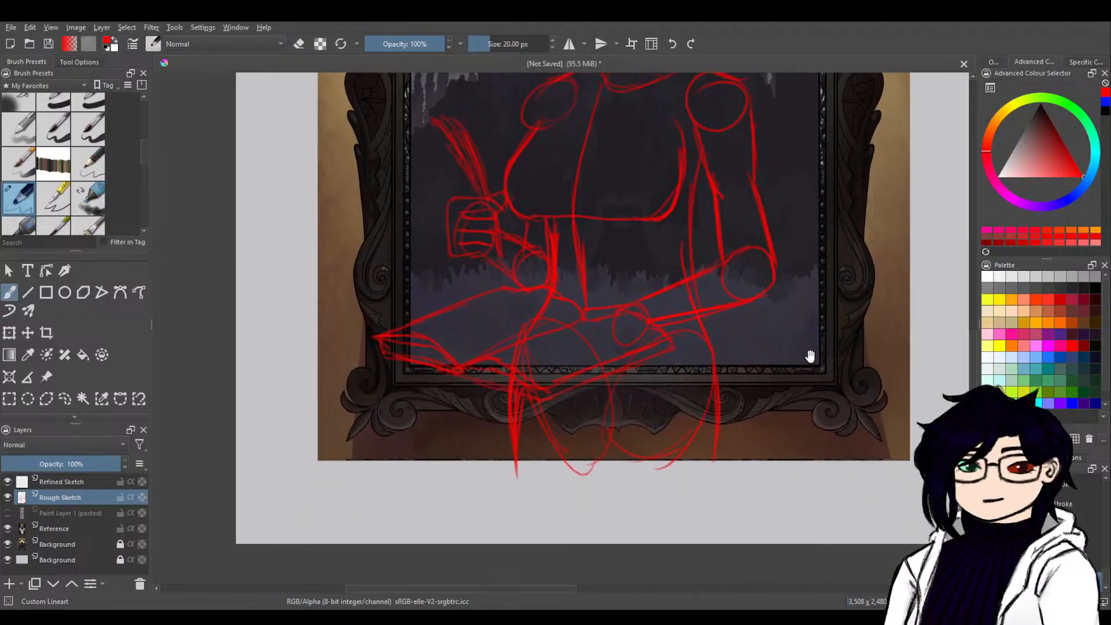
left_click_drag(808, 355, 776, 447)
mouse_move(585, 544)
left_mouse_down()
mouse_move(568, 499)
mouse_move(577, 527)
left_mouse_up()
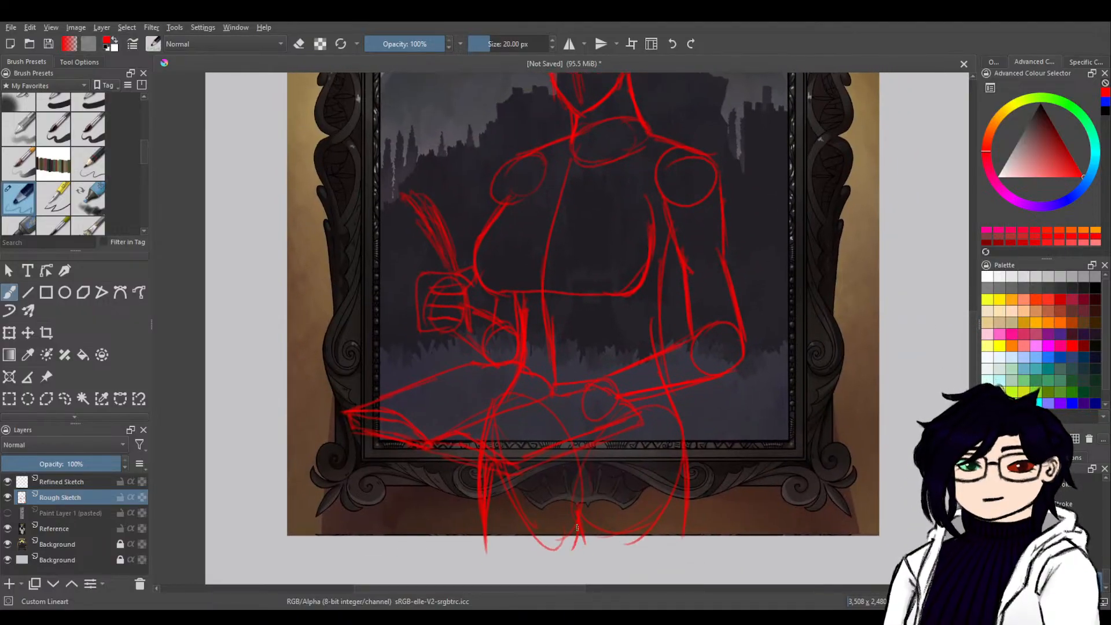
On the Refined Sketch layer, trace the face's side and jaw in blue, redrawing the jawline between chin and ear.
left_click(90, 488)
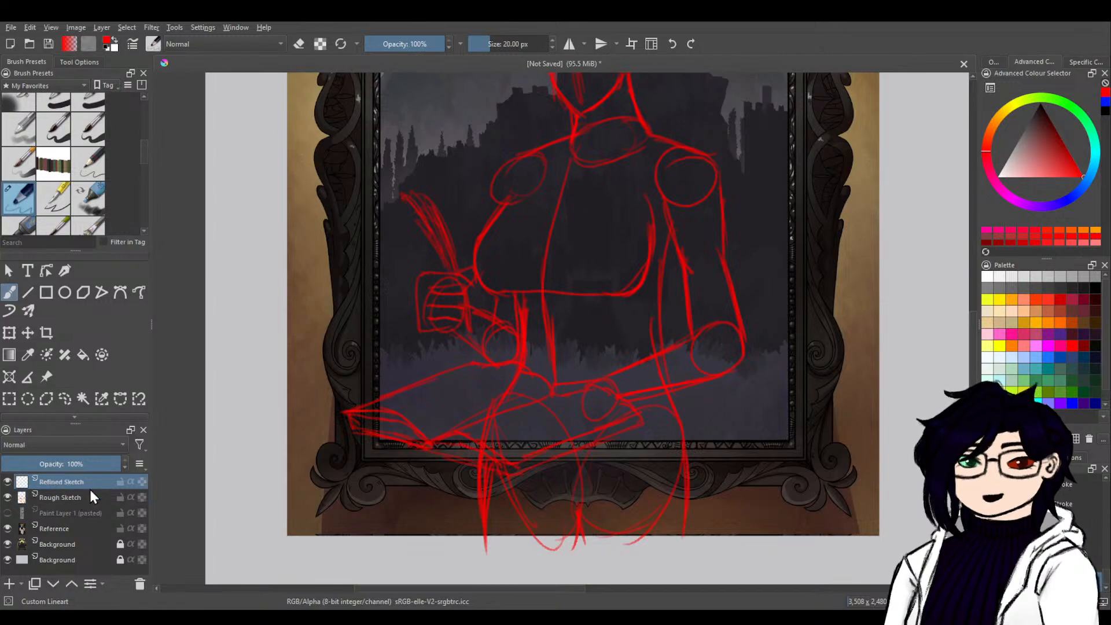
left_click(1105, 103)
mouse_move(737, 253)
left_mouse_down()
mouse_move(777, 301)
mouse_move(783, 362)
left_mouse_up()
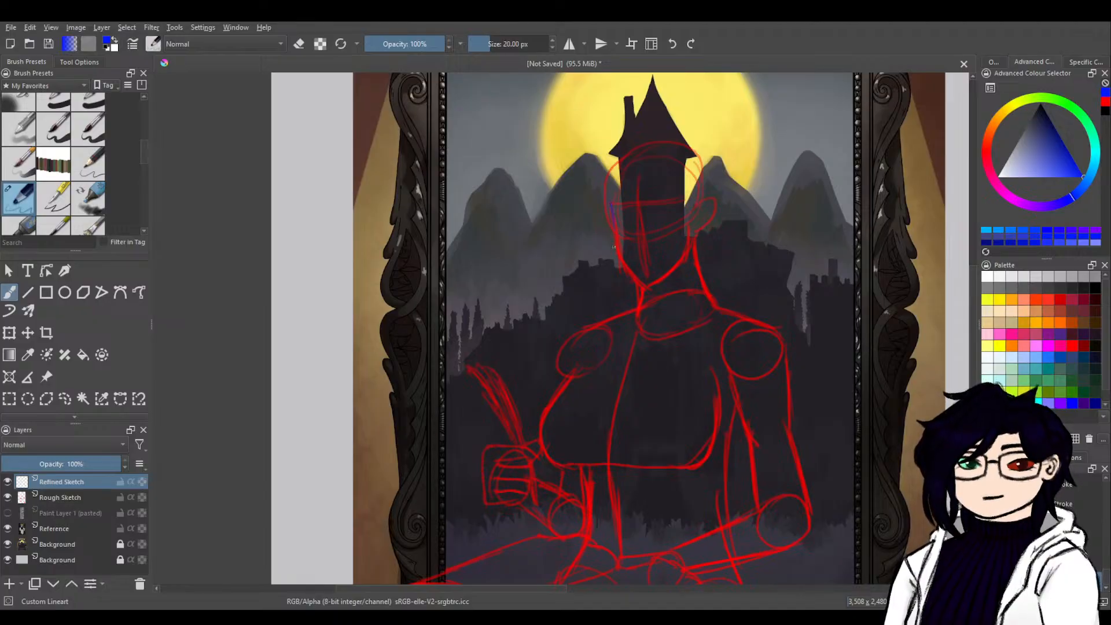
mouse_move(612, 204)
left_mouse_down()
mouse_move(625, 273)
mouse_move(618, 252)
mouse_move(641, 287)
mouse_move(670, 272)
mouse_move(642, 290)
mouse_move(687, 252)
left_mouse_up()
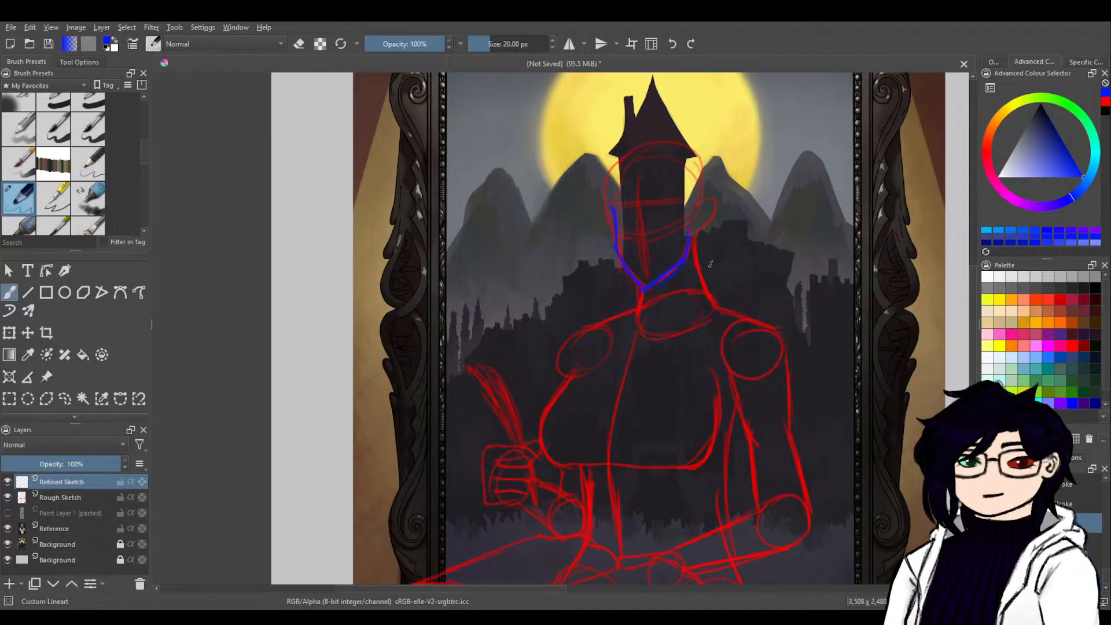
key("ctrl+z")
key("ctrl+z")
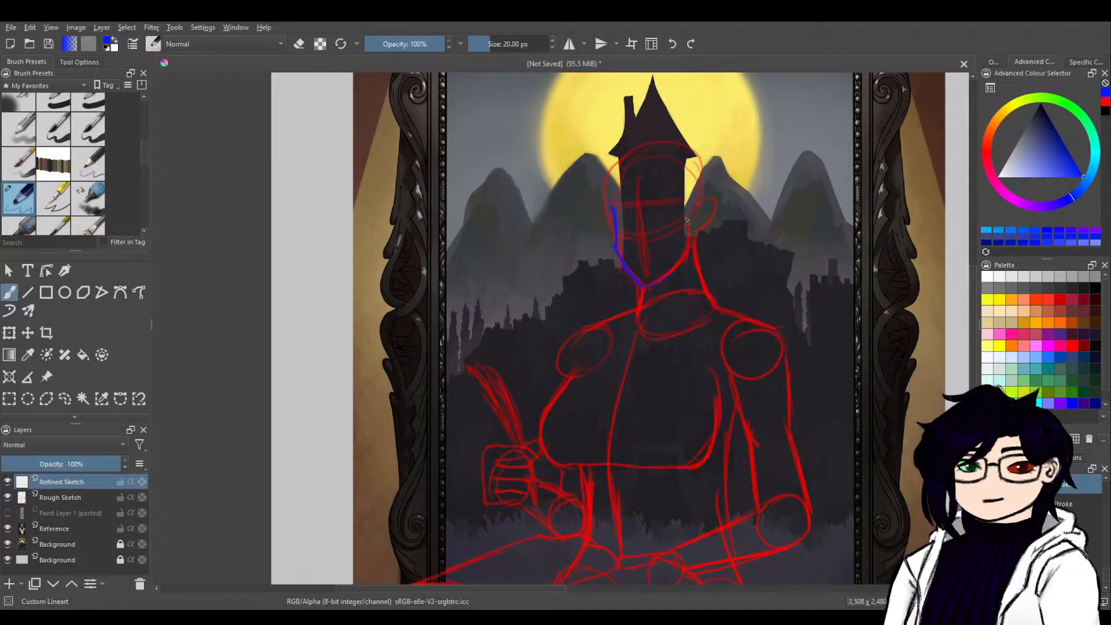
left_click_drag(658, 282, 642, 291)
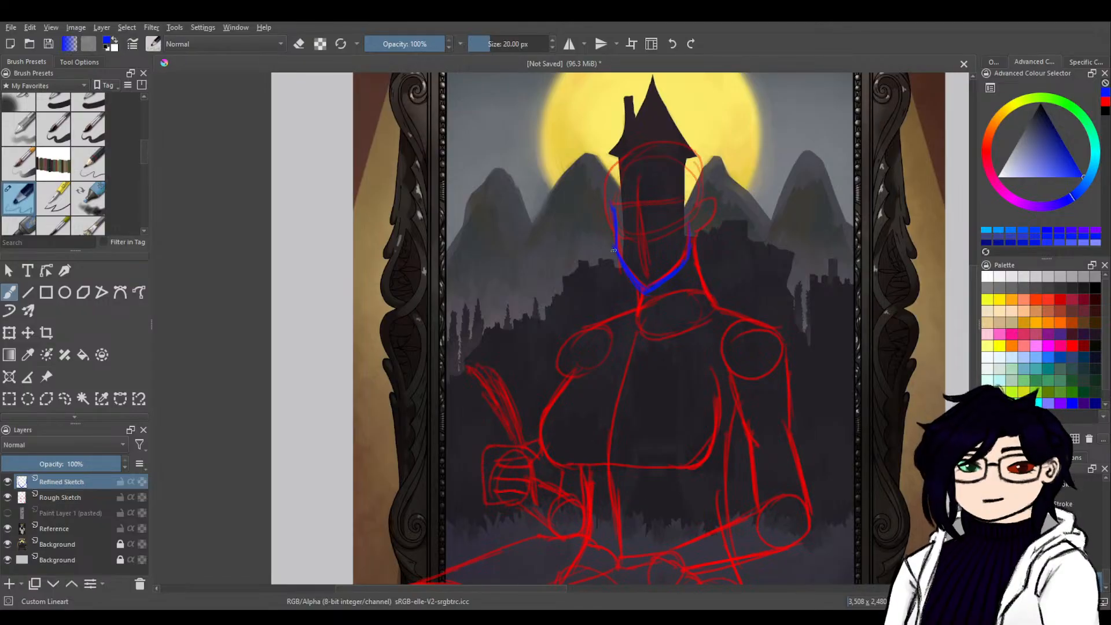
Draw the skull outline, ear, both eyes with brows, nose and mouth in blue over the rough head.
mouse_move(607, 207)
left_mouse_down()
mouse_move(642, 150)
mouse_move(687, 150)
mouse_move(679, 144)
mouse_move(710, 196)
mouse_move(709, 164)
mouse_move(717, 206)
mouse_move(698, 205)
mouse_move(716, 199)
mouse_move(697, 233)
mouse_move(707, 225)
mouse_move(639, 250)
mouse_move(678, 215)
left_mouse_up()
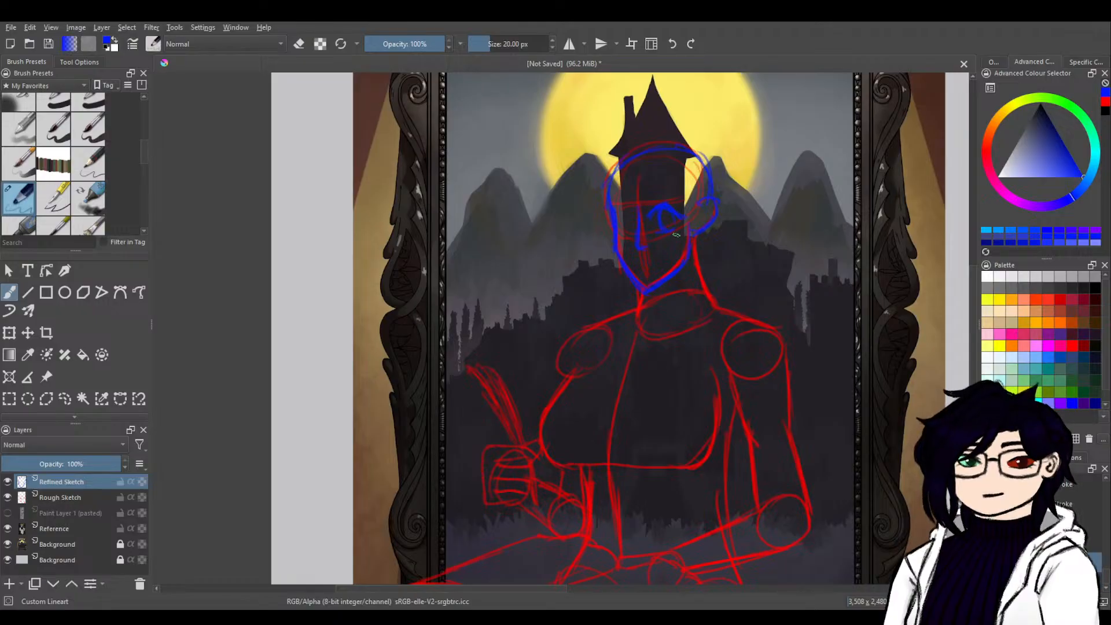
key("ctrl+z")
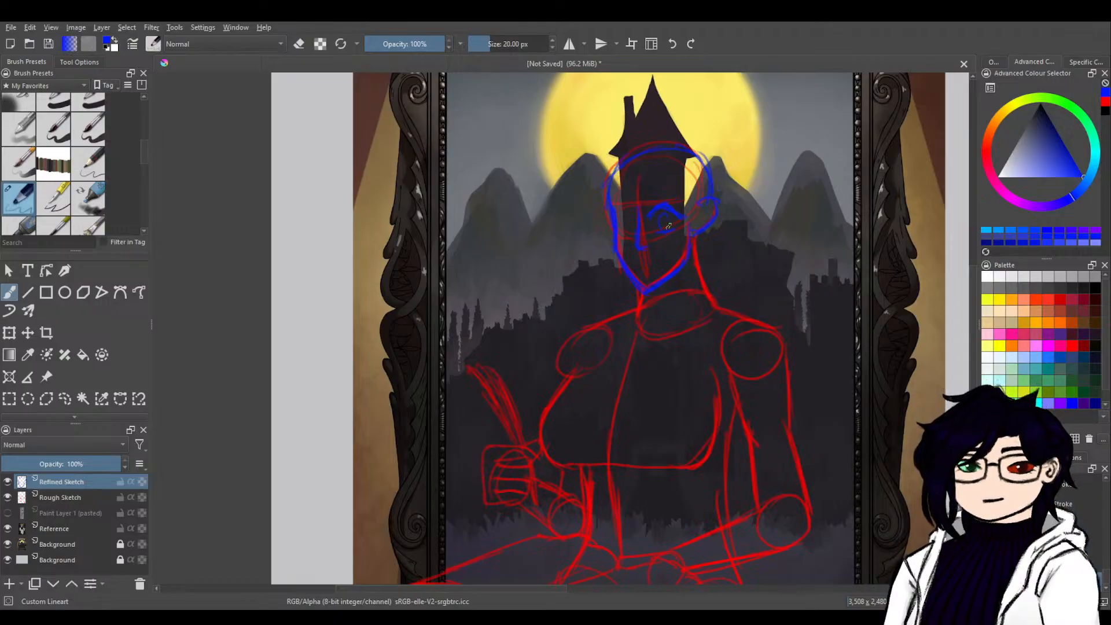
left_click_drag(668, 214, 671, 230)
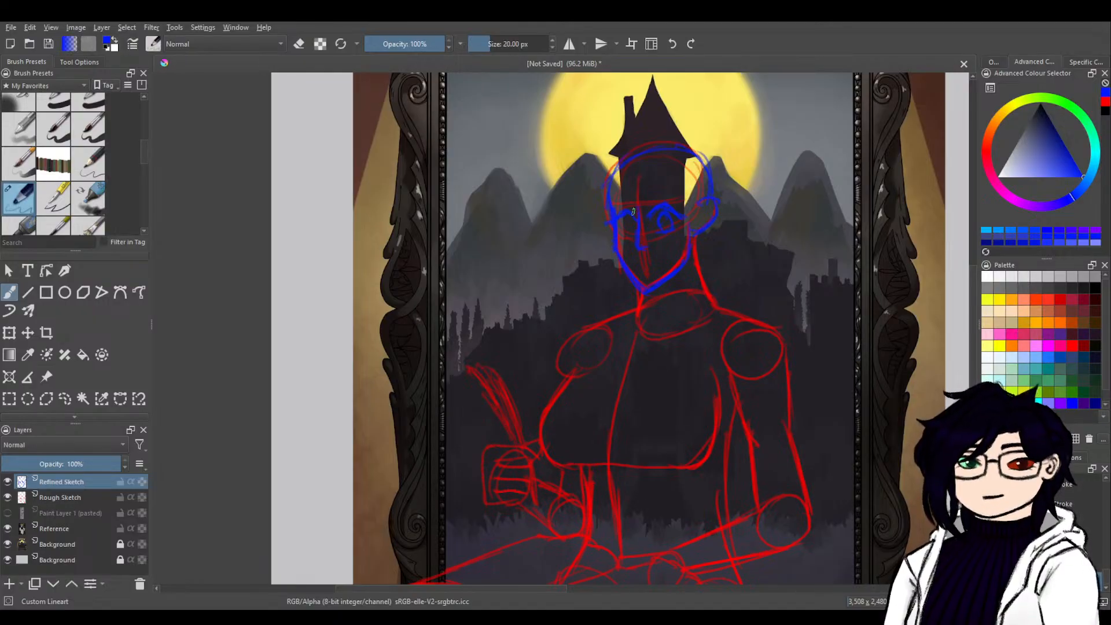
mouse_move(627, 222)
left_mouse_down()
mouse_move(623, 234)
mouse_move(635, 233)
mouse_move(619, 235)
left_mouse_up()
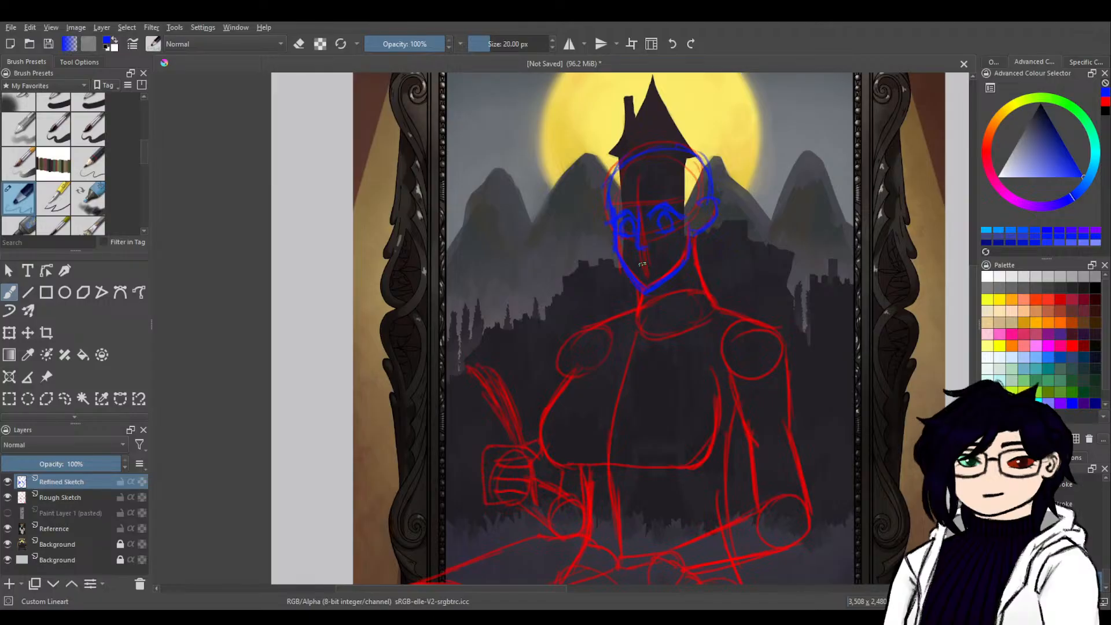
left_click_drag(637, 262, 652, 261)
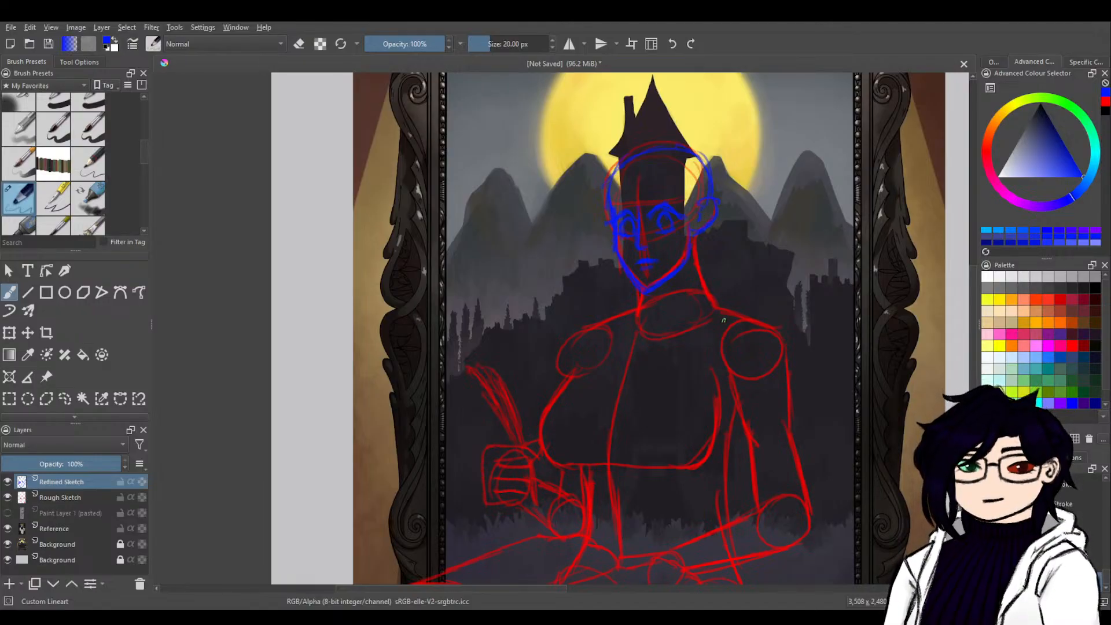
left_click_drag(694, 259, 713, 302)
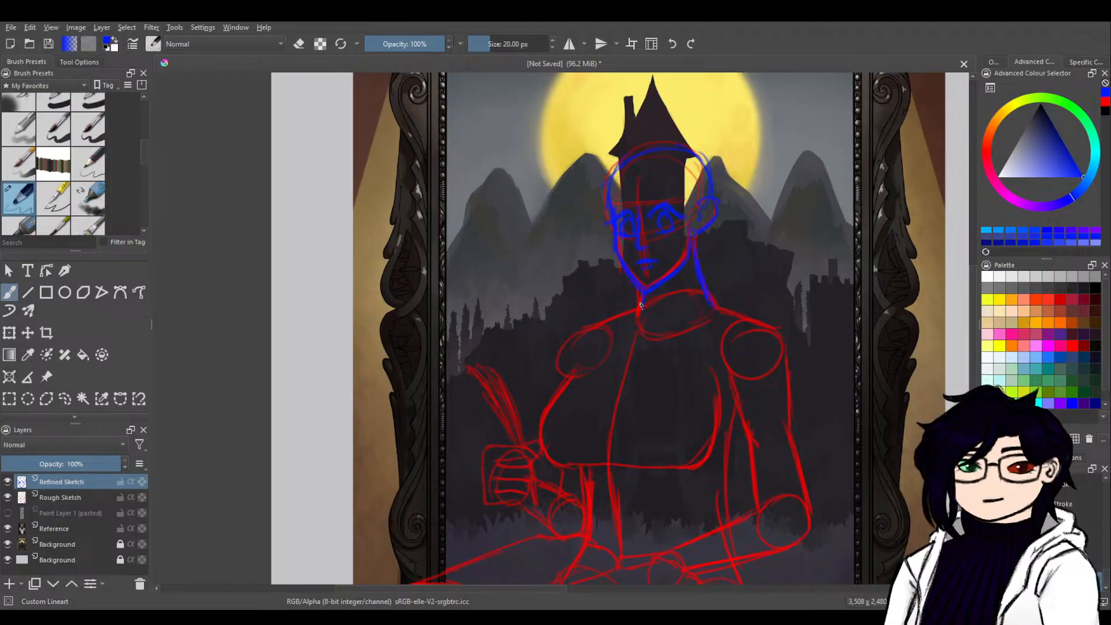
left_click_drag(696, 249, 702, 295)
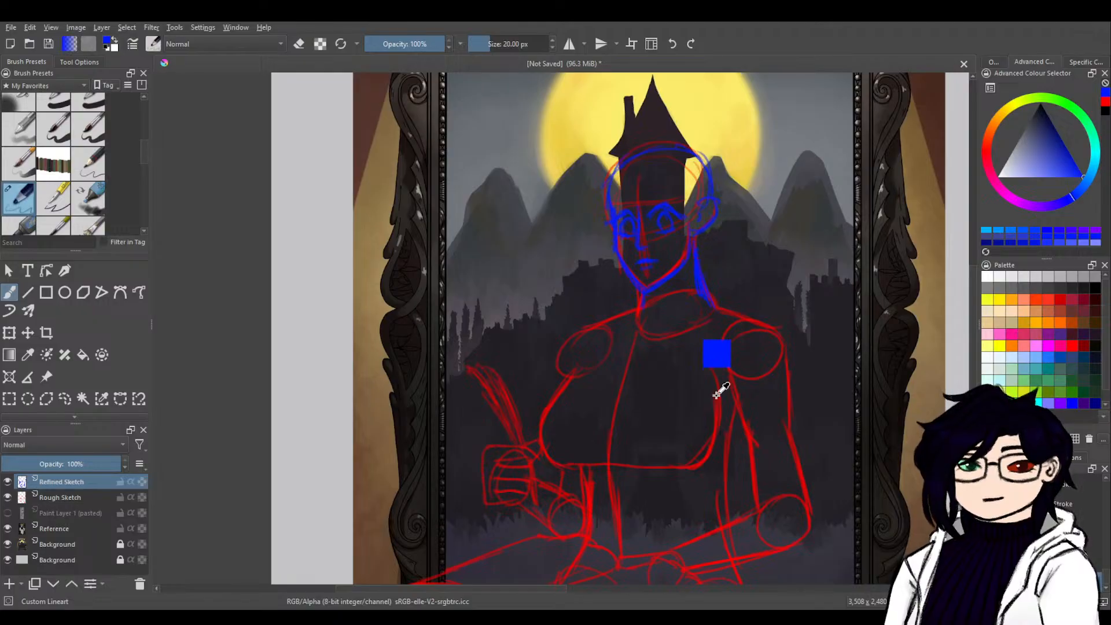
key("ctrl+z")
key("ctrl+z")
key("ctrl+z")
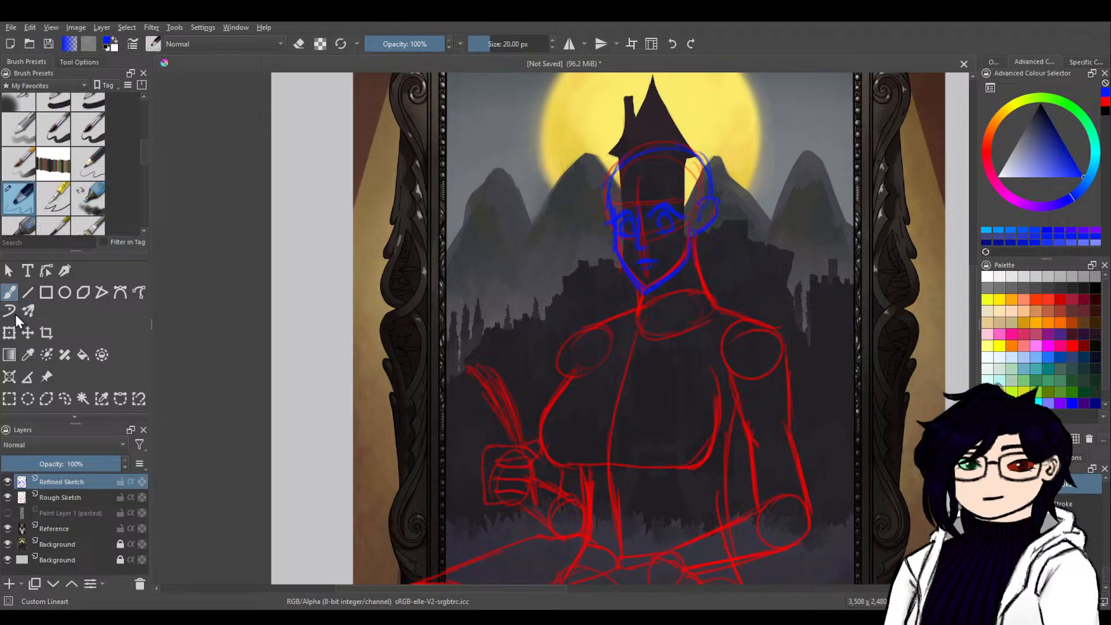
Move the blue head sketch straight down so the chin overlaps the neck base, and return to the brush.
left_click(9, 332)
left_click_drag(699, 255, 697, 281)
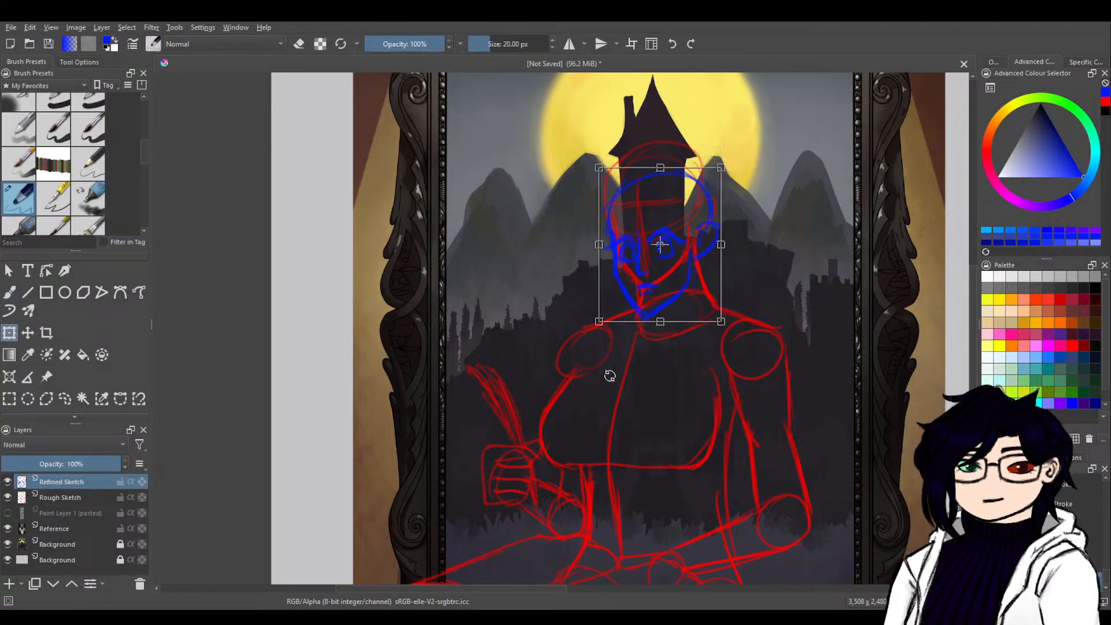
left_click(10, 292)
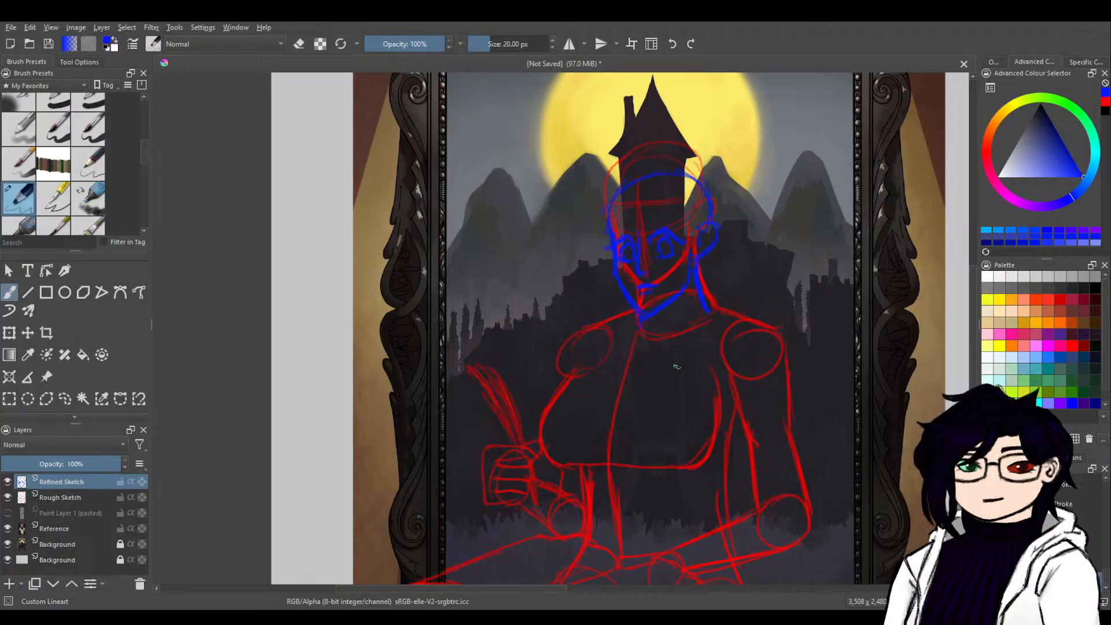
Undo the last blue neck strokes under the lowered head.
key("ctrl+z")
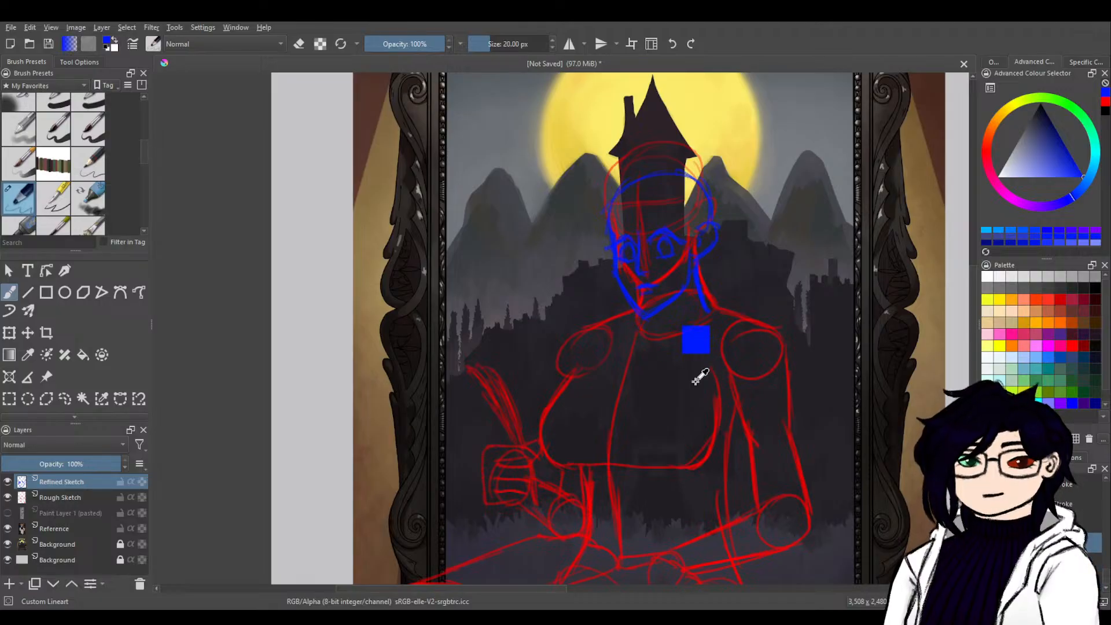
key("ctrl+z")
key("ctrl+z")
key("ctrl+z")
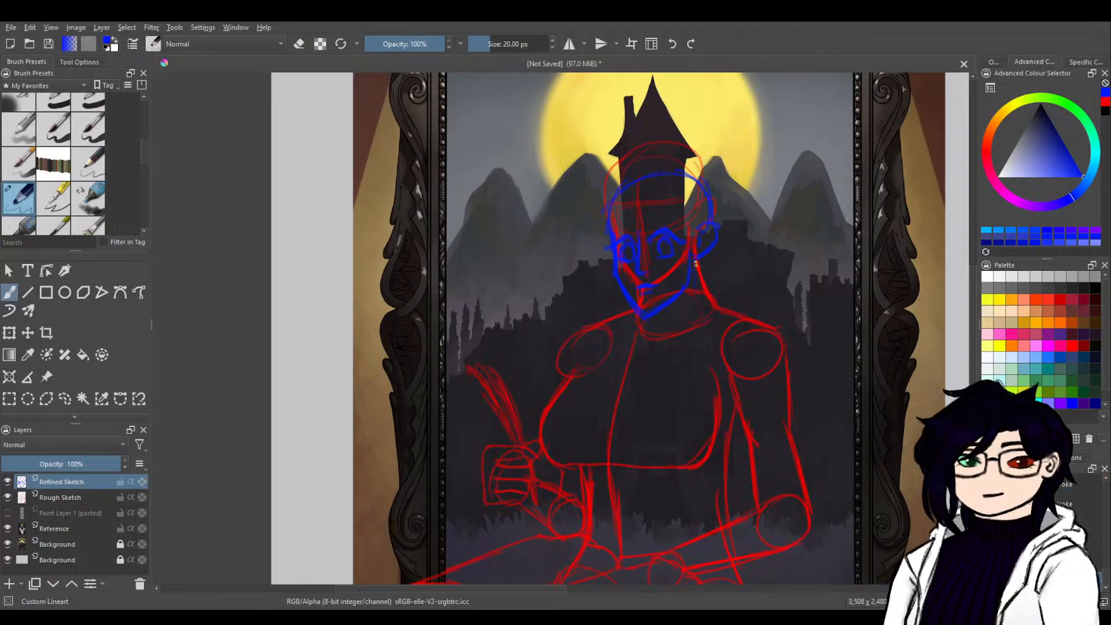
Draw the side of the neck below the ear and move the blue head sketch slightly back up.
left_click_drag(696, 264, 702, 301)
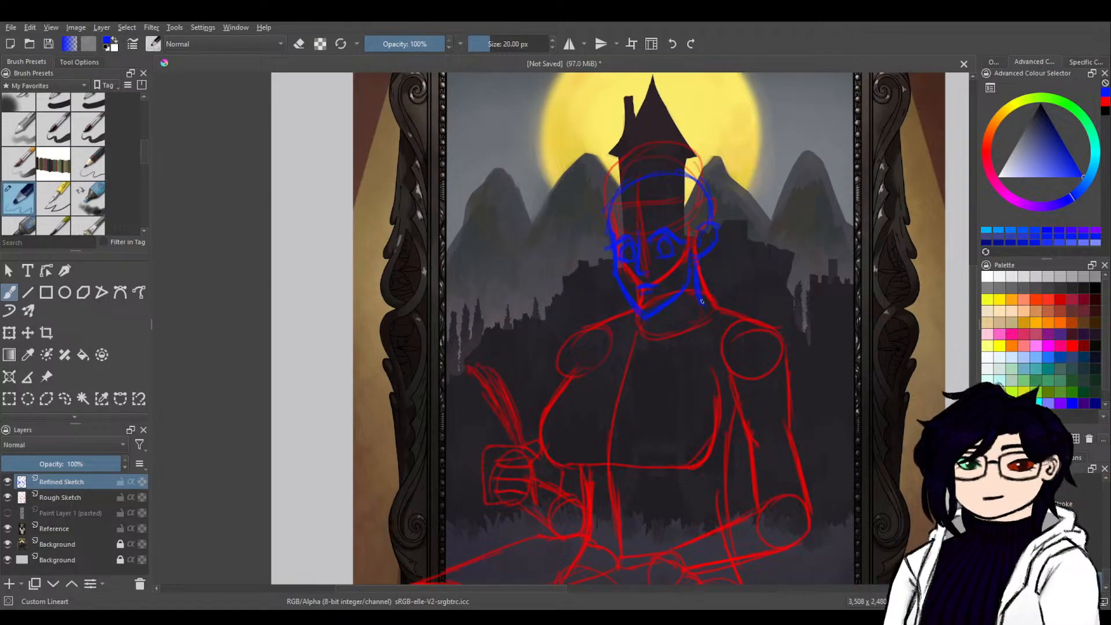
left_click(9, 332)
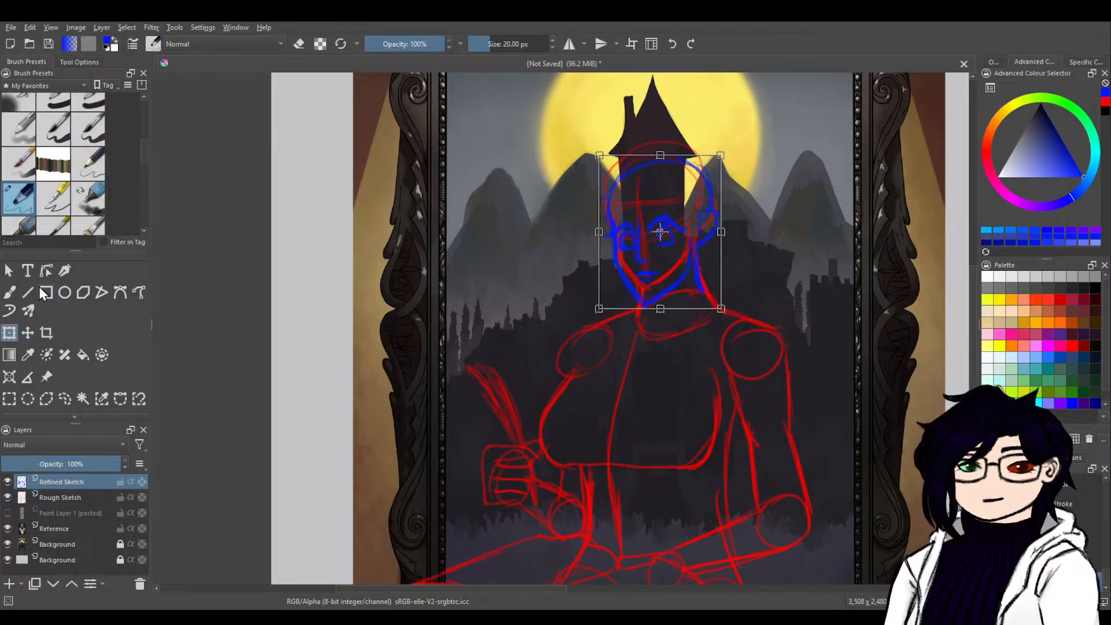
left_click(9, 292)
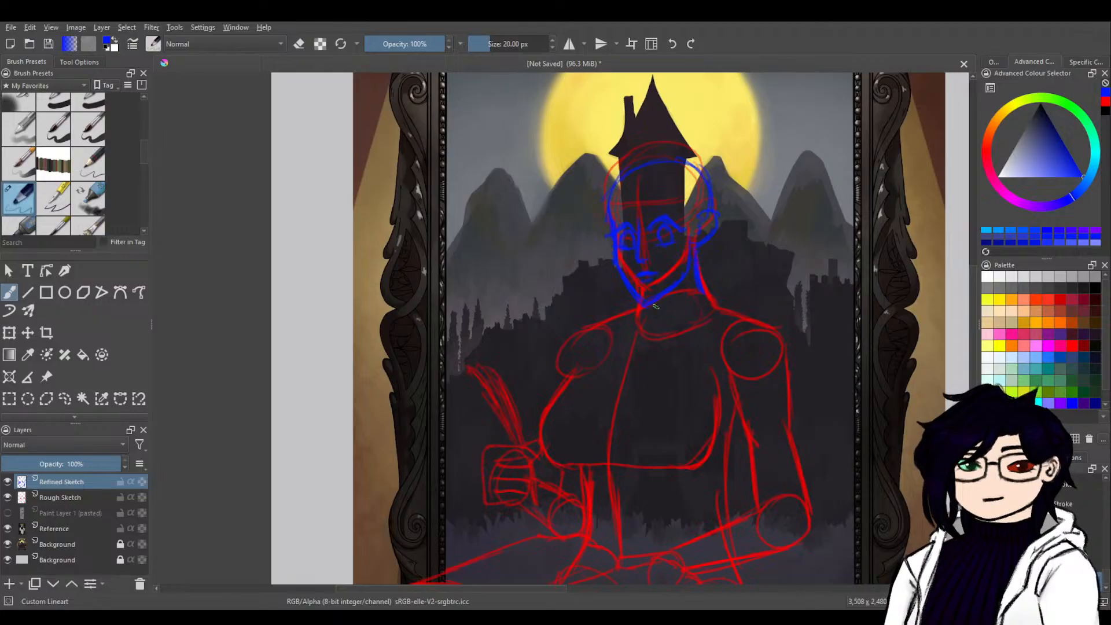
Erase and reshape the pointed chin tip, and trace the neck base and both shoulder slopes in blue.
key("e")
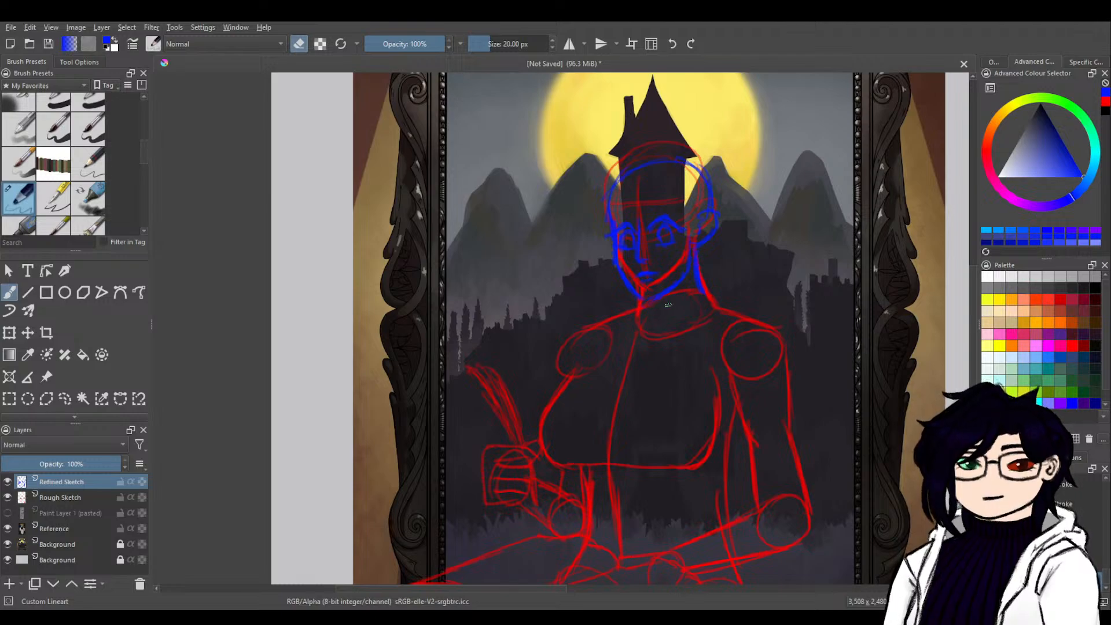
key("e")
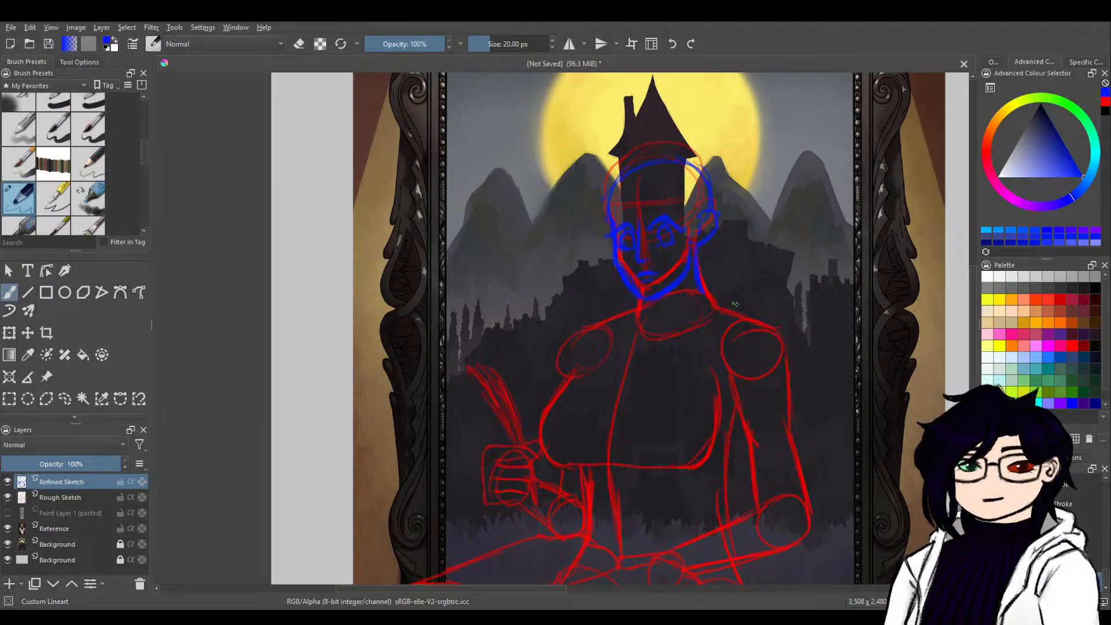
left_click_drag(705, 294, 778, 335)
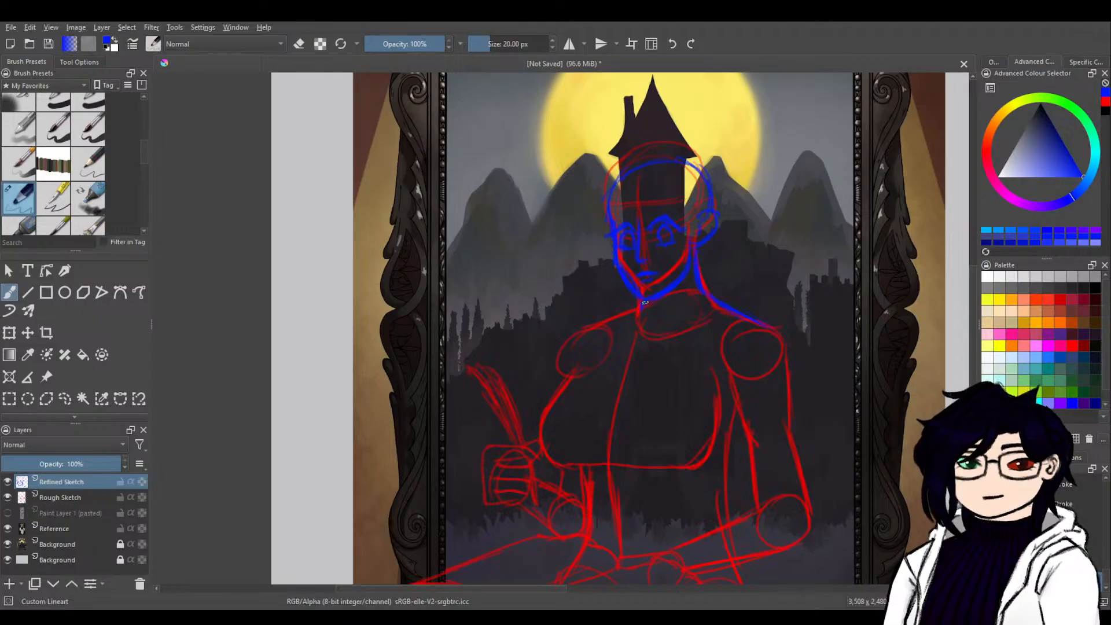
mouse_move(634, 311)
left_mouse_down()
mouse_move(578, 335)
mouse_move(606, 323)
mouse_move(565, 380)
left_mouse_up()
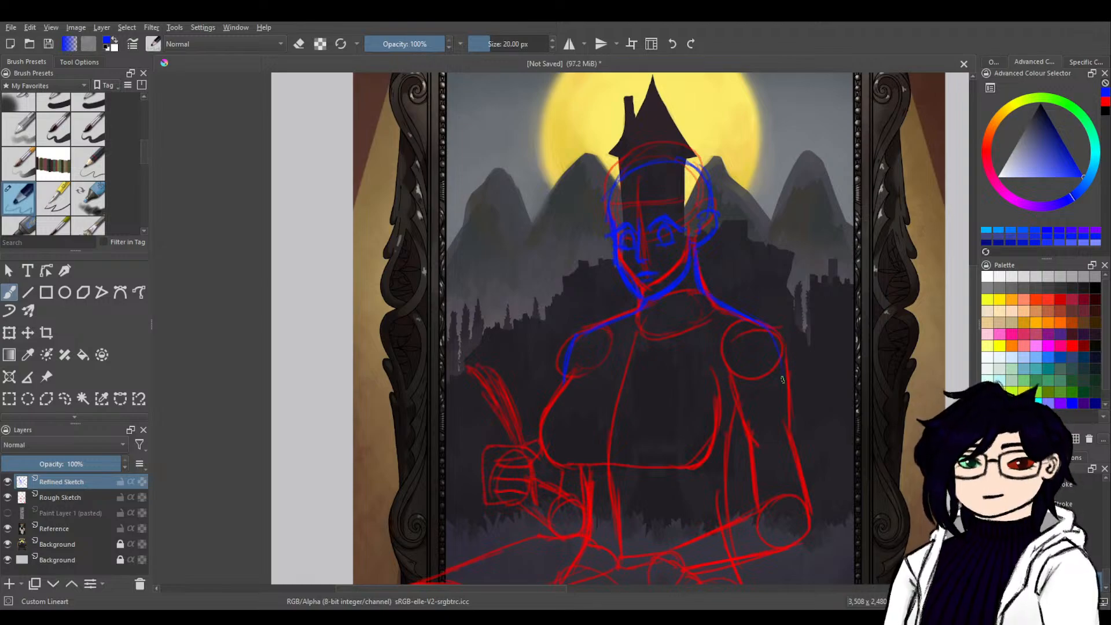
left_click_drag(778, 376, 790, 429)
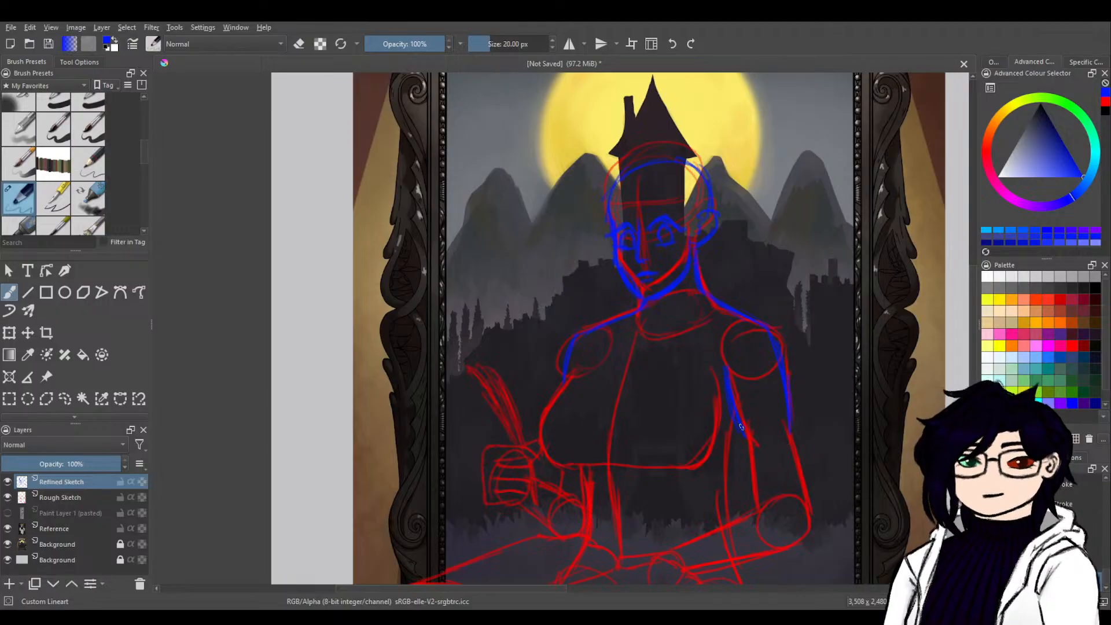
left_click_drag(740, 427, 746, 437)
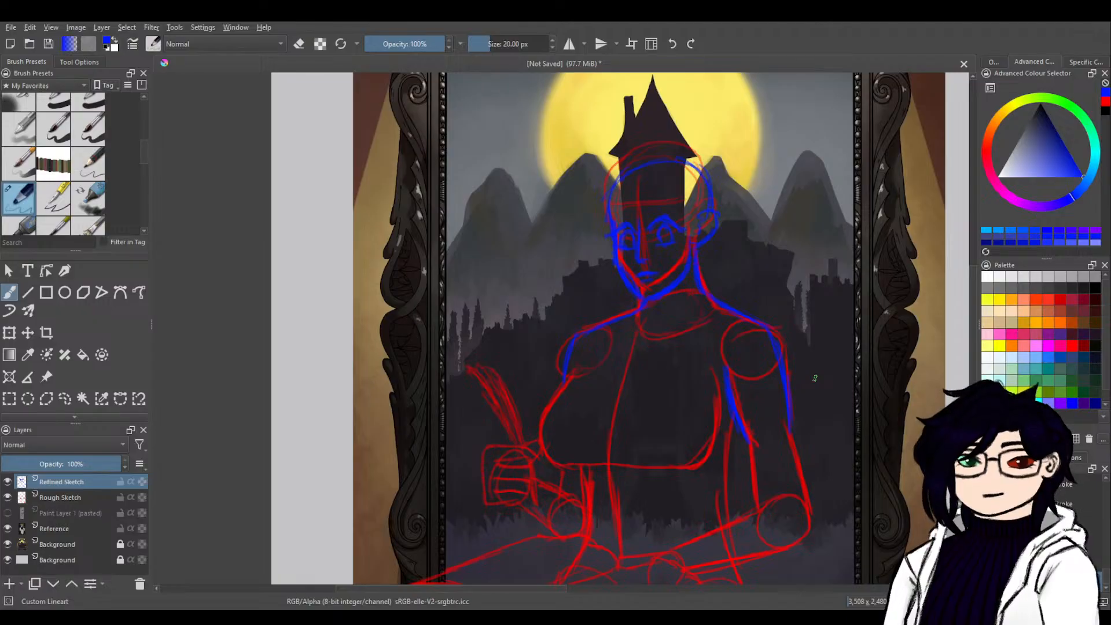
left_click_drag(743, 426, 808, 512)
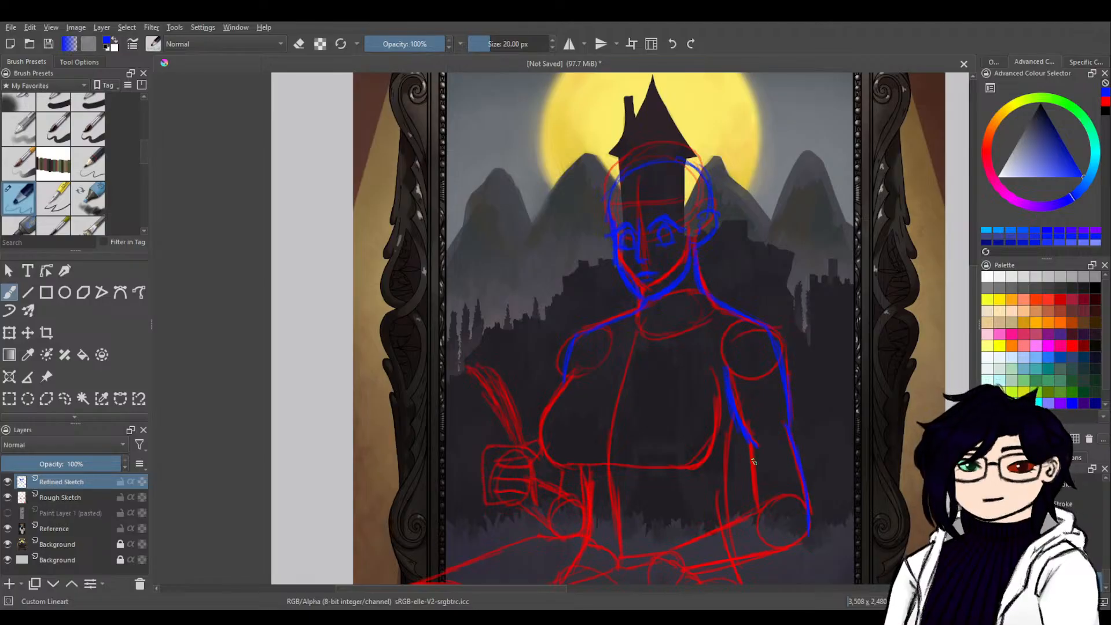
key("ctrl+z")
key("ctrl+z")
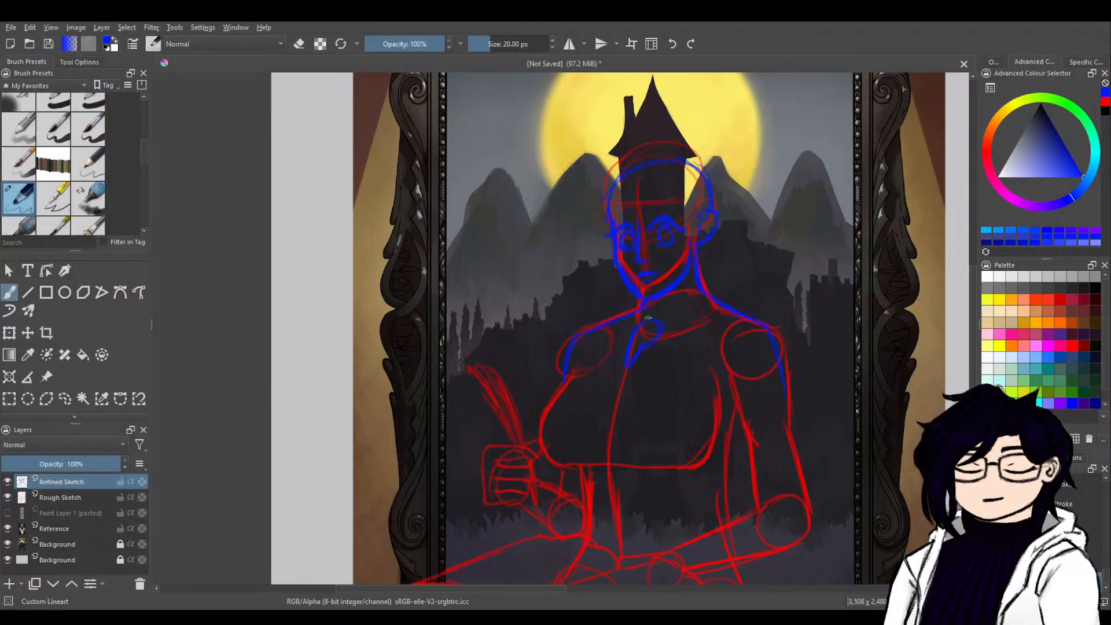
key("ctrl+z")
key("ctrl+z")
key("ctrl+z")
key("ctrl+z")
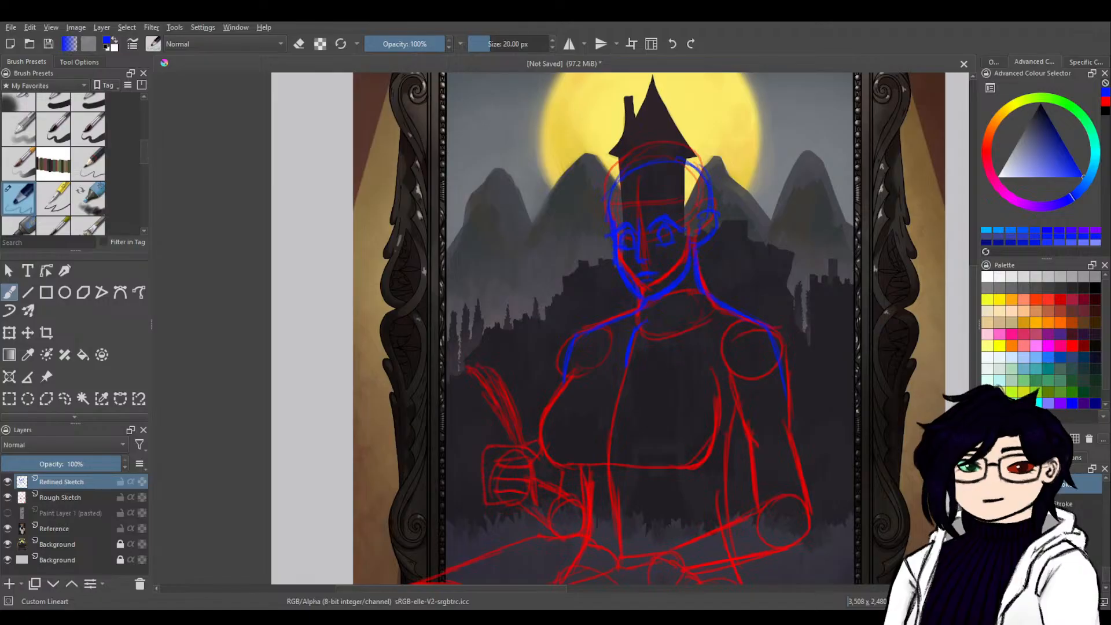
key("ctrl+z")
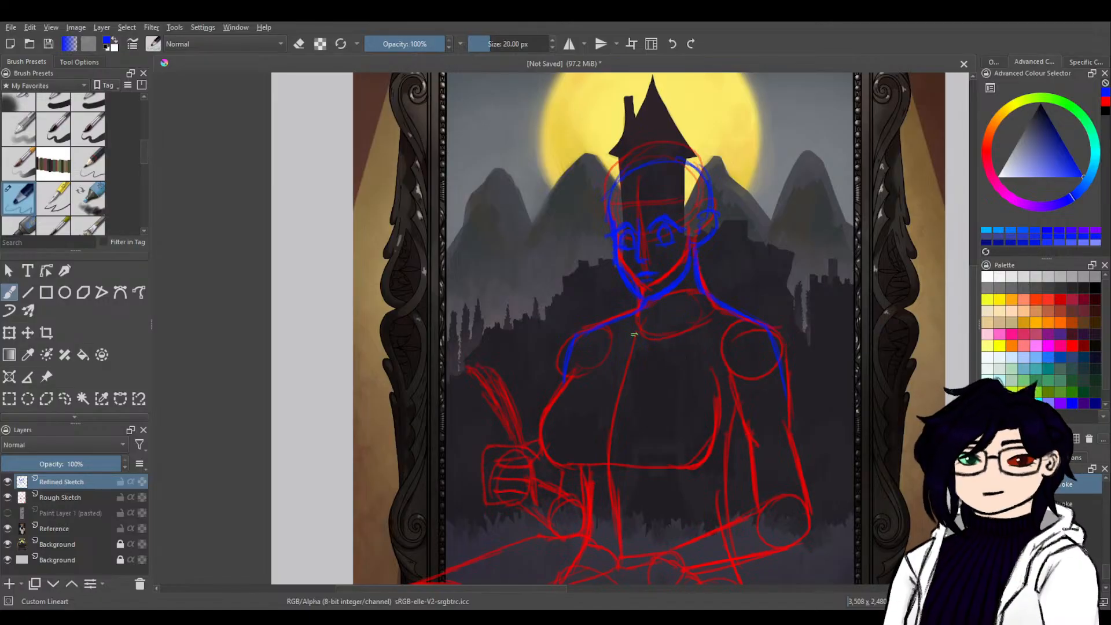
Draw the small knot at the throat, the neckline band, and the capelet hem running across the chest to the upper arm in blue.
left_click_drag(640, 322, 626, 370)
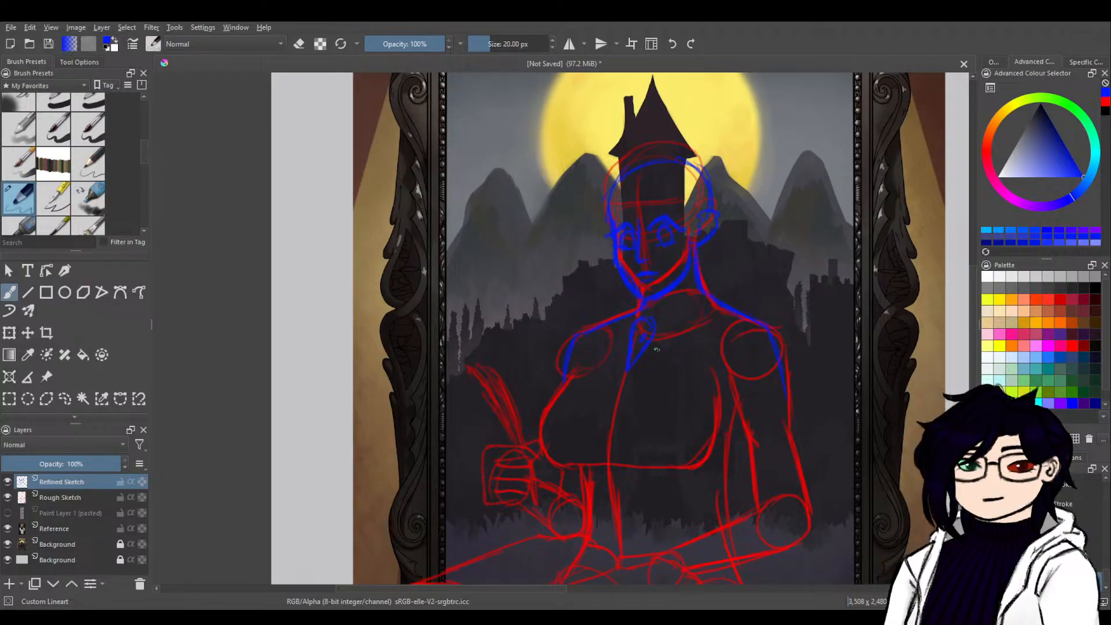
left_click_drag(657, 349, 728, 377)
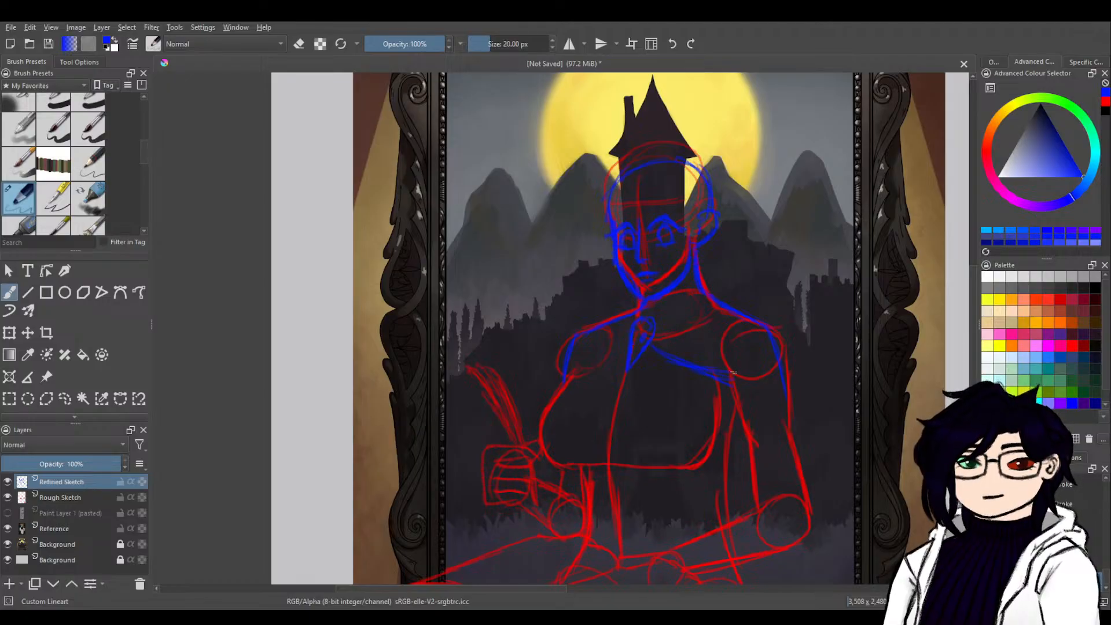
left_click_drag(774, 407, 790, 428)
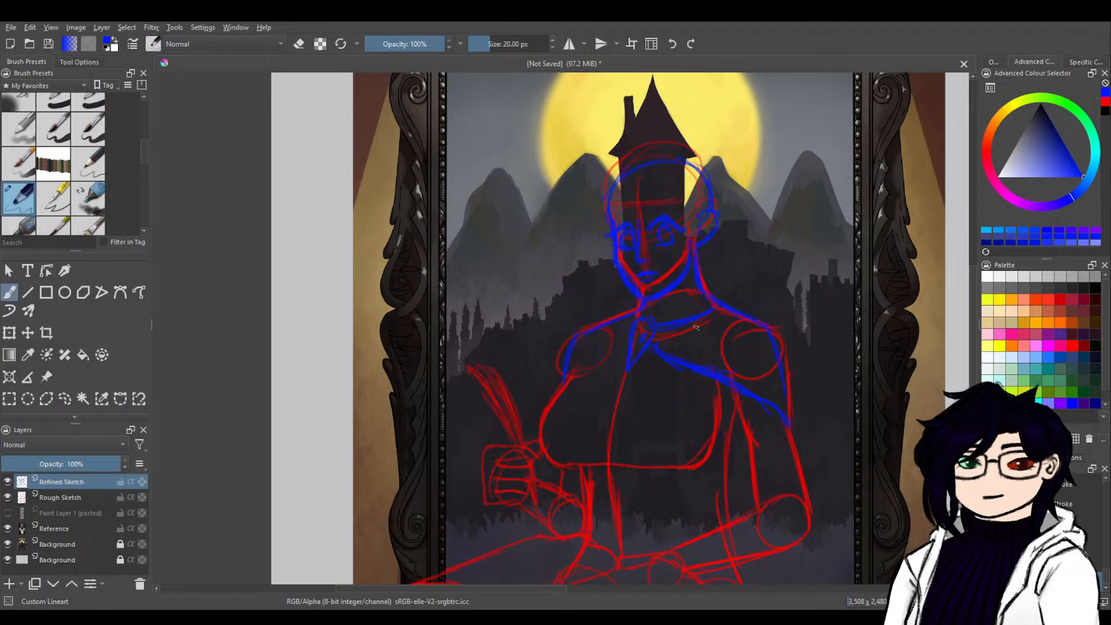
Check the pixel character reference beside the painting and draw the capelet's hem from the throat knot to the opposite shoulder.
left_click_drag(814, 340, 419, 478)
left_click_drag(790, 360, 851, 362)
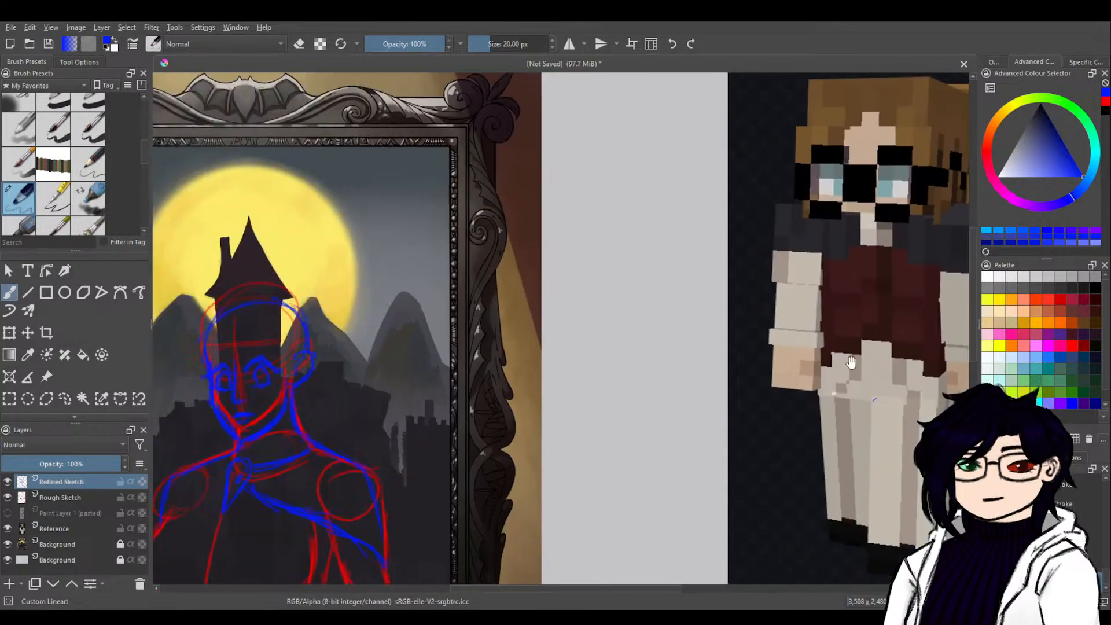
left_click_drag(561, 418, 752, 397)
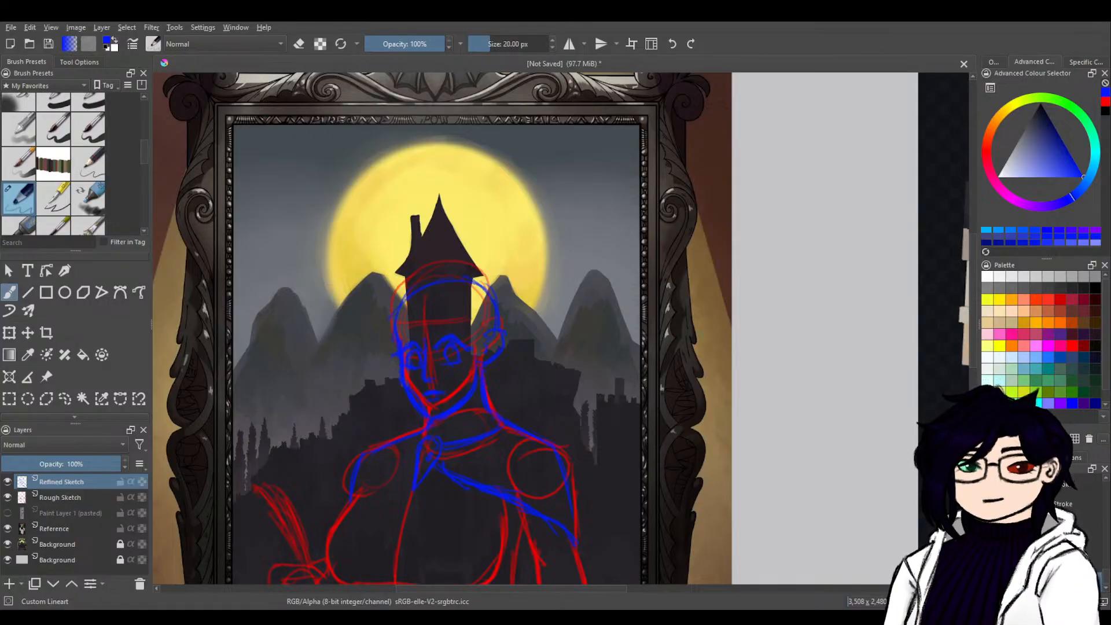
left_click_drag(556, 424, 741, 370)
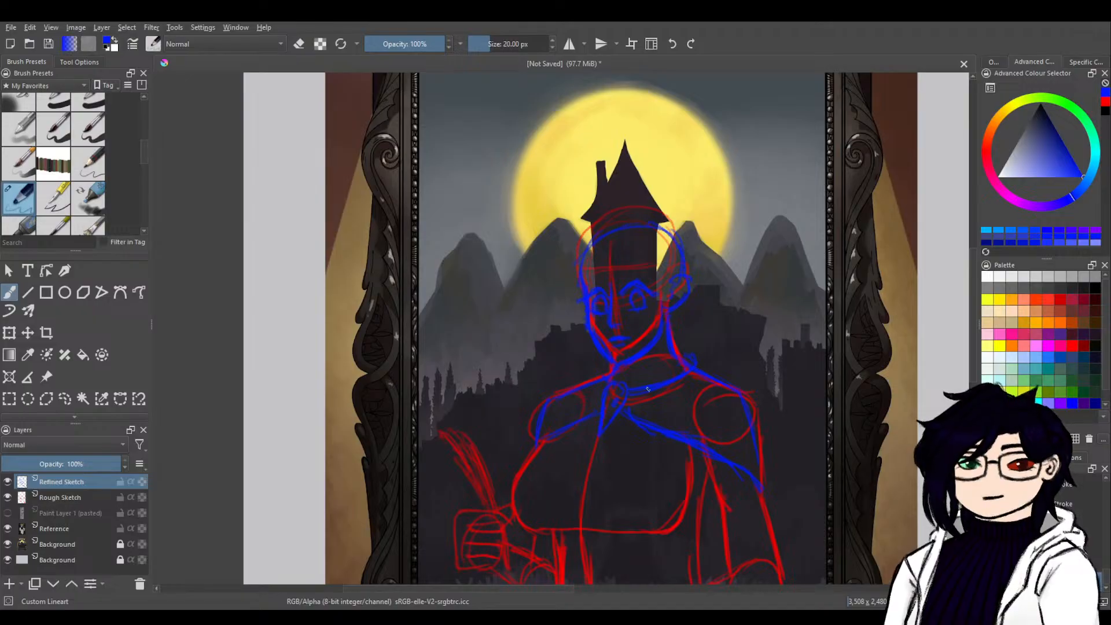
Sketch the folded collar around the neck in blue and erase the stray lines overlapping it.
key("ctrl")
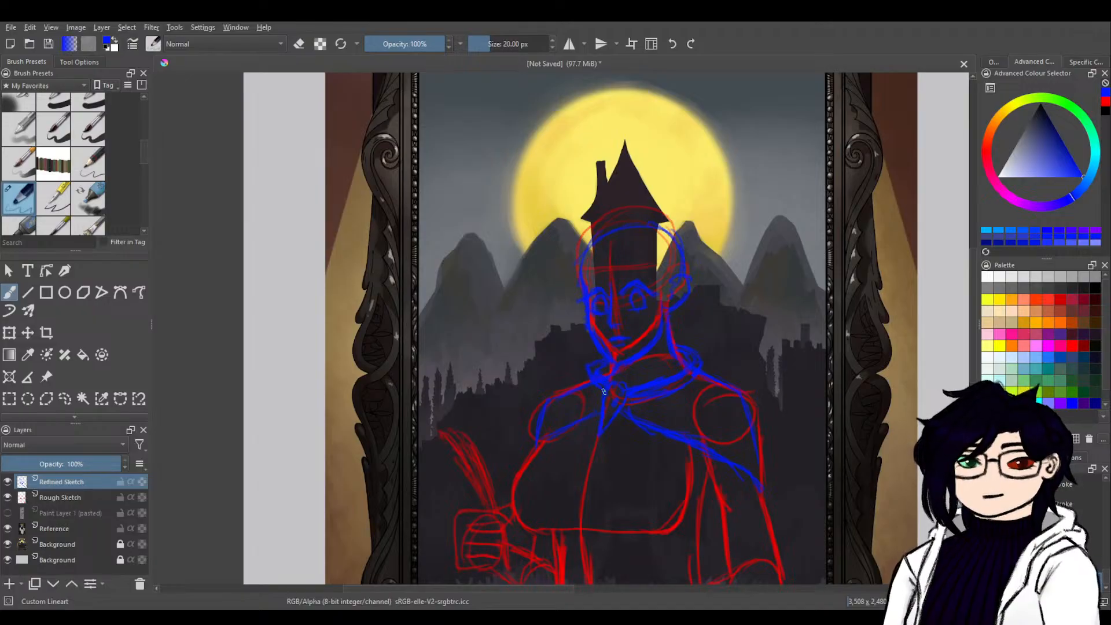
key("e")
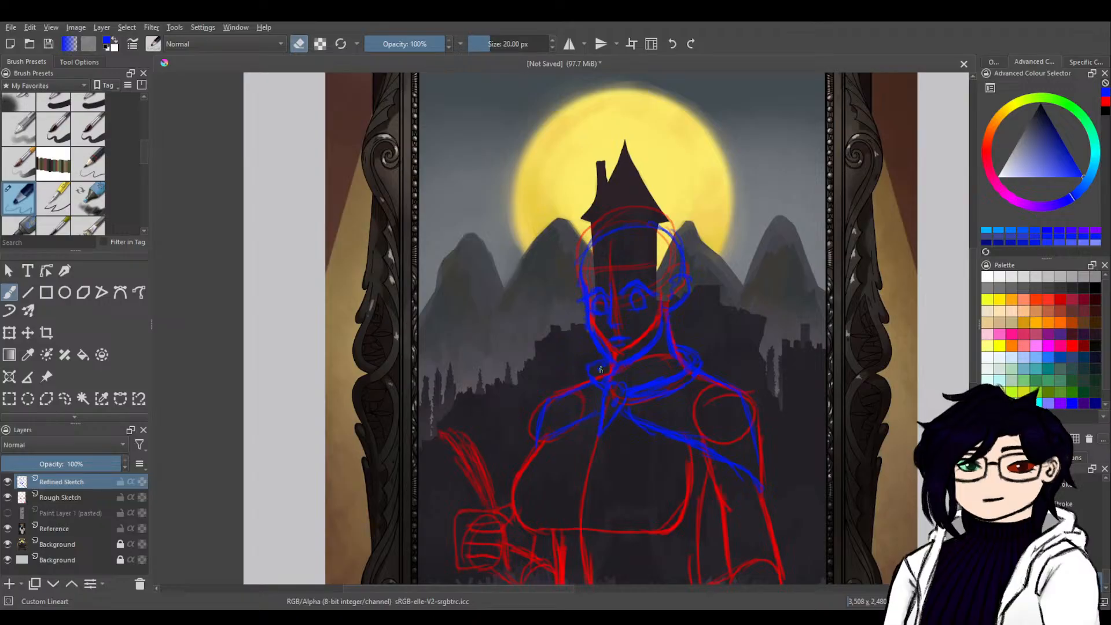
key("e")
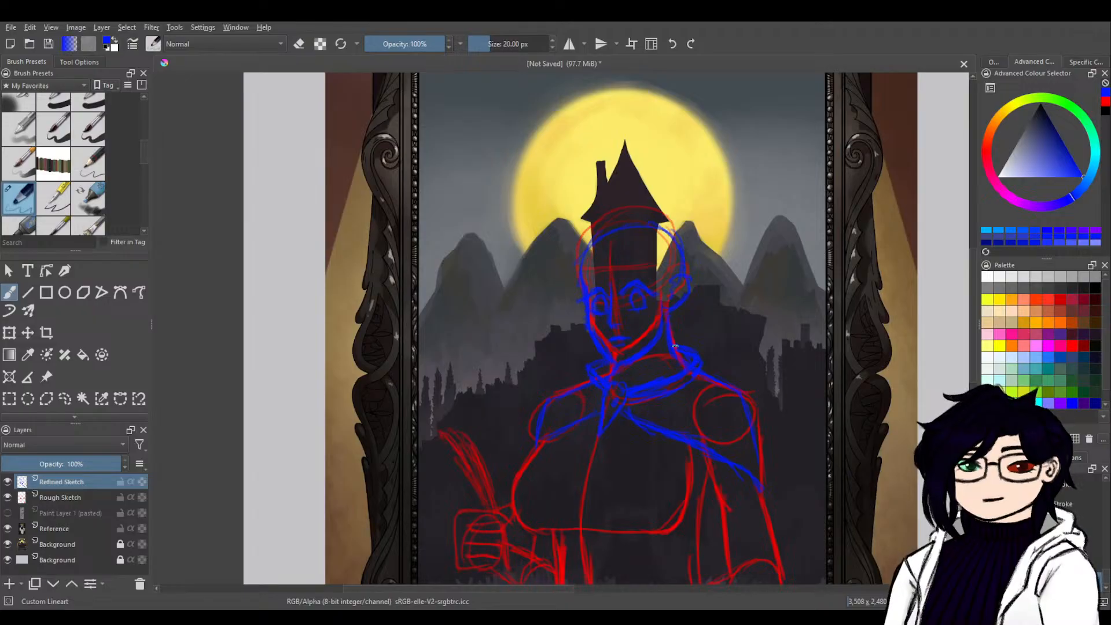
key("e")
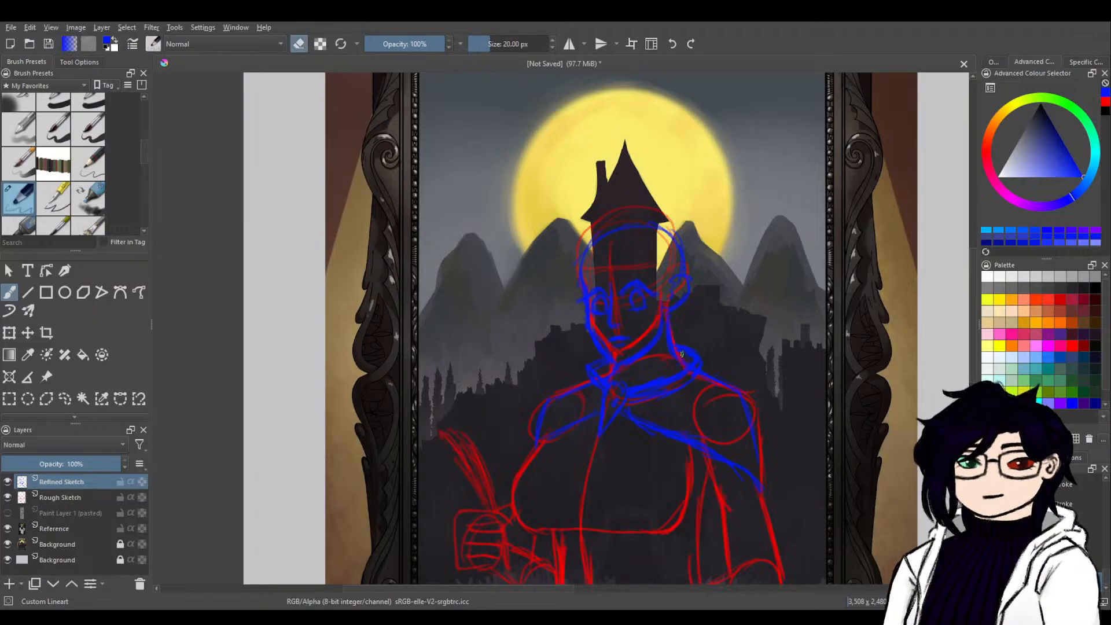
key("e")
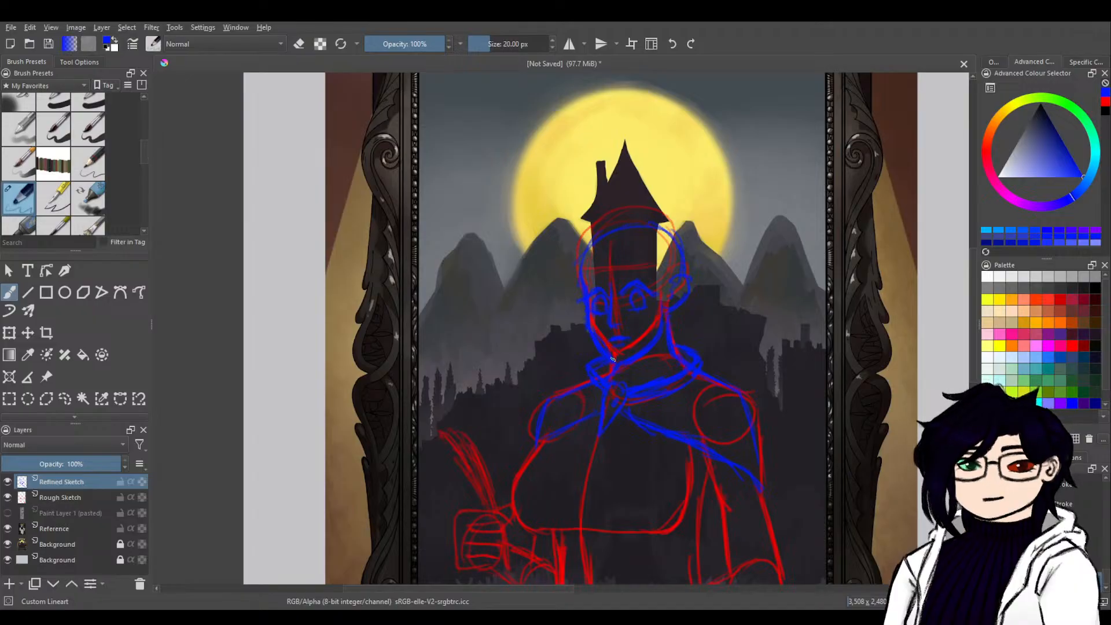
key("e")
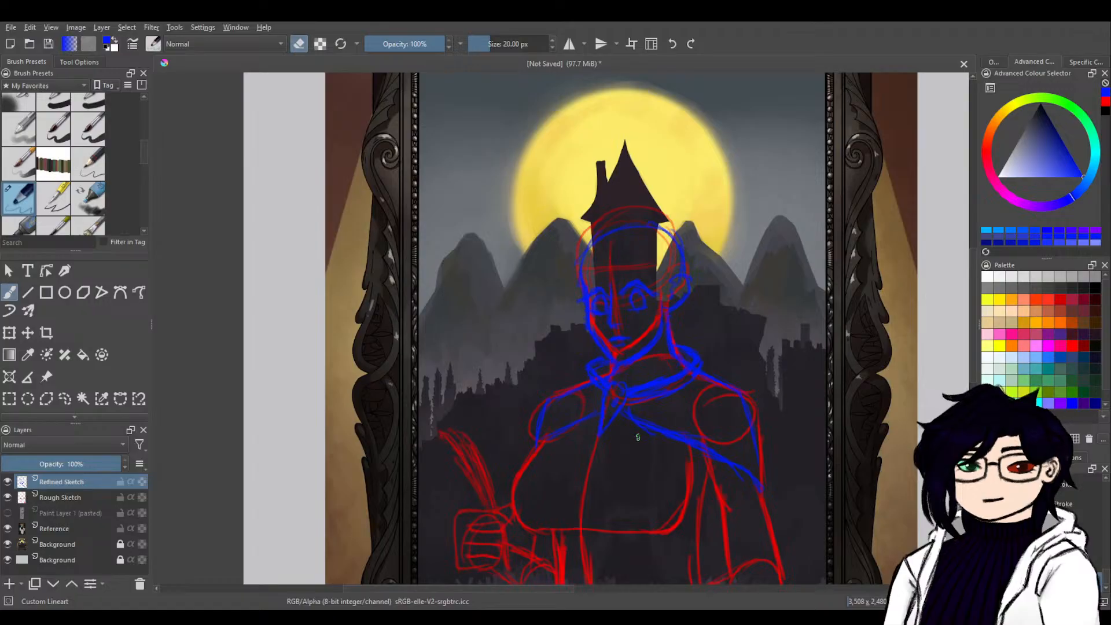
key("e")
Trace both sides of the torso from the capelet to the hips and draw the slanted vest hem below the forearm.
mouse_move(625, 502)
left_mouse_down()
mouse_move(636, 379)
mouse_move(582, 370)
left_mouse_up()
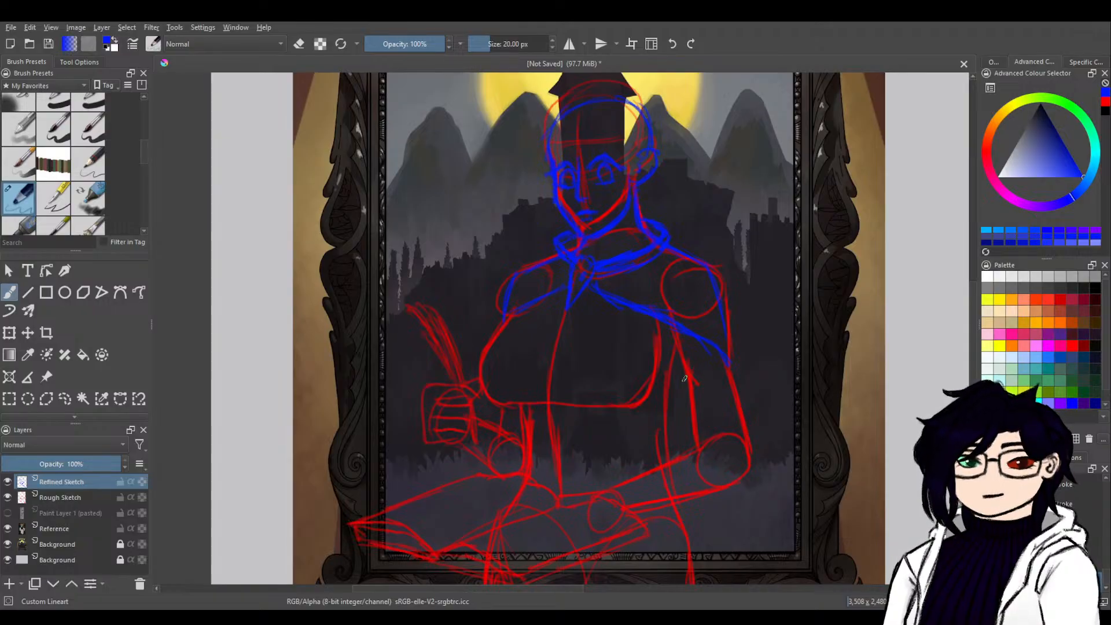
left_click_drag(685, 378, 802, 384)
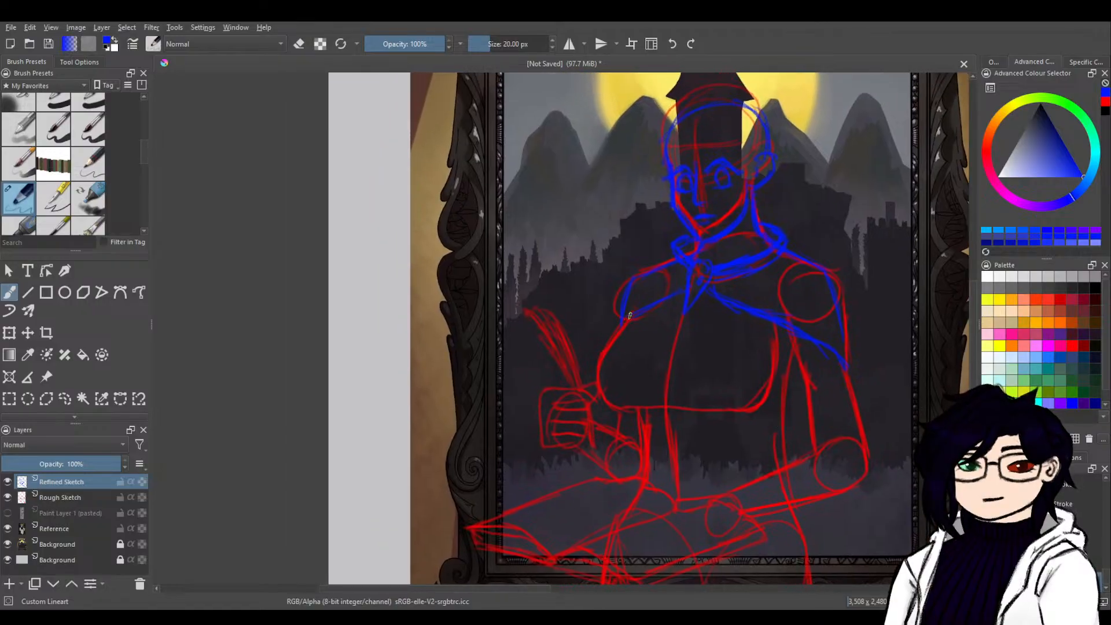
mouse_move(624, 316)
left_mouse_down()
mouse_move(602, 383)
mouse_move(600, 374)
mouse_move(618, 408)
left_mouse_up()
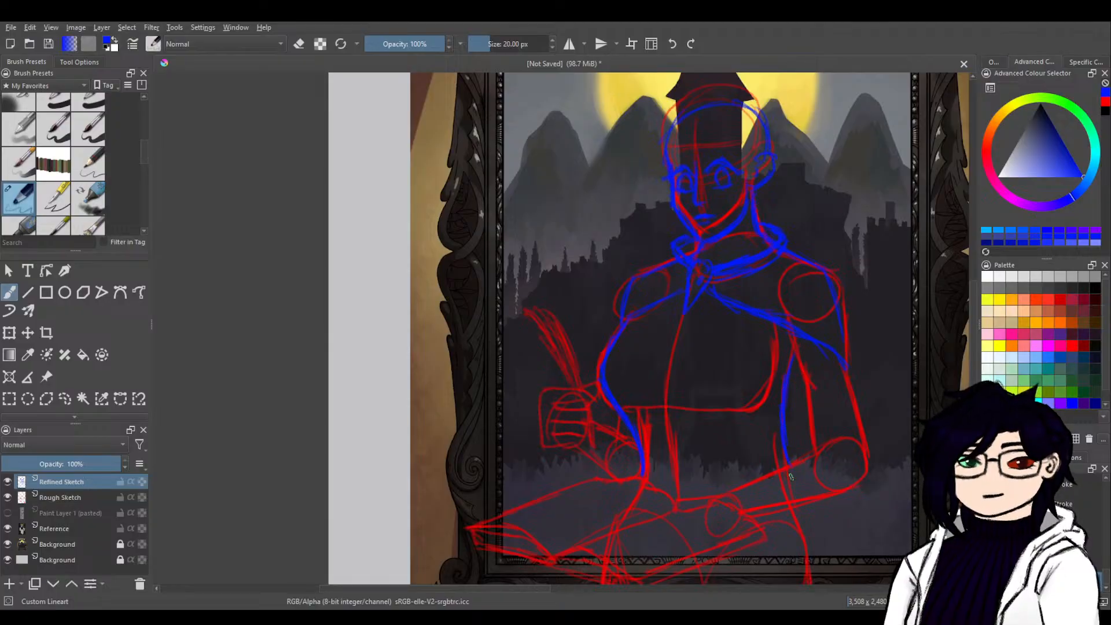
left_click_drag(785, 444, 799, 502)
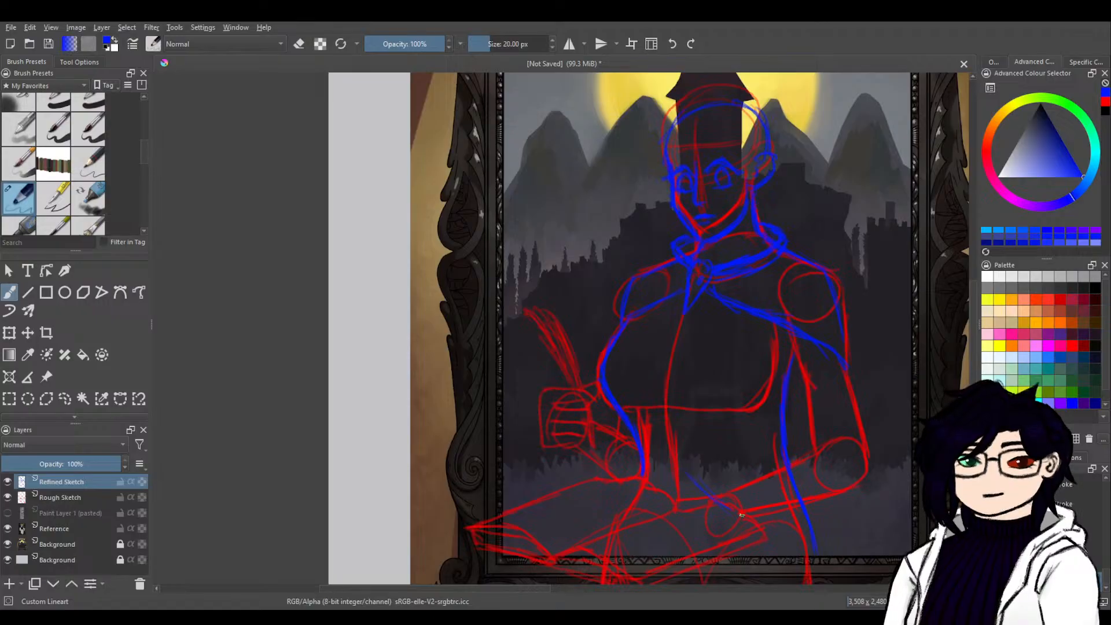
left_click_drag(731, 512, 795, 539)
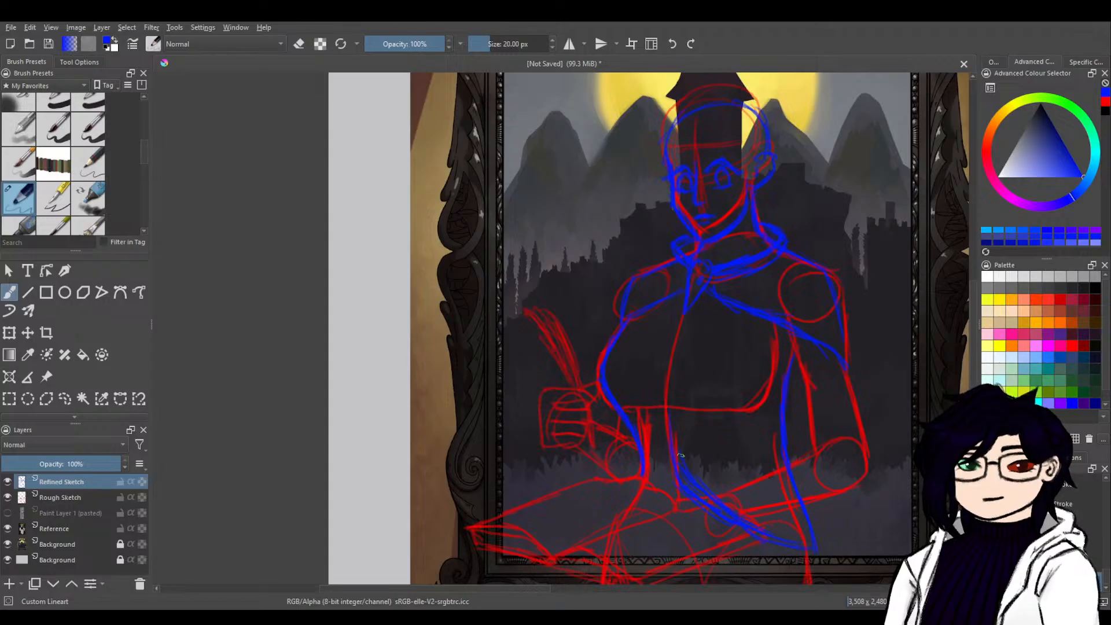
Draw the vest's centre front line and its second pointed hem flap, and erase the stray strokes along the hem.
key("e")
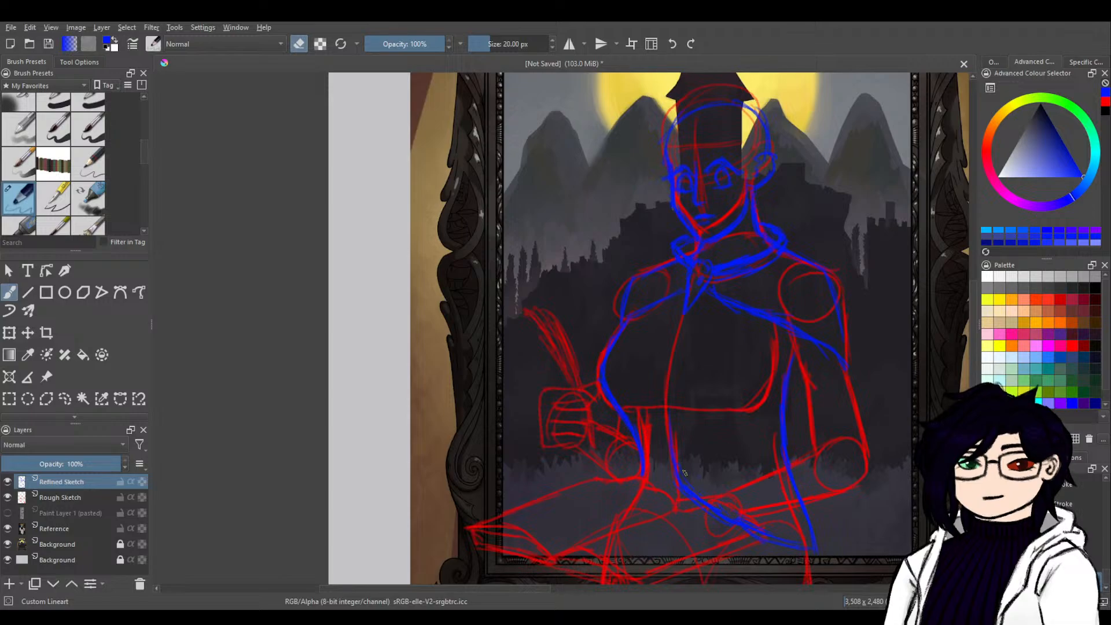
key("e")
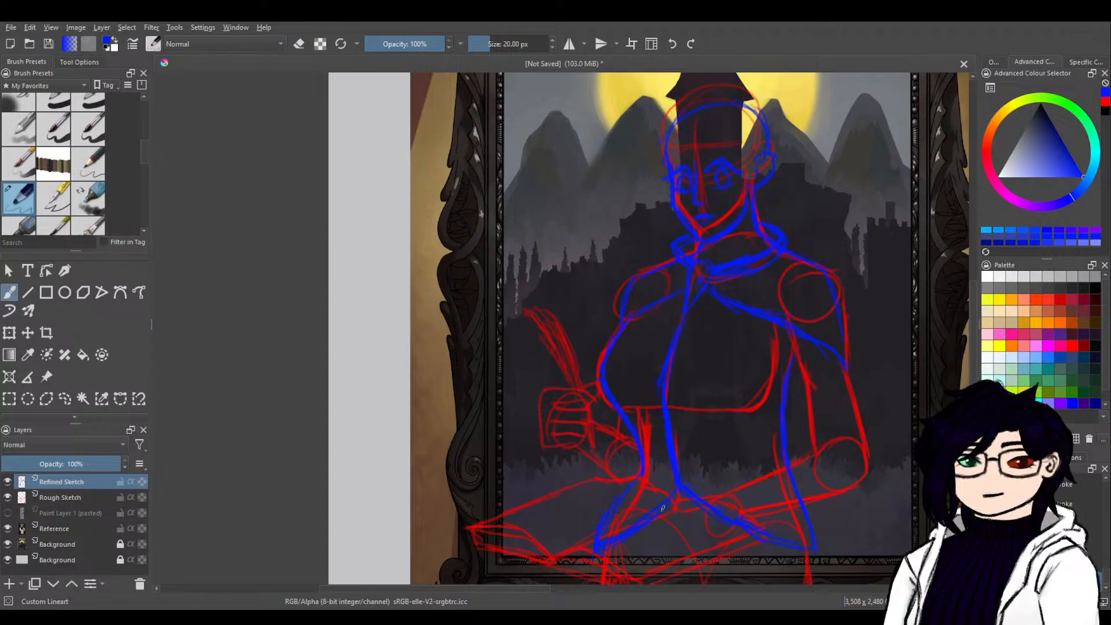
key("e")
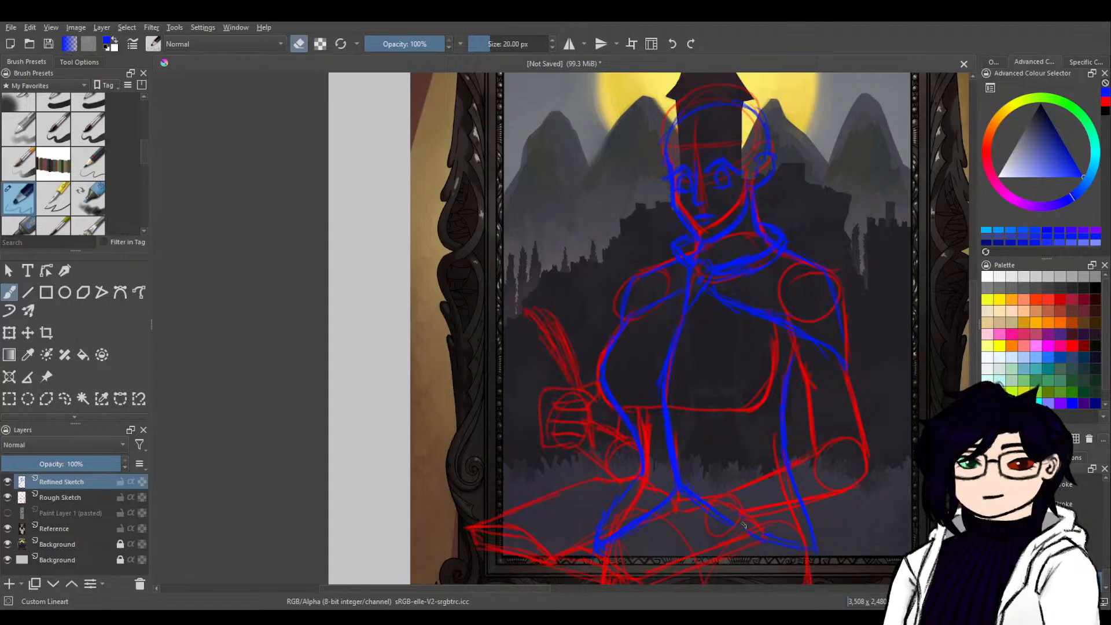
key("e")
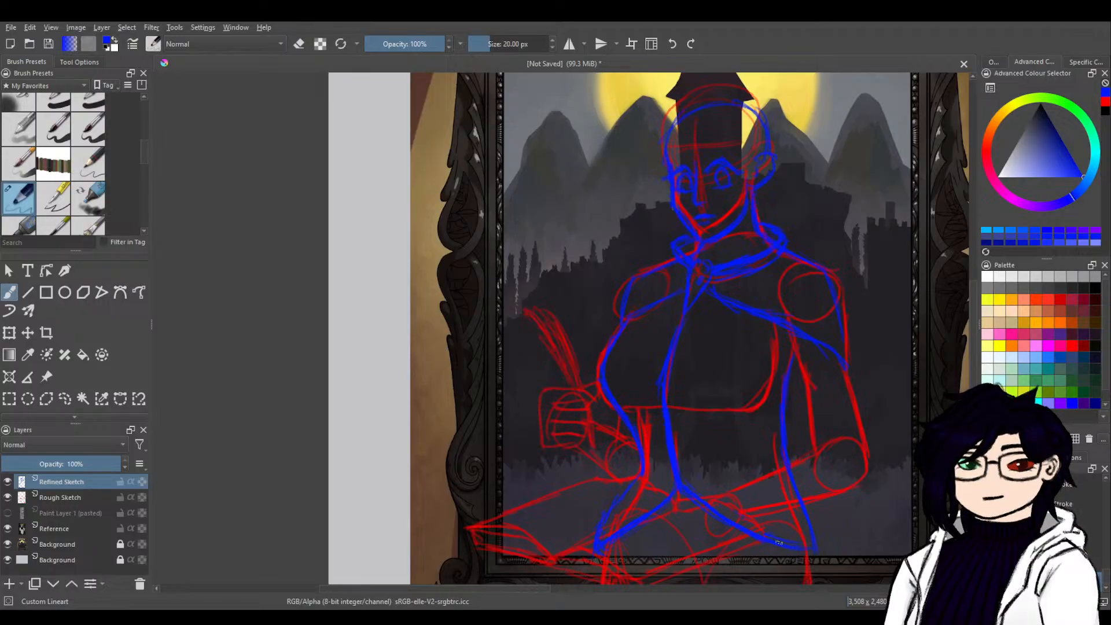
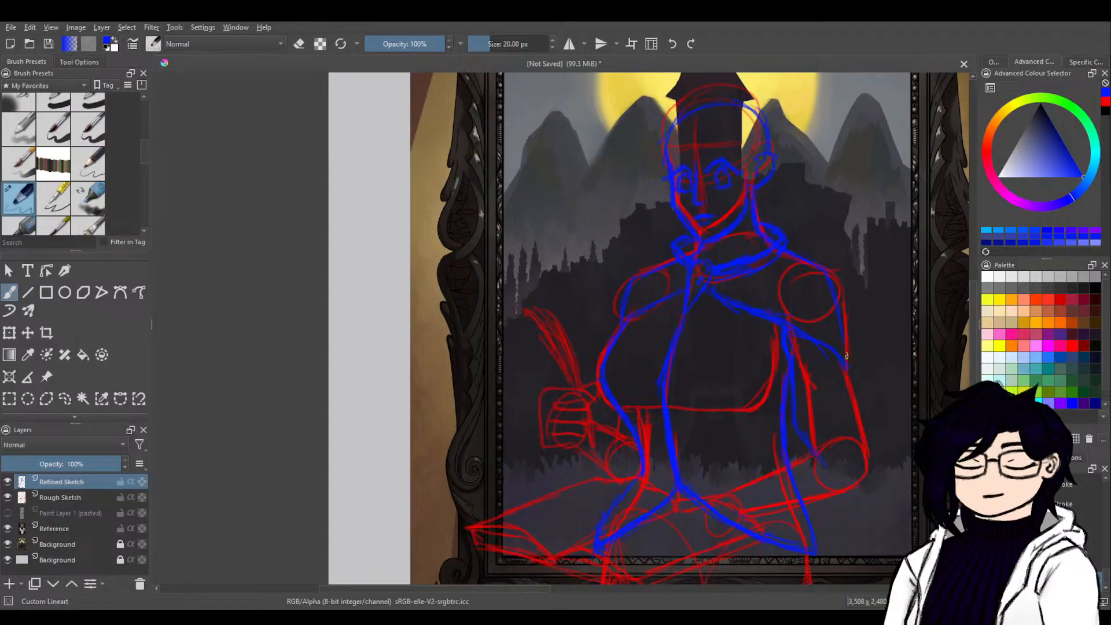
Draw the outer sleeve curve and the resting forearm's upper edge in blue, and erase the vest hem crossing the book.
mouse_move(859, 378)
left_mouse_down()
mouse_move(875, 438)
mouse_move(866, 481)
left_mouse_up()
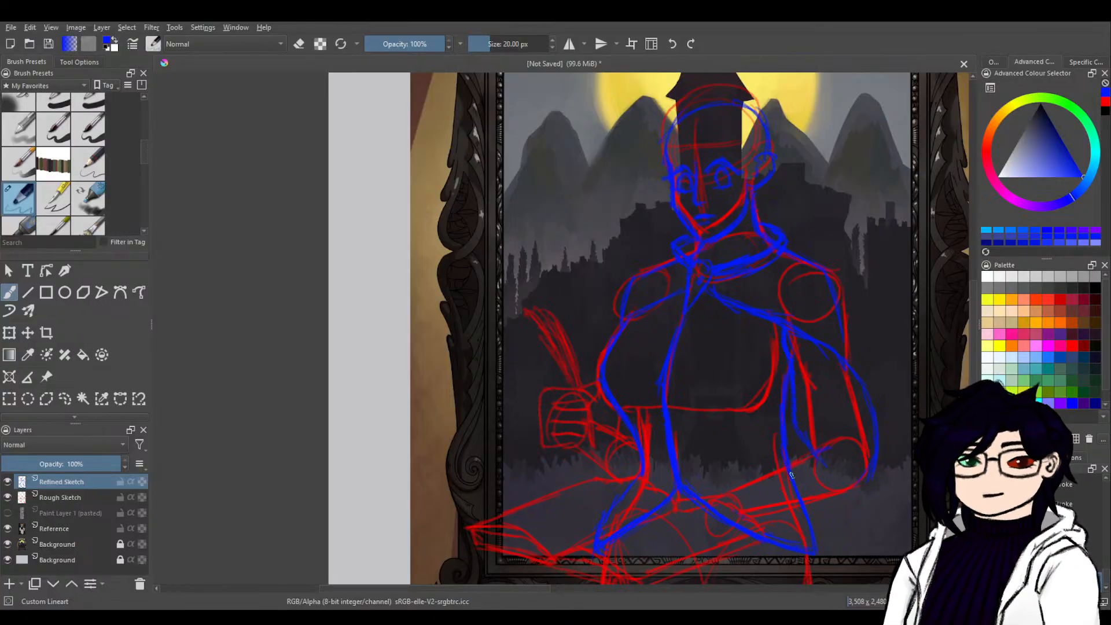
key("e")
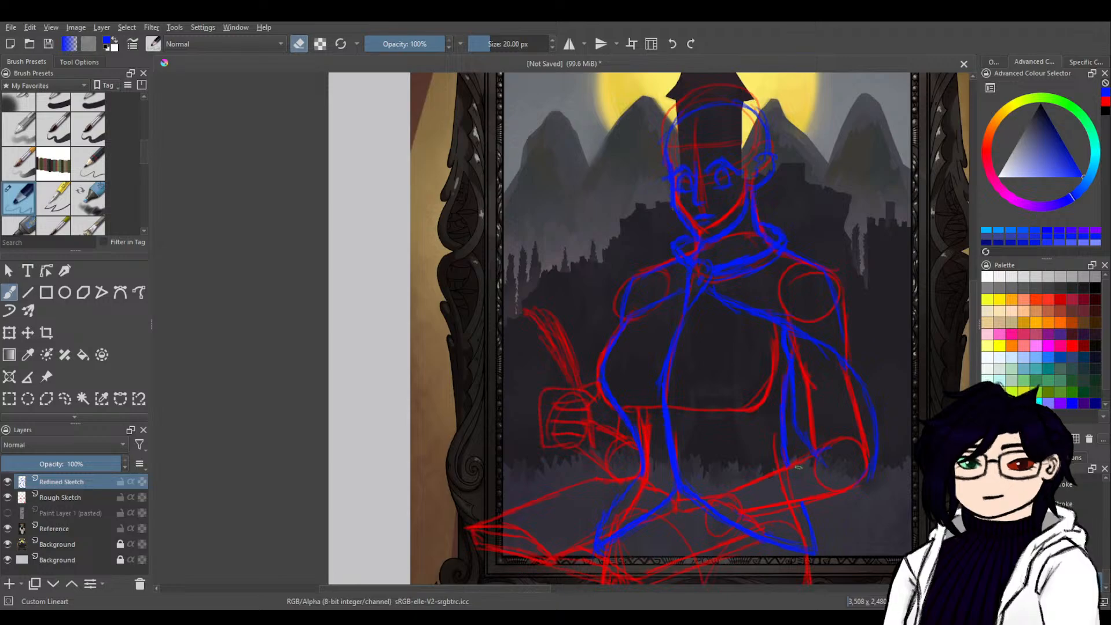
key("e")
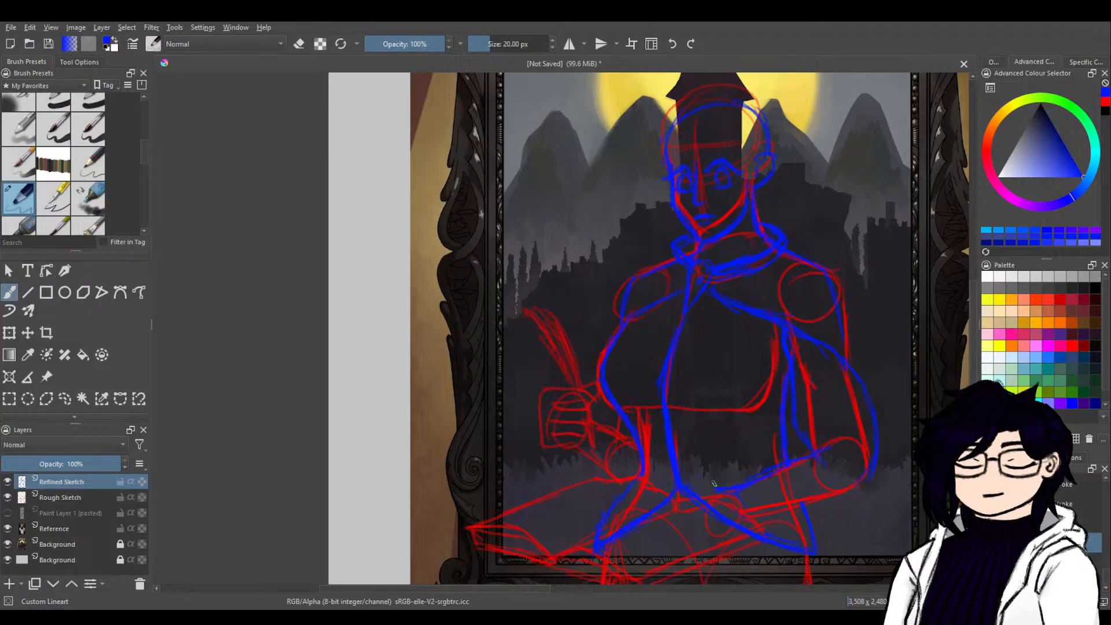
key("e")
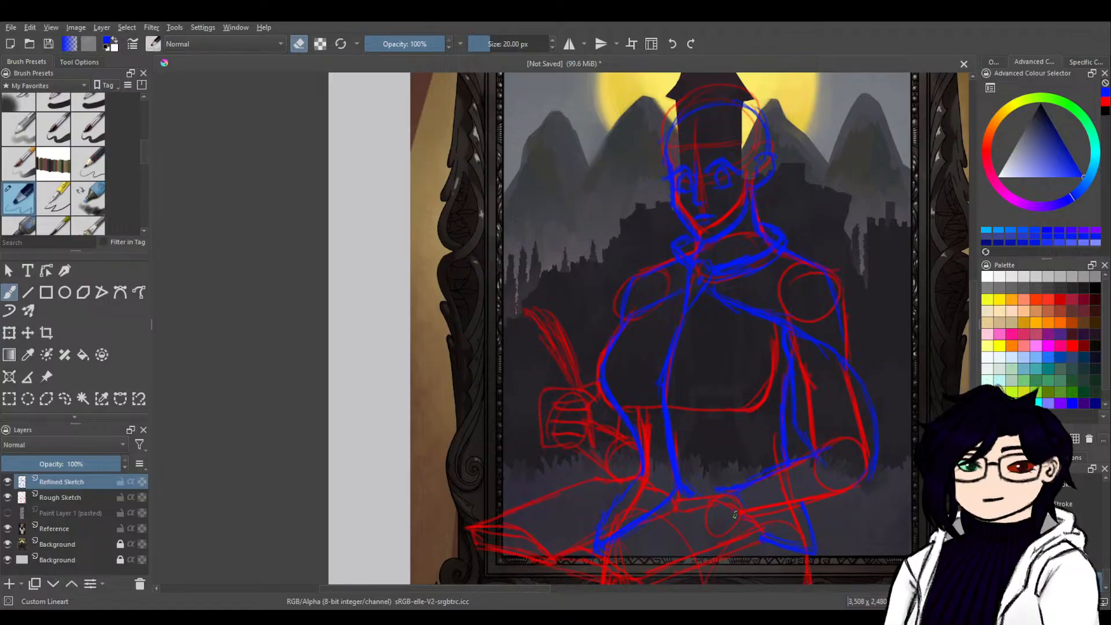
key("e")
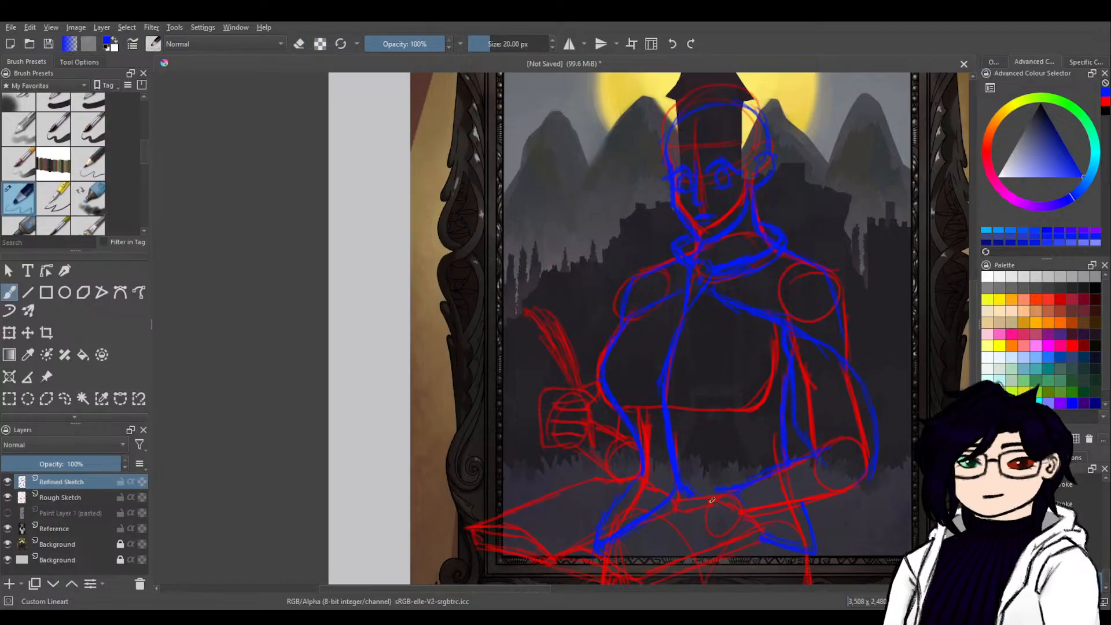
Trace the open book's page edges, outer outline and cover thickness in blue, undoing the misplaced strokes along its front edge.
left_click_drag(689, 497, 676, 498)
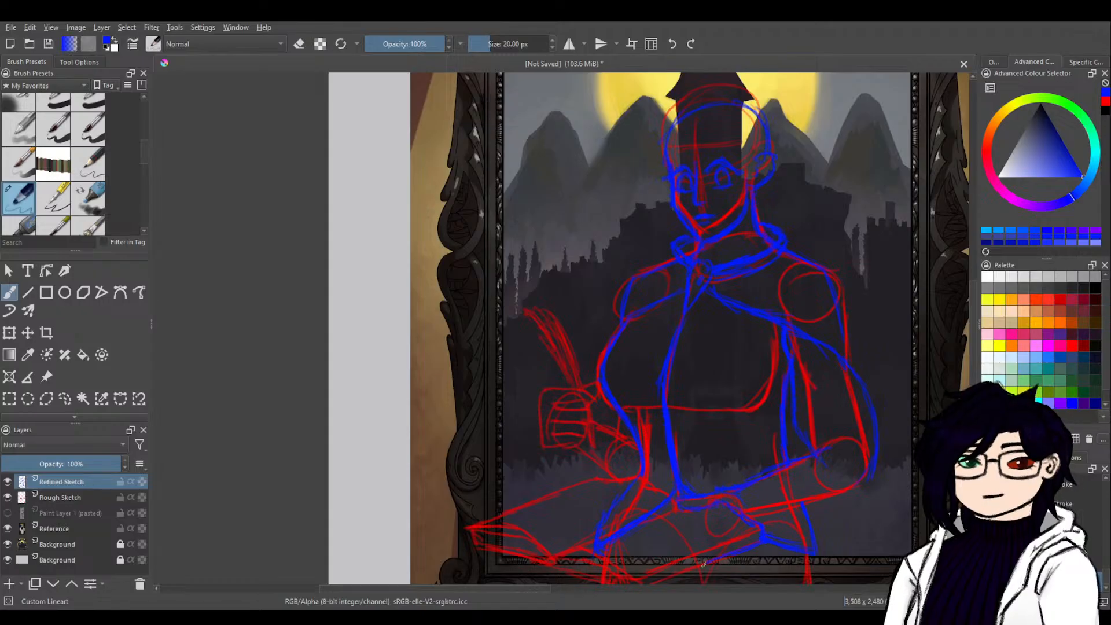
left_click_drag(743, 549, 763, 397)
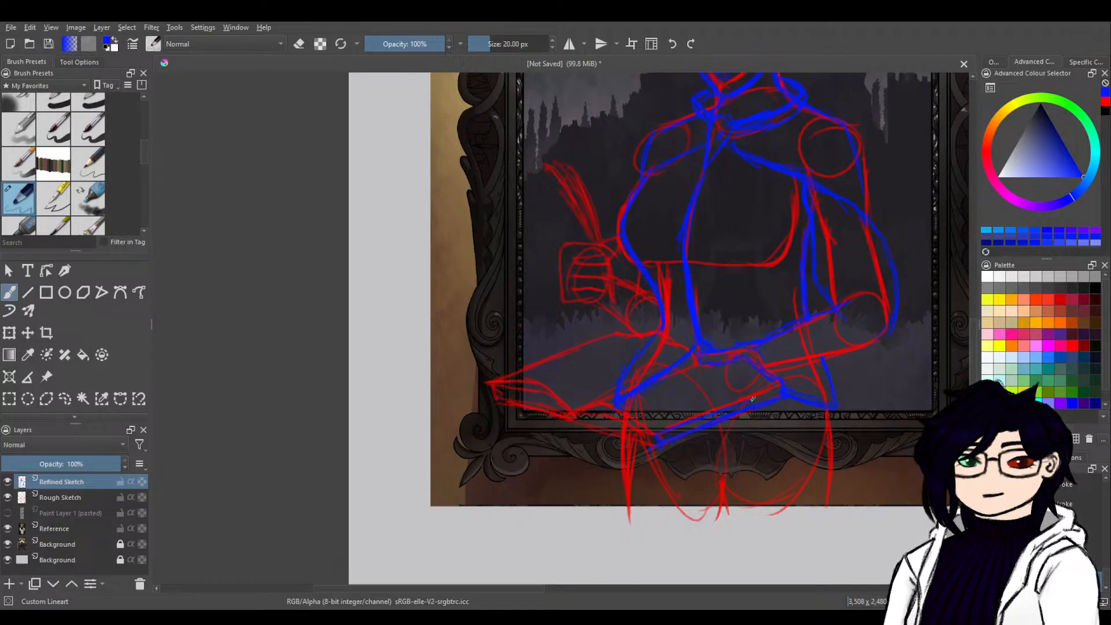
key("ctrl+z")
key("ctrl+z")
key("ctrl+z")
key("ctrl+z")
key("ctrl+z")
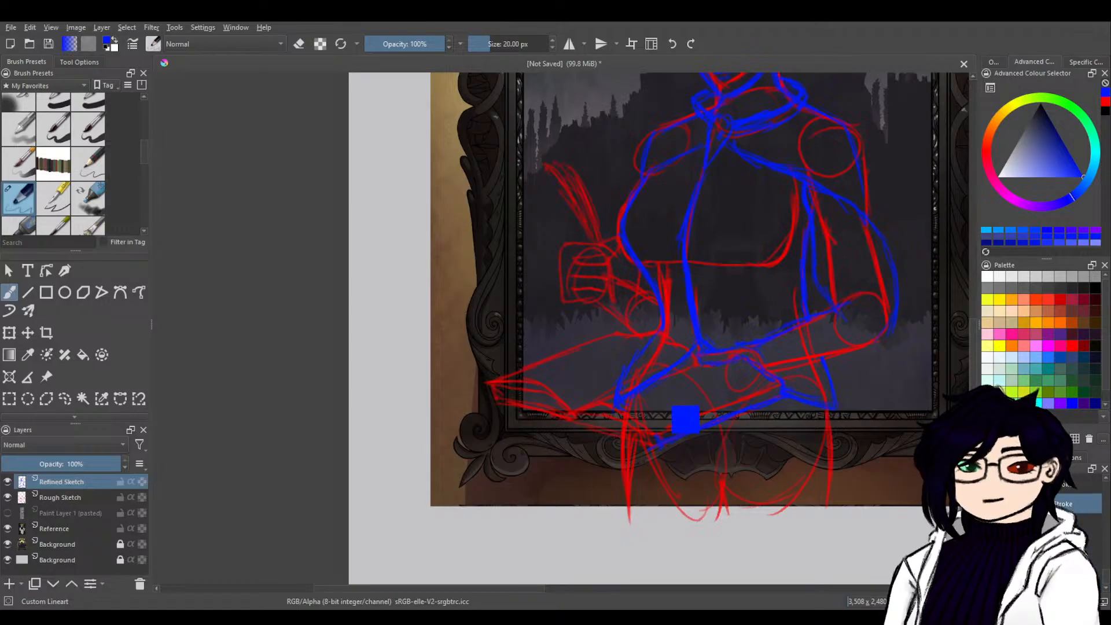
left_click_drag(658, 435, 663, 448)
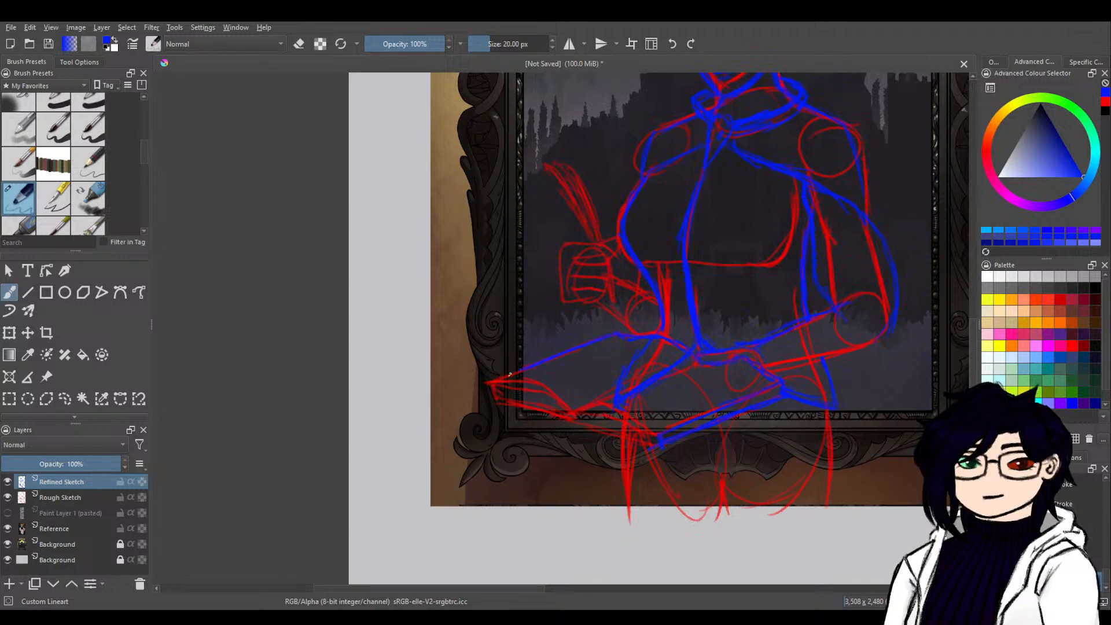
left_click_drag(494, 383, 490, 397)
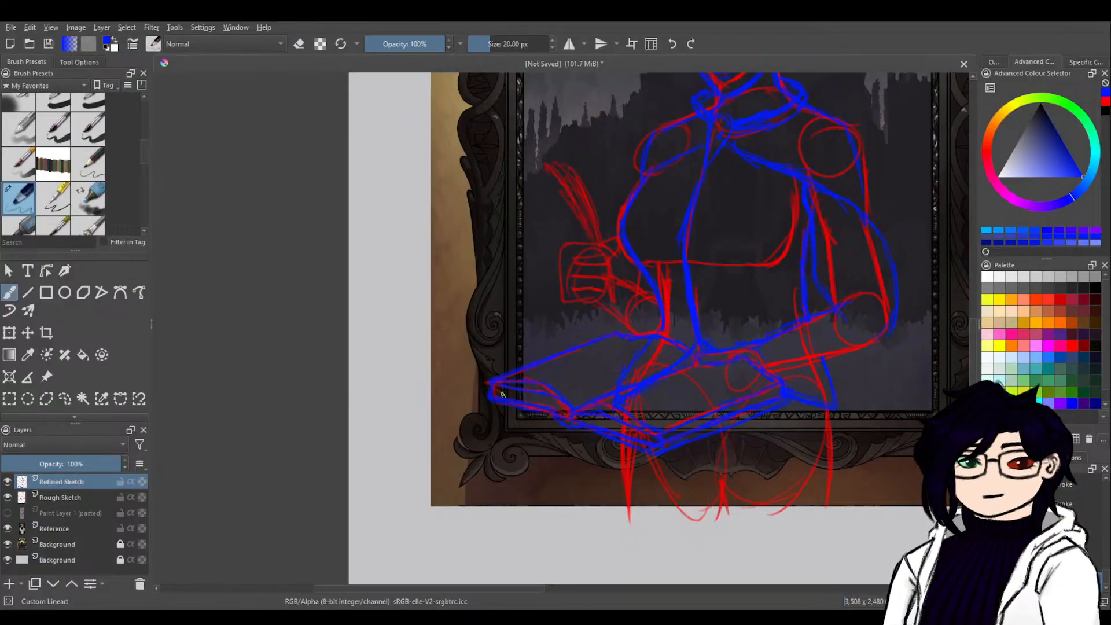
left_click_drag(490, 392, 490, 400)
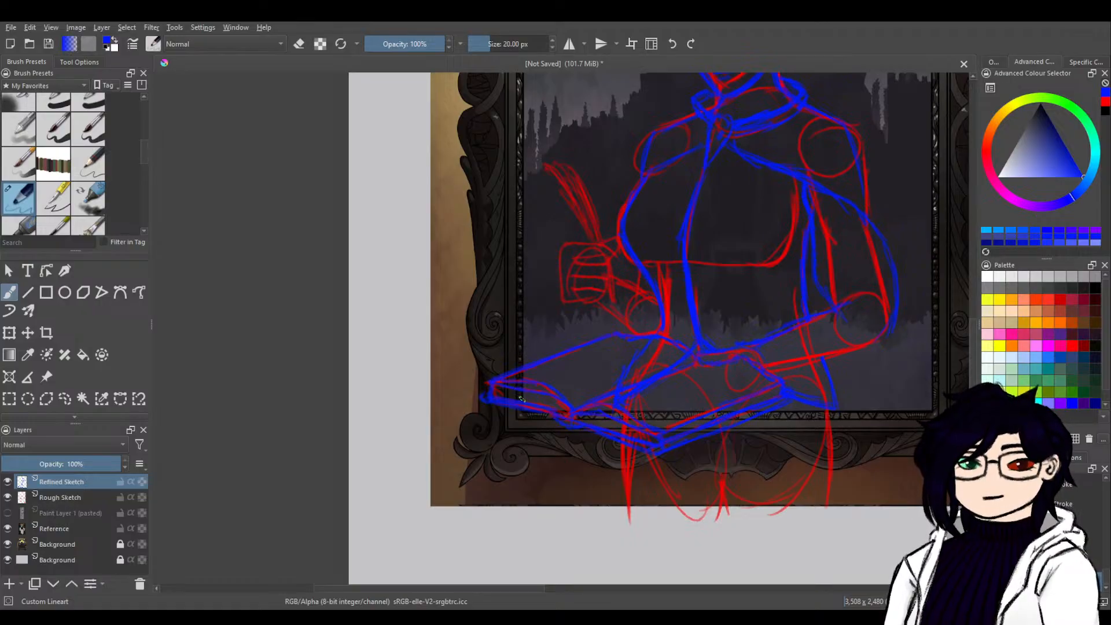
Erase the vest flap and stray strokes overlapping the book, and clean up the lines along its centre fold.
key("e")
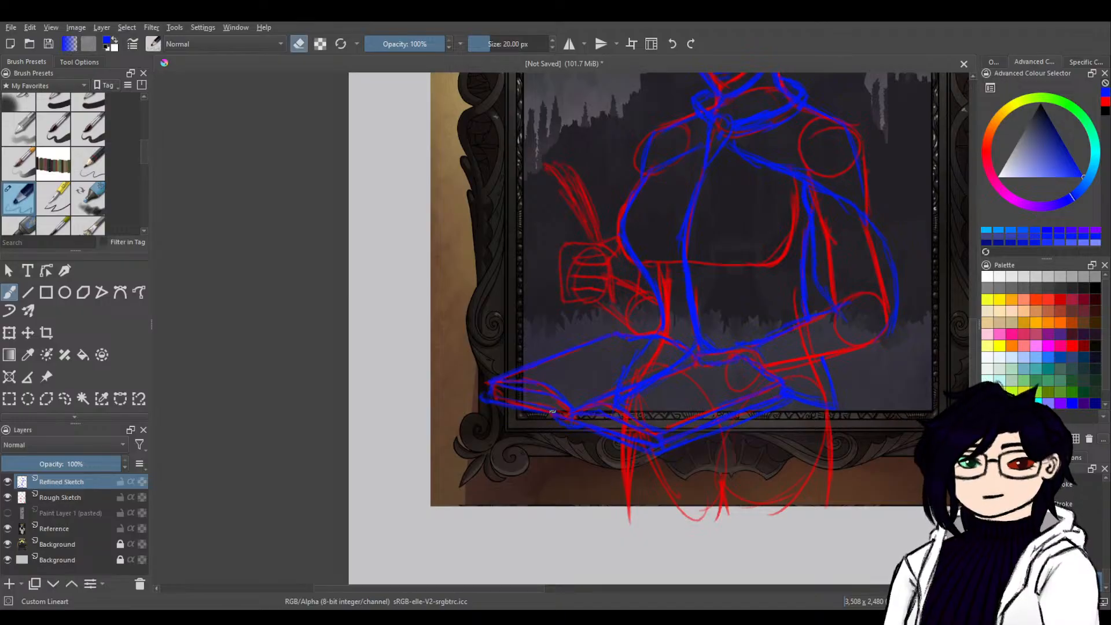
key("e")
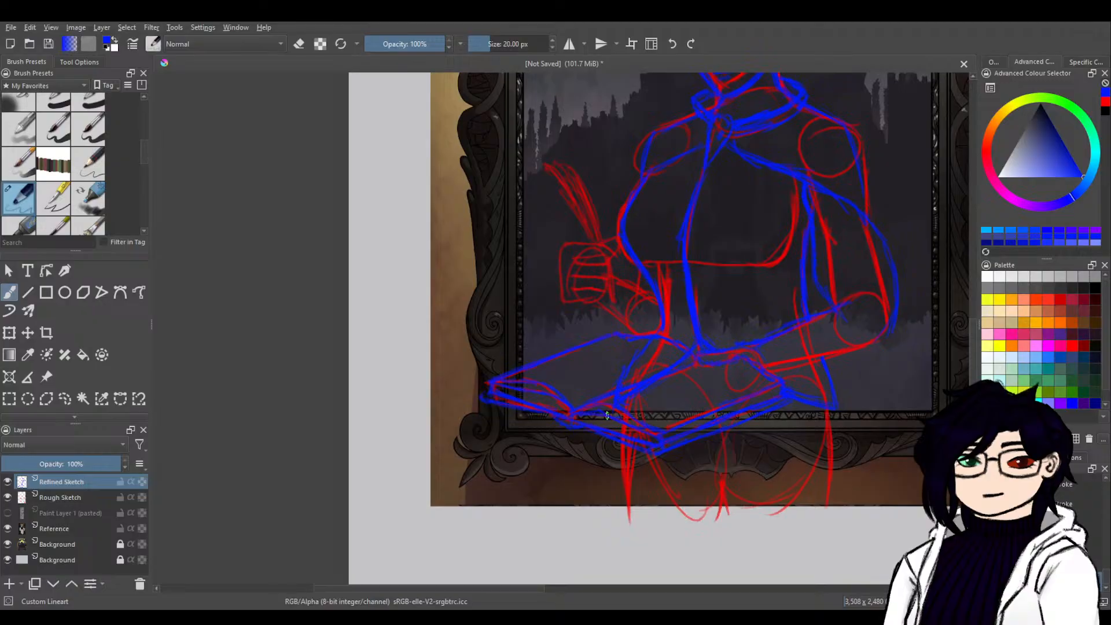
key("e")
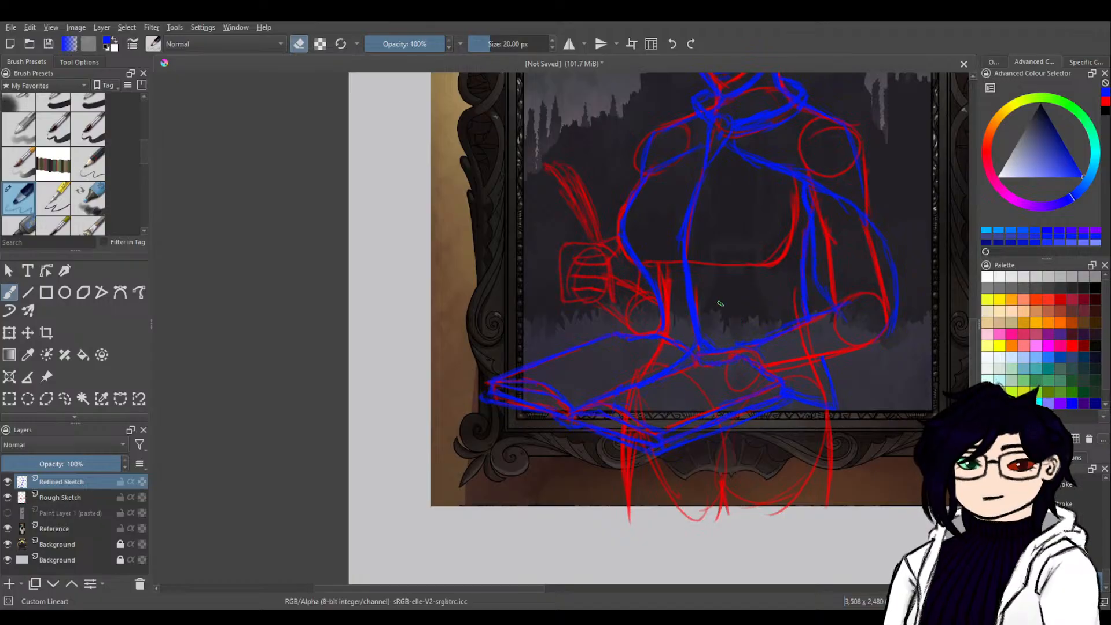
key("e")
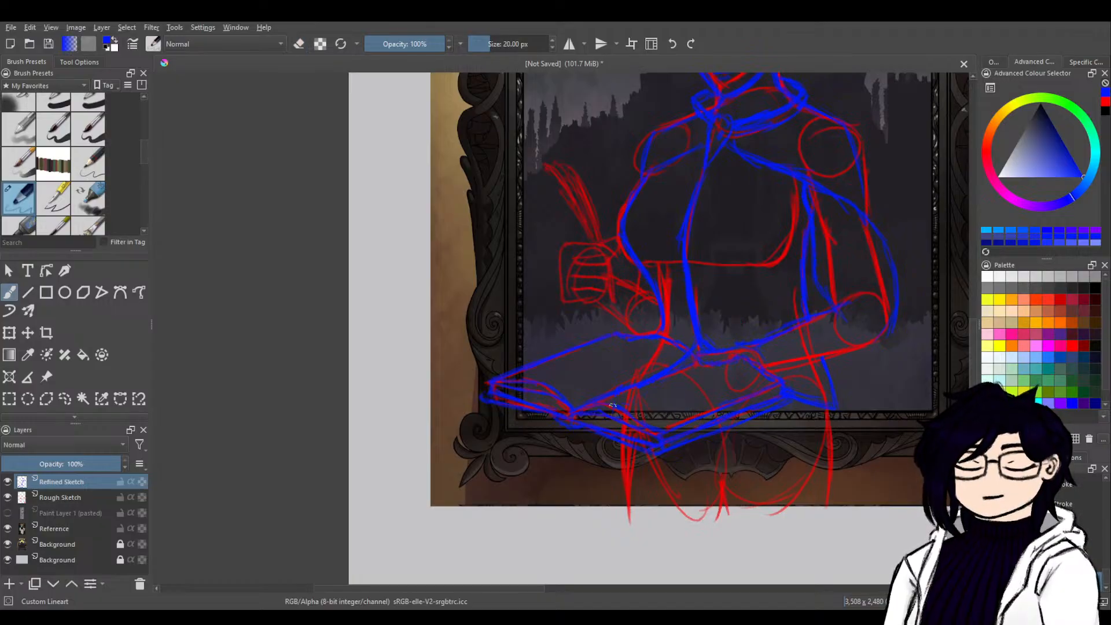
key("e")
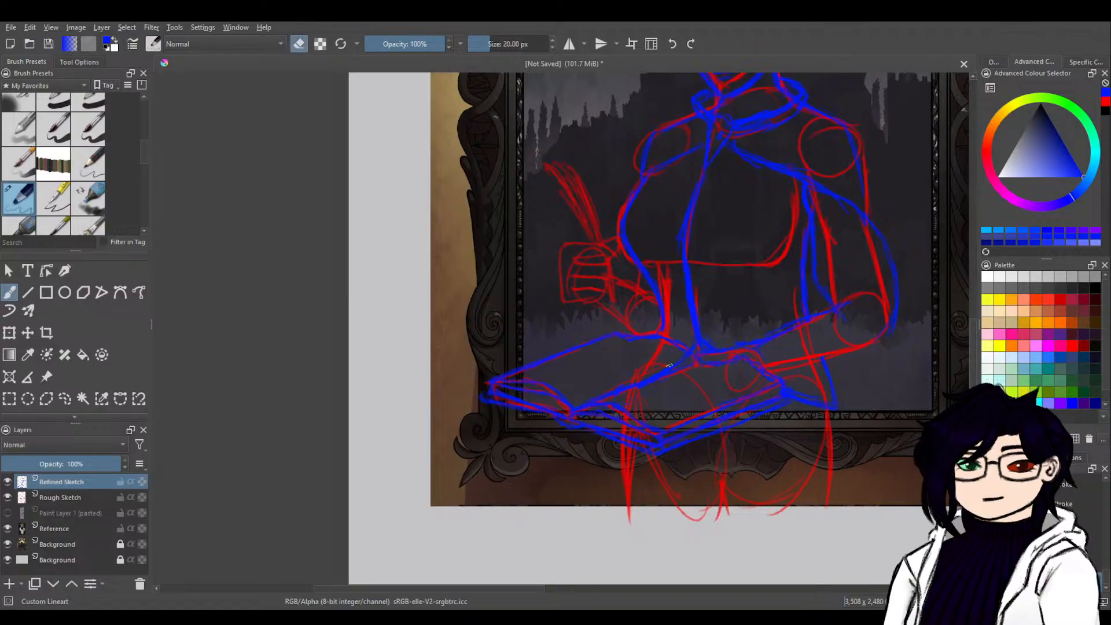
mouse_move(664, 368)
left_mouse_down()
mouse_move(682, 358)
mouse_move(674, 364)
left_mouse_up()
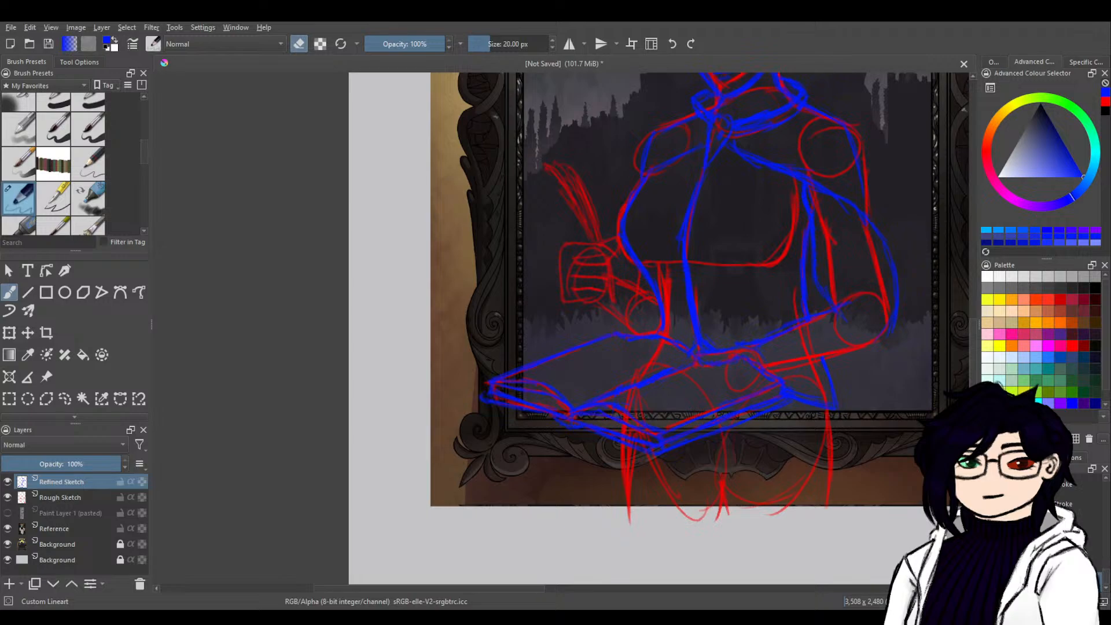
Erase the outer sleeve curve of the resting arm and draw a curved sleeve line across the arm above the elbow.
mouse_move(819, 335)
left_mouse_down()
mouse_move(770, 340)
mouse_move(644, 402)
left_mouse_up()
mouse_move(553, 436)
left_mouse_down()
mouse_move(582, 503)
mouse_move(652, 363)
left_mouse_up()
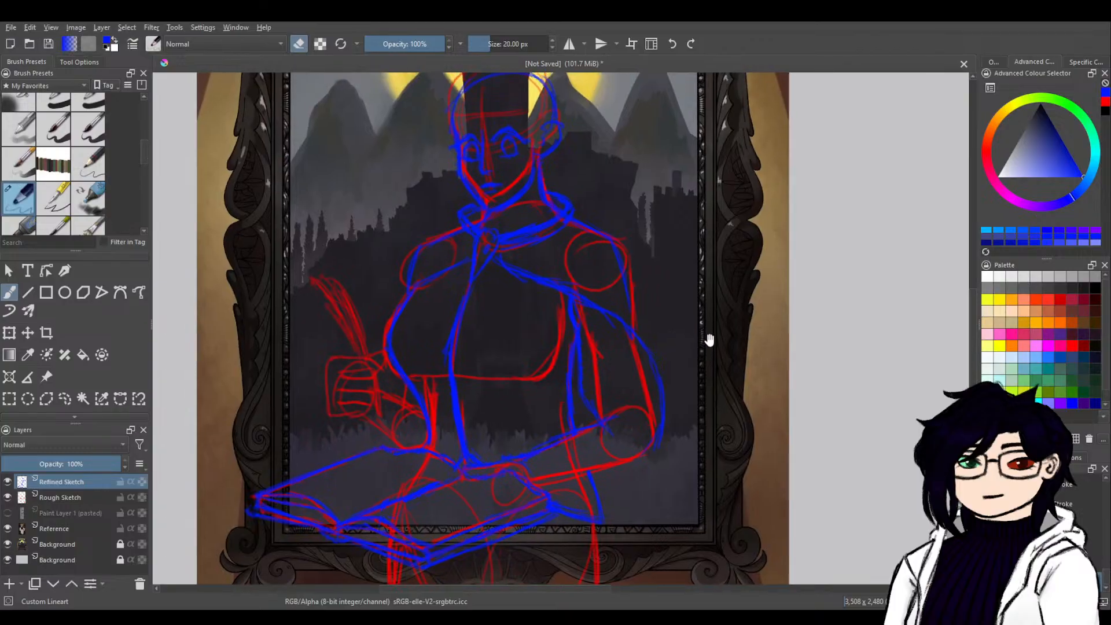
mouse_move(707, 335)
left_mouse_down()
mouse_move(703, 261)
mouse_move(670, 397)
mouse_move(715, 390)
left_mouse_up()
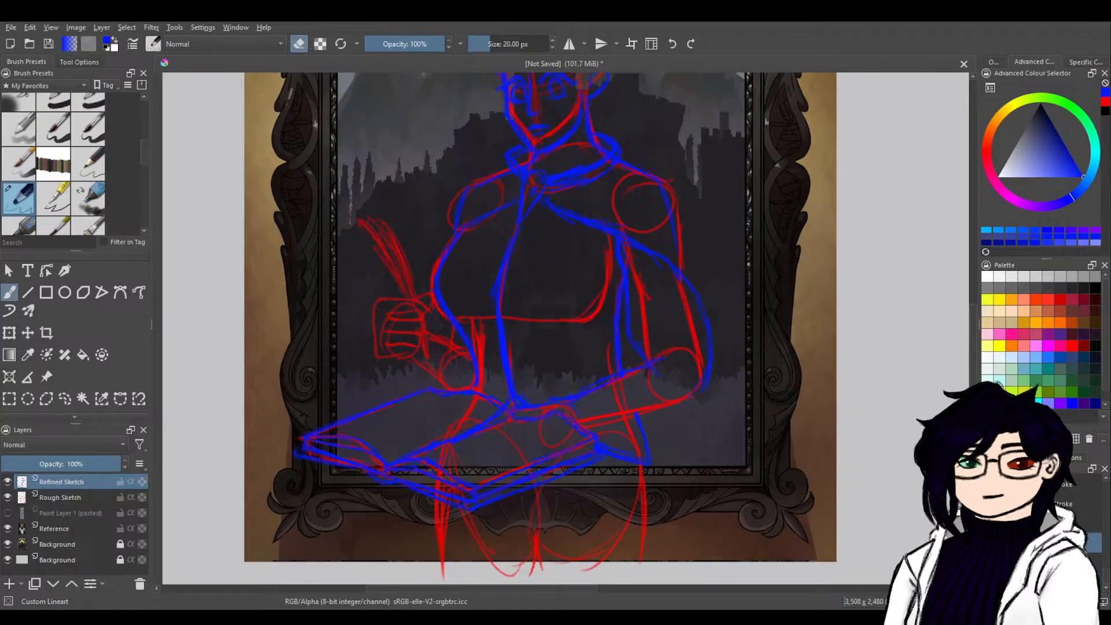
left_click(750, 275, "ctrl")
key("e")
key("e")
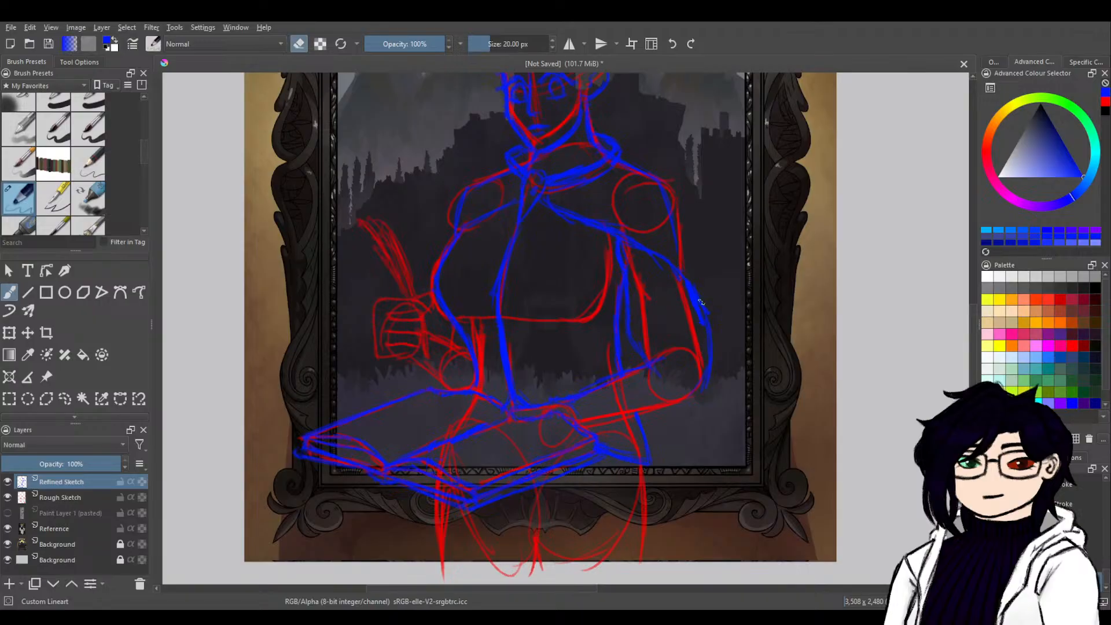
mouse_move(691, 280)
left_mouse_down()
mouse_move(702, 327)
mouse_move(709, 316)
mouse_move(711, 383)
mouse_move(707, 366)
left_mouse_up()
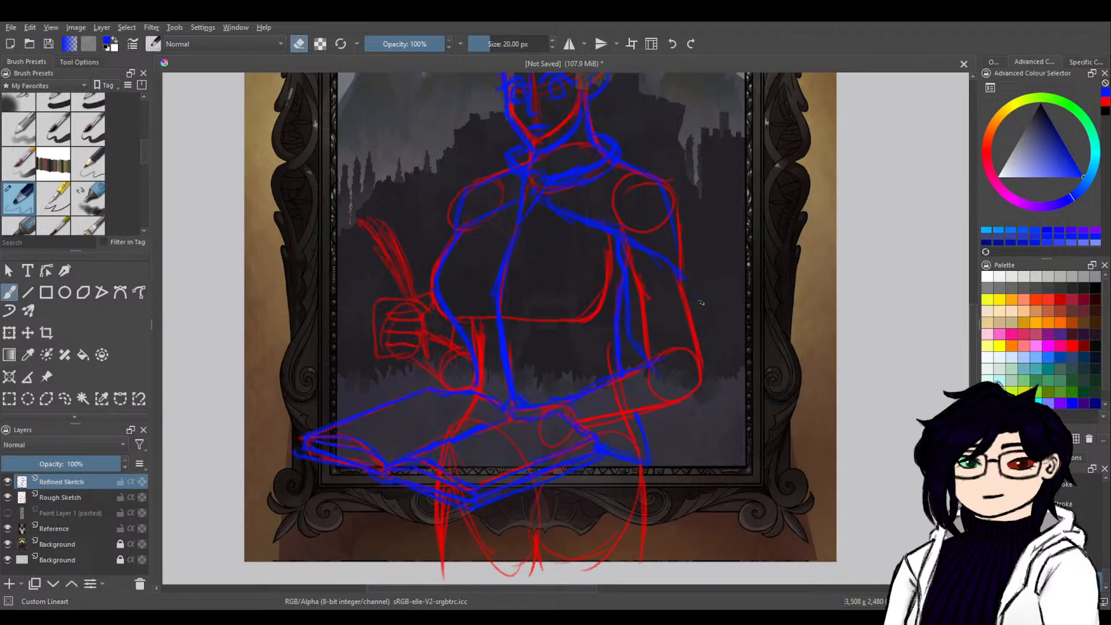
key("e")
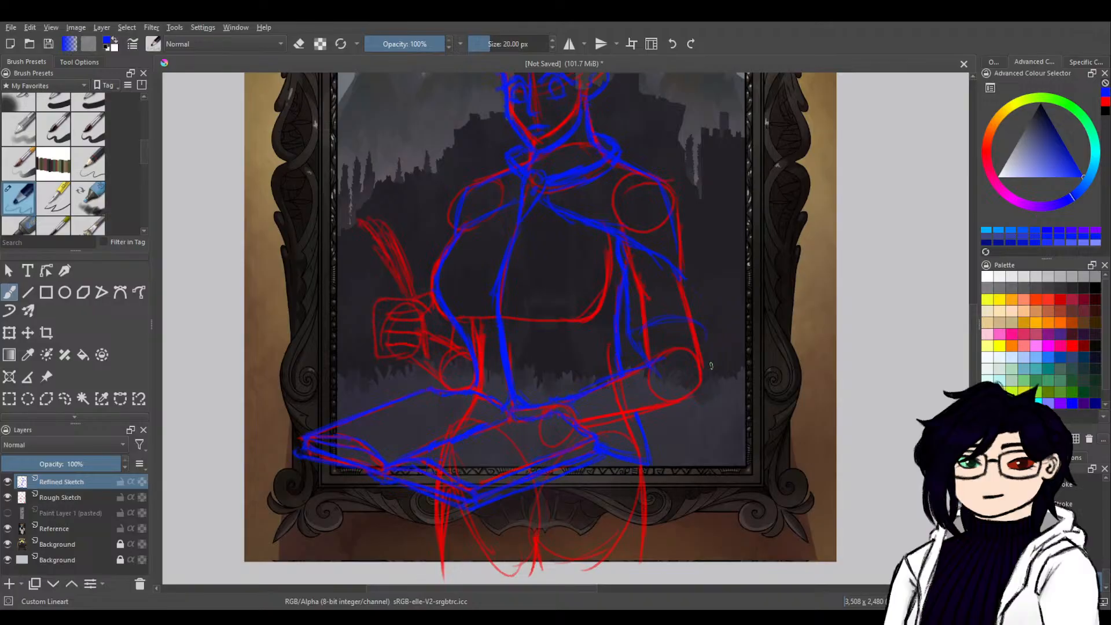
Redraw the resting arm's outer contour around the elbow, trace the forearm's lower edge and add a cuff at the wrist.
left_click_drag(701, 380, 708, 332)
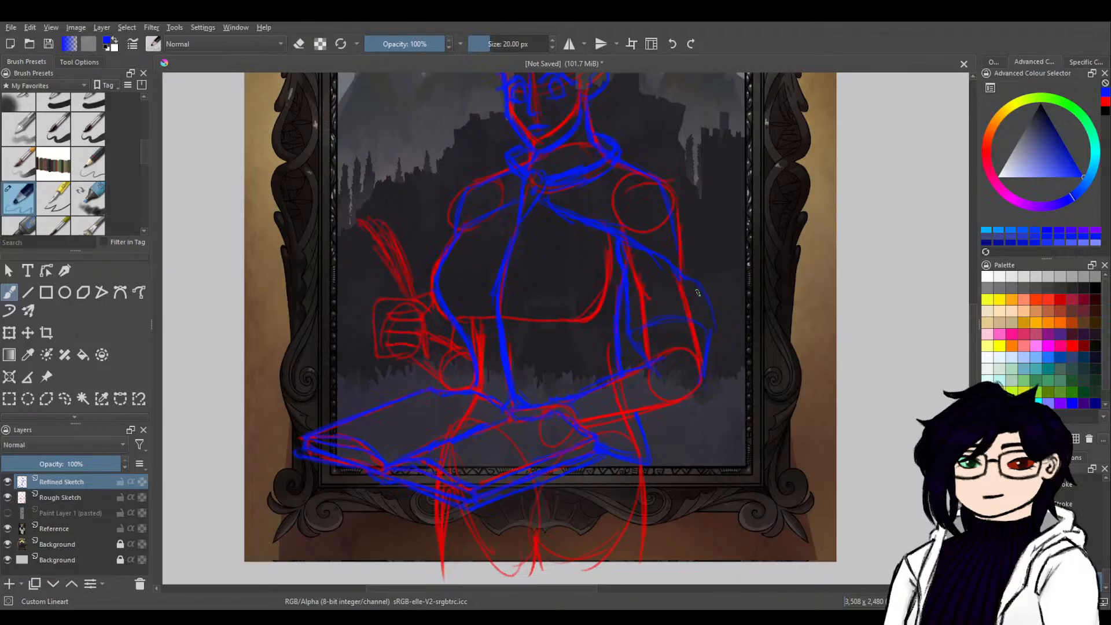
left_click_drag(711, 330, 691, 273)
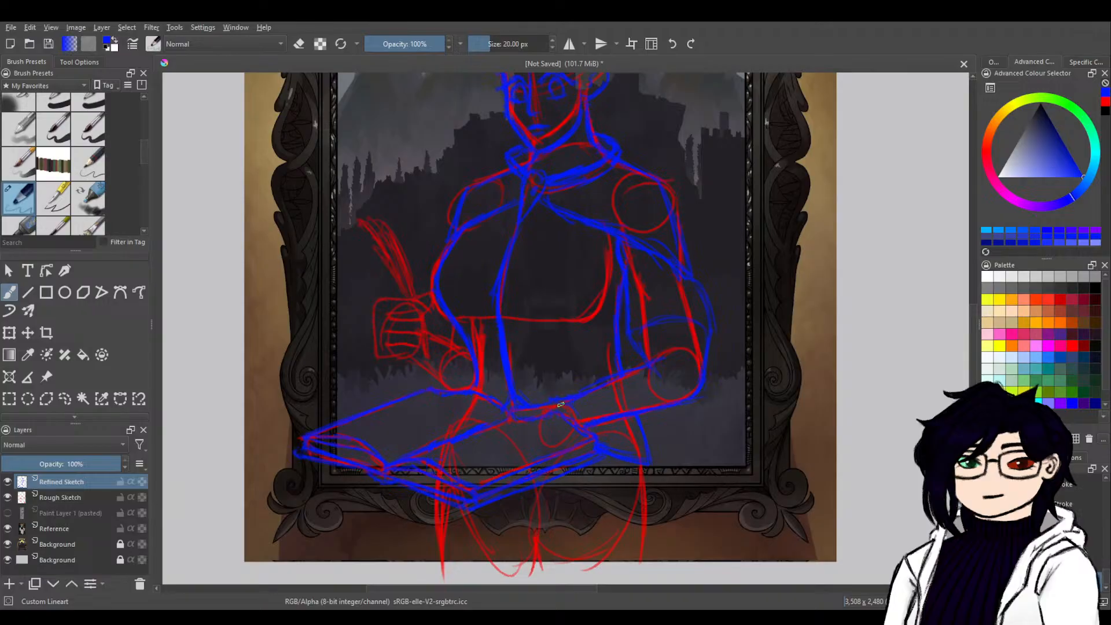
left_click_drag(567, 403, 584, 419)
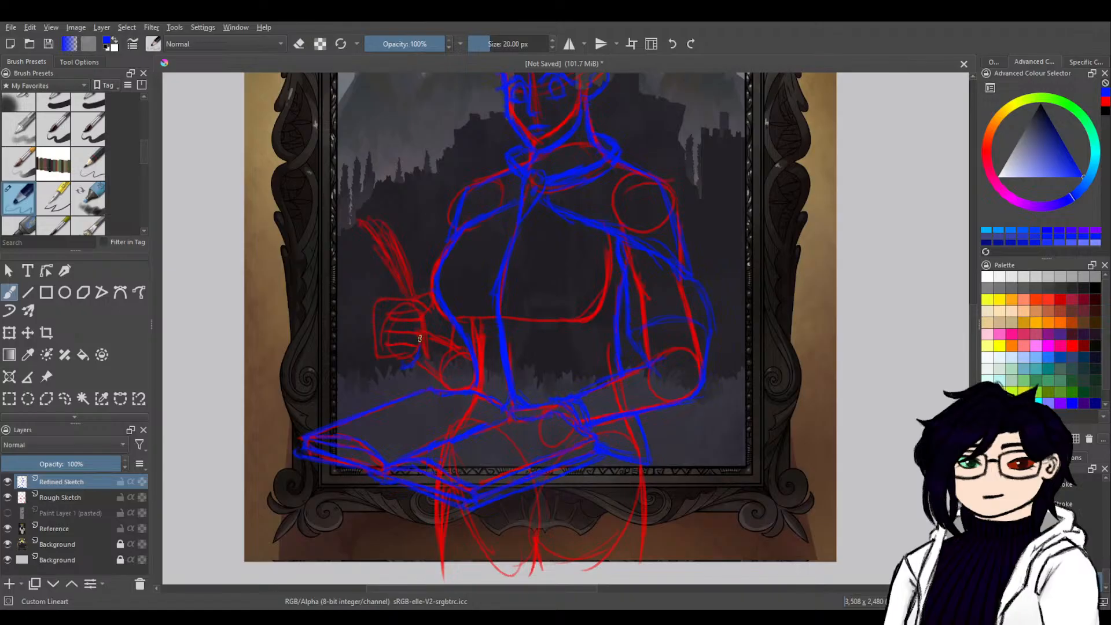
Trace the raised forearm from the fist to the elbow in blue, undoing the misplaced strokes.
left_click_drag(419, 350, 400, 366)
key("ctrl+z")
key("ctrl+z")
key("ctrl+z")
key("ctrl+z")
left_click_drag(440, 332, 444, 337)
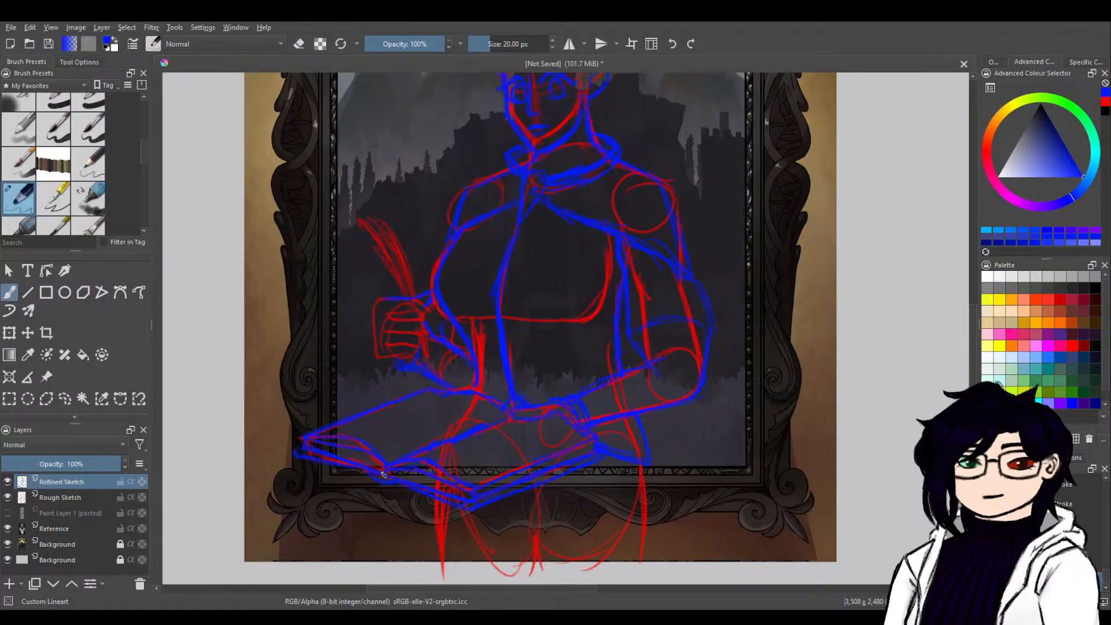
Show the pasted posed figure, trace the fist's fingers over it in blue, and hide the figure again.
left_click(6, 513)
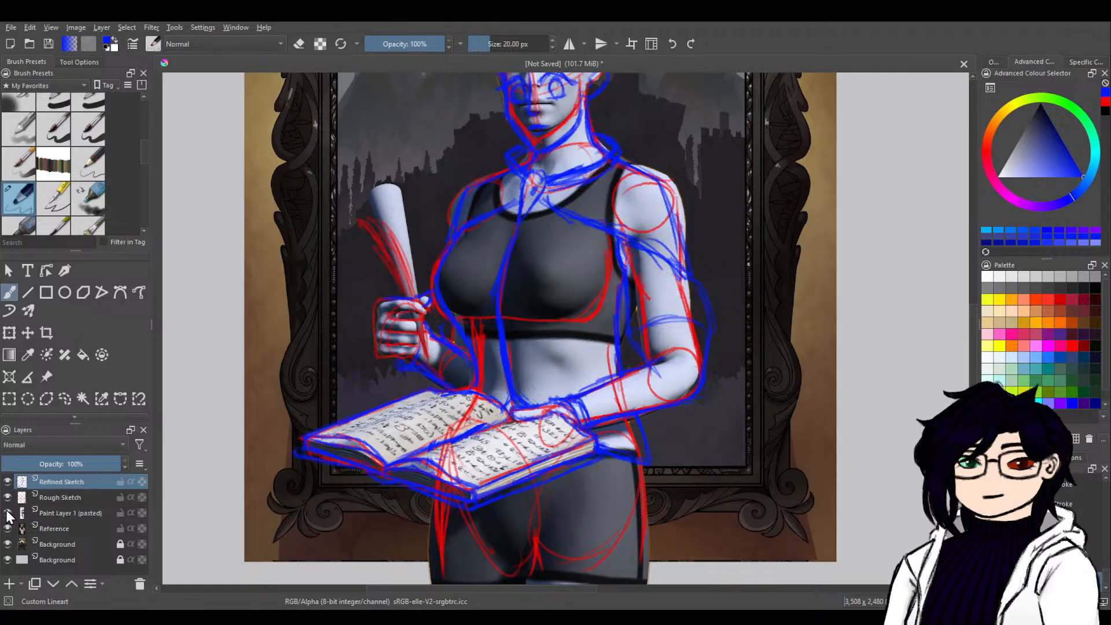
left_click(7, 512)
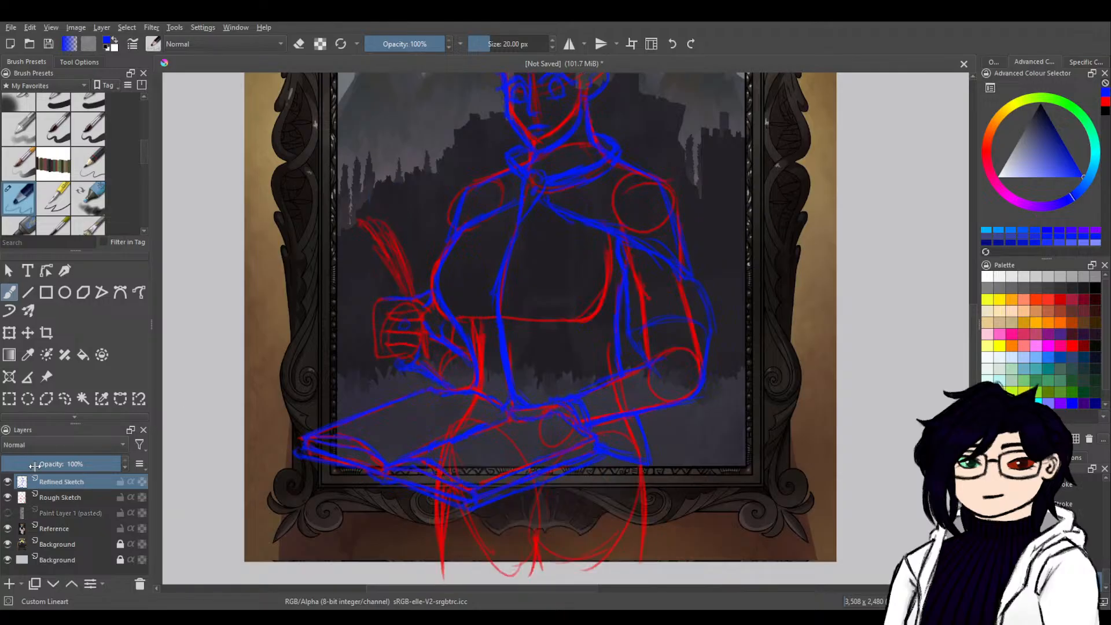
left_click(7, 513)
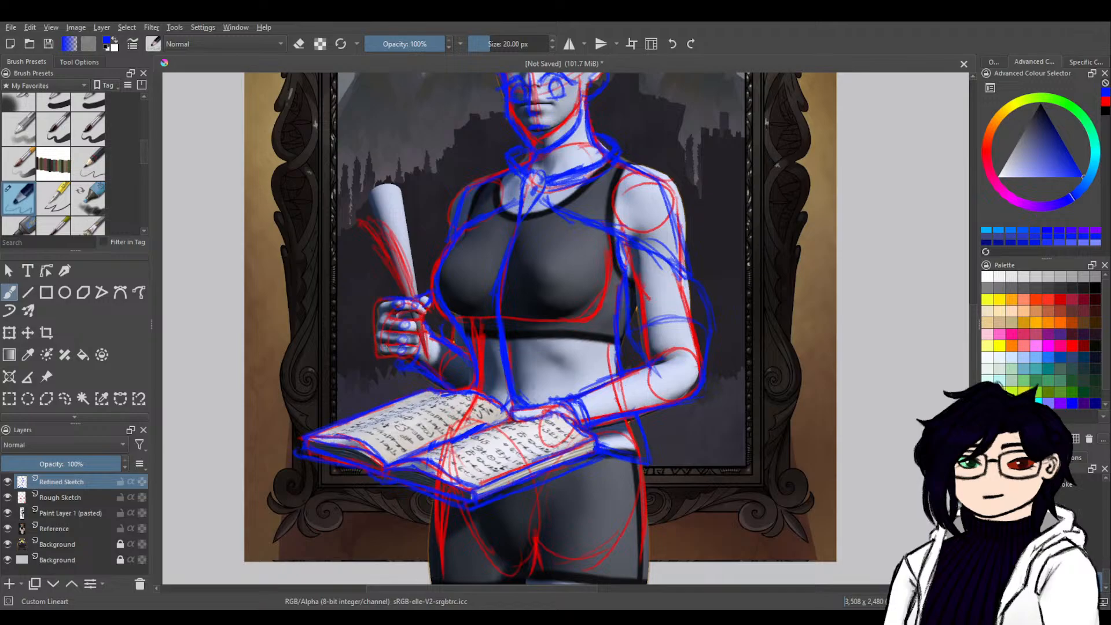
left_click_drag(381, 349, 383, 336)
left_click_drag(414, 349, 418, 323)
left_click(7, 513)
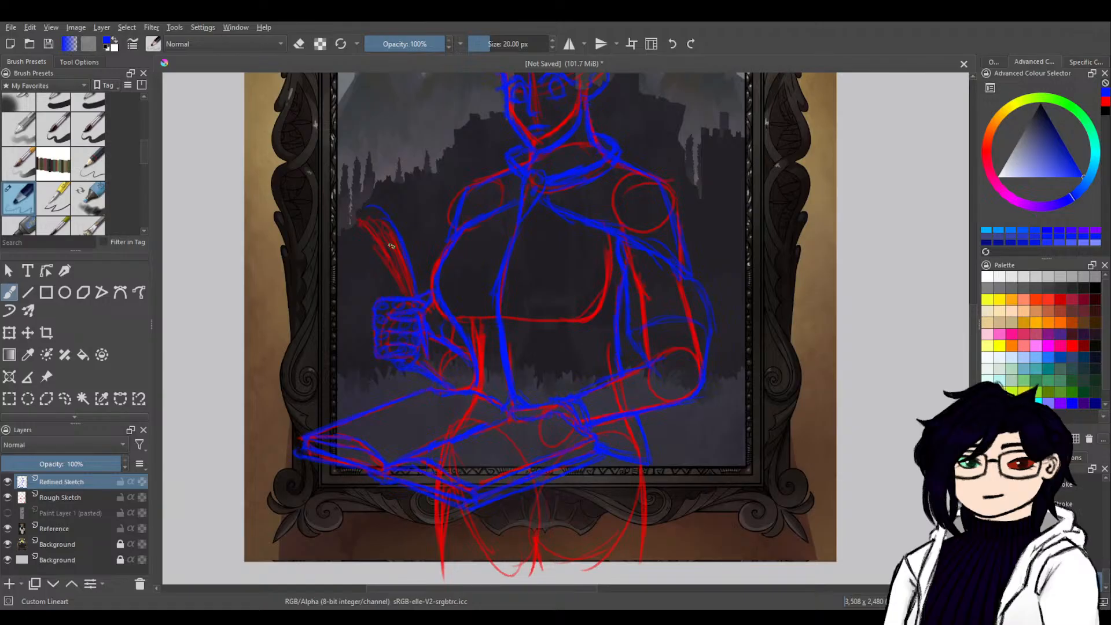
Sketch the curved feather of the quill rising from the fist in blue.
mouse_move(344, 250)
left_mouse_down()
mouse_move(371, 234)
mouse_move(368, 225)
mouse_move(361, 236)
mouse_move(404, 293)
left_mouse_up()
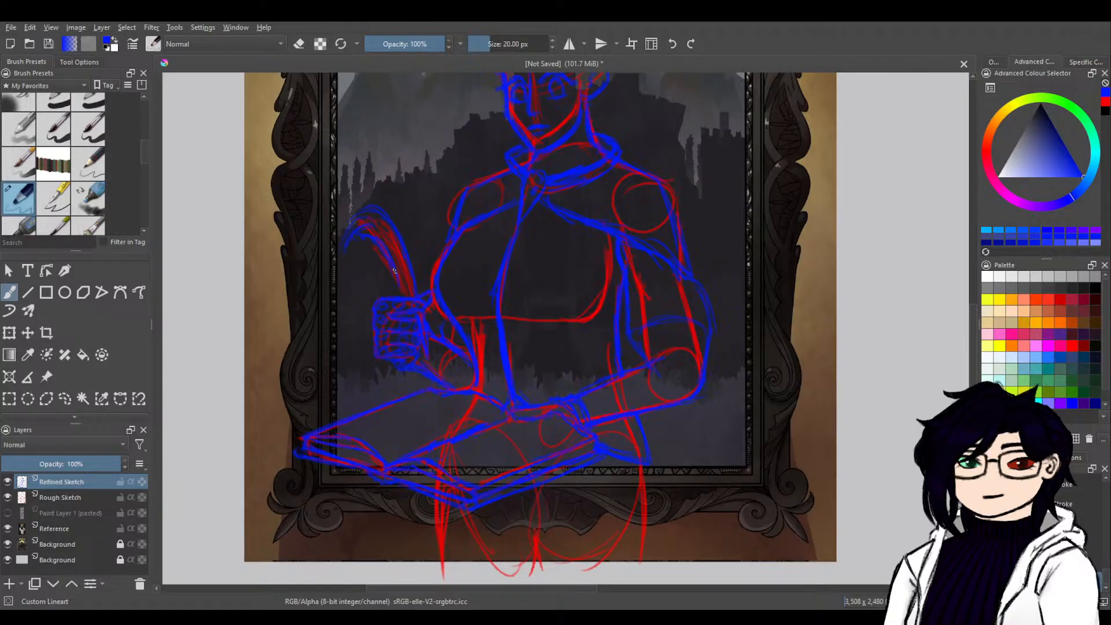
left_click_drag(378, 247, 406, 296)
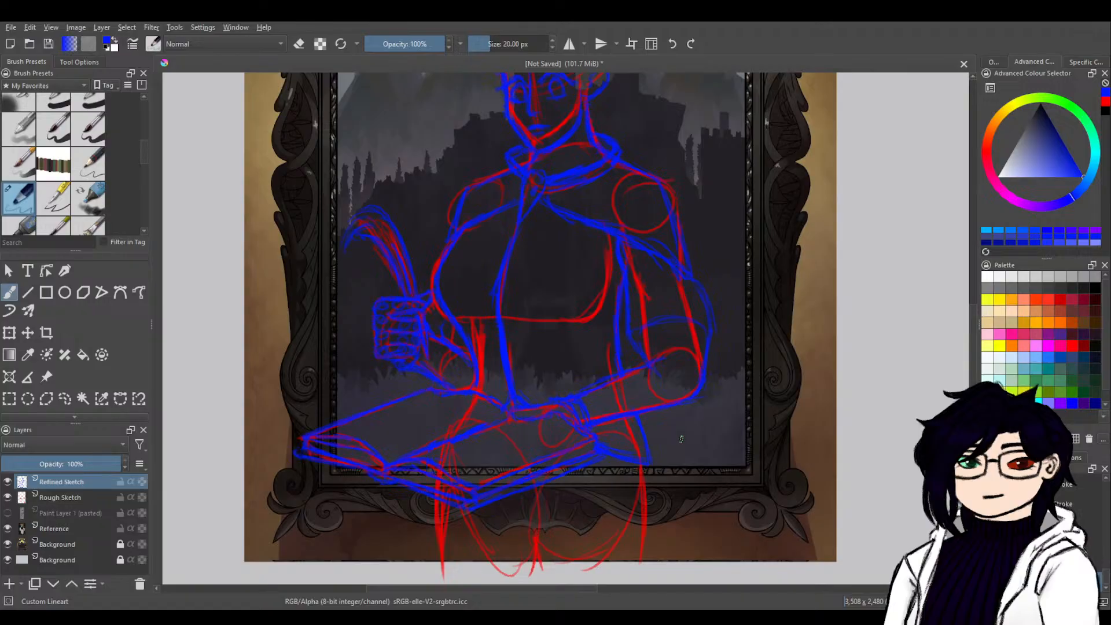
Trace the hips and upper legs below the book and vest in blue.
left_click_drag(702, 486, 318, 527)
mouse_move(581, 431)
left_mouse_down()
mouse_move(556, 525)
mouse_move(827, 377)
left_mouse_up()
mouse_move(556, 542)
left_mouse_down()
mouse_move(585, 518)
mouse_move(644, 351)
left_mouse_up()
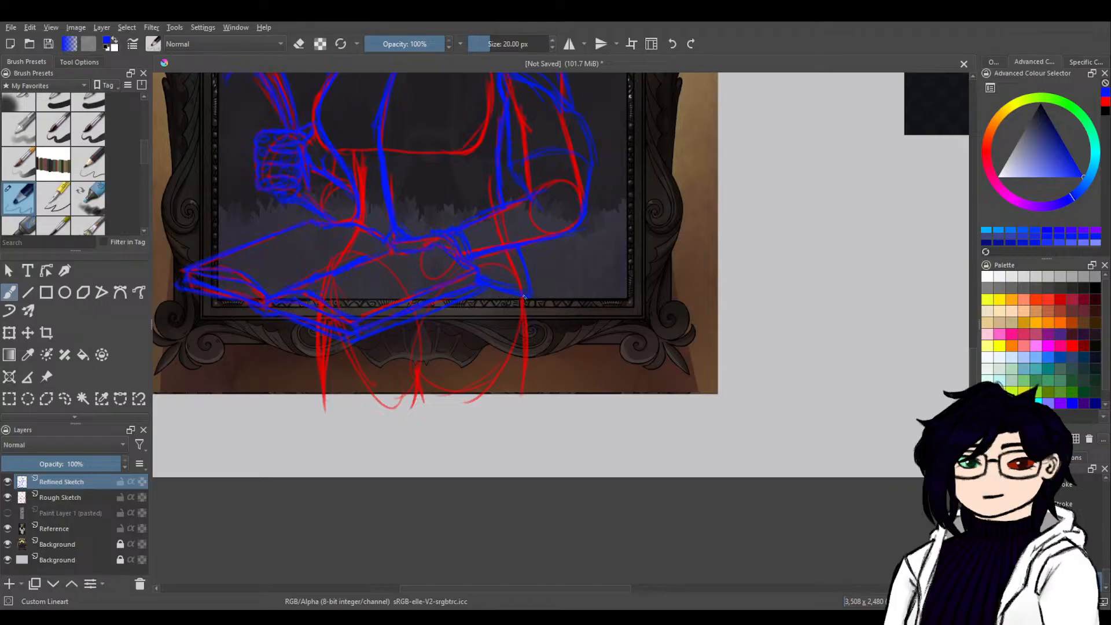
left_click_drag(537, 370, 539, 397)
left_click_drag(308, 347, 309, 329)
left_click_drag(513, 404, 511, 388)
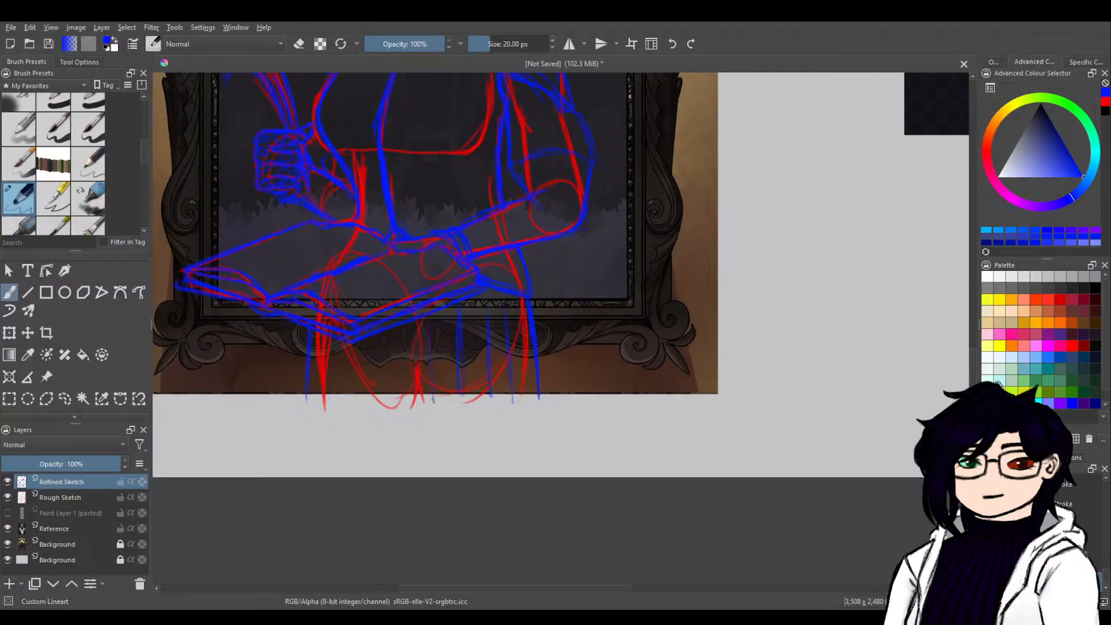
mouse_move(427, 321)
left_mouse_down()
mouse_move(429, 354)
mouse_move(408, 399)
mouse_move(411, 376)
left_mouse_up()
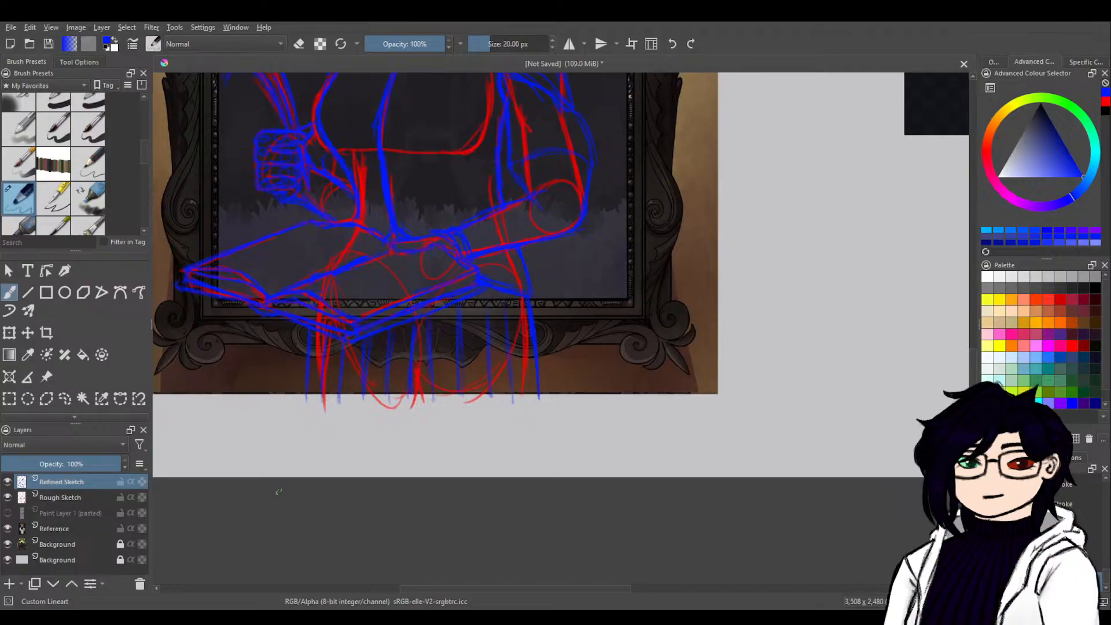
Sketch the fringe across the forehead and the hair falling beside the face in blue, cleaning up overlapping strokes.
left_click_drag(580, 270, 548, 488)
left_click_drag(563, 410, 597, 524)
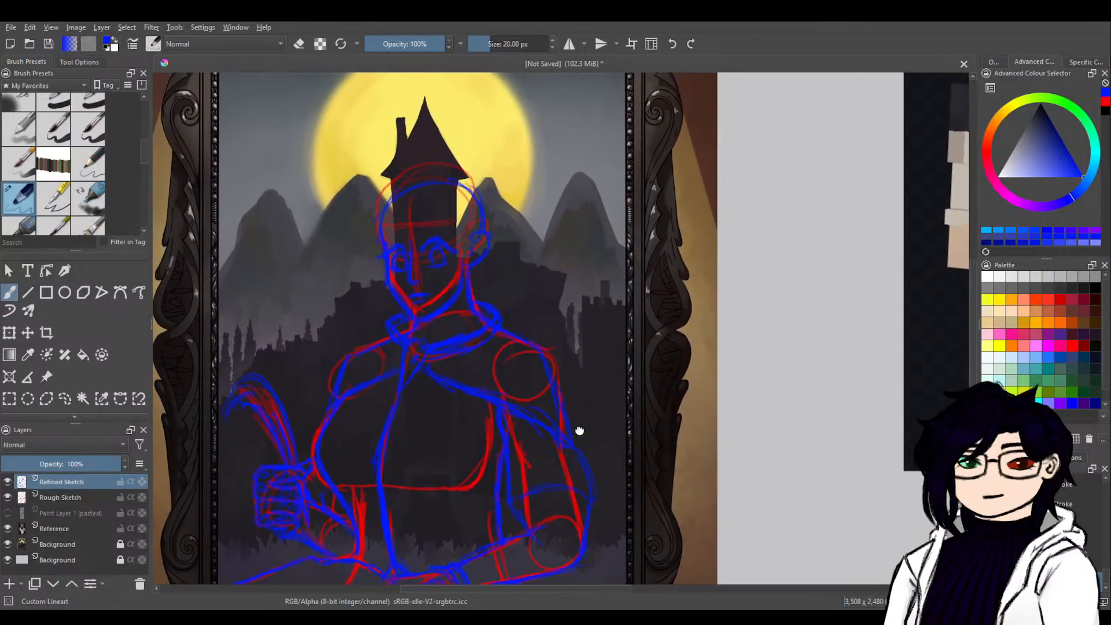
left_click_drag(579, 431, 580, 495)
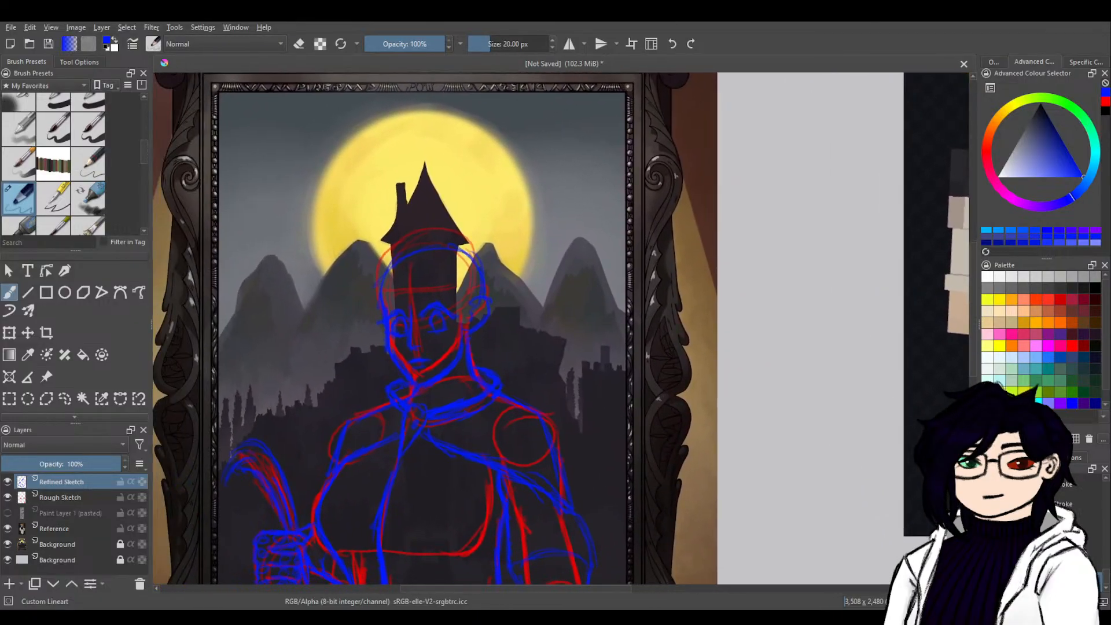
mouse_move(463, 374)
left_mouse_down()
mouse_move(427, 499)
mouse_move(394, 471)
mouse_move(610, 382)
mouse_move(610, 371)
left_mouse_up()
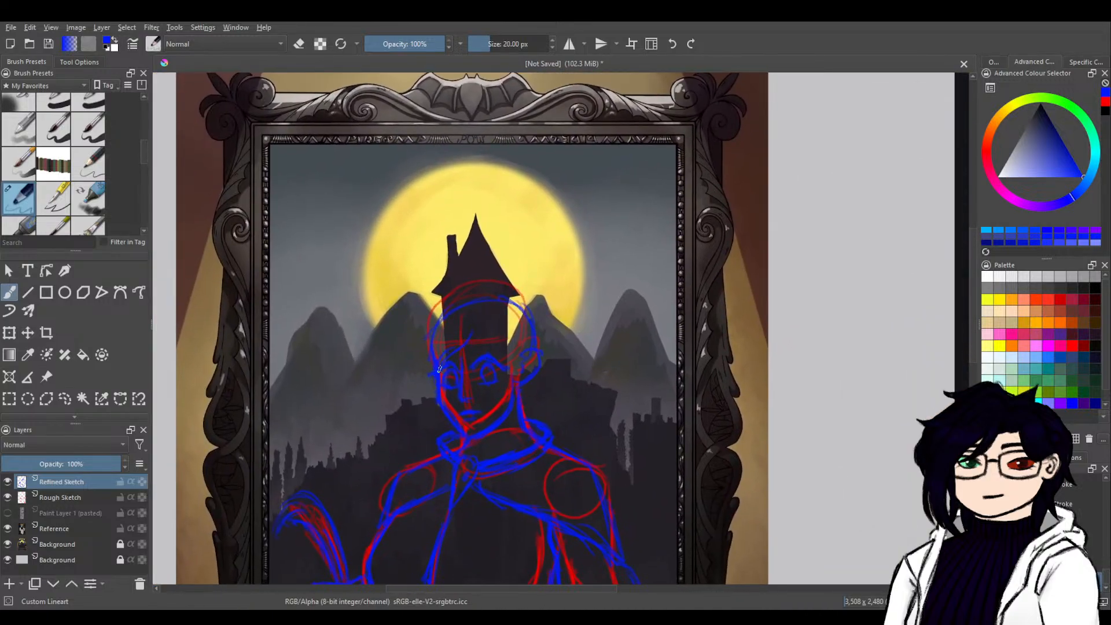
mouse_move(471, 333)
left_mouse_down()
mouse_move(372, 466)
mouse_move(603, 395)
mouse_move(686, 312)
left_mouse_up()
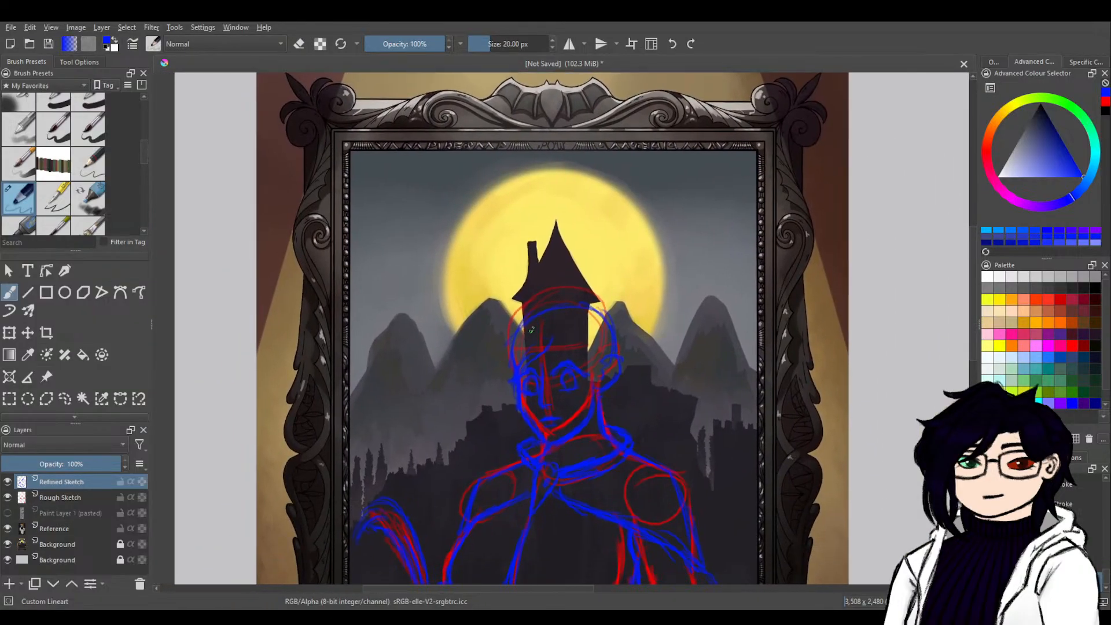
mouse_move(522, 324)
left_mouse_down()
mouse_move(502, 370)
mouse_move(511, 421)
left_mouse_up()
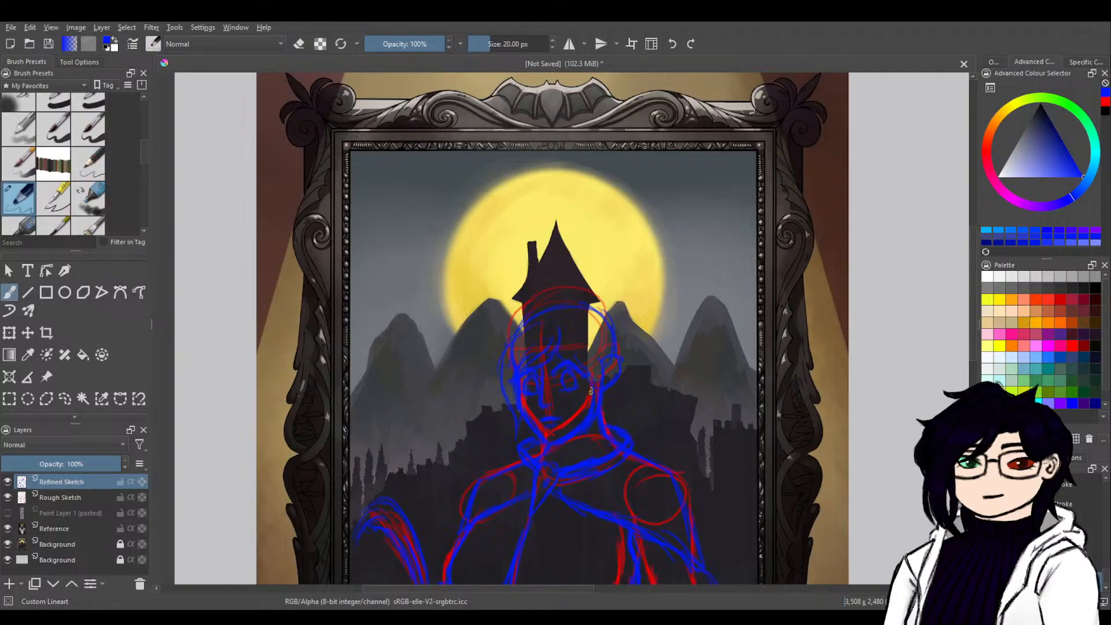
key("e")
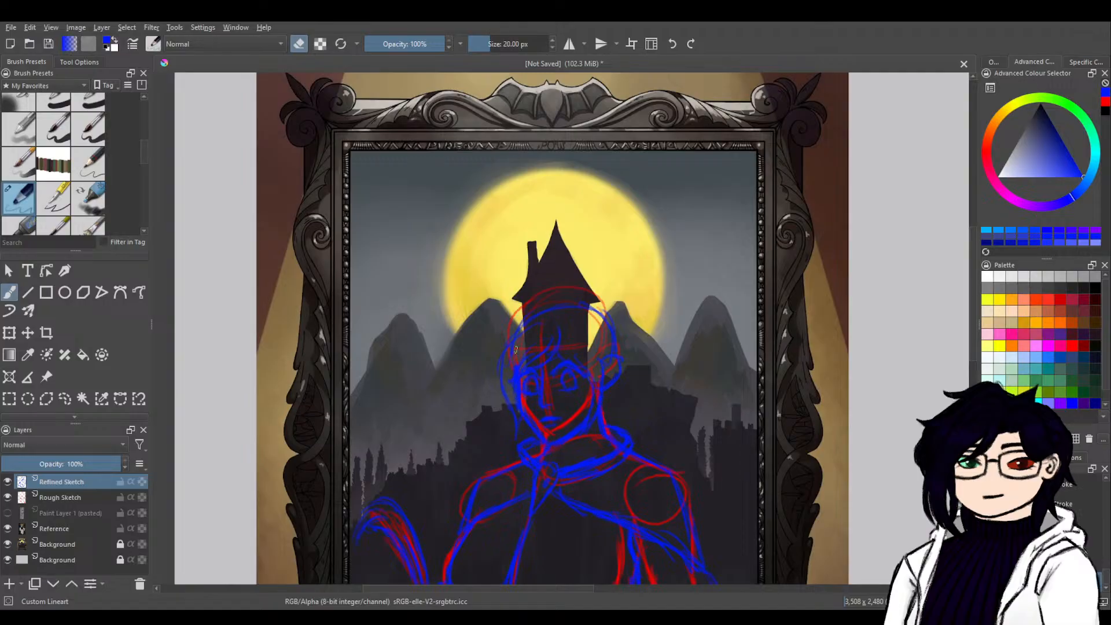
key("e")
Draw the top hairline and the raised tuft of hair at the back of the head, following the character reference.
mouse_move(610, 363)
left_mouse_down()
mouse_move(528, 354)
mouse_move(501, 397)
mouse_move(385, 494)
mouse_move(555, 398)
mouse_move(803, 344)
left_mouse_up()
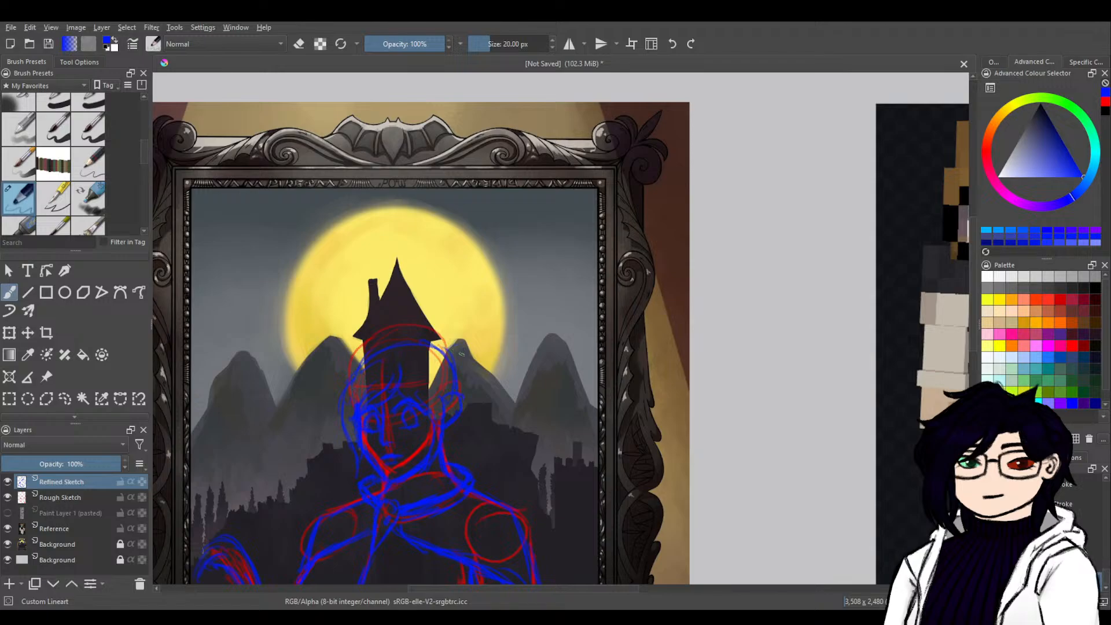
mouse_move(452, 346)
left_mouse_down()
mouse_move(469, 384)
mouse_move(458, 393)
mouse_move(466, 358)
mouse_move(444, 342)
left_mouse_up()
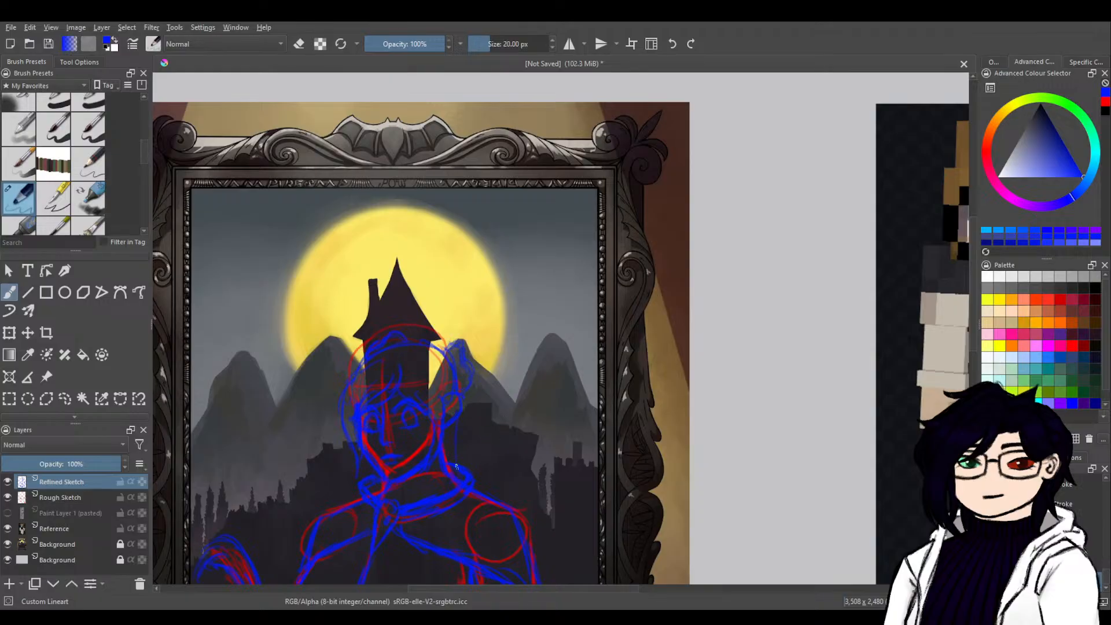
mouse_move(533, 466)
left_mouse_down()
mouse_move(342, 473)
mouse_move(335, 486)
left_mouse_up()
left_click_drag(427, 500, 637, 397)
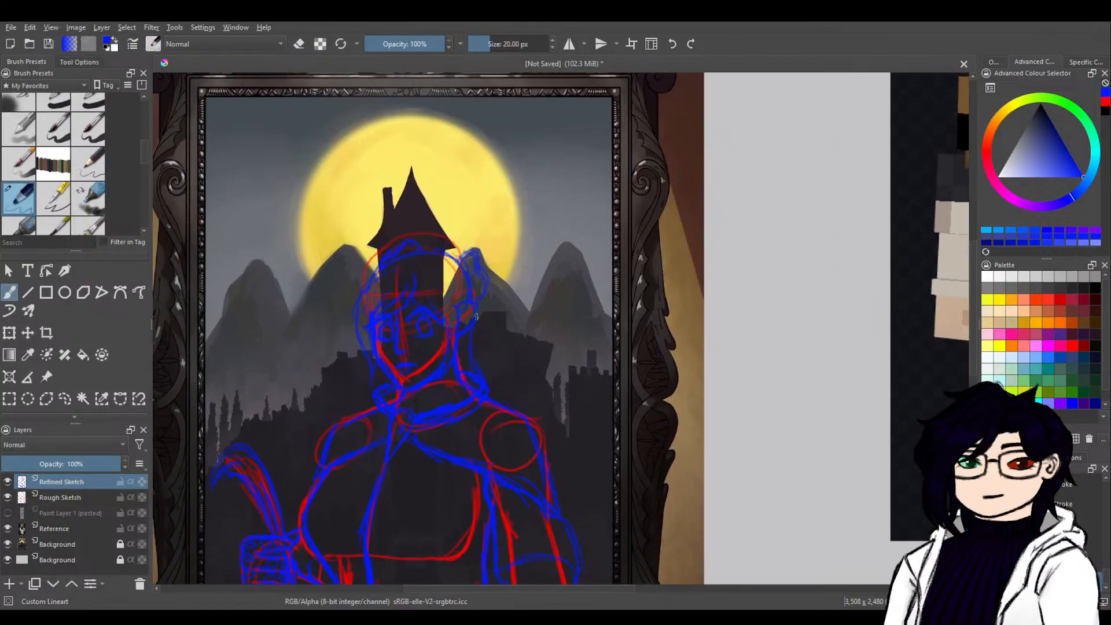
Clean up the hair lines around the ear, refine the lock behind it and undo the last strokes.
key("e")
key("e")
key("e")
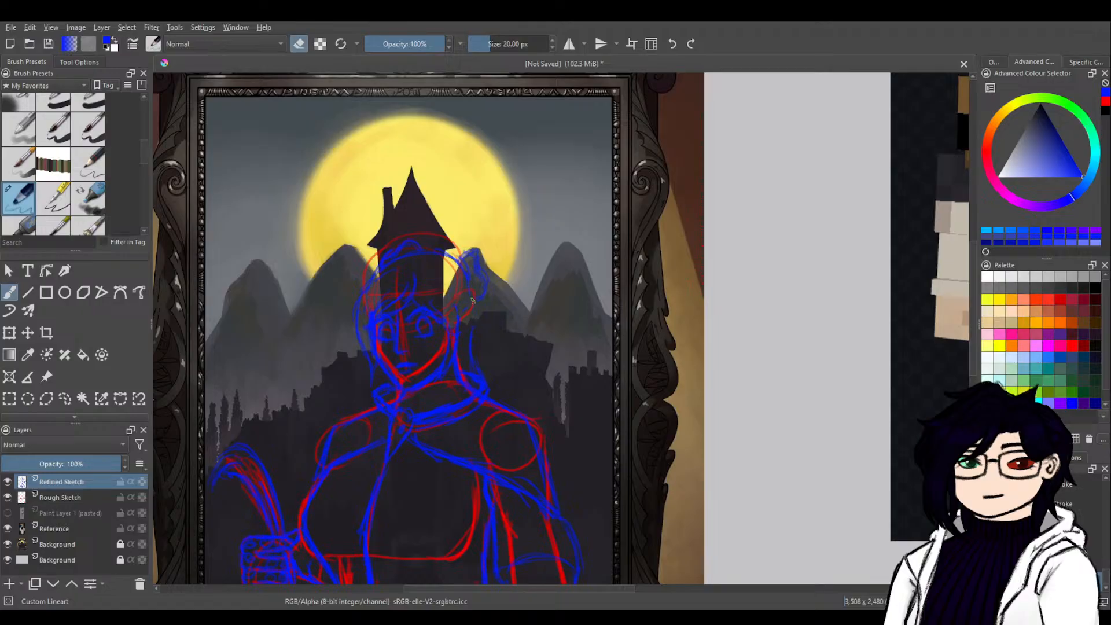
key("e")
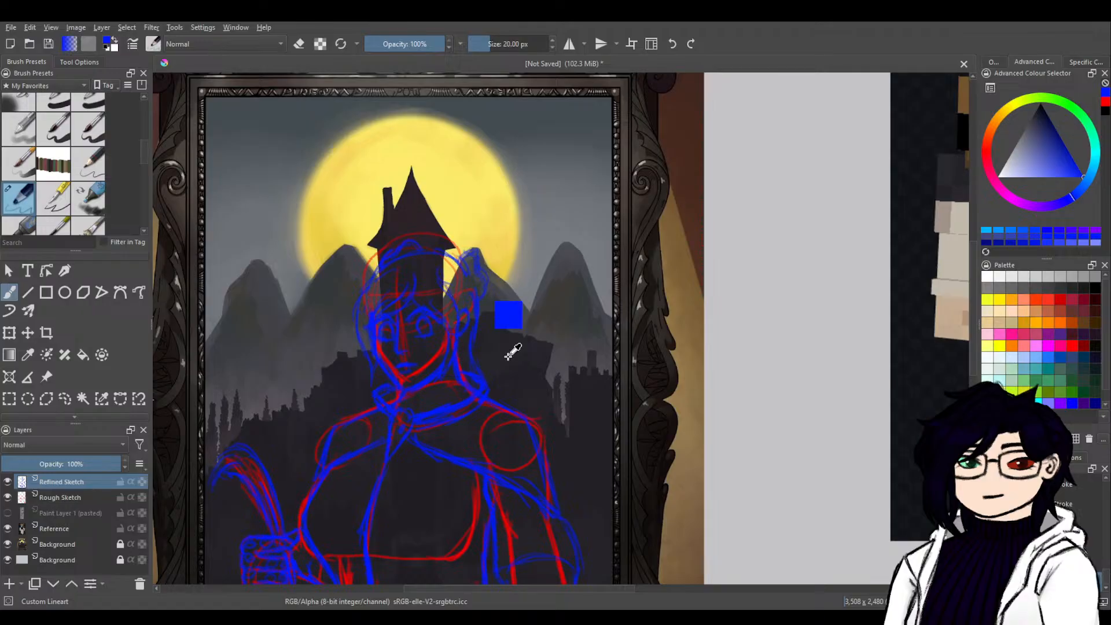
key("ctrl+z")
key("ctrl+z")
key("ctrl+z")
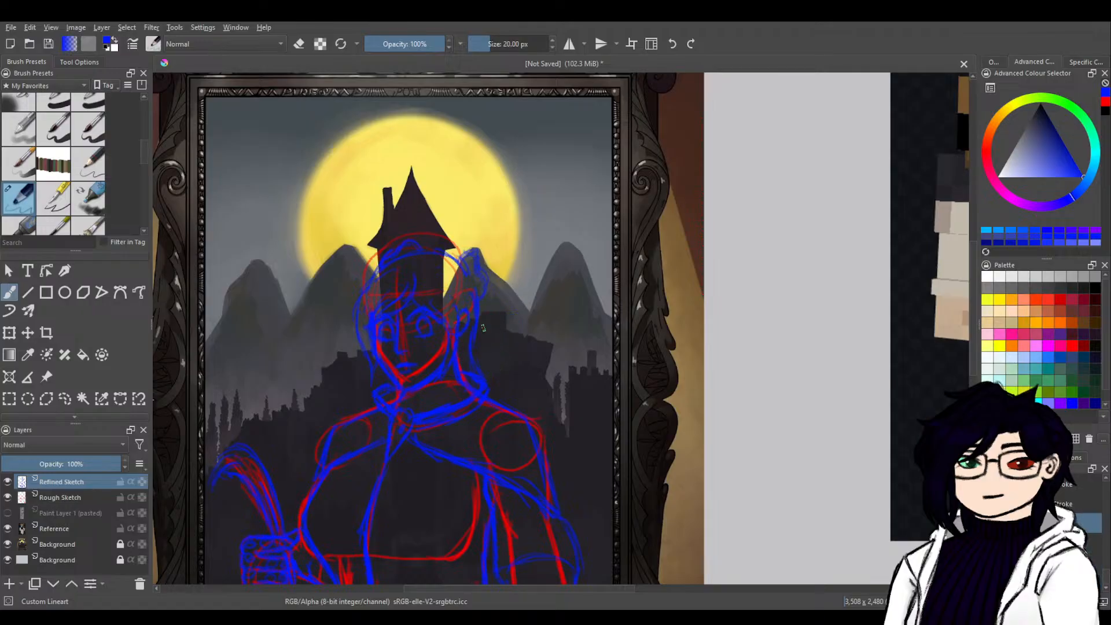
Undo the last hair stroke and draw the long lock behind the ear down to the shoulder, following the character reference.
key("ctrl+z")
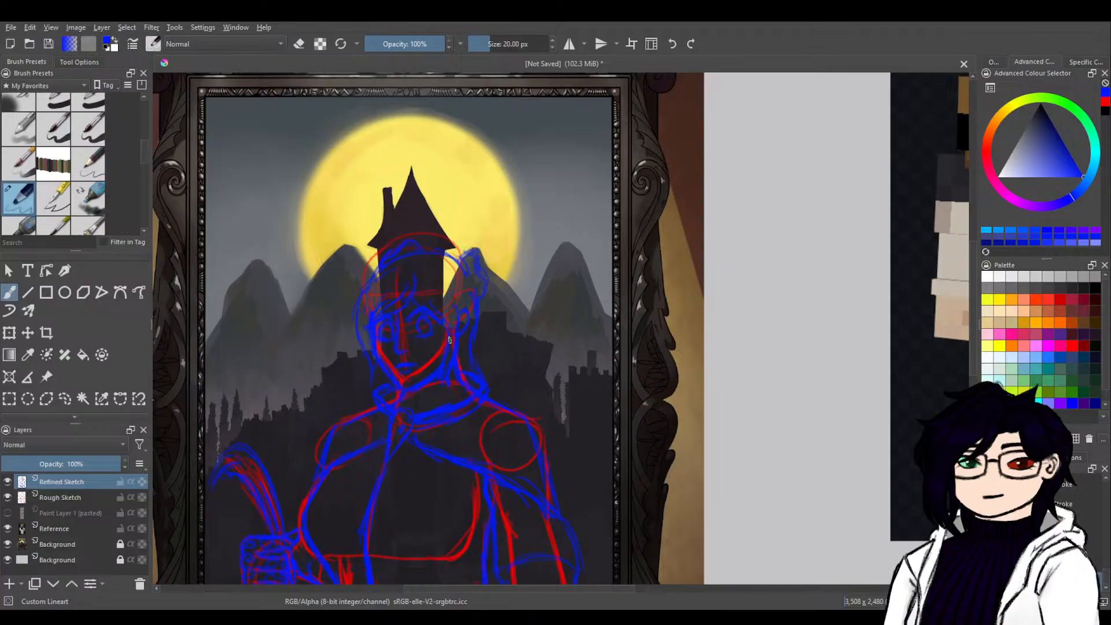
left_click_drag(614, 359, 271, 511)
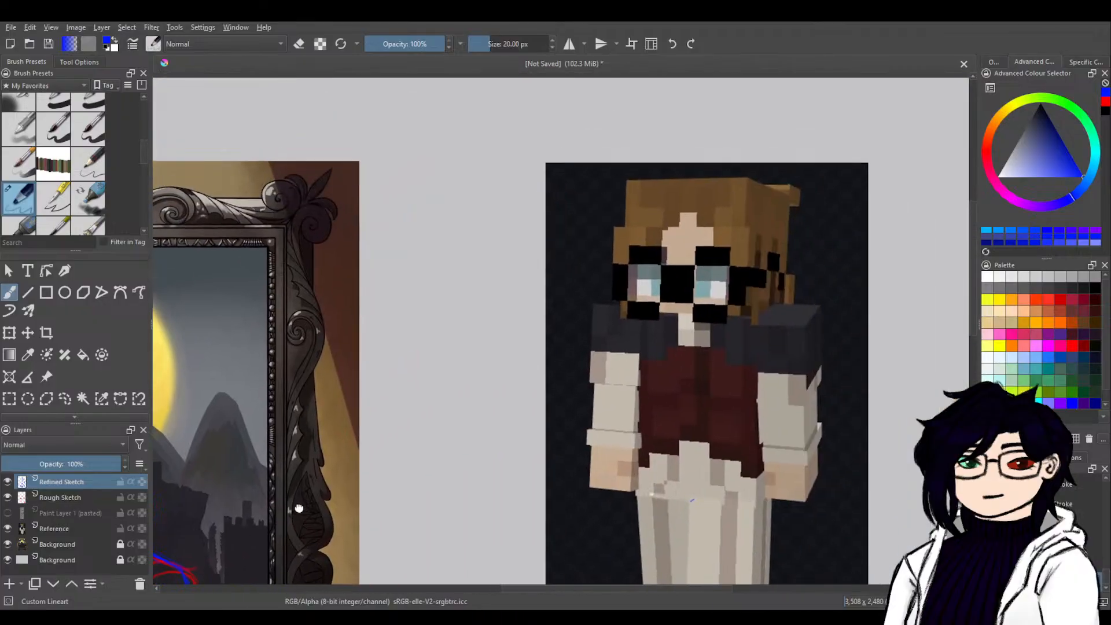
left_click_drag(360, 517, 636, 390)
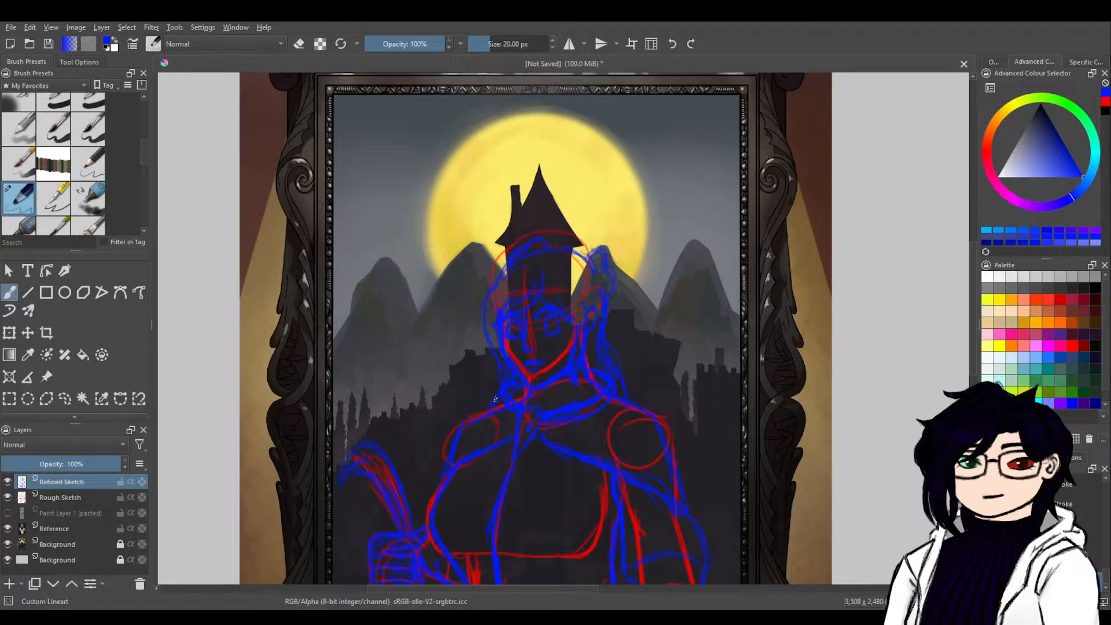
Erase part of the blue sleeve line crossing the bent arm above the elbow on the refined sketch.
mouse_move(694, 415)
left_mouse_down()
mouse_move(523, 288)
mouse_move(511, 185)
left_mouse_up()
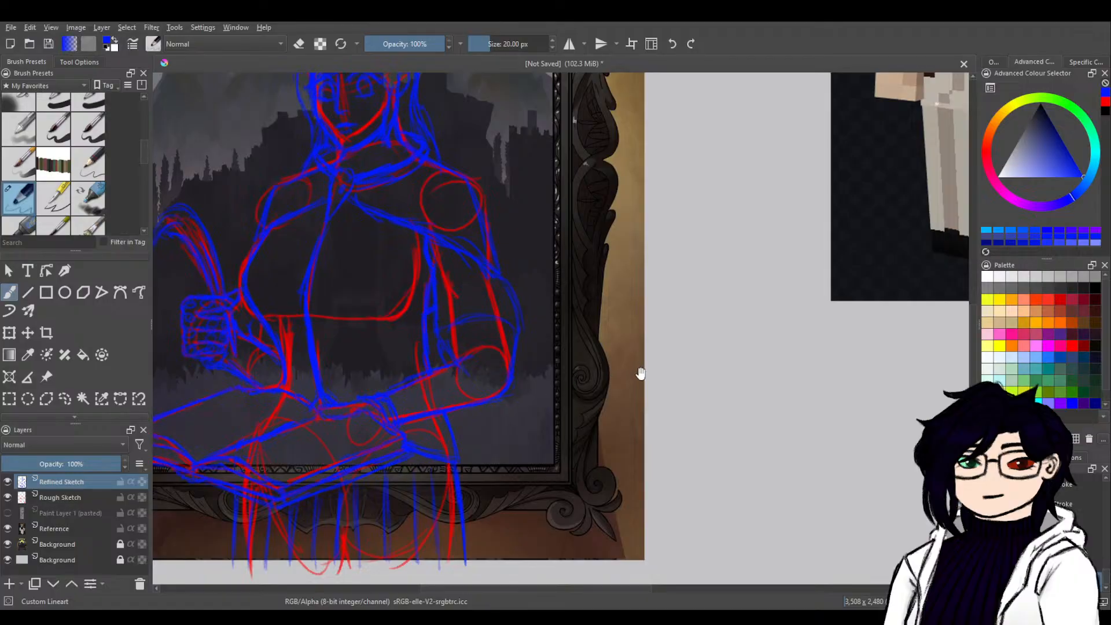
left_click_drag(544, 357, 628, 391)
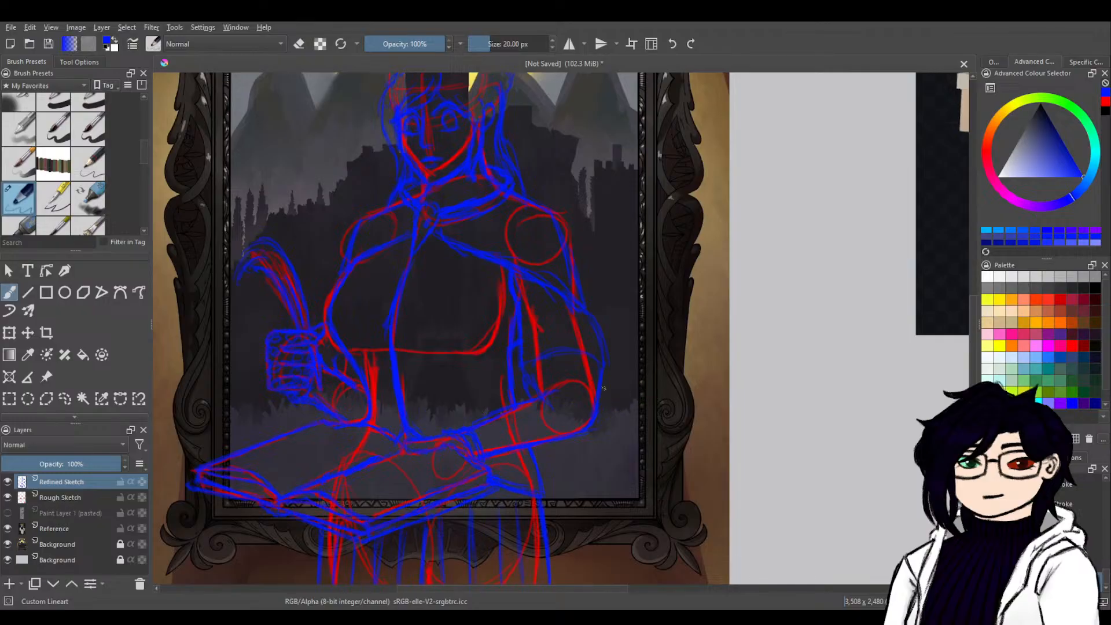
key("e")
mouse_move(707, 355)
left_mouse_down()
mouse_move(427, 496)
mouse_move(613, 419)
mouse_move(584, 395)
left_mouse_up()
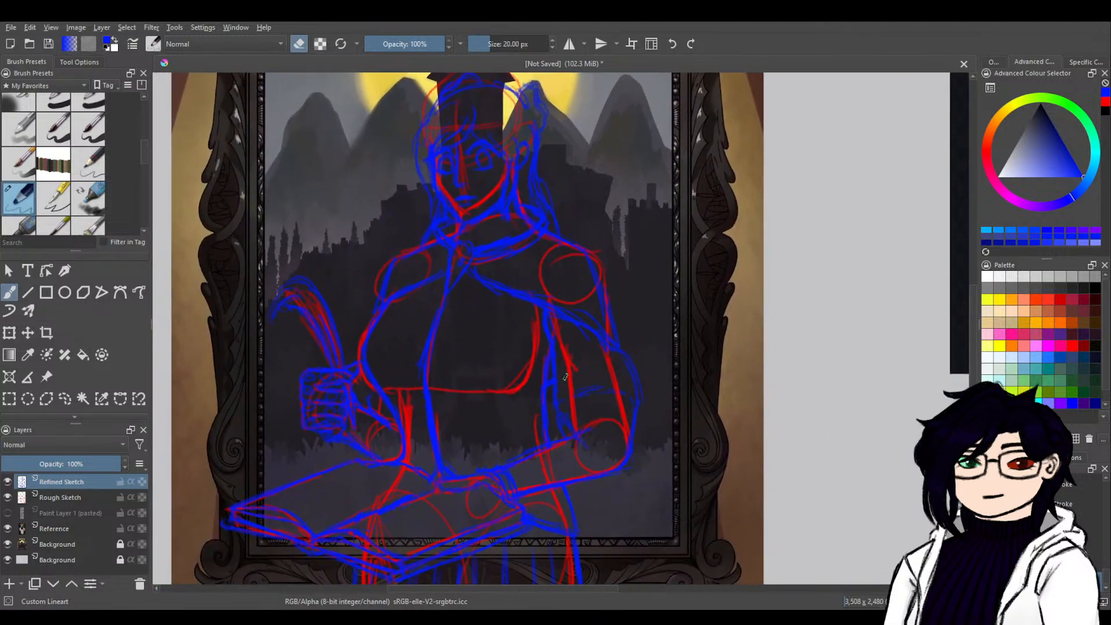
key("e")
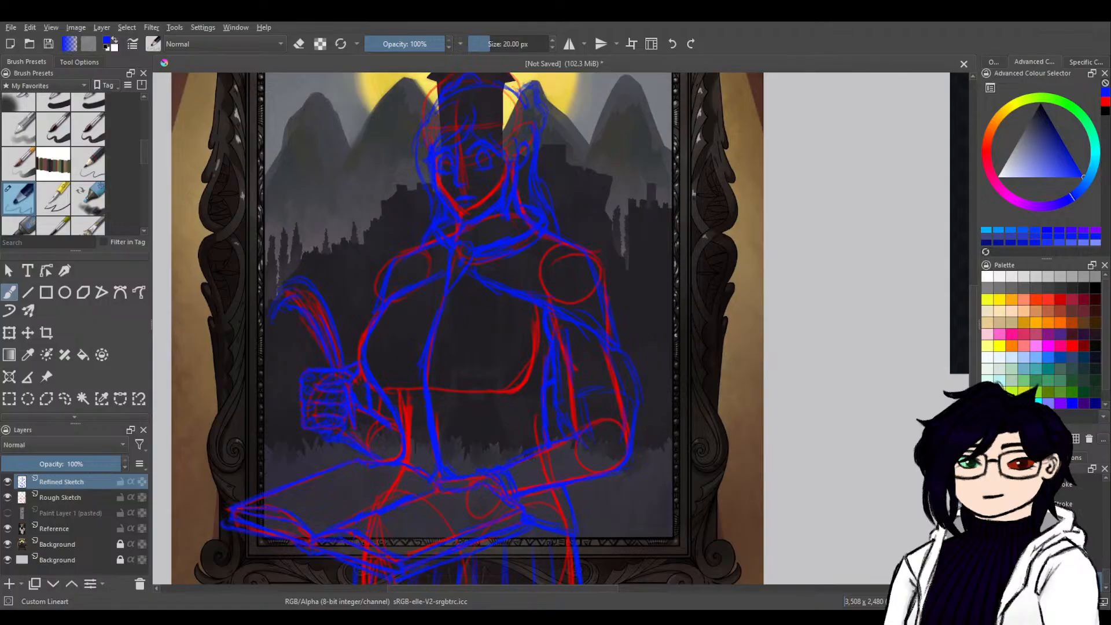
Lower the Rough Sketch layer's opacity to 50% and add a new paint layer above Refined Sketch.
left_click(85, 502)
left_click_drag(100, 470, 61, 475)
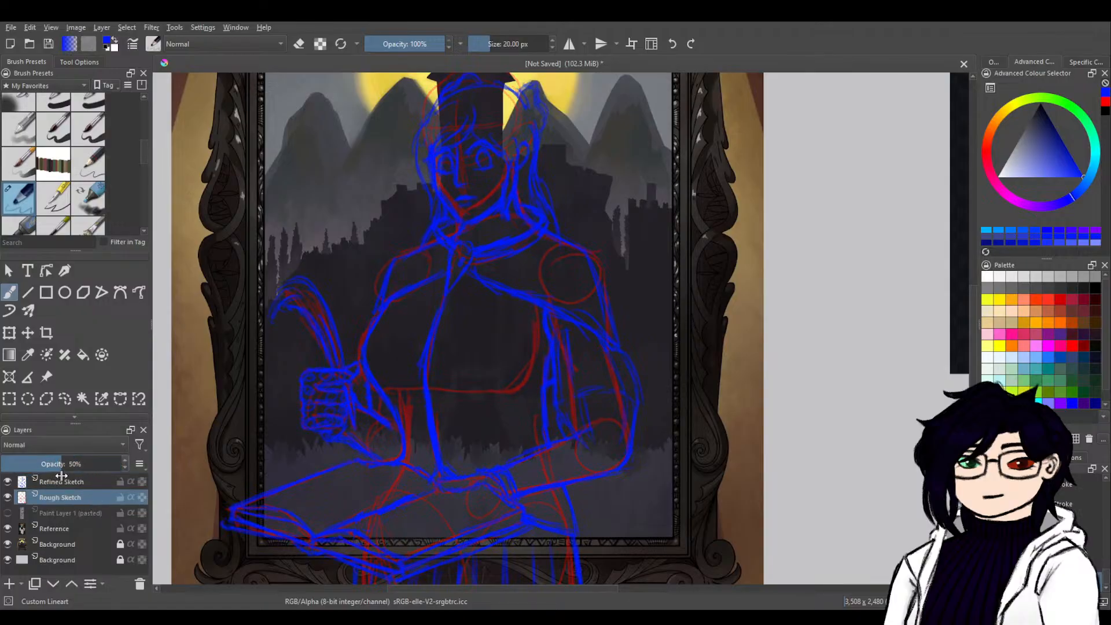
left_click(86, 482)
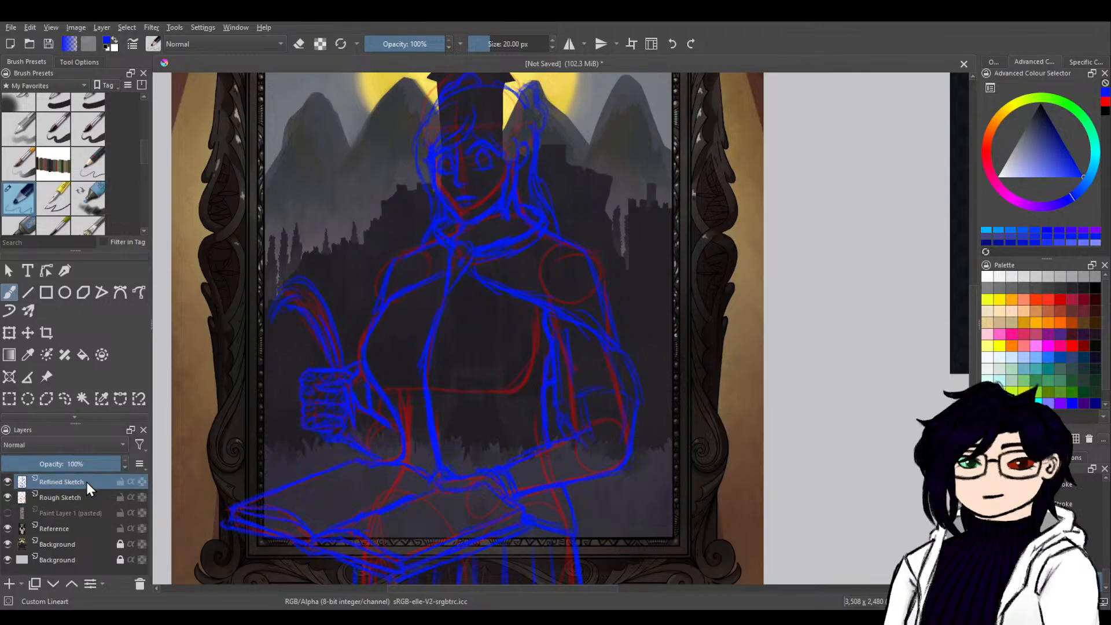
left_click(9, 583)
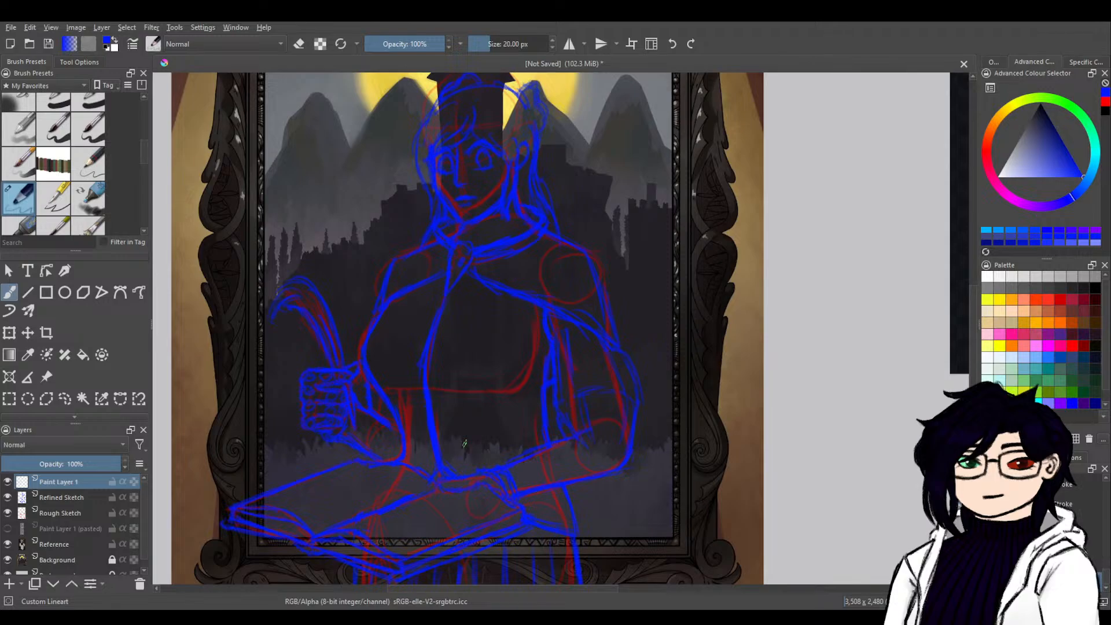
Examine the character reference's hair, glasses and clothing colours and compare them with the framed sketch.
left_click_drag(787, 342, 573, 456)
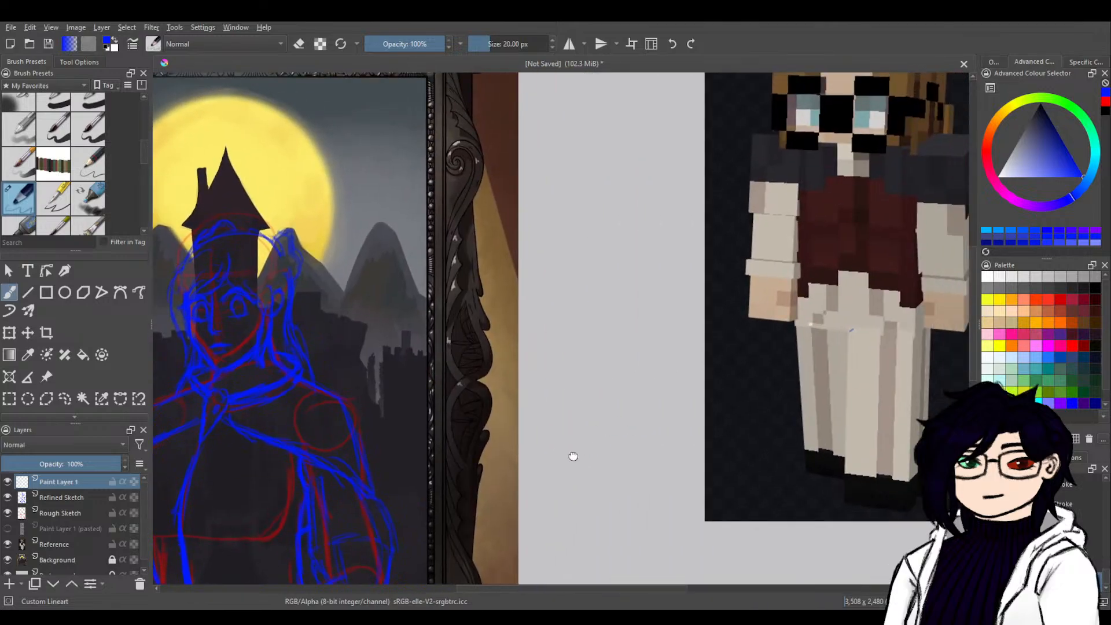
mouse_move(738, 335)
left_mouse_down()
mouse_move(516, 496)
mouse_move(510, 519)
left_mouse_up()
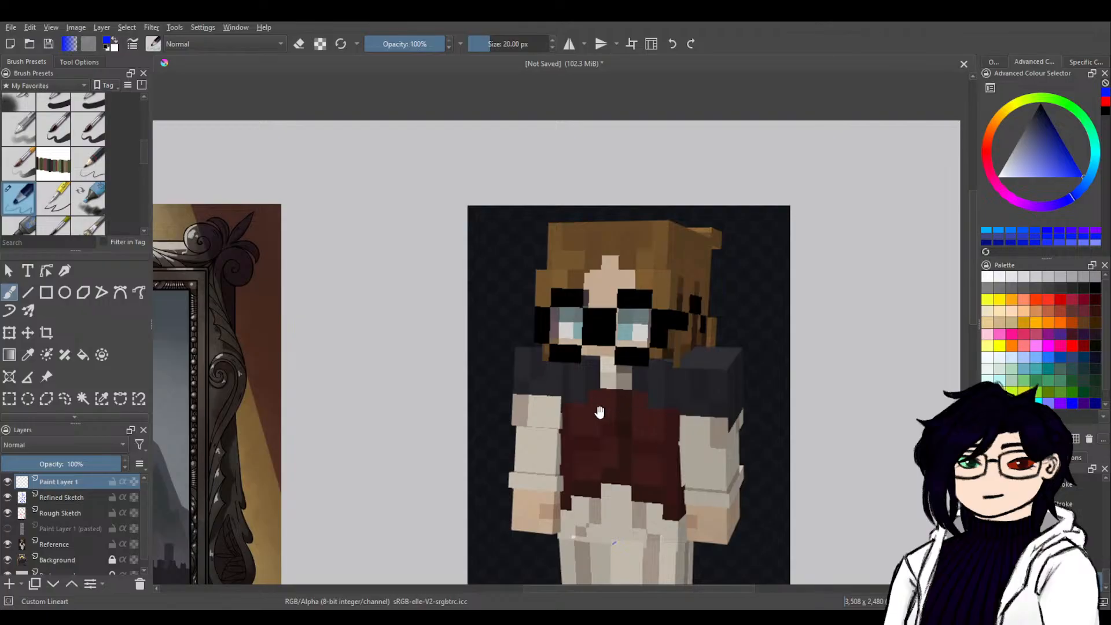
left_click_drag(599, 415, 797, 390)
mouse_move(672, 412)
left_mouse_down()
mouse_move(881, 334)
mouse_move(718, 330)
left_mouse_up()
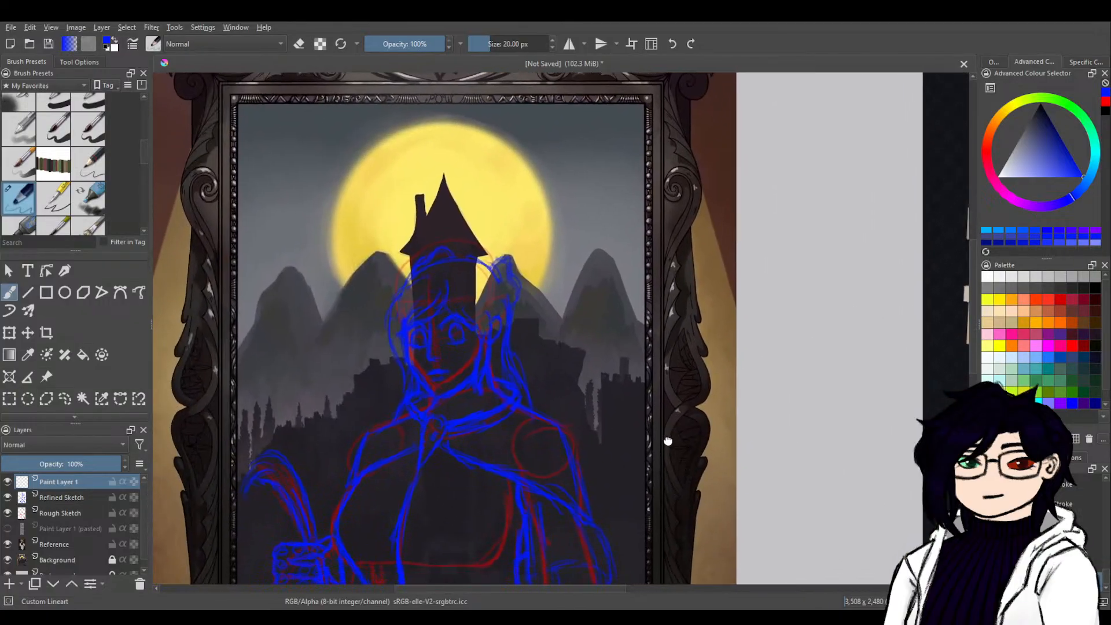
left_click_drag(667, 442, 706, 360)
mouse_move(687, 409)
left_mouse_down()
mouse_move(688, 340)
mouse_move(566, 465)
left_mouse_up()
mouse_move(623, 421)
left_mouse_down()
mouse_move(628, 451)
mouse_move(607, 469)
left_mouse_up()
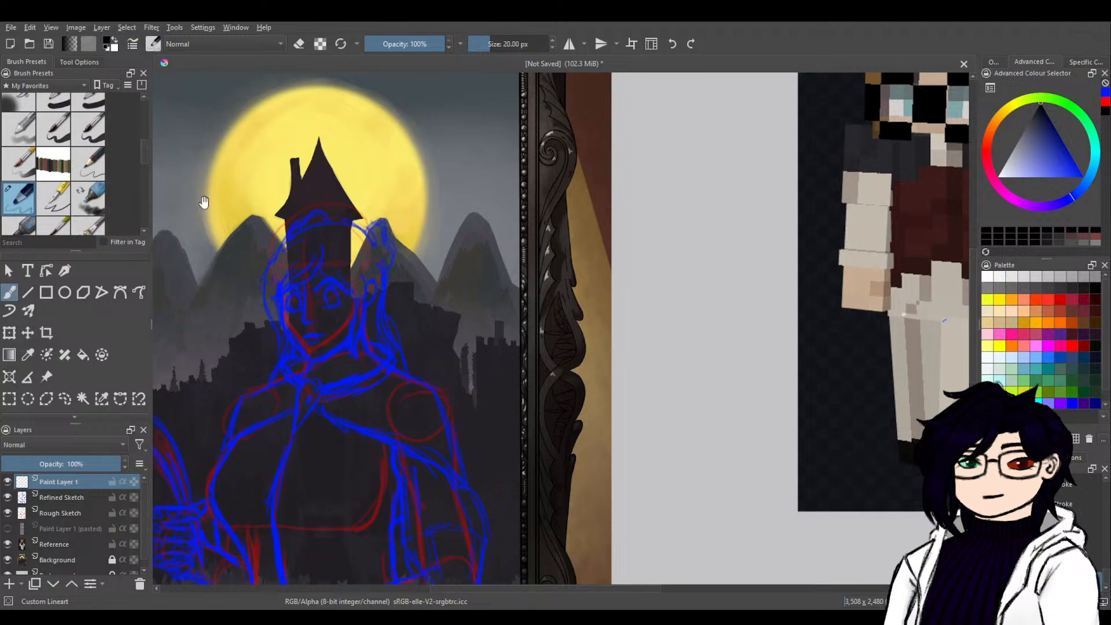
Move the new paint layer directly beneath Refined Sketch and rename it Colour.
left_click(82, 499)
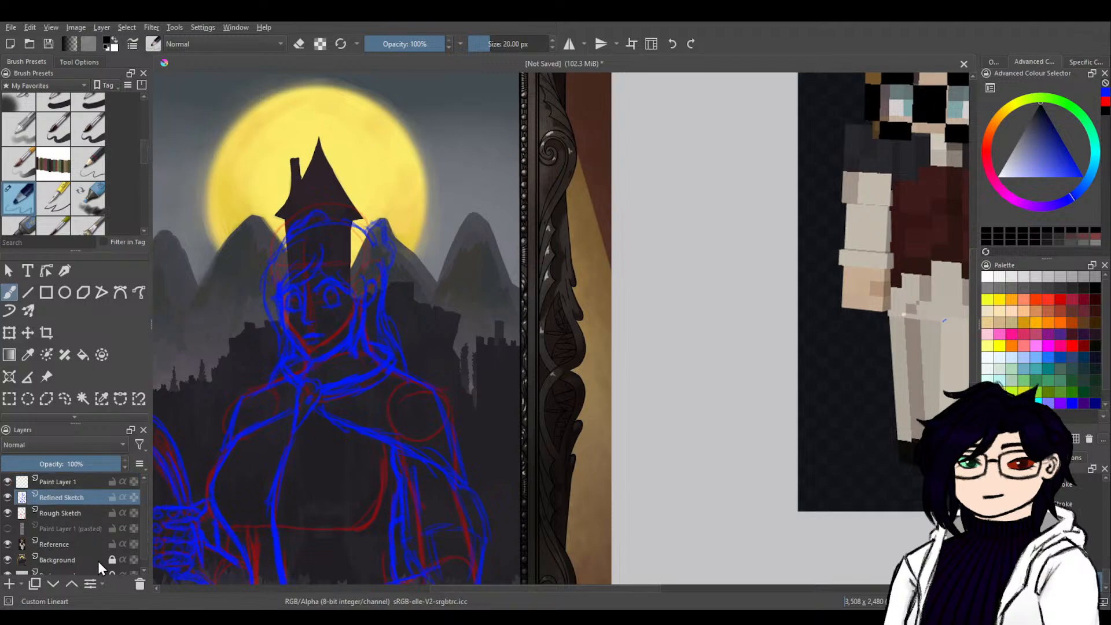
left_click(87, 482)
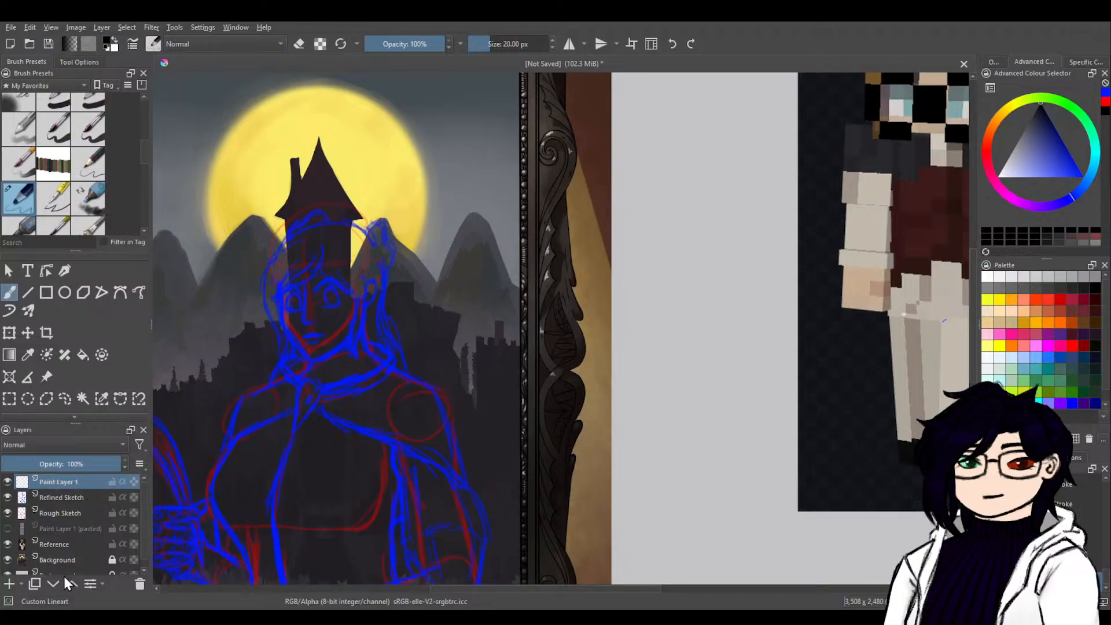
left_click(53, 583)
double_click(79, 499)
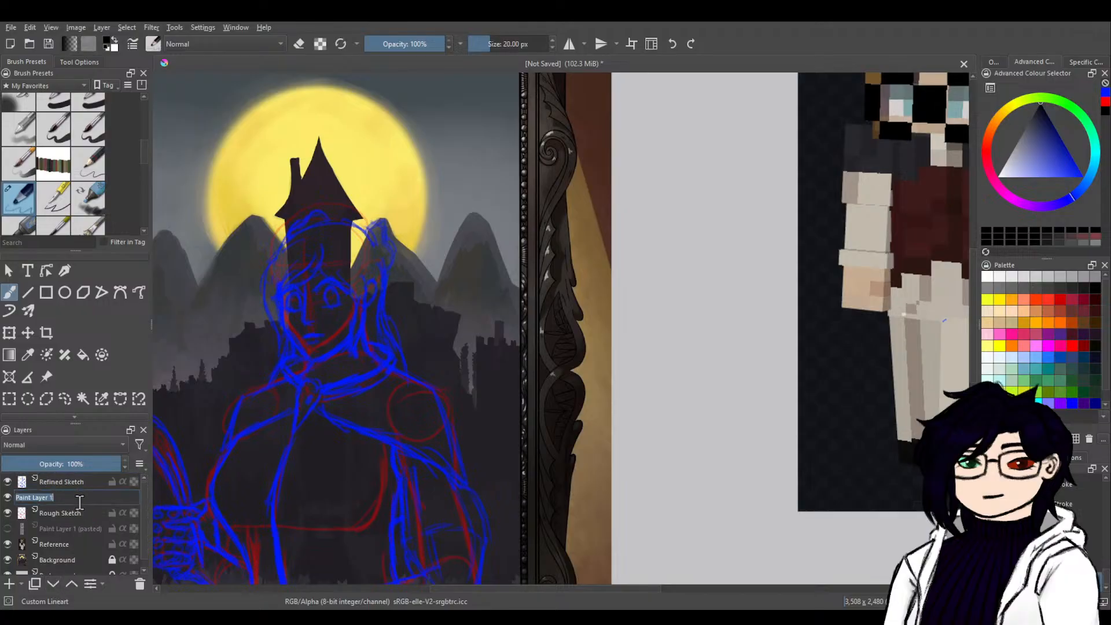
type("Colour")
key("Return")
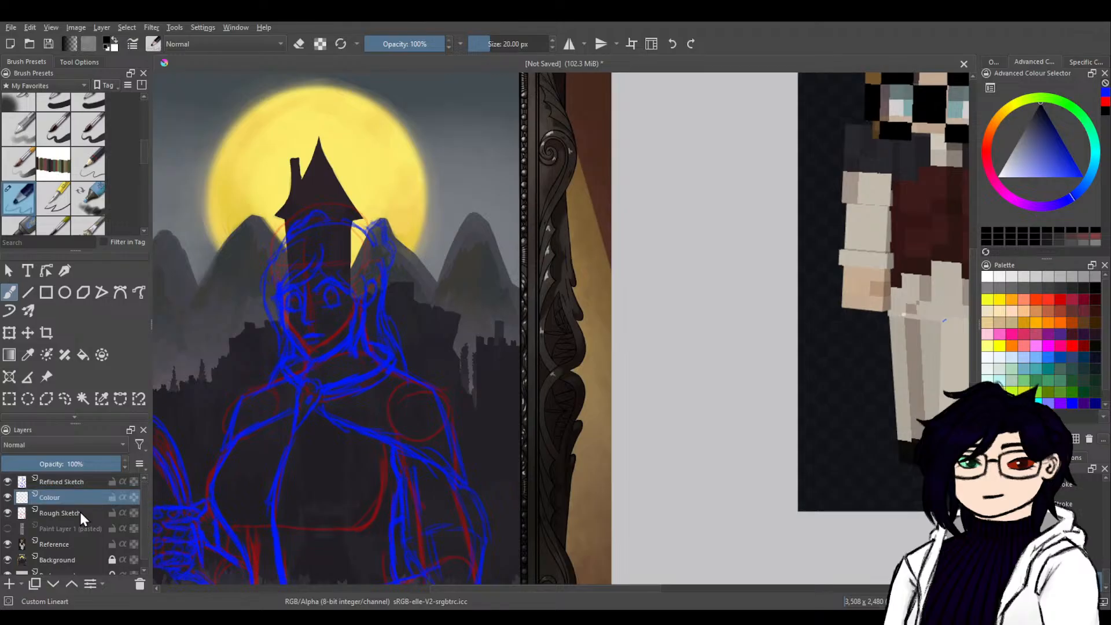
Sample the skin tone from the reference character's hand and browse the brush presets for a painting brush.
left_click_drag(718, 391, 452, 520)
left_click(593, 424, "ctrl")
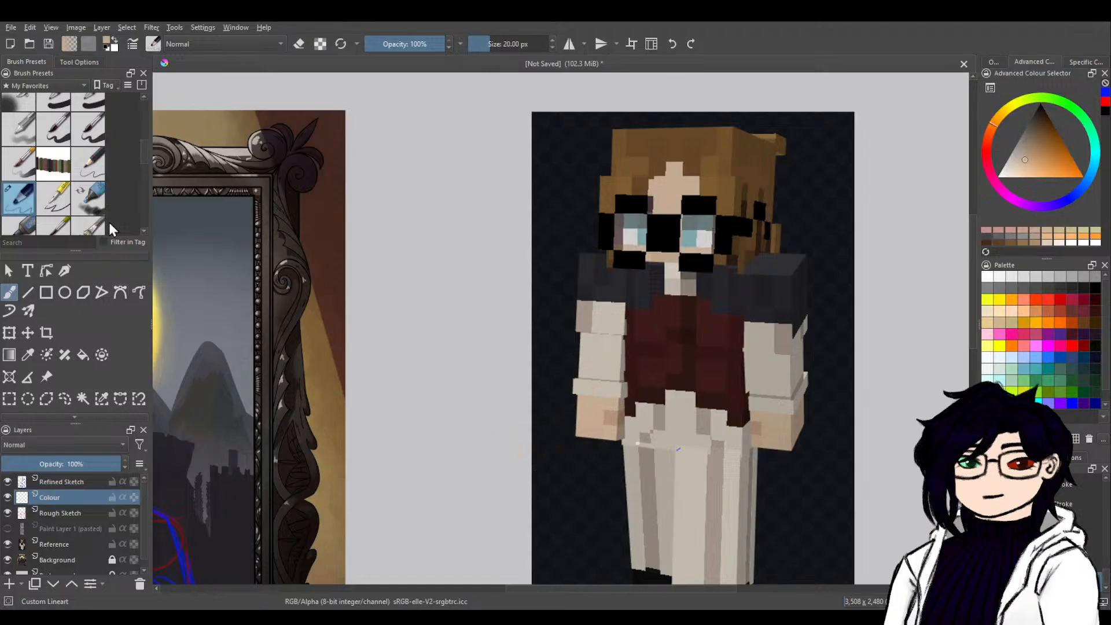
mouse_move(145, 161)
left_mouse_down()
mouse_move(145, 220)
mouse_move(145, 113)
mouse_move(145, 123)
left_mouse_up()
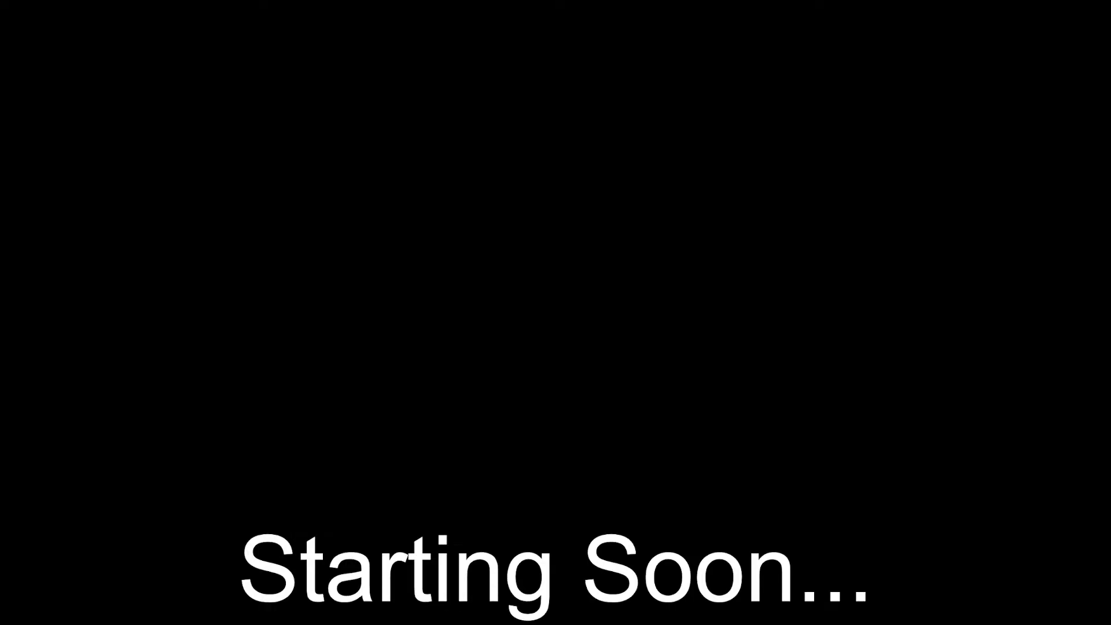
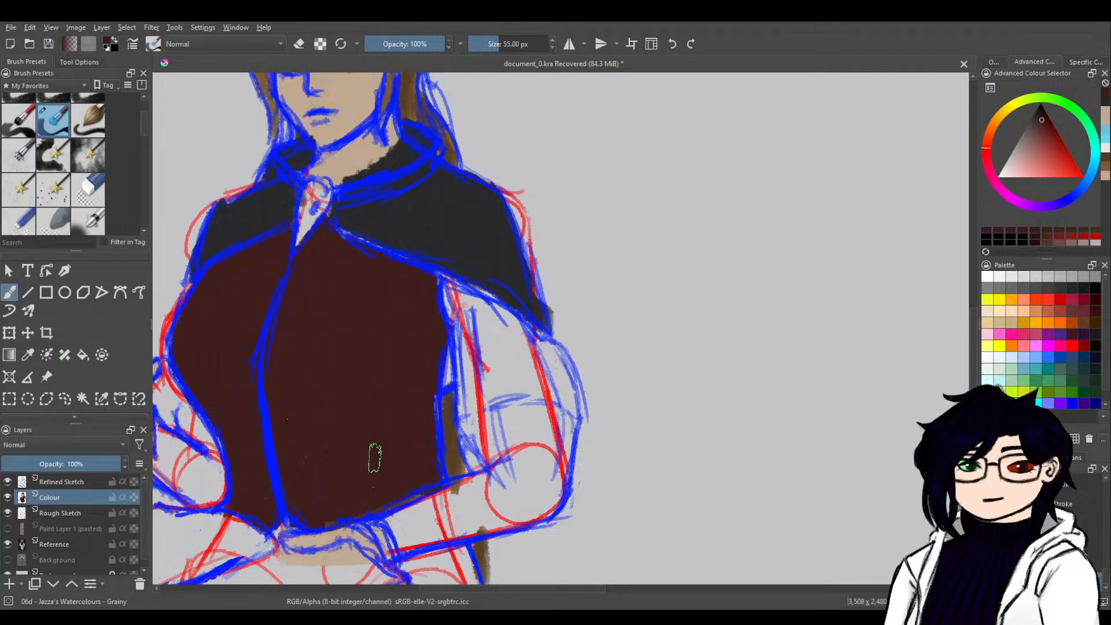
Sample the beige shirt colour from the reference character's sleeve, undoing the stray stroke across the trousers.
left_click_drag(372, 439, 491, 155)
left_click_drag(620, 354, 661, 486)
left_click_drag(888, 331, 585, 446)
left_click_drag(928, 304, 650, 394)
left_click_drag(773, 278, 491, 509)
left_click_drag(646, 387, 618, 542)
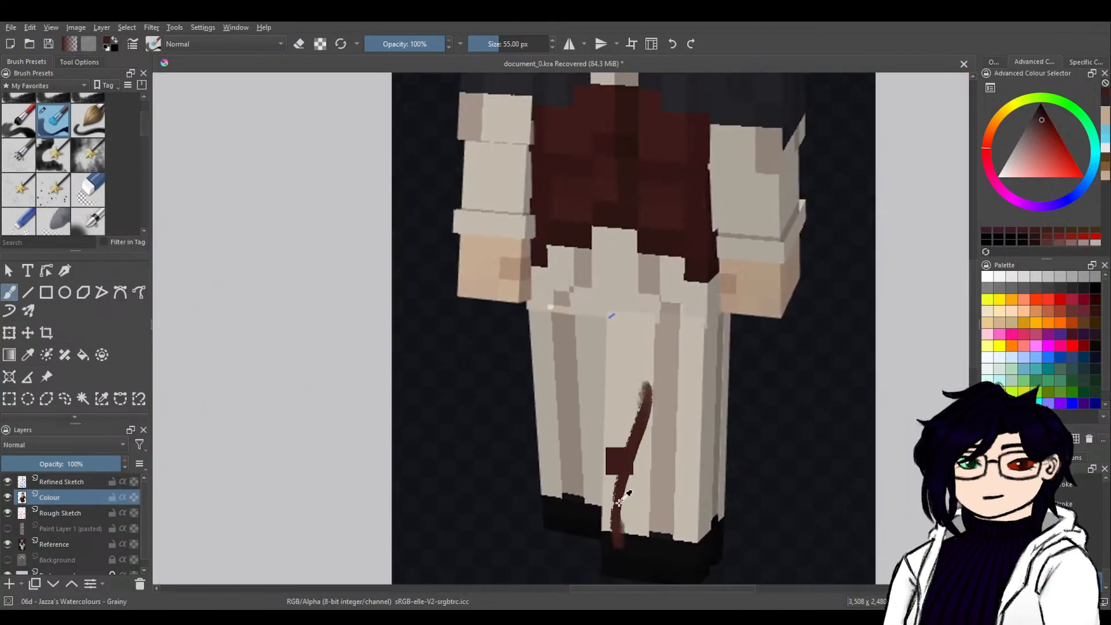
key("ctrl+z")
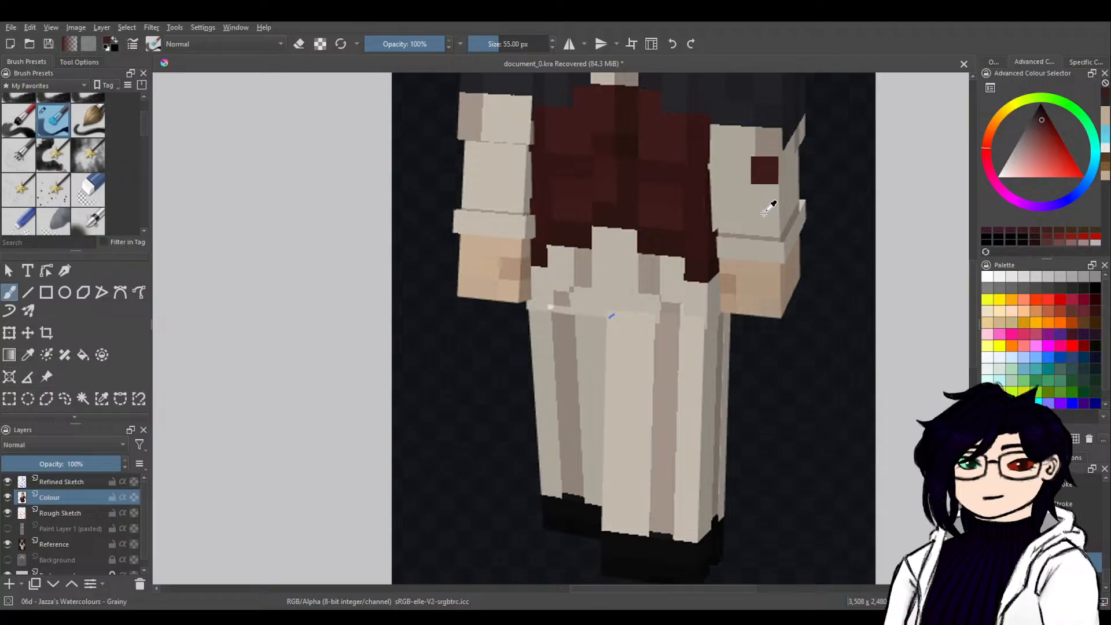
left_click(533, 106, "ctrl")
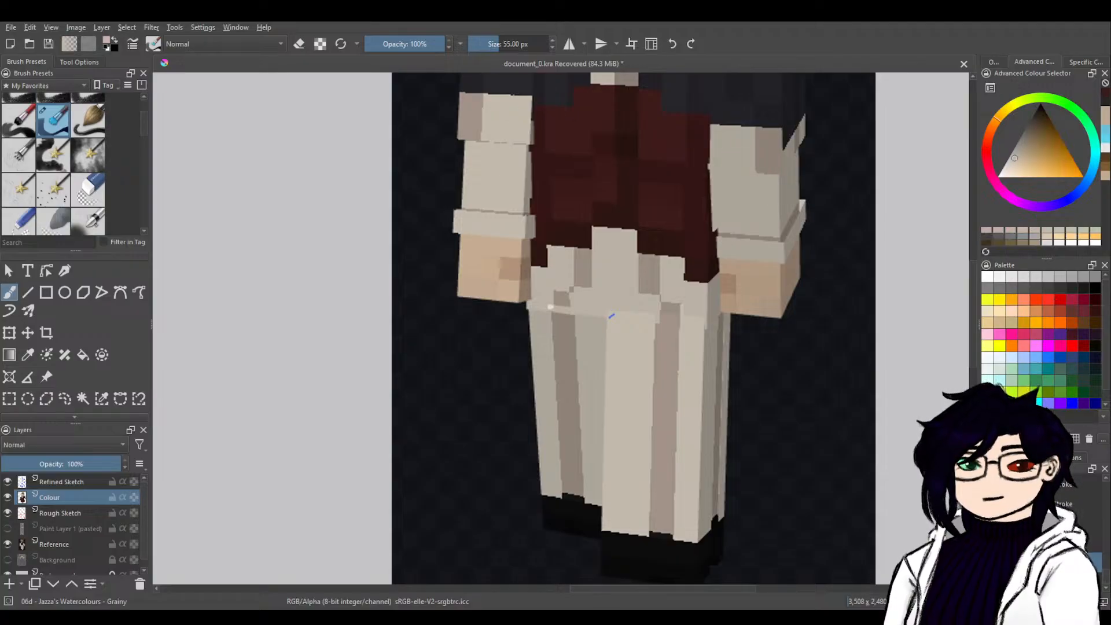
Paint the sleeve of the arm holding the book beige, from the cape's edge down to the wrist.
left_click_drag(550, 307, 834, 261)
mouse_move(515, 435)
left_mouse_down()
mouse_move(796, 288)
mouse_move(857, 236)
left_mouse_up()
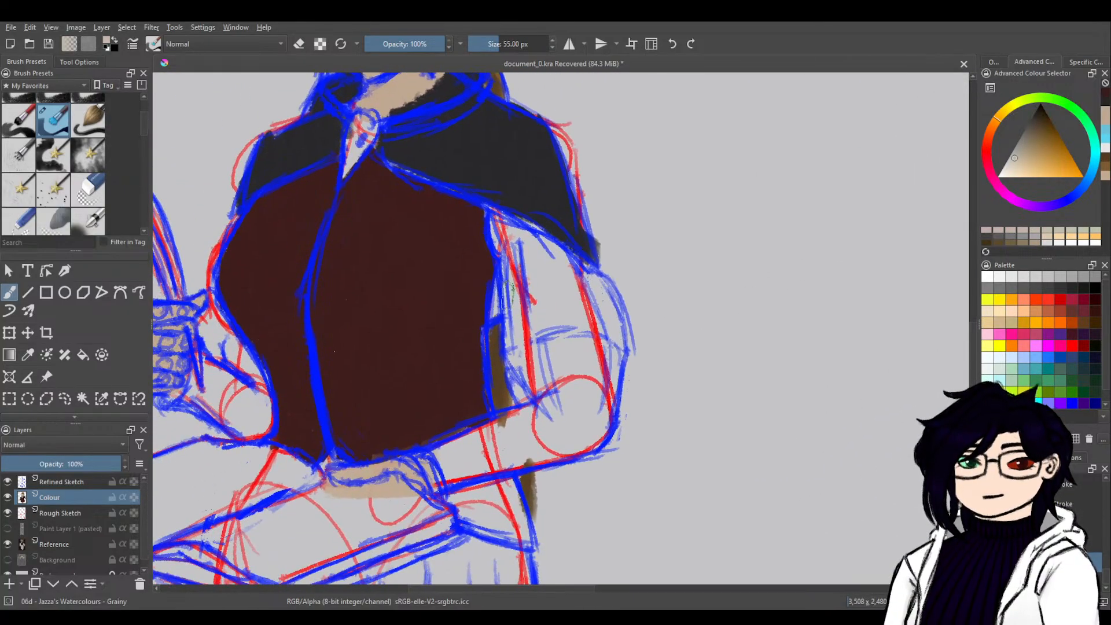
left_click_drag(497, 216, 521, 328)
mouse_move(513, 278)
left_mouse_down()
mouse_move(521, 356)
mouse_move(534, 373)
mouse_move(515, 330)
mouse_move(549, 393)
mouse_move(516, 238)
mouse_move(550, 300)
left_mouse_up()
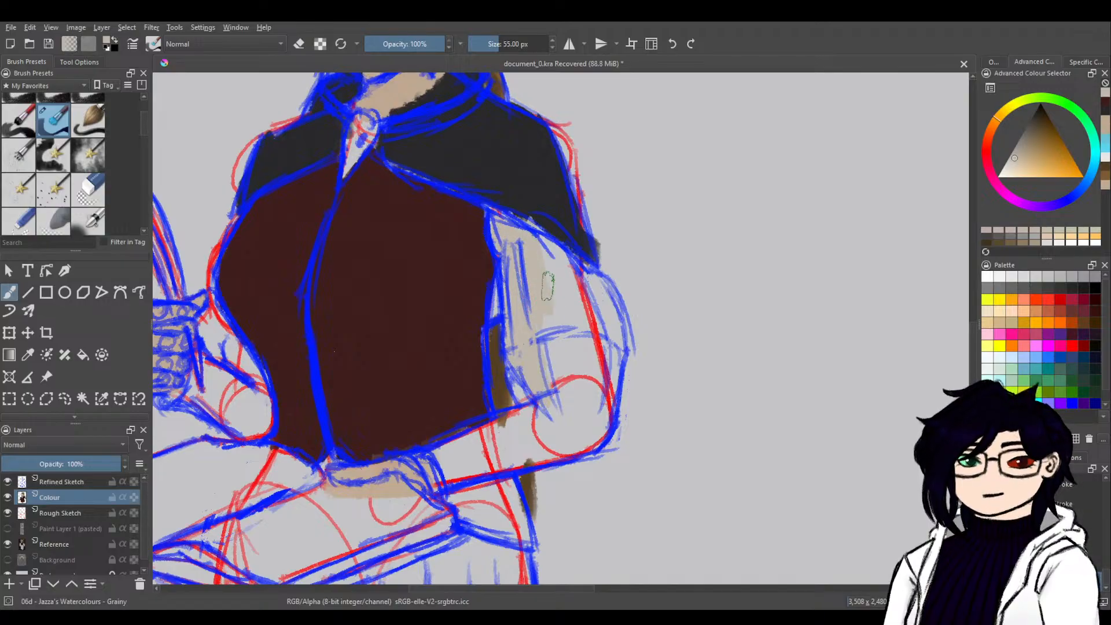
left_click_drag(529, 232, 602, 291)
mouse_move(546, 265)
left_mouse_down()
mouse_move(594, 291)
mouse_move(579, 283)
mouse_move(611, 326)
mouse_move(597, 294)
mouse_move(611, 389)
mouse_move(617, 349)
mouse_move(588, 400)
mouse_move(591, 419)
mouse_move(599, 387)
mouse_move(546, 269)
mouse_move(590, 335)
mouse_move(606, 340)
mouse_move(590, 346)
mouse_move(590, 364)
mouse_move(558, 326)
mouse_move(579, 338)
mouse_move(544, 390)
mouse_move(577, 381)
mouse_move(556, 416)
mouse_move(437, 476)
mouse_move(420, 455)
mouse_move(453, 469)
mouse_move(603, 422)
left_mouse_up()
mouse_move(505, 434)
left_mouse_down()
mouse_move(445, 463)
mouse_move(486, 445)
mouse_move(495, 457)
left_mouse_up()
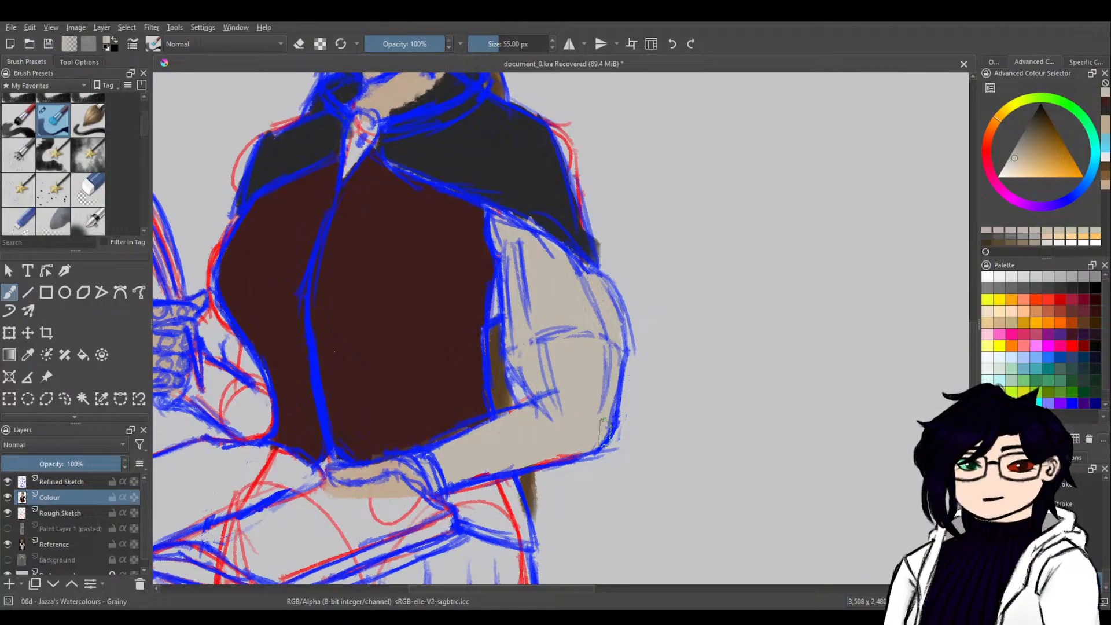
Sample the cape's dark colour from the reference and paint the gap between the vest and the bent sleeve with it.
left_click(536, 151, "ctrl")
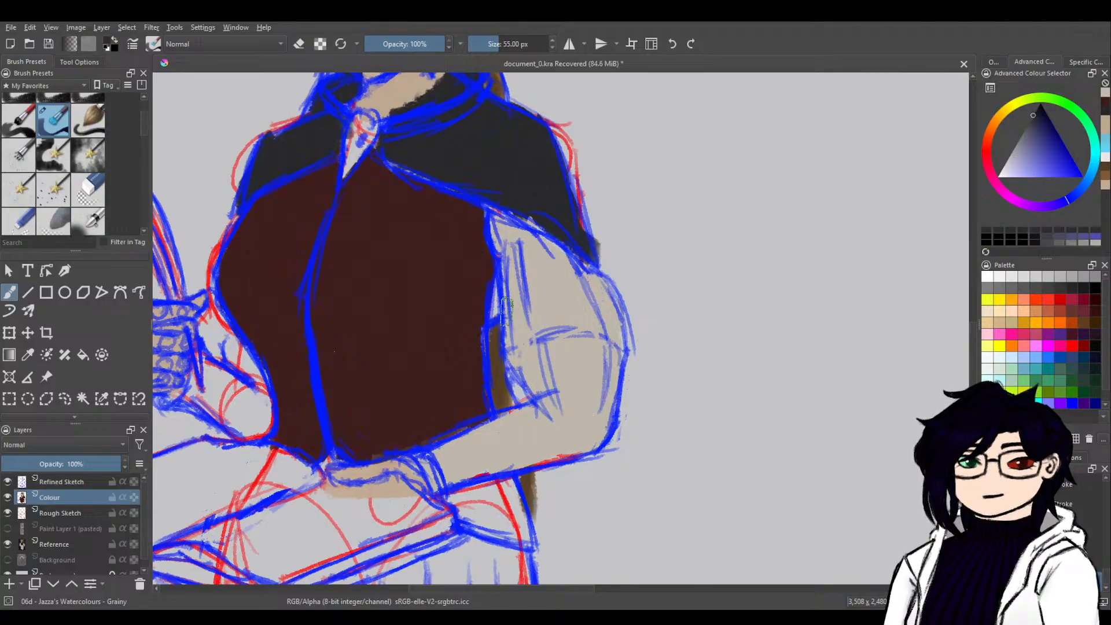
left_click_drag(817, 248, 428, 322)
mouse_move(799, 268)
left_mouse_down()
mouse_move(583, 352)
mouse_move(430, 463)
left_mouse_up()
mouse_move(677, 247)
left_mouse_down()
mouse_move(615, 357)
mouse_move(597, 441)
left_mouse_up()
left_click(606, 261, "ctrl")
left_click_drag(421, 489, 752, 288)
left_click_drag(407, 422, 669, 364)
mouse_move(404, 442)
left_mouse_down()
mouse_move(480, 422)
mouse_move(658, 320)
left_mouse_up()
left_click_drag(509, 325, 513, 347)
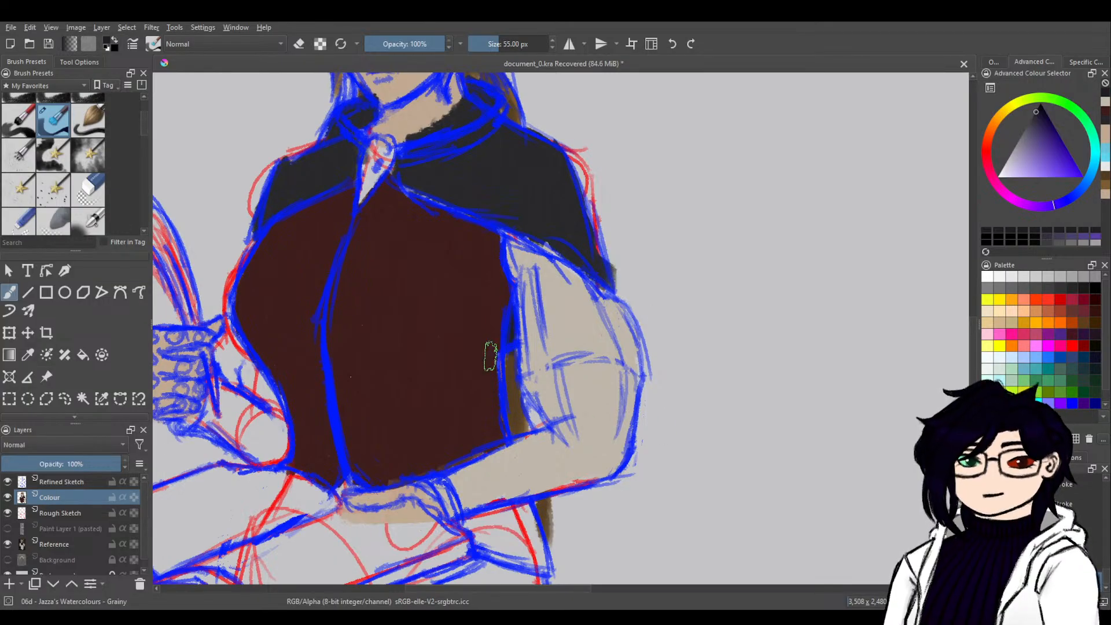
Pick up the beige from the finished sleeve and paint the sleeve of the quill-holding arm.
left_click(578, 284, "ctrl")
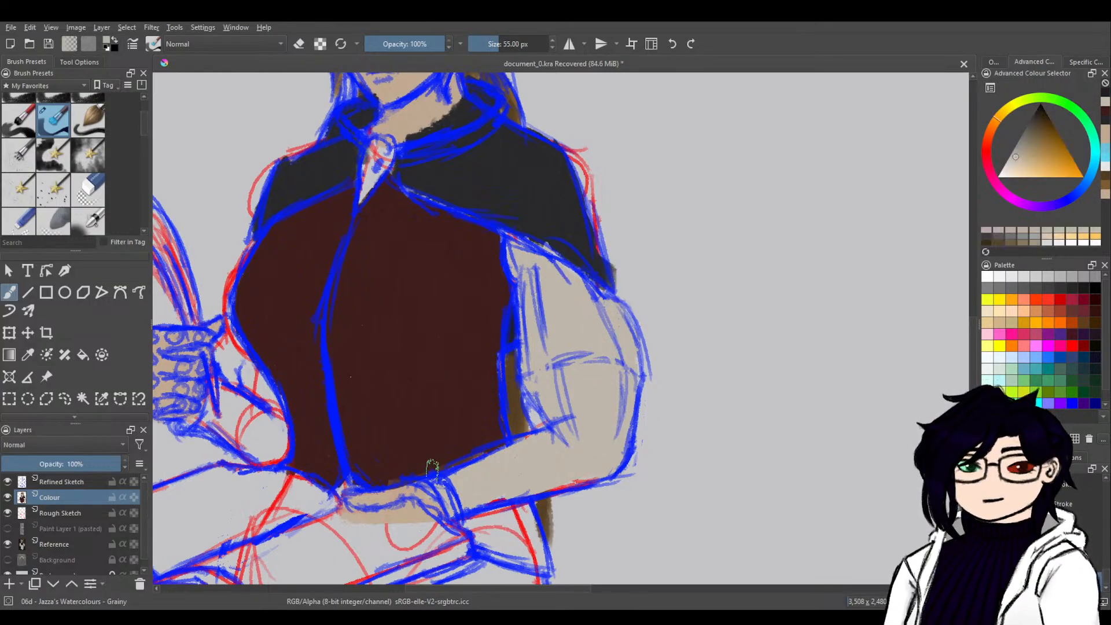
left_click_drag(353, 487, 700, 395)
mouse_move(555, 324)
left_mouse_down()
mouse_move(582, 310)
mouse_move(561, 319)
mouse_move(572, 304)
mouse_move(591, 315)
mouse_move(574, 327)
mouse_move(630, 347)
mouse_move(641, 320)
mouse_move(641, 352)
mouse_move(628, 289)
mouse_move(625, 322)
mouse_move(609, 316)
mouse_move(584, 246)
mouse_move(591, 303)
left_mouse_up()
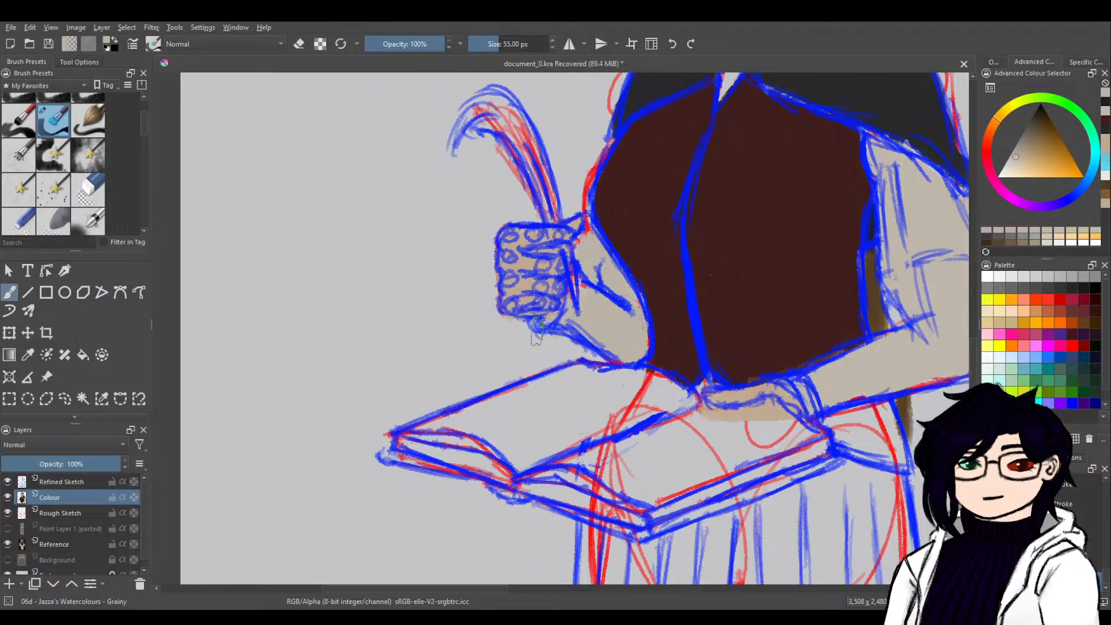
Paint the pleated garment below the book beige and fill the vest's hem beneath the forearm dark red.
left_click_drag(737, 396, 550, 145)
mouse_move(399, 282)
left_mouse_down()
mouse_move(395, 367)
mouse_move(399, 300)
mouse_move(398, 364)
mouse_move(425, 343)
mouse_move(409, 370)
mouse_move(729, 364)
mouse_move(671, 337)
mouse_move(469, 360)
mouse_move(534, 318)
mouse_move(447, 324)
mouse_move(421, 316)
mouse_move(403, 288)
mouse_move(504, 315)
mouse_move(430, 307)
left_mouse_up()
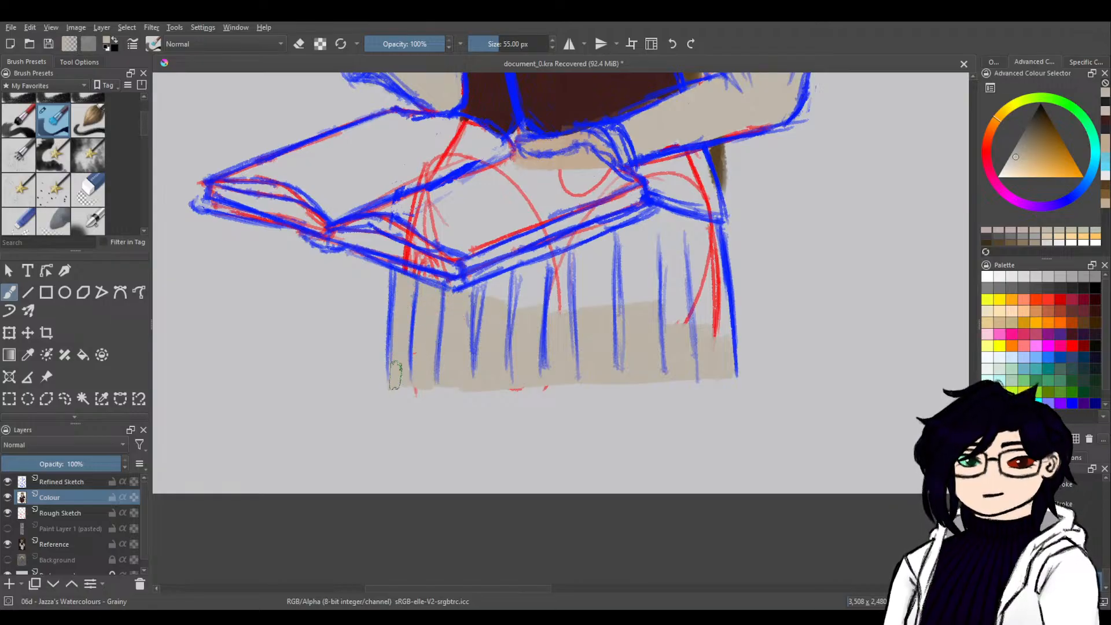
mouse_move(476, 295)
left_mouse_down()
mouse_move(665, 231)
mouse_move(493, 312)
mouse_move(567, 297)
mouse_move(684, 248)
mouse_move(674, 320)
mouse_move(660, 333)
mouse_move(683, 337)
mouse_move(693, 361)
mouse_move(715, 316)
mouse_move(725, 355)
mouse_move(714, 329)
mouse_move(701, 338)
mouse_move(719, 242)
mouse_move(698, 231)
mouse_move(677, 240)
mouse_move(676, 240)
left_mouse_up()
mouse_move(661, 164)
left_mouse_down()
mouse_move(628, 352)
mouse_move(666, 353)
mouse_move(683, 399)
mouse_move(671, 385)
mouse_move(628, 388)
mouse_move(613, 373)
mouse_move(649, 382)
left_mouse_up()
left_click(629, 316, "ctrl")
Sample the skin tone and touch up the hand resting on the book.
left_click(519, 331, "ctrl")
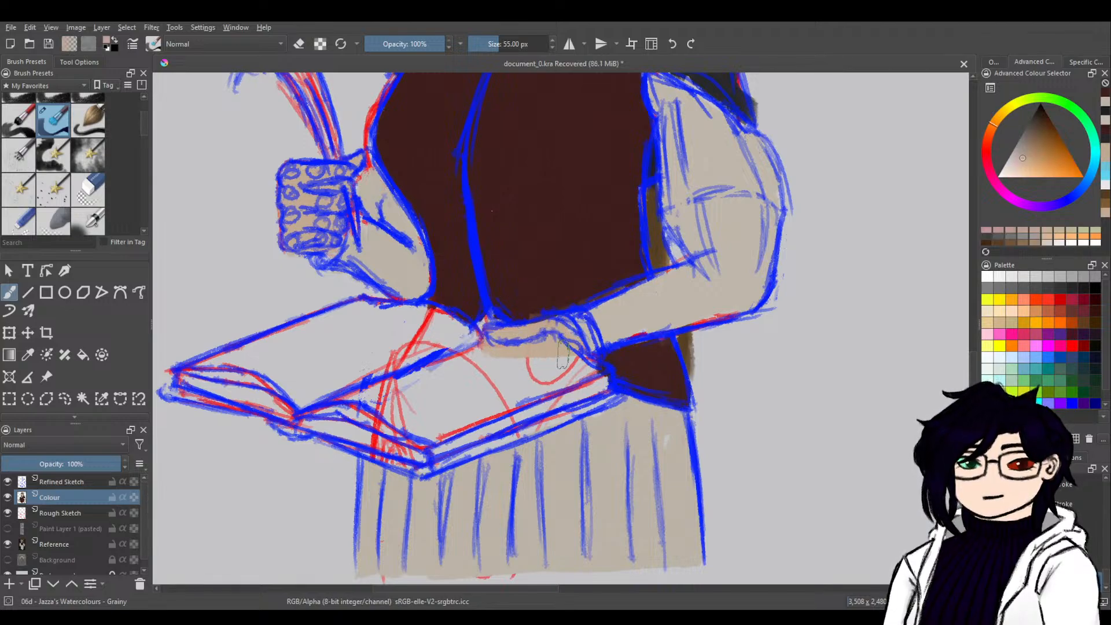
left_click_drag(556, 331, 573, 347)
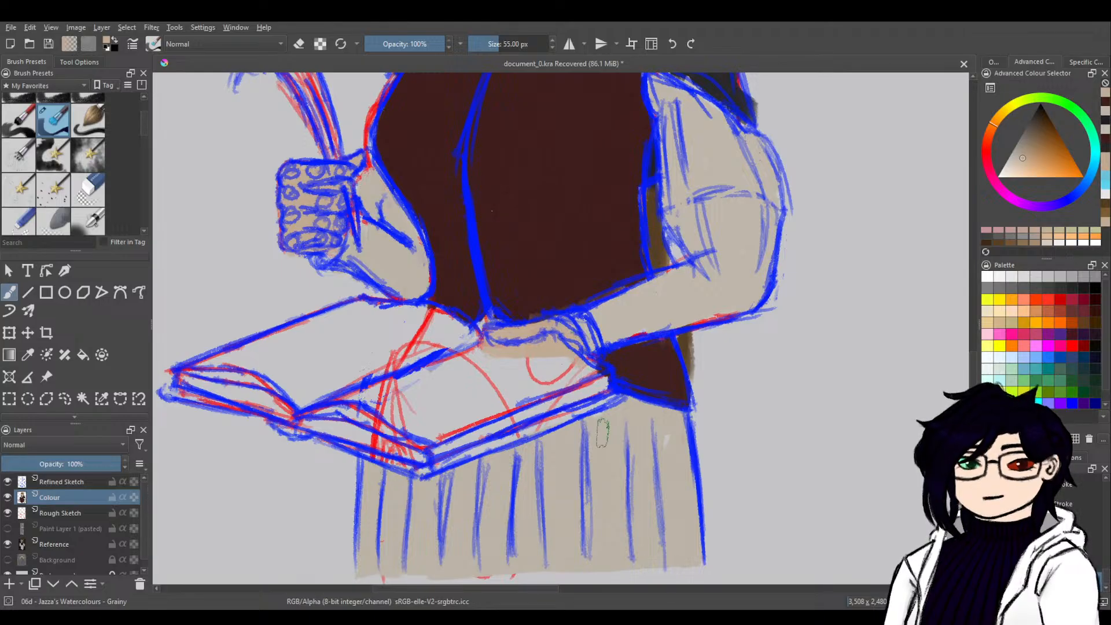
mouse_move(531, 330)
left_mouse_down()
mouse_move(652, 464)
mouse_move(635, 451)
left_mouse_up()
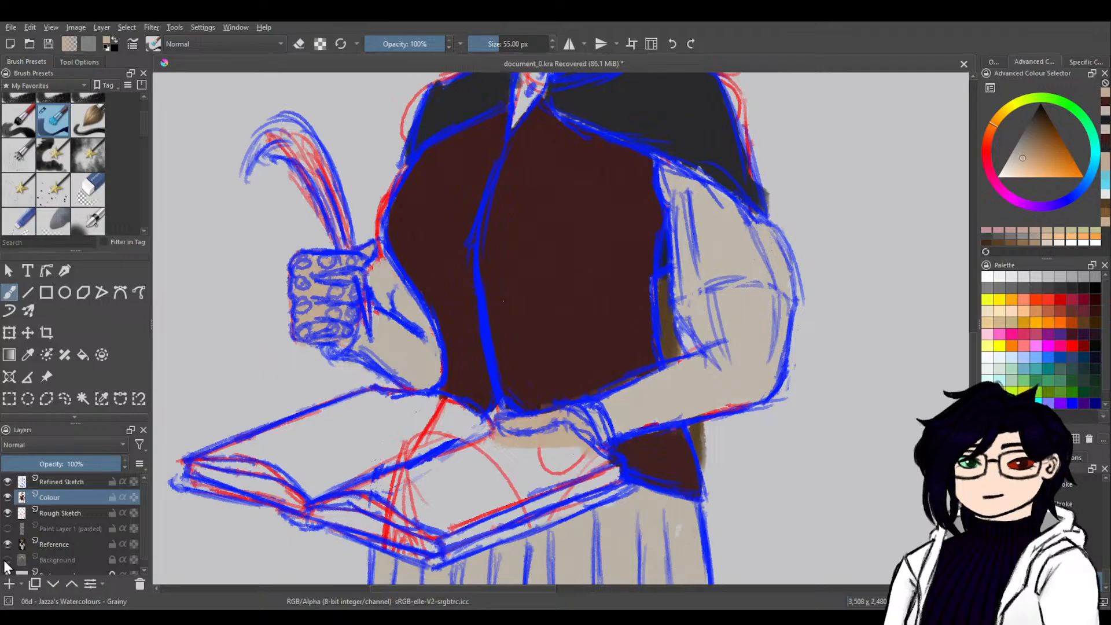
Reveal the pasted book reference briefly to sample its page colour, and paint the open book off-white.
left_click(7, 529)
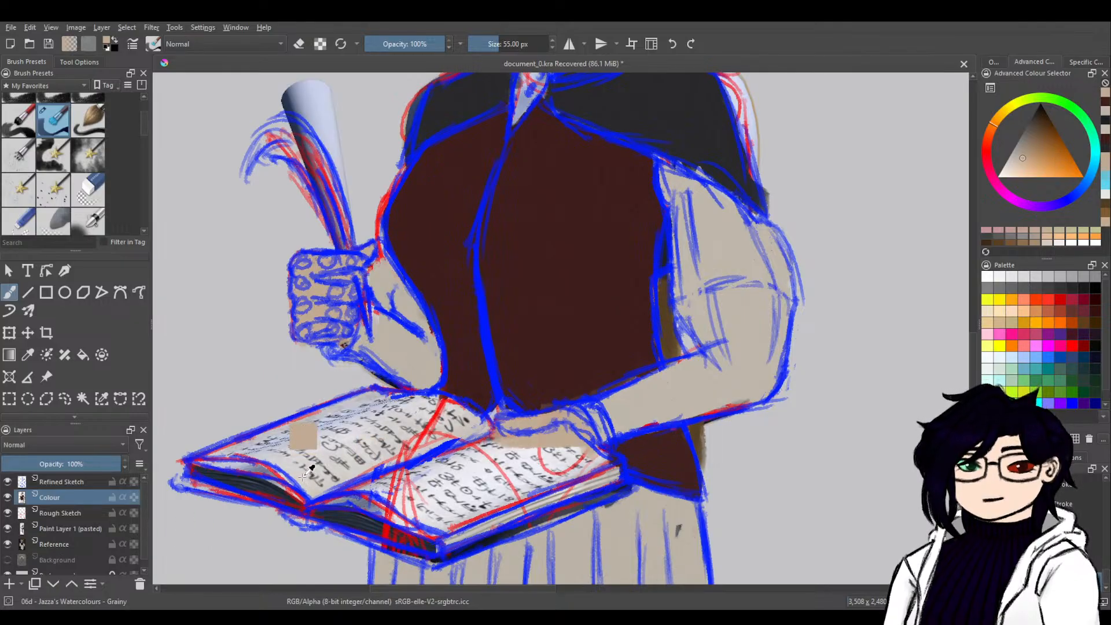
left_click(284, 505, "ctrl")
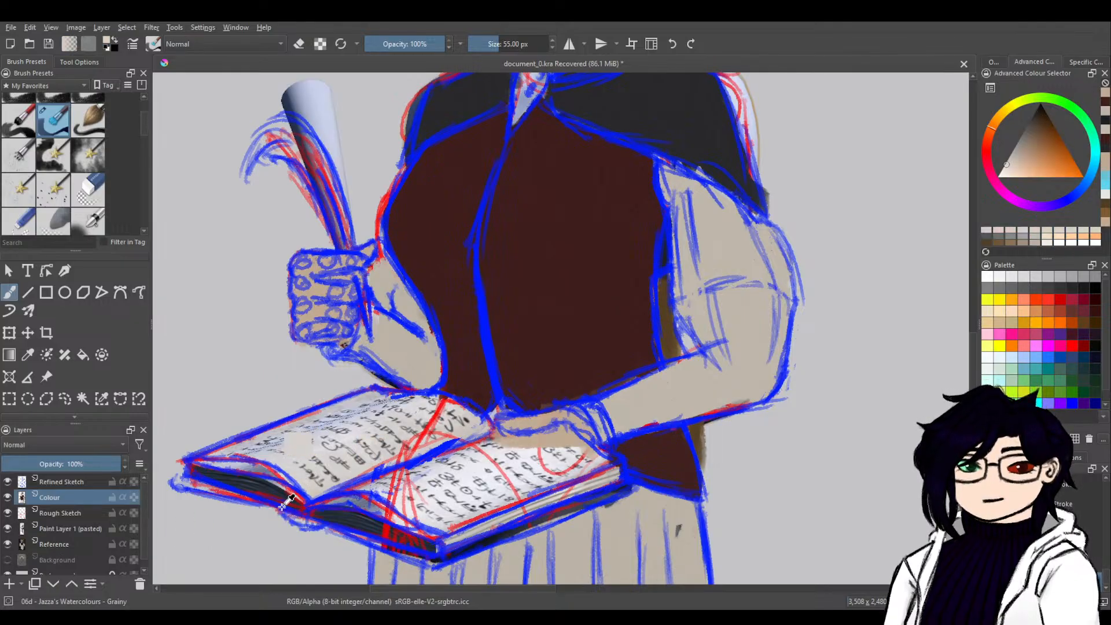
left_click(7, 530)
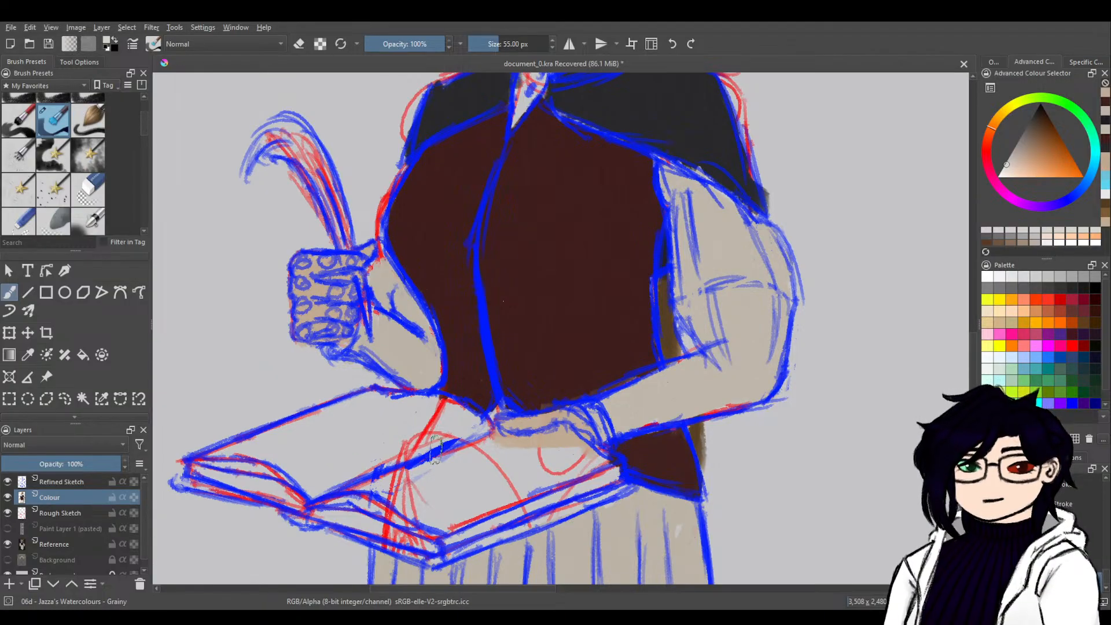
mouse_move(508, 460)
left_mouse_down()
mouse_move(564, 439)
mouse_move(603, 475)
mouse_move(589, 462)
mouse_move(615, 473)
mouse_move(492, 502)
mouse_move(571, 468)
mouse_move(463, 510)
mouse_move(513, 485)
mouse_move(417, 540)
mouse_move(316, 508)
mouse_move(421, 484)
mouse_move(370, 490)
mouse_move(455, 486)
mouse_move(447, 509)
mouse_move(415, 522)
mouse_move(496, 460)
mouse_move(437, 448)
mouse_move(478, 425)
mouse_move(419, 405)
mouse_move(459, 414)
mouse_move(361, 404)
mouse_move(370, 403)
mouse_move(296, 435)
mouse_move(353, 419)
mouse_move(259, 445)
mouse_move(277, 441)
mouse_move(254, 458)
mouse_move(205, 466)
mouse_move(275, 463)
mouse_move(266, 471)
mouse_move(312, 492)
mouse_move(295, 457)
mouse_move(316, 480)
mouse_move(338, 483)
mouse_move(328, 429)
mouse_move(322, 466)
mouse_move(425, 477)
mouse_move(472, 460)
mouse_move(399, 490)
mouse_move(474, 490)
mouse_move(475, 499)
mouse_move(464, 480)
mouse_move(503, 507)
left_mouse_up()
left_click_drag(491, 552, 491, 438)
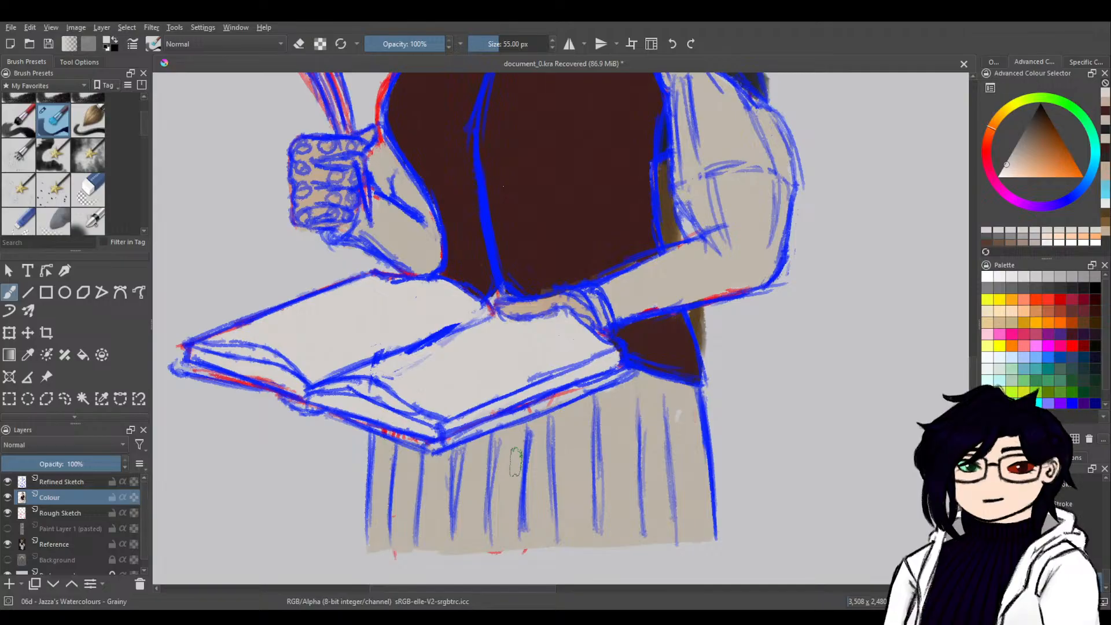
Sample the cream colour at the reference character's collar and paint the pointed neckpiece under the chin.
left_click_drag(733, 365, 584, 489)
left_click_drag(678, 369, 650, 493)
left_click_drag(683, 431, 711, 534)
left_click_drag(703, 398, 736, 411)
left_click_drag(621, 458, 588, 340)
left_click_drag(919, 305, 571, 399)
left_click_drag(893, 153, 515, 487)
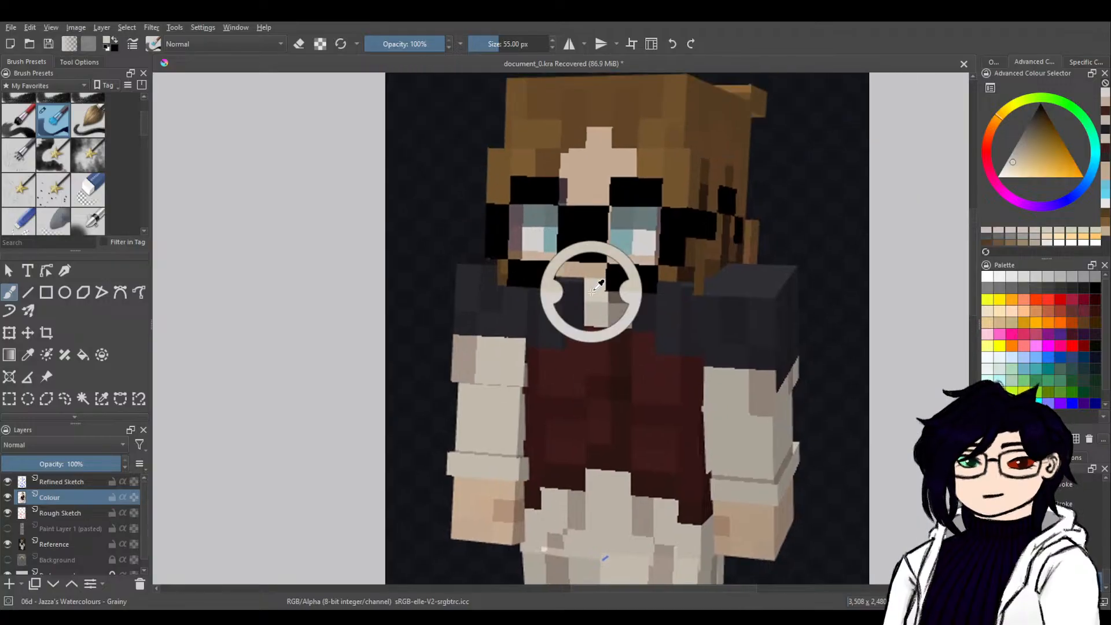
mouse_move(342, 466)
left_mouse_down()
mouse_move(561, 335)
mouse_move(787, 287)
left_mouse_up()
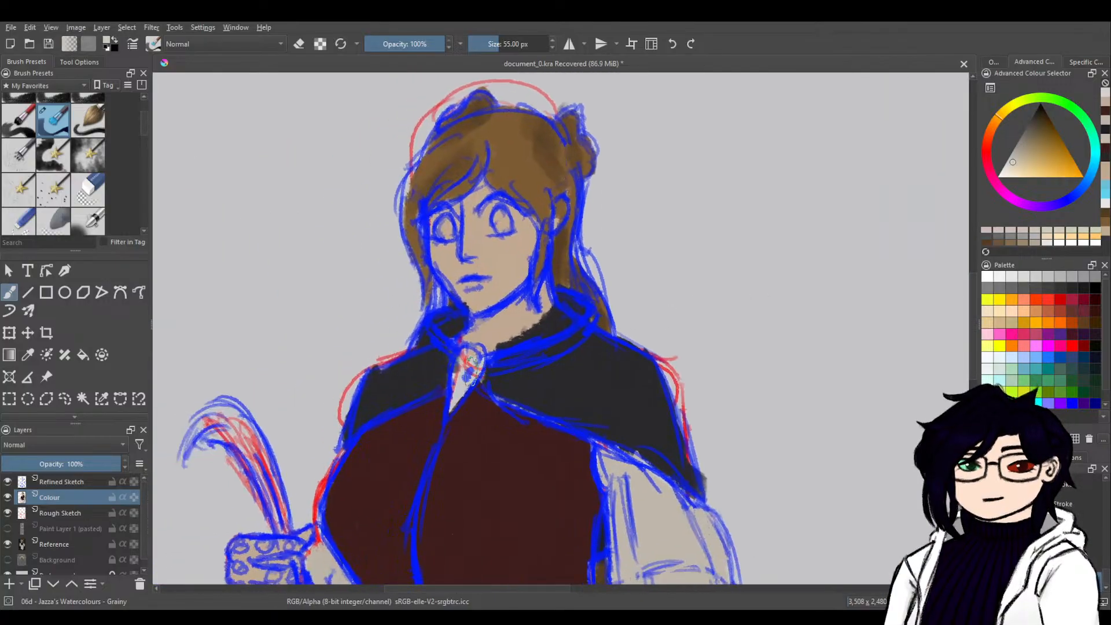
mouse_move(459, 354)
left_mouse_down()
mouse_move(451, 405)
mouse_move(474, 359)
mouse_move(457, 365)
left_mouse_up()
Sample a dark brown from the reference, reduce the brush size to 23 px and paint the neckpiece's small oval.
left_click_drag(739, 382, 288, 518)
mouse_move(692, 342)
left_mouse_down()
mouse_move(350, 507)
mouse_move(797, 254)
left_mouse_up()
left_click(644, 299, "ctrl")
left_click_drag(457, 416, 701, 284)
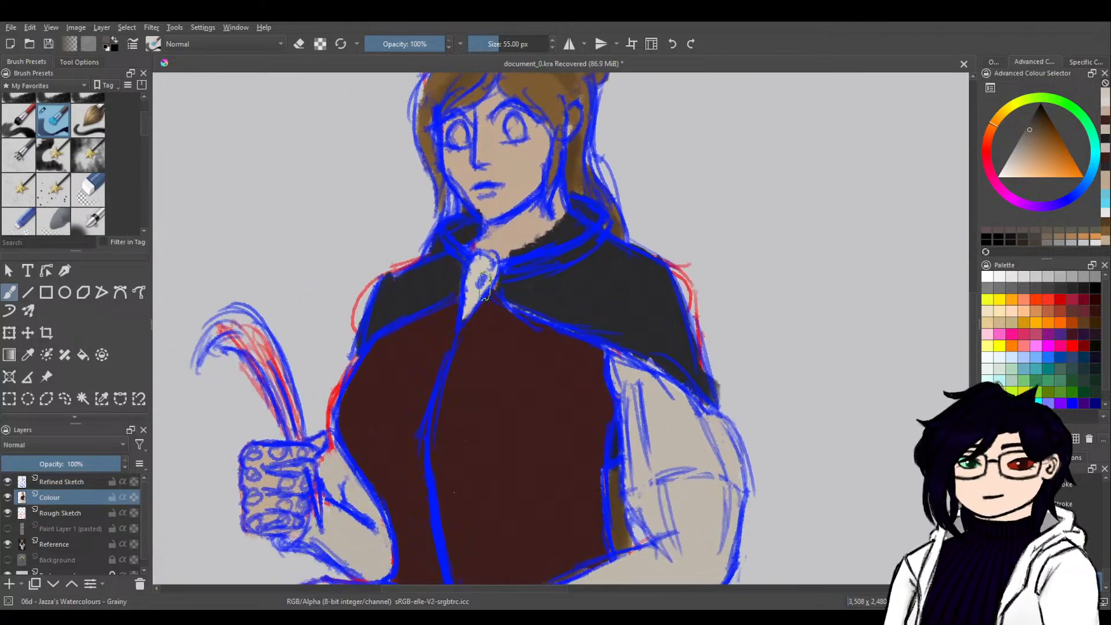
left_click(553, 48)
left_click(553, 48)
left_click(552, 48)
left_click(552, 48)
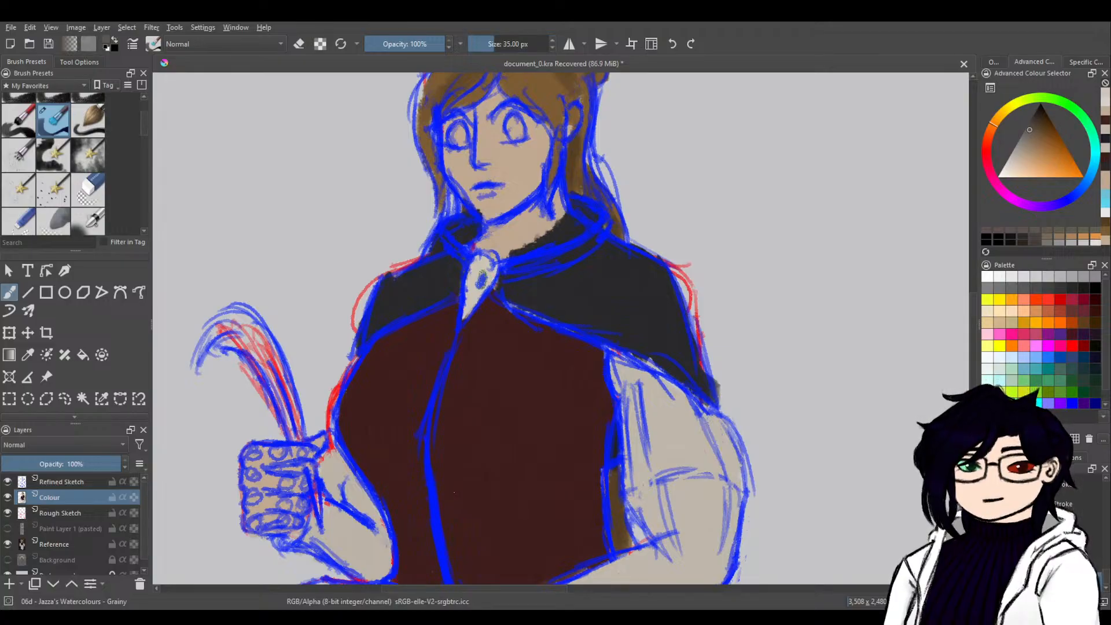
left_click(552, 48)
left_click(553, 48)
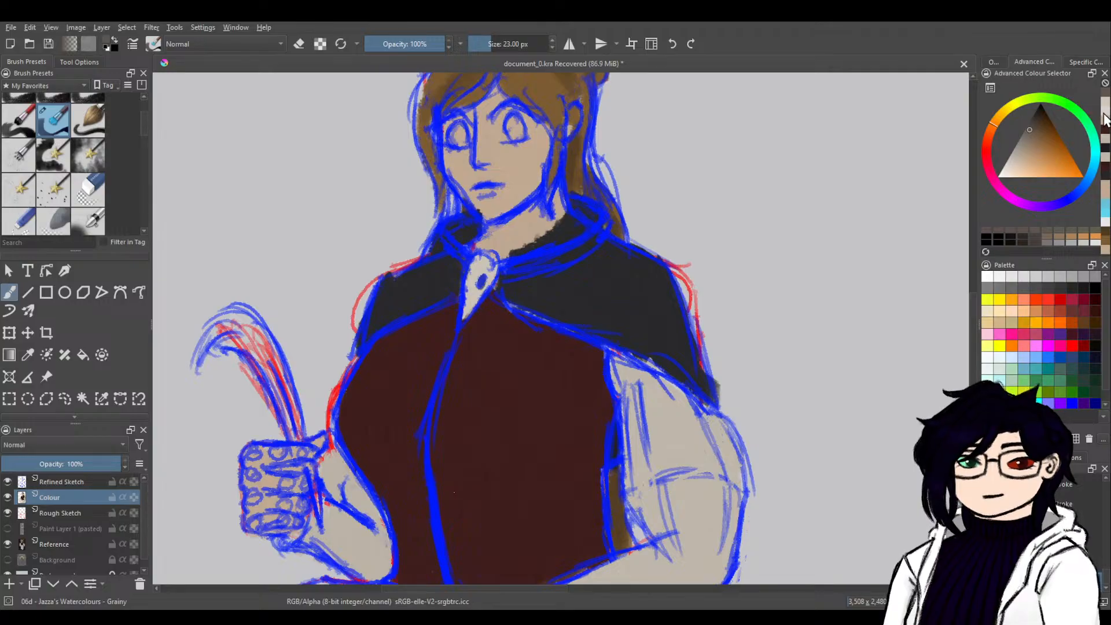
Paint the quill's feather off-white and its tip below the hand black.
left_click_drag(1048, 169, 1004, 169)
left_click_drag(995, 132, 1002, 118)
mouse_move(286, 420)
left_mouse_down()
mouse_move(281, 399)
mouse_move(295, 422)
mouse_move(256, 327)
mouse_move(274, 376)
mouse_move(233, 325)
mouse_move(269, 367)
mouse_move(232, 339)
mouse_move(209, 353)
left_mouse_up()
mouse_move(250, 317)
left_mouse_down()
mouse_move(210, 333)
mouse_move(238, 317)
left_mouse_up()
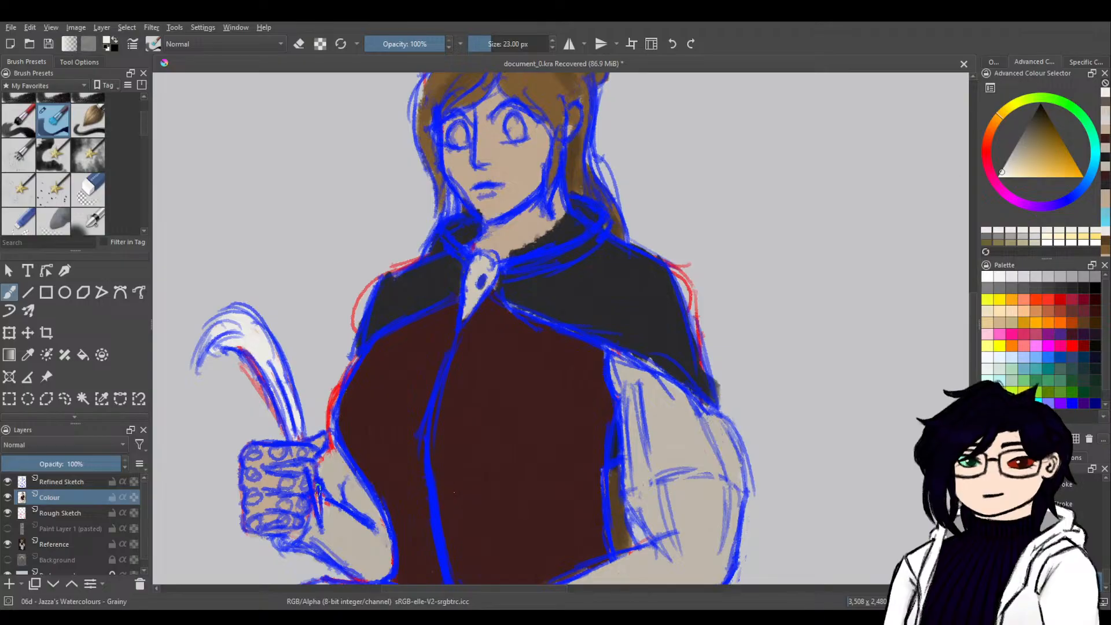
left_click_drag(313, 485, 319, 494)
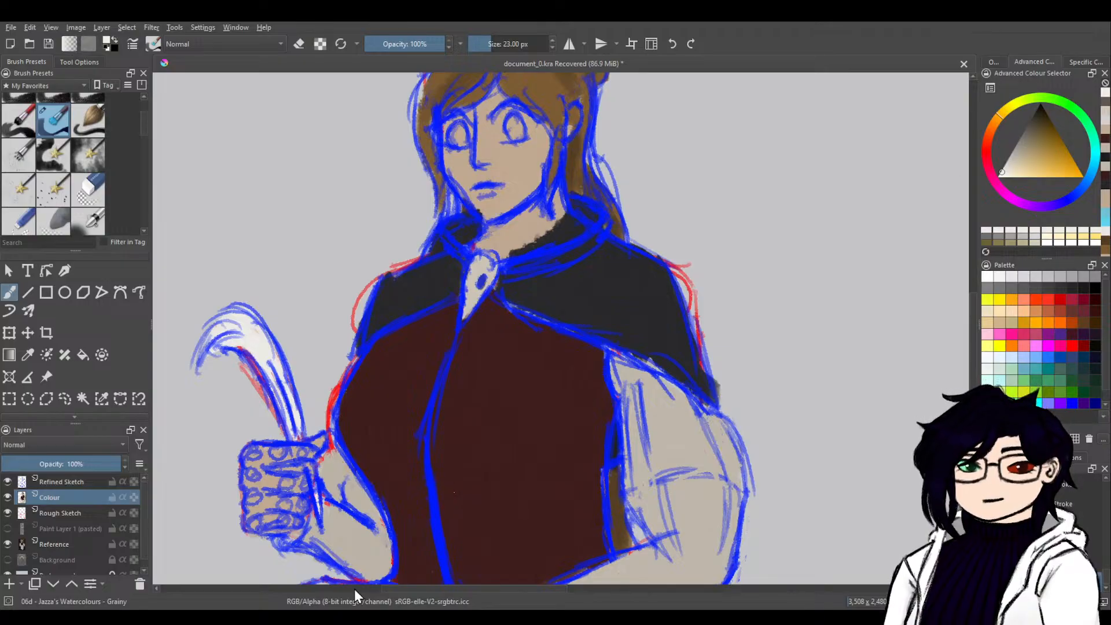
left_click(1041, 107)
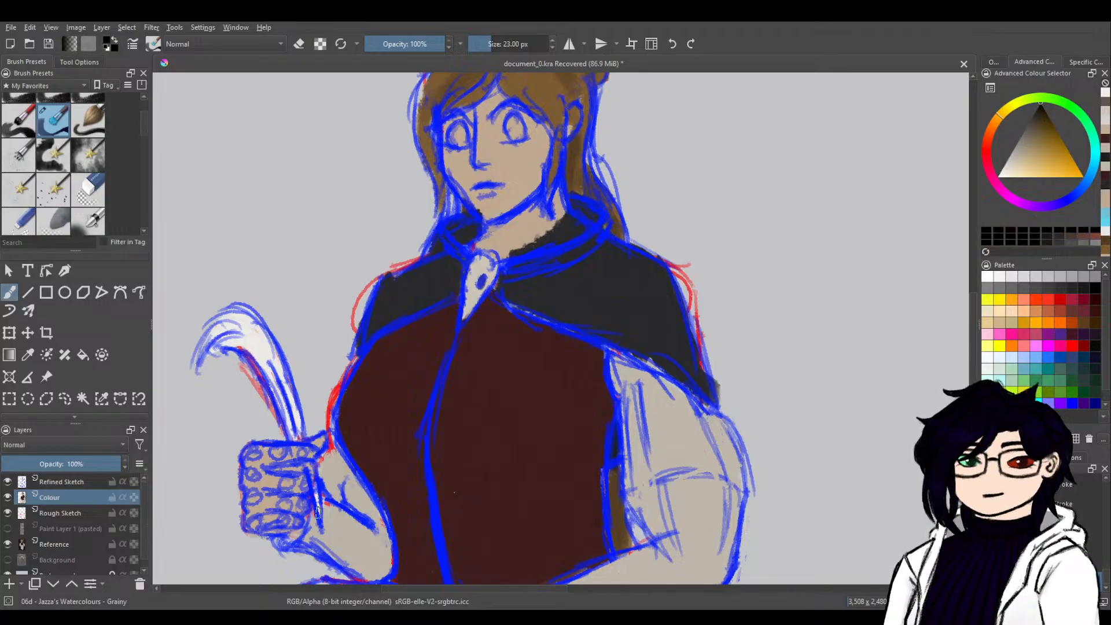
left_click_drag(318, 517, 320, 512)
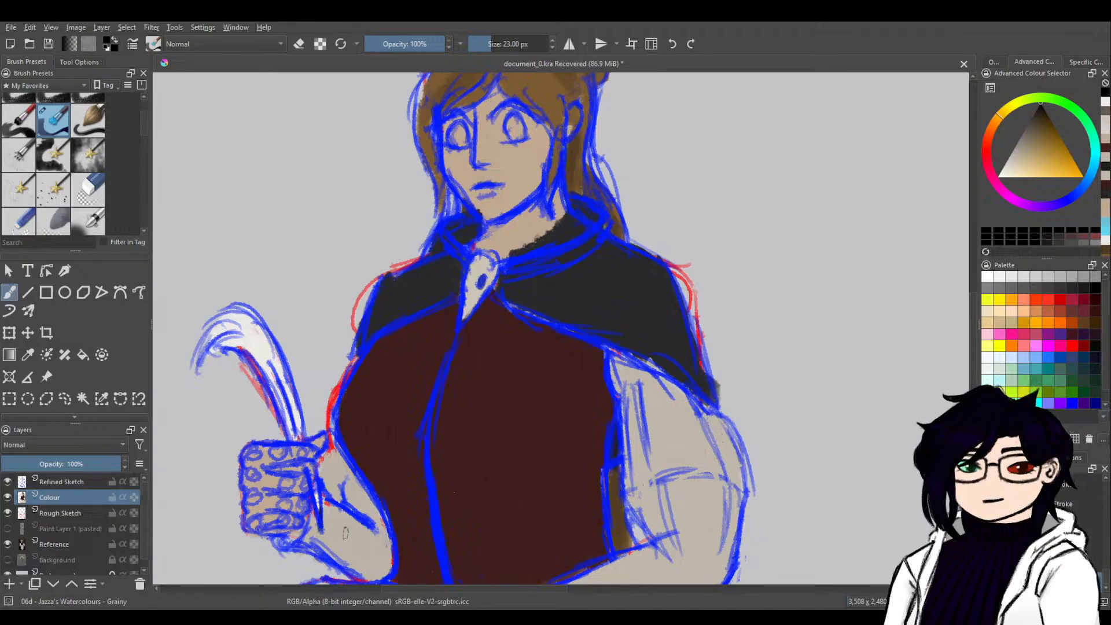
Switch to the b) Basic-5 Size brush preset for writing on the open book.
left_click_drag(492, 546, 533, 273)
left_click_drag(501, 444, 622, 376)
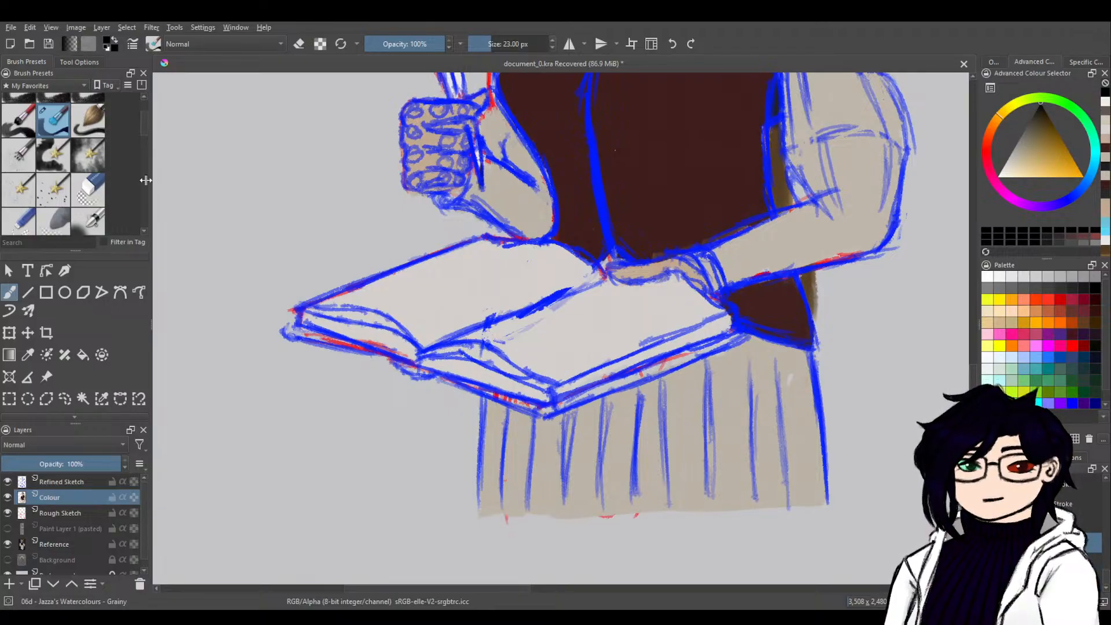
scroll(143, 130, "down", 5)
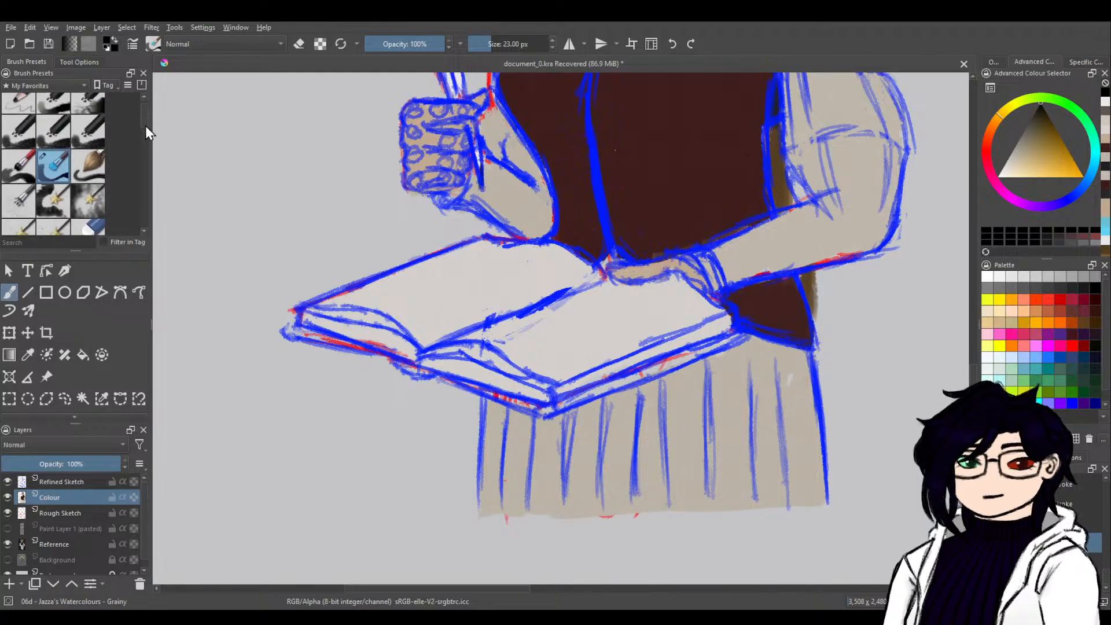
left_click_drag(143, 150, 144, 151)
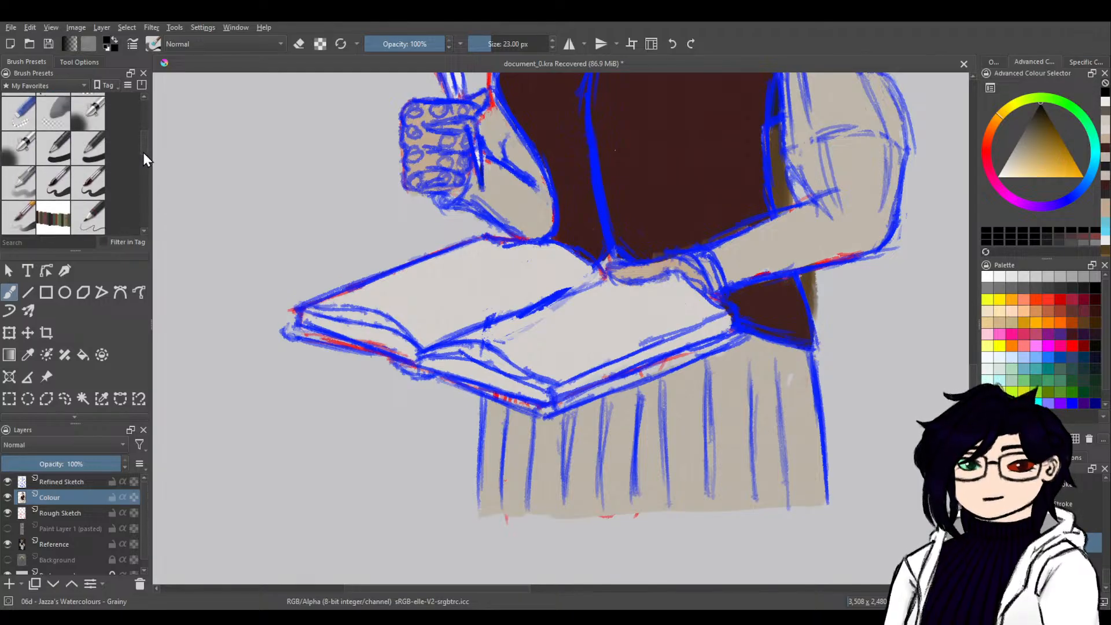
left_click(99, 192)
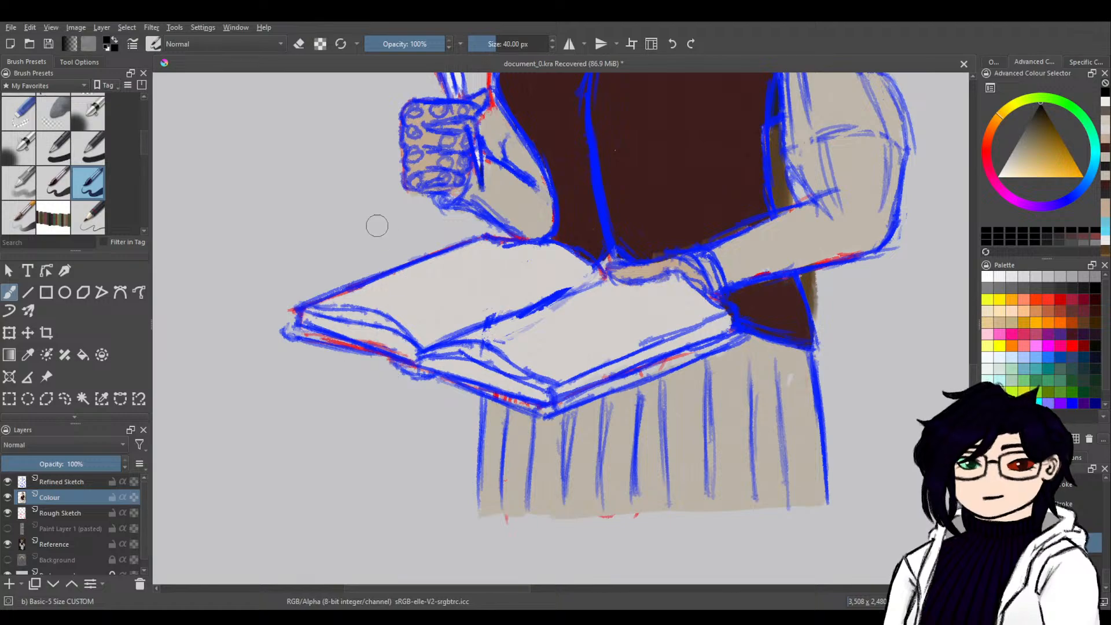
left_click(53, 183)
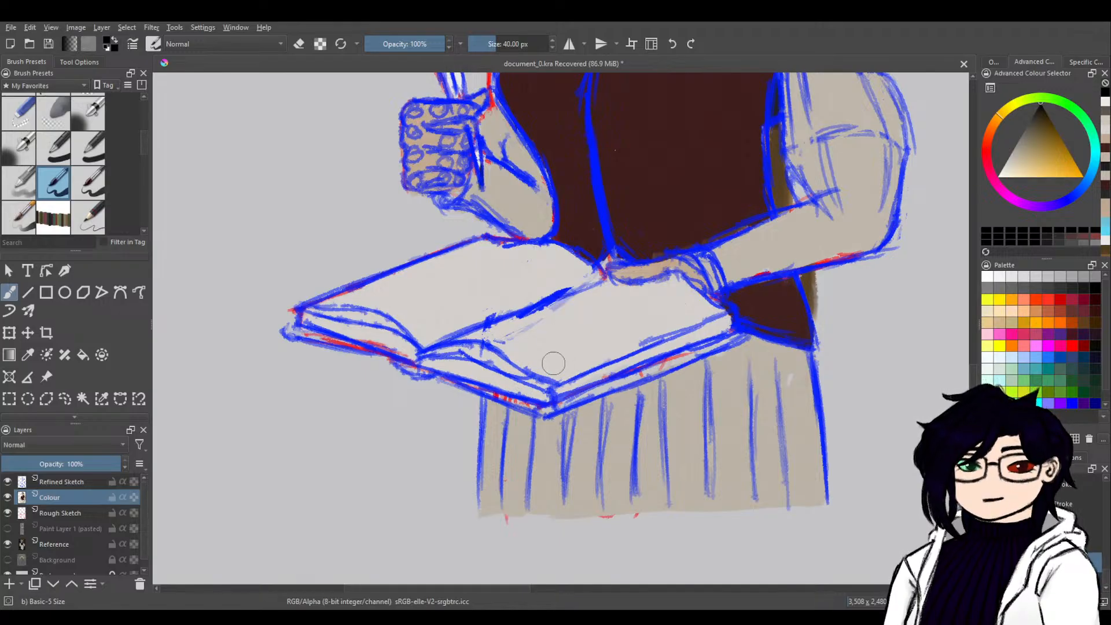
left_click_drag(540, 360, 569, 365)
mouse_move(503, 334)
left_mouse_down()
mouse_move(530, 356)
mouse_move(491, 328)
left_mouse_up()
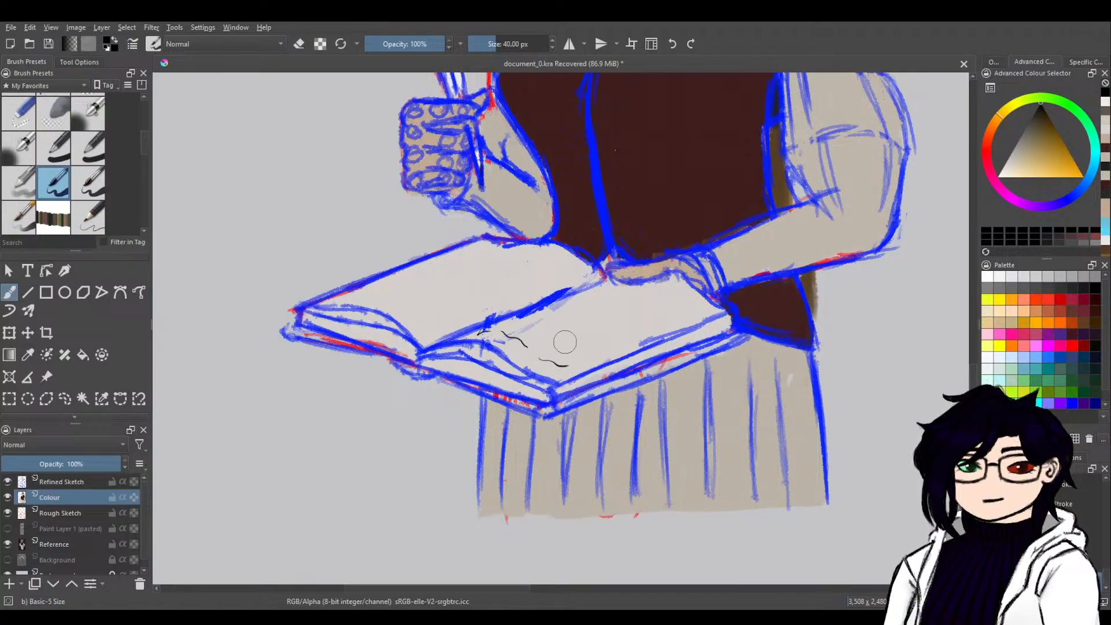
left_click_drag(555, 346, 581, 350)
left_click_drag(512, 321, 525, 326)
key("ctrl+z")
key("ctrl+z")
key("ctrl+z")
key("ctrl+z")
key("ctrl+z")
key("ctrl+z")
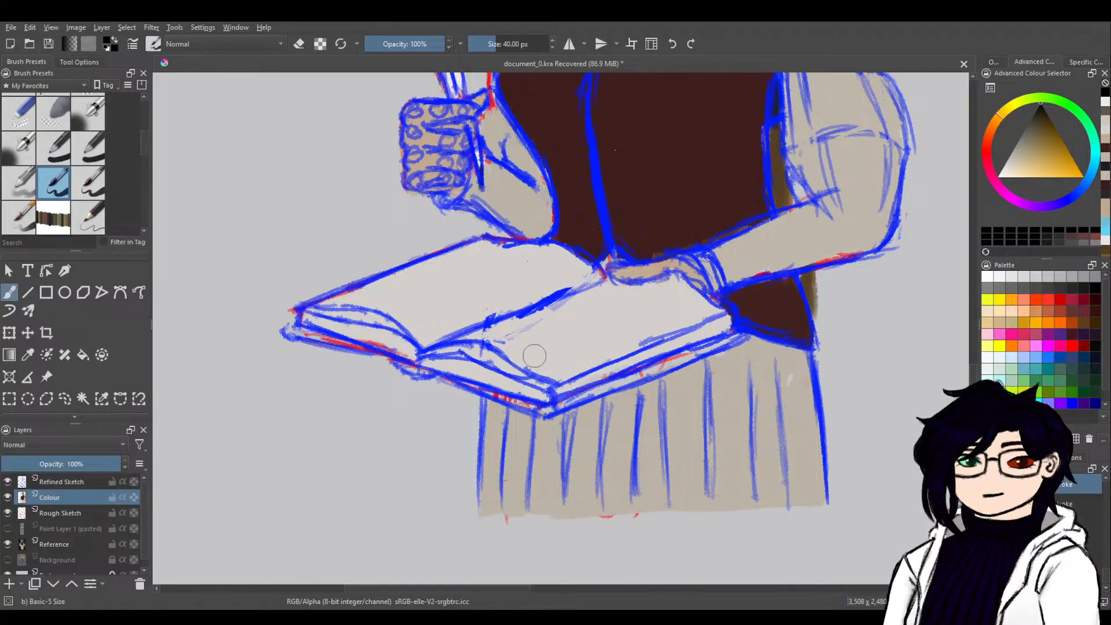
Draw a small black rectangular frame with a few short writing marks on the book's right-hand page.
mouse_move(572, 335)
left_mouse_down()
mouse_move(531, 353)
mouse_move(575, 334)
mouse_move(549, 362)
mouse_move(607, 348)
mouse_move(576, 334)
left_mouse_up()
mouse_move(507, 341)
left_mouse_down()
mouse_move(516, 345)
mouse_move(490, 332)
mouse_move(554, 330)
mouse_move(542, 314)
mouse_move(553, 318)
left_mouse_up()
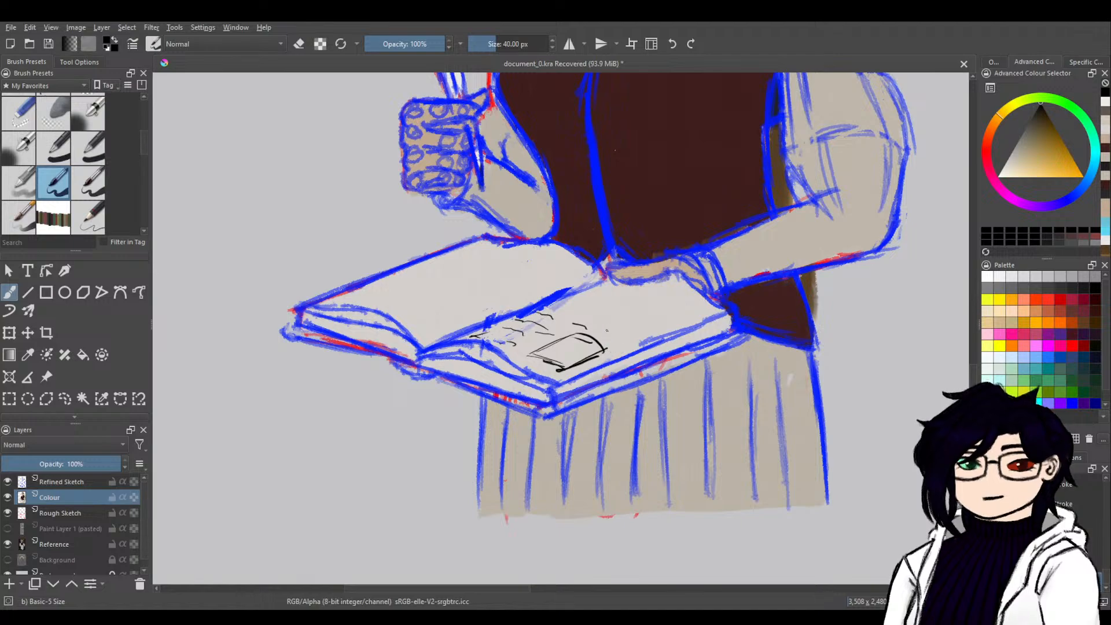
left_click_drag(625, 325, 642, 331)
mouse_move(560, 300)
left_mouse_down()
mouse_move(615, 308)
mouse_move(591, 294)
mouse_move(667, 321)
left_mouse_up()
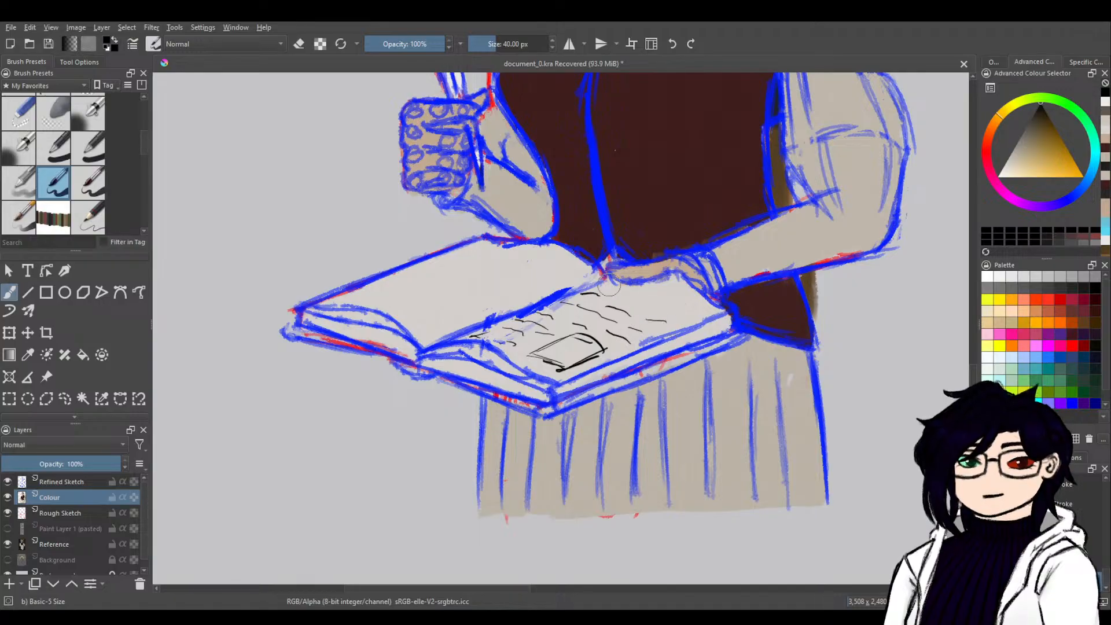
mouse_move(620, 292)
left_mouse_down()
mouse_move(650, 294)
mouse_move(615, 282)
left_mouse_up()
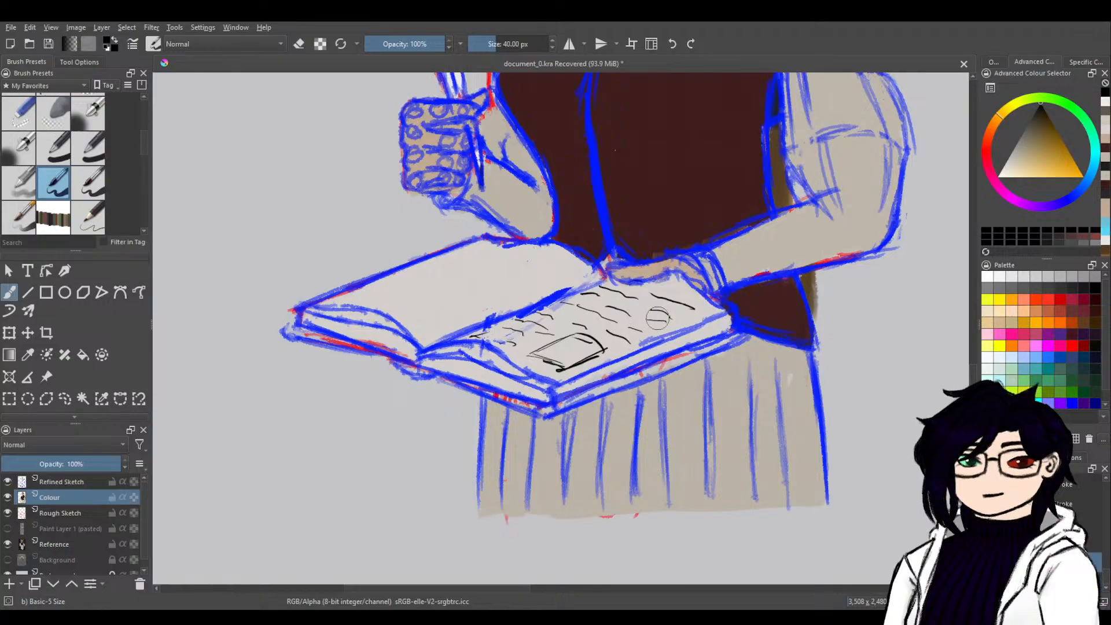
key("ctrl+z")
key("ctrl+z")
key("ctrl+z")
key("ctrl+z")
key("ctrl+z")
key("ctrl+z")
key("ctrl+z")
key("ctrl+z")
key("ctrl+z")
key("ctrl+z")
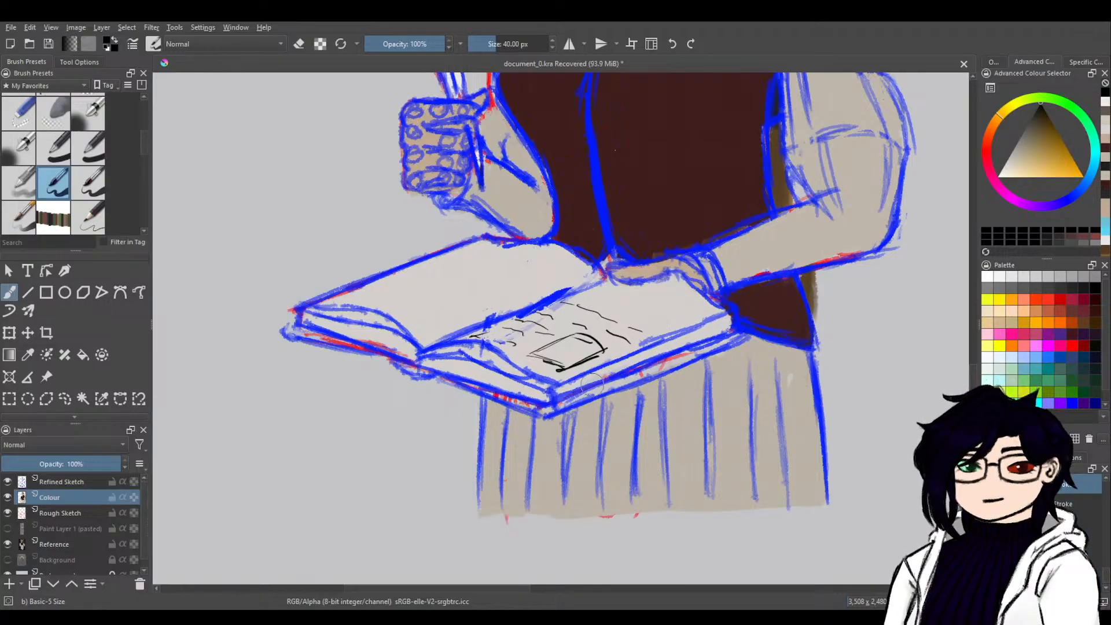
key("ctrl+z")
key("ctrl+z")
key("ctrl+z")
key("ctrl+z")
key("ctrl+z")
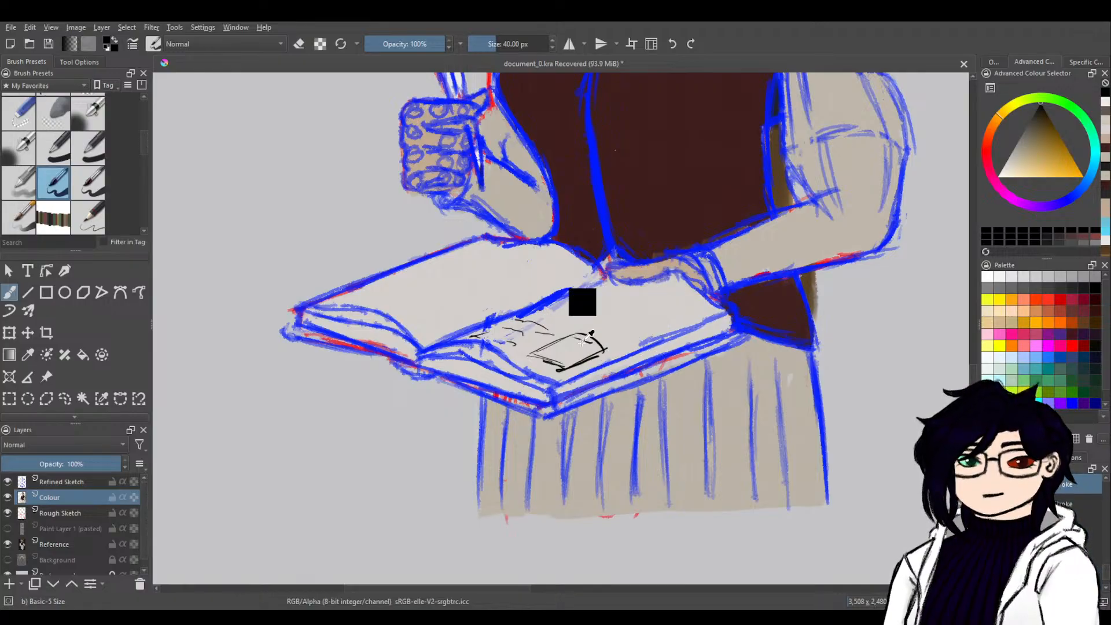
key("ctrl+z")
Fill the book's right-hand page around the frame with rows of short black writing marks, undoing the stray last stroke.
mouse_move(502, 345)
left_mouse_down()
mouse_move(527, 333)
mouse_move(488, 347)
mouse_move(514, 348)
mouse_move(467, 335)
mouse_move(541, 339)
mouse_move(509, 328)
left_mouse_up()
mouse_move(499, 327)
left_mouse_down()
mouse_move(491, 329)
mouse_move(552, 323)
mouse_move(531, 314)
left_mouse_up()
left_click(552, 334)
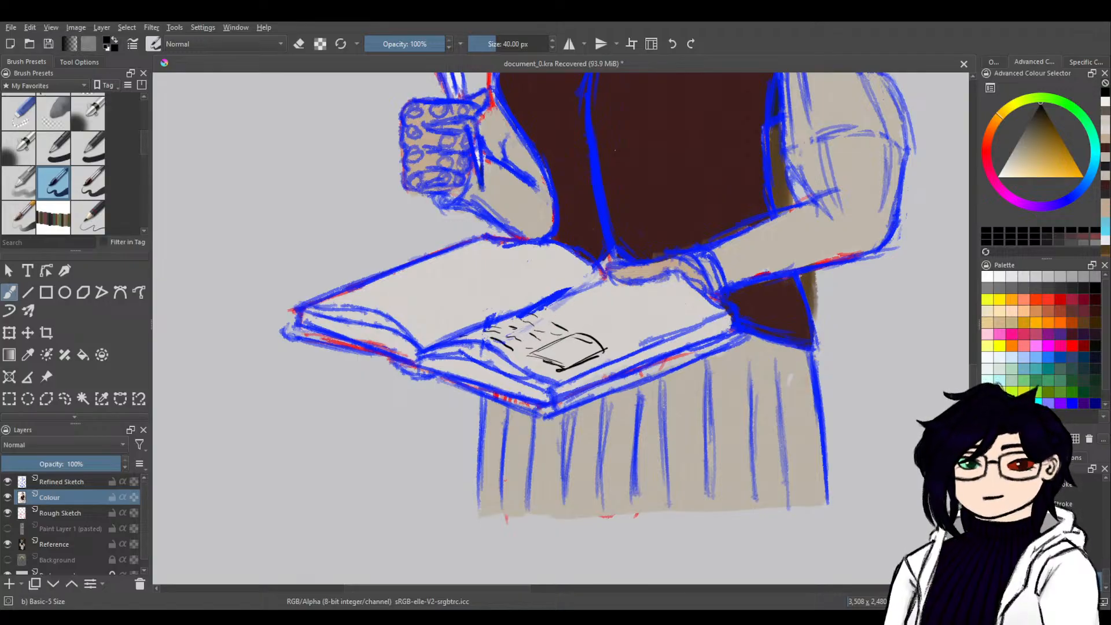
mouse_move(619, 333)
left_mouse_down()
mouse_move(631, 340)
mouse_move(572, 311)
left_mouse_up()
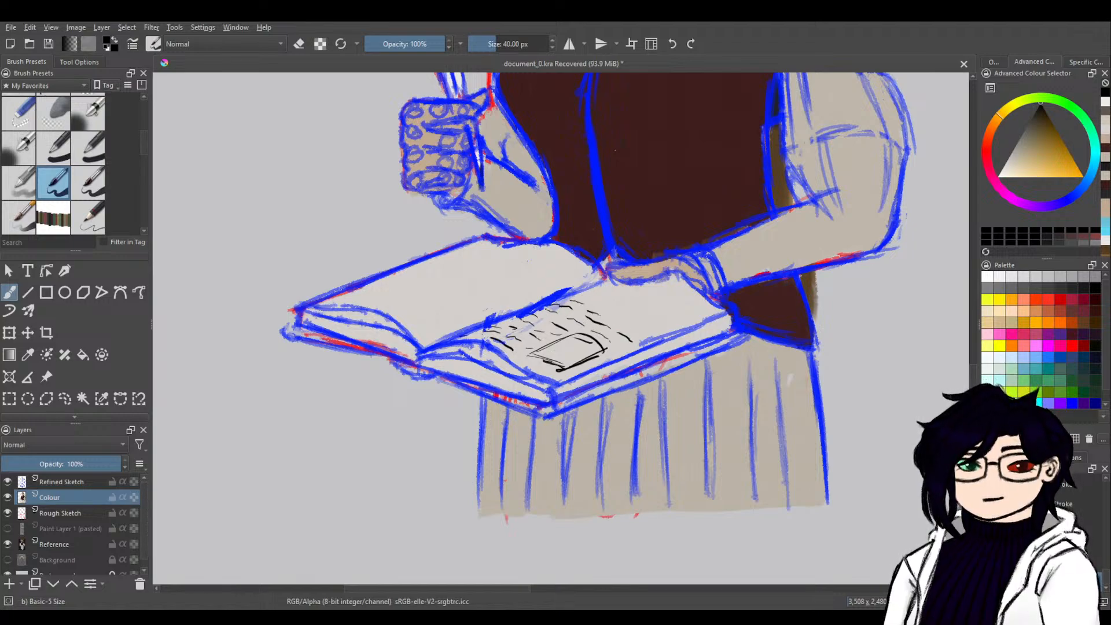
left_click_drag(637, 329, 647, 333)
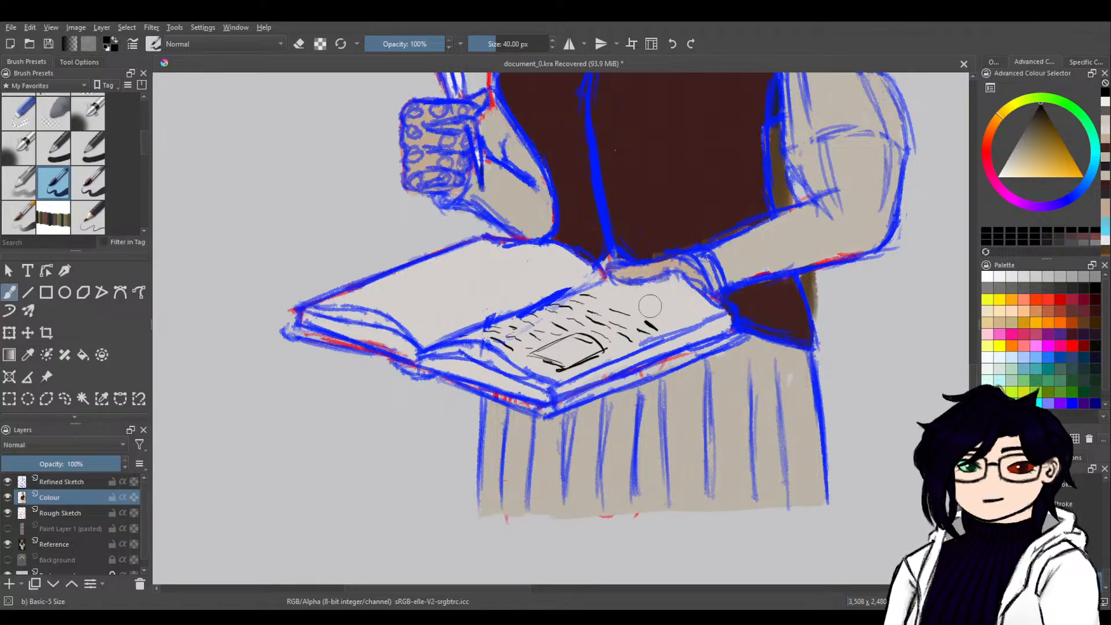
left_click_drag(671, 320, 615, 297)
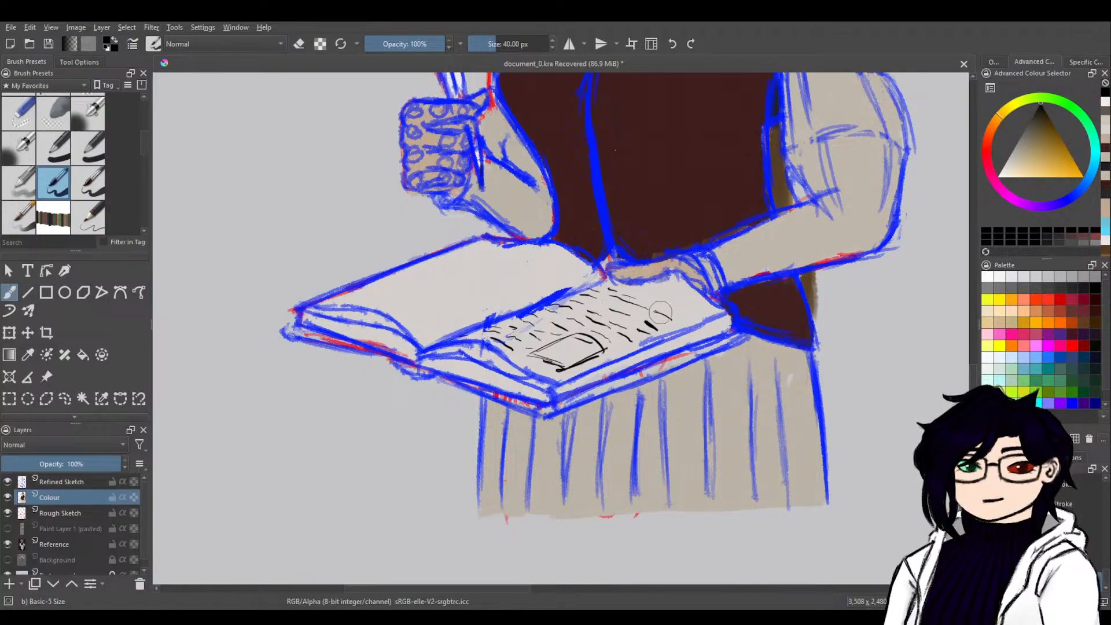
left_click_drag(640, 300, 674, 315)
left_click_drag(684, 320, 689, 322)
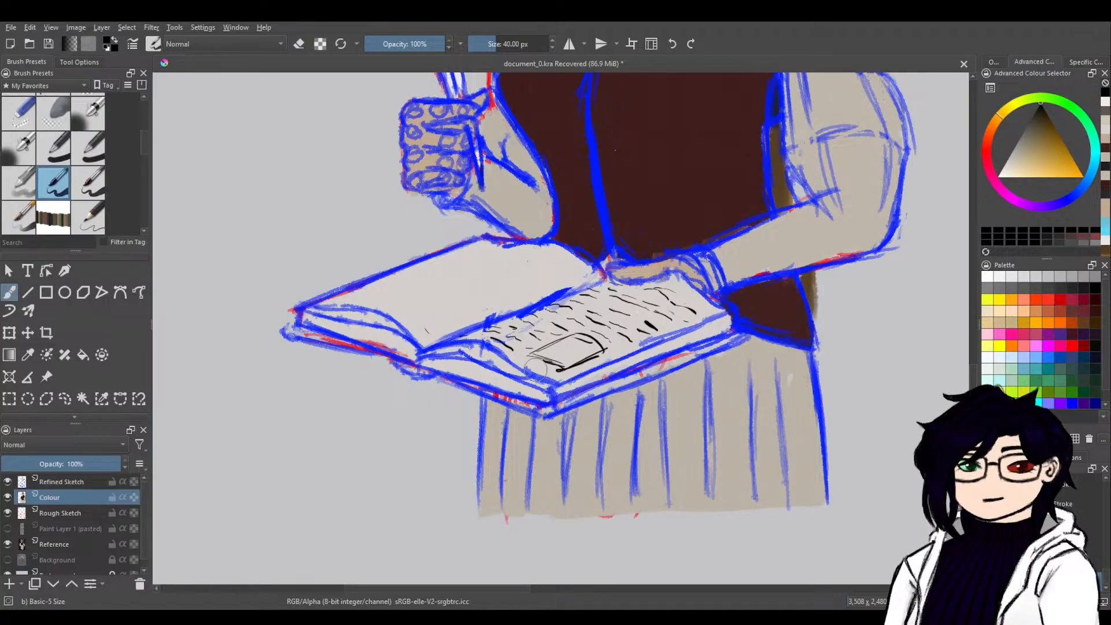
key("ctrl+z")
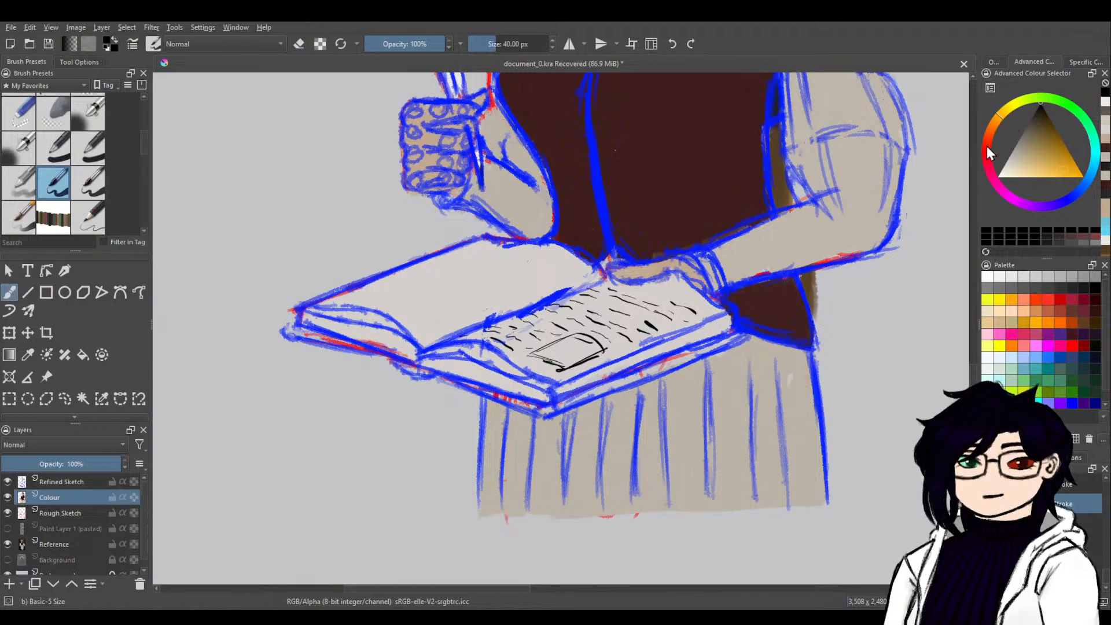
Choose a dark orange-brown, switch to the 06d - Jazza's Watercolours - Grainy brush preset, and paint the book cover's lower edges.
left_click_drag(983, 148, 991, 130)
left_click(1051, 130)
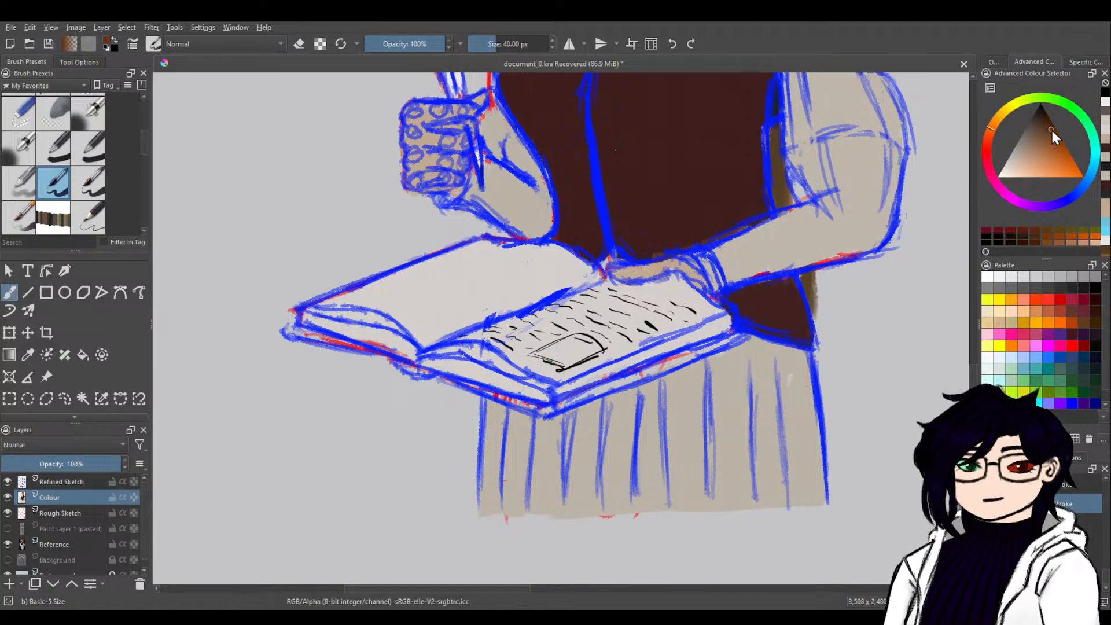
left_click(1053, 133)
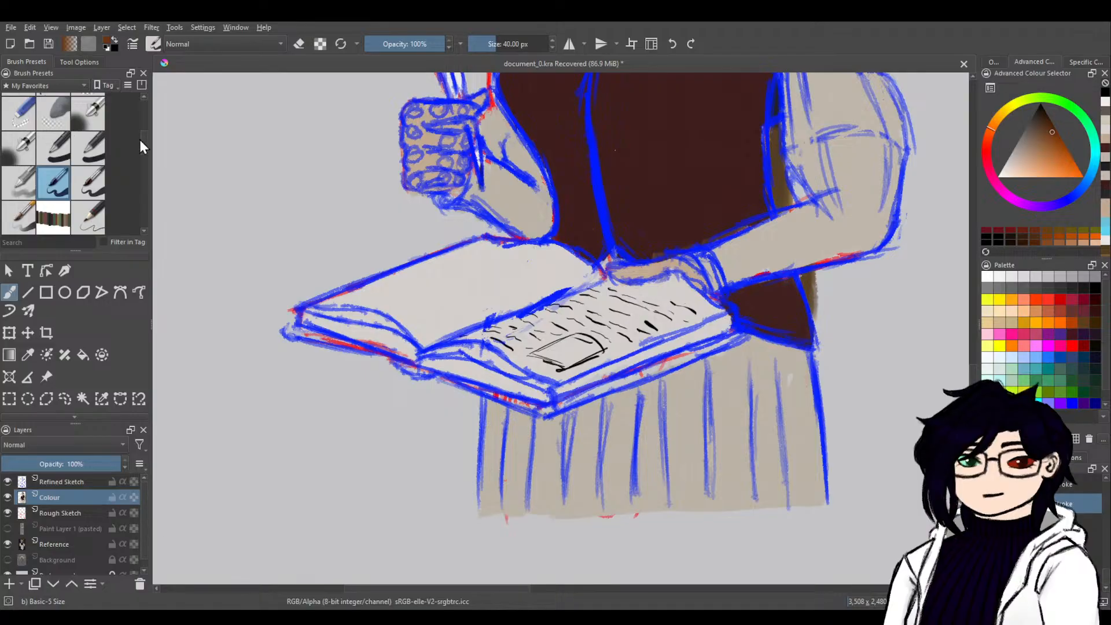
scroll(143, 99, "up", 3)
left_click(53, 113)
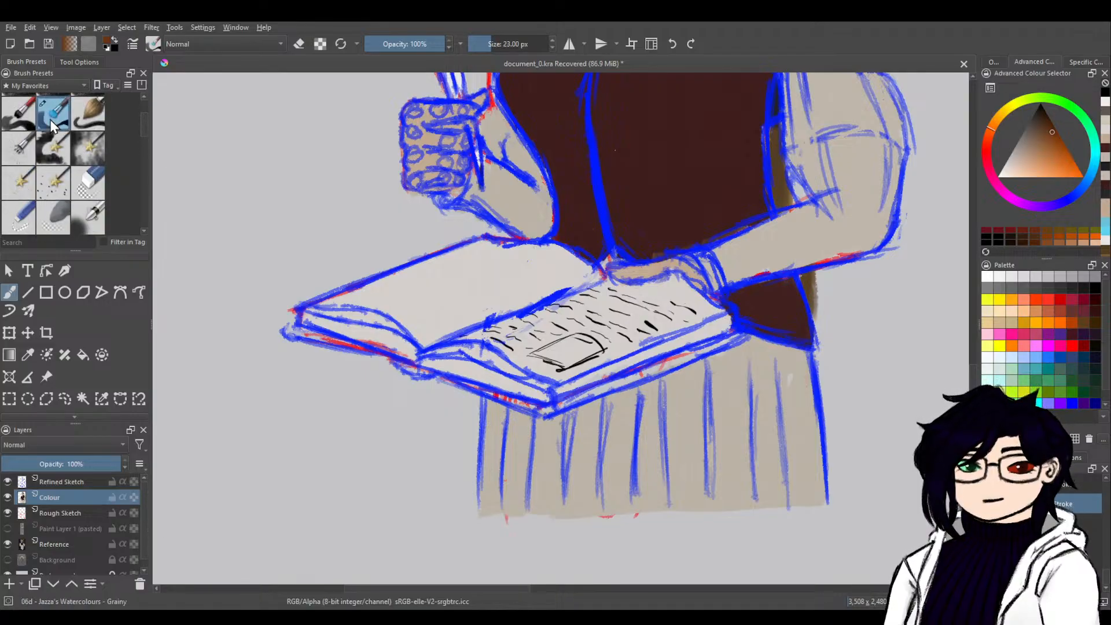
mouse_move(407, 363)
left_mouse_down()
mouse_move(427, 376)
mouse_move(290, 324)
mouse_move(292, 336)
mouse_move(353, 345)
left_mouse_up()
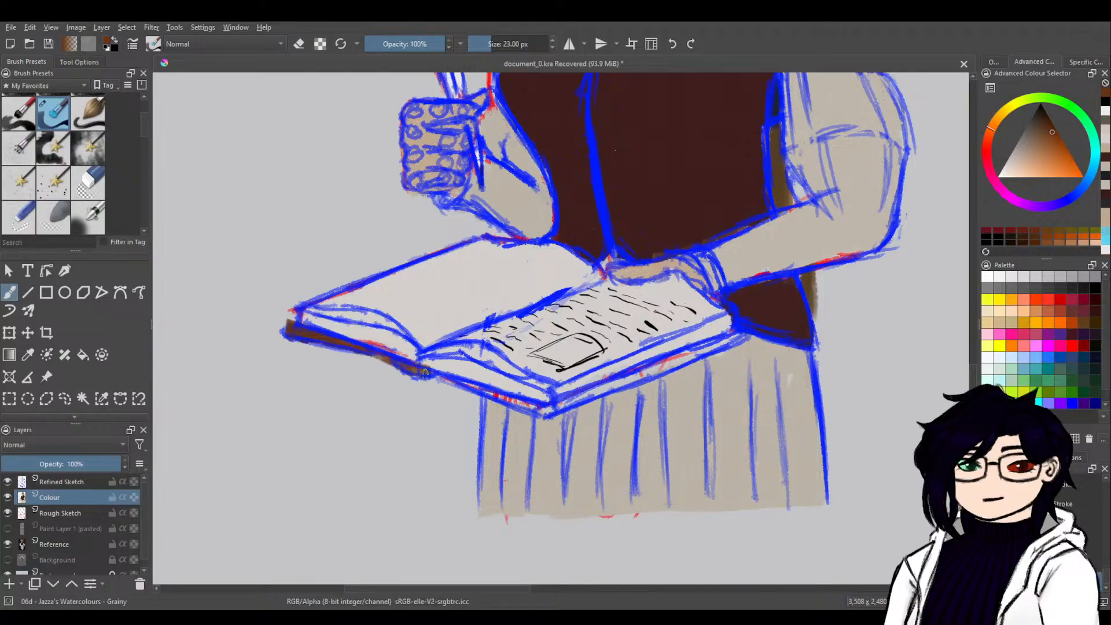
mouse_move(437, 377)
left_mouse_down()
mouse_move(533, 405)
mouse_move(512, 403)
mouse_move(582, 405)
mouse_move(559, 407)
mouse_move(740, 330)
mouse_move(677, 356)
mouse_move(709, 346)
left_mouse_up()
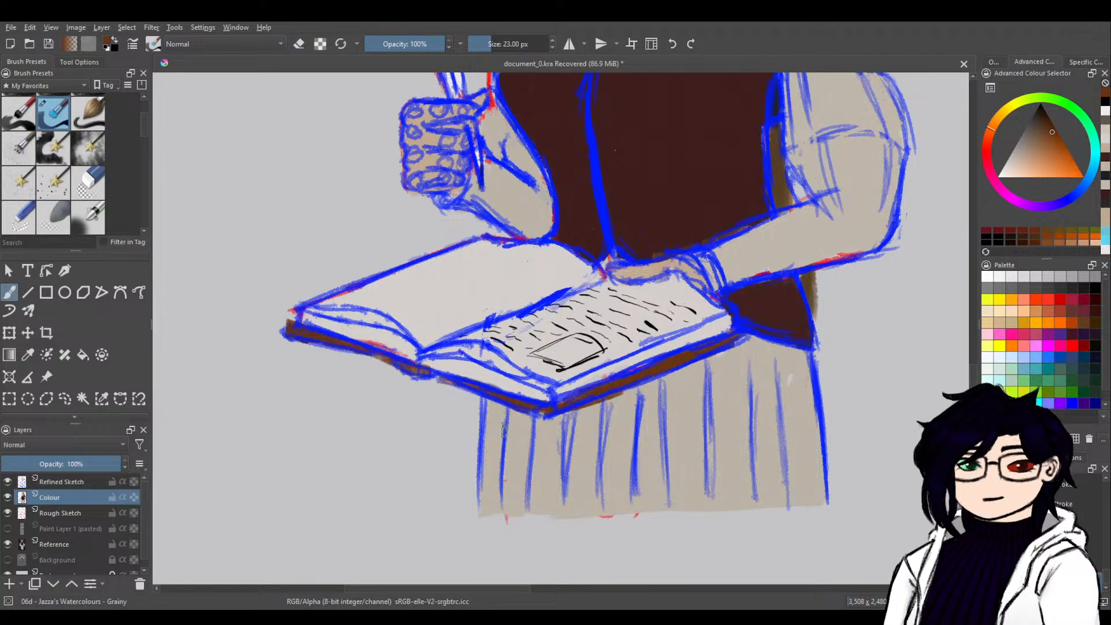
Sample the skin colour from the character's neck and paint the visible ear with it.
left_click_drag(804, 179, 617, 516)
left_click_drag(645, 250, 617, 332)
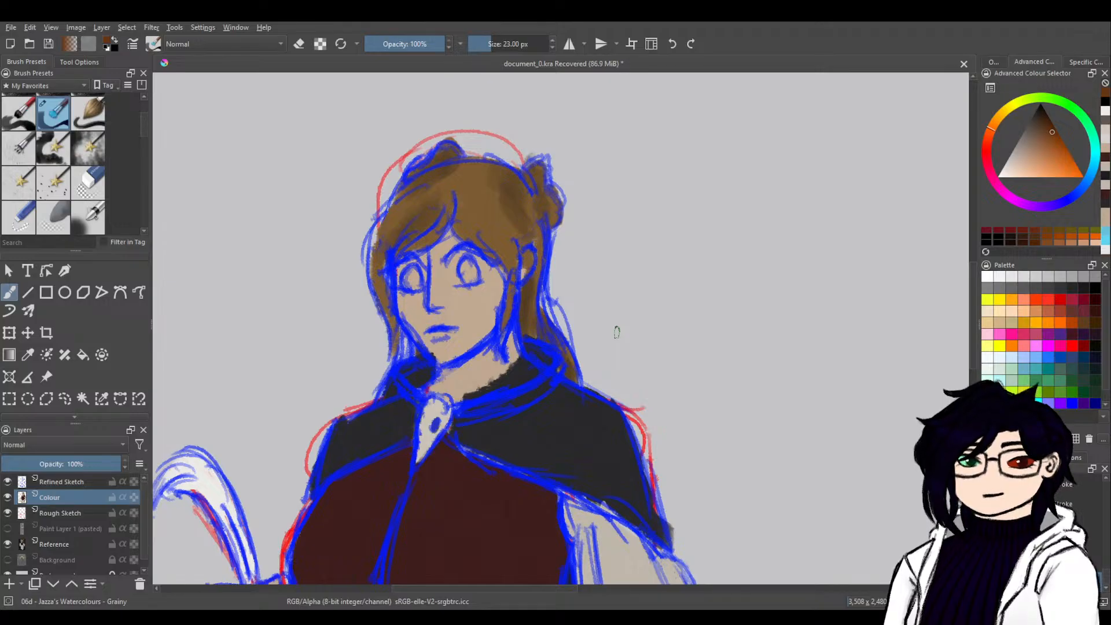
left_click(489, 362, "ctrl")
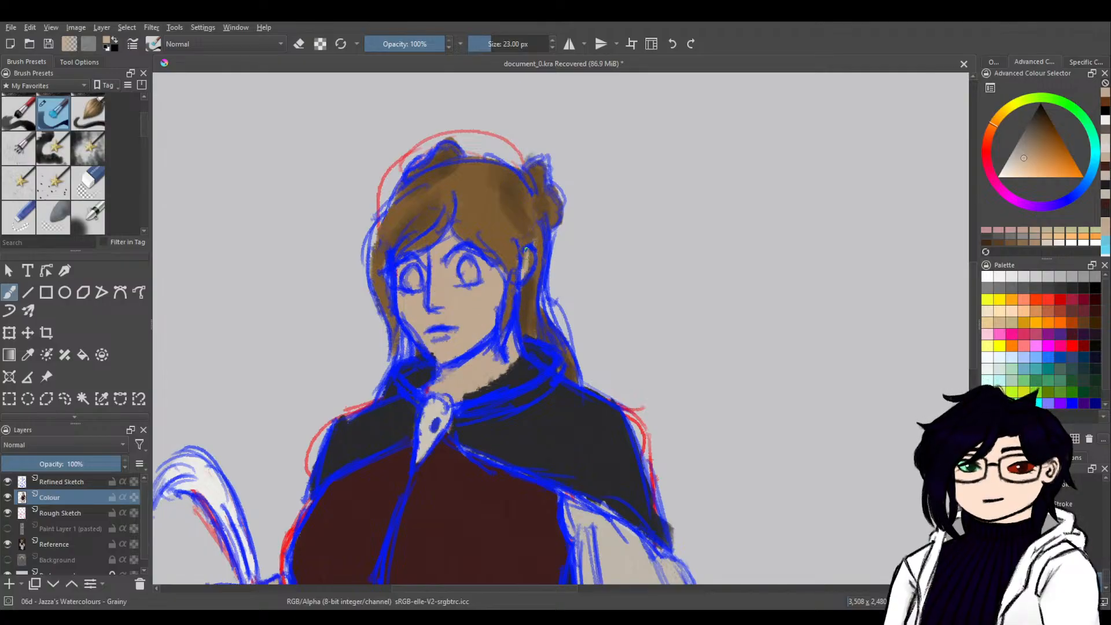
left_click_drag(521, 275, 528, 268)
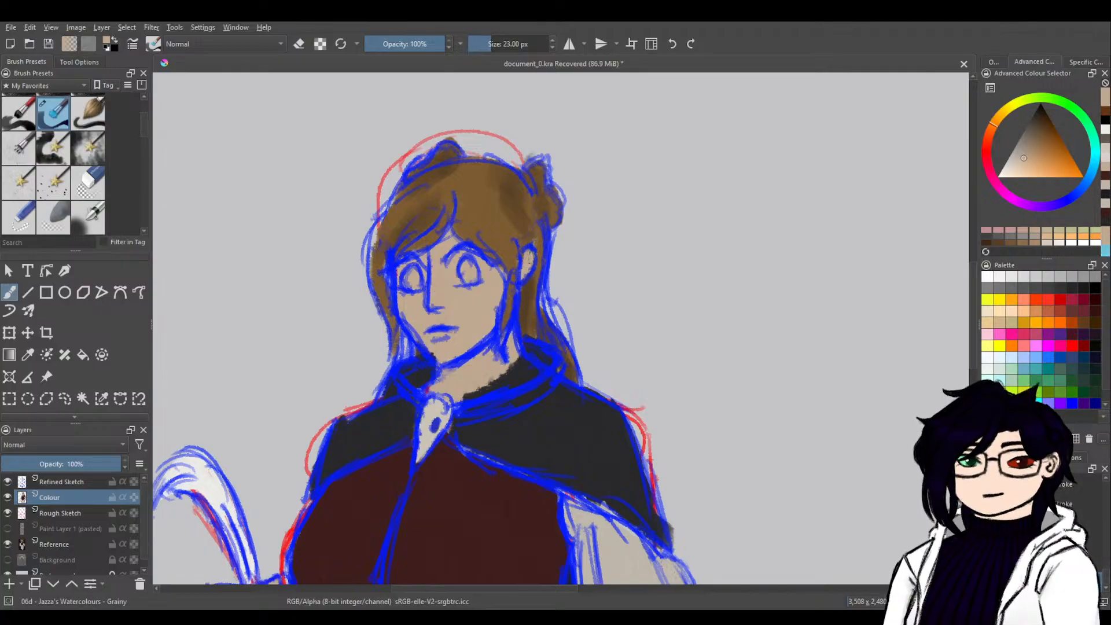
Sample medium and darker browns from the hair and touch up the strands beside the face and neck.
left_click(496, 228, "ctrl")
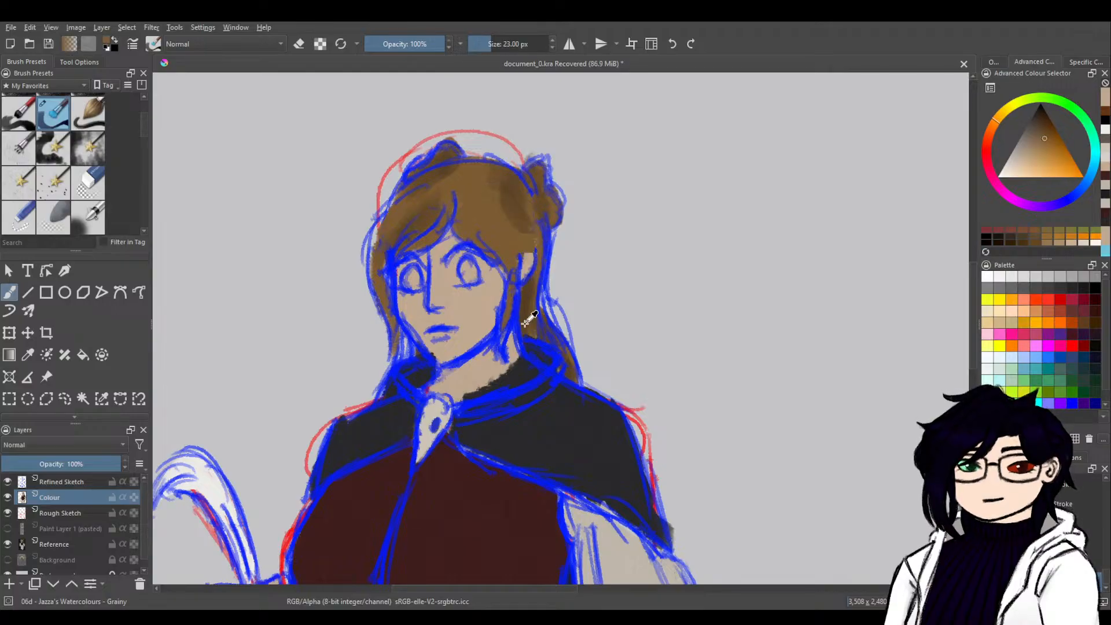
left_click_drag(502, 324, 506, 323)
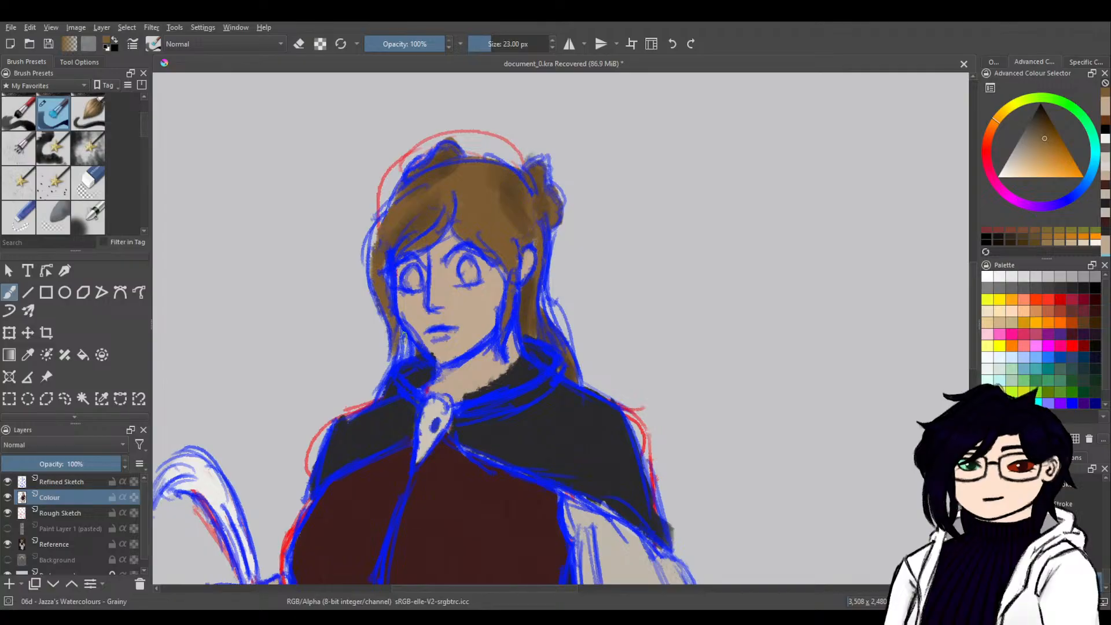
left_click_drag(502, 164, 442, 156)
left_click(437, 162, "ctrl")
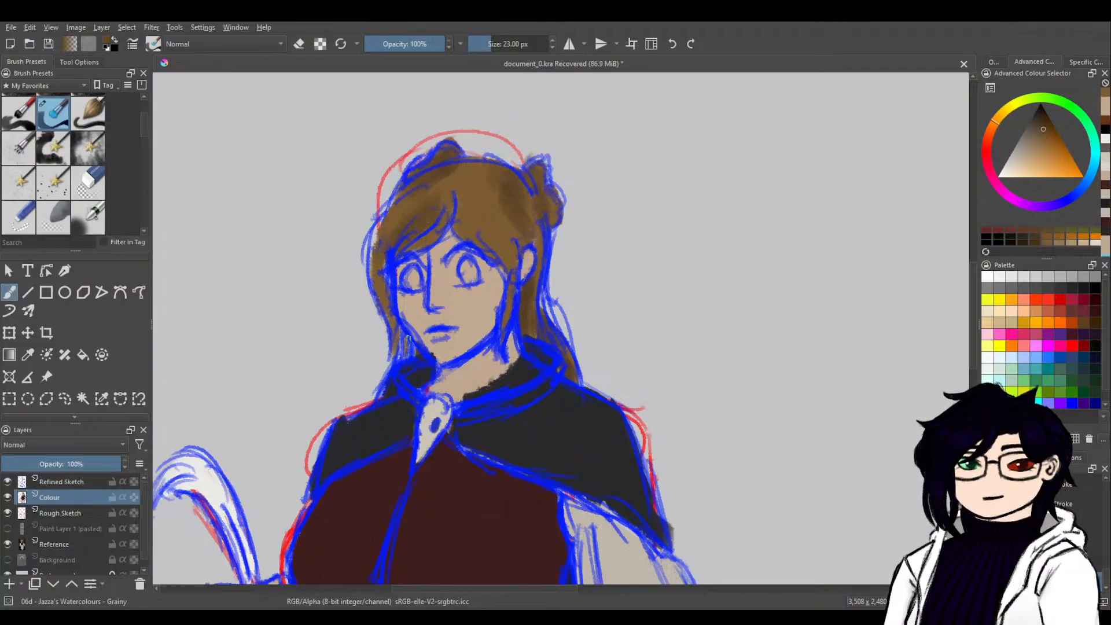
left_click_drag(408, 342, 406, 336)
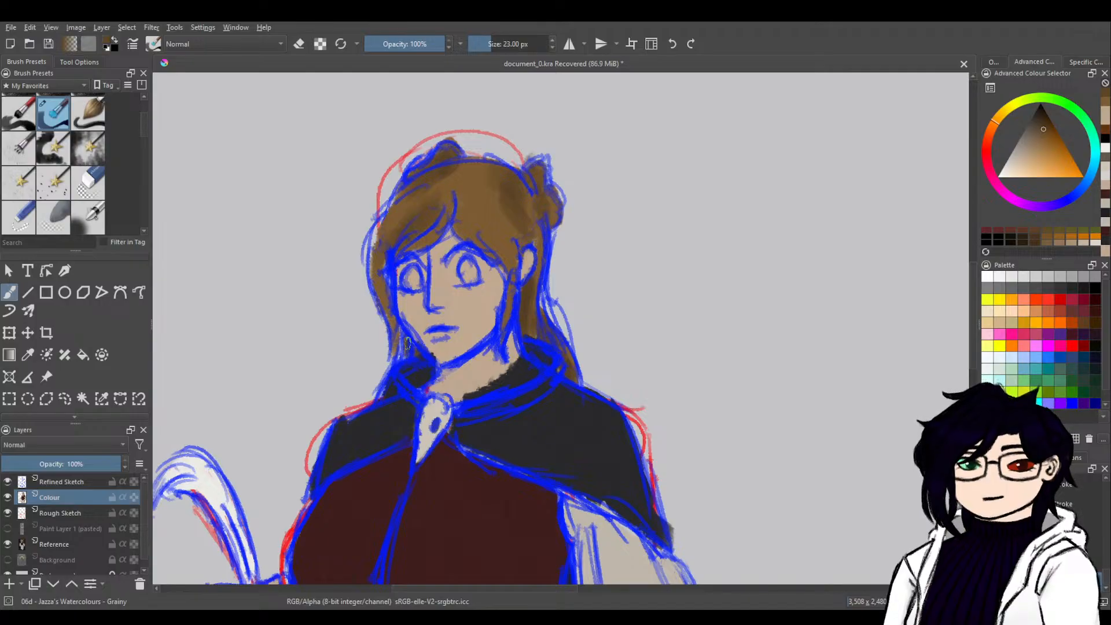
Hide the Refined Sketch layer to examine the flat colours around the arms and book, and show it again.
scroll(533, 473, "down", 10)
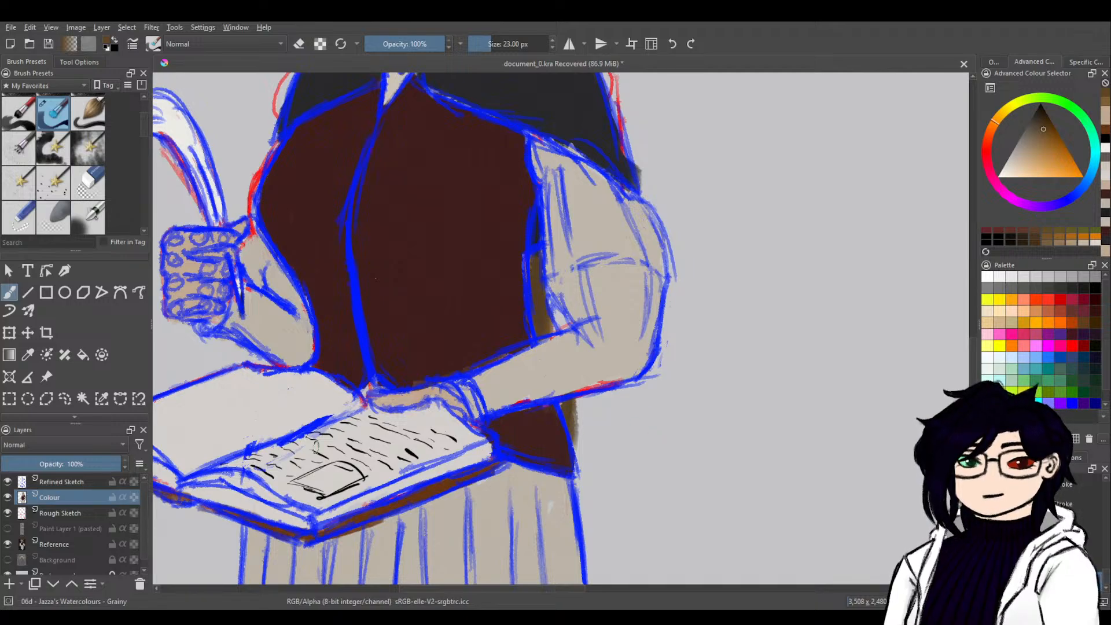
left_click(7, 481)
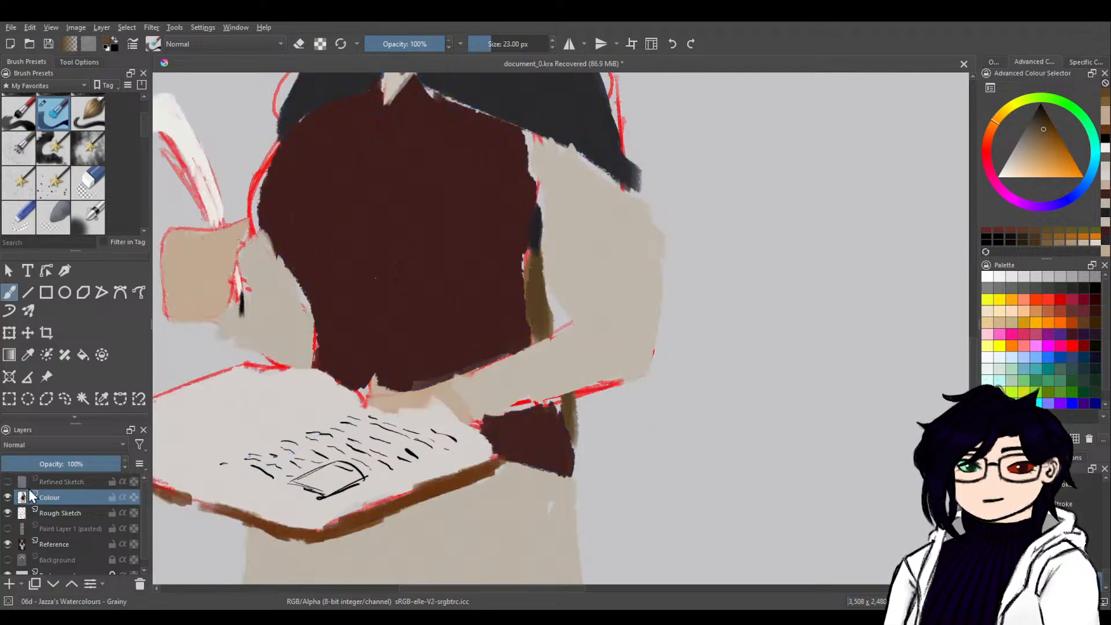
left_click_drag(480, 446, 719, 299)
left_click(19, 481)
left_click(8, 482)
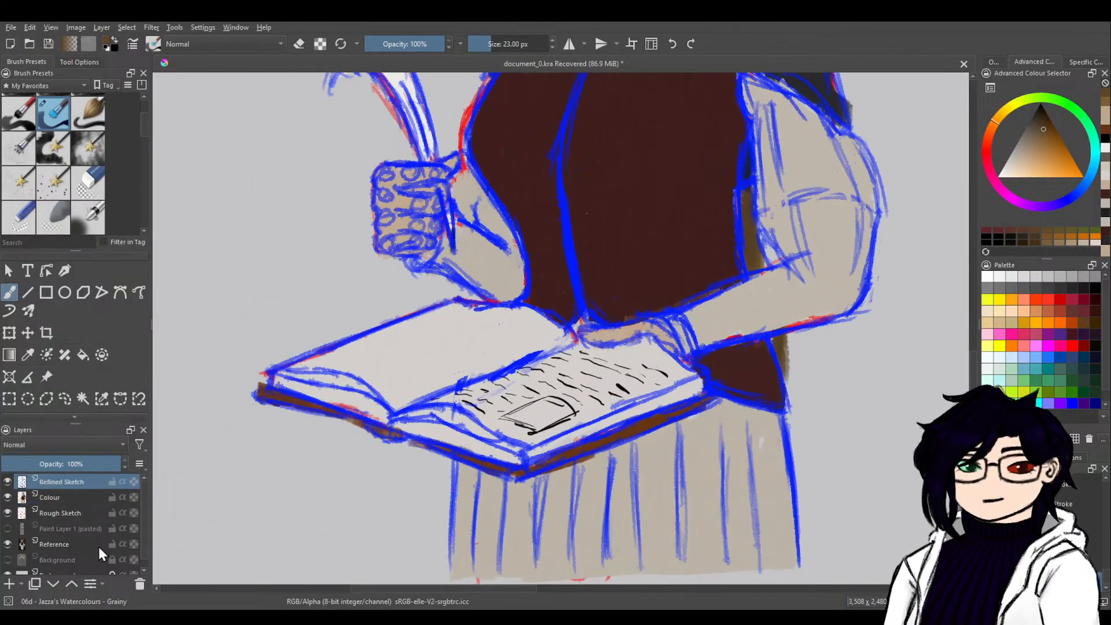
Try the Refined Sketch layer beneath Colour, restore it above, and set its opacity to 50%.
left_click(52, 581)
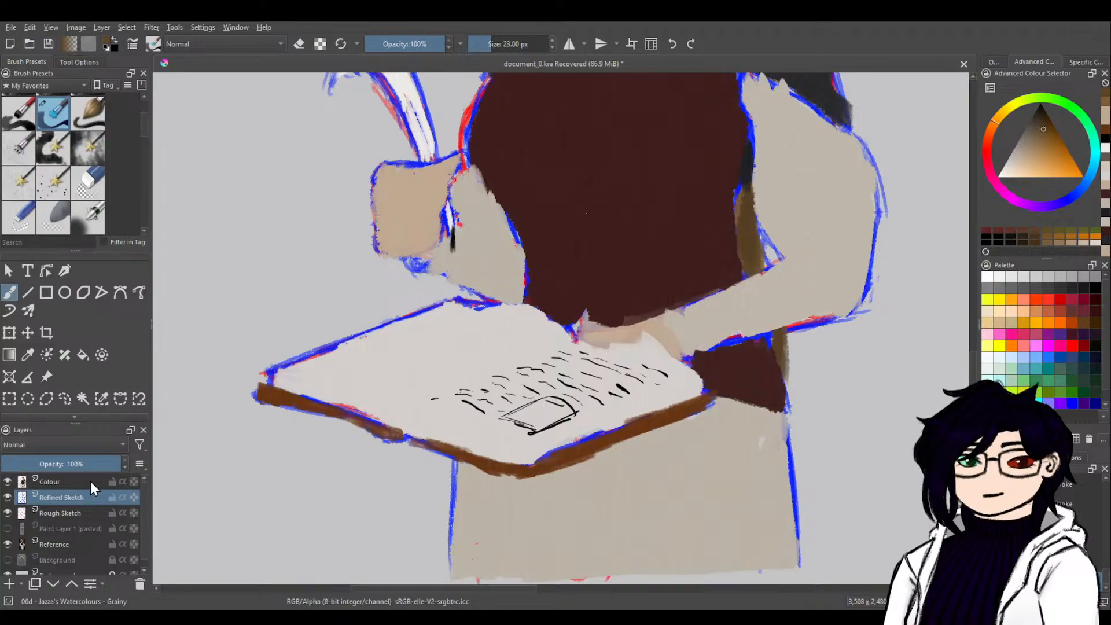
left_click(73, 584)
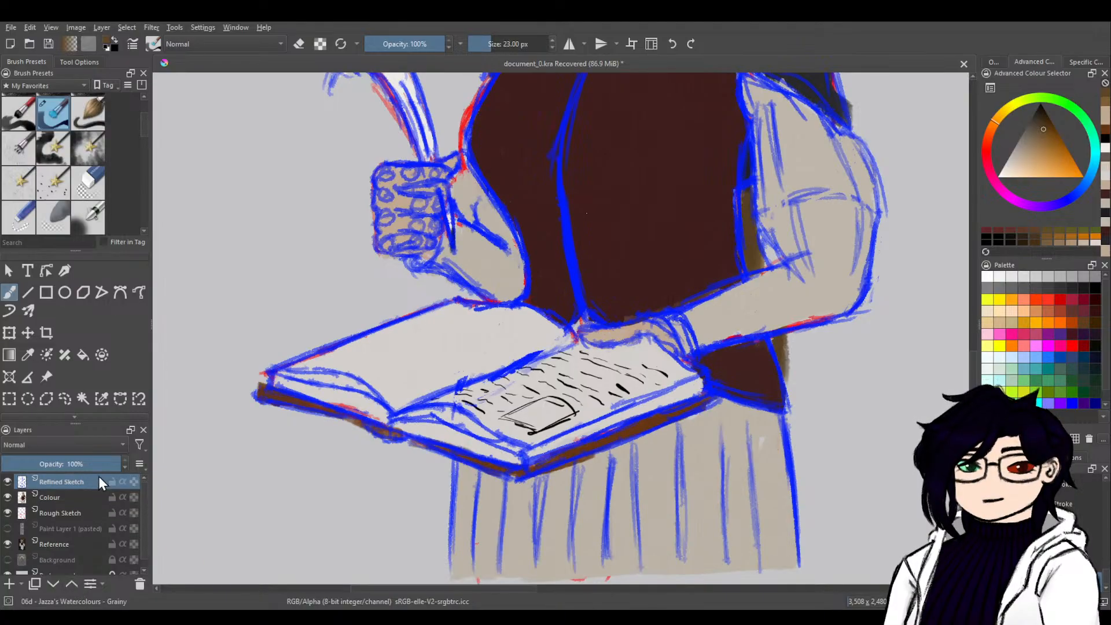
left_click(58, 469)
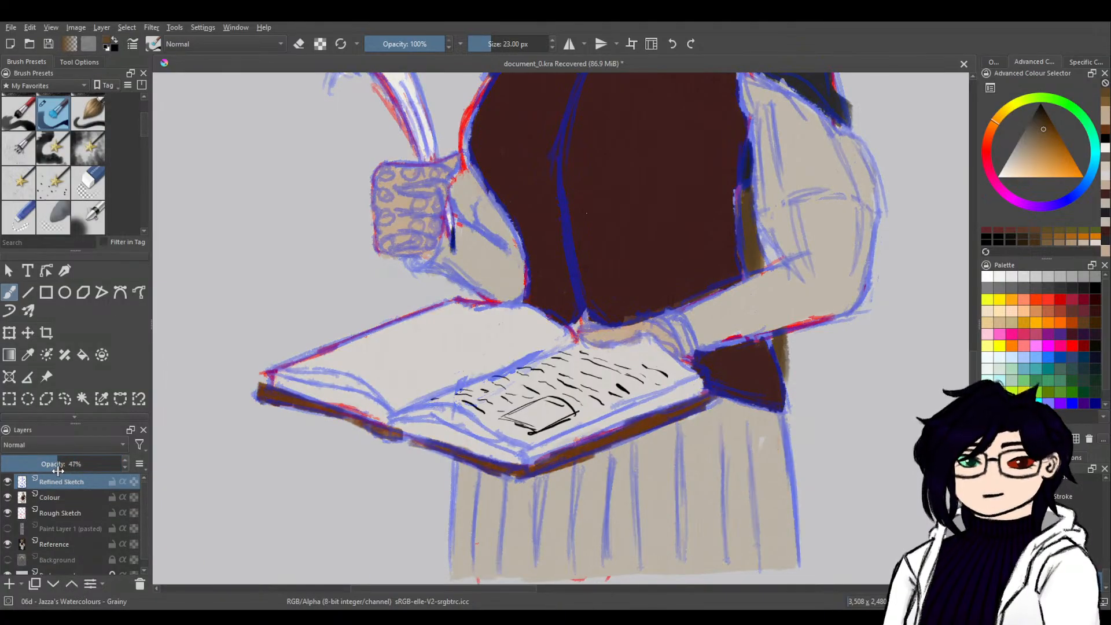
Add a new paint layer above Refined Sketch and name it Refined Colours.
left_click_drag(837, 209, 696, 542)
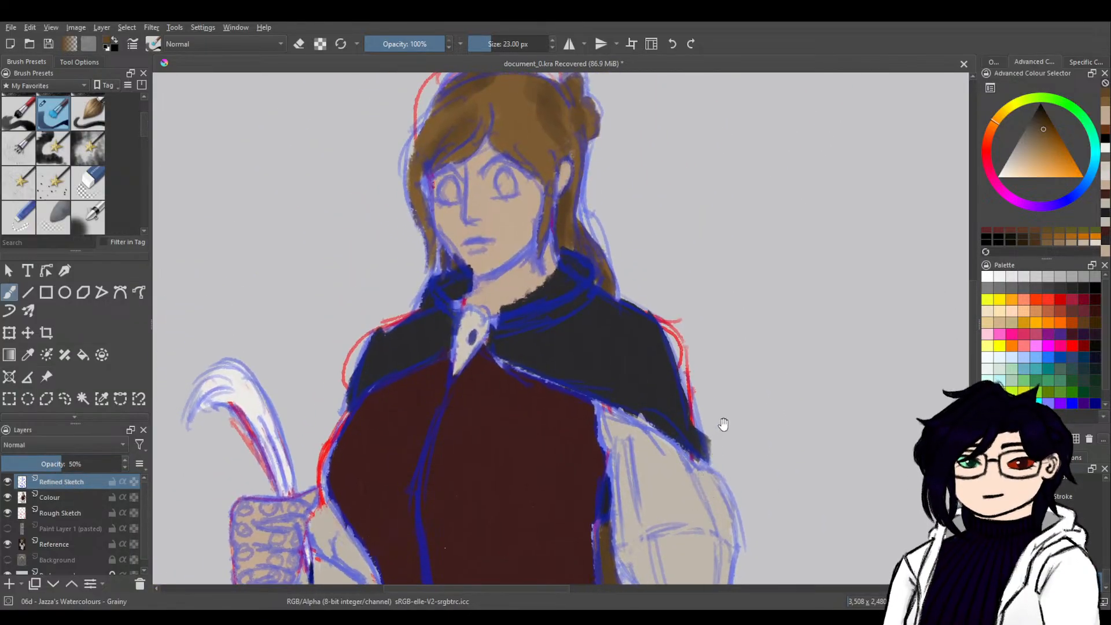
left_click_drag(796, 251, 728, 242)
left_click_drag(566, 380, 710, 432)
mouse_move(382, 463)
left_mouse_down()
mouse_move(749, 347)
mouse_move(757, 332)
mouse_move(791, 333)
left_mouse_up()
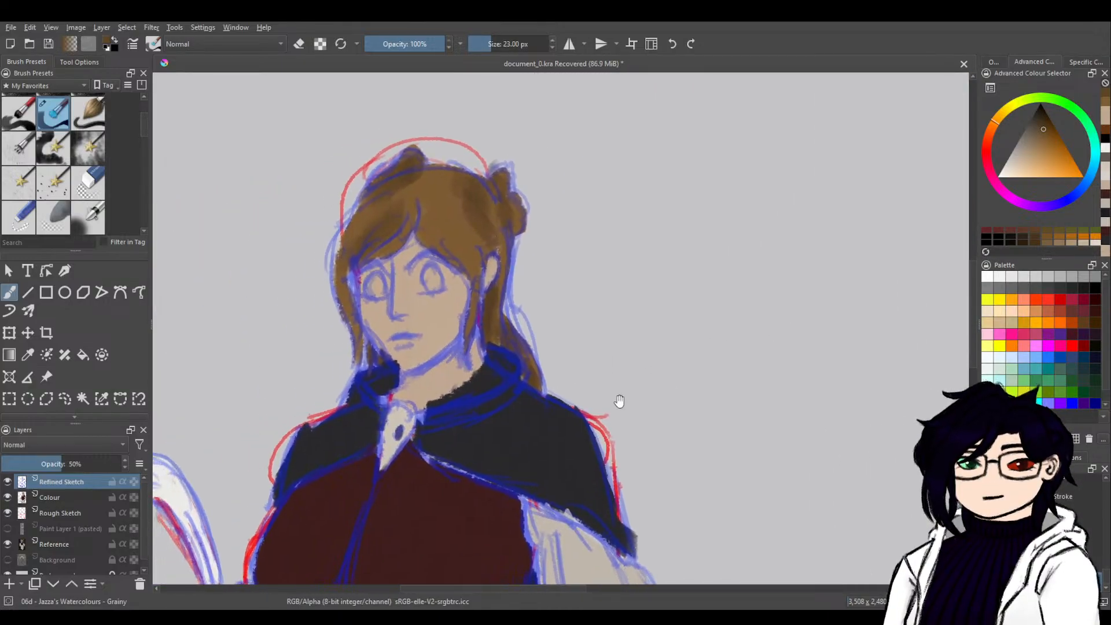
left_click(9, 584)
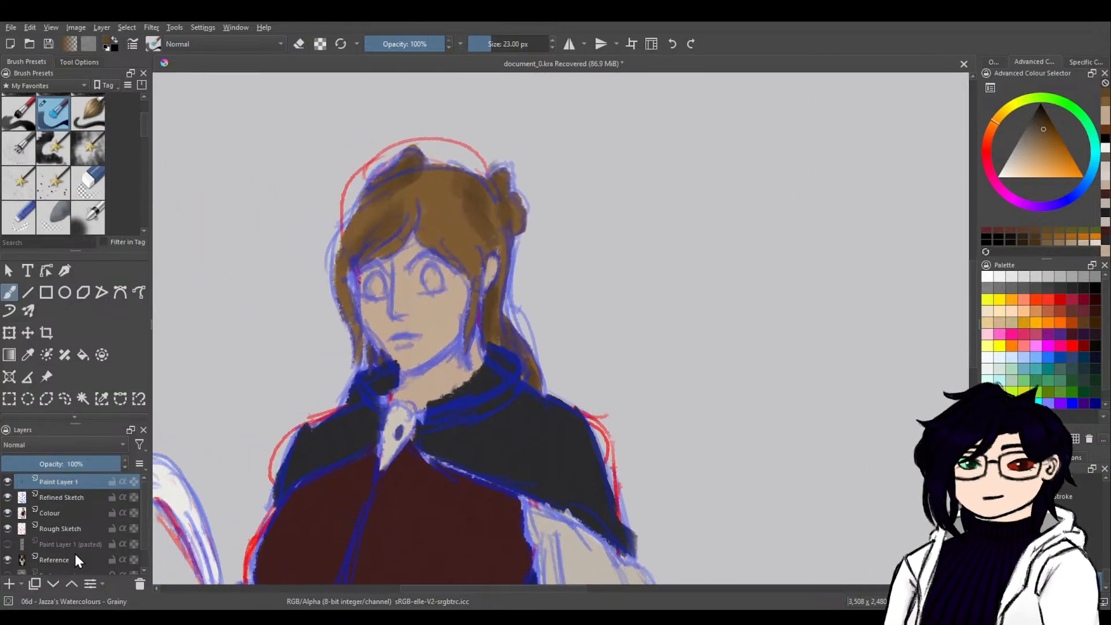
double_click(66, 484)
type("Refined Colours")
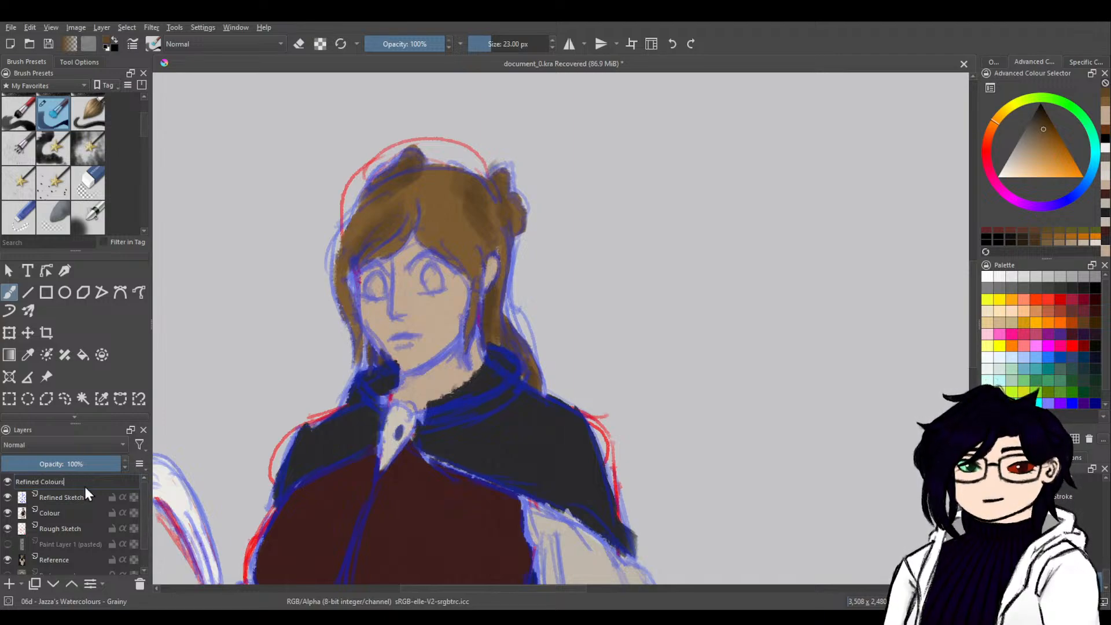
key("Return")
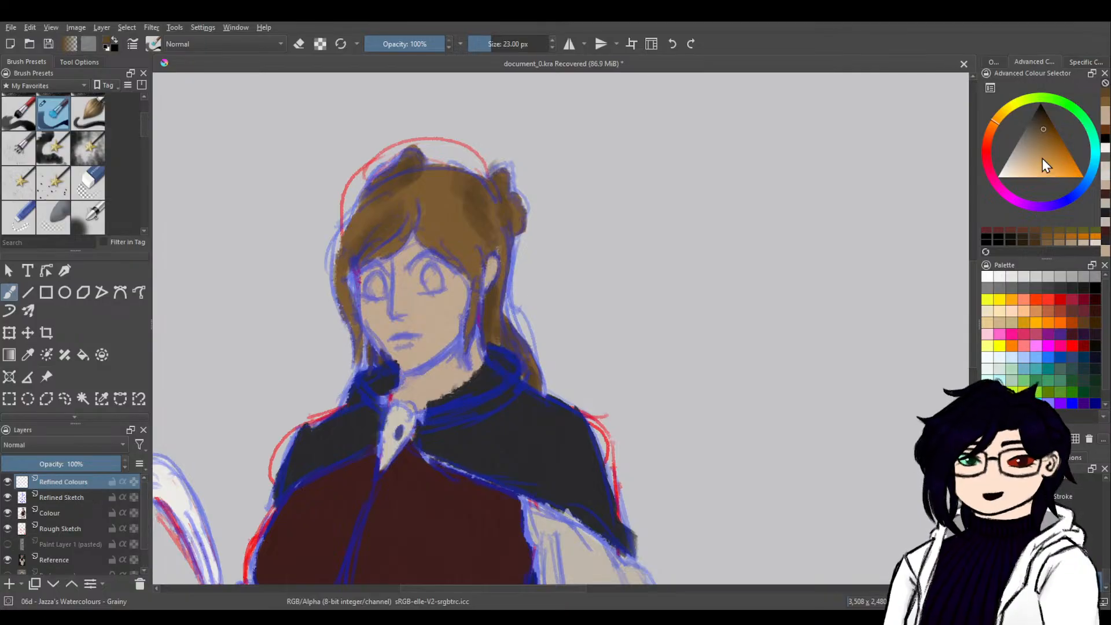
Choose a near-white and paint the whites of both eyes on the Refined Colours layer.
left_click_drag(1023, 165, 1002, 172)
left_click(1095, 159)
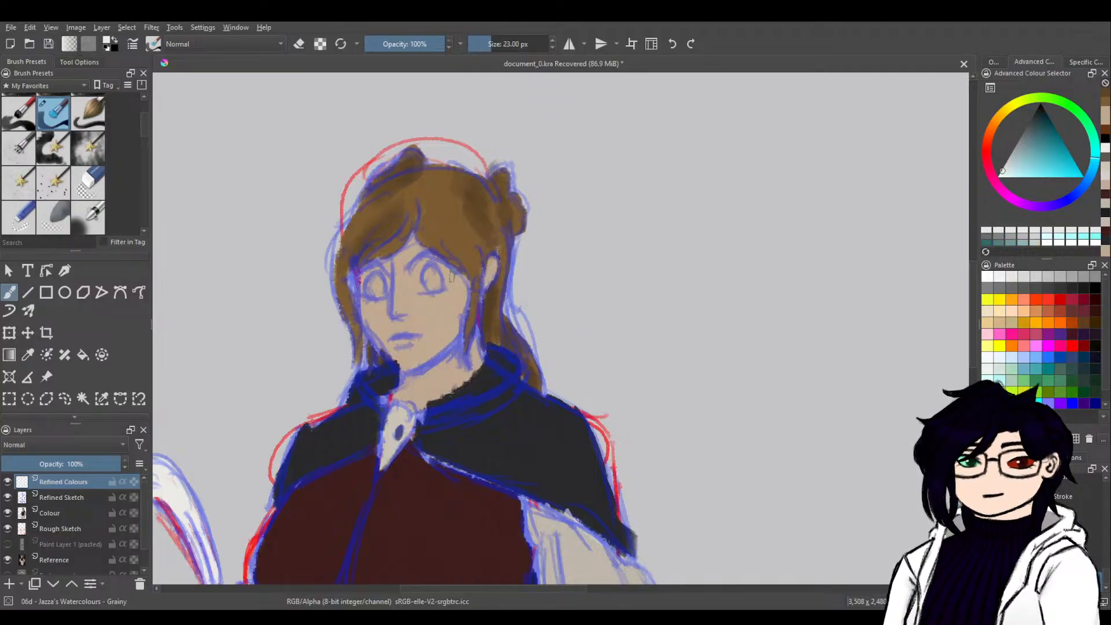
mouse_move(440, 280)
left_mouse_down()
mouse_move(416, 287)
mouse_move(438, 280)
left_mouse_up()
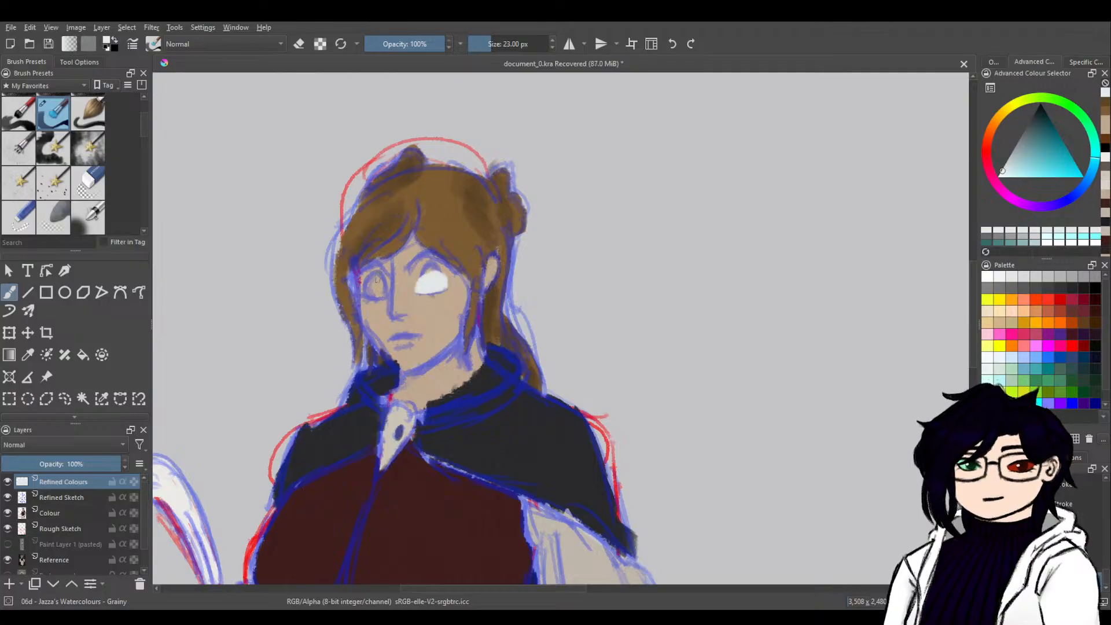
mouse_move(382, 287)
left_mouse_down()
mouse_move(361, 285)
mouse_move(387, 289)
mouse_move(363, 304)
left_mouse_up()
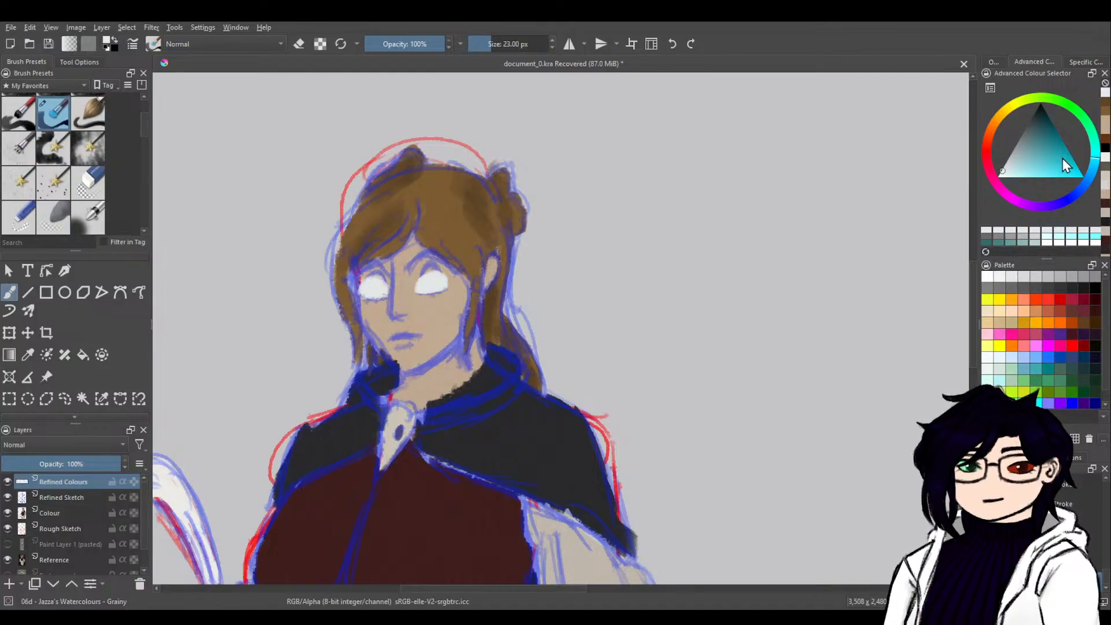
Choose a light teal for the irises and compare it with the reference character's eyes using a test stroke.
mouse_move(1071, 171)
left_mouse_down()
mouse_move(1067, 158)
mouse_move(1050, 166)
left_mouse_up()
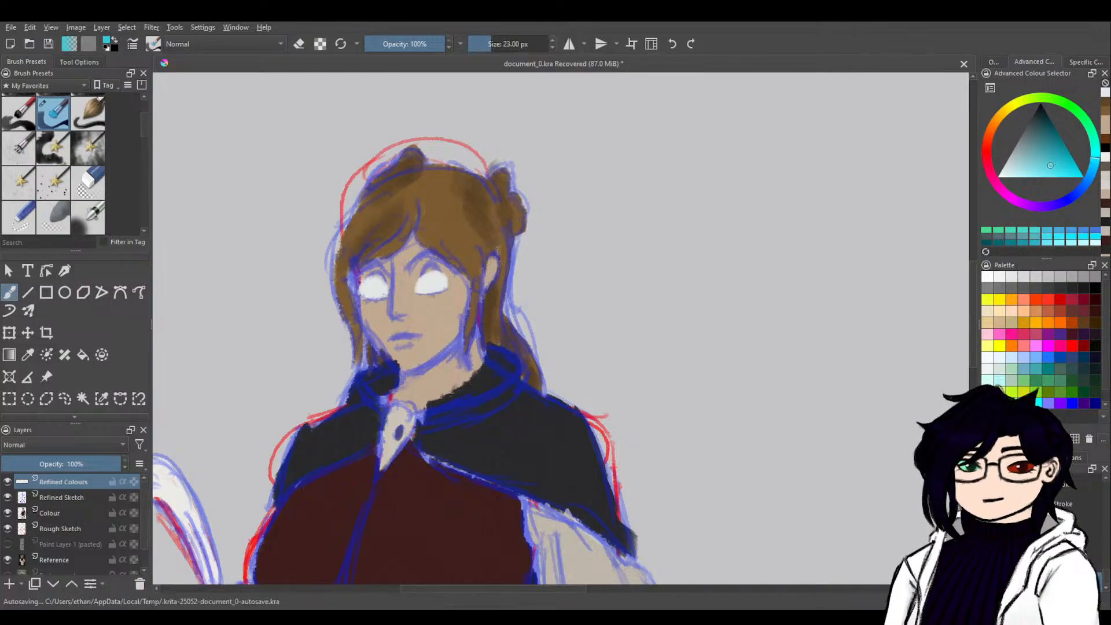
left_click_drag(782, 319, 260, 376)
left_click_drag(775, 161, 558, 353)
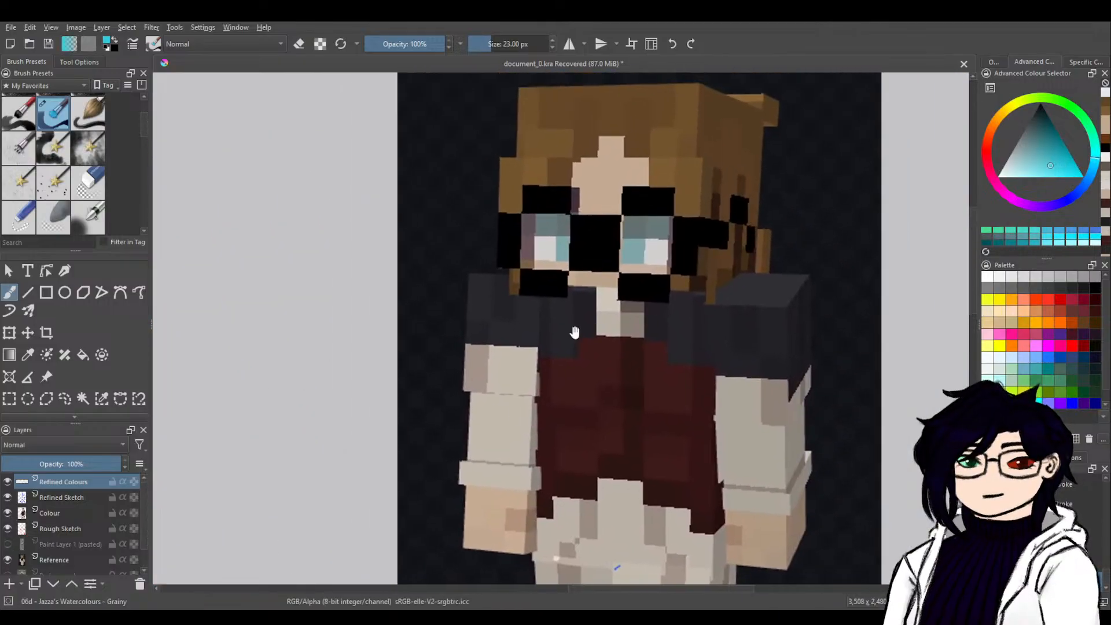
left_click_drag(608, 252, 647, 258)
key("ctrl+z")
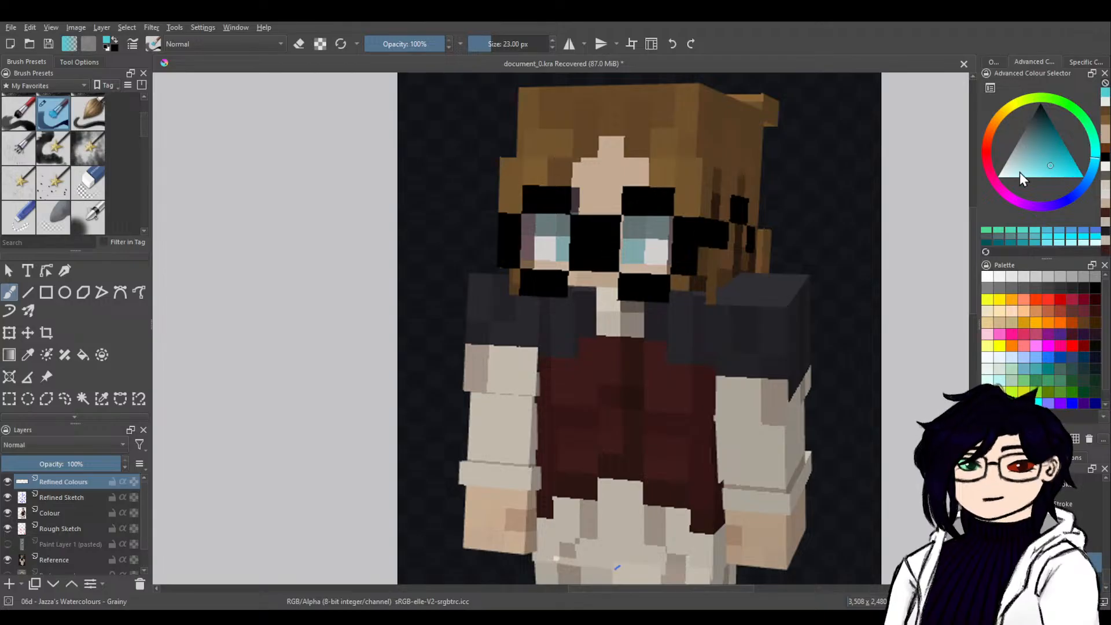
Try painting a teal iris directly over the white of the eye and undo it.
left_click_drag(170, 449, 716, 274)
mouse_move(275, 361)
left_mouse_down()
mouse_move(642, 283)
mouse_move(609, 276)
left_mouse_up()
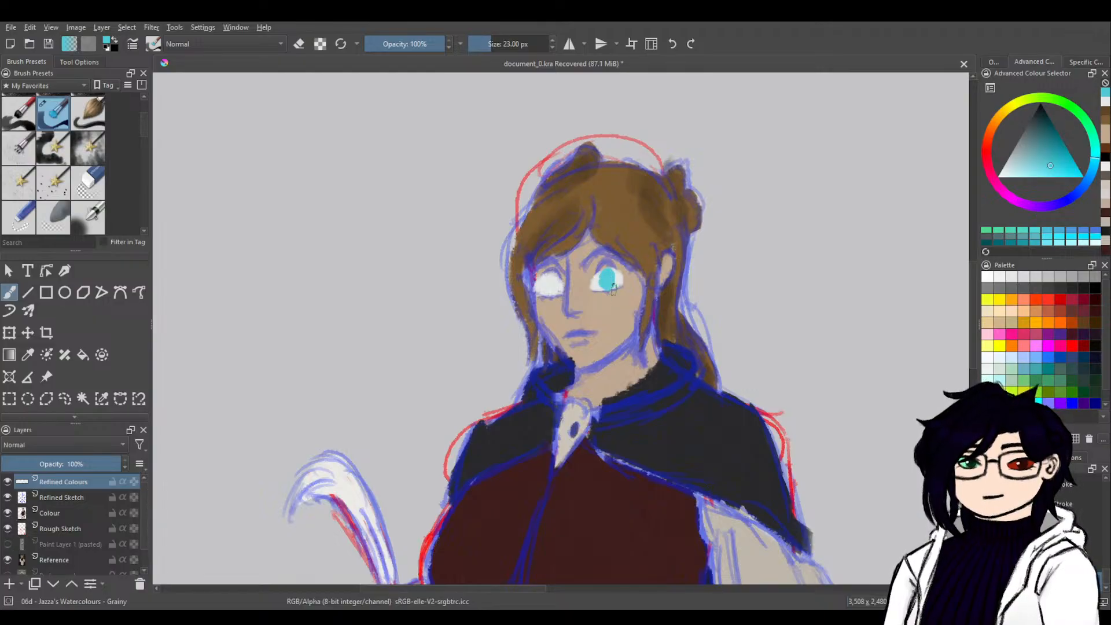
key("ctrl+z")
key("ctrl+z")
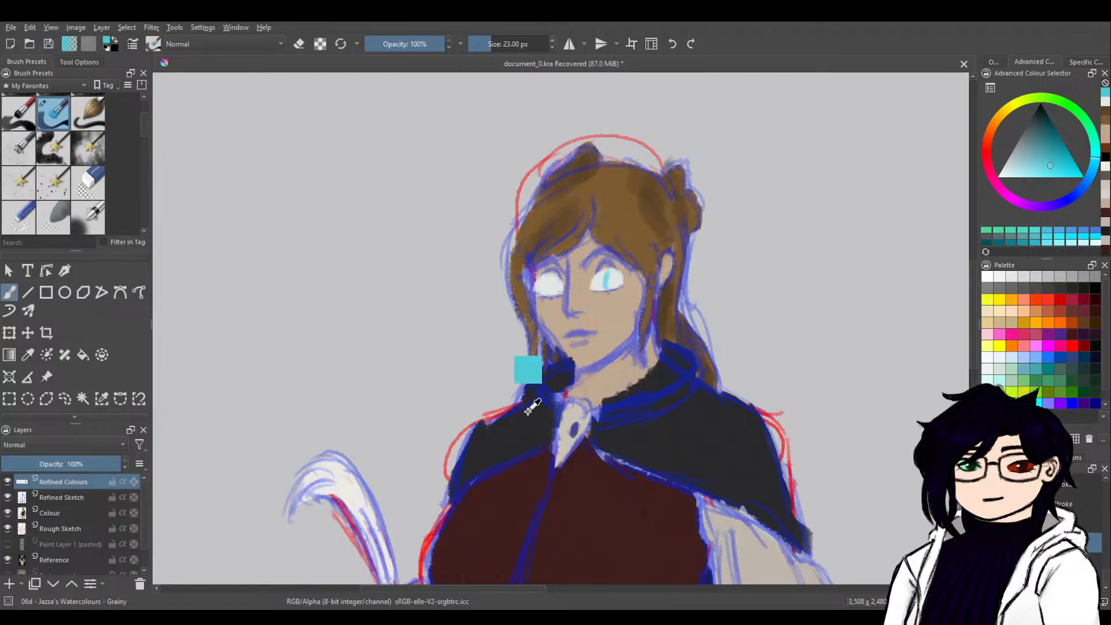
Add a new paint layer and paint a teal iris dot and a separate near-black pupil dot beside the head.
left_click(9, 583)
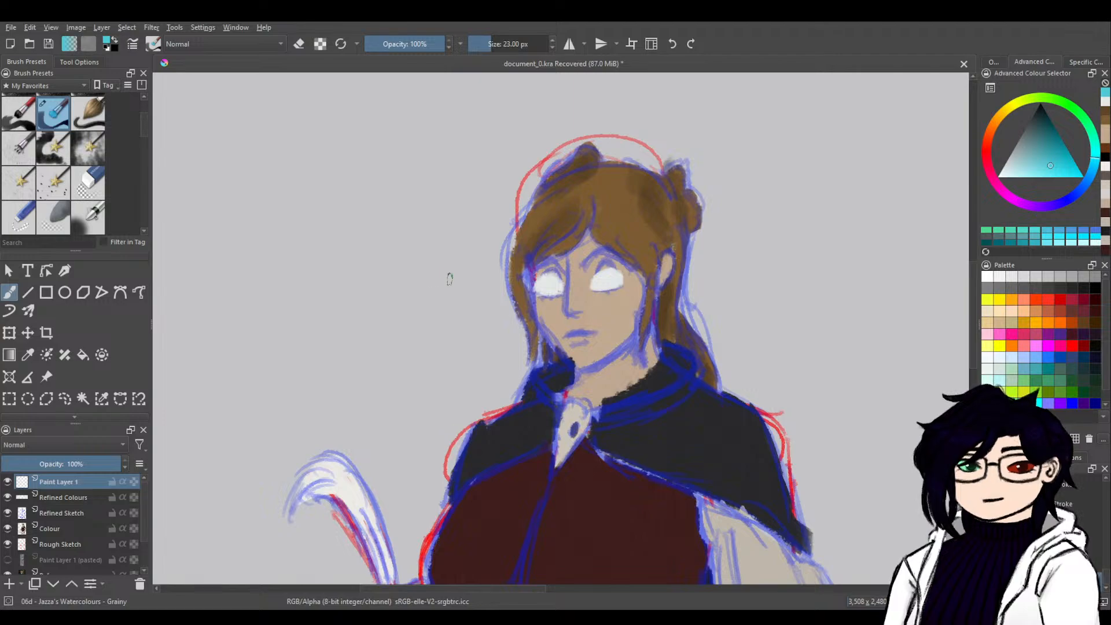
left_click_drag(443, 278, 452, 286)
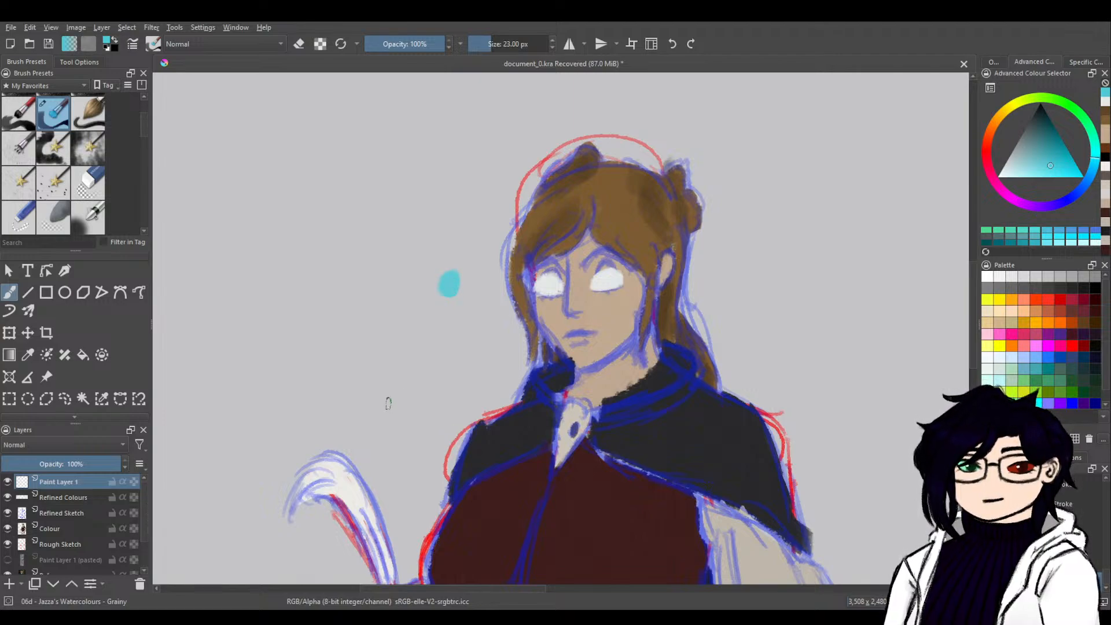
left_click(1040, 124)
left_click_drag(1041, 124, 1048, 107)
left_click_drag(449, 283, 451, 284)
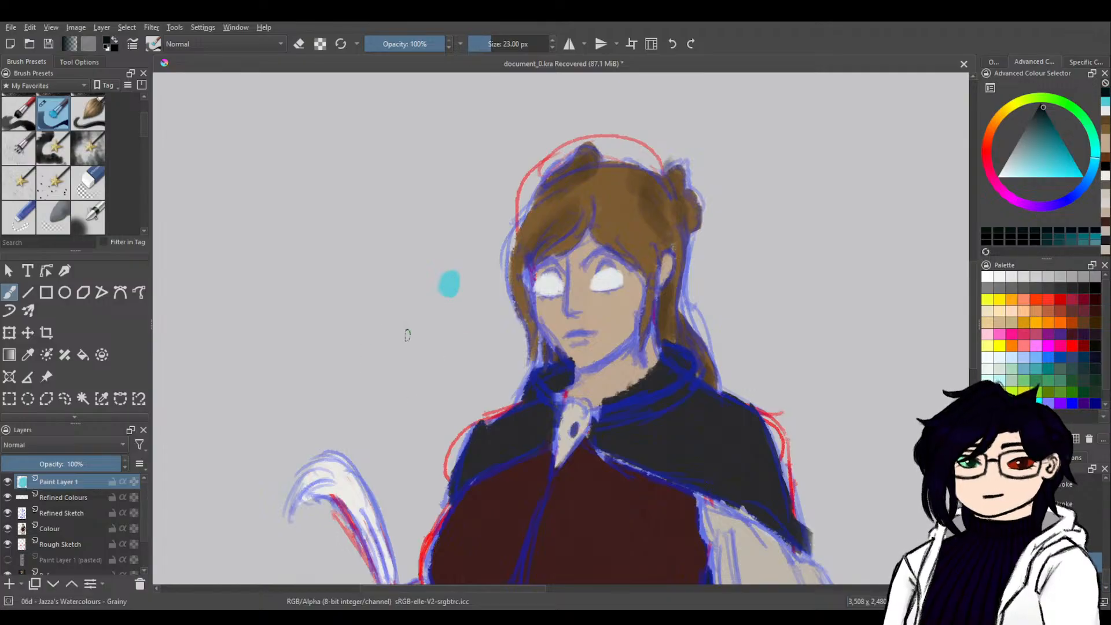
left_click_drag(408, 336, 407, 339)
Draw a freehand selection around the dark pupil dot on Paint Layer 1.
key("ctrl+t")
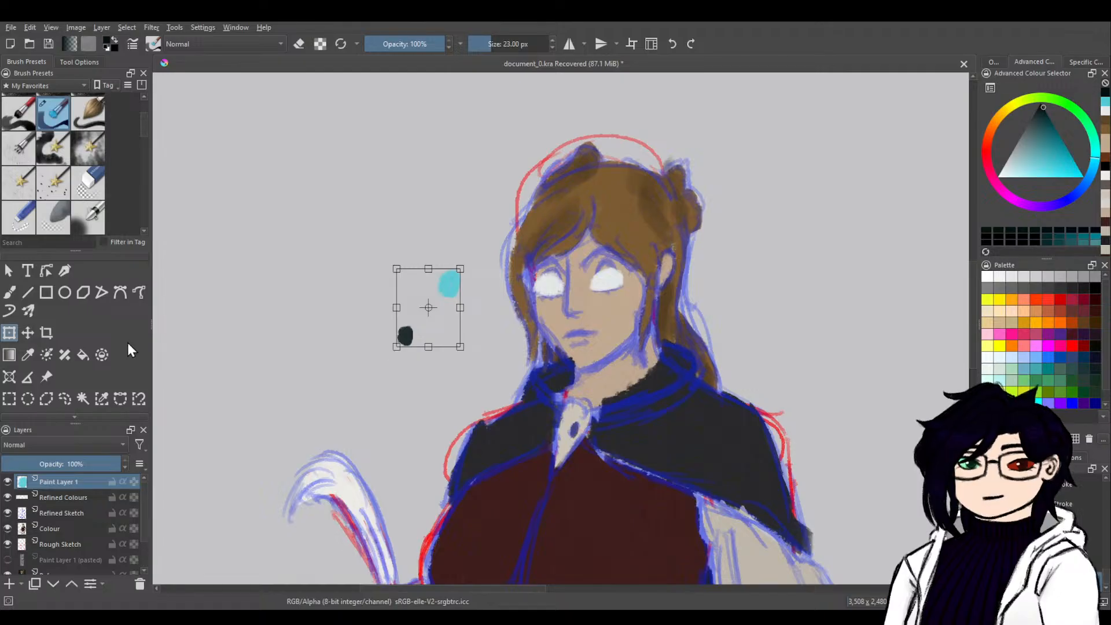
left_click(65, 398)
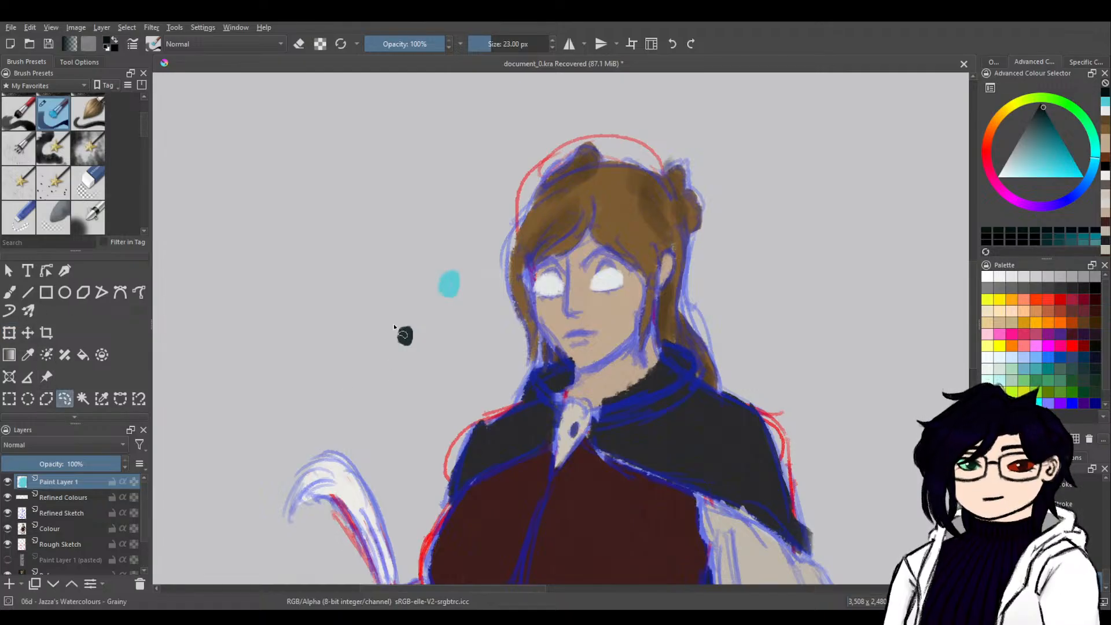
mouse_move(410, 314)
left_mouse_down()
mouse_move(383, 335)
mouse_move(408, 354)
mouse_move(423, 324)
left_mouse_up()
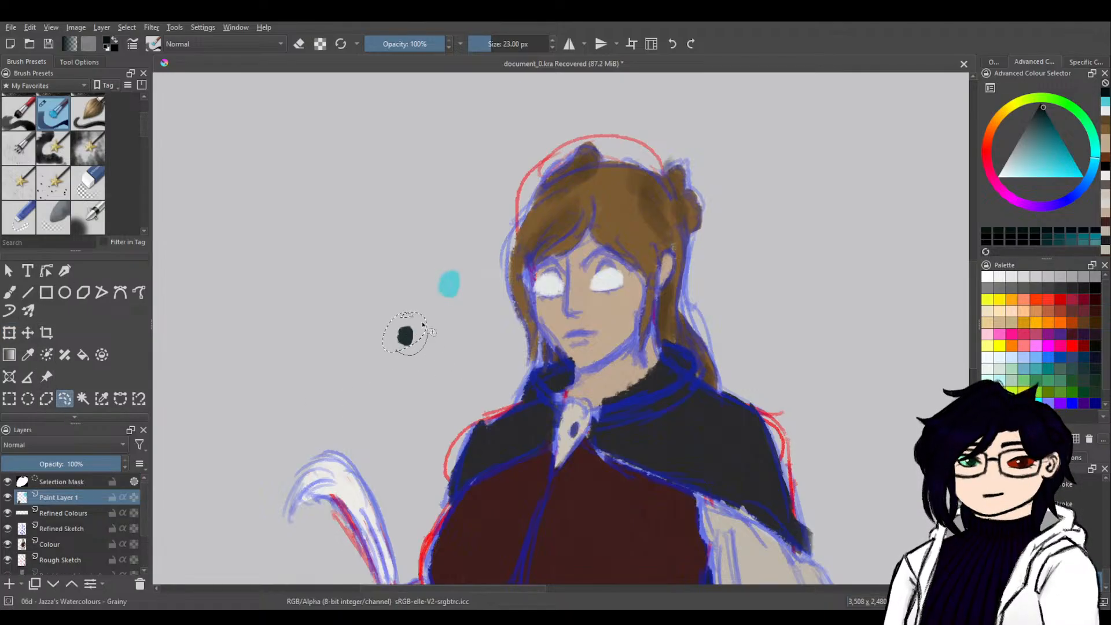
Move the selected pupil onto the teal iris, deselect, and place the combined iris over the white of the eye.
left_click(9, 333)
left_click_drag(409, 338, 460, 285)
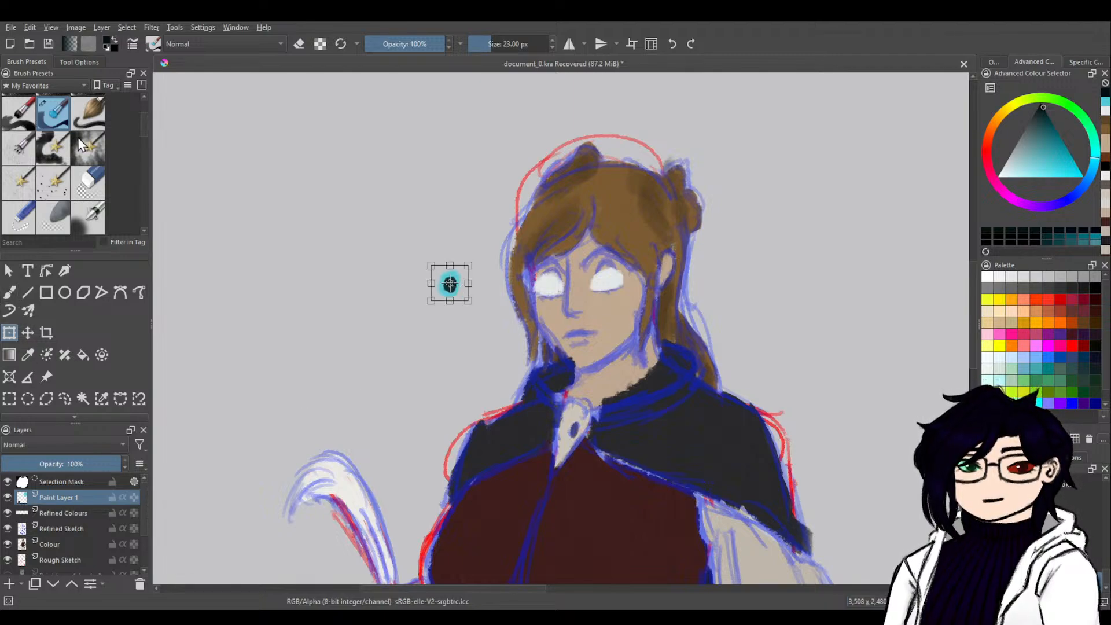
key("Return")
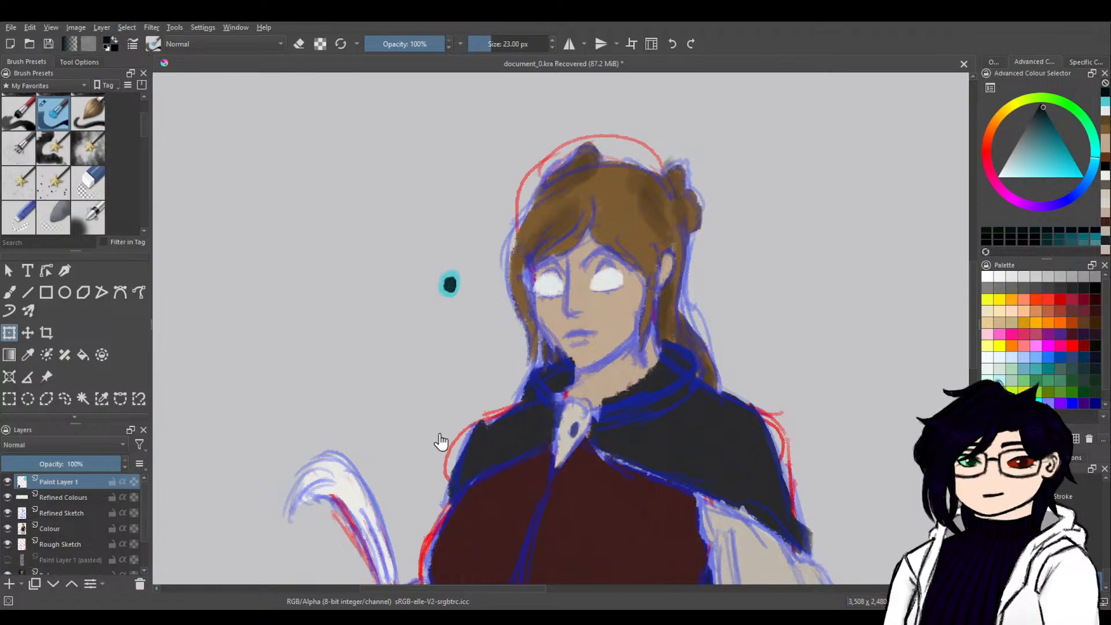
left_click(472, 337)
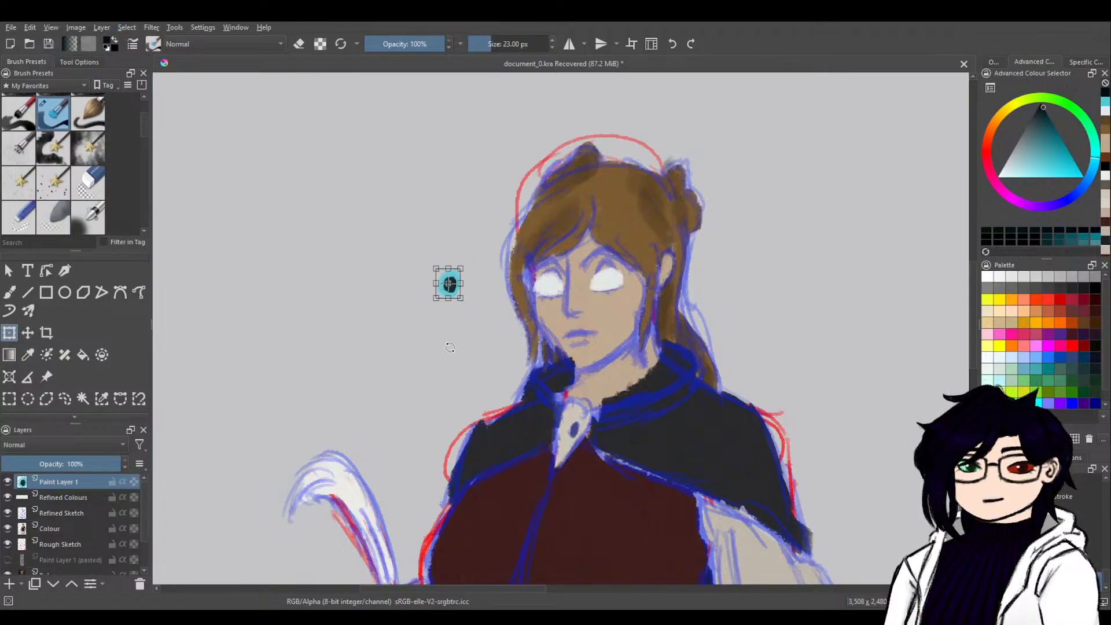
left_click_drag(455, 284, 608, 284)
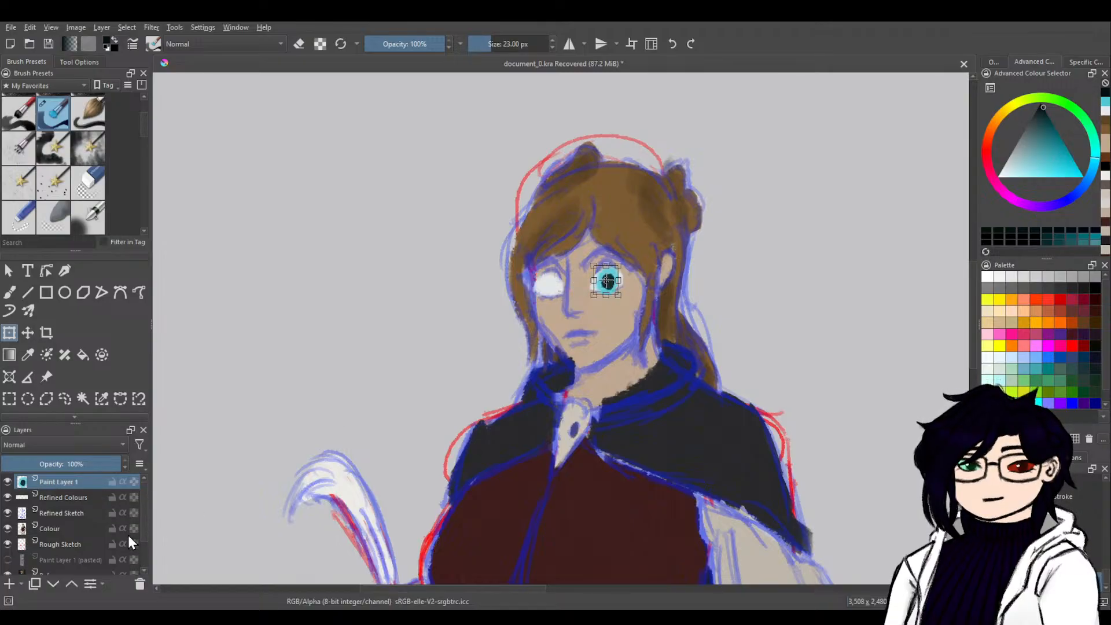
Turn on Inherit Alpha for Paint Layer 1 and group it with Refined Colours in a group named Eye.
left_click(123, 483)
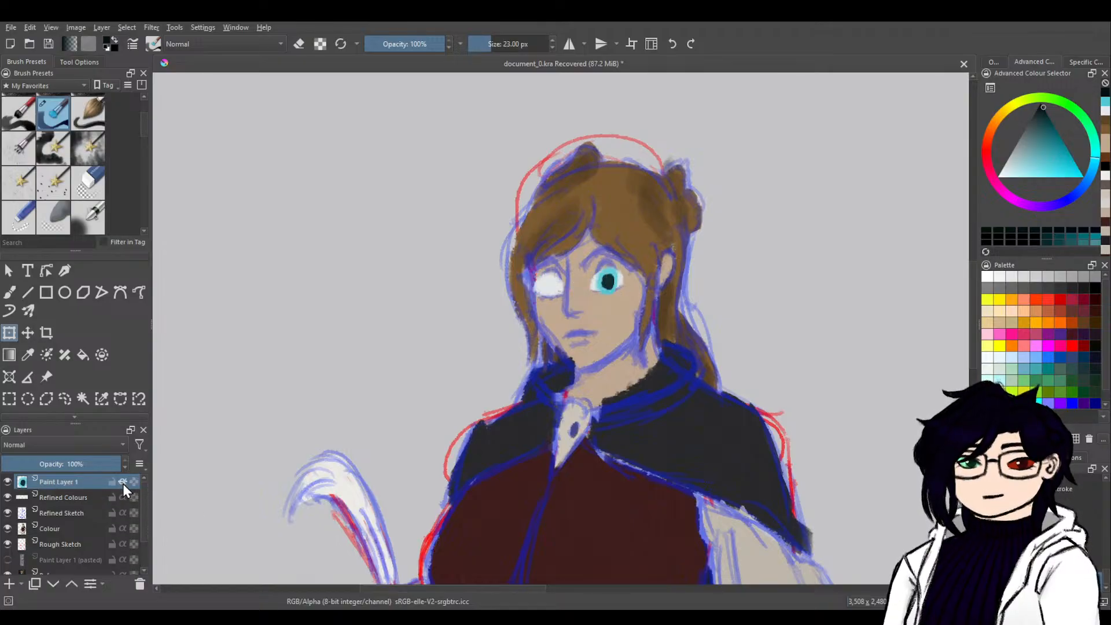
left_click(90, 498, "ctrl")
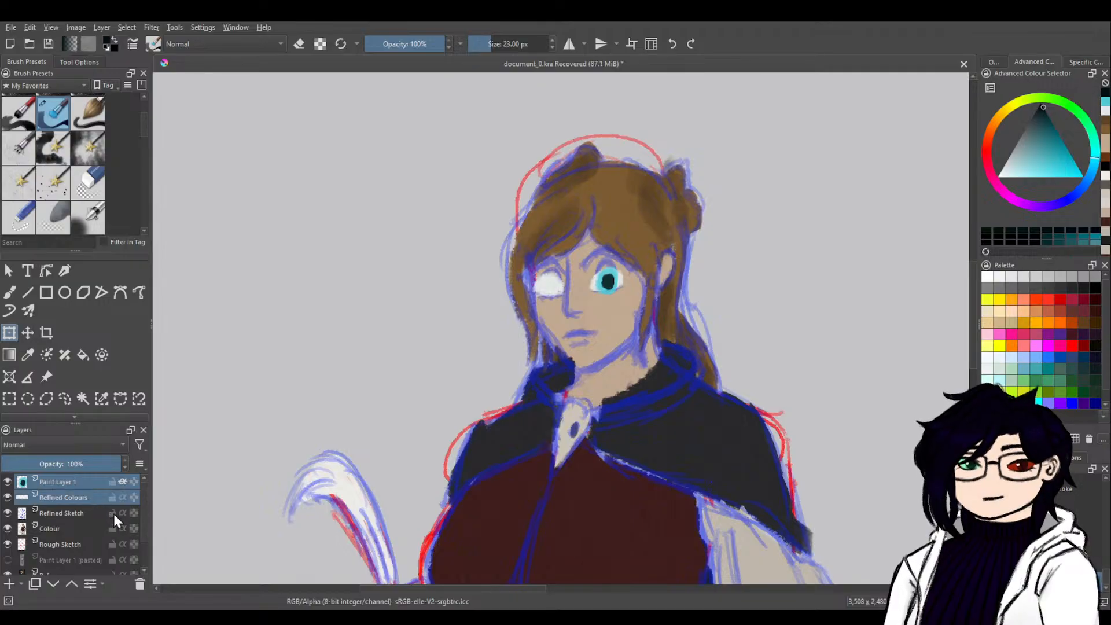
key("ctrl+g")
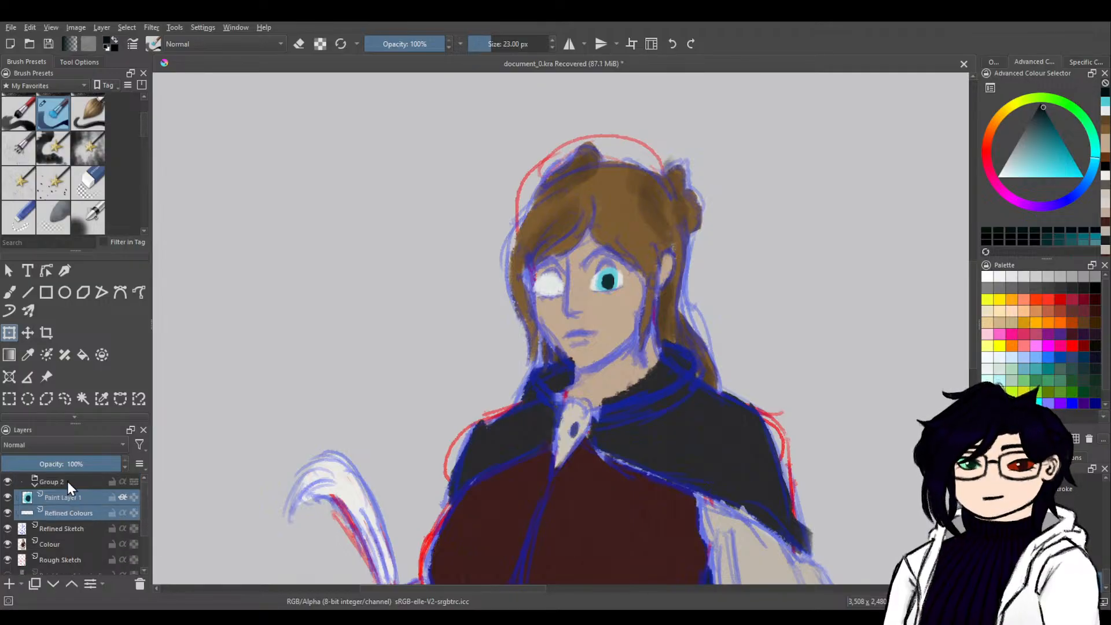
double_click(51, 482)
type("Eye")
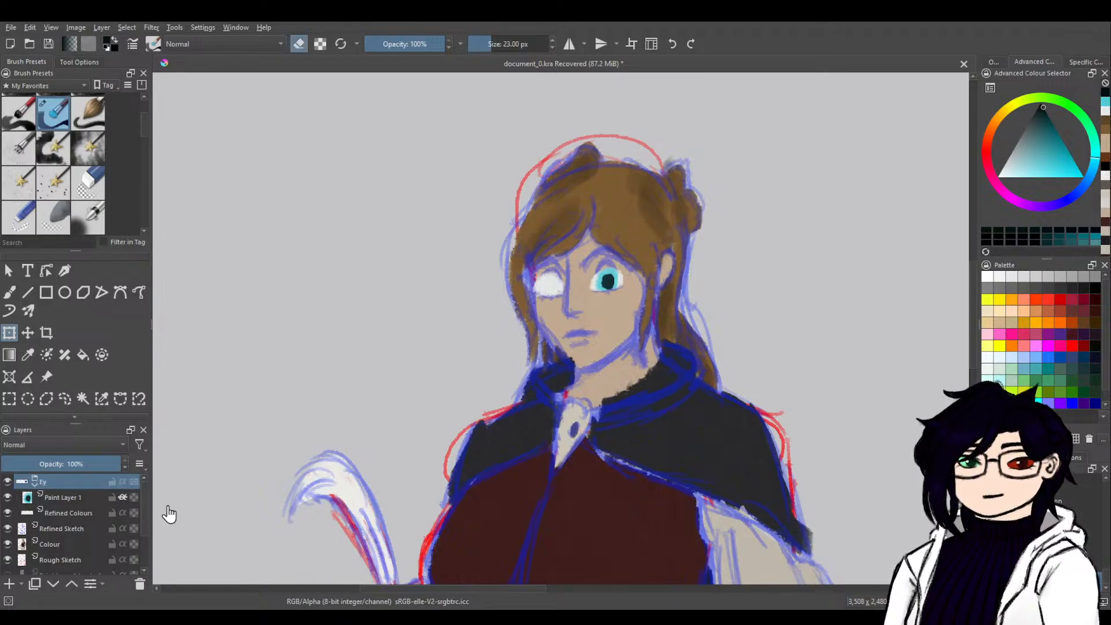
Undo the layer grouping and iris placement, back to the selected pupil dot beside the iris.
left_click(95, 496)
key("ctrl+z")
key("ctrl+z")
key("ctrl+z")
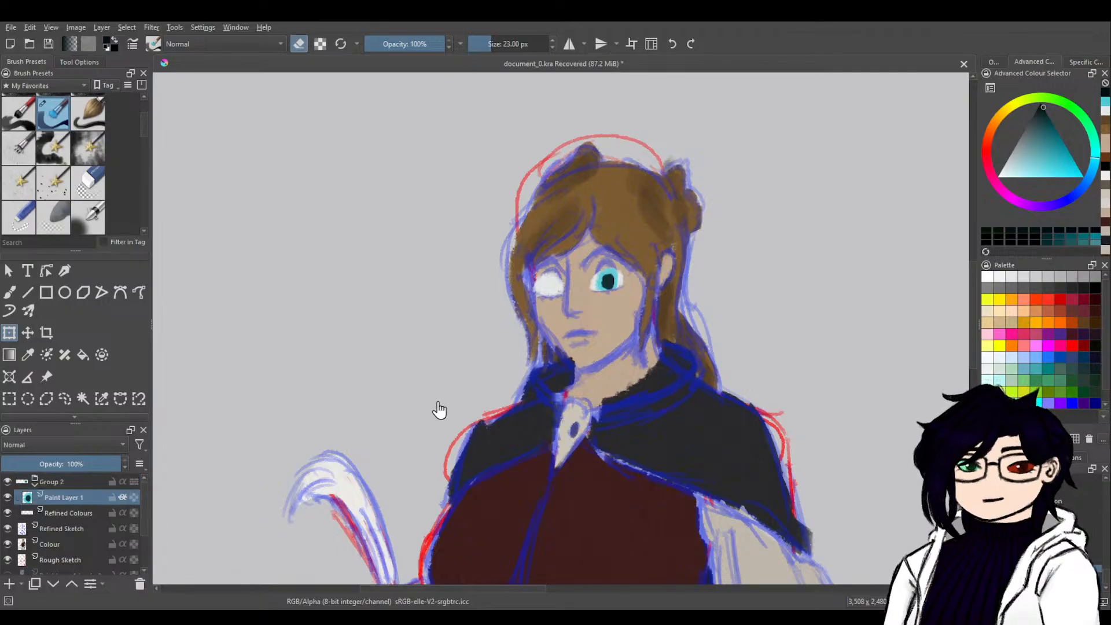
key("ctrl+z")
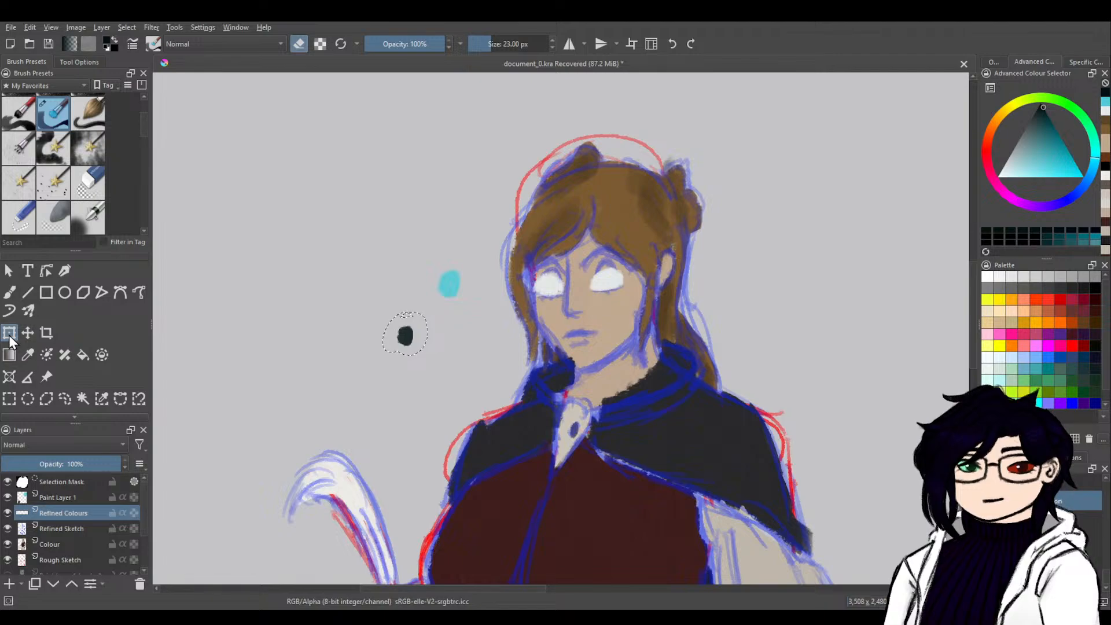
Shrink the selected pupil on Paint Layer 1, centre it on the teal iris, and clear the selection.
left_click(406, 375)
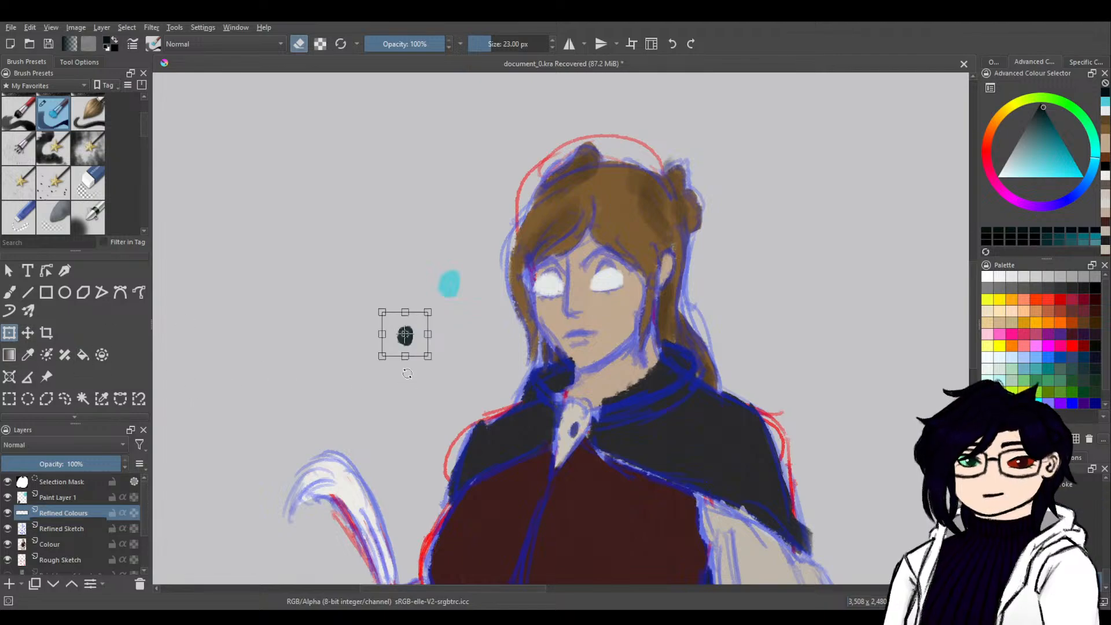
left_click_drag(384, 356, 396, 346)
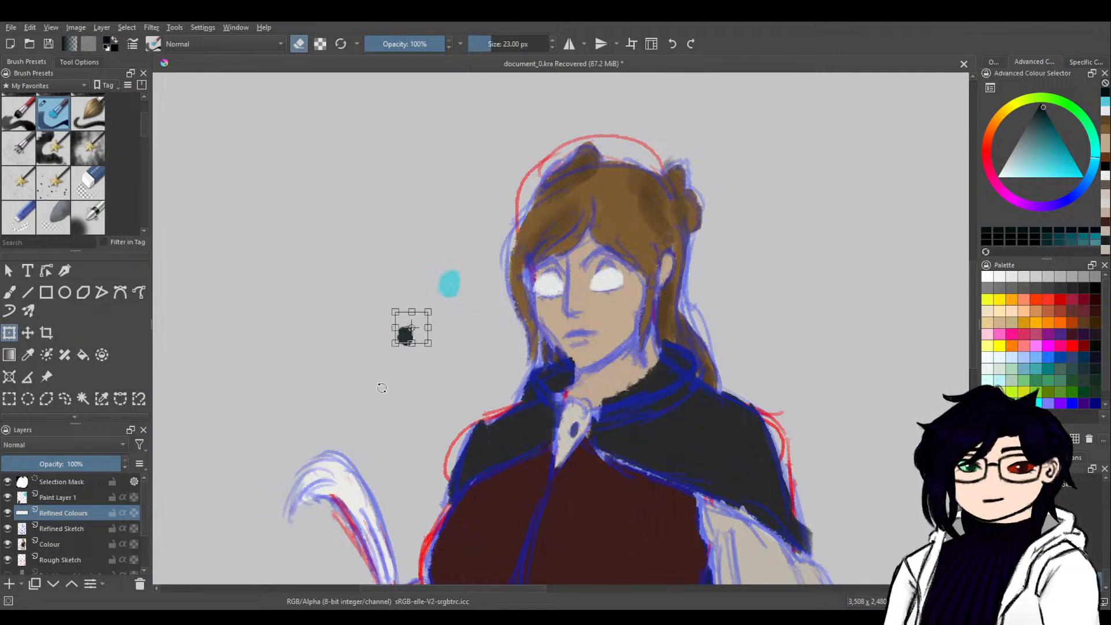
left_click(70, 499)
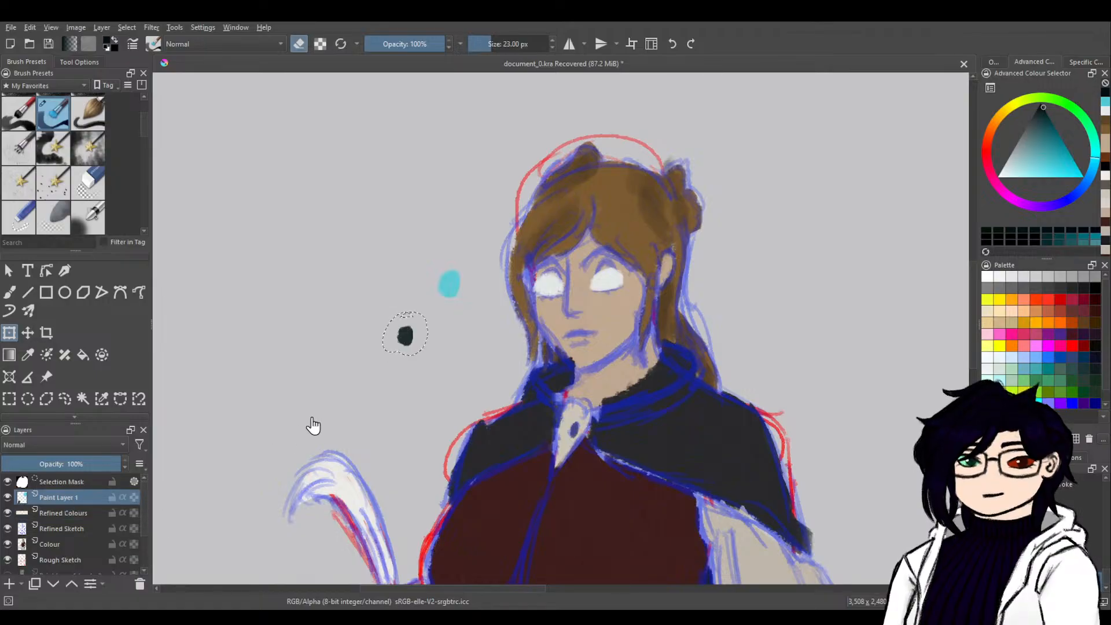
left_click(394, 369)
left_click_drag(383, 346, 452, 285)
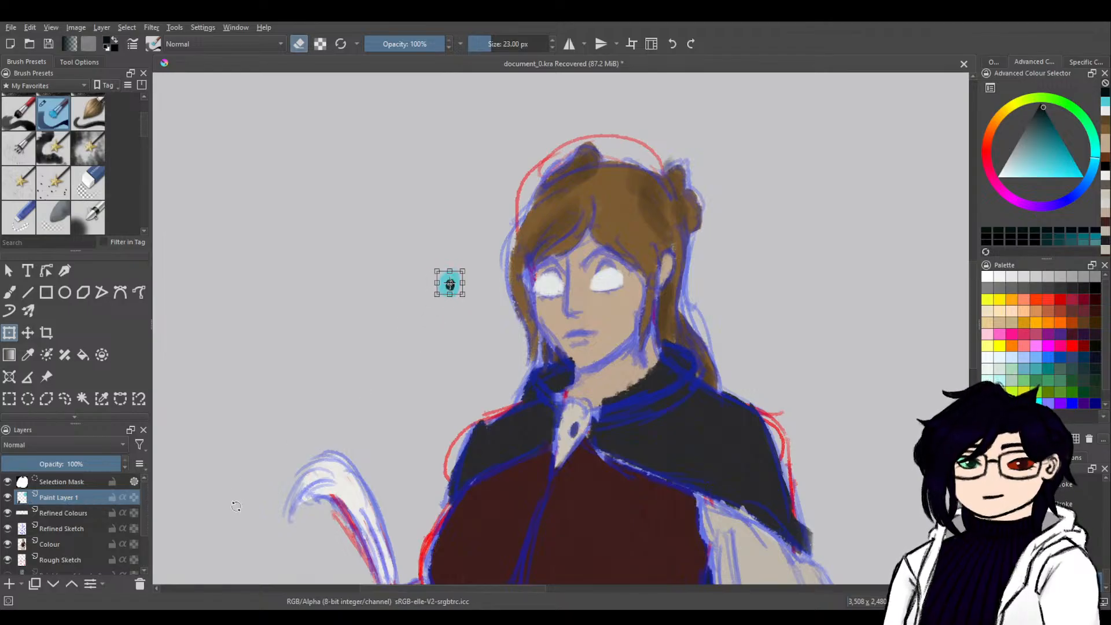
left_click(126, 27)
left_click(152, 52)
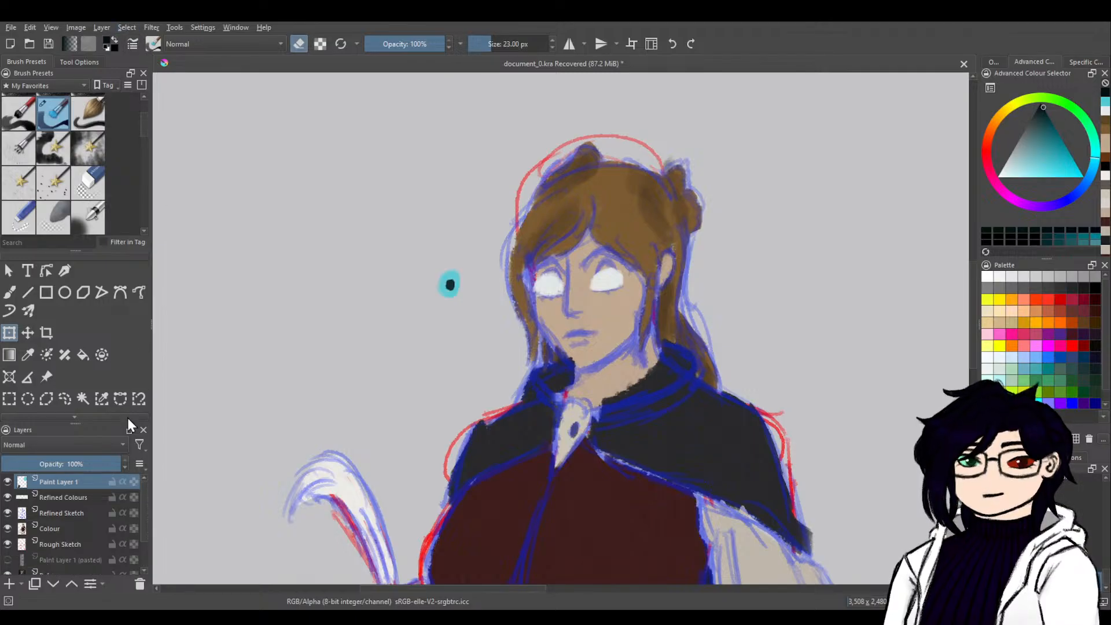
Group Paint Layer 1 with Refined Colours and name the group Eye.
left_click(90, 496, "ctrl")
key("ctrl+g")
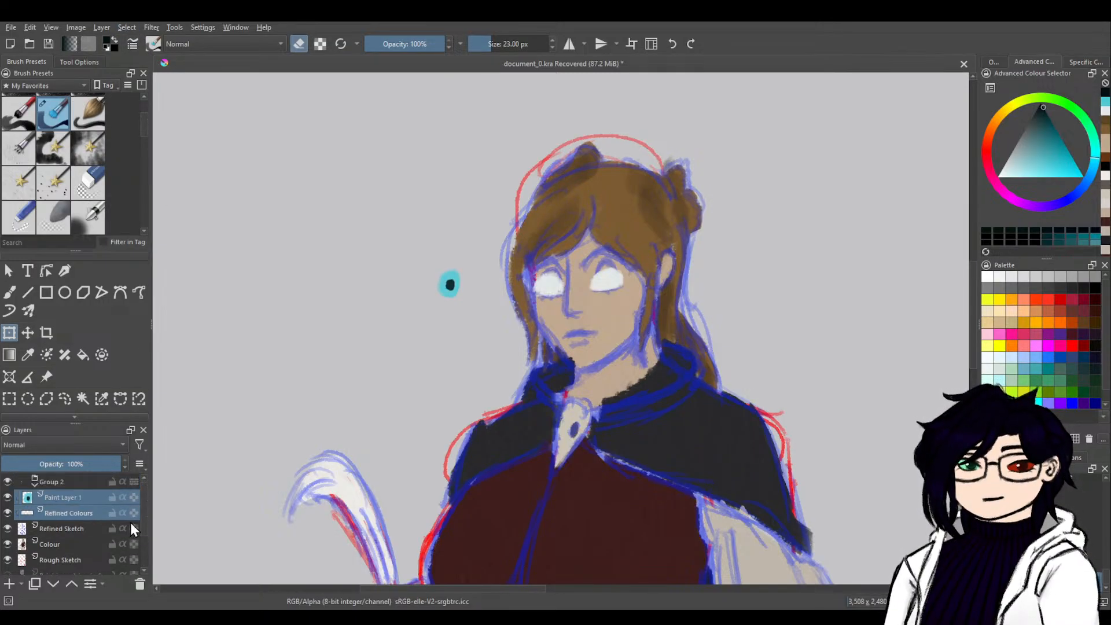
double_click(79, 481)
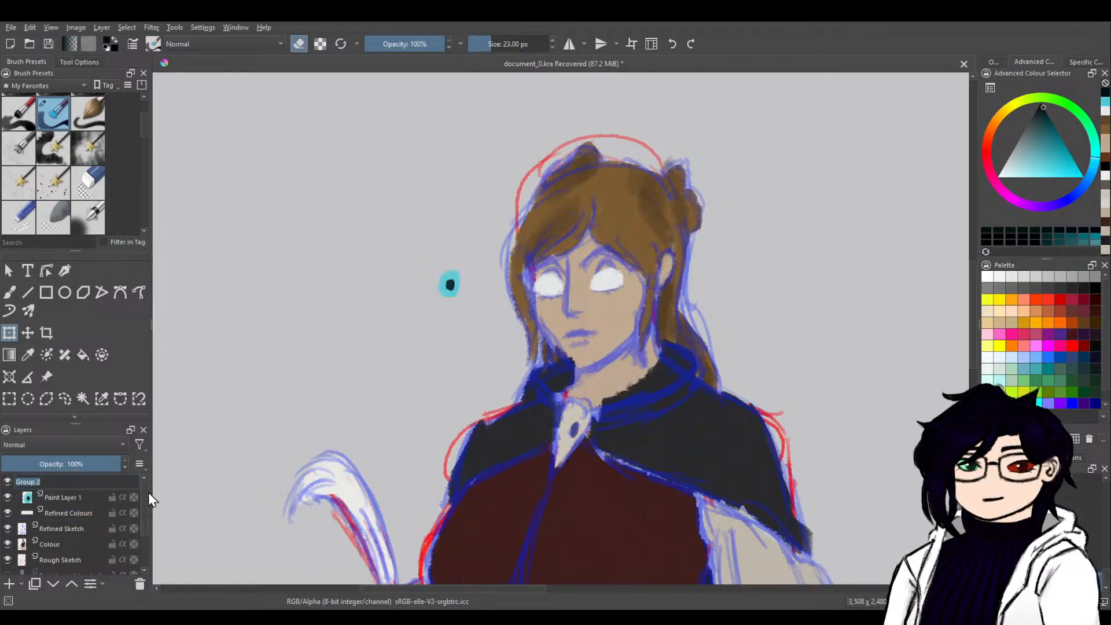
type("Eye")
key("Return")
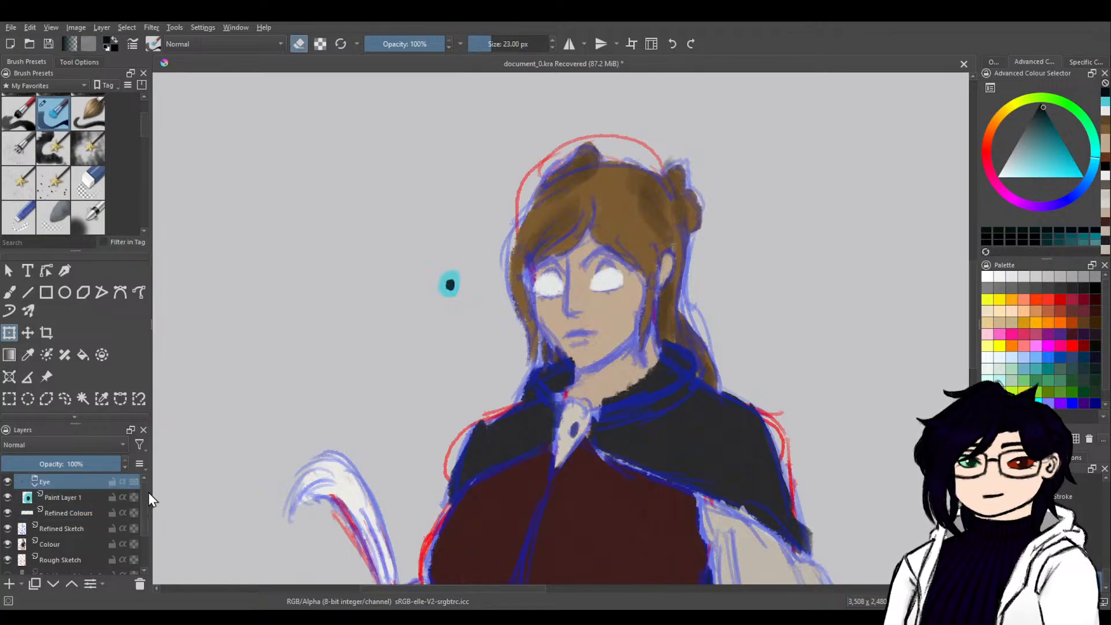
Turn on Inherit Alpha for Paint Layer 1 and move the iris and pupil onto the white of the eye nearer the ear.
left_click(123, 497)
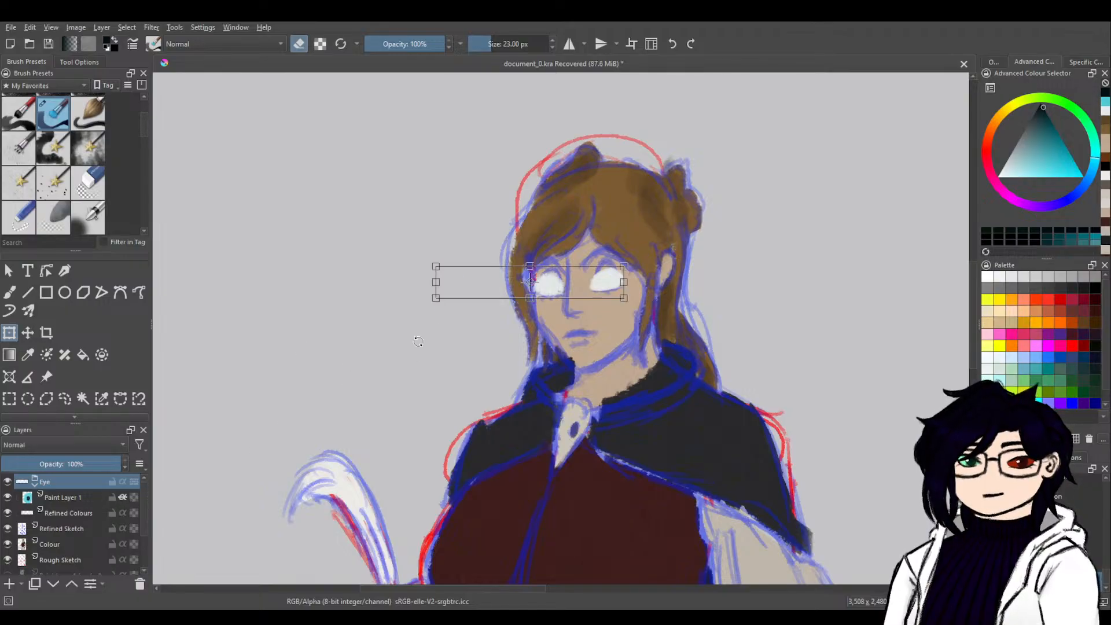
left_click(71, 498)
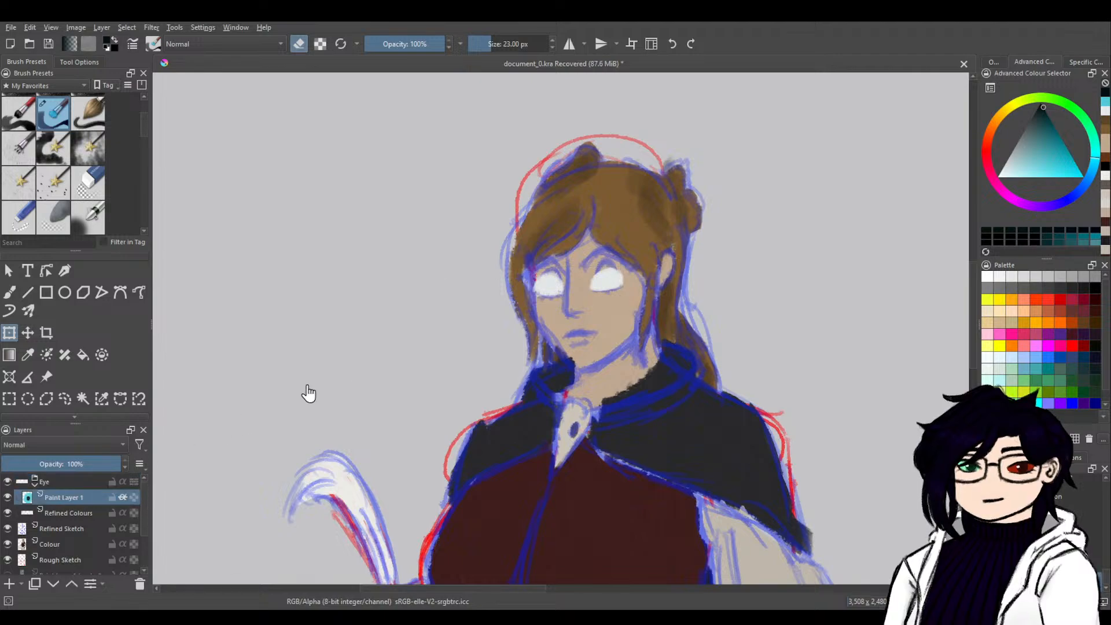
mouse_move(456, 289)
left_mouse_down()
mouse_move(521, 293)
mouse_move(609, 281)
mouse_move(616, 270)
left_mouse_up()
key("Return")
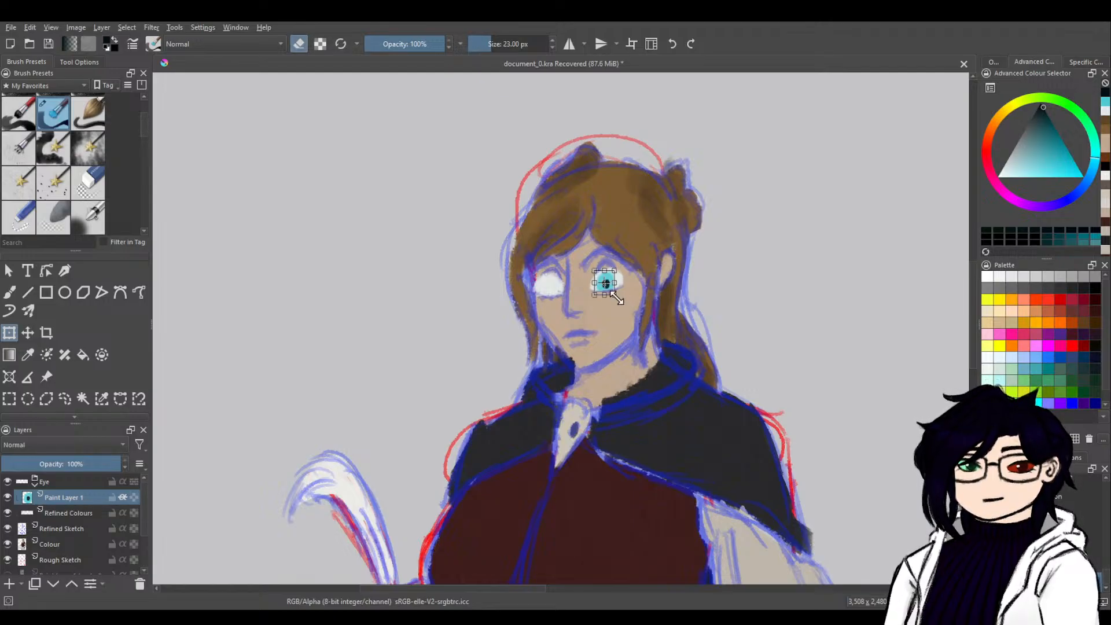
Duplicate Paint Layer 1 and move the copied iris and pupil onto the white of the other eye.
left_click_drag(610, 289, 611, 285)
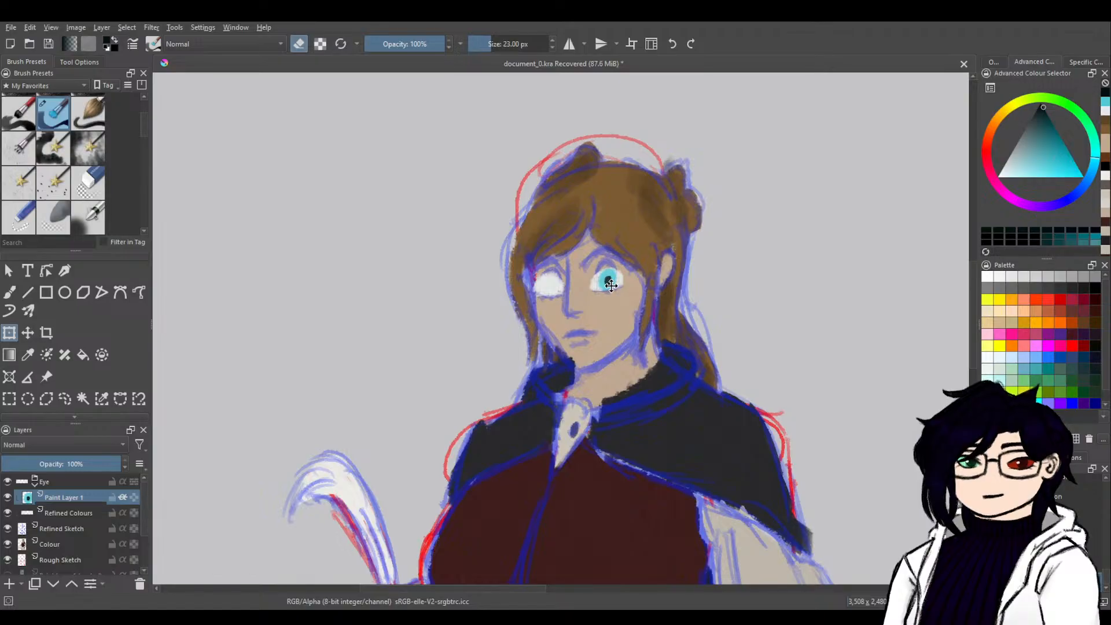
key("ctrl+j")
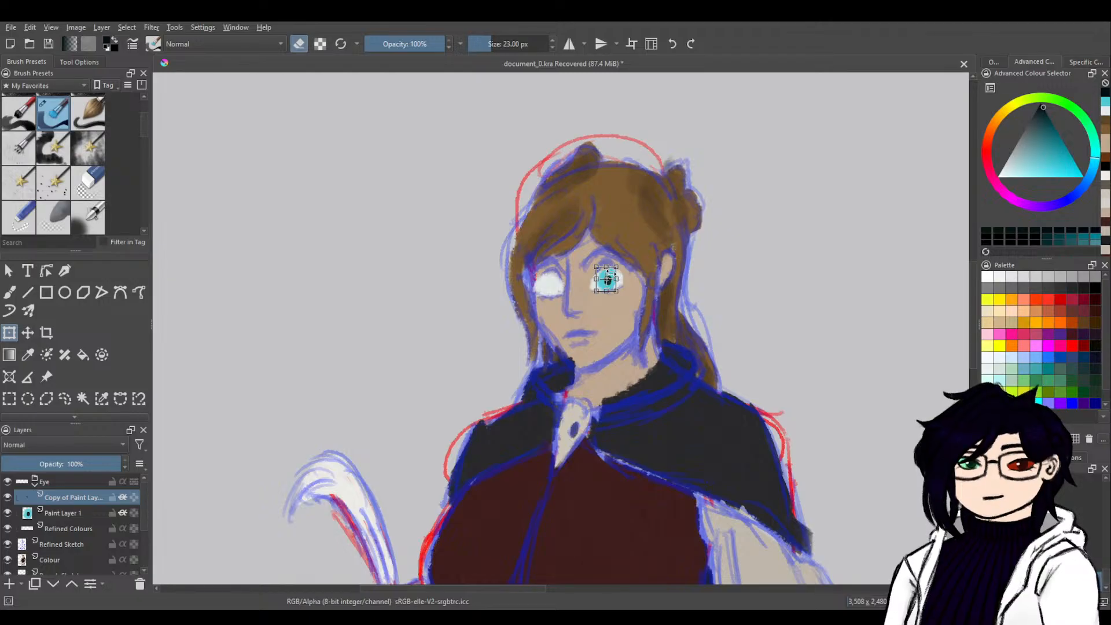
key("Left")
key("Left")
key("Left")
key("Left")
key("Left")
key("Left")
key("Left")
key("Left")
key("Left")
key("Left")
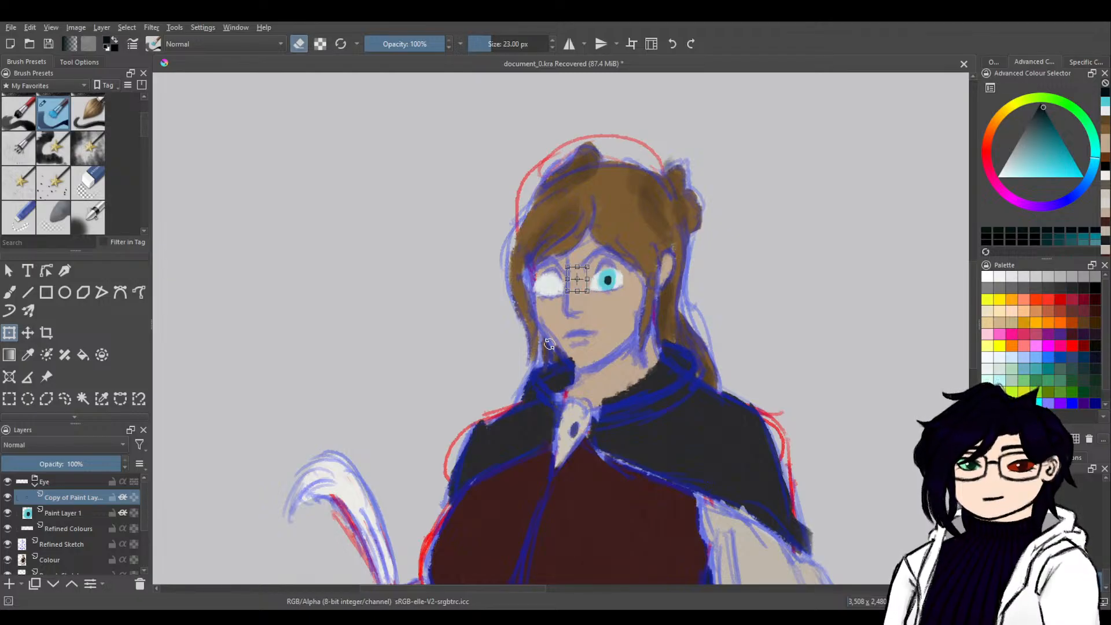
key("Down")
key("Up")
key("Right")
key("Down")
key("Down")
key("Down")
key("Down")
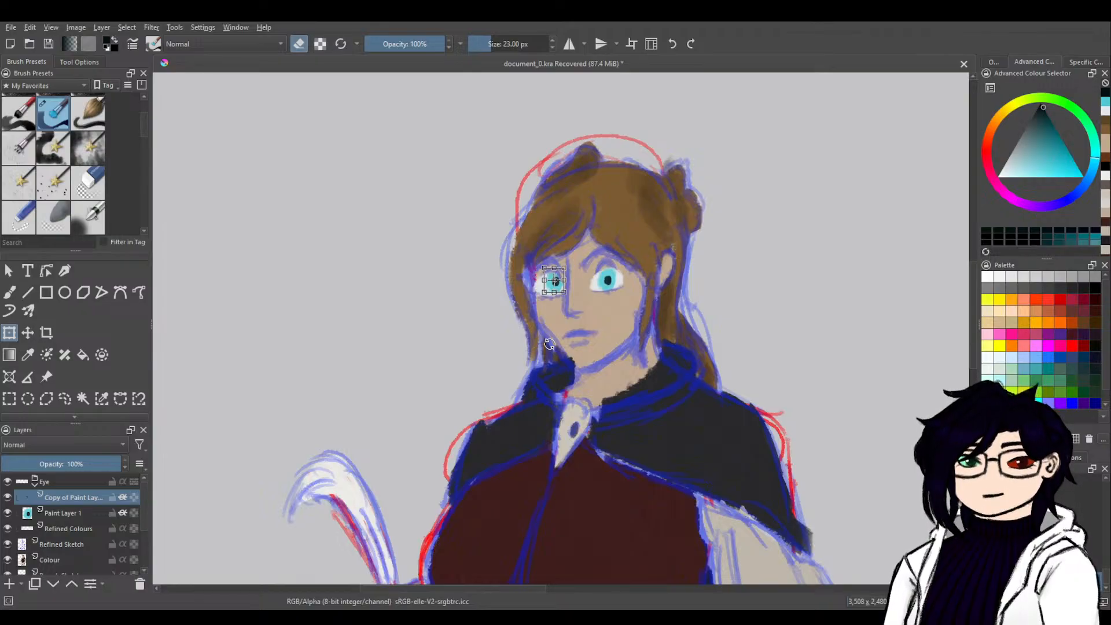
key("Left")
key("Left")
key("Left")
key("Left")
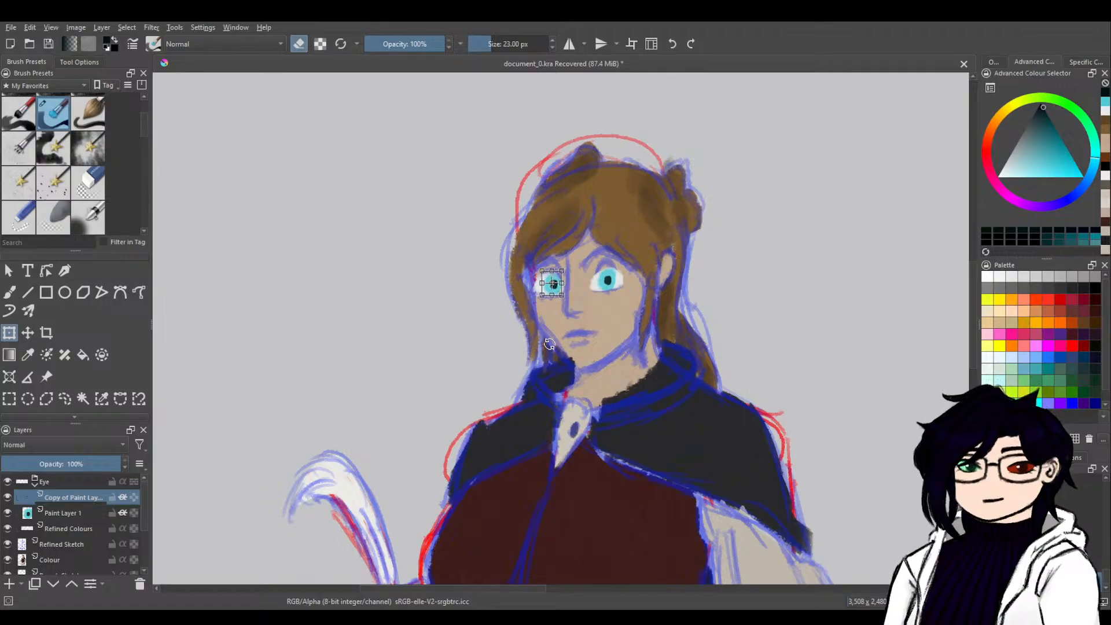
Erase the stray white along the outer upper edge of the eye farther from the ear on Refined Colours.
left_click(86, 529)
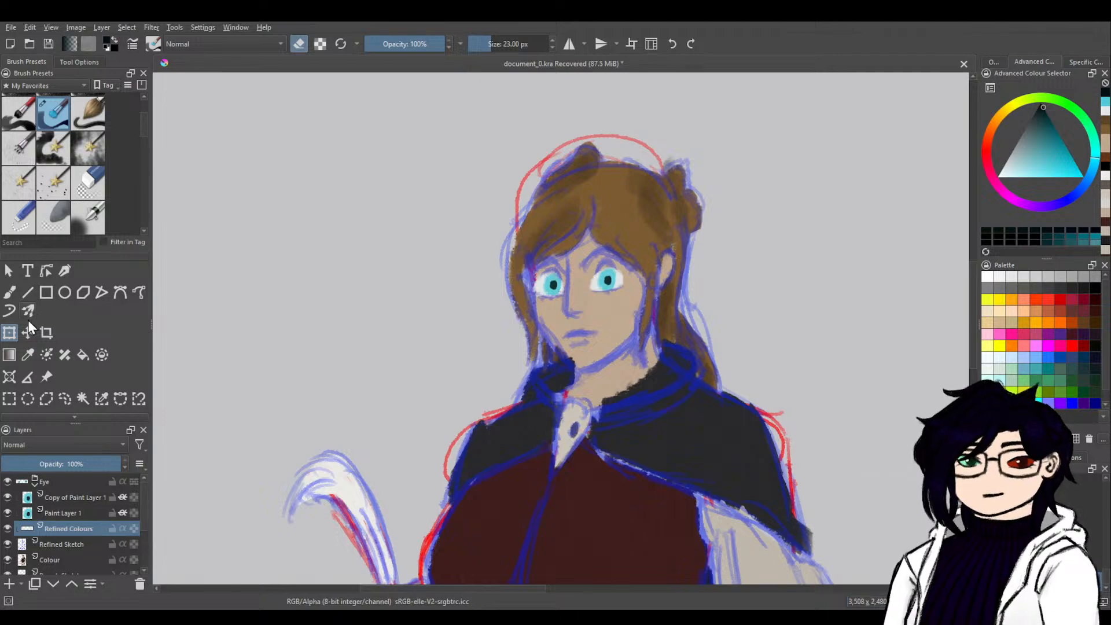
key("b")
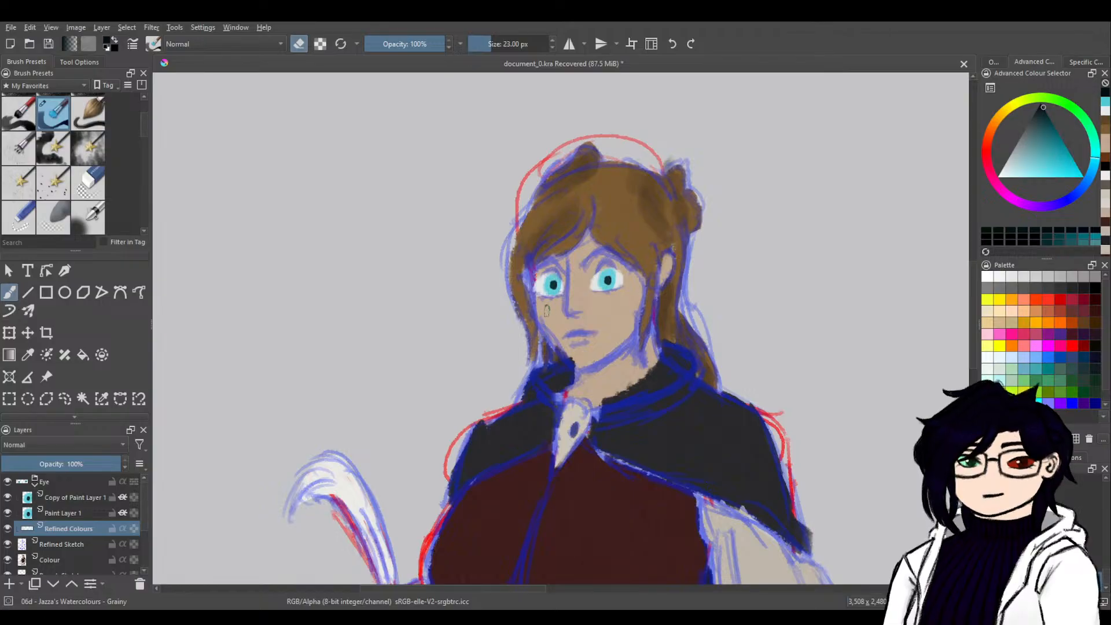
key("e")
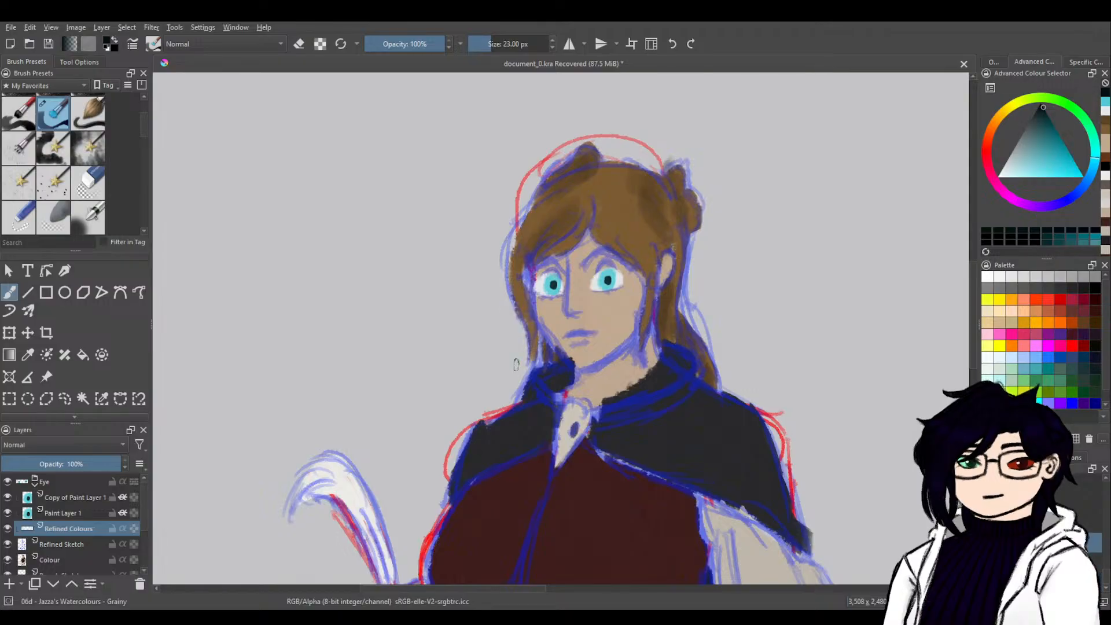
key("e")
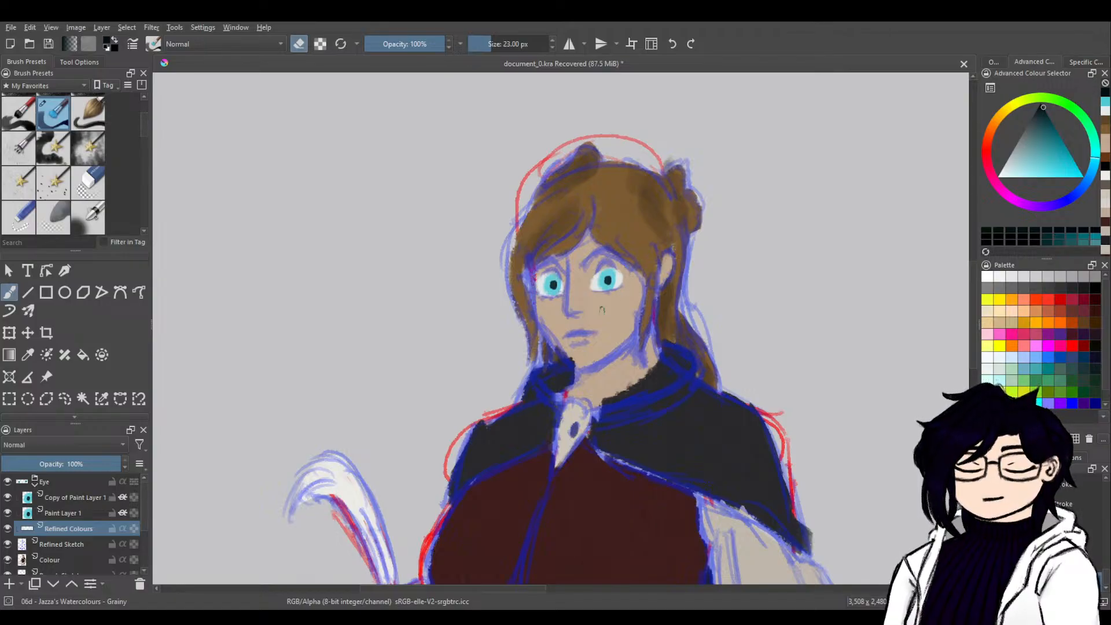
left_click_drag(542, 272, 536, 279)
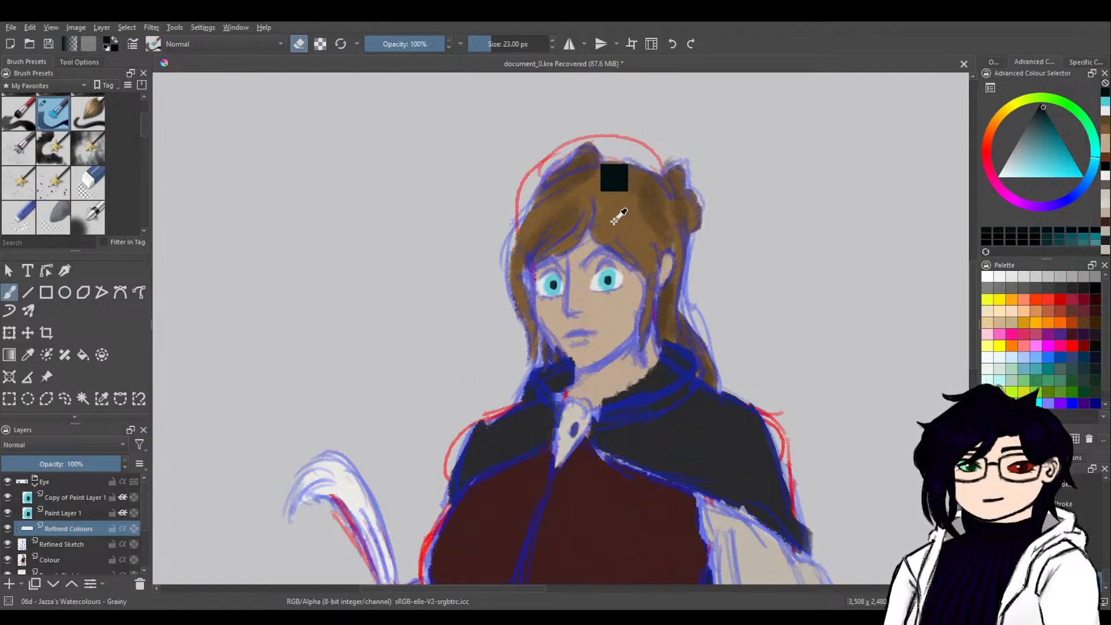
Add a paint layer above Copy of Paint Layer 1 and paint upper lash lines in the hair's brown with a 13 px brush.
left_click(611, 198, "ctrl")
key("e")
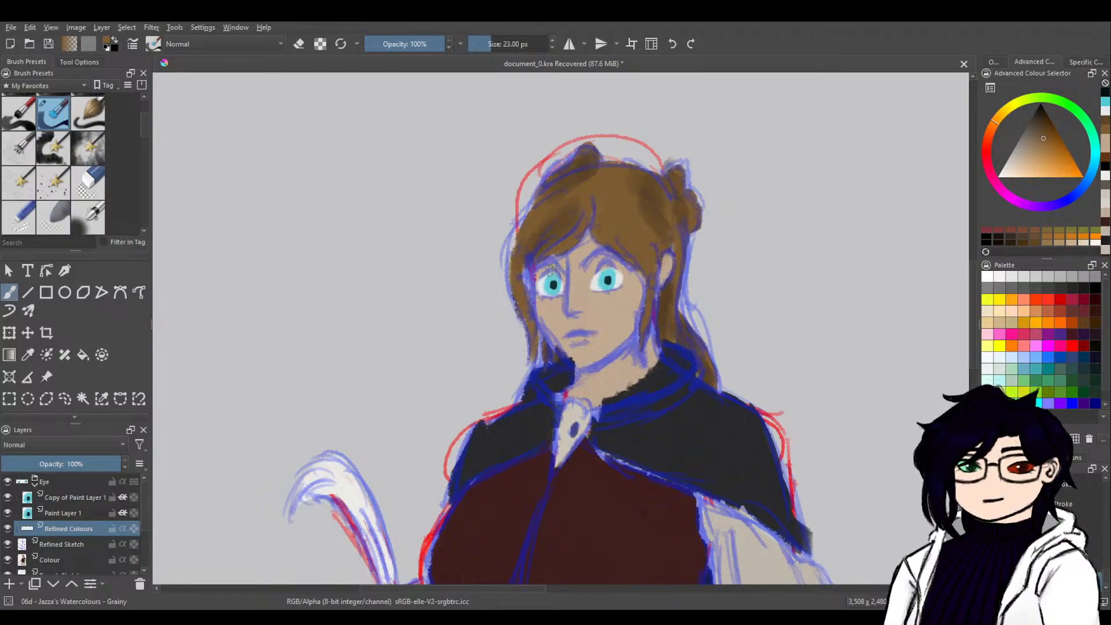
left_click(552, 47)
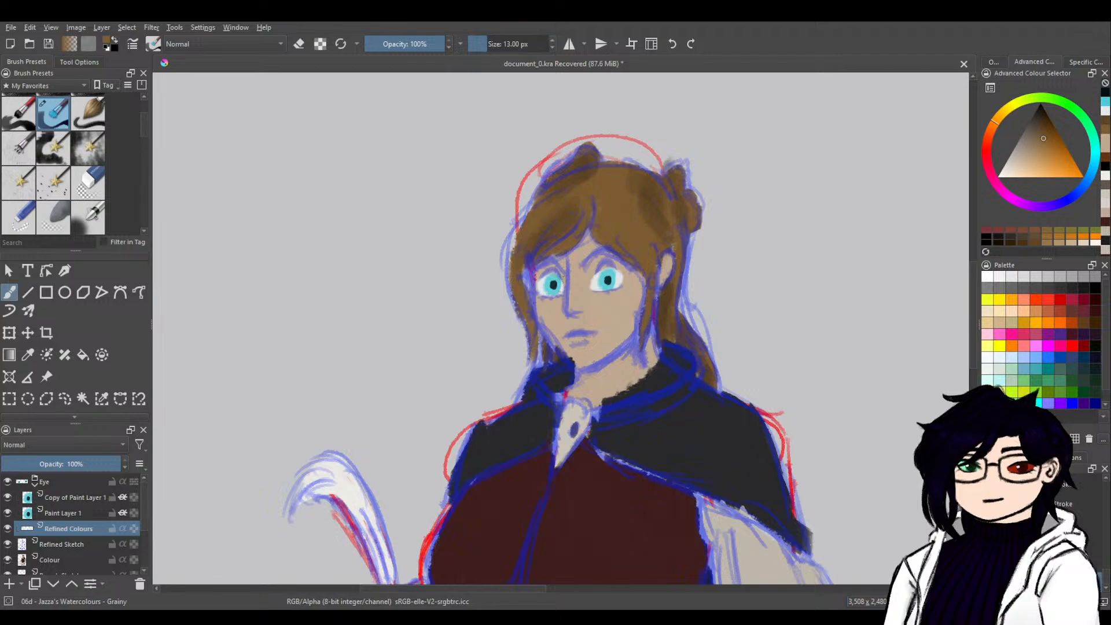
key("ctrl+z")
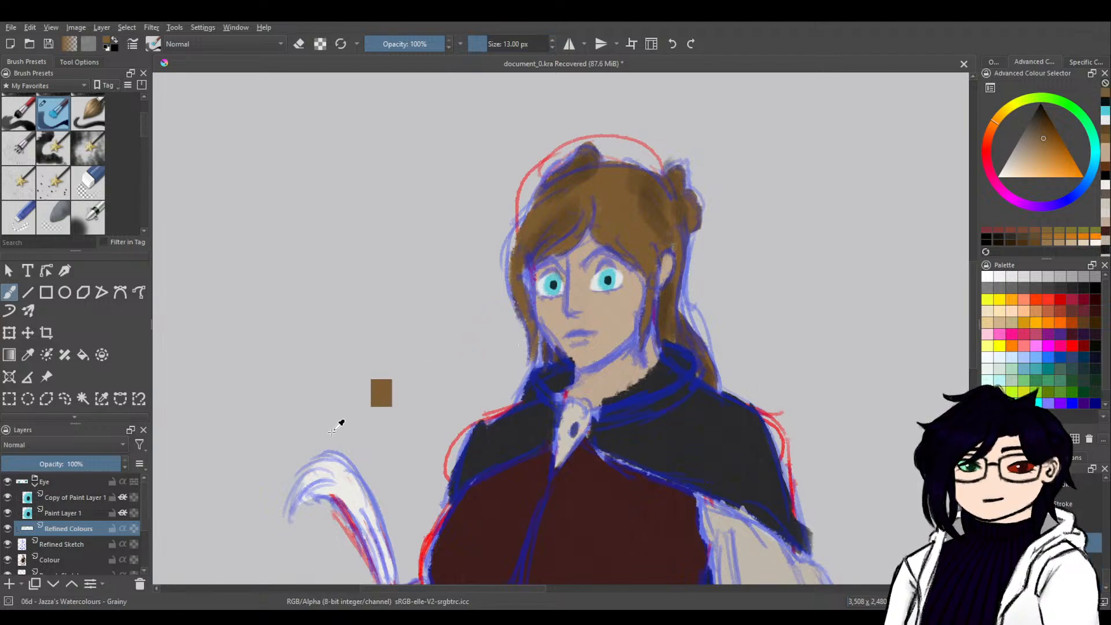
left_click(71, 498)
left_click(9, 584)
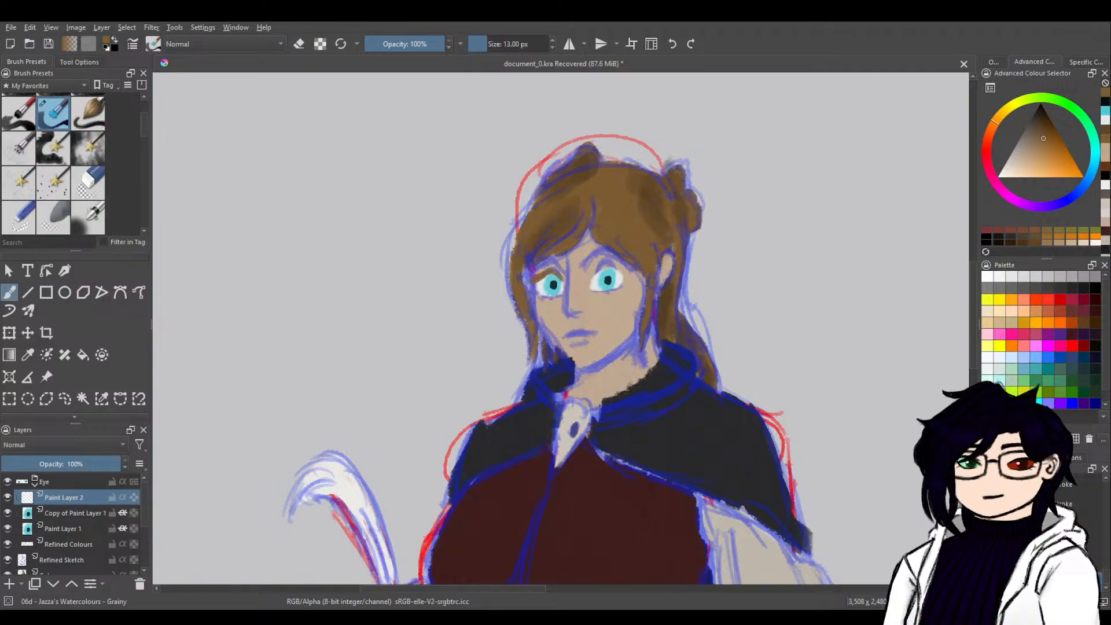
mouse_move(593, 278)
left_mouse_down()
mouse_move(628, 273)
mouse_move(610, 270)
left_mouse_up()
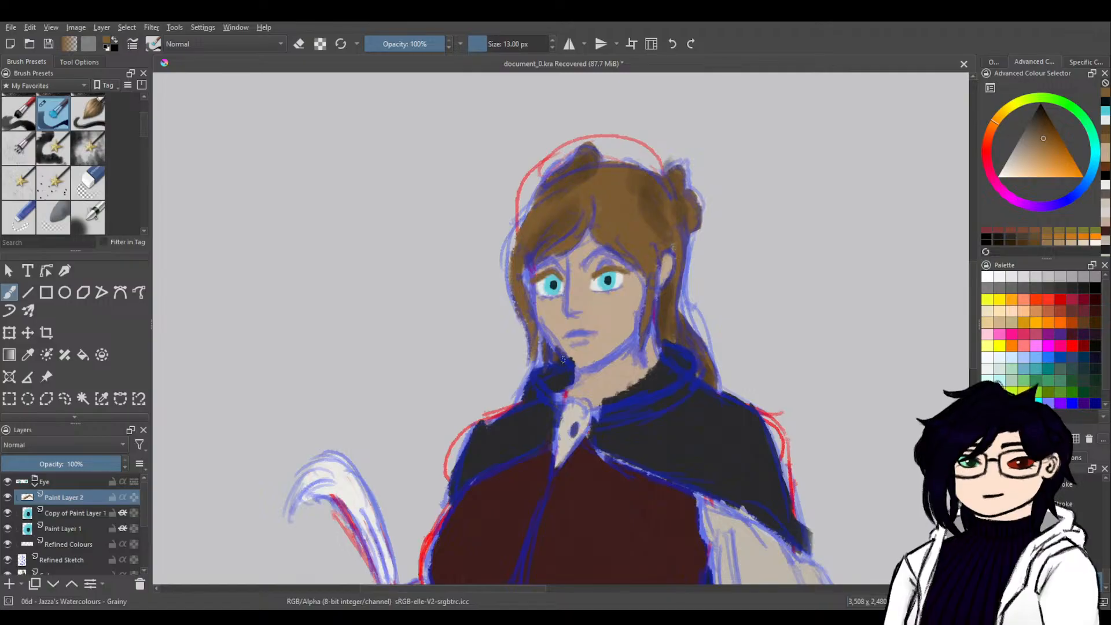
Undo the lash strokes over the eye nearer the ear and repaint that lash line in brown.
key("ctrl+z")
key("ctrl+z")
key("ctrl+z")
key("ctrl+z")
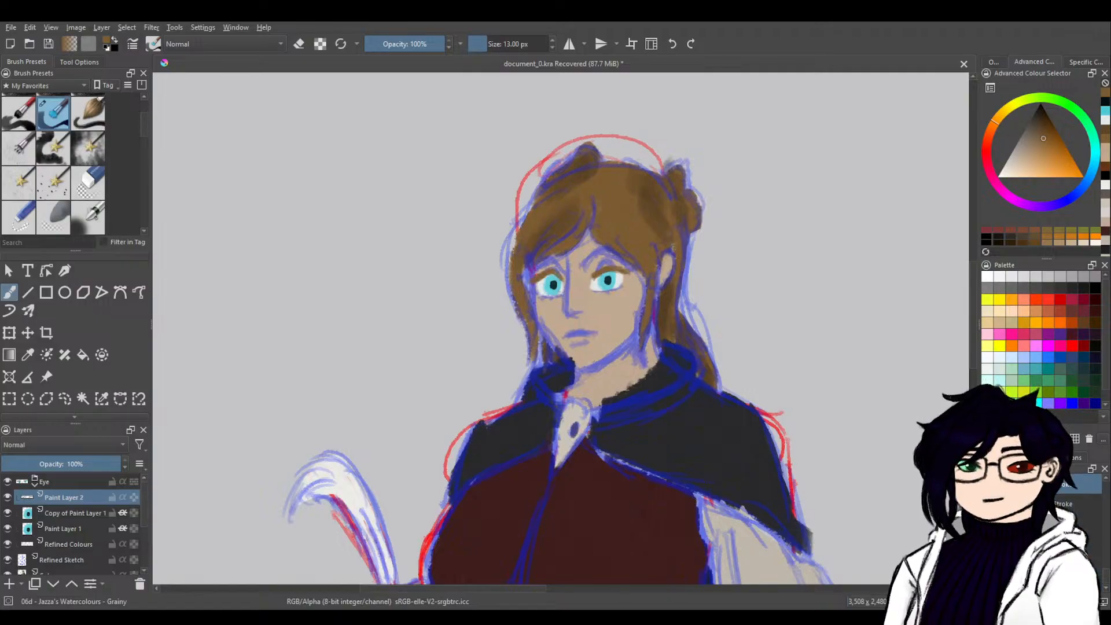
key("ctrl+z")
key("ctrl+z")
key("ctrl+z")
key("ctrl+z")
key("ctrl+z")
key("ctrl+z")
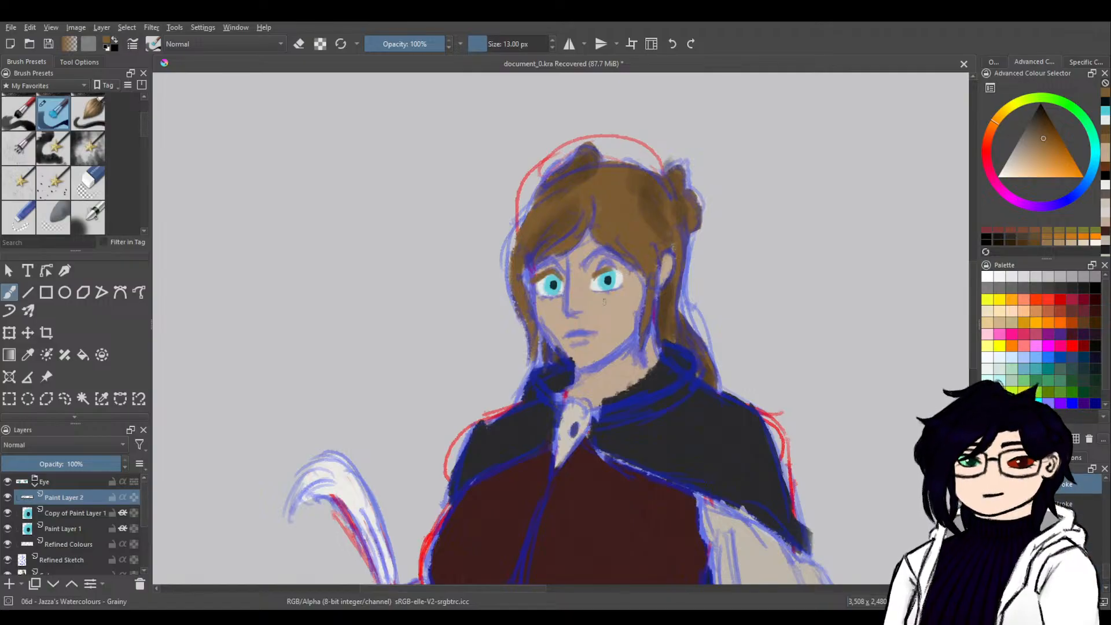
key("ctrl+z")
left_click_drag(596, 273, 627, 272)
left_click_drag(617, 268, 628, 271)
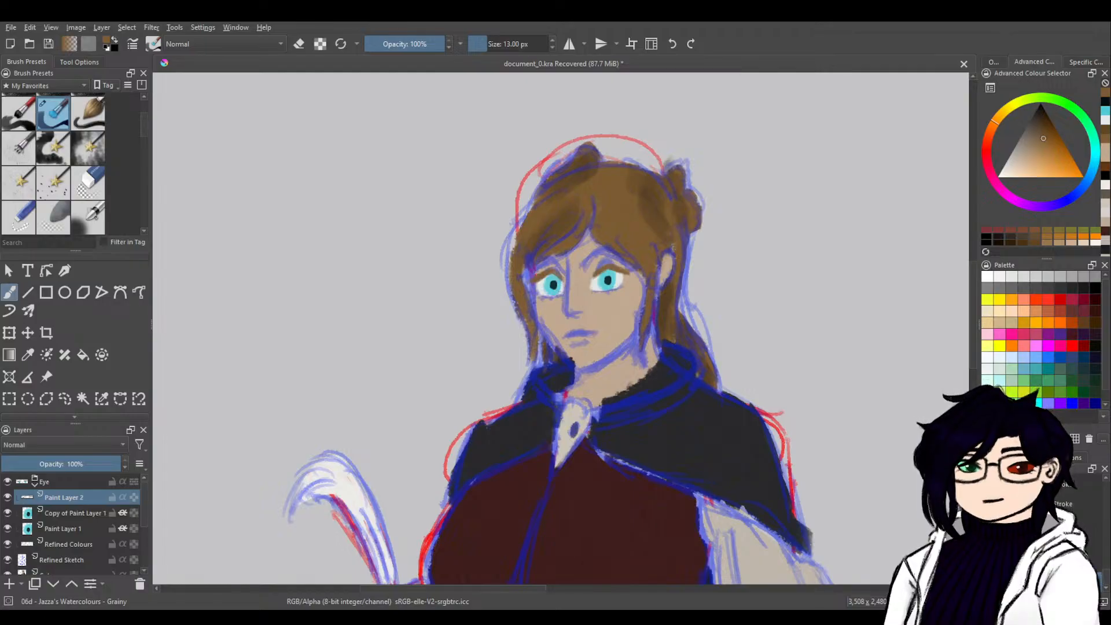
key("ctrl+z")
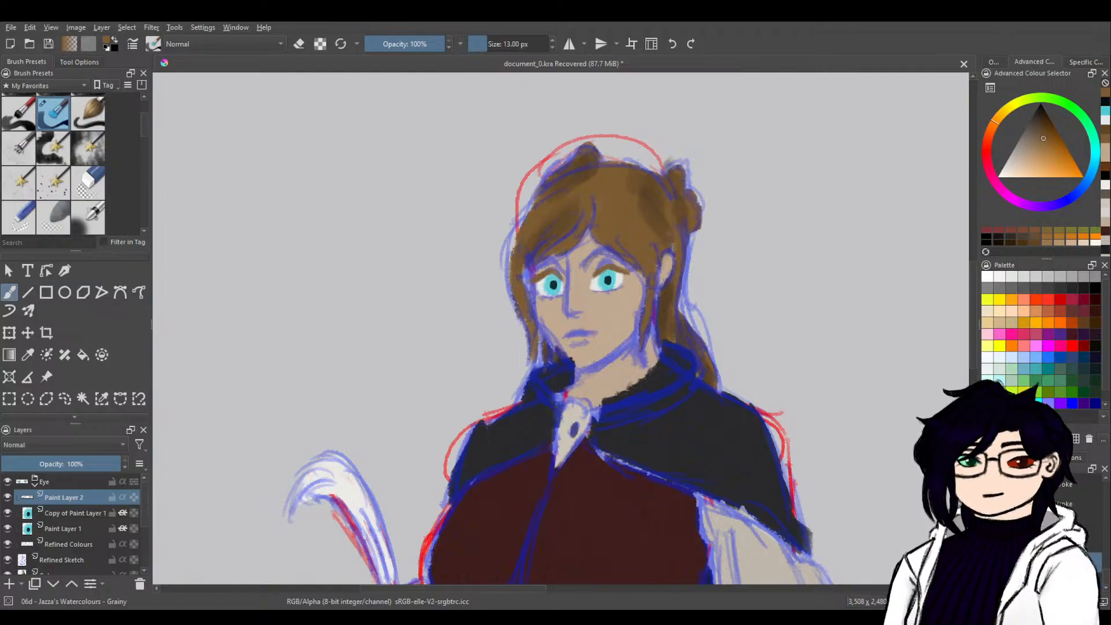
Try painting an eyebrow above the eye nearer the ear in the darker brown of the hair.
left_click(661, 216, "ctrl")
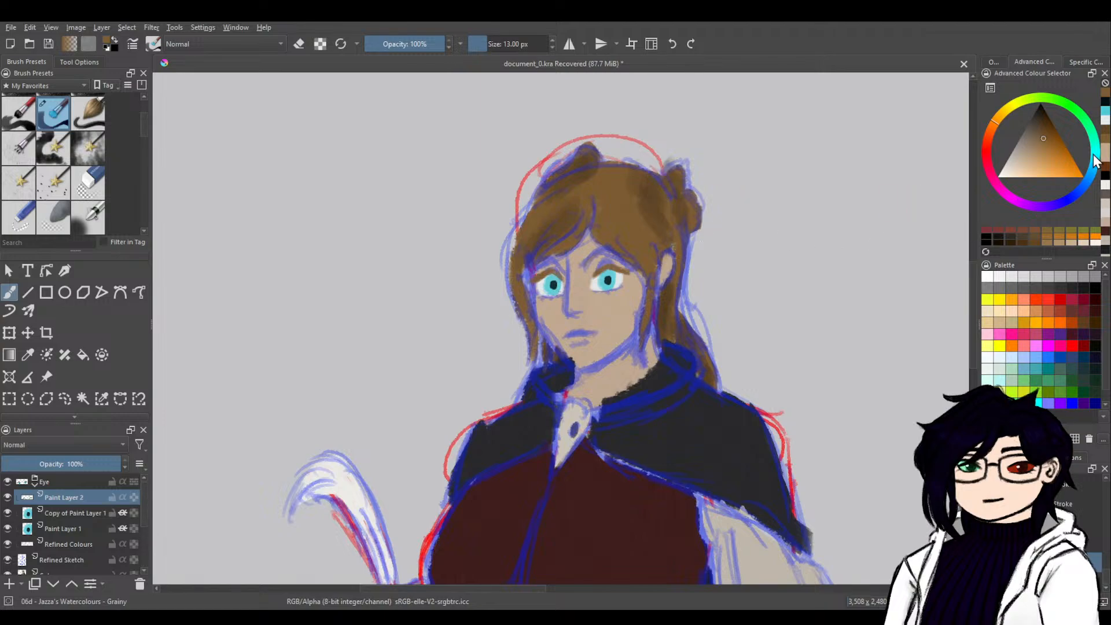
left_click_drag(587, 262, 616, 255)
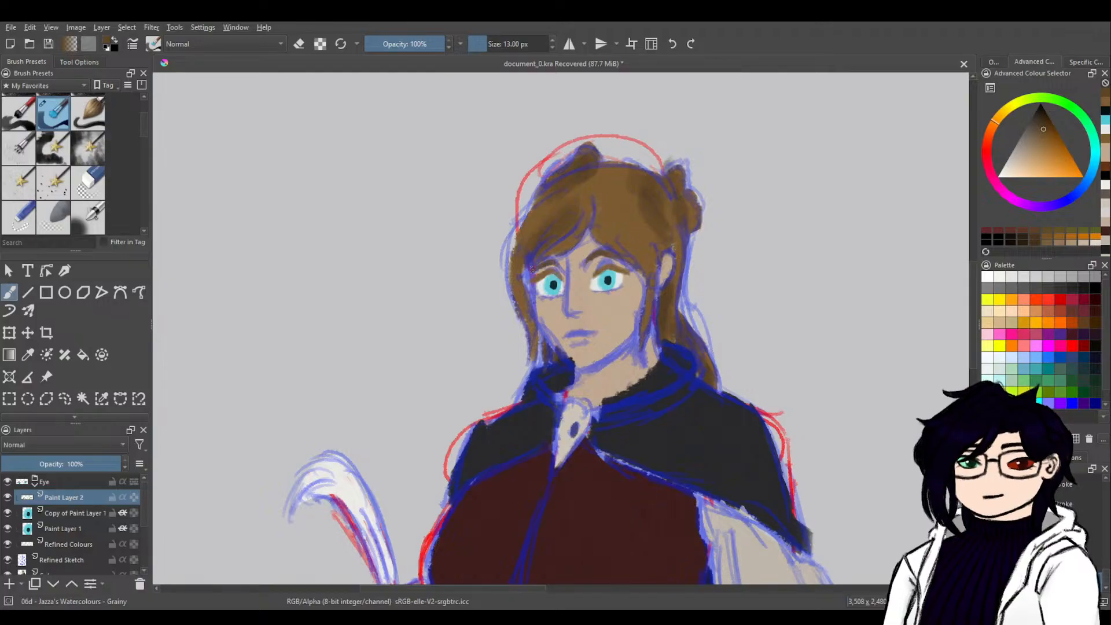
key("ctrl+z")
key("ctrl+z")
key("ctrl+z")
key("ctrl+z")
key("ctrl+z")
key("ctrl+z")
key("ctrl+z")
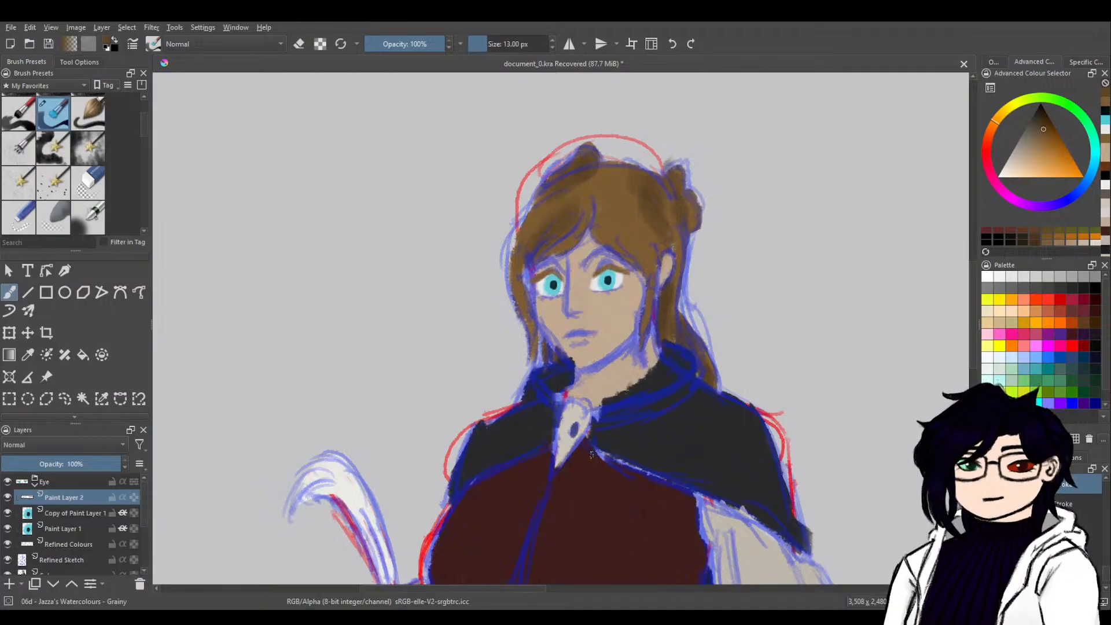
Sample the light skin tone from the forehead of the blocky character reference.
mouse_move(838, 390)
left_mouse_down()
mouse_move(459, 451)
mouse_move(422, 501)
mouse_move(507, 521)
left_mouse_up()
left_click(677, 219, "ctrl")
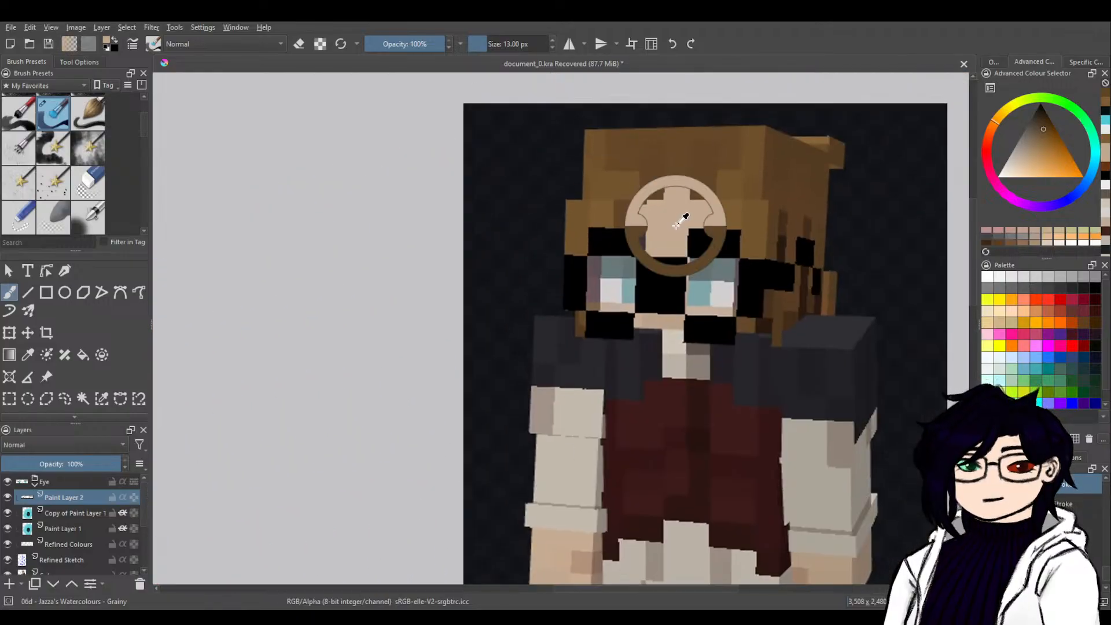
mouse_move(340, 471)
left_mouse_down()
mouse_move(630, 330)
mouse_move(594, 317)
left_mouse_up()
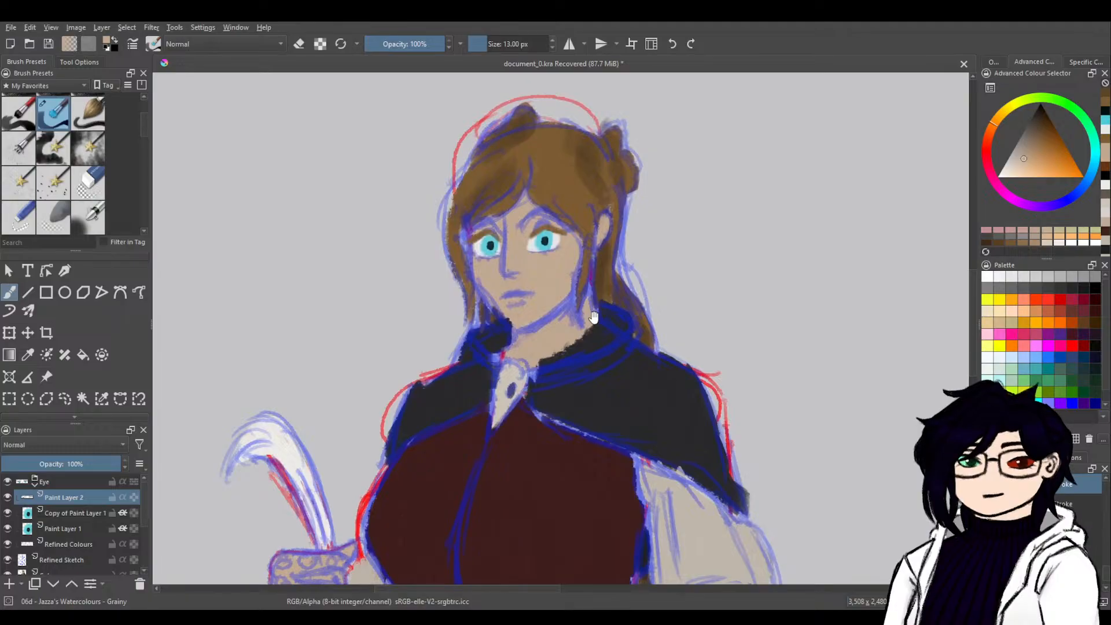
Sample the skirt's beige and paint over the pale speck near the skirt's upper edge on the Colour layer.
left_click_drag(749, 404, 726, 322)
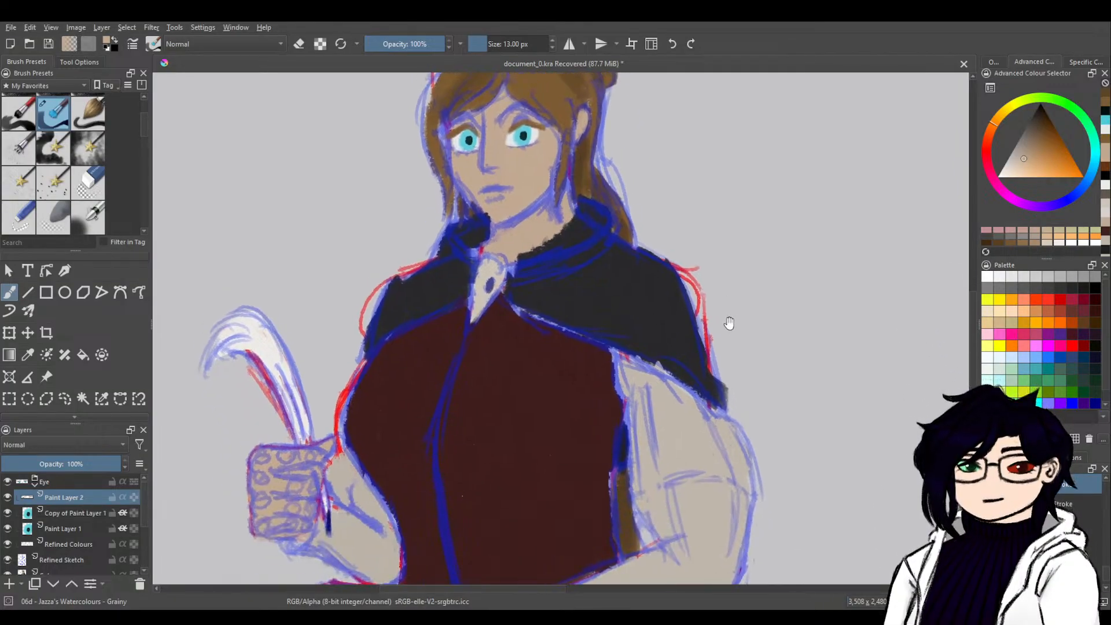
left_click_drag(614, 398, 691, 323)
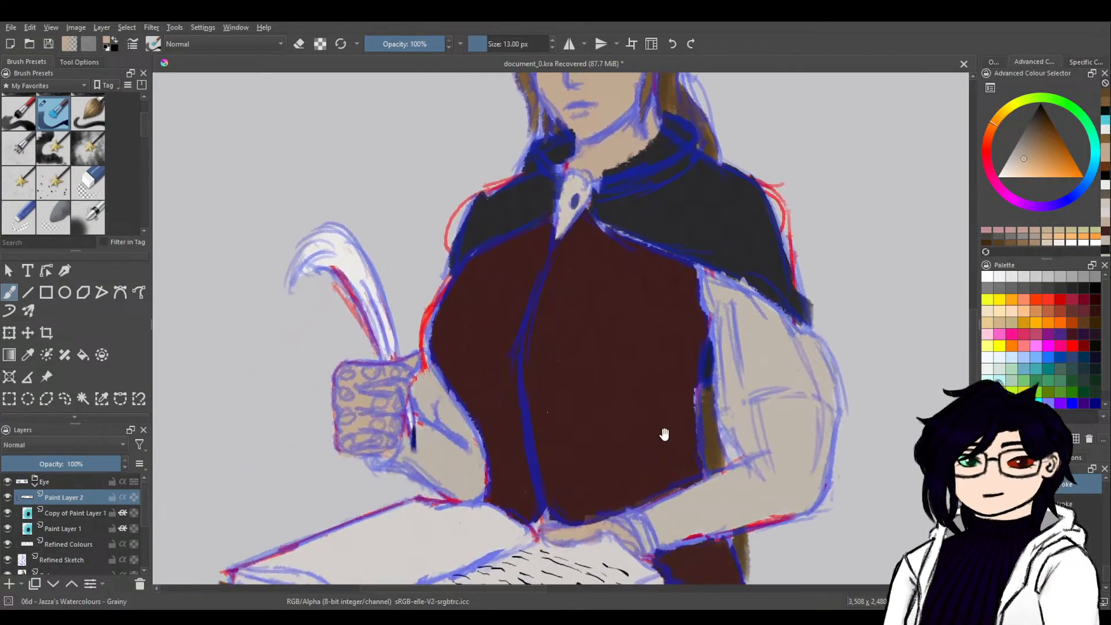
left_click_drag(664, 432, 702, 292)
mouse_move(708, 429)
left_mouse_down()
mouse_move(711, 382)
mouse_move(695, 467)
mouse_move(694, 355)
mouse_move(671, 481)
left_mouse_up()
left_click(642, 419, "ctrl")
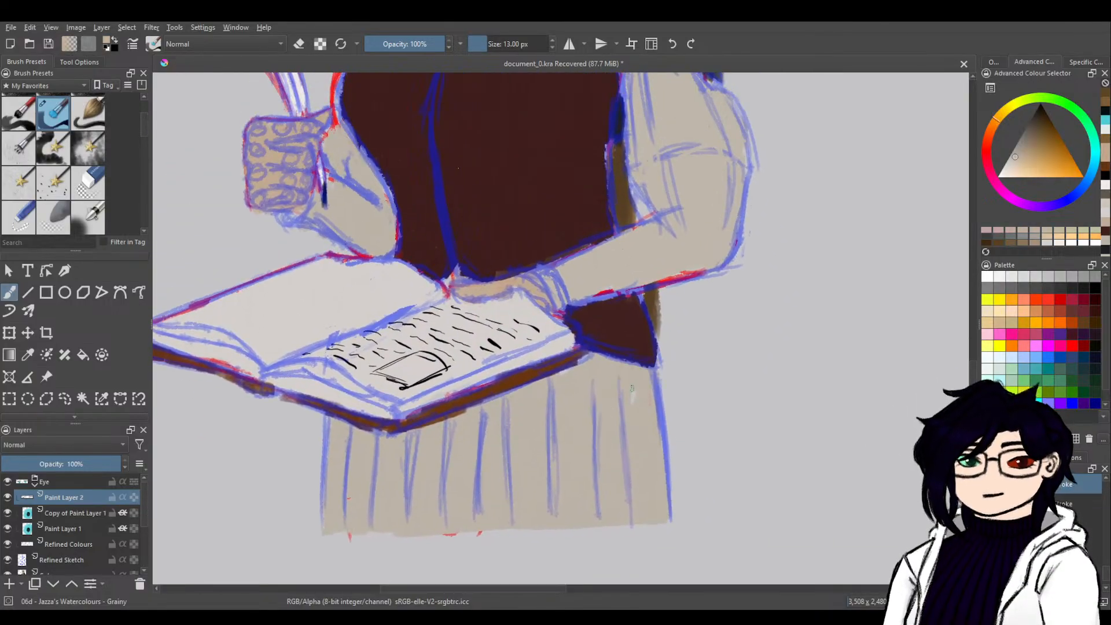
left_click_drag(633, 392, 632, 401)
key("ctrl+z")
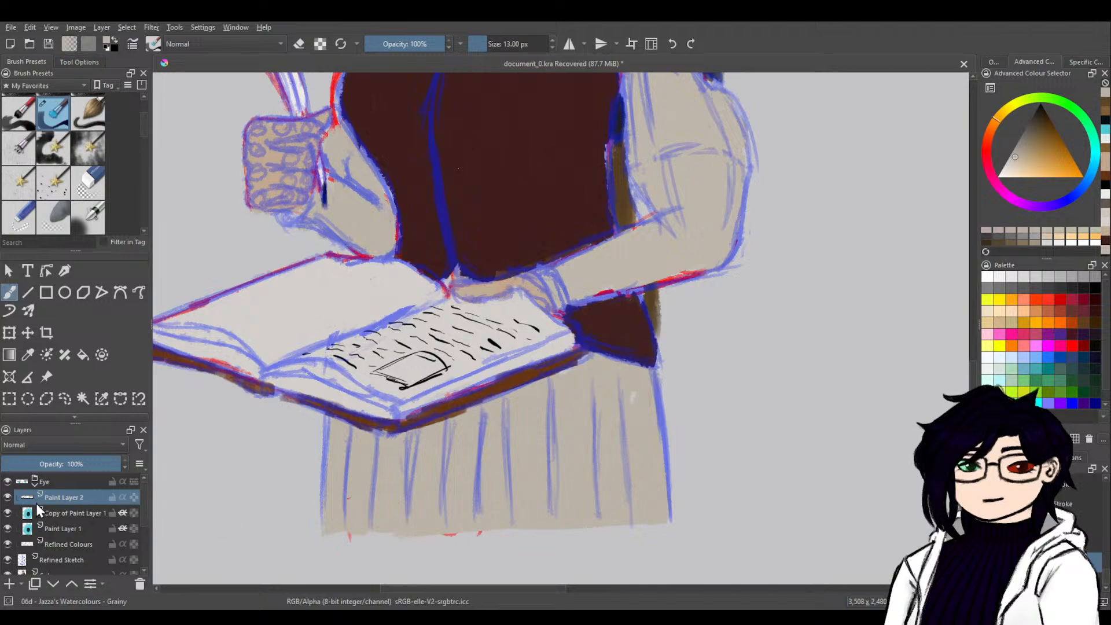
left_click(35, 485)
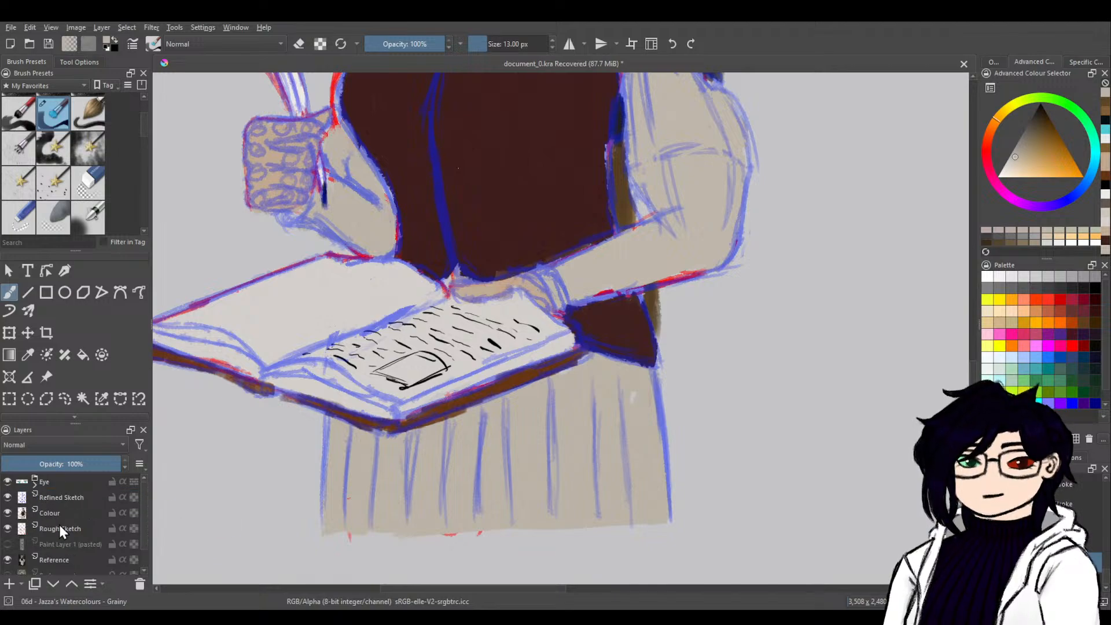
left_click(65, 498)
left_click(63, 513)
left_click(634, 395)
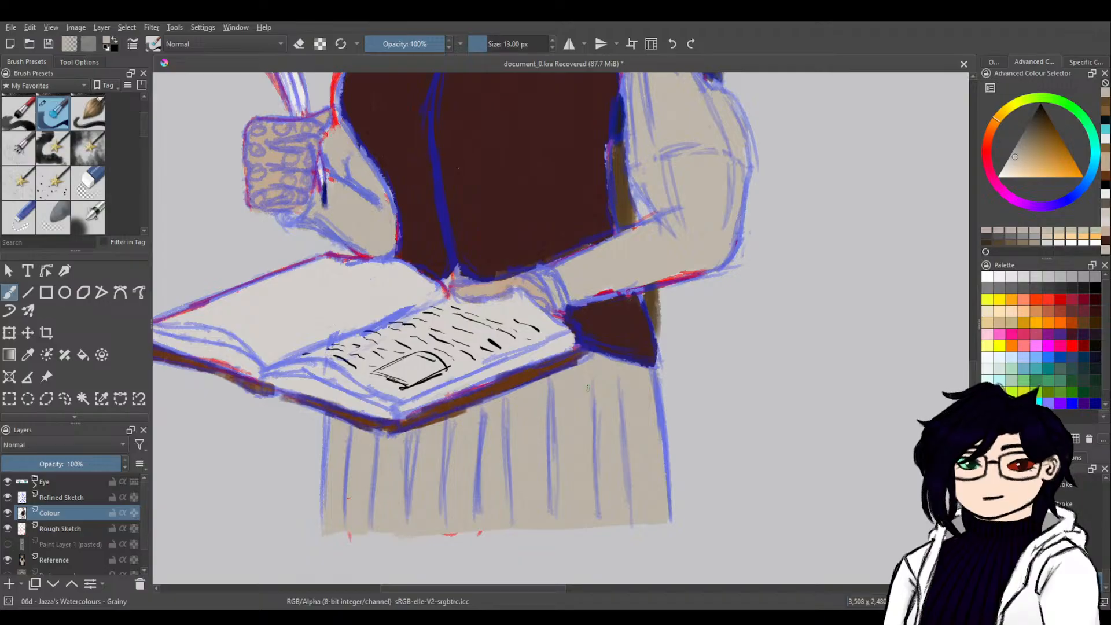
Choose black as the painting colour and add a new layer named Glasses above the Eye group.
left_click_drag(649, 340, 650, 462)
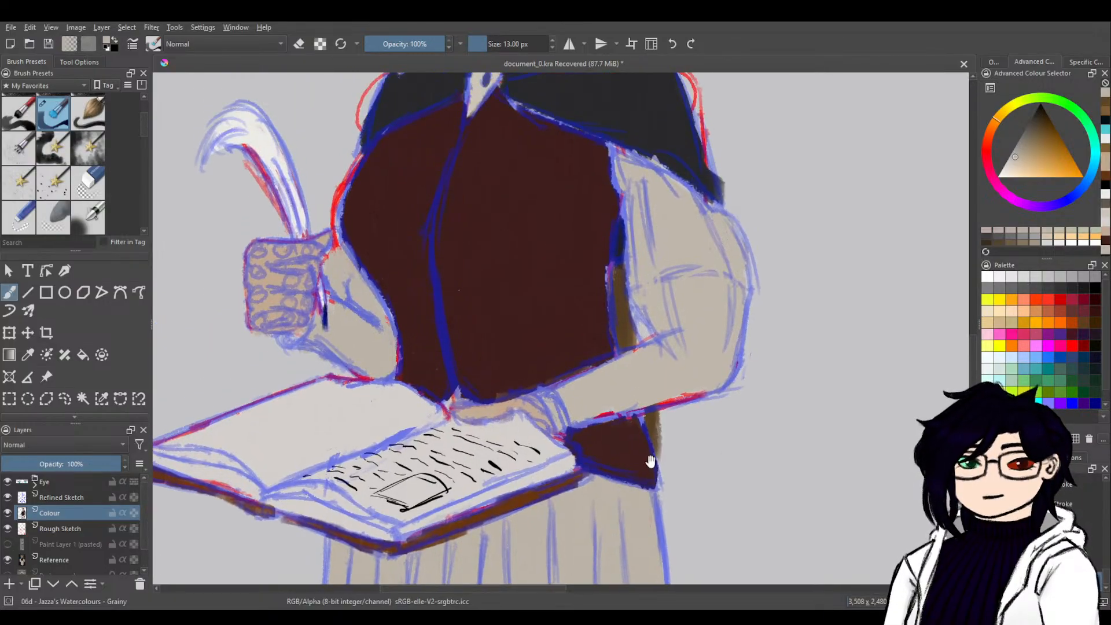
mouse_move(532, 303)
left_mouse_down()
mouse_move(608, 447)
mouse_move(620, 519)
left_mouse_up()
left_click_drag(733, 450, 737, 497)
left_click_drag(808, 495, 707, 481)
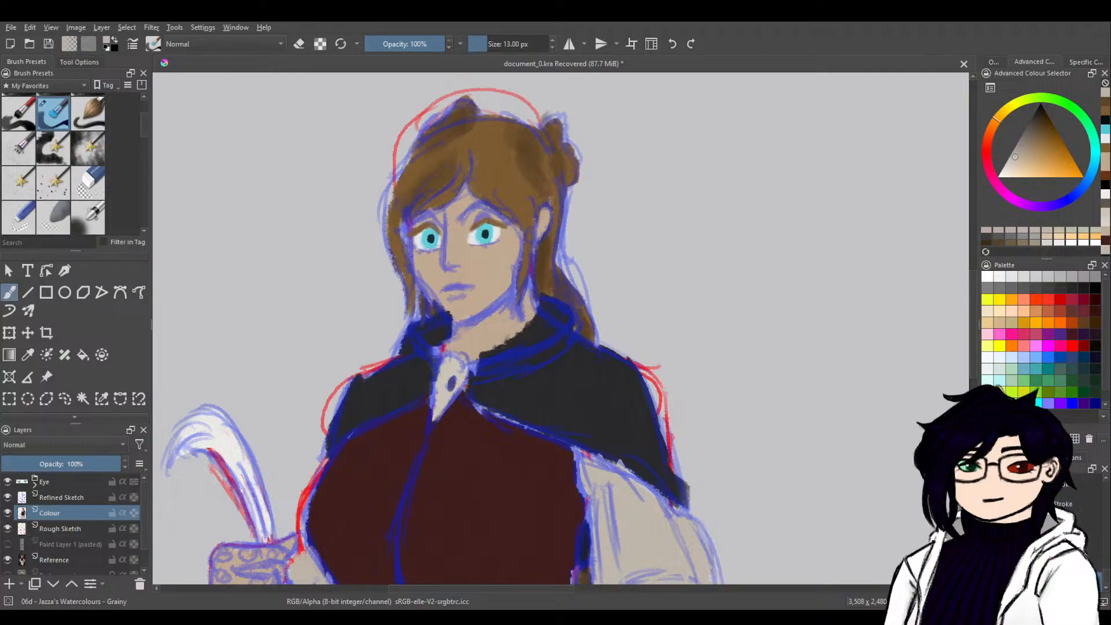
left_click(1042, 122)
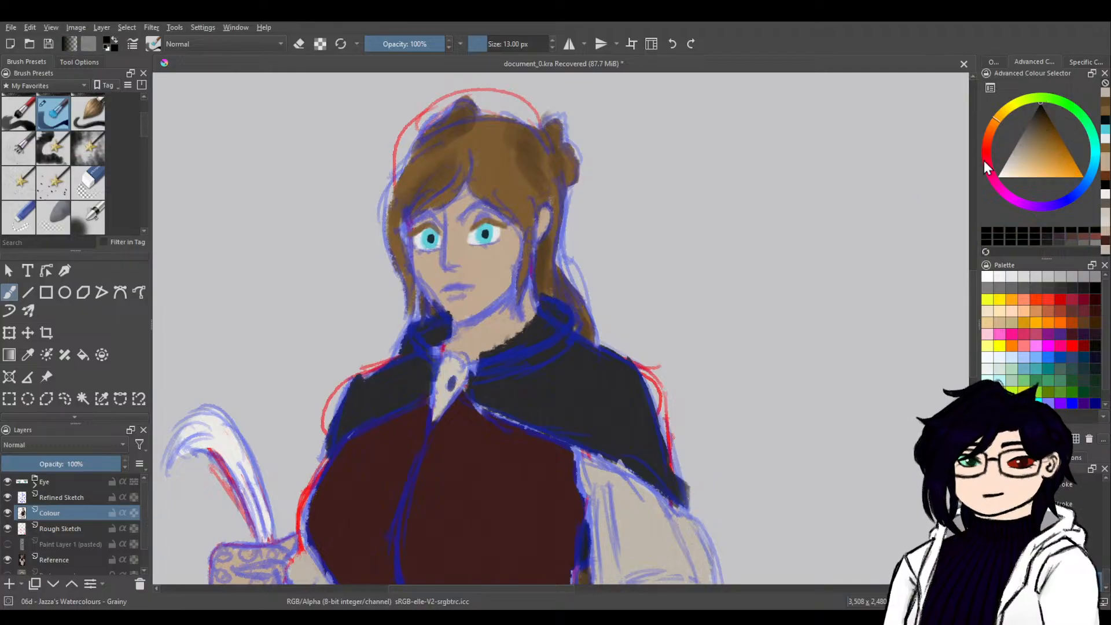
left_click(68, 481)
left_click(8, 584)
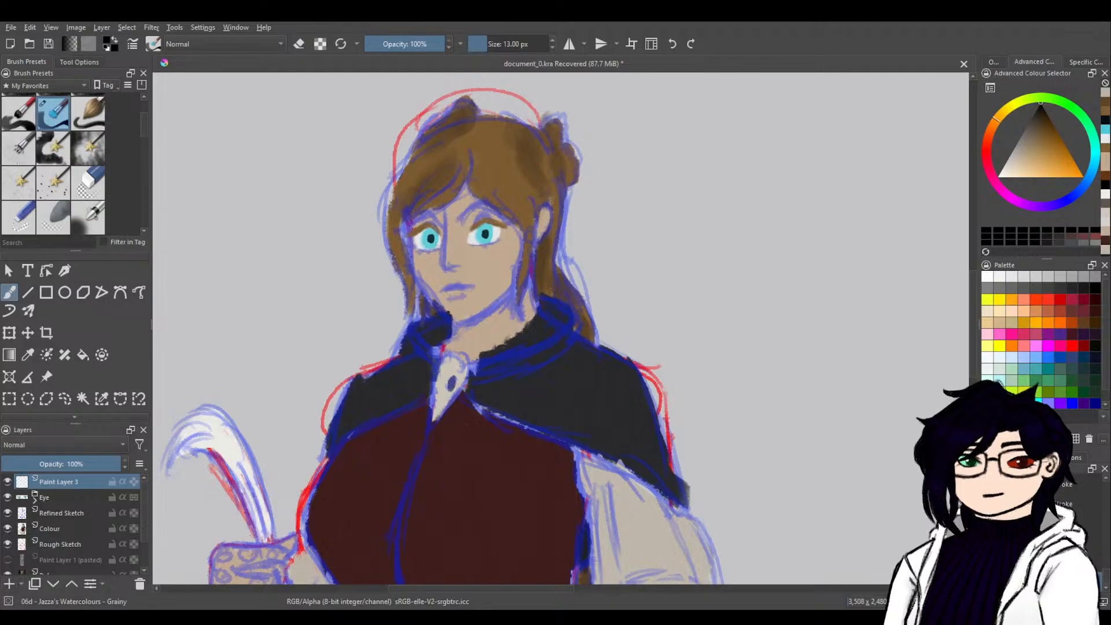
double_click(81, 489)
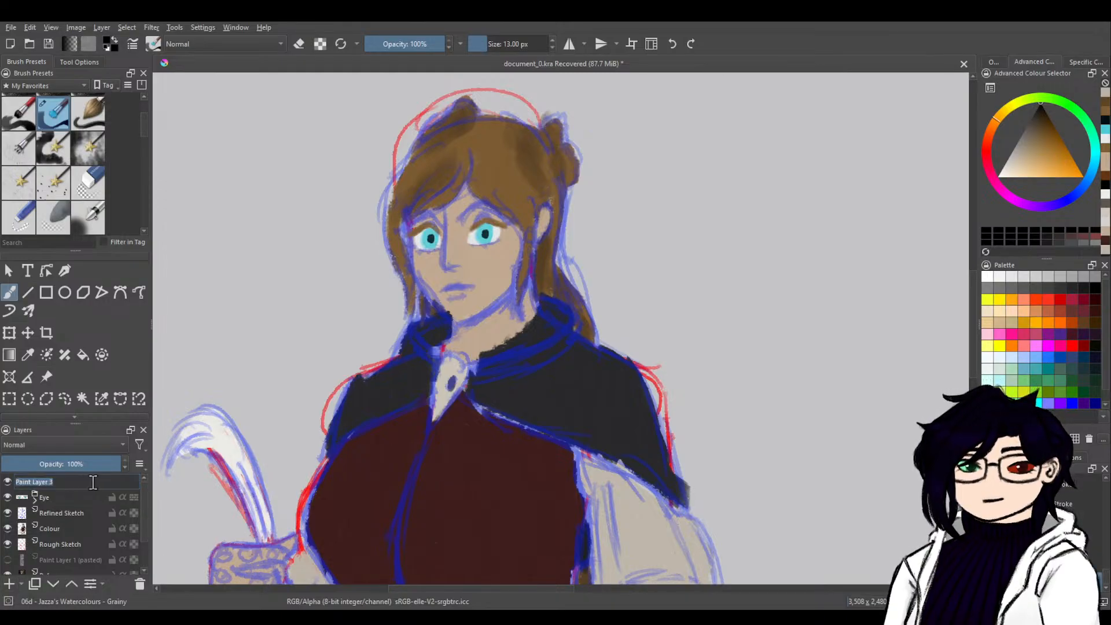
type("Glasses")
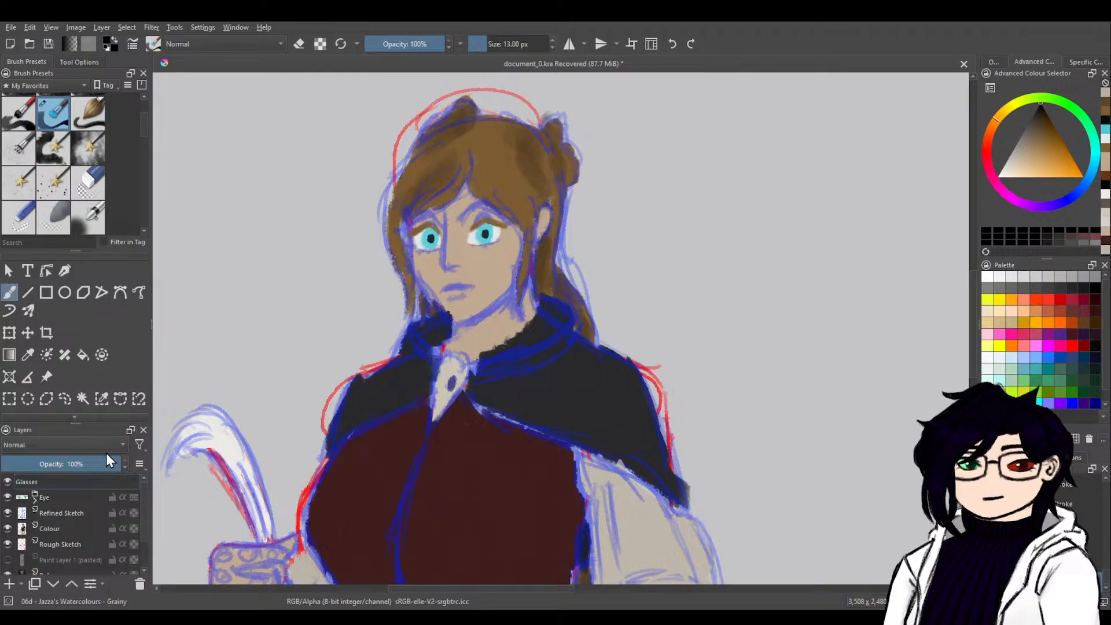
Expand the Eye group and rename its topmost paint layer as Eyelashes.
left_click(35, 501)
double_click(89, 514)
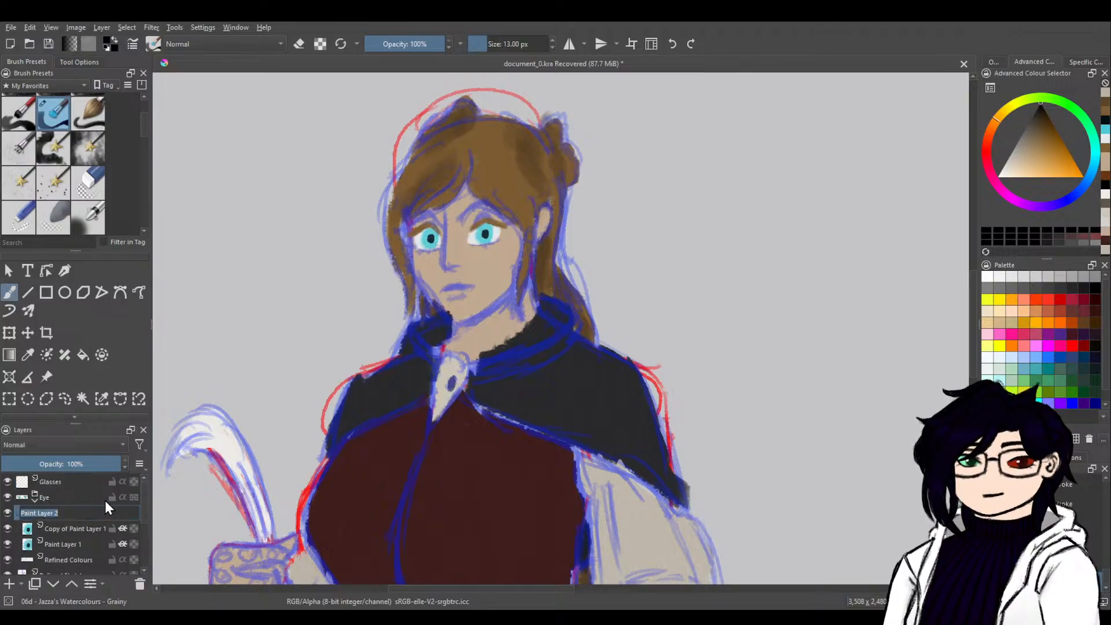
type("Eyelashes")
key("Return")
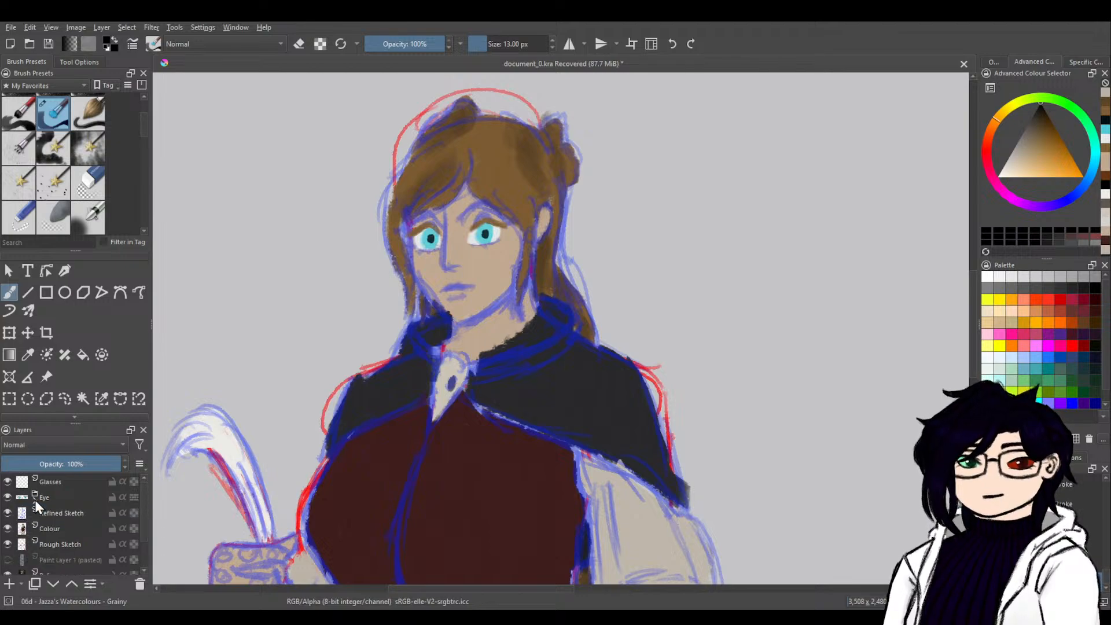
Rename Paint Layer 1 in the Eye group as Pupil and its copy as Pupil 2.
double_click(82, 546)
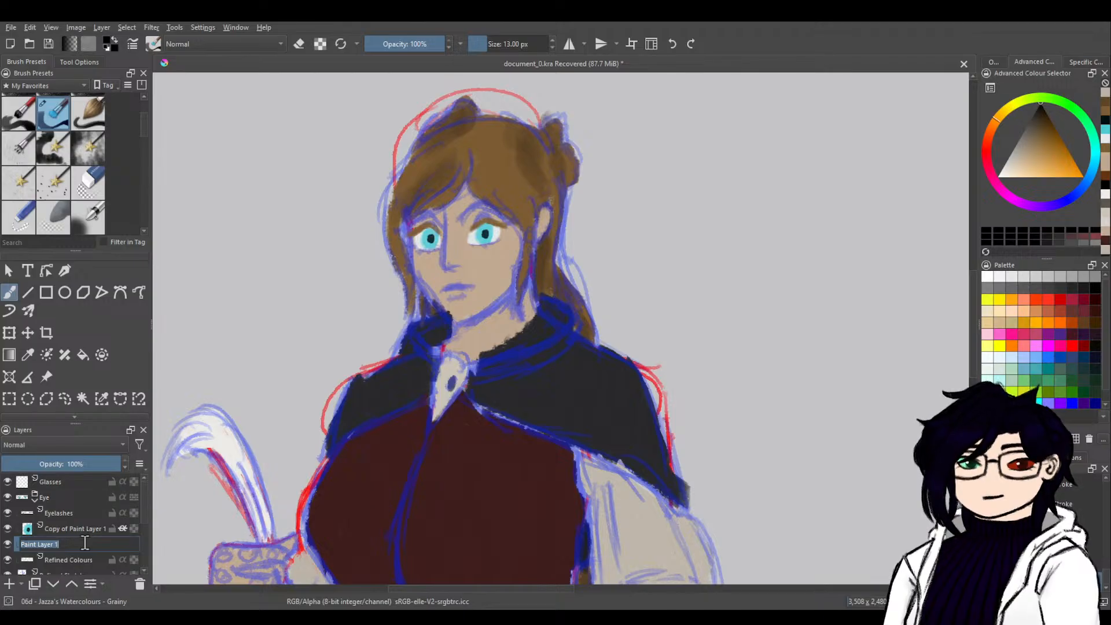
type("Pupil")
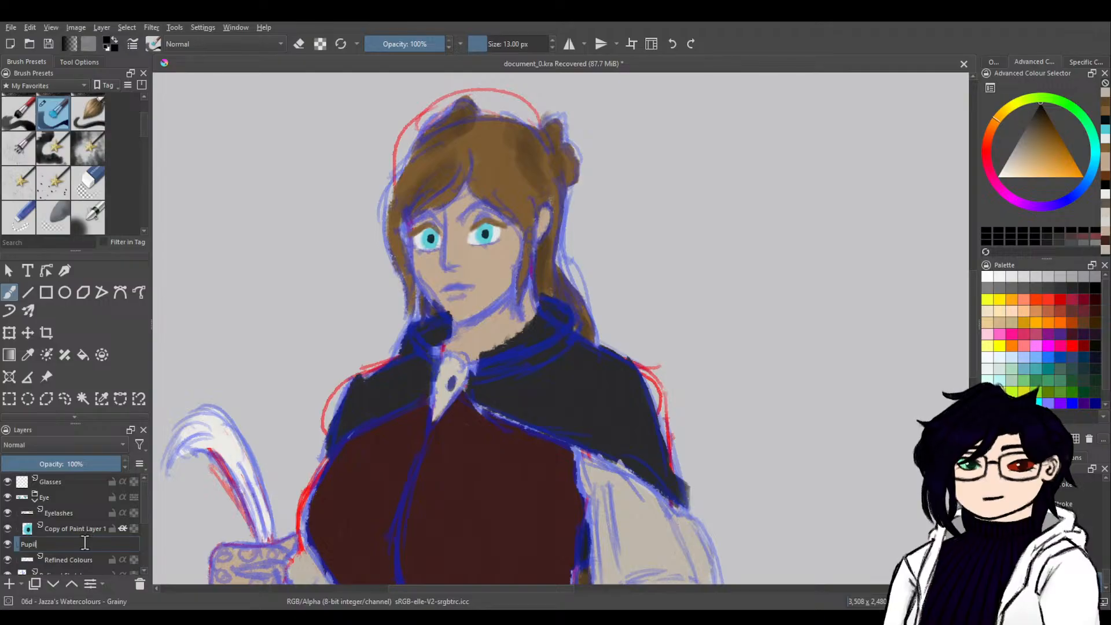
key("Return")
double_click(92, 528)
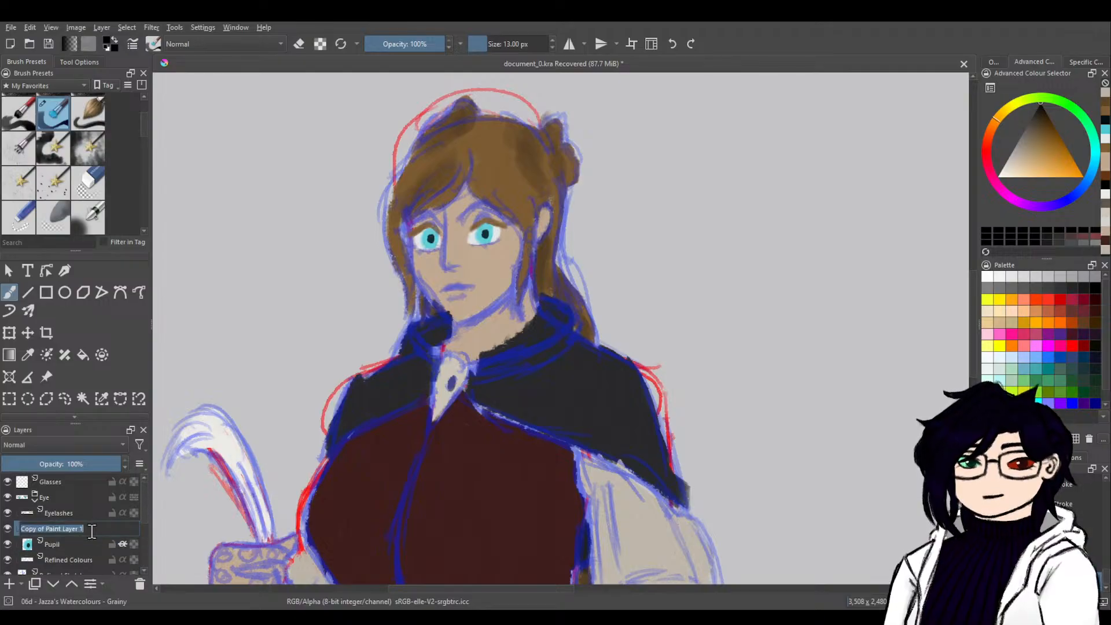
type("Pupil 2")
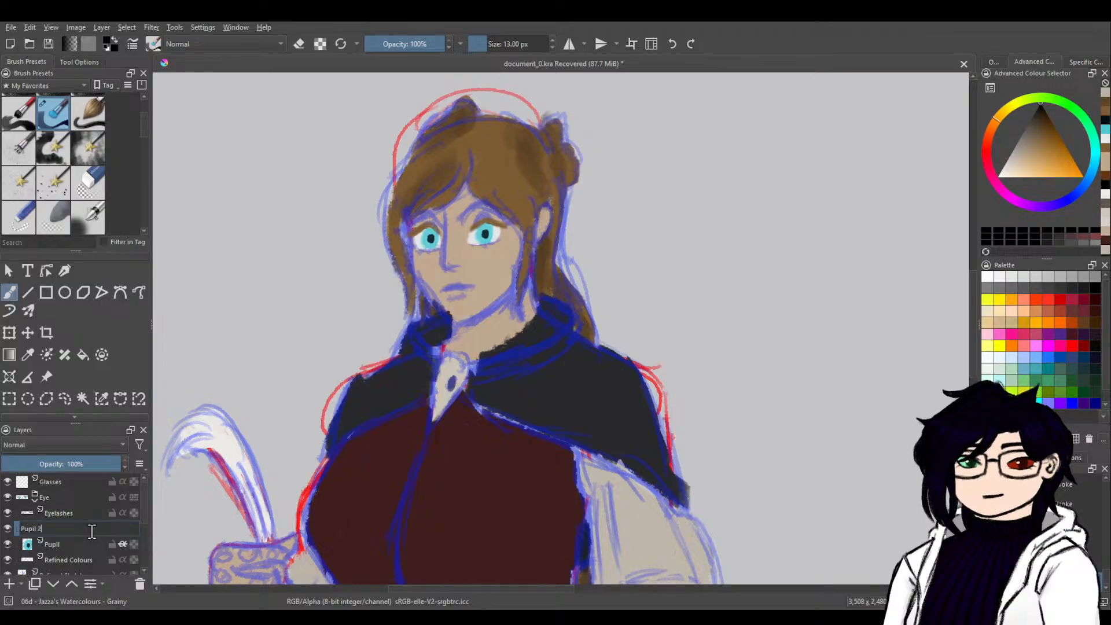
key("Return")
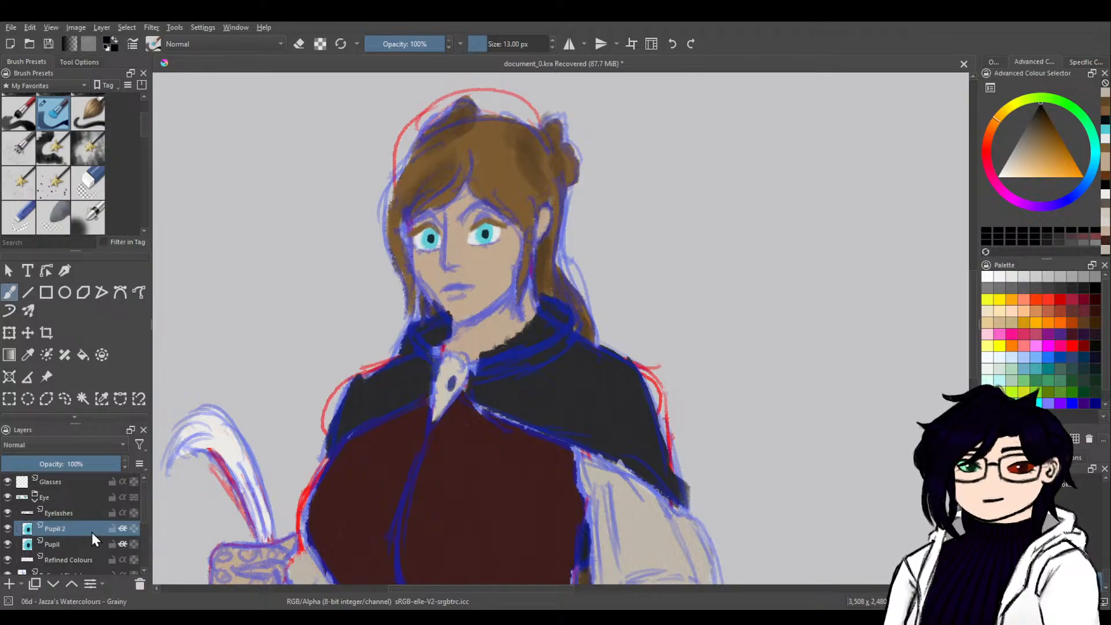
On the Colour layer, sample the cape's dark colour and touch up the cape at the collar, beside the clasp and along its lower edge.
mouse_move(457, 479)
left_mouse_down()
mouse_move(509, 384)
mouse_move(478, 471)
left_mouse_up()
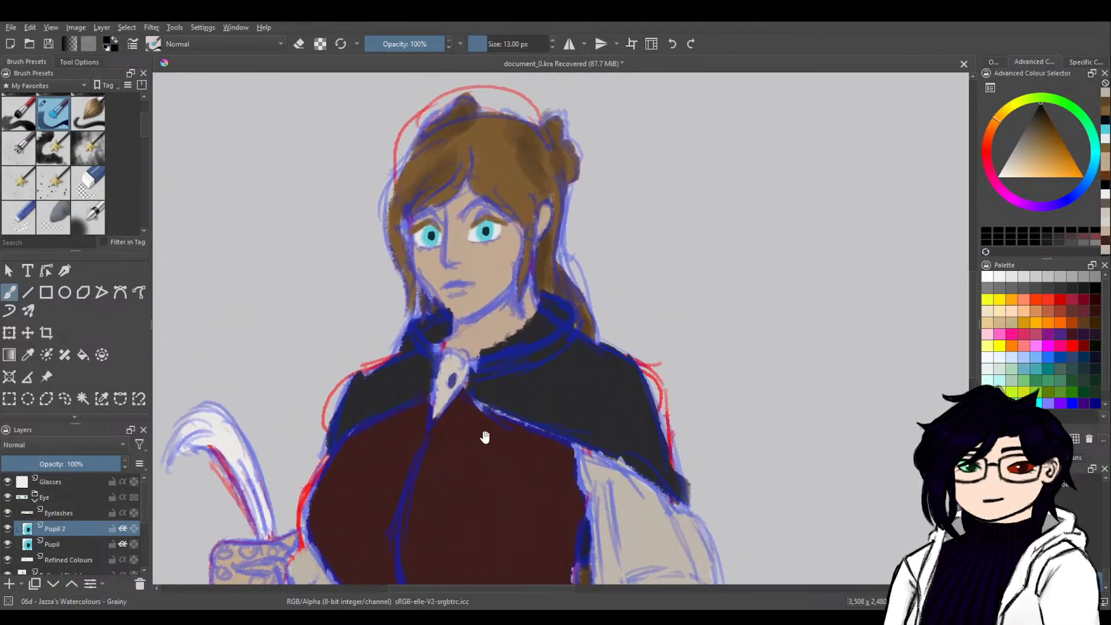
left_click(479, 335, "ctrl")
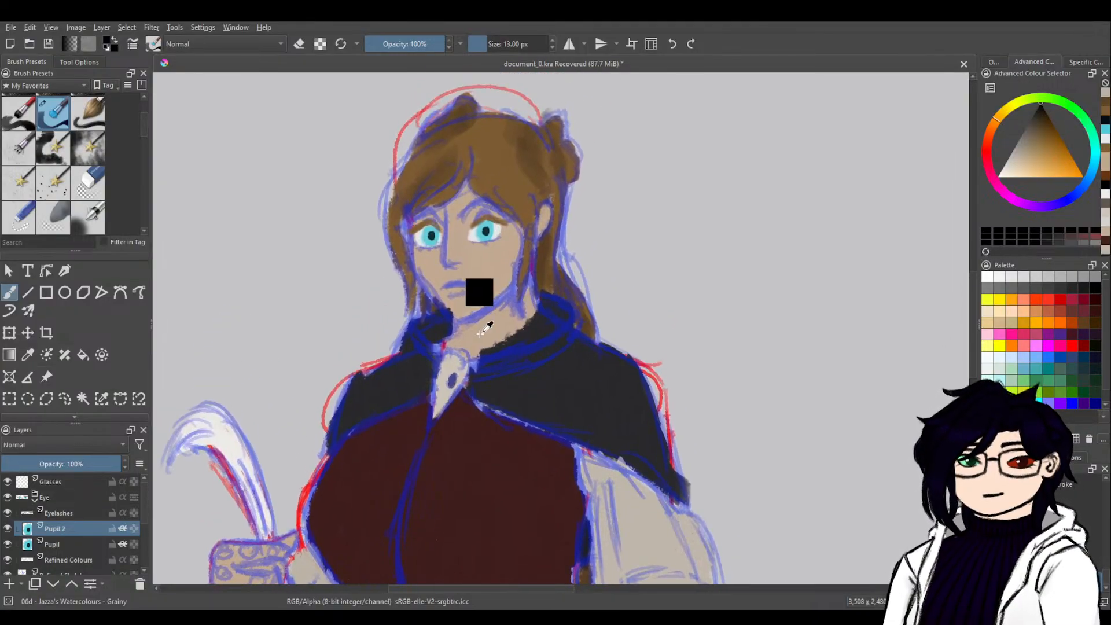
left_click(35, 498)
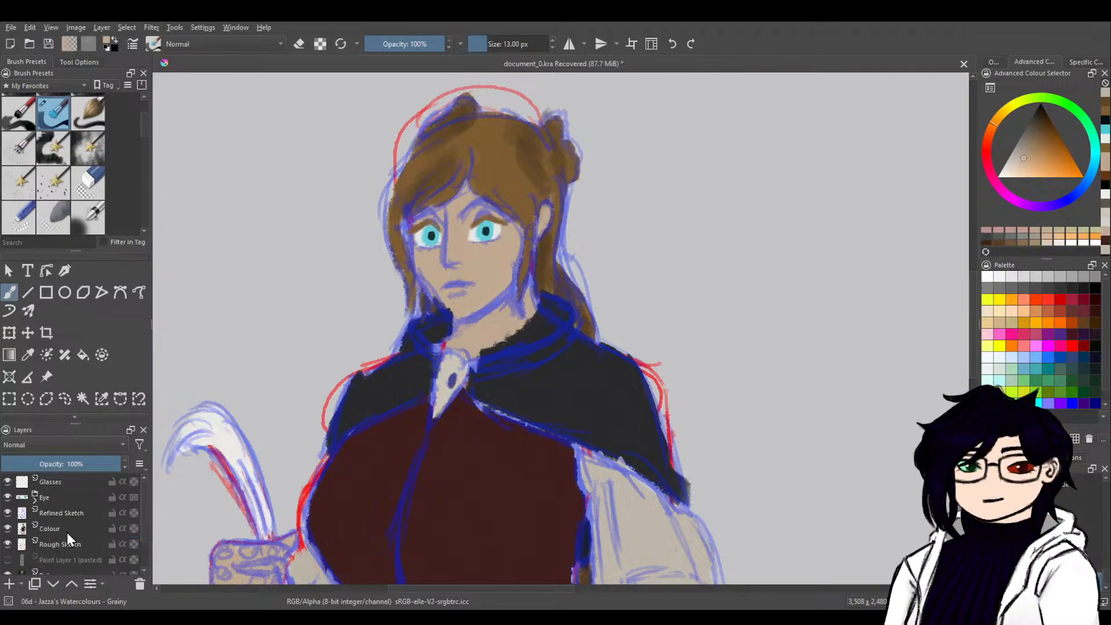
left_click(85, 529)
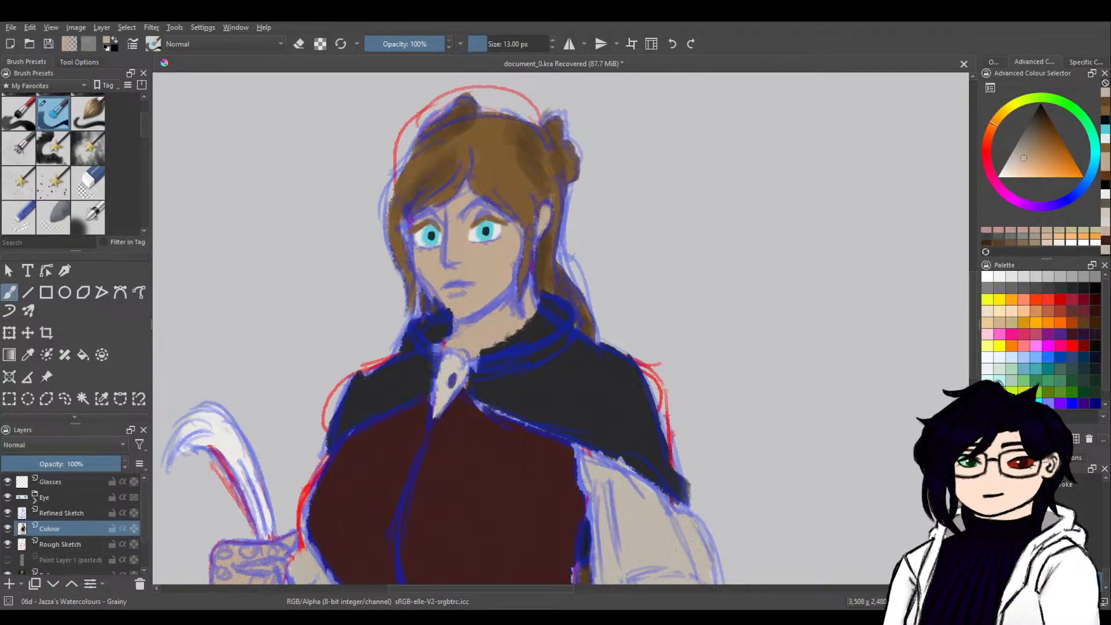
left_click(400, 372, "ctrl")
left_click_drag(431, 347, 435, 358)
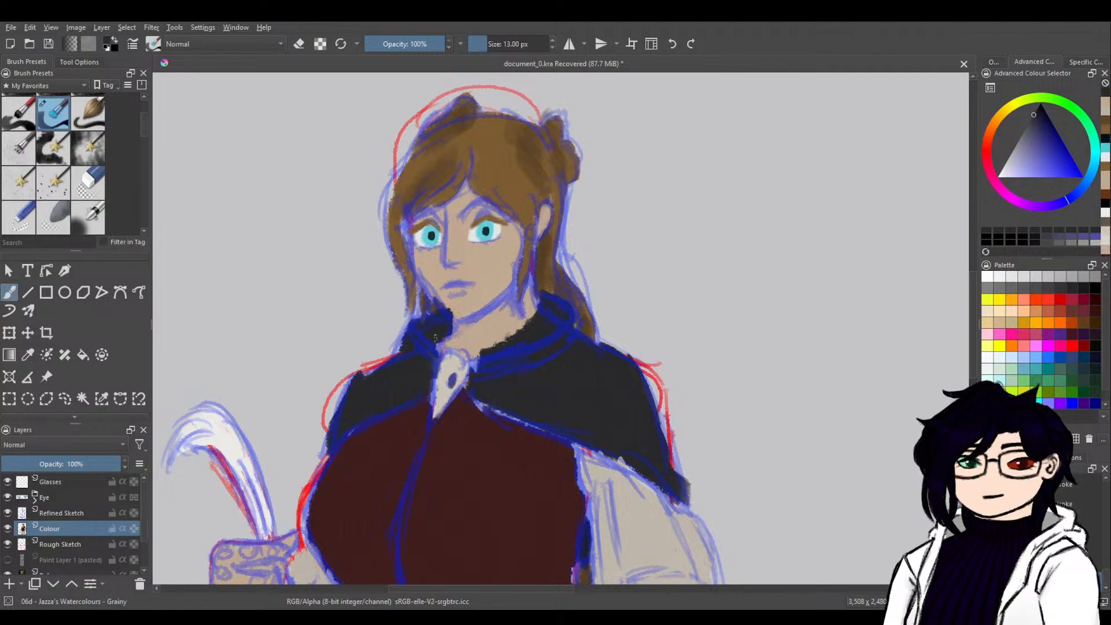
mouse_move(472, 367)
left_mouse_down()
mouse_move(481, 355)
mouse_move(466, 381)
left_mouse_up()
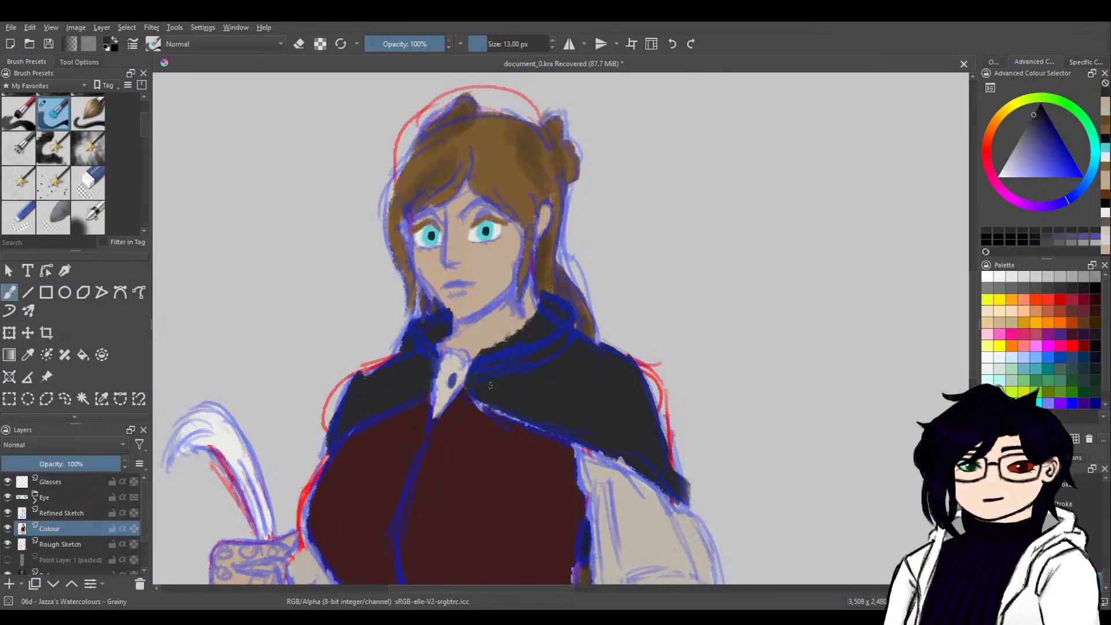
mouse_move(730, 456)
left_mouse_down()
mouse_move(720, 396)
mouse_move(677, 345)
left_mouse_up()
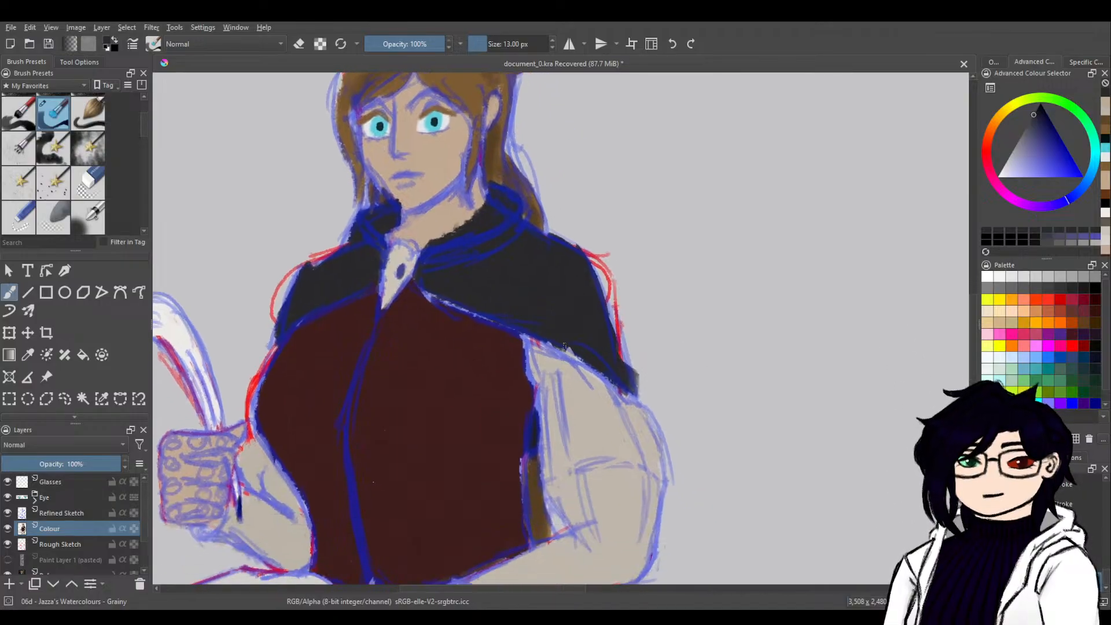
mouse_move(618, 371)
left_mouse_down()
mouse_move(626, 356)
mouse_move(626, 372)
left_mouse_up()
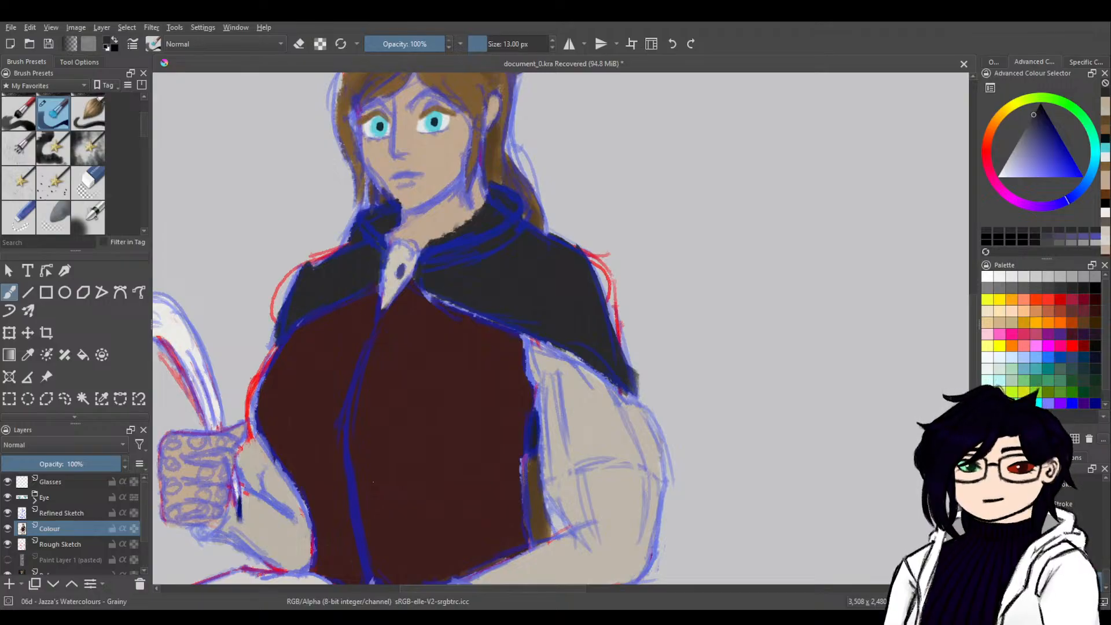
On the Glasses layer, paint a thick round black lens frame on the empty canvas beside the face.
left_click_drag(640, 324, 638, 456)
left_click_drag(713, 392, 174, 455)
left_click_drag(562, 431, 318, 579)
left_click_drag(492, 365, 634, 457)
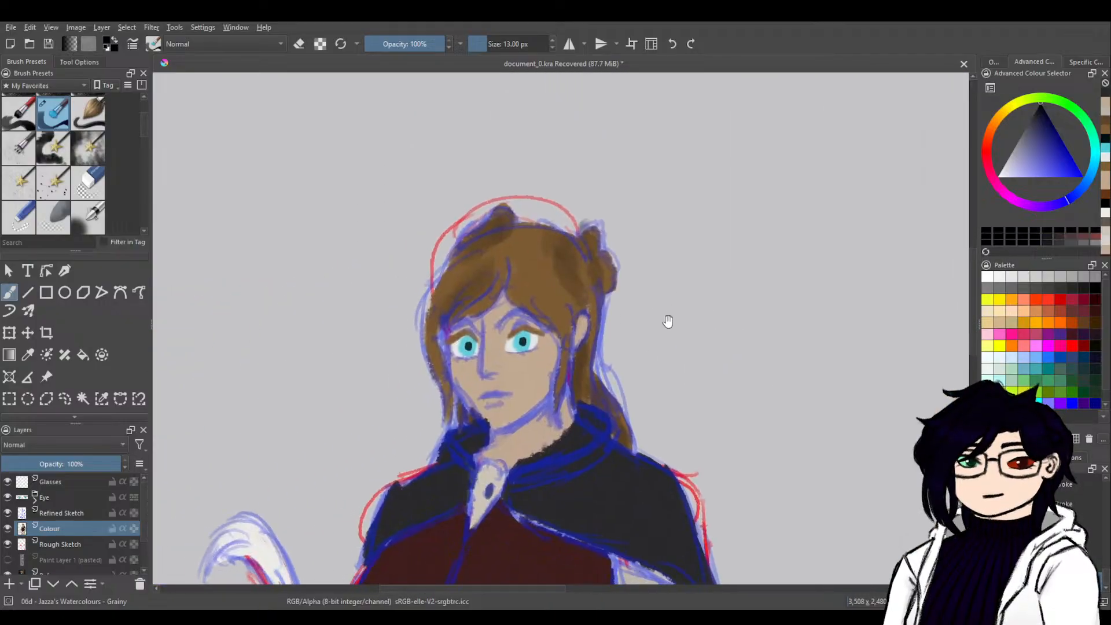
left_click(73, 482)
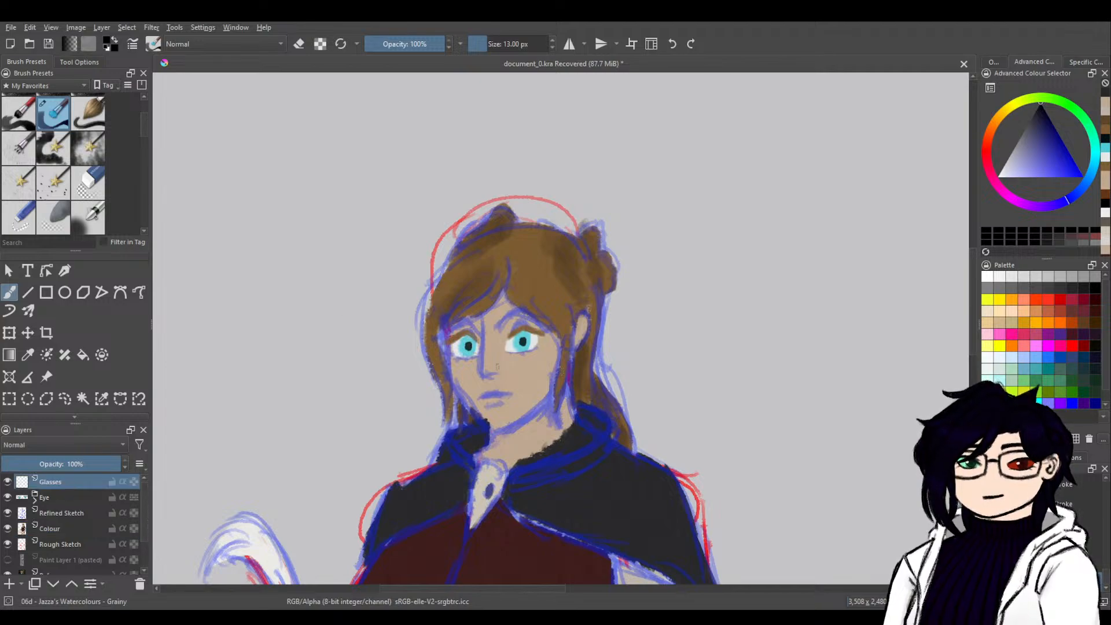
mouse_move(374, 347)
left_mouse_down()
mouse_move(350, 364)
mouse_move(354, 385)
mouse_move(364, 394)
mouse_move(387, 386)
mouse_move(393, 366)
mouse_move(365, 344)
mouse_move(393, 364)
mouse_move(391, 385)
mouse_move(370, 381)
mouse_move(360, 394)
mouse_move(349, 359)
mouse_move(373, 344)
mouse_move(350, 357)
mouse_move(351, 385)
mouse_move(373, 391)
mouse_move(395, 376)
mouse_move(389, 345)
mouse_move(366, 342)
mouse_move(349, 366)
mouse_move(374, 393)
mouse_move(395, 375)
mouse_move(396, 352)
mouse_move(369, 343)
mouse_move(352, 359)
left_mouse_up()
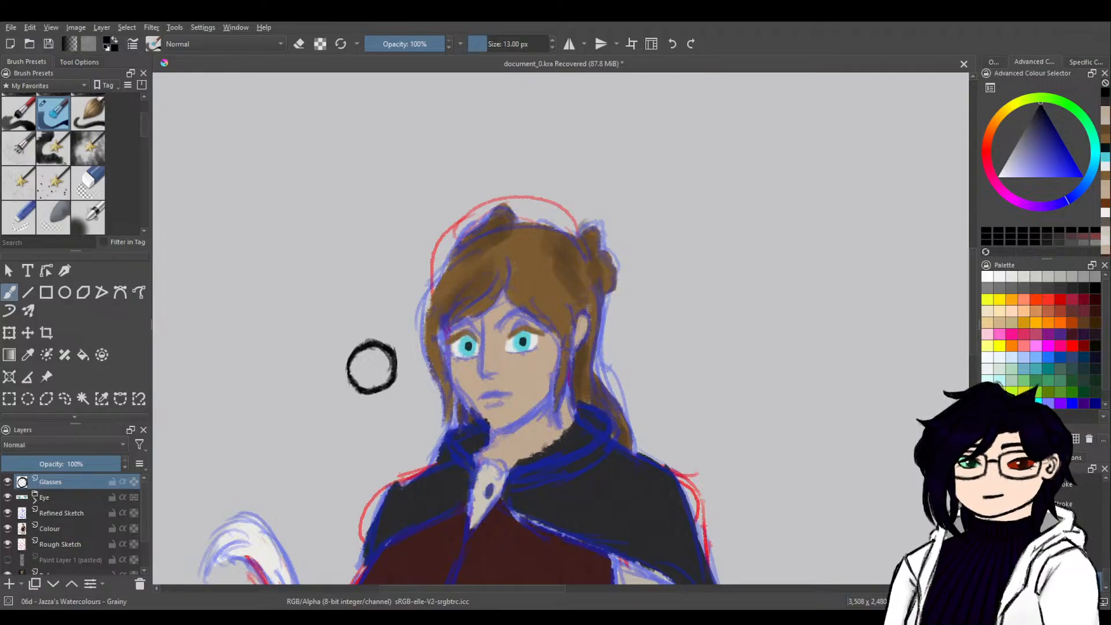
mouse_move(365, 346)
left_mouse_down()
mouse_move(350, 383)
mouse_move(370, 396)
left_mouse_up()
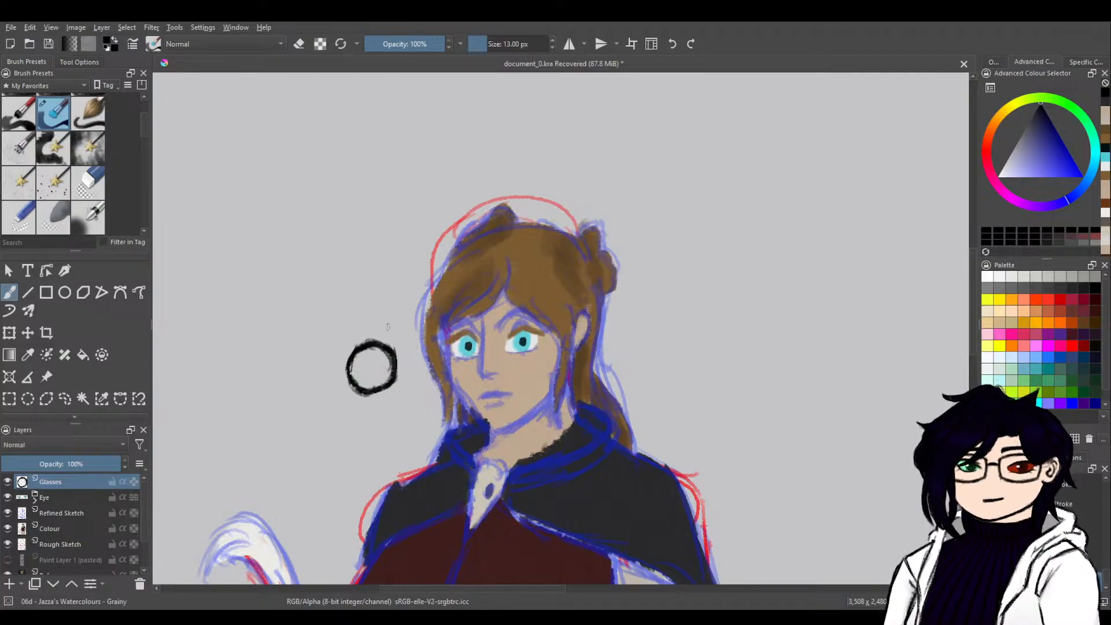
Move the lens frame over the eye nearer the ear and place a duplicate over the other eye, merged into the Glasses layer.
key("ctrl+t")
mouse_move(381, 383)
left_mouse_down()
mouse_move(541, 353)
mouse_move(532, 358)
left_mouse_up()
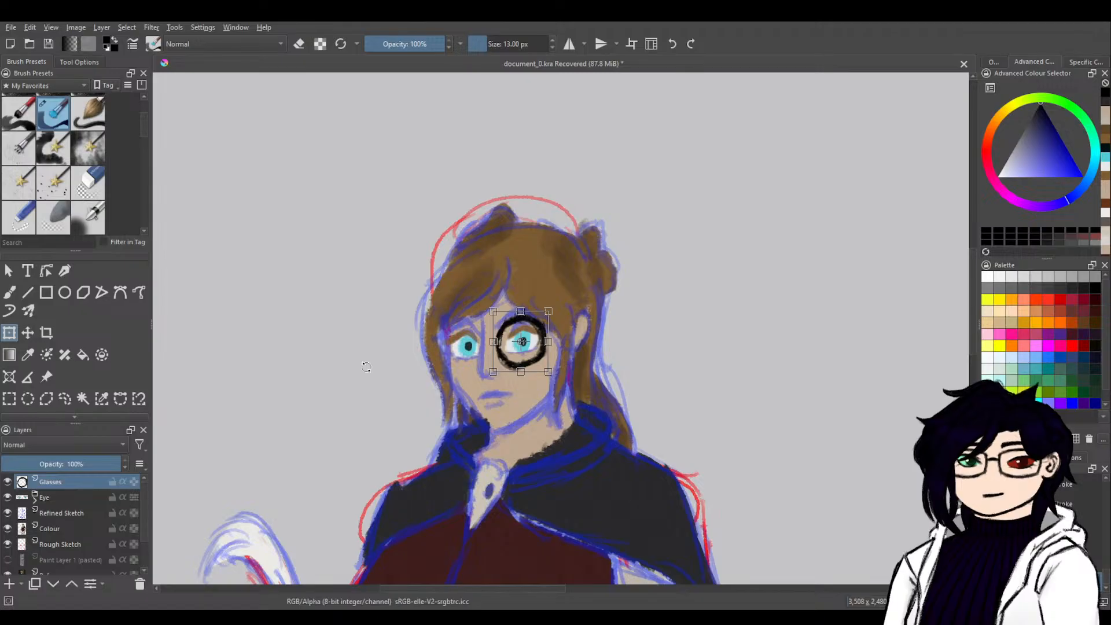
key("ctrl+j")
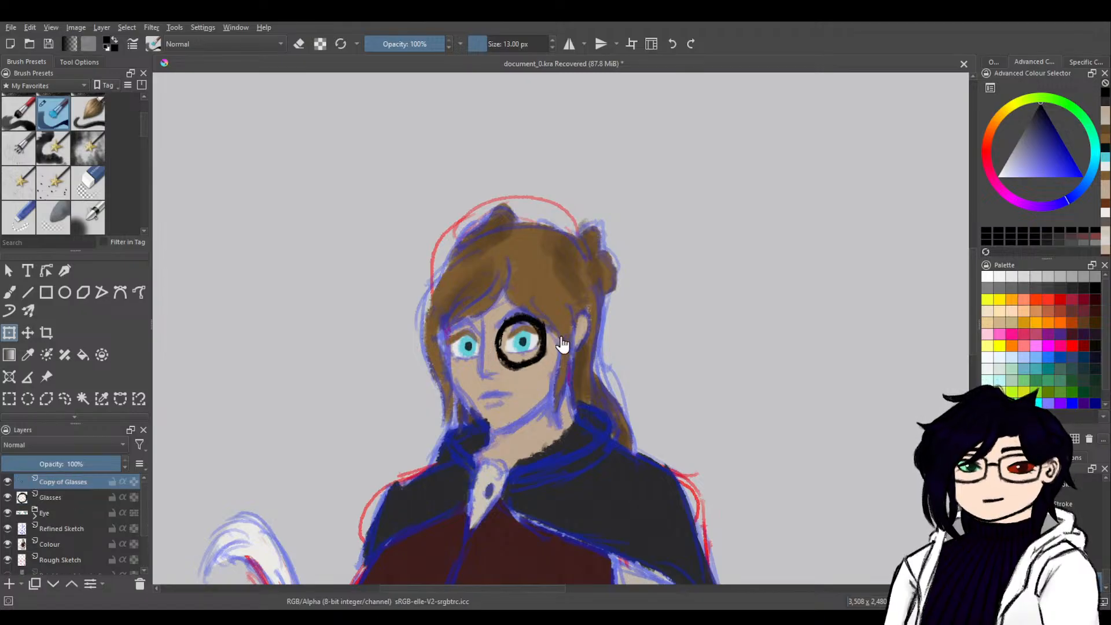
left_click_drag(530, 353, 432, 345)
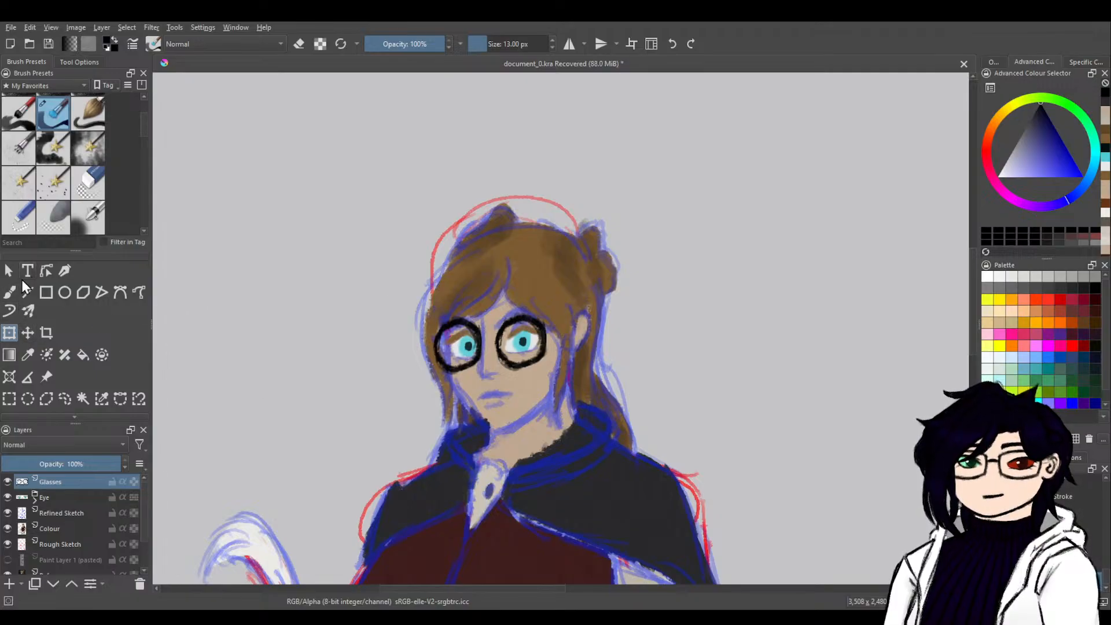
Paint the black bridge between the two lens frames and the temple arm running back to the ear.
key("b")
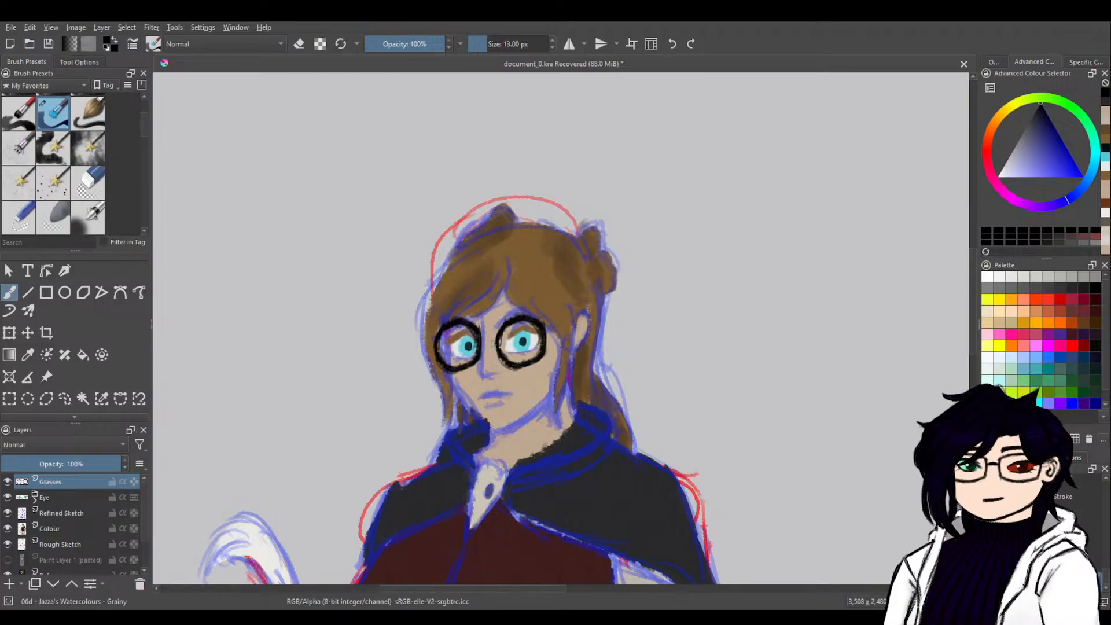
left_click_drag(496, 343, 482, 342)
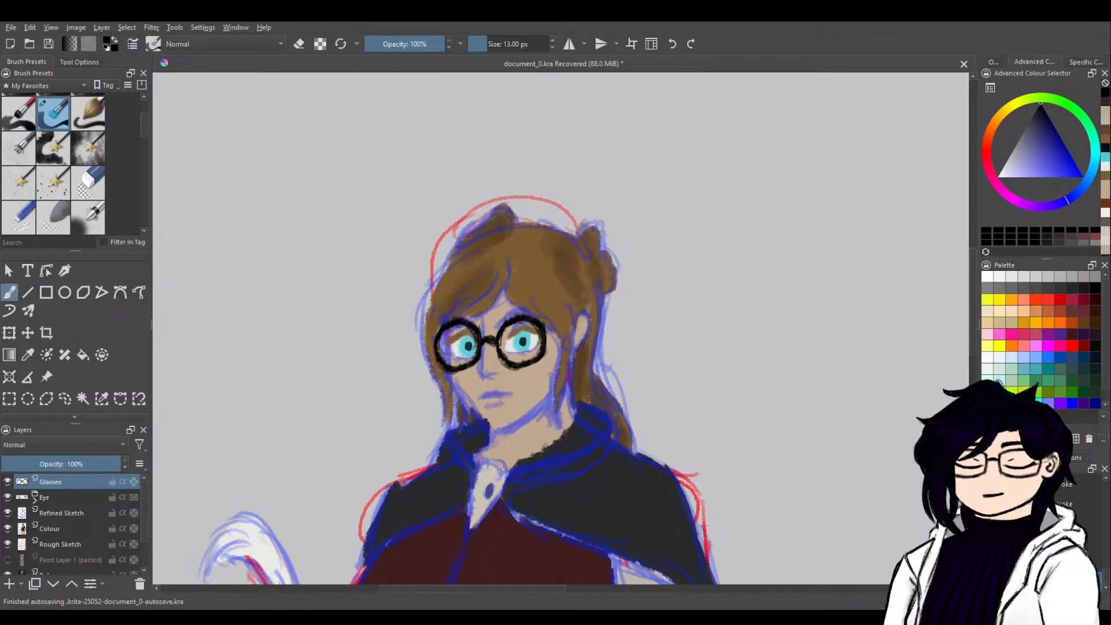
left_click_drag(545, 336, 576, 317)
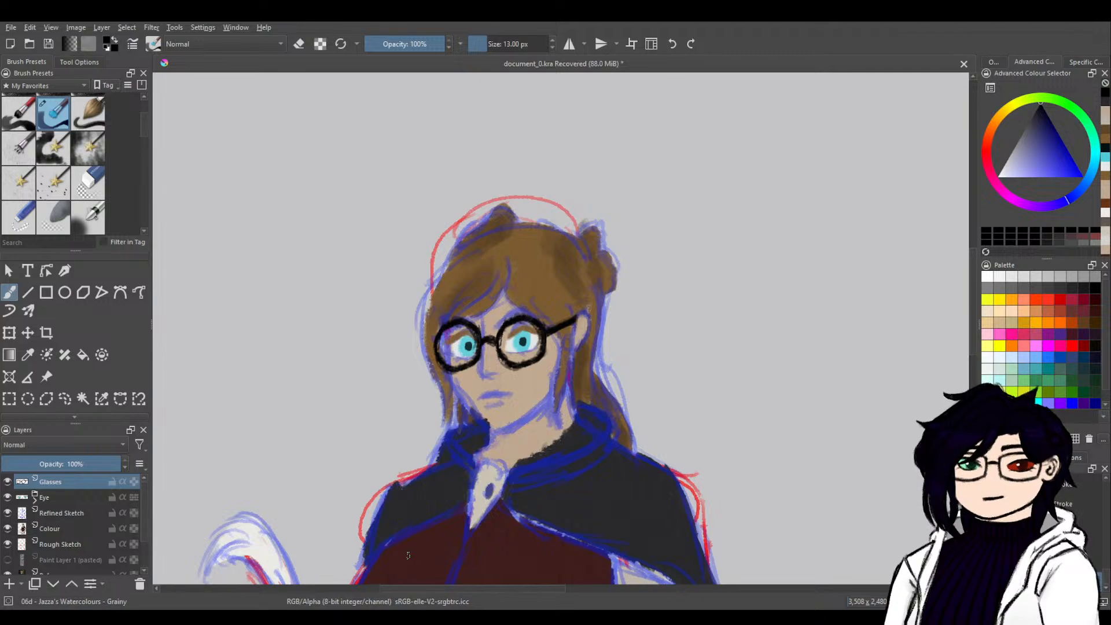
Add a new paint layer between Glasses and the Eye group, and rename the Pupil 2 layer as Pupil.
left_click(8, 583)
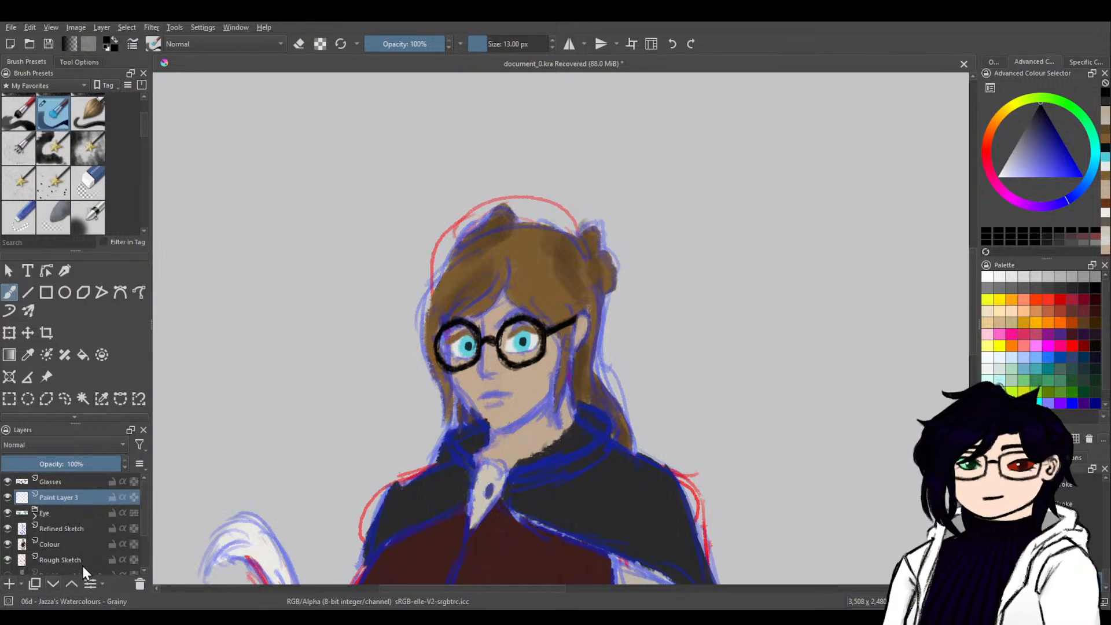
left_click(35, 515)
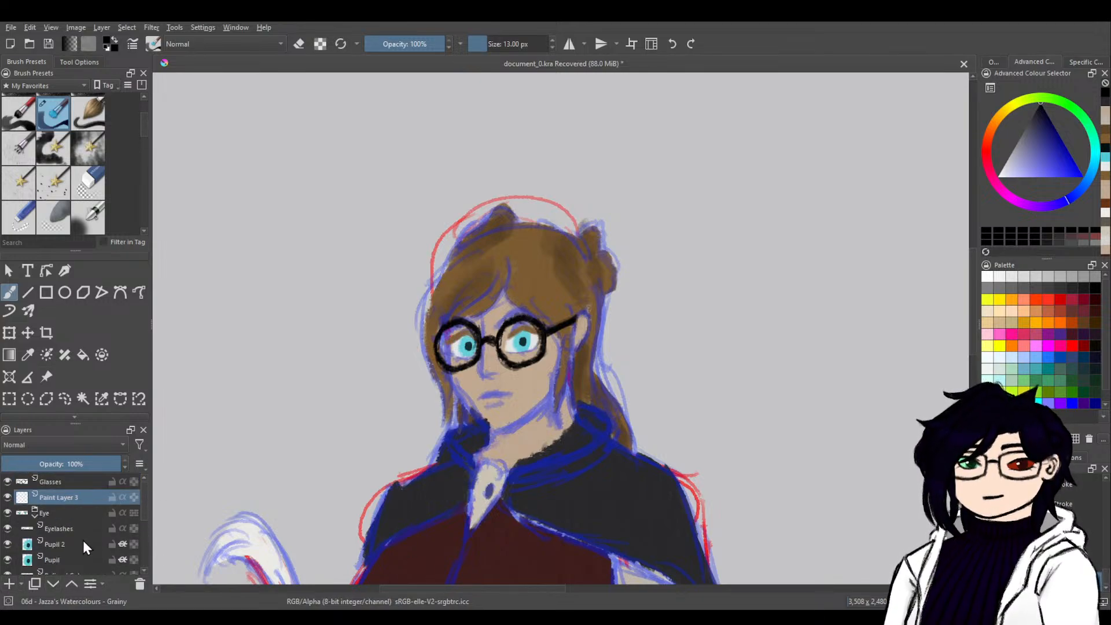
scroll(141, 508, "down", 1)
double_click(79, 521)
key("Return")
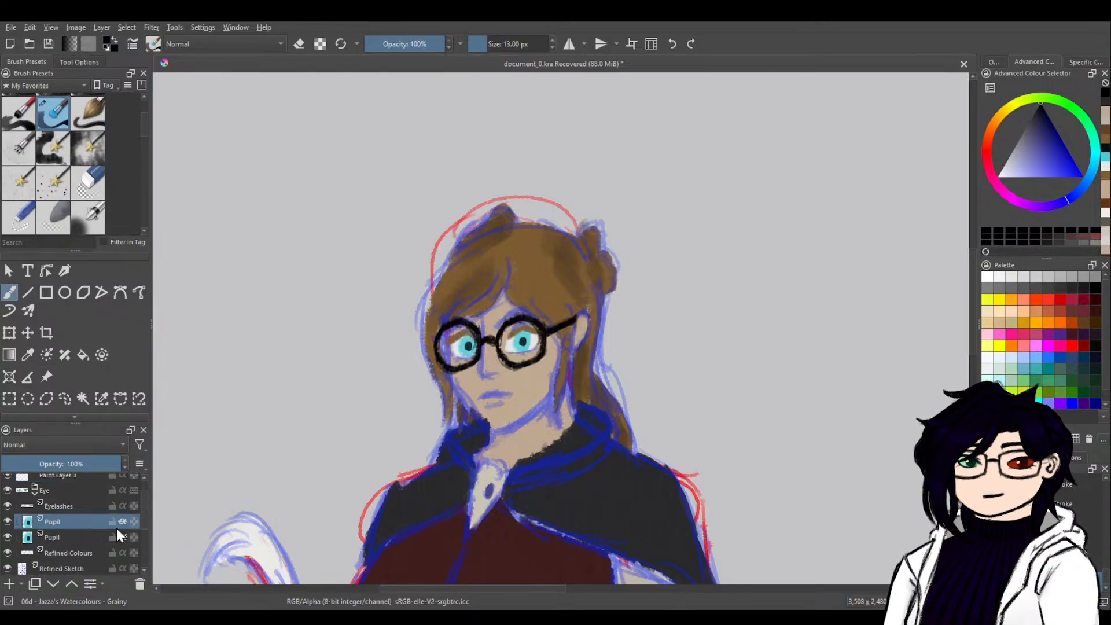
scroll(139, 510, "up", 1)
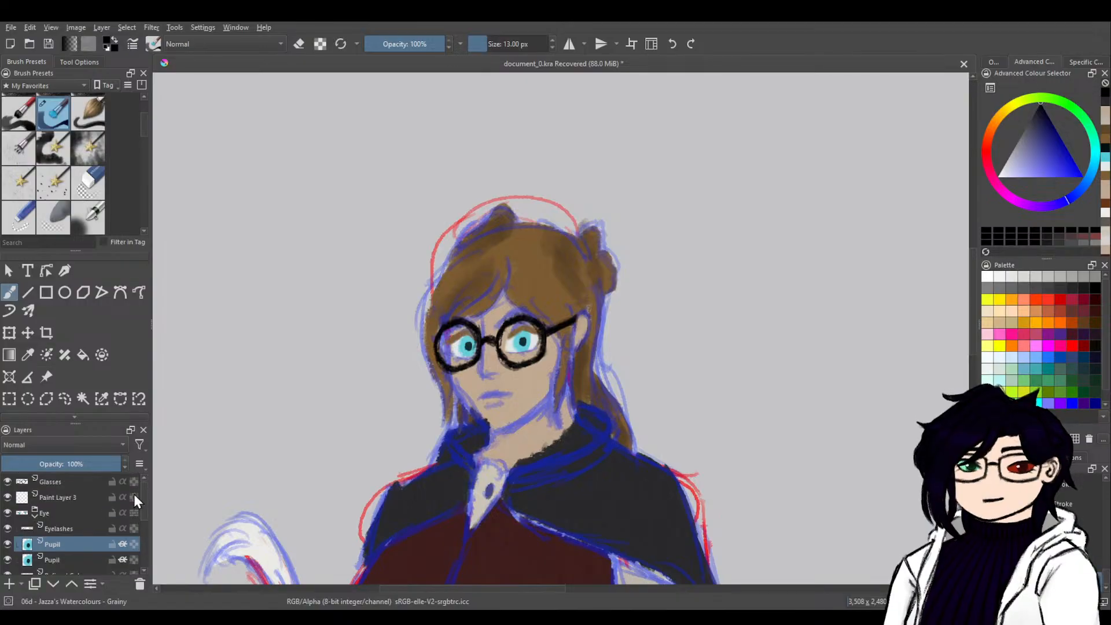
Rename the new paint layer beneath Glasses as Lenses.
left_click(78, 497)
double_click(82, 498)
type("Lenses")
key("Return")
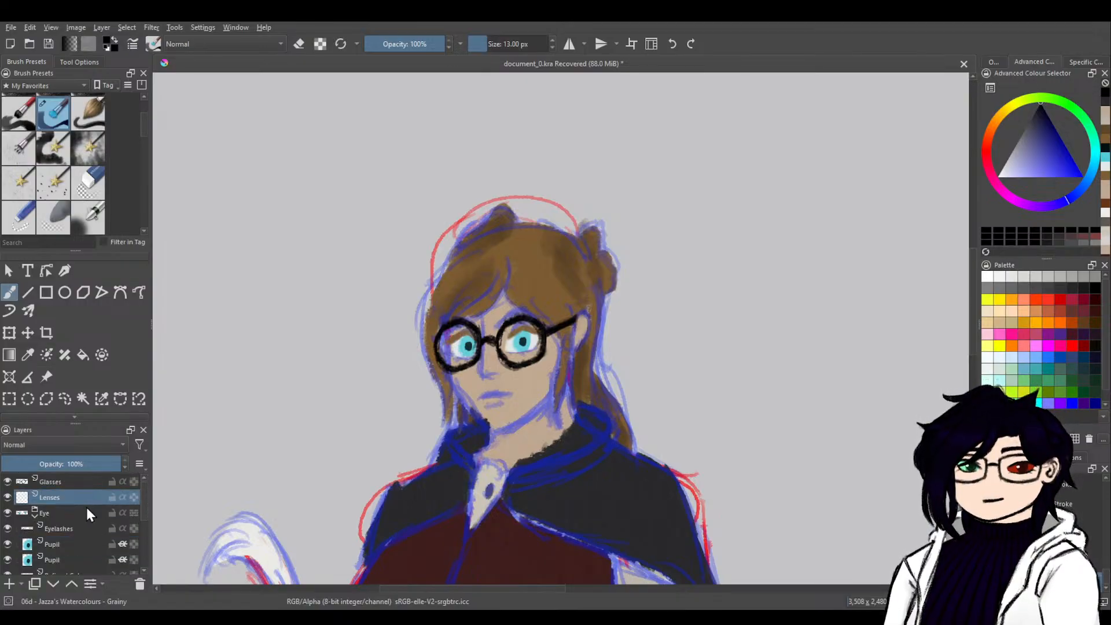
Fill both lenses with white using a 55 px brush on the Lenses layer, and lower that layer's opacity to 28%.
left_click_drag(1021, 166, 998, 175)
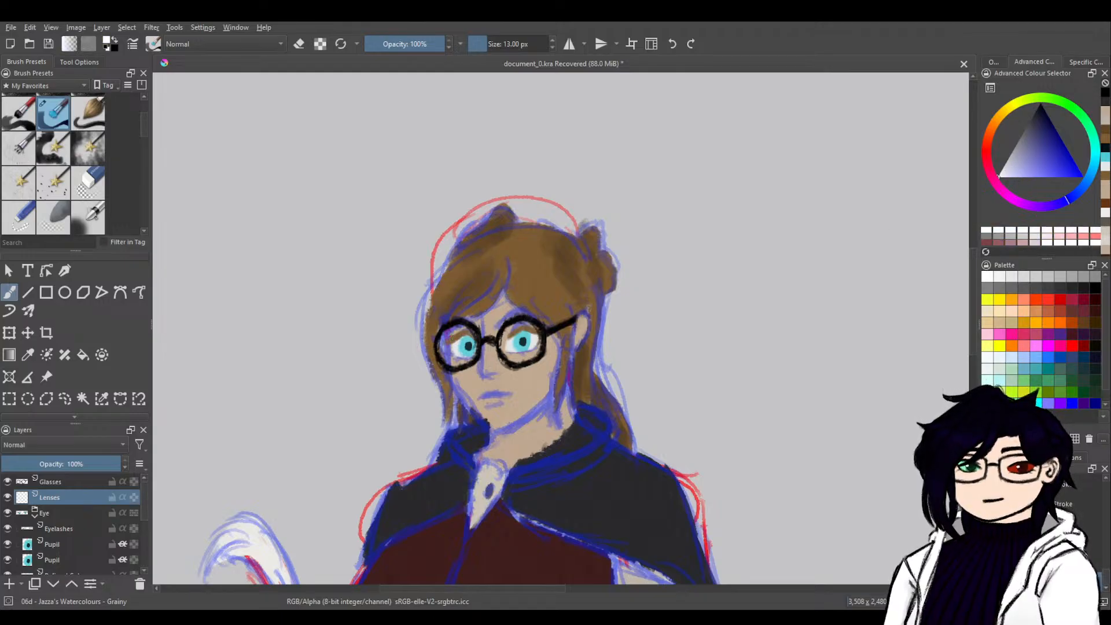
left_click(506, 44)
left_click(553, 48)
left_click(553, 49)
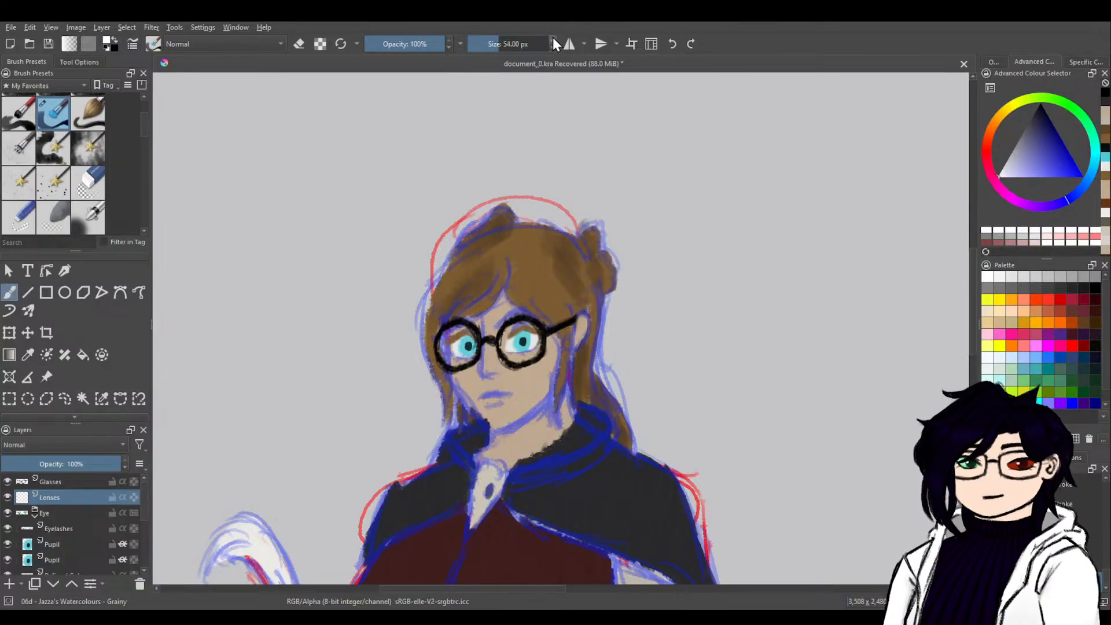
mouse_move(454, 346)
left_mouse_down()
mouse_move(450, 333)
mouse_move(446, 353)
mouse_move(444, 339)
mouse_move(469, 348)
mouse_move(452, 353)
mouse_move(448, 340)
mouse_move(464, 347)
mouse_move(446, 347)
mouse_move(450, 335)
mouse_move(463, 336)
mouse_move(454, 347)
mouse_move(517, 336)
mouse_move(519, 350)
mouse_move(510, 335)
mouse_move(525, 347)
left_mouse_up()
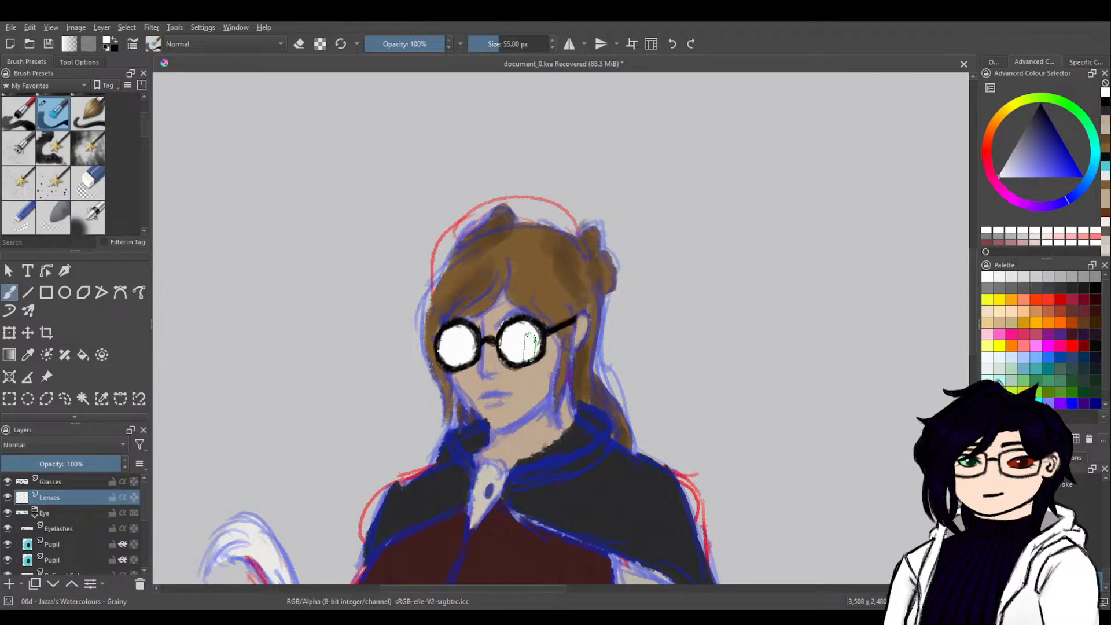
left_click_drag(115, 463, 41, 470)
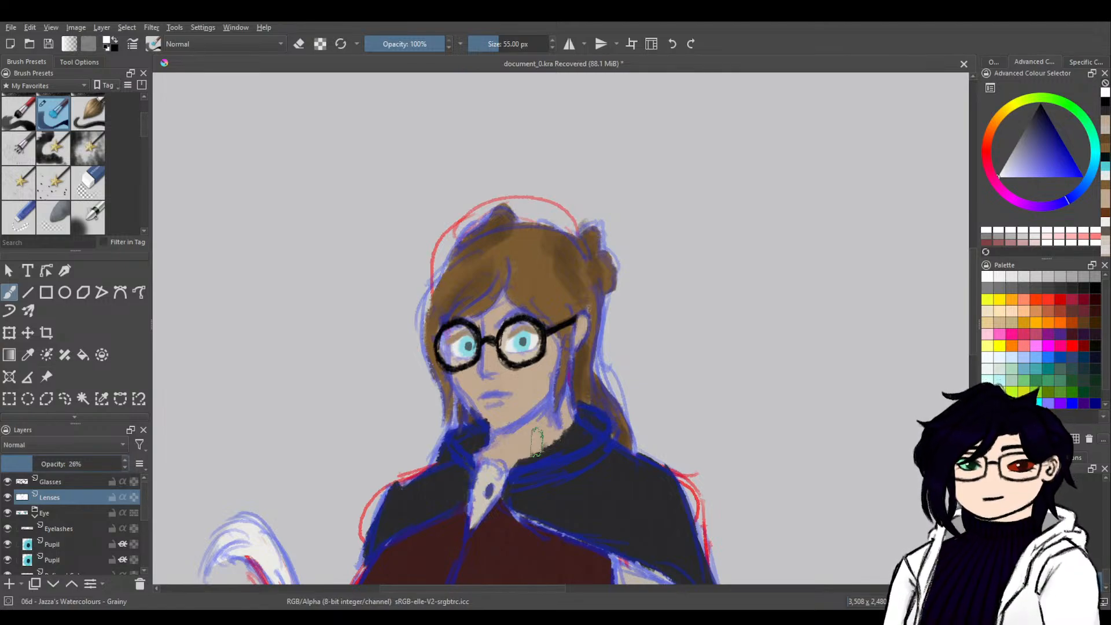
Sample the waistcoat's dark red and touch up its side edge next to the bent arm on the Colour layer.
left_click_drag(678, 544, 650, 340)
left_click_drag(699, 465, 675, 360)
left_click(471, 348, "ctrl")
left_click_drag(145, 514, 141, 545)
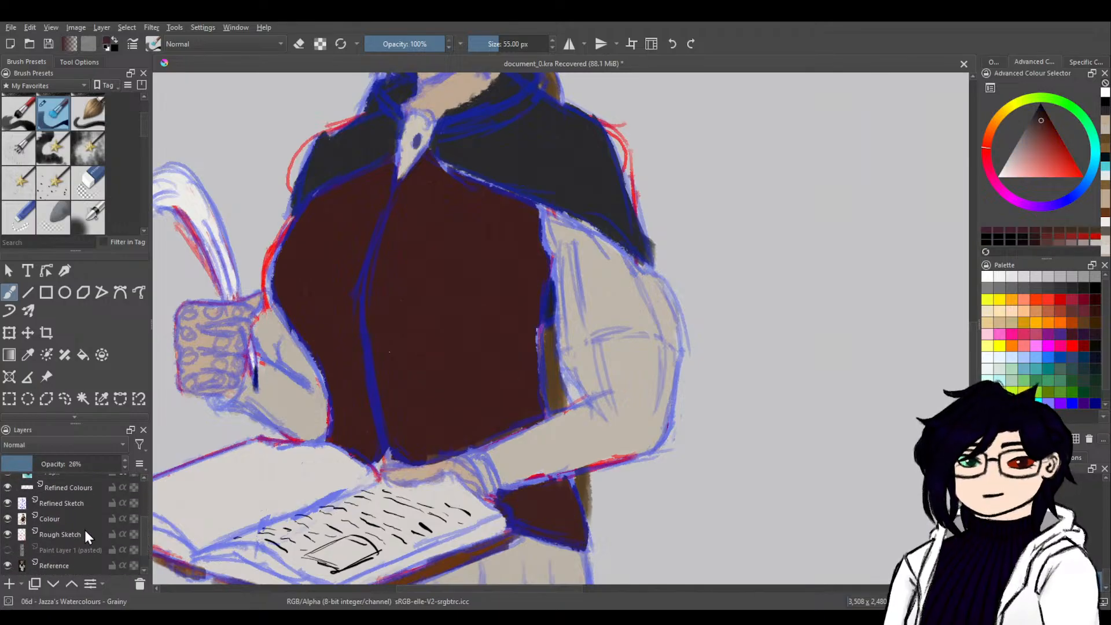
left_click(78, 519)
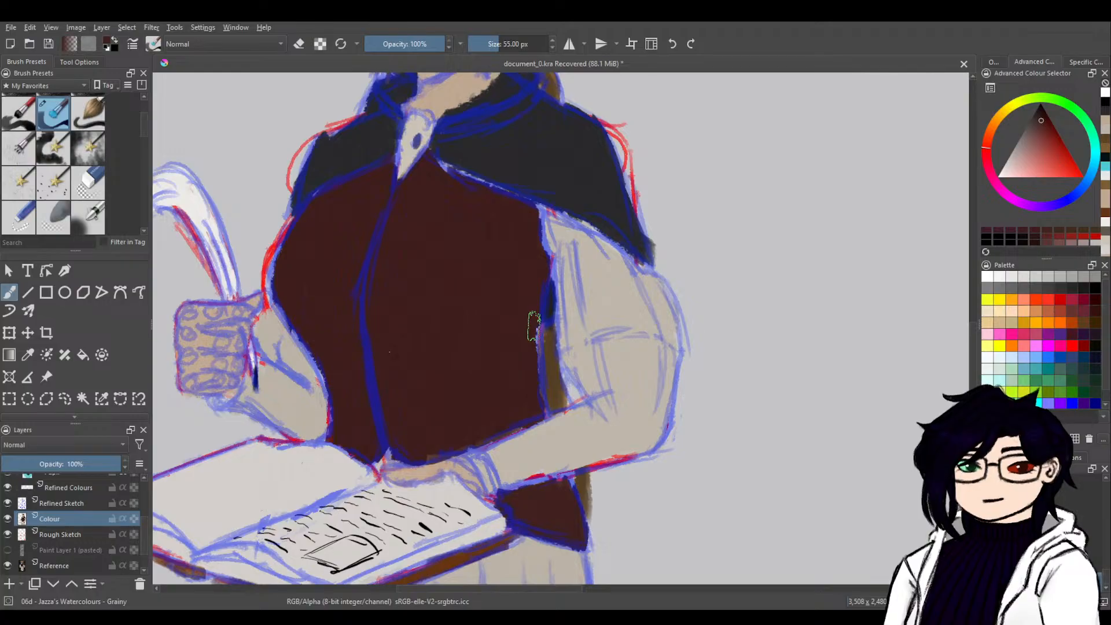
left_click_drag(533, 324, 536, 394)
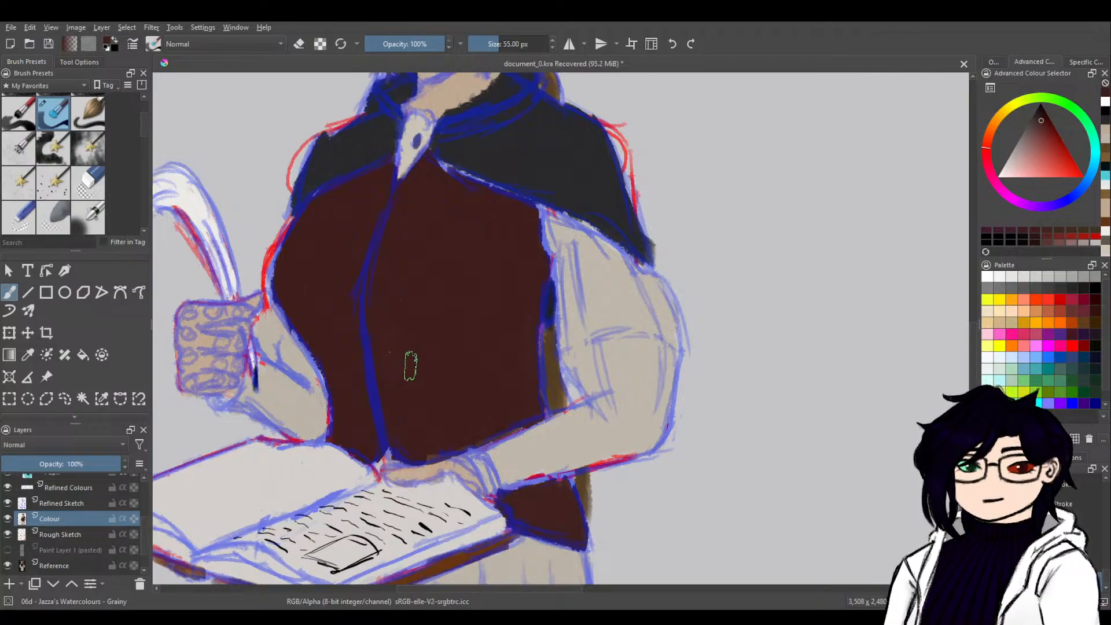
Collapse the Eye group and briefly hide the Refined Sketch layer to check the colours underneath.
left_click_drag(471, 404, 595, 303)
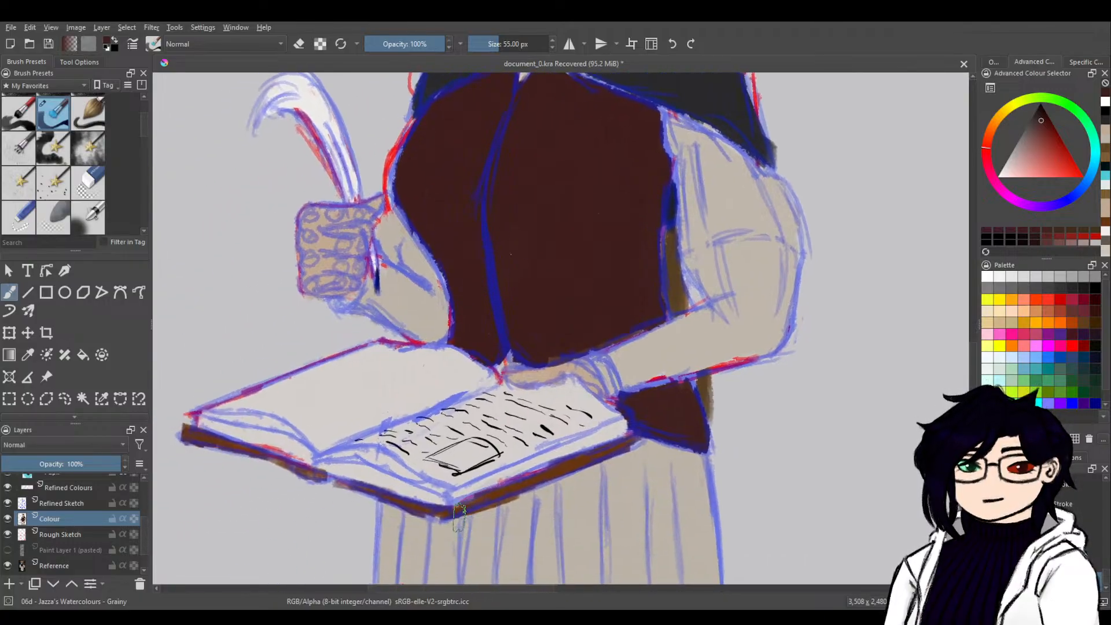
scroll(32, 508, "up", 5)
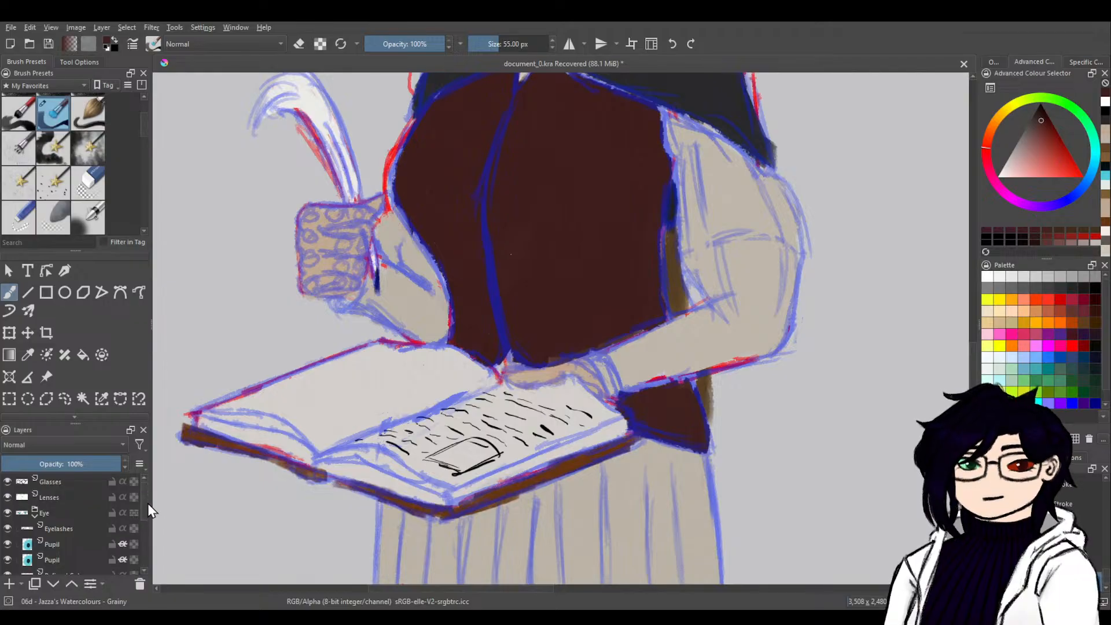
scroll(145, 509, "down", 1)
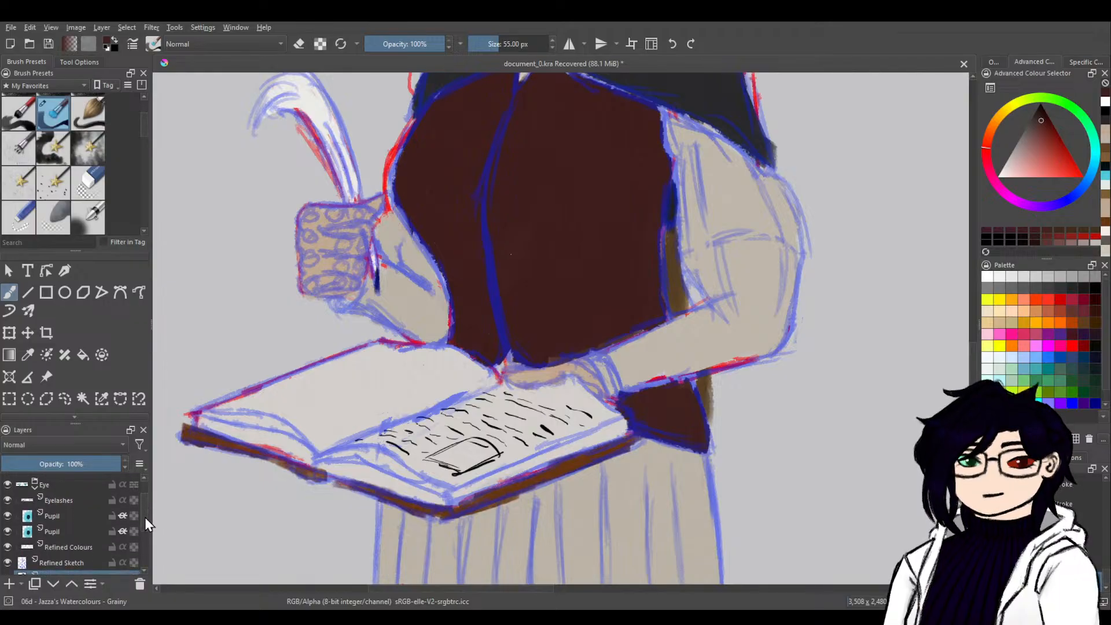
left_click(34, 486)
left_click(8, 502)
left_click(7, 502)
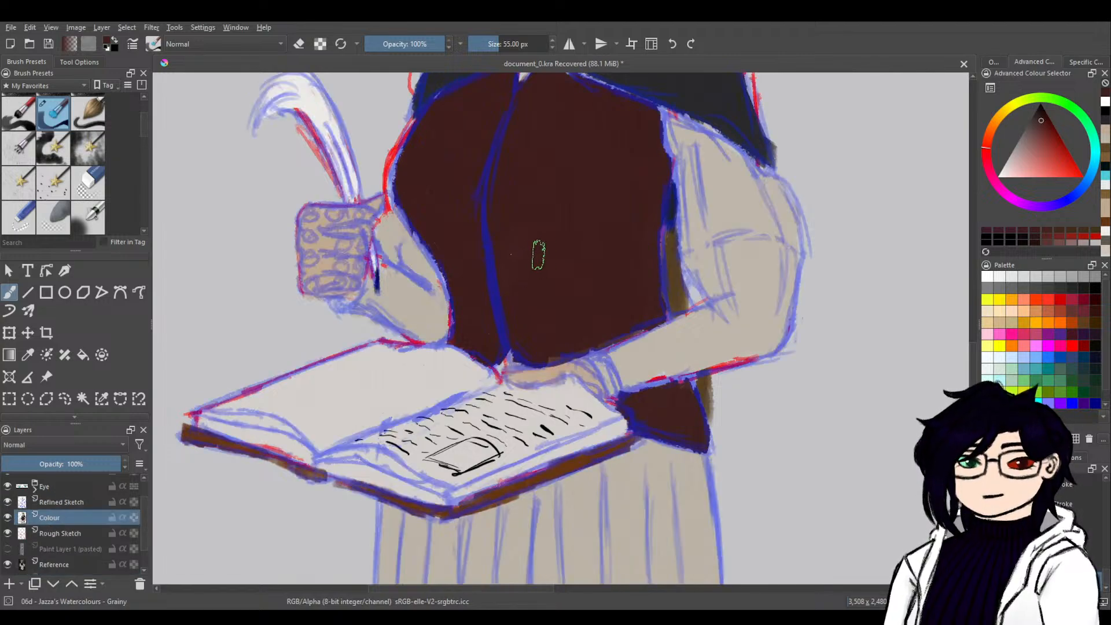
left_click(553, 40)
left_click(553, 40)
left_click(553, 40)
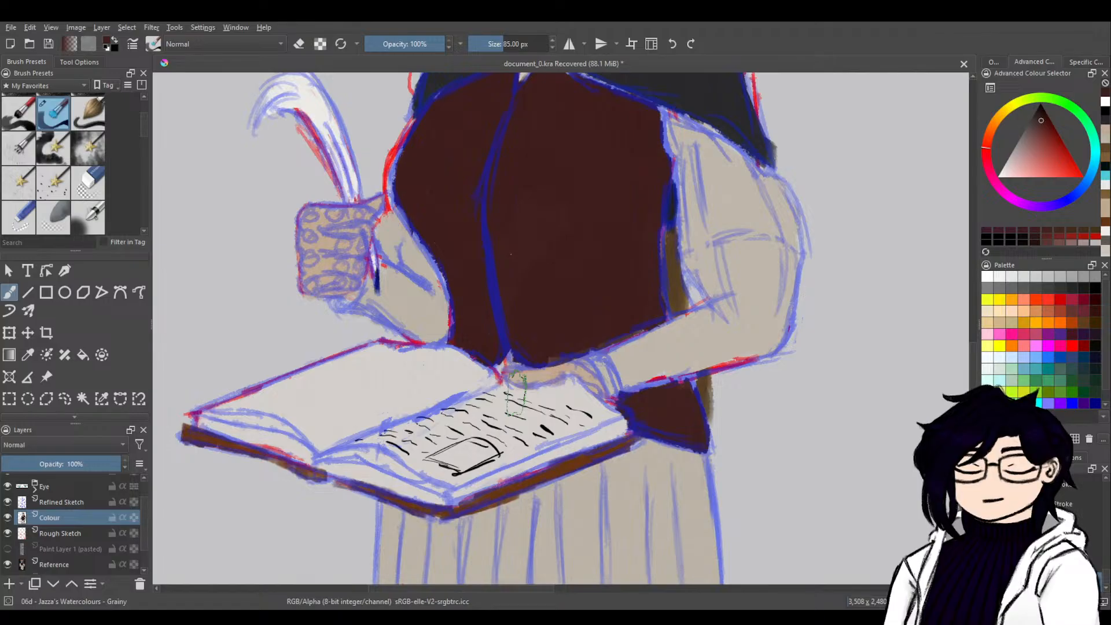
left_click(23, 219)
left_click(88, 113)
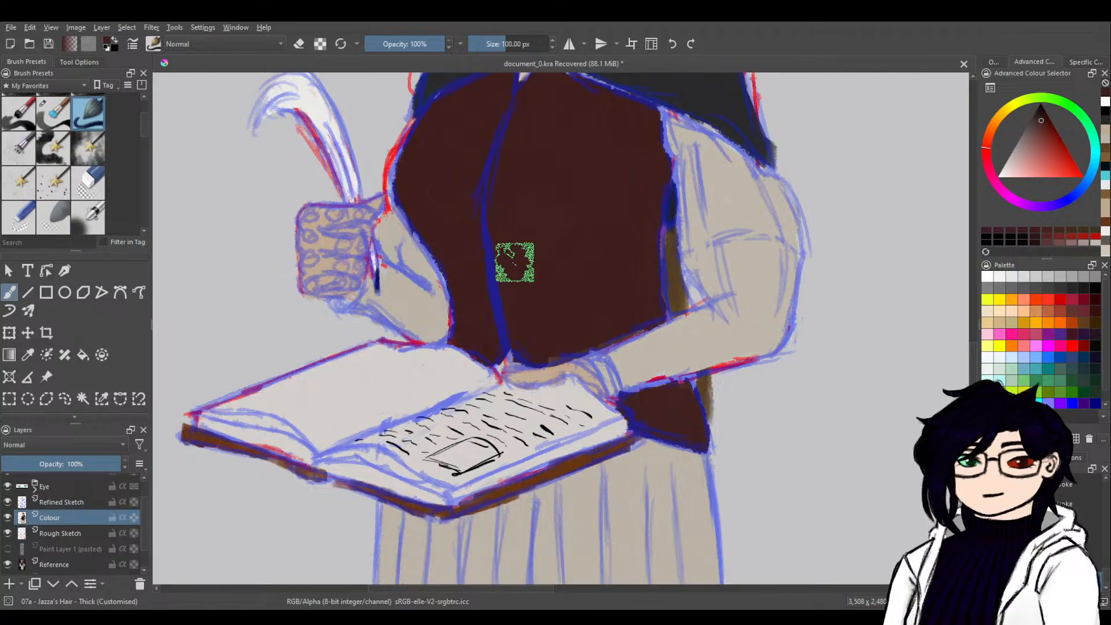
left_click(53, 112)
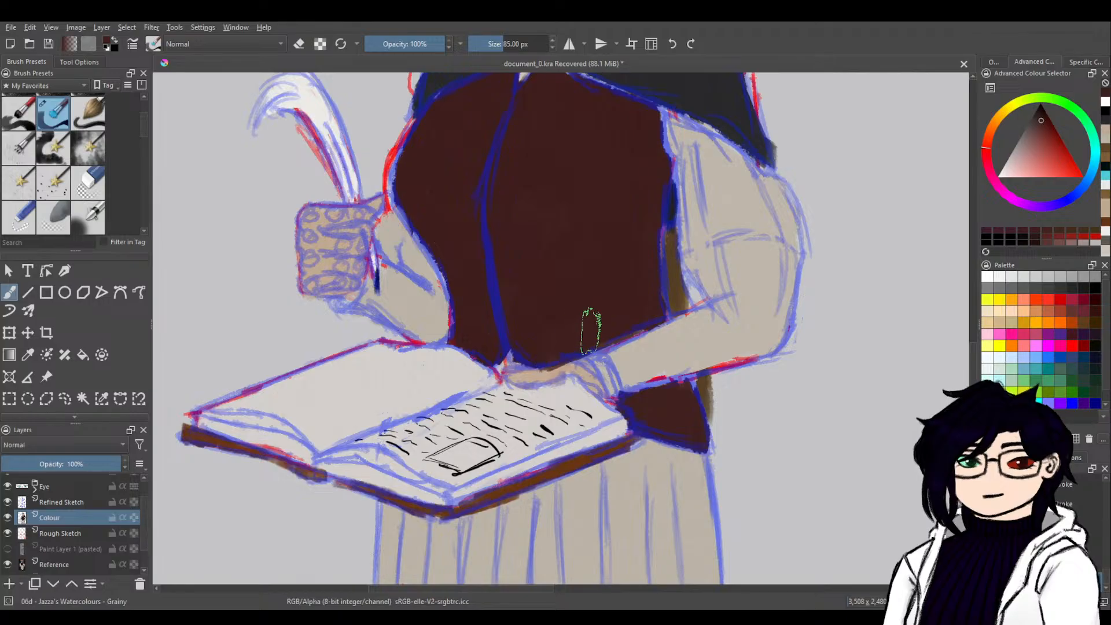
left_click(553, 49)
left_click(553, 48)
left_click(553, 49)
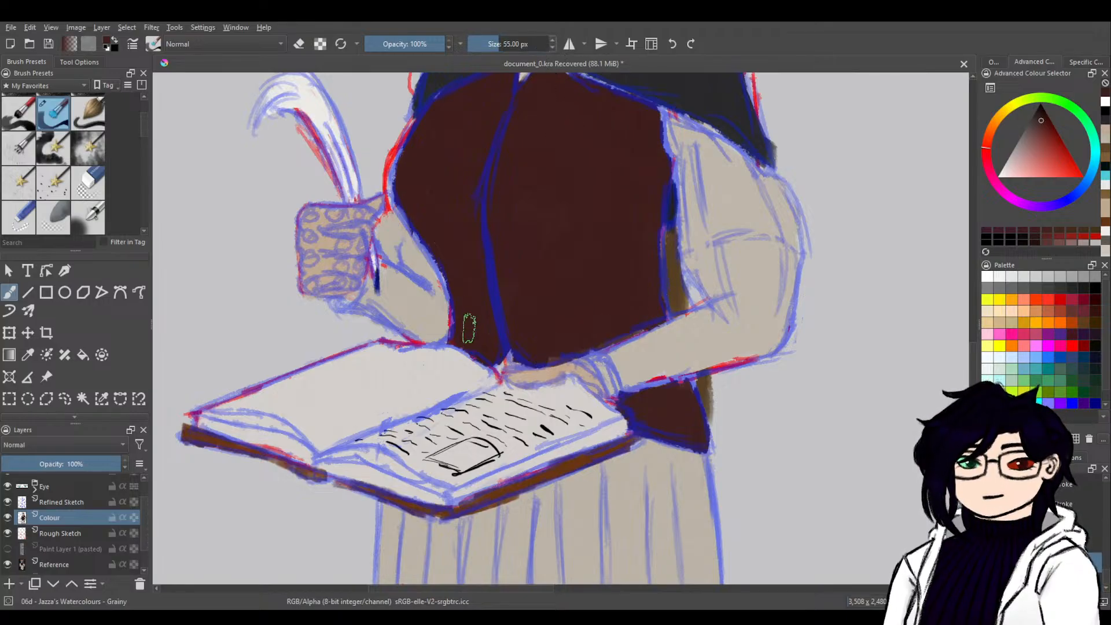
With a 25 px brush, touch up the waistcoat's lower edge in dark red and the skirt beneath its hem in beige.
left_click(617, 495, "ctrl")
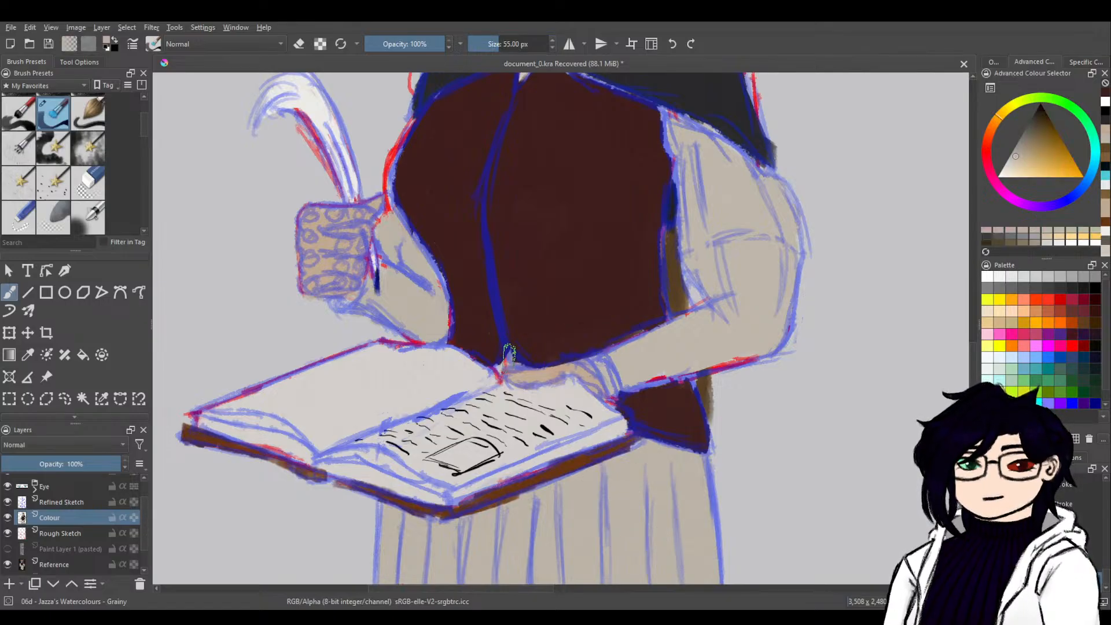
left_click(552, 49)
left_click(554, 49)
left_click(553, 49)
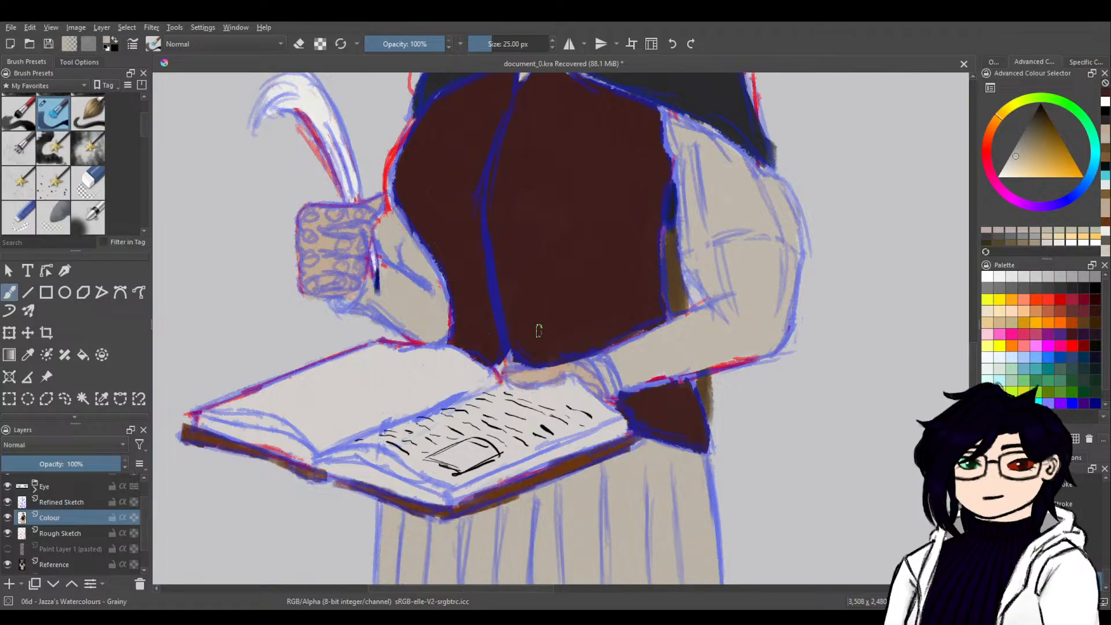
left_click(550, 315, "ctrl")
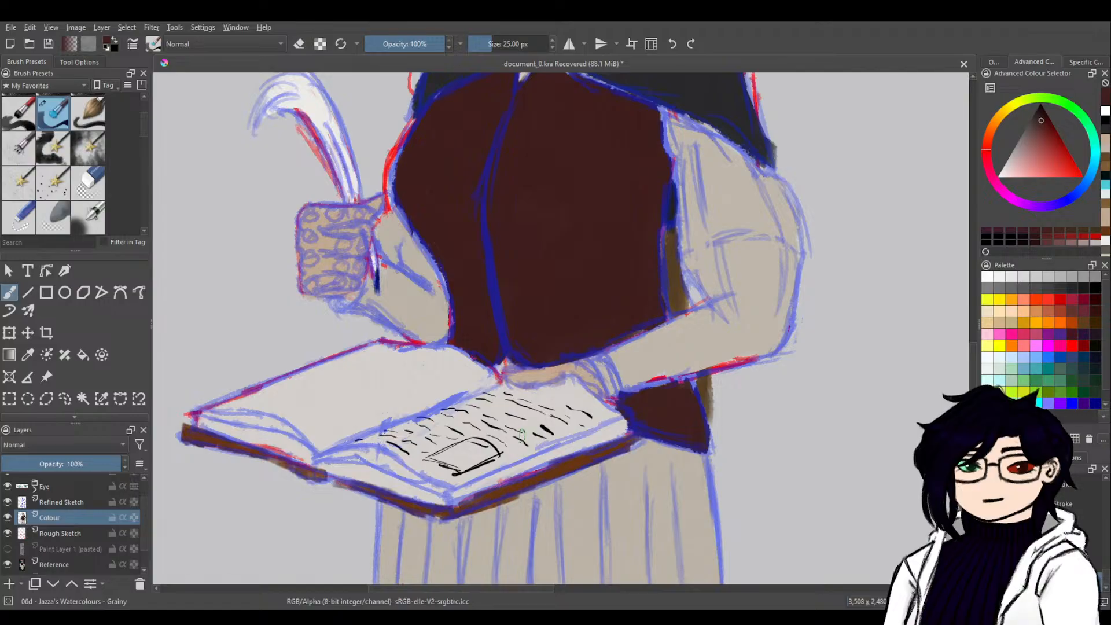
left_click(701, 481, "ctrl")
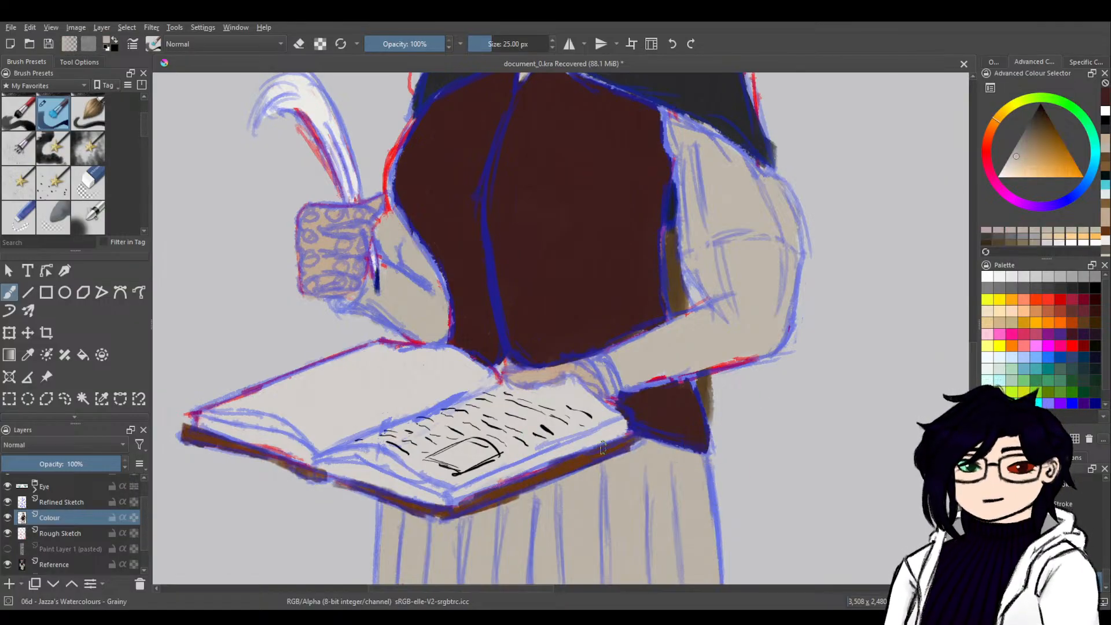
left_click_drag(645, 446, 626, 454)
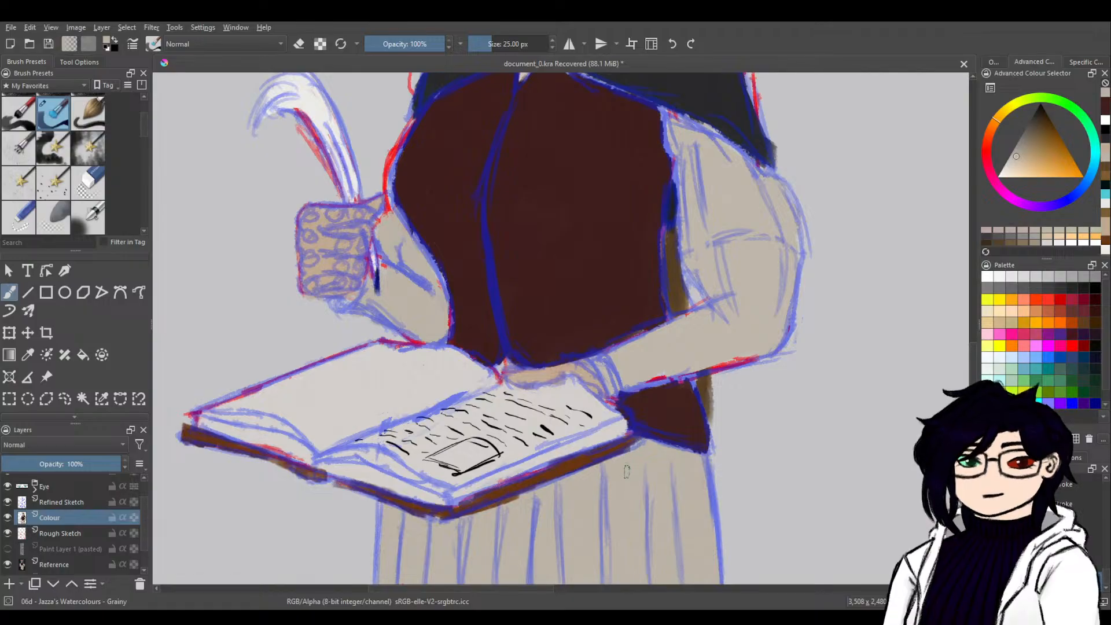
Examine the whole coloured figure against the reference image, from the head down to the skirt.
mouse_move(763, 276)
left_mouse_down()
mouse_move(734, 456)
mouse_move(749, 334)
left_mouse_up()
mouse_move(767, 376)
left_mouse_down()
mouse_move(770, 343)
mouse_move(712, 422)
mouse_move(769, 509)
left_mouse_up()
mouse_move(754, 405)
left_mouse_down()
mouse_move(731, 430)
mouse_move(612, 421)
mouse_move(618, 508)
left_mouse_up()
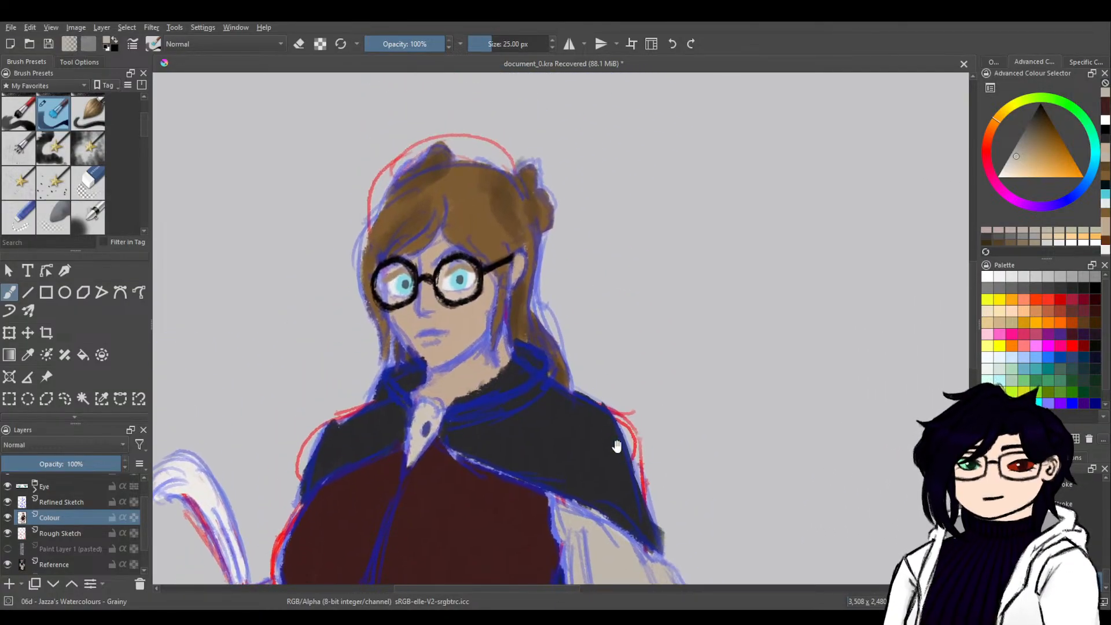
scroll(618, 508, "down", 5)
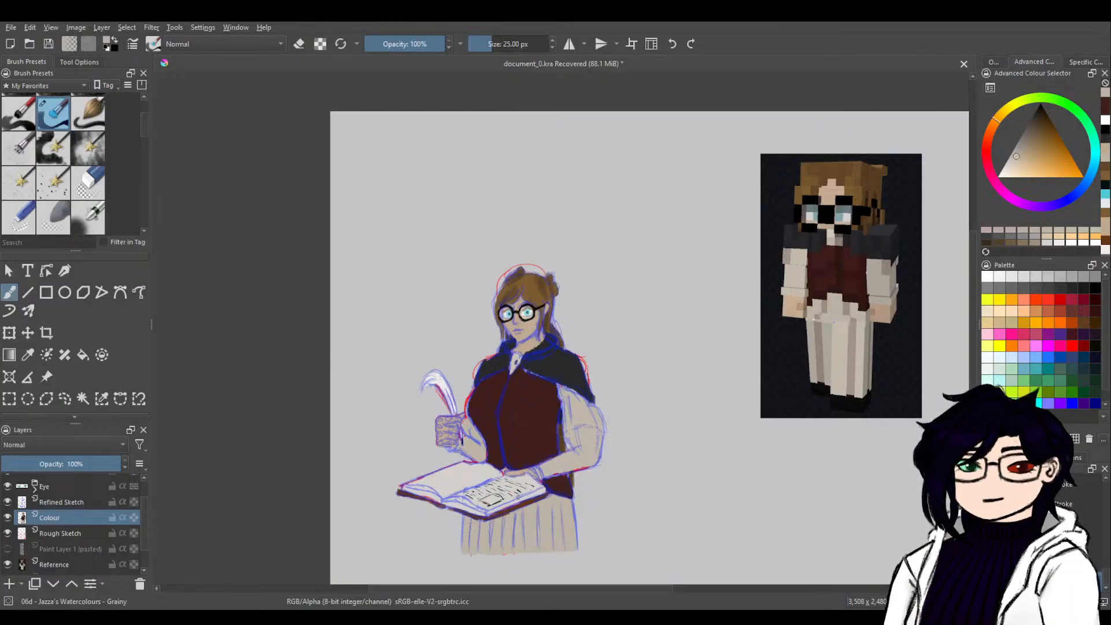
key("ctrl+plus")
key("ctrl+plus")
left_click_drag(693, 430, 709, 387)
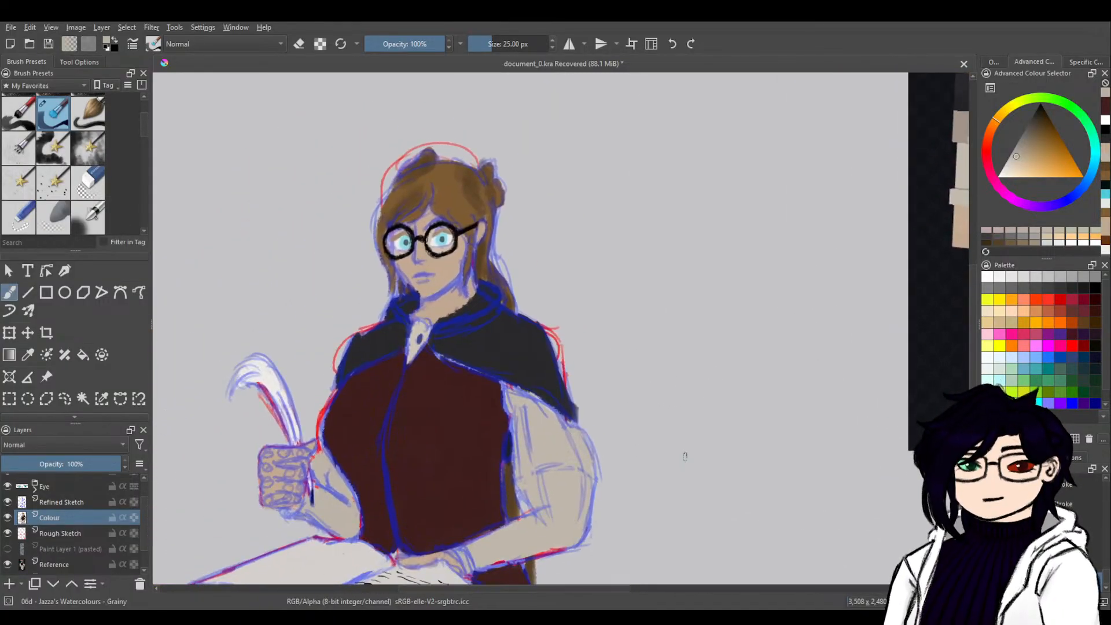
left_click_drag(633, 561, 695, 352)
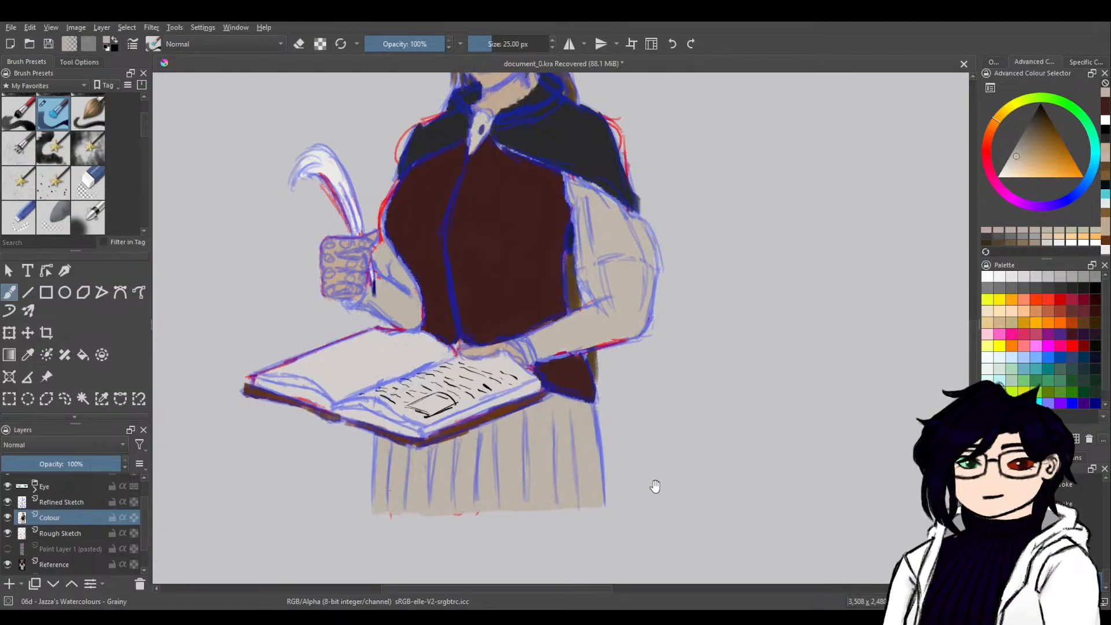
Sample the sleeve's beige and paint it along the lower edge of the bent forearm over the red sketch line.
key("ctrl+plus")
key("ctrl+plus")
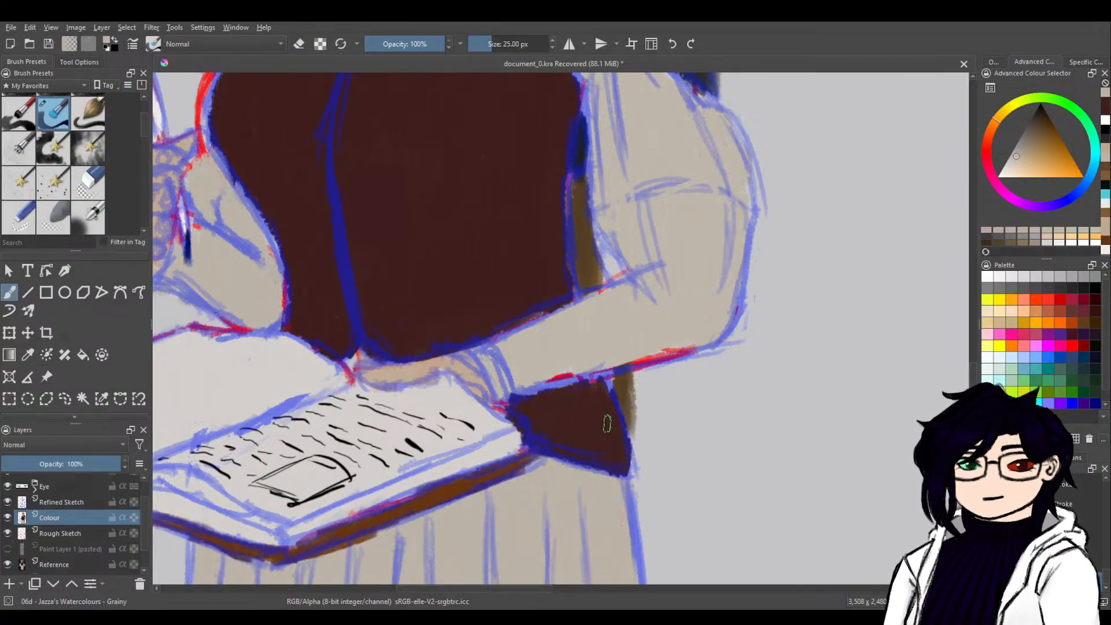
left_click(613, 340, "ctrl")
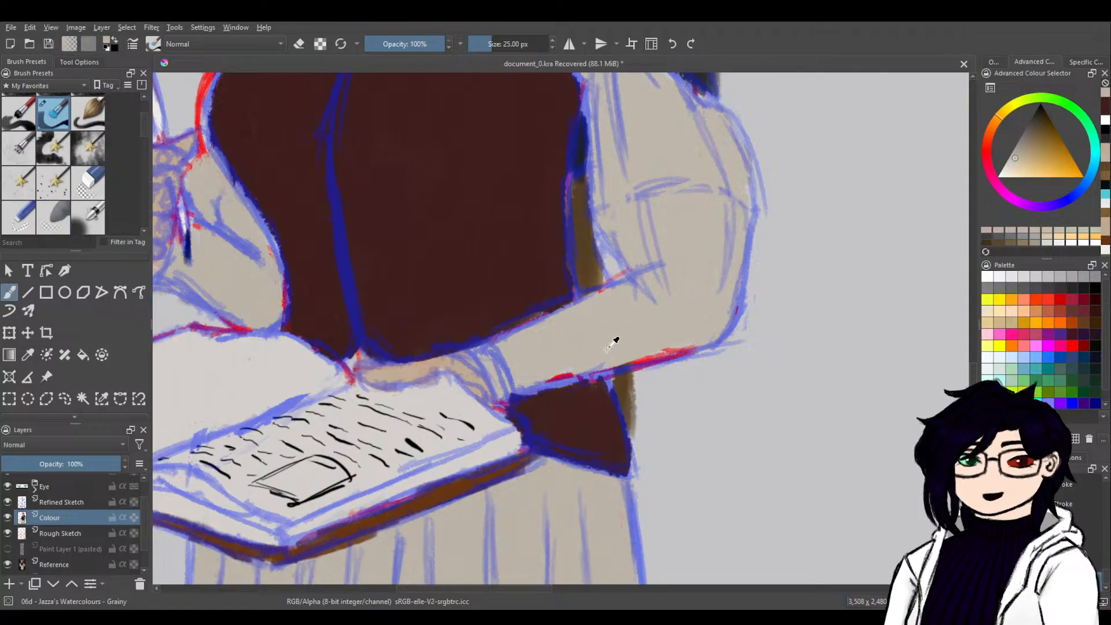
left_click_drag(541, 374, 514, 388)
mouse_move(673, 346)
left_mouse_down()
mouse_move(616, 359)
mouse_move(693, 340)
mouse_move(618, 354)
left_mouse_up()
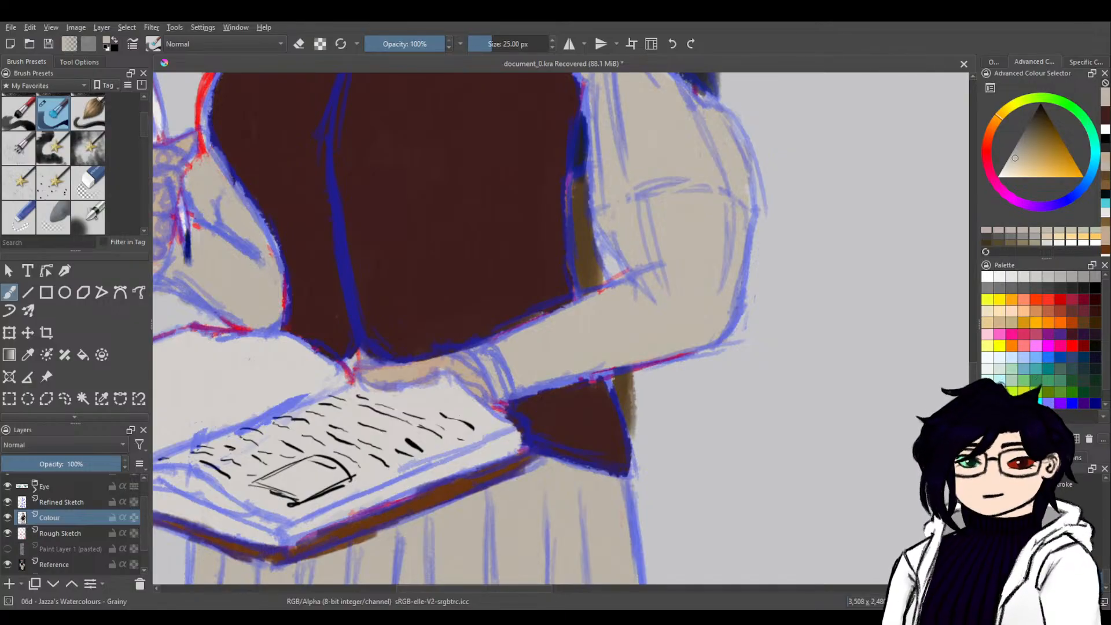
Toggle the Refined Sketch, Colour, Rough Sketch and Reference layers over the reference image to trace its stray marks, and return to the face.
left_click_drag(803, 252, 746, 594)
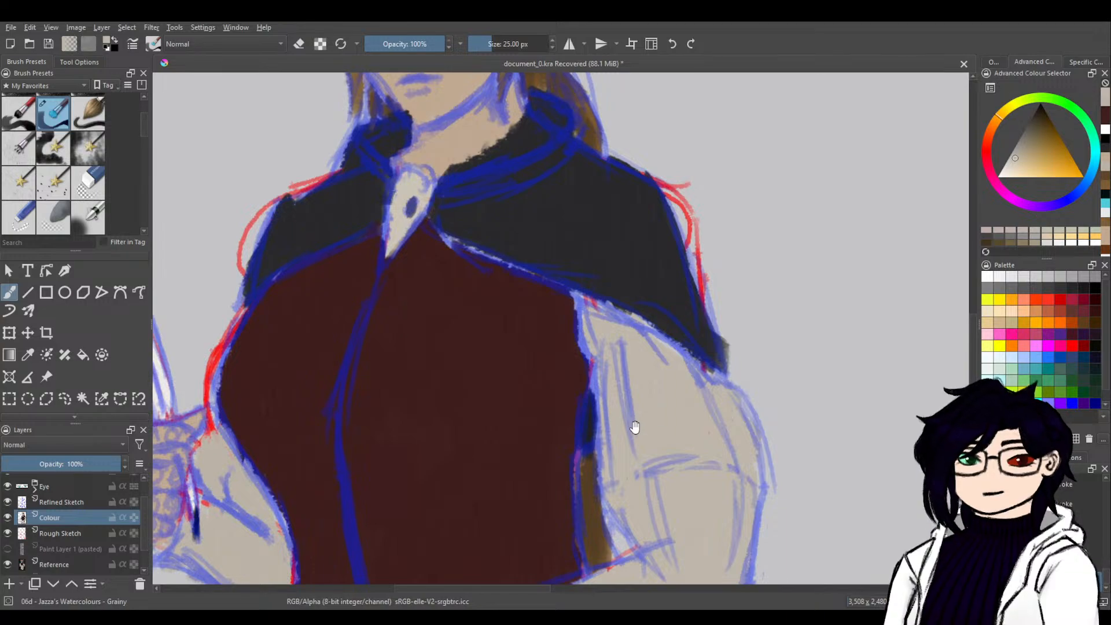
left_click_drag(796, 459, 735, 384)
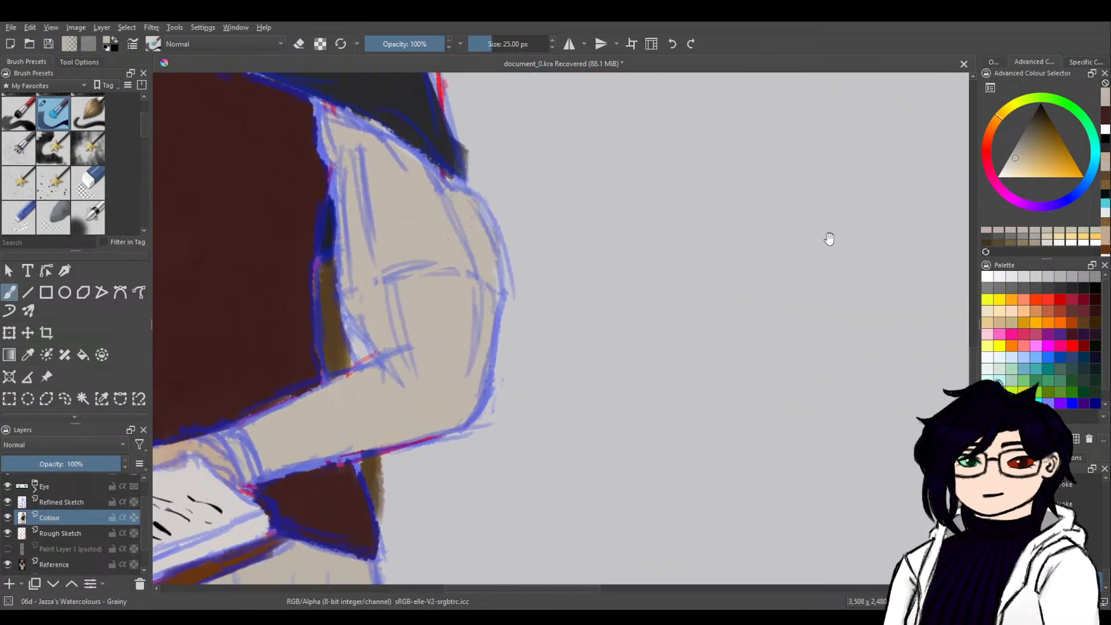
mouse_move(832, 302)
left_mouse_down()
mouse_move(727, 347)
mouse_move(519, 502)
left_mouse_up()
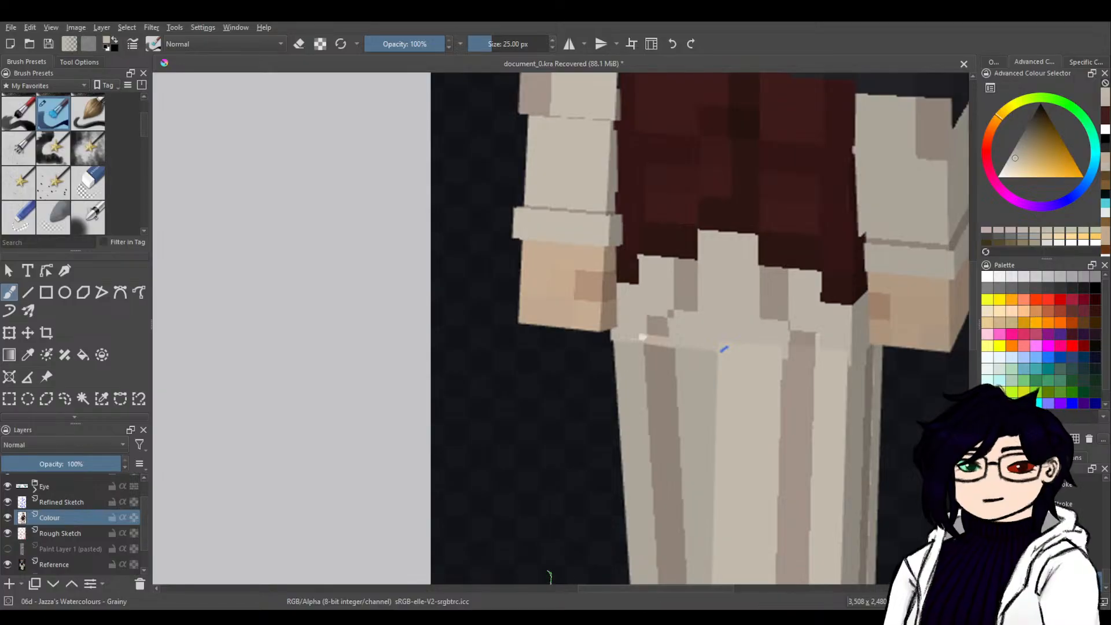
left_click(7, 502)
left_click(7, 502)
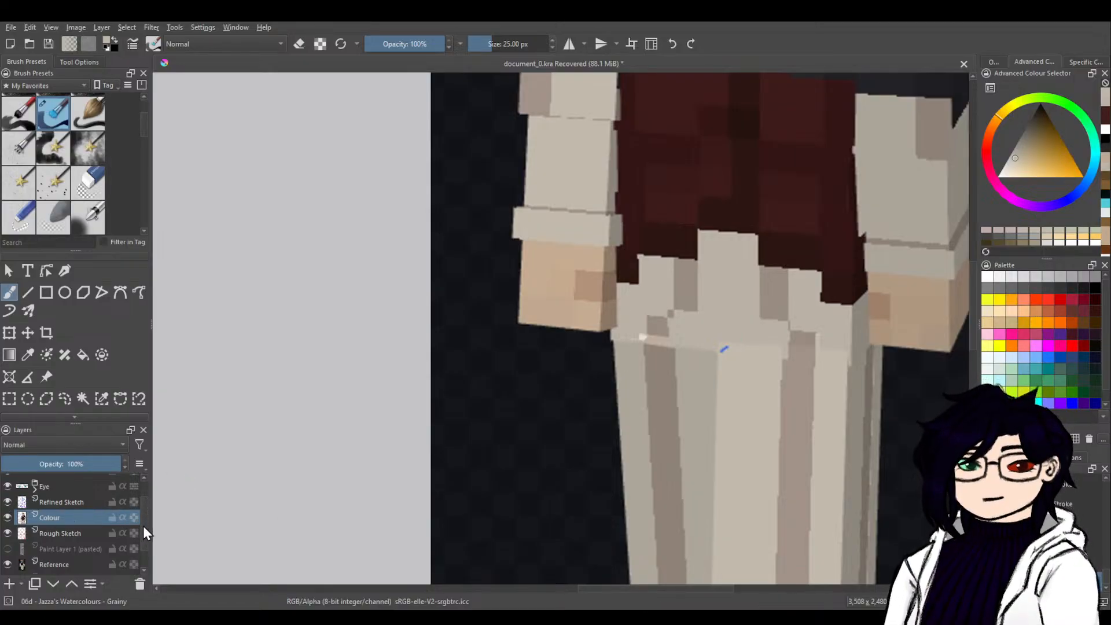
scroll(143, 525, "up", 2)
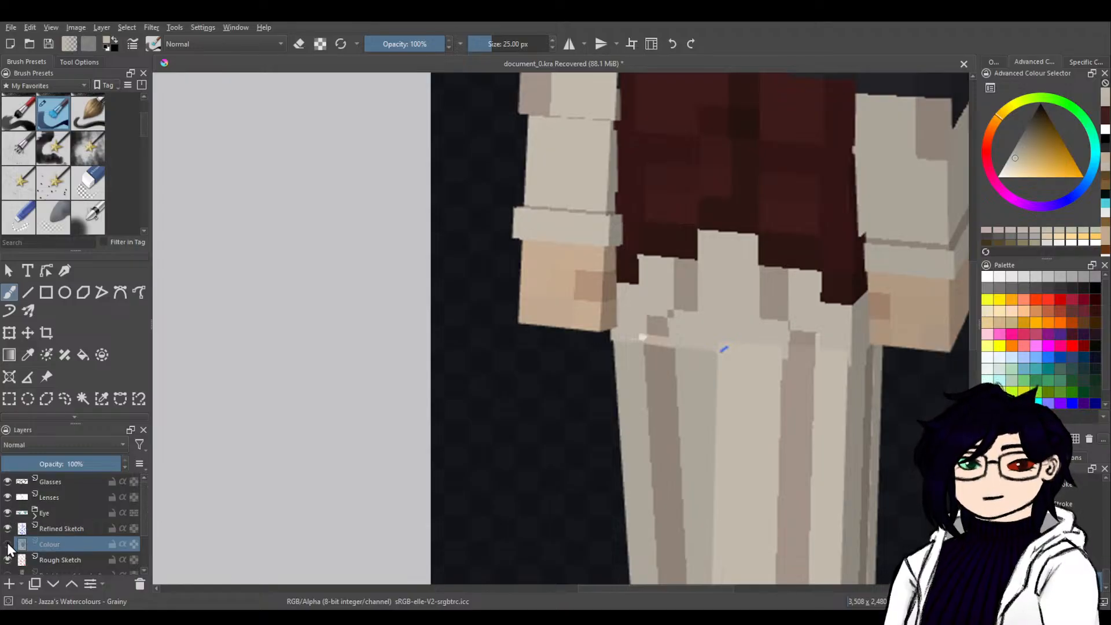
left_click(7, 559)
left_click(7, 559)
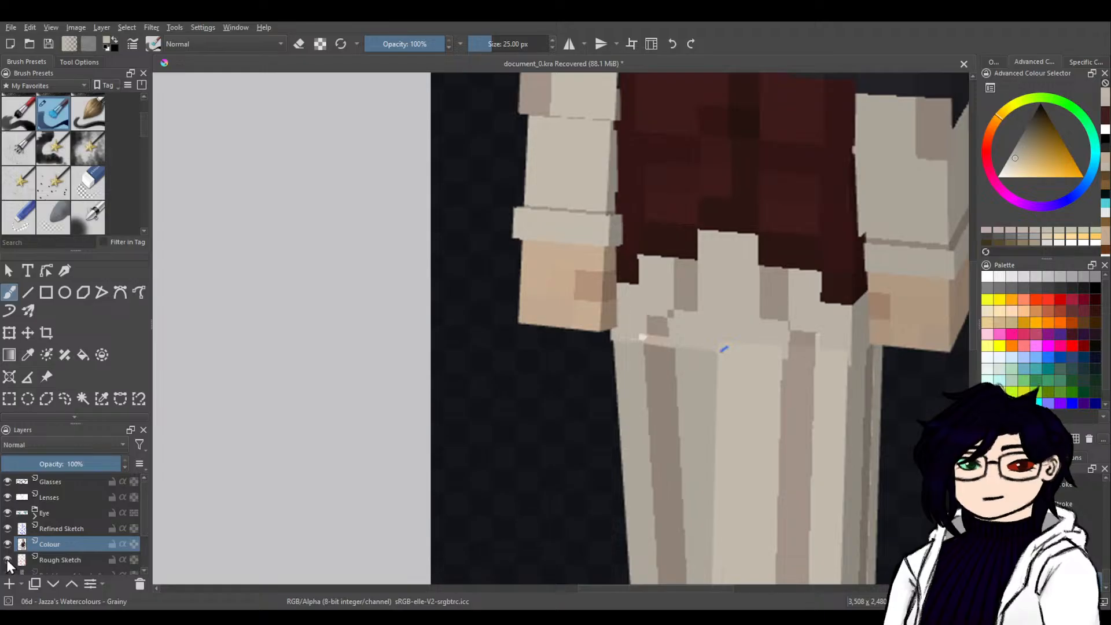
mouse_move(874, 417)
left_mouse_down()
mouse_move(845, 154)
mouse_move(858, 355)
mouse_move(879, 463)
mouse_move(825, 459)
mouse_move(818, 529)
mouse_move(805, 435)
left_mouse_up()
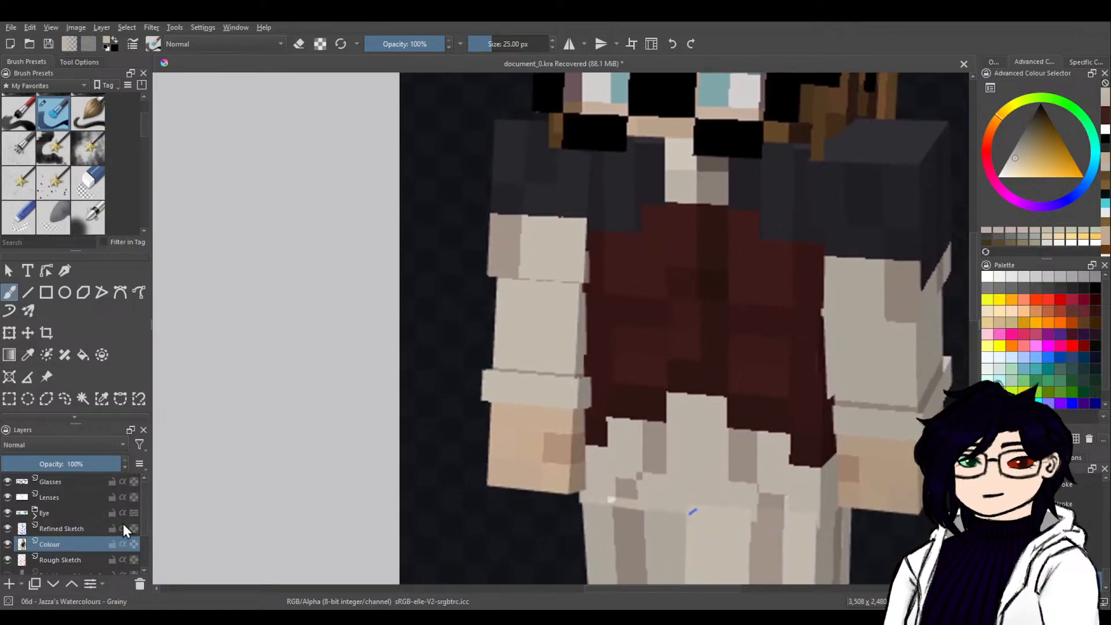
left_click_drag(147, 512, 143, 556)
left_click(7, 536)
left_click(8, 536)
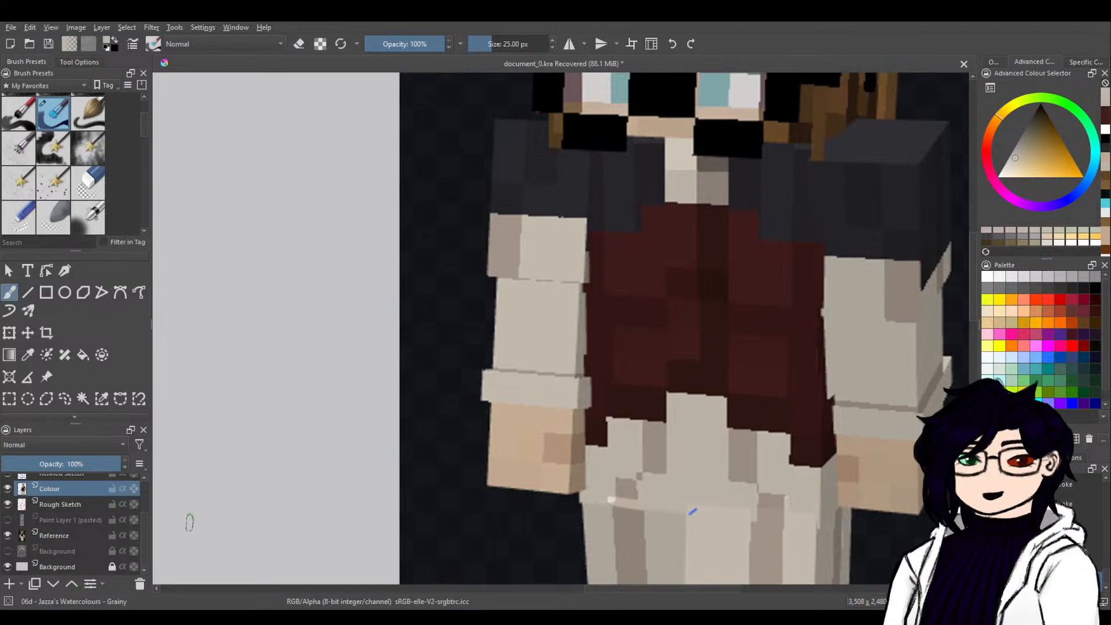
left_click_drag(145, 532, 150, 499)
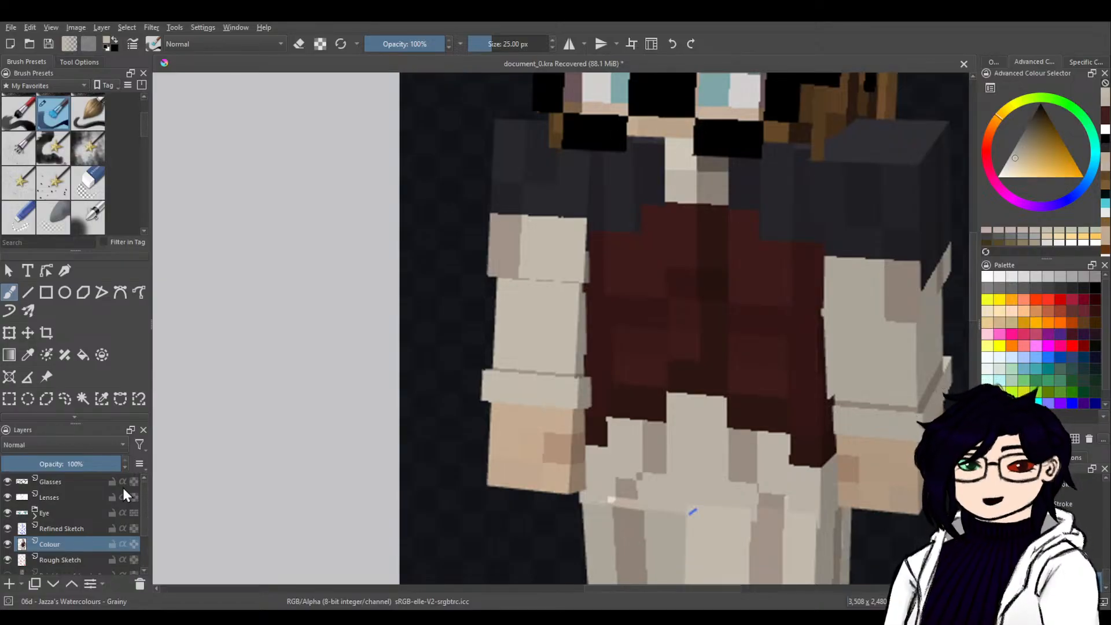
left_click_drag(406, 405, 657, 389)
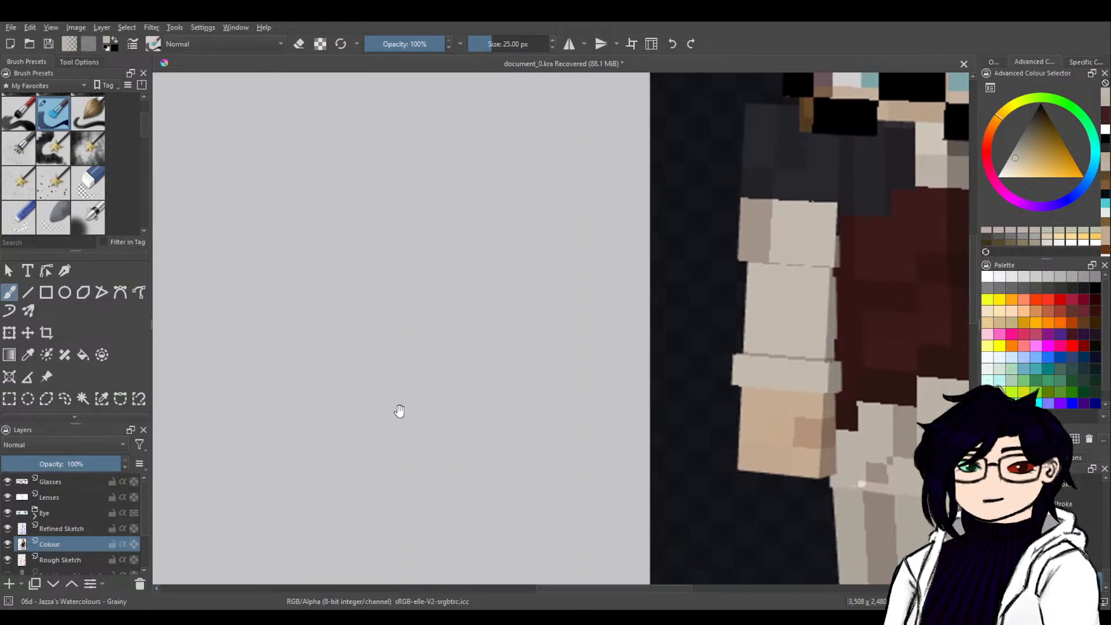
left_click_drag(419, 375, 769, 313)
left_click_drag(491, 382, 833, 203)
left_click_drag(610, 359, 776, 316)
left_click_drag(735, 369, 564, 483)
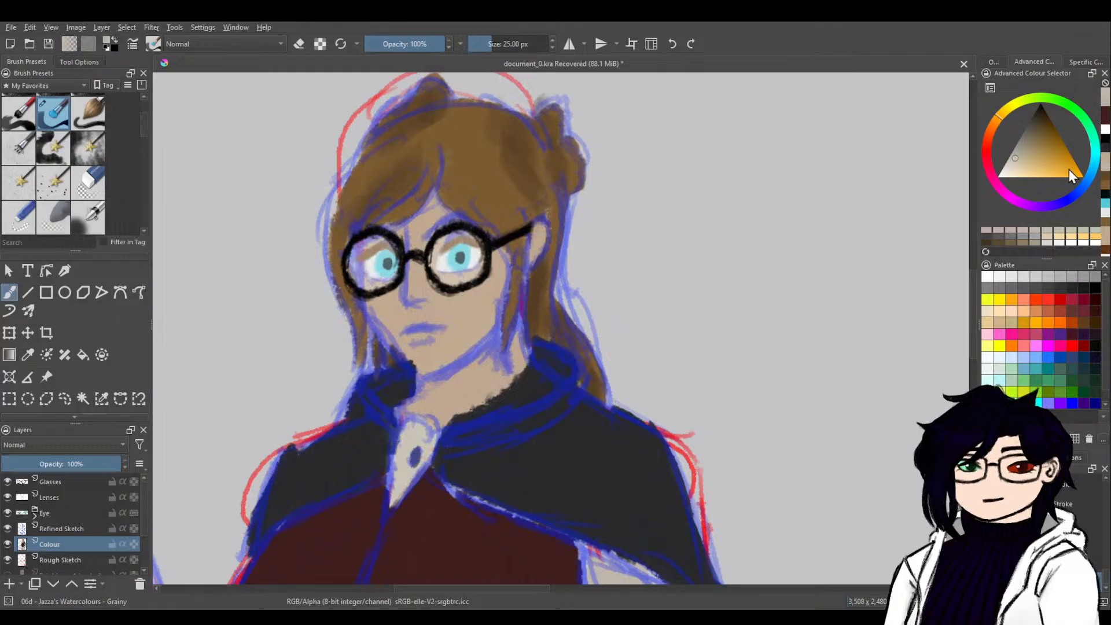
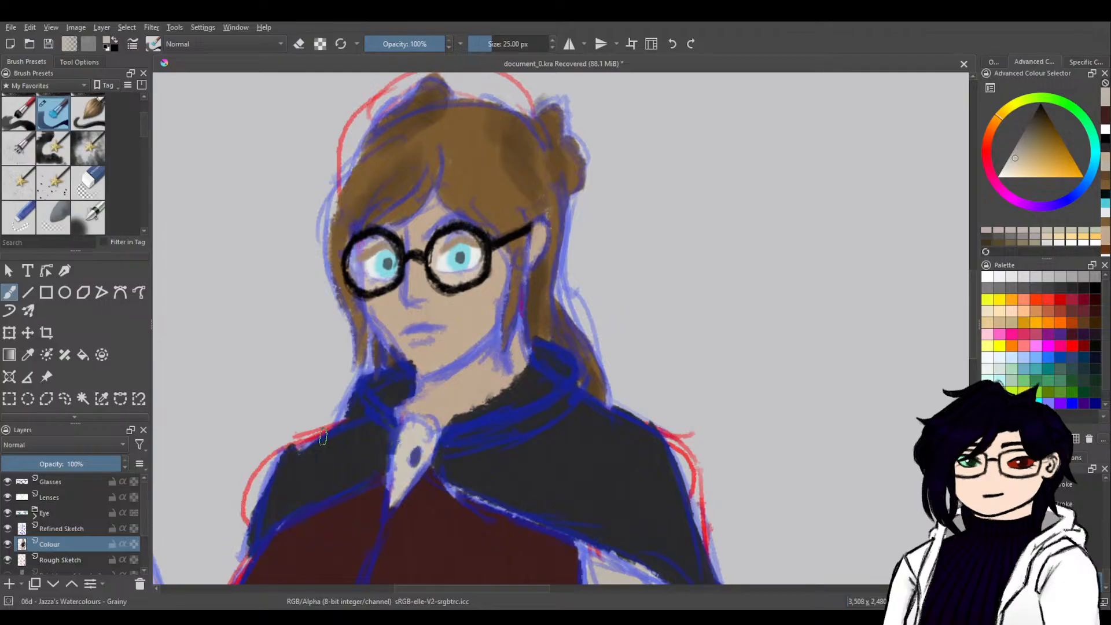
Show the painted Background layer with the framed castle scene and hide the Rough Sketch layer.
scroll(631, 399, "down", 5)
left_click_drag(686, 490, 664, 395)
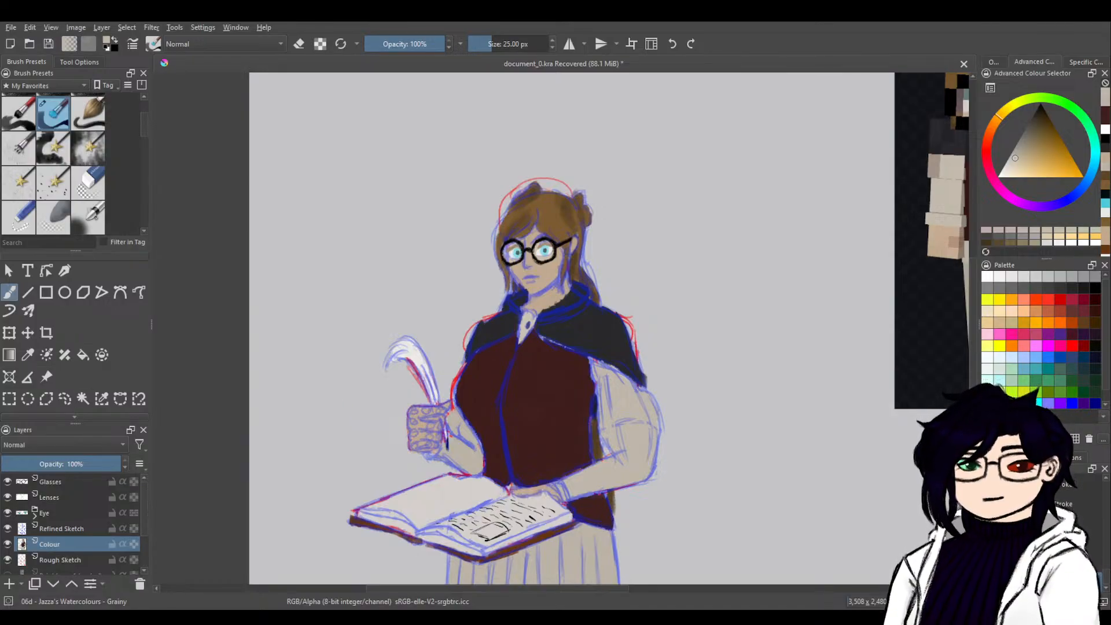
scroll(72, 524, "down", 3)
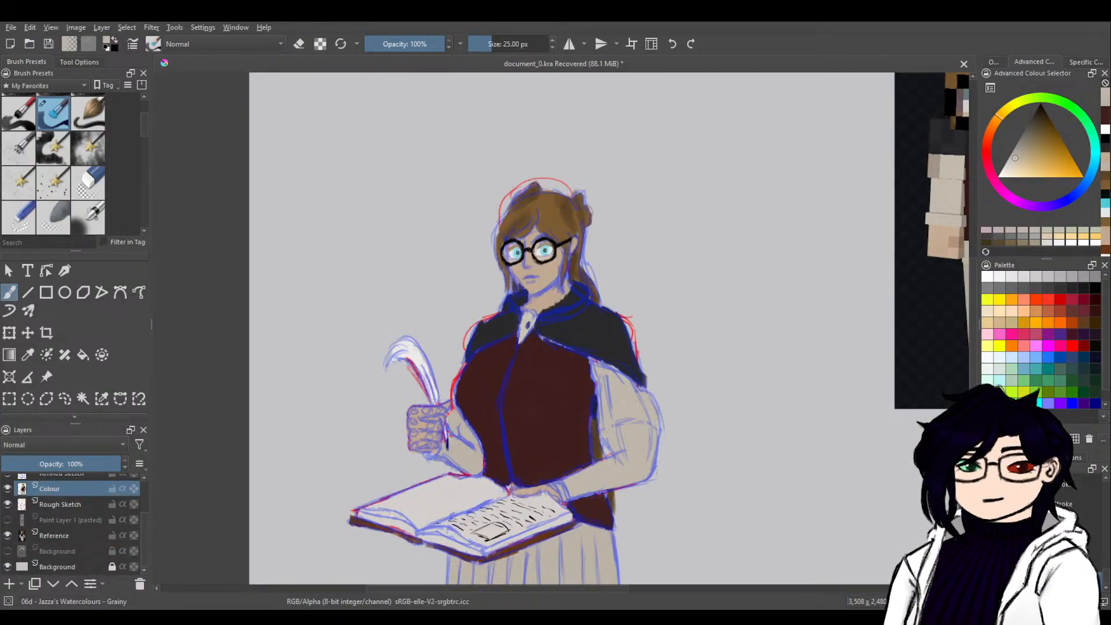
left_click(7, 551)
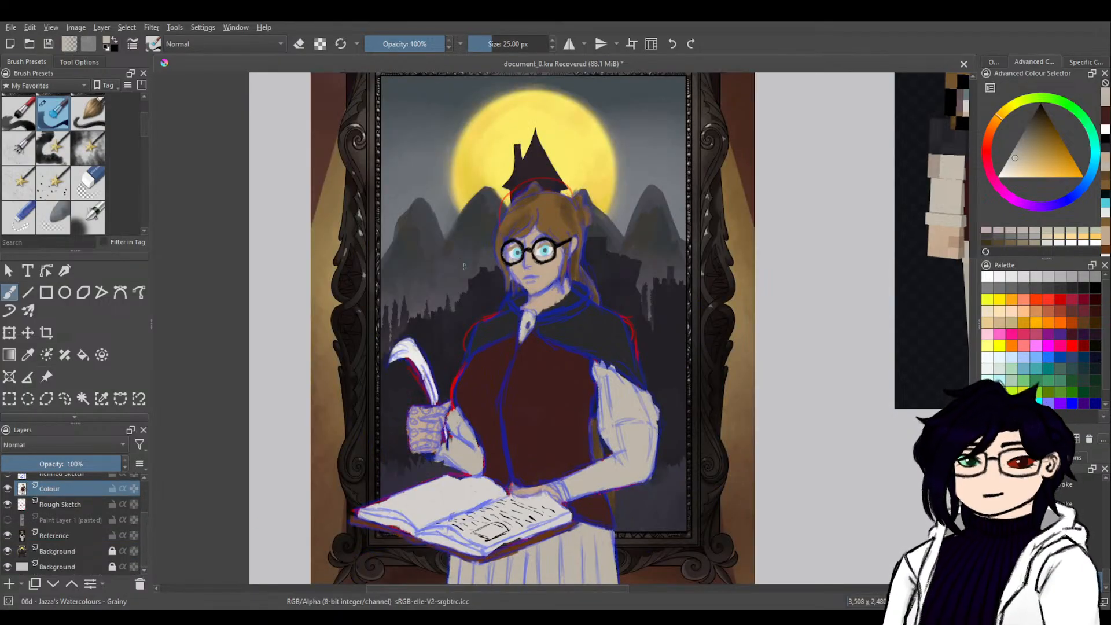
scroll(50, 505, "up", 3)
left_click(7, 560)
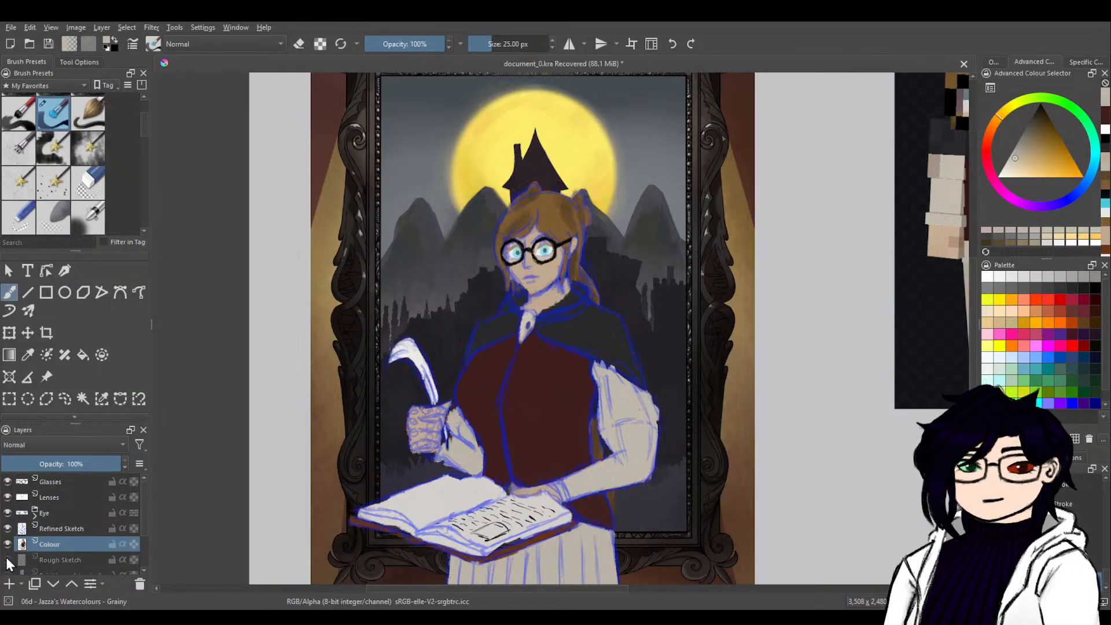
Toggle the Refined Sketch layer off and on to check the colours beneath, and save the document as Character Art.kra.
left_click(7, 528)
left_click(8, 528)
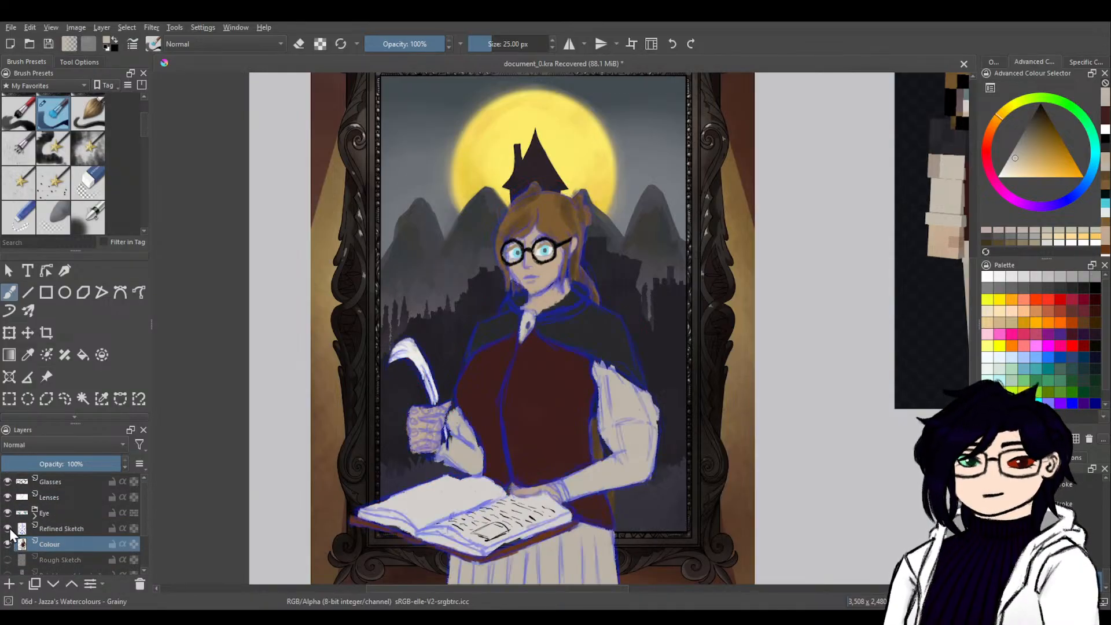
left_click(8, 529)
left_click(7, 529)
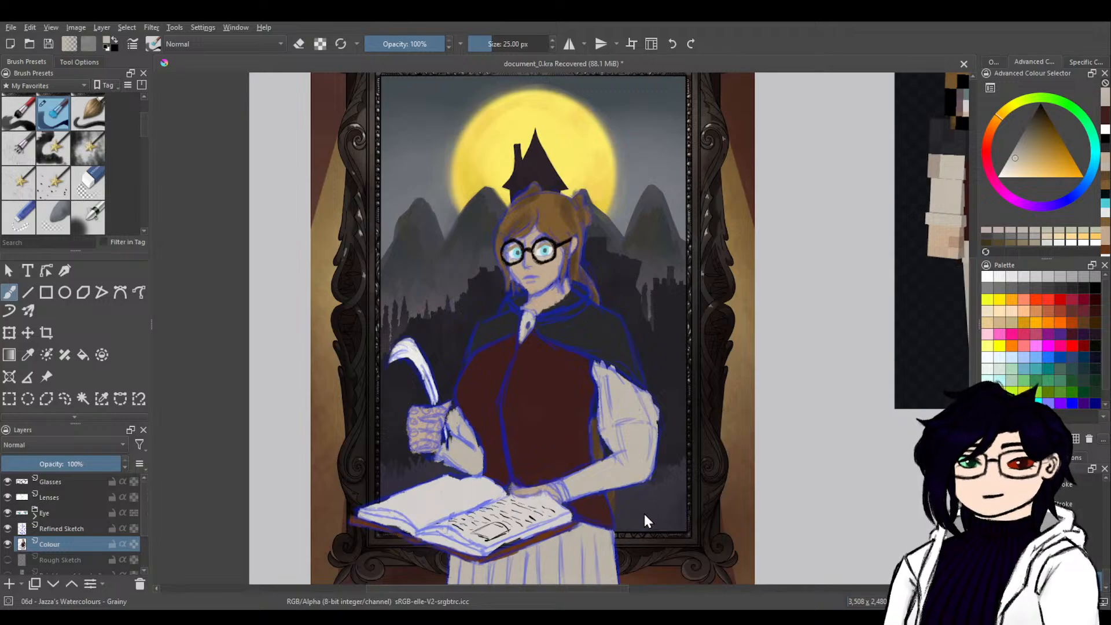
key("ctrl+s")
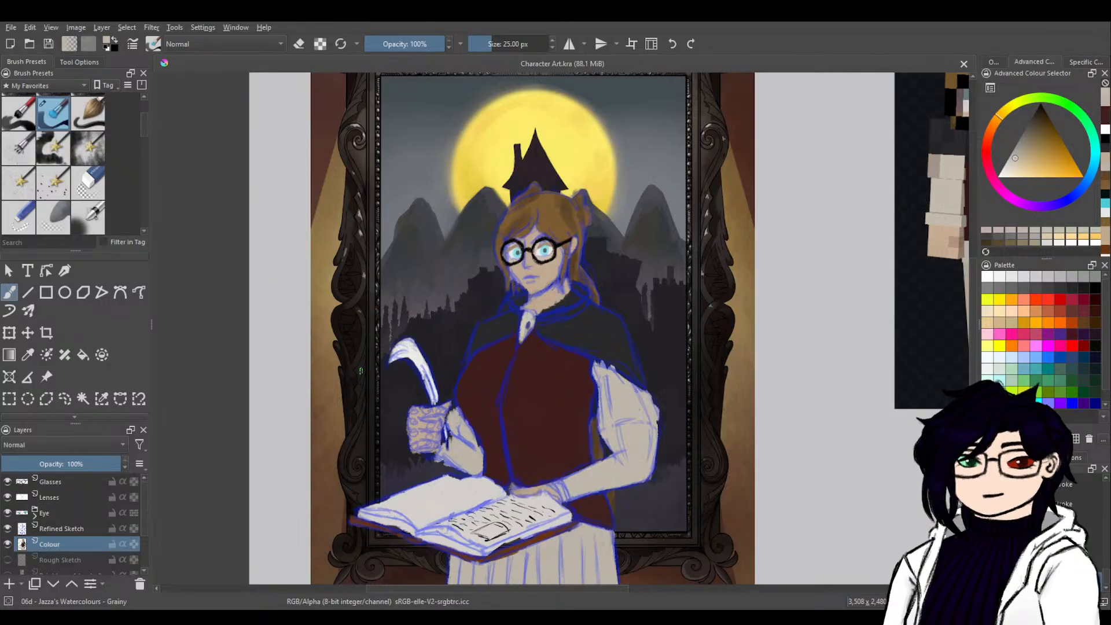
Extend the cape's lower edge over the upper sleeve in its sampled dark colour and erase the excess outside the sleeve.
left_click(603, 339, "ctrl")
left_click_drag(607, 359, 641, 383)
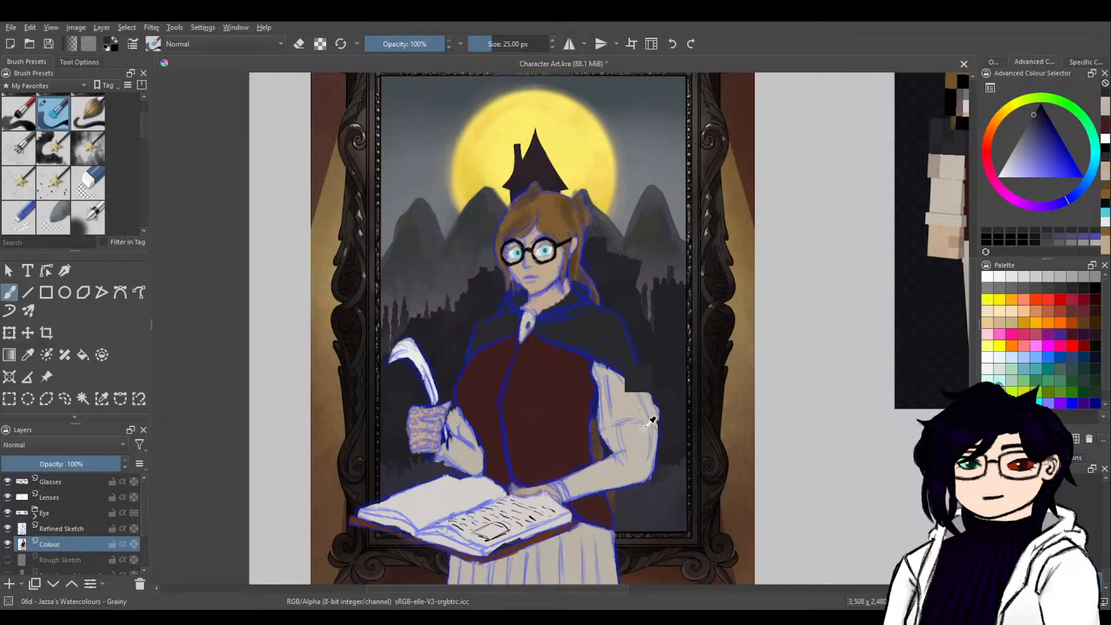
key("e")
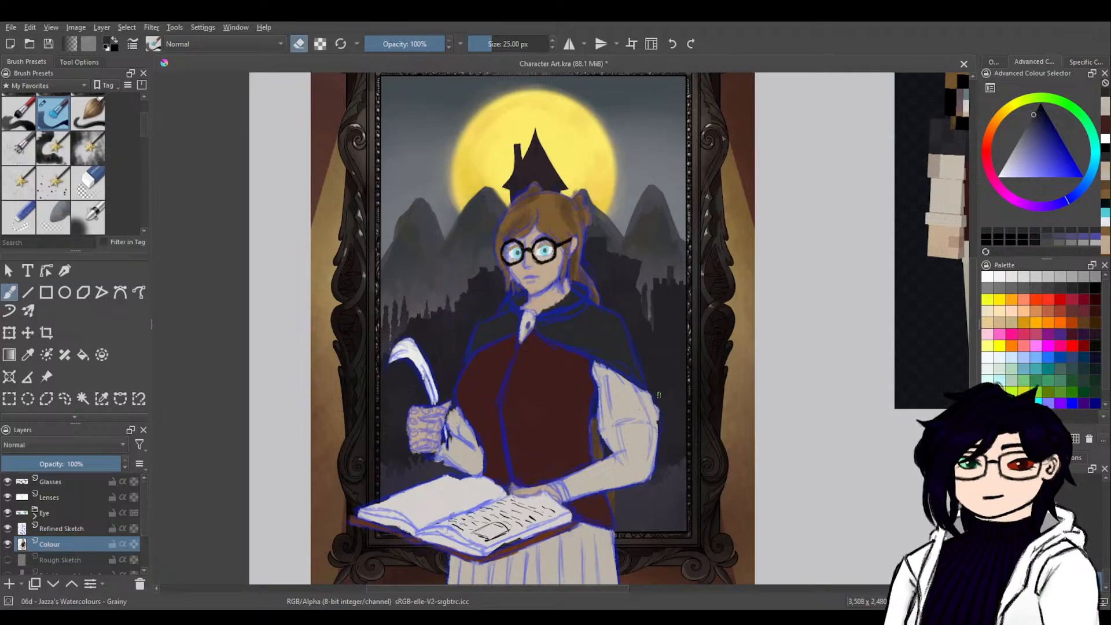
left_click_drag(654, 397, 659, 412)
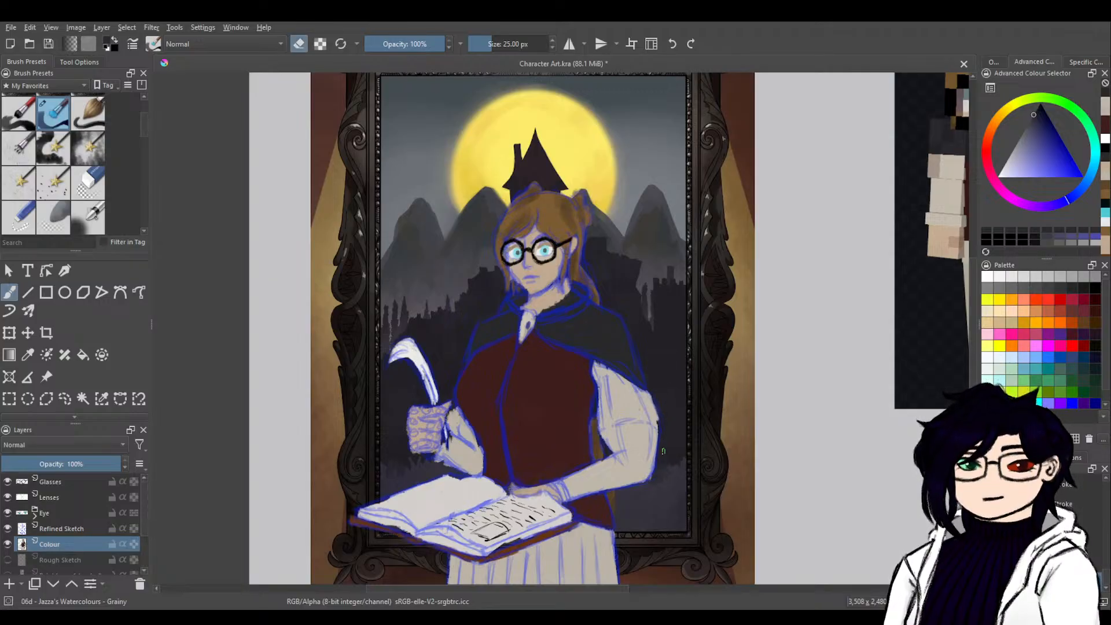
Sample the sleeve's beige and paint along the outer edge of the bent arm down towards the elbow.
key("e")
left_click(641, 415, "ctrl")
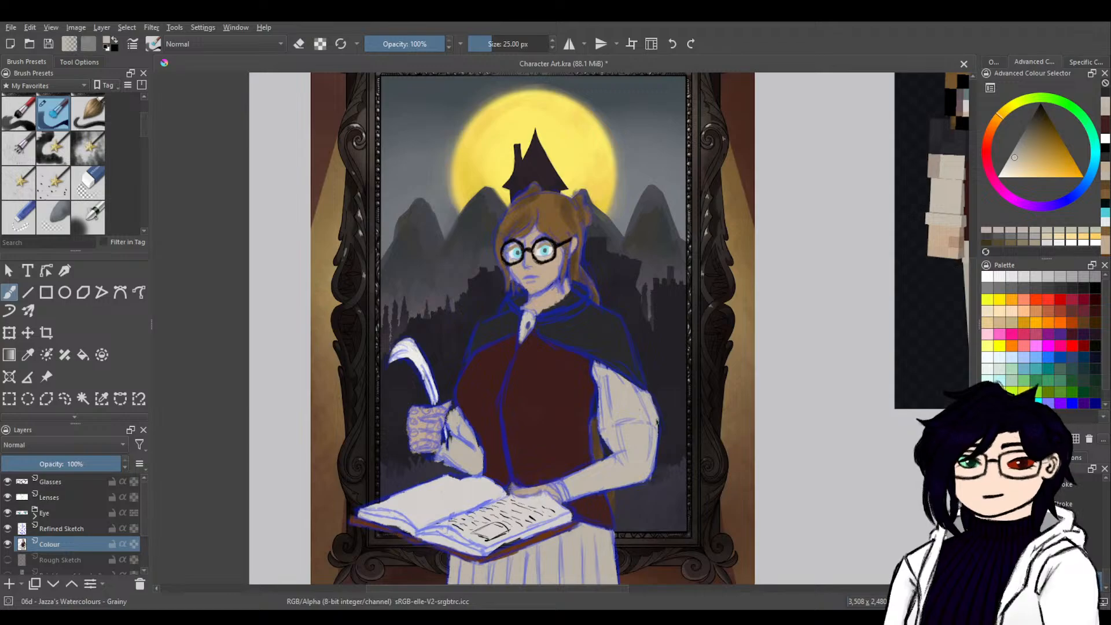
left_click_drag(657, 422, 653, 457)
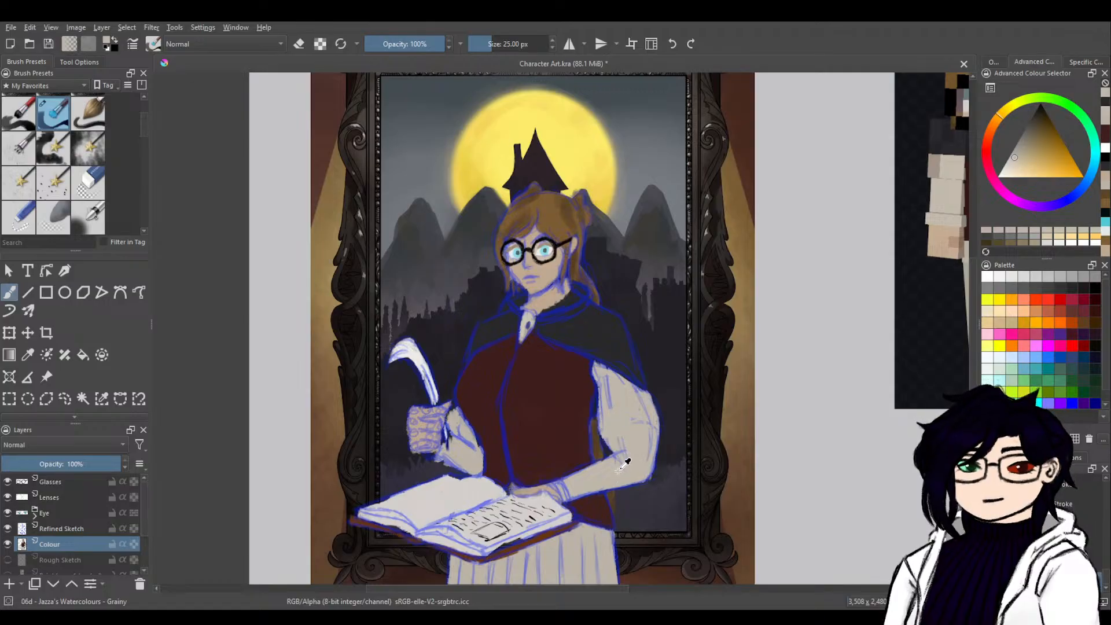
Sample the skirt's beige for the gap between the open book and the hand resting on it.
left_click_drag(717, 369, 454, 577)
left_click_drag(573, 502, 635, 348)
left_click_drag(560, 568, 618, 430)
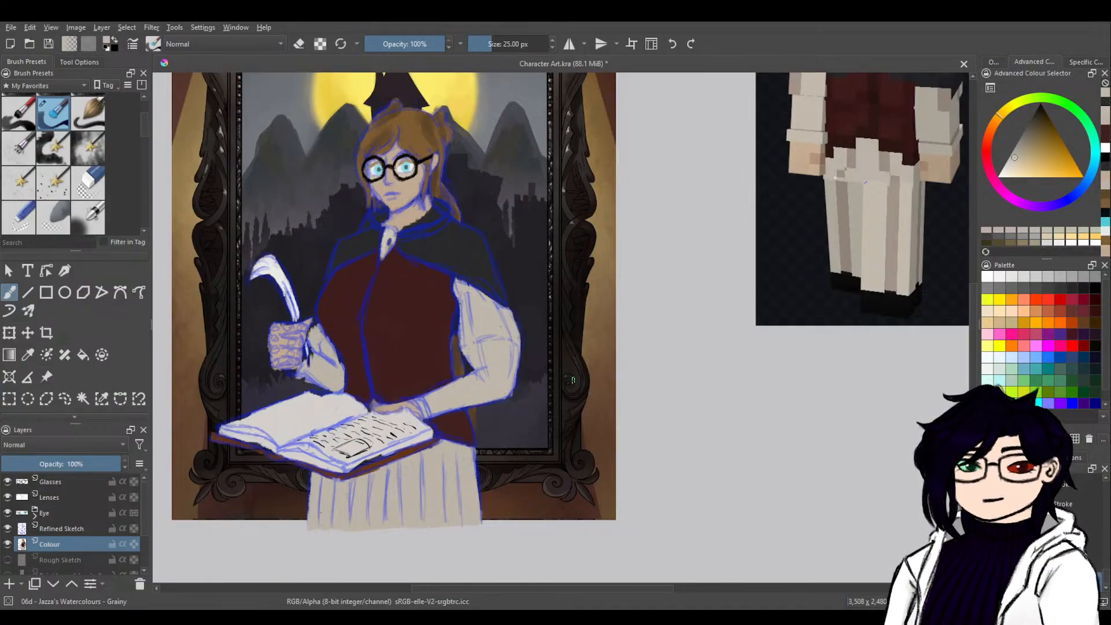
key("plus")
key("plus")
key("plus")
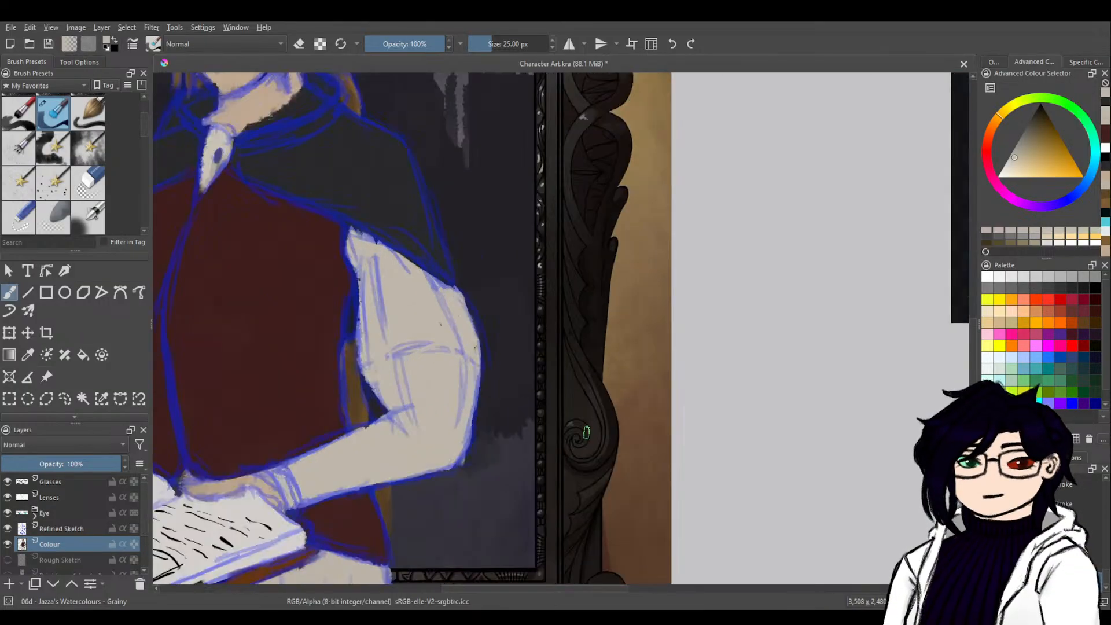
left_click_drag(566, 380, 831, 228)
left_click_drag(641, 334, 754, 261)
left_click_drag(705, 375, 758, 316)
left_click(609, 469, "ctrl")
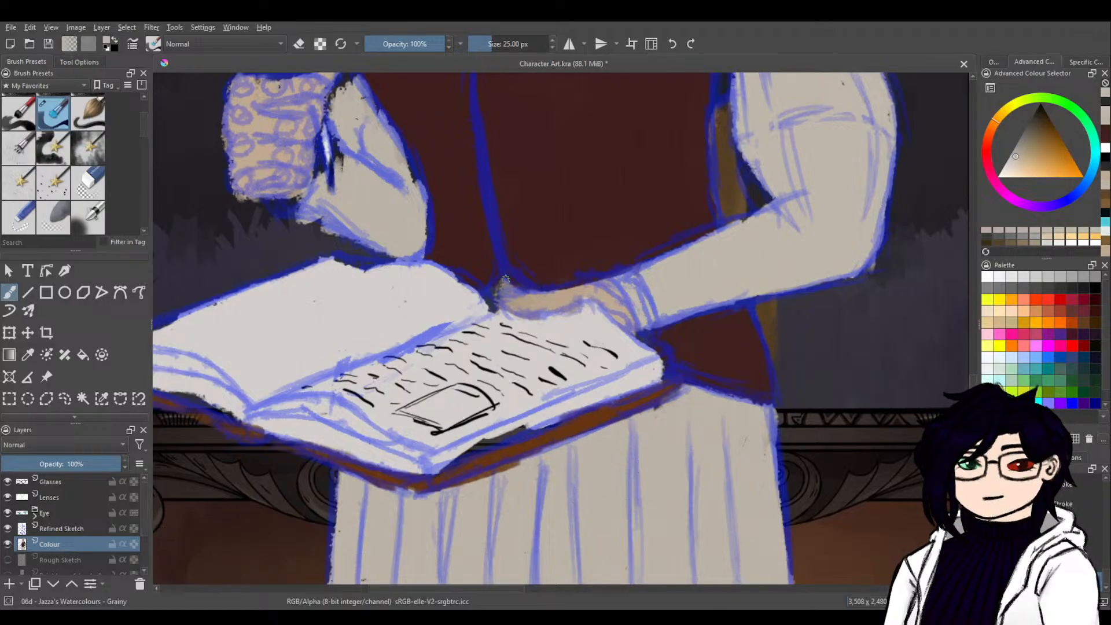
key("e")
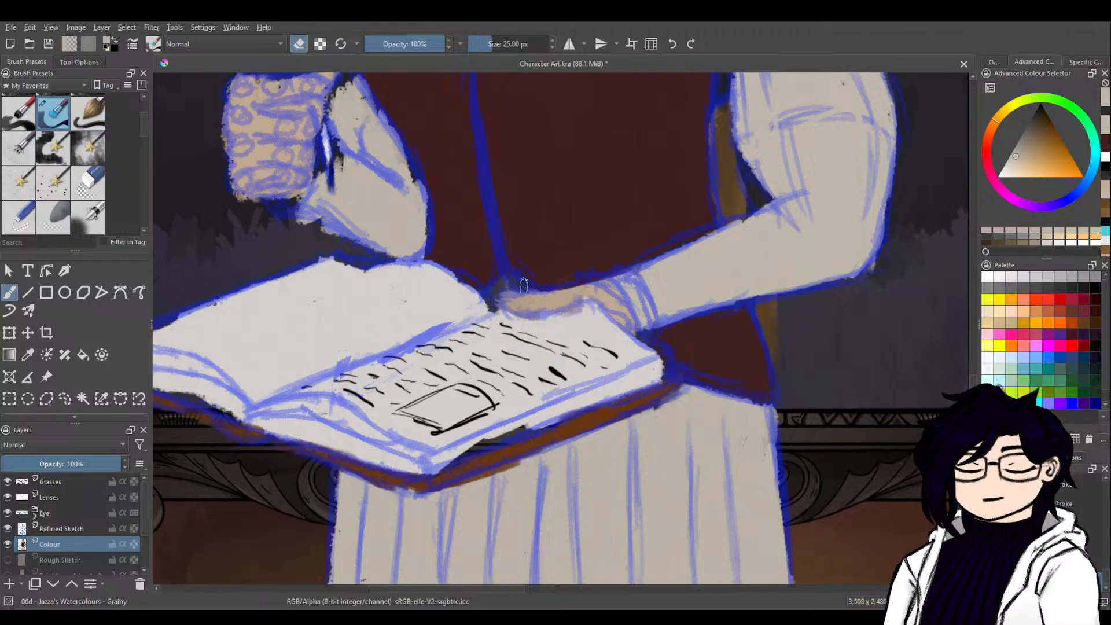
Add a paint layer directly below Colour and name it Backing Colour.
left_click(10, 584)
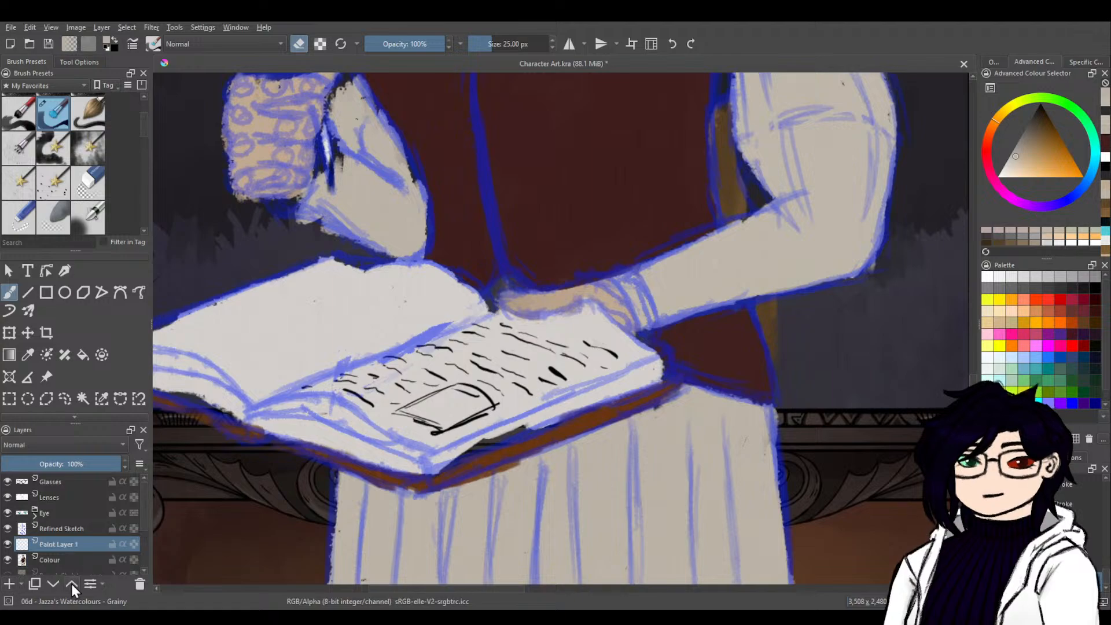
left_click(58, 585)
double_click(72, 562)
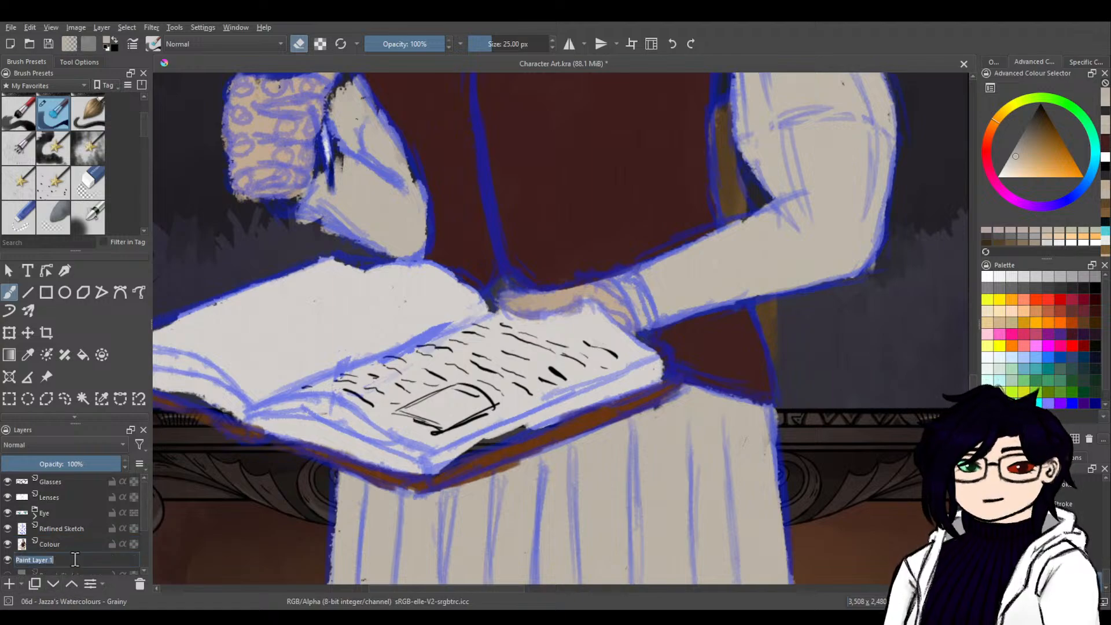
type("Back")
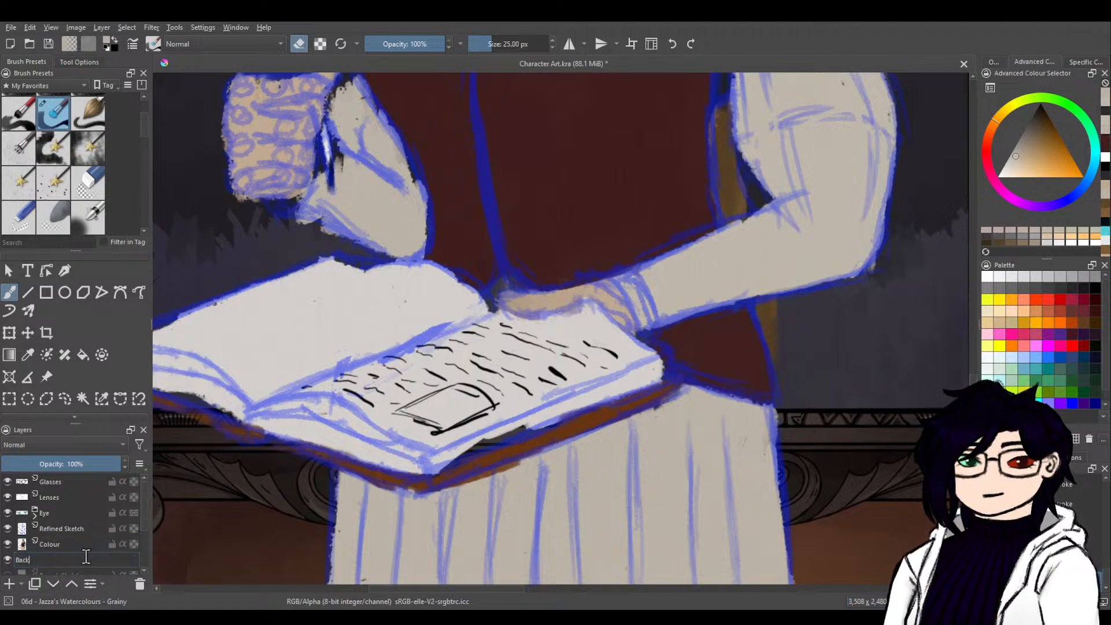
type("ing Colour")
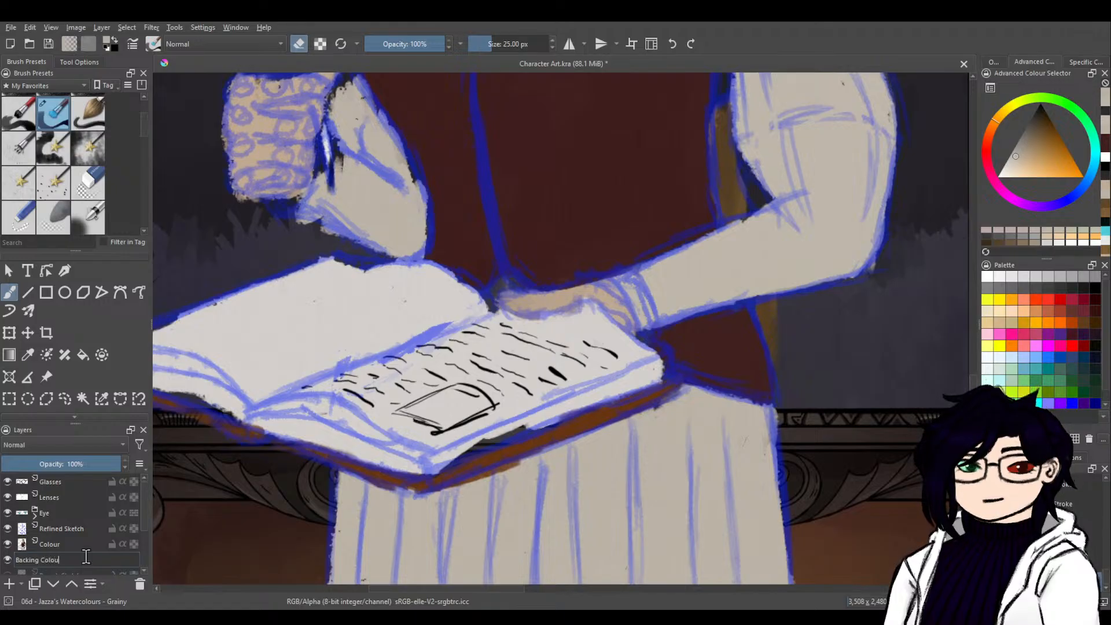
key("Return")
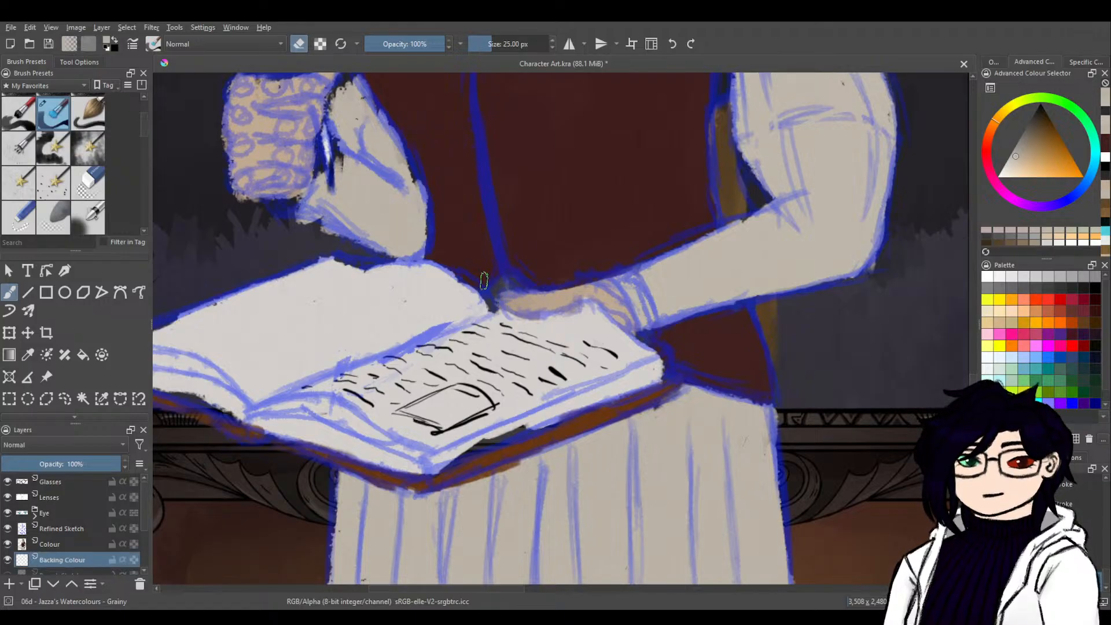
Paint the gap between the open book and the resting hand on the Backing Colour layer, and return to the Colour layer.
key("e")
mouse_move(493, 304)
left_mouse_down()
mouse_move(510, 283)
mouse_move(498, 312)
mouse_move(551, 357)
mouse_move(591, 477)
mouse_move(434, 394)
mouse_move(535, 305)
mouse_move(504, 283)
mouse_move(522, 282)
mouse_move(532, 295)
mouse_move(509, 301)
left_mouse_up()
left_click(58, 544)
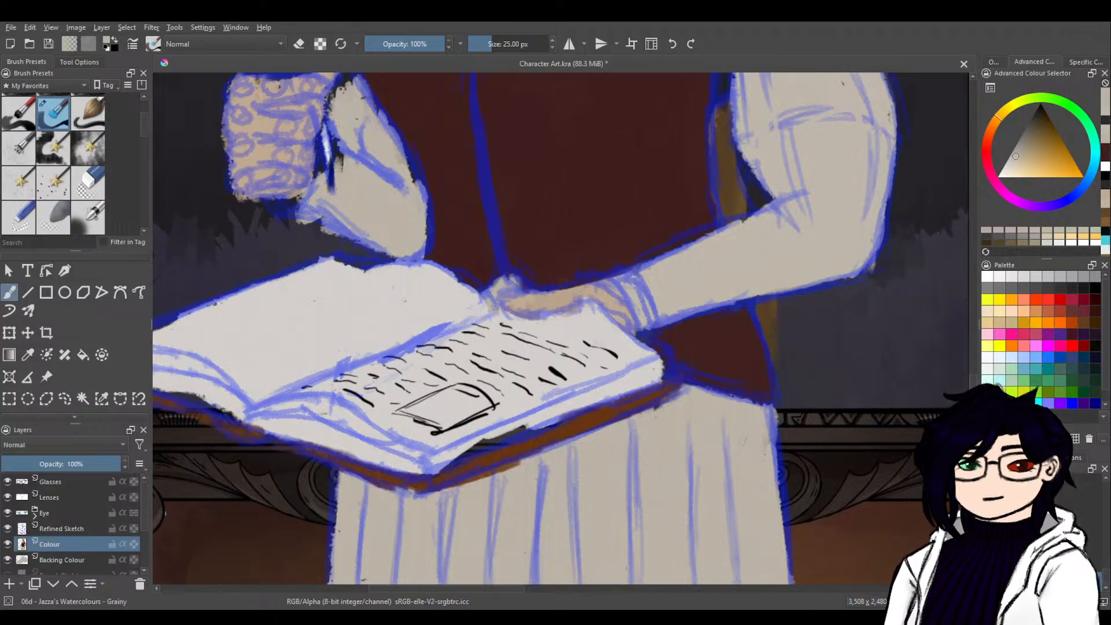
Touch up the waistcoat's edge above the book in dark red and the left pages' lower edge in off-white.
left_click(598, 207, "ctrl")
mouse_move(512, 265)
left_mouse_down()
mouse_move(439, 304)
mouse_move(474, 310)
mouse_move(487, 306)
mouse_move(445, 273)
mouse_move(349, 268)
left_mouse_up()
left_click(484, 307, "ctrl")
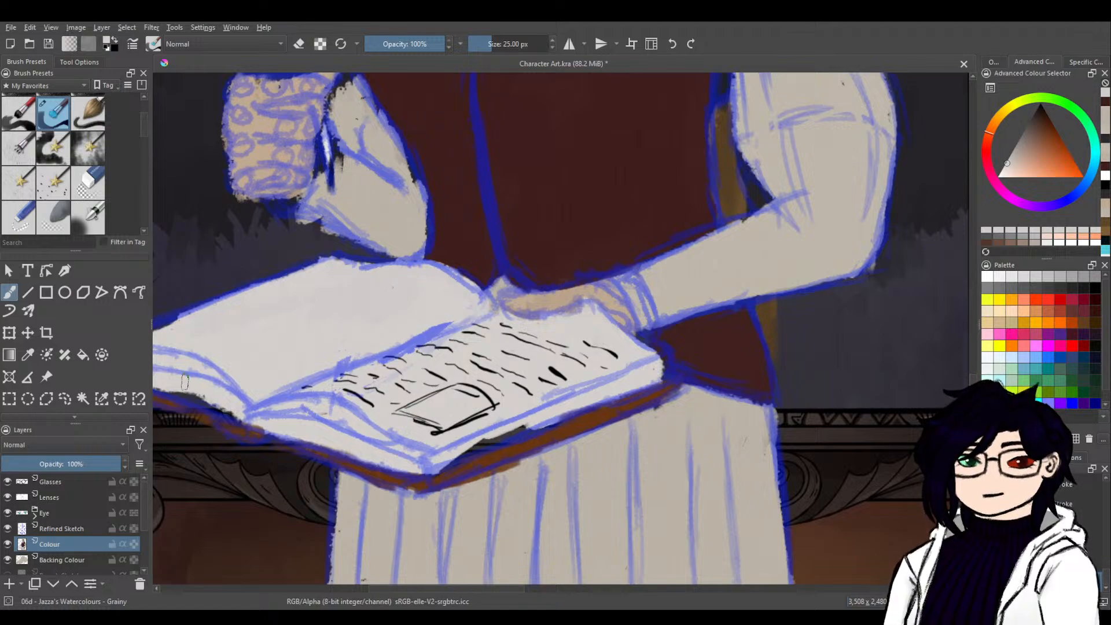
left_click_drag(211, 392, 366, 431)
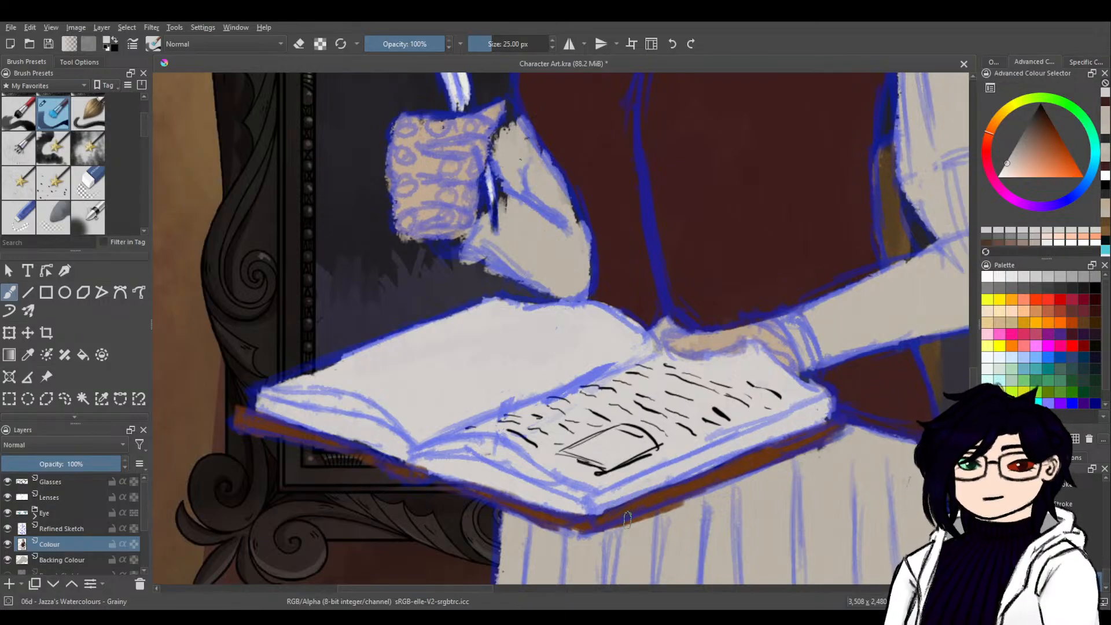
Fill the raised arm's sleeve tip beside the fist in sampled beige and sample the hand's skin tone.
left_click_drag(765, 397, 726, 512)
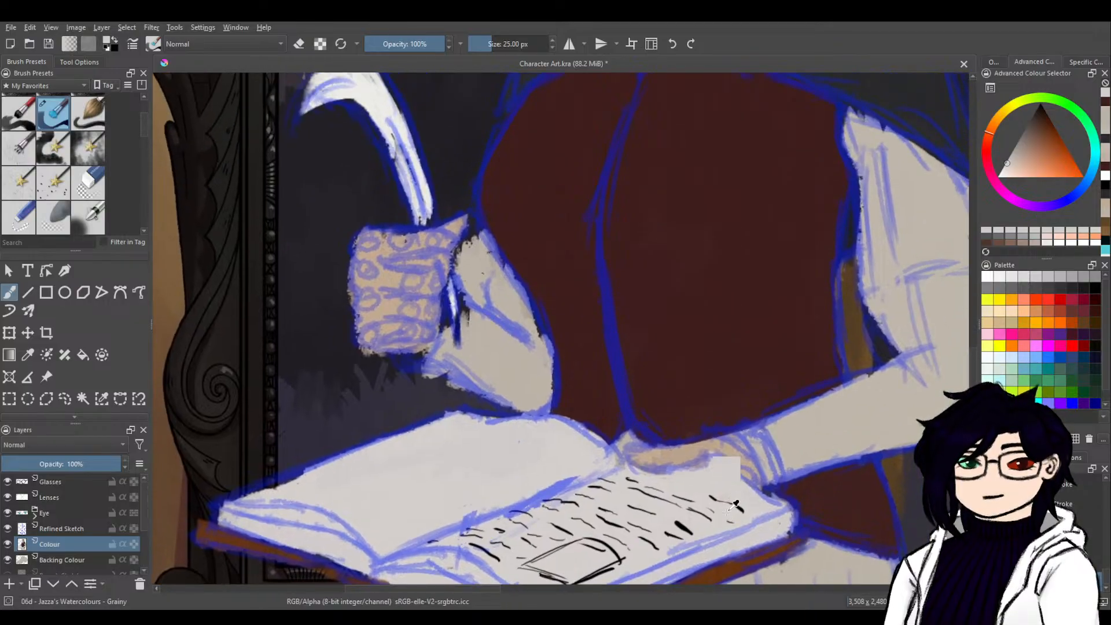
left_click(516, 332, "ctrl")
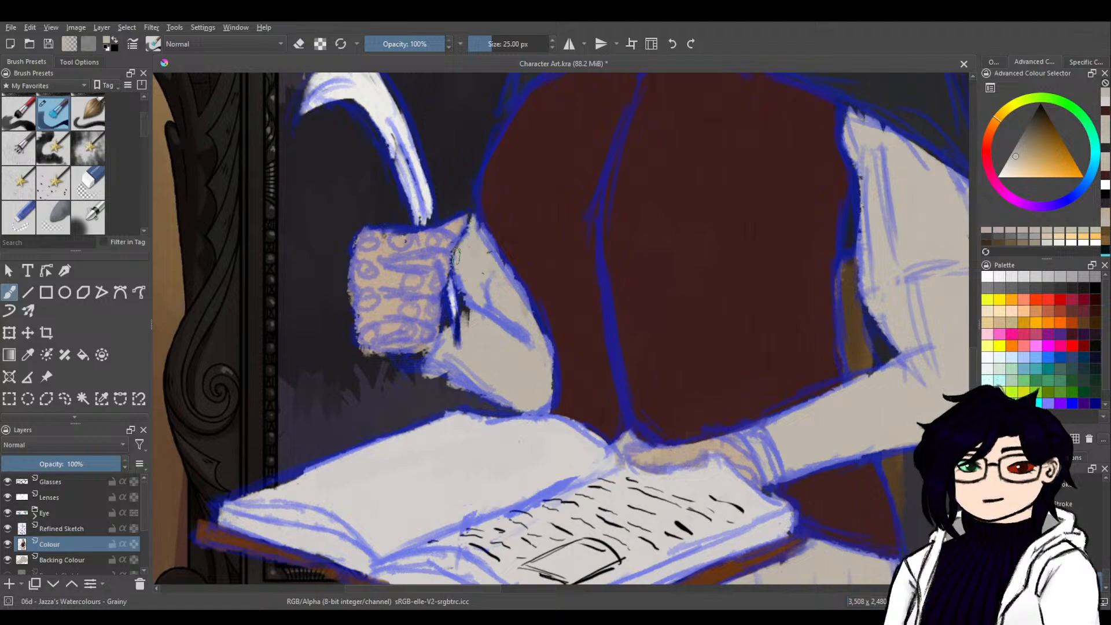
key("ctrl")
left_click(463, 217, "ctrl")
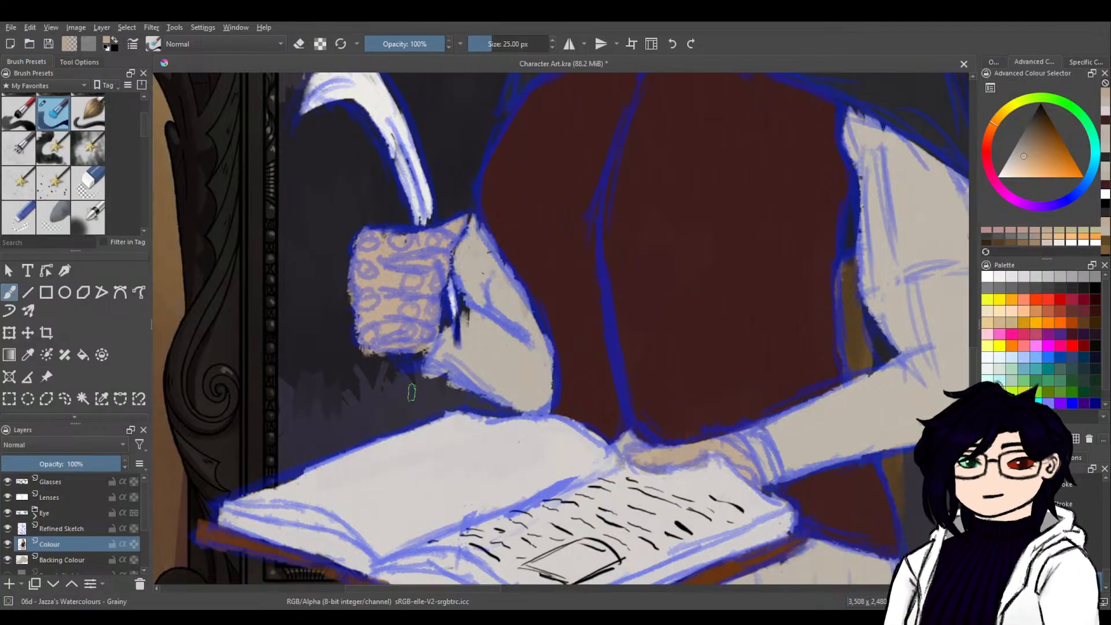
Paint the left page's outer edge in its sampled off-white and the bent forearm's upper edge in the sleeve's beige.
left_click(415, 473, "ctrl")
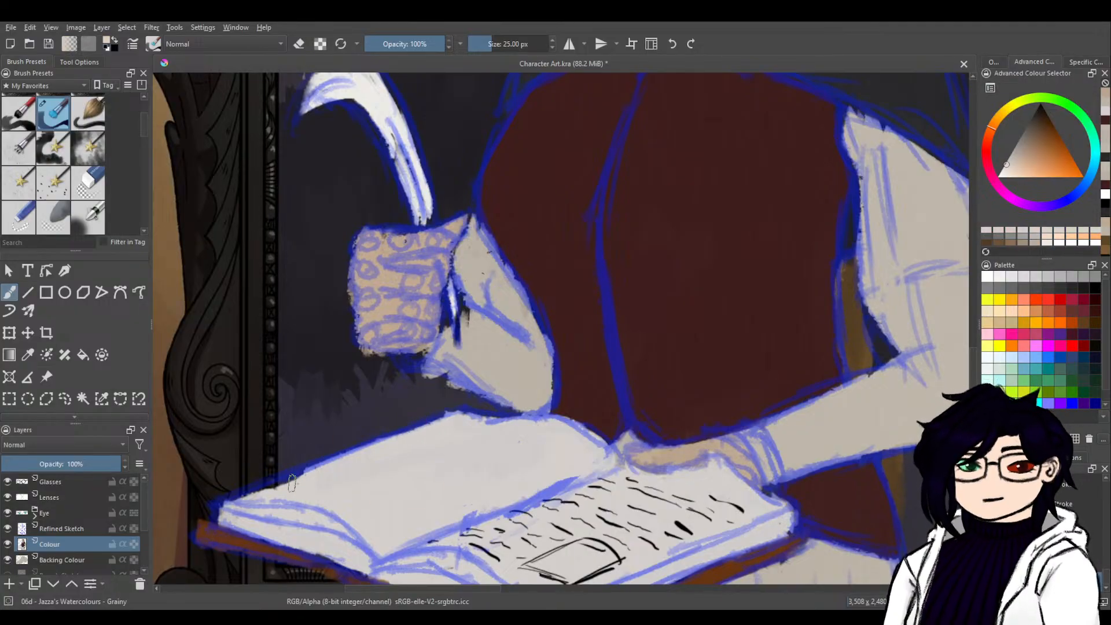
mouse_move(302, 480)
left_mouse_down()
mouse_move(264, 497)
mouse_move(290, 476)
mouse_move(221, 516)
left_mouse_up()
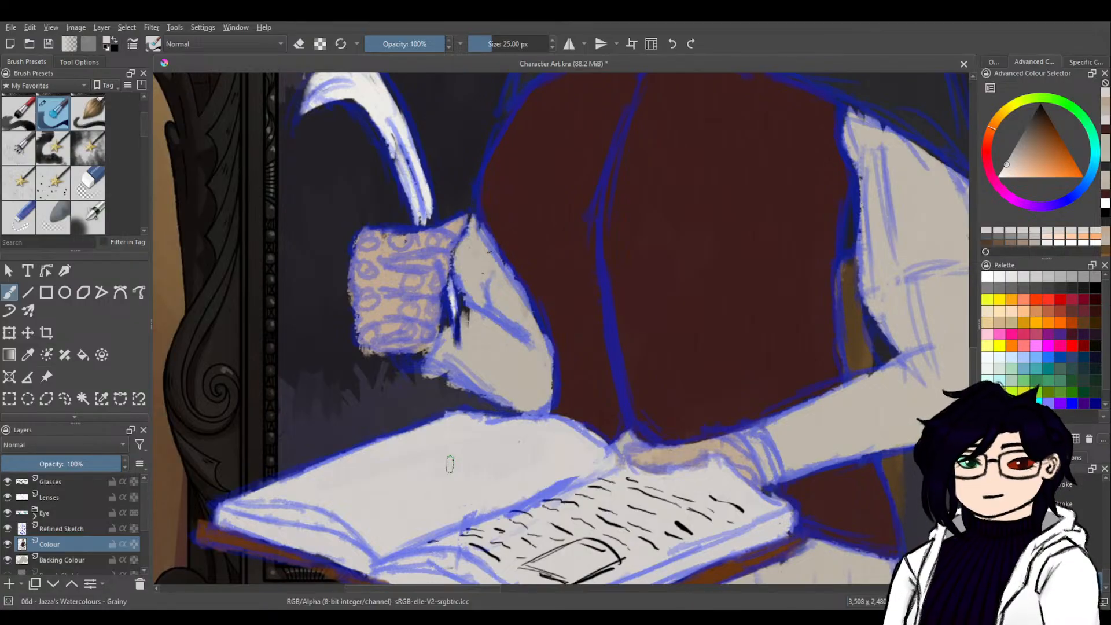
left_click(868, 382, "ctrl")
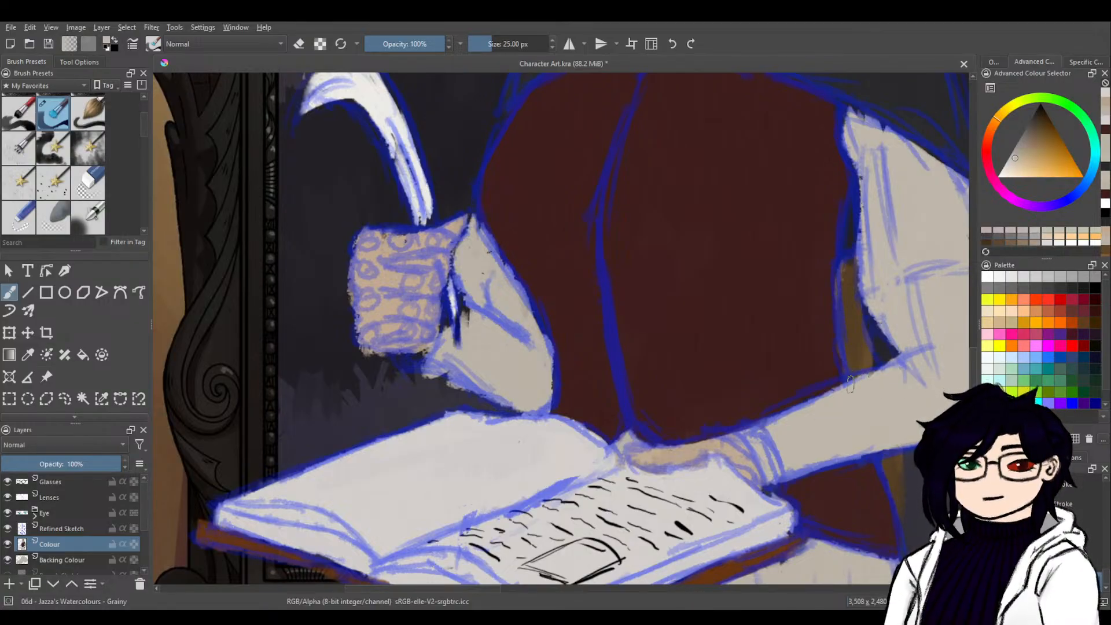
left_click_drag(863, 380, 799, 400)
left_click(831, 414, "ctrl")
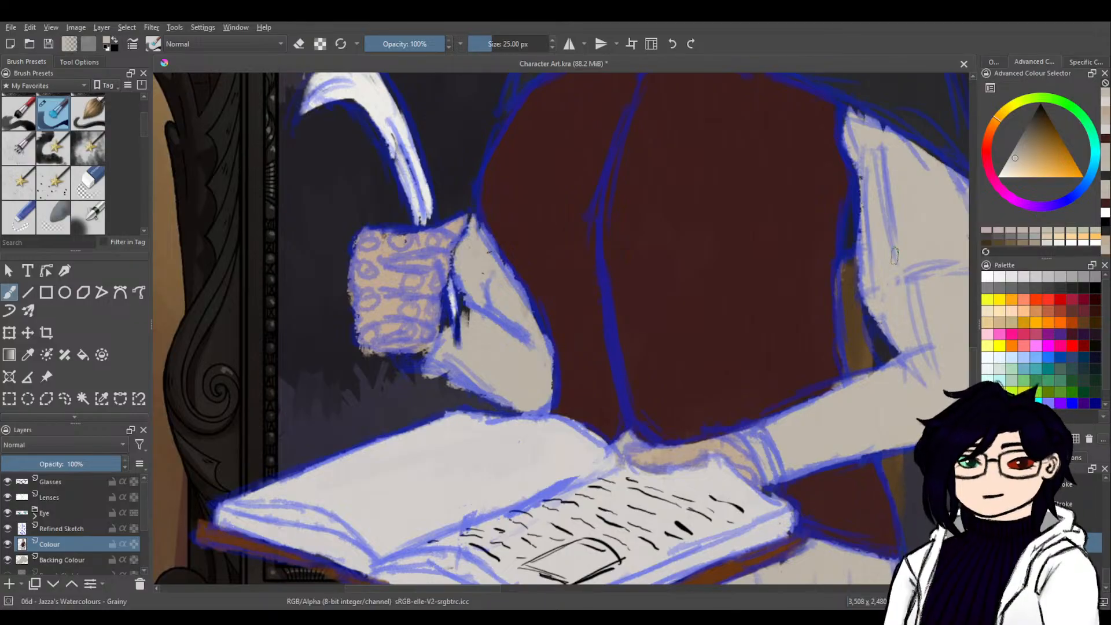
Touch up where the waistcoat meets the open page in dark red and off-white, and save the document.
left_click_drag(874, 305, 843, 251)
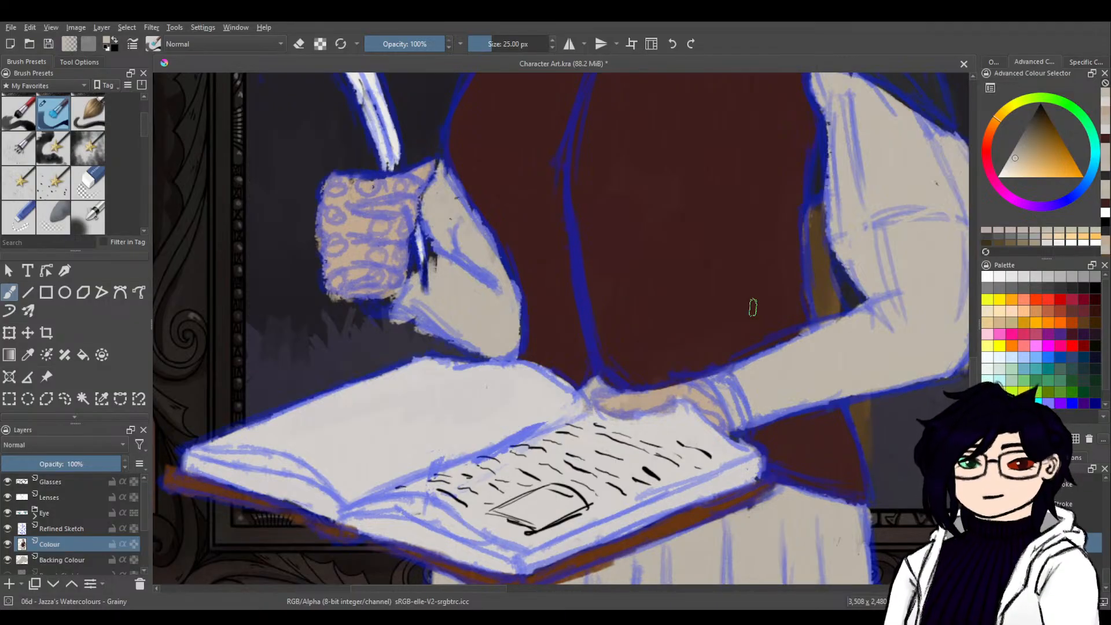
left_click(550, 347, "ctrl")
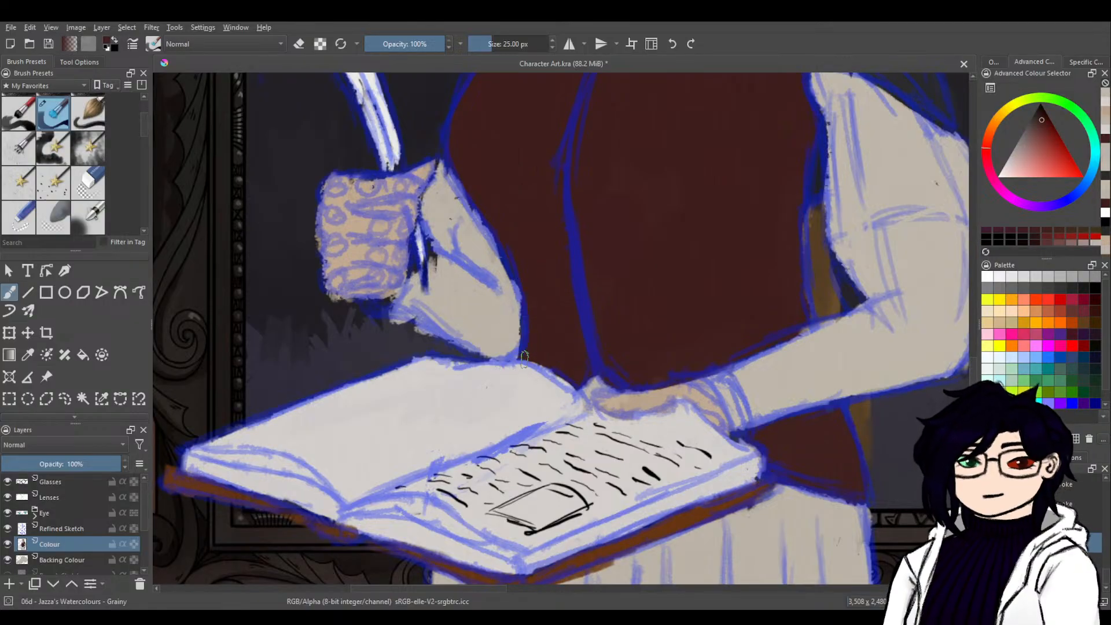
left_click_drag(519, 354, 520, 357)
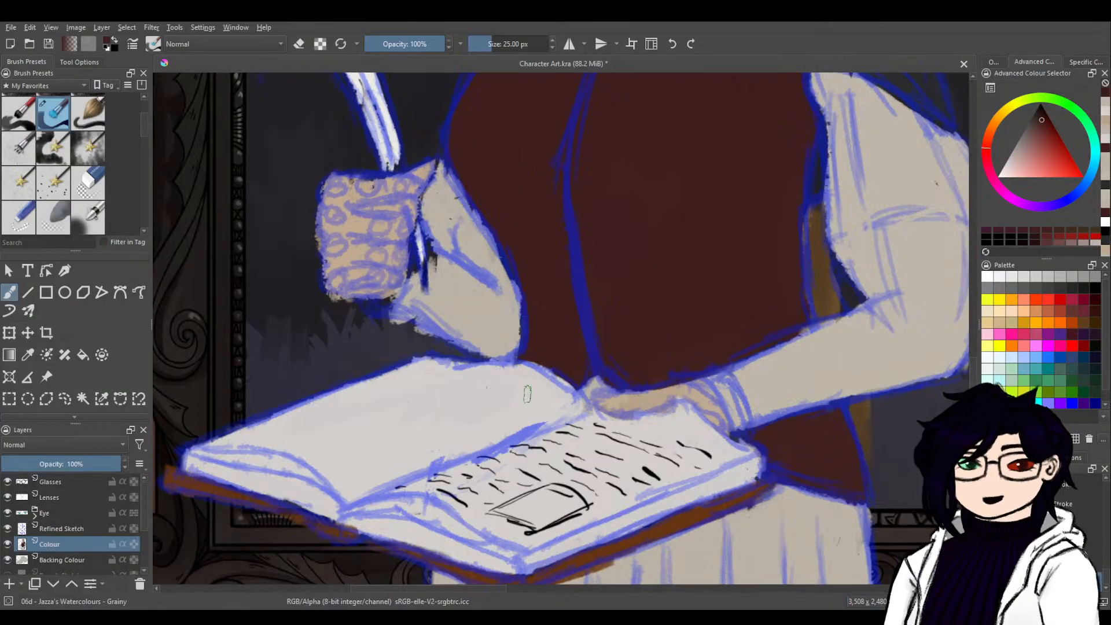
left_click(511, 403, "ctrl")
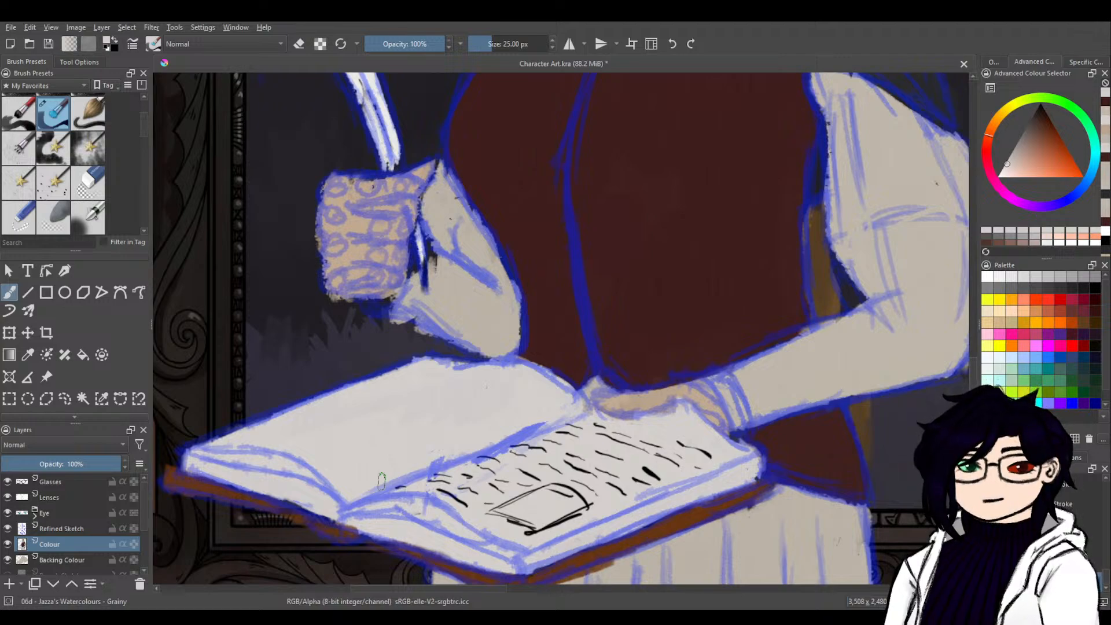
key("ctrl+s")
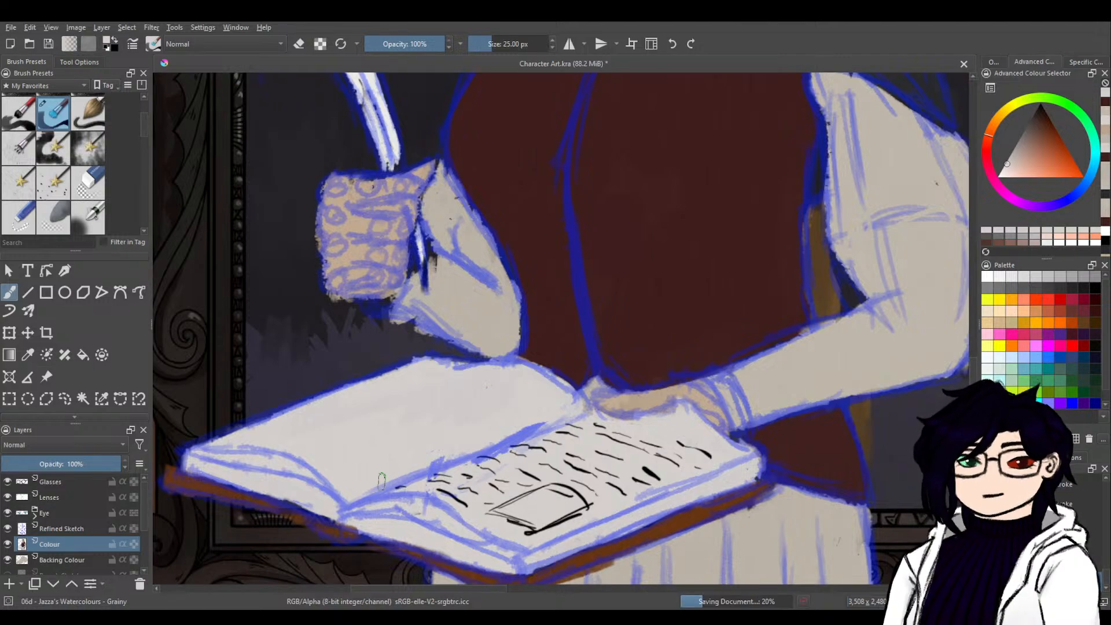